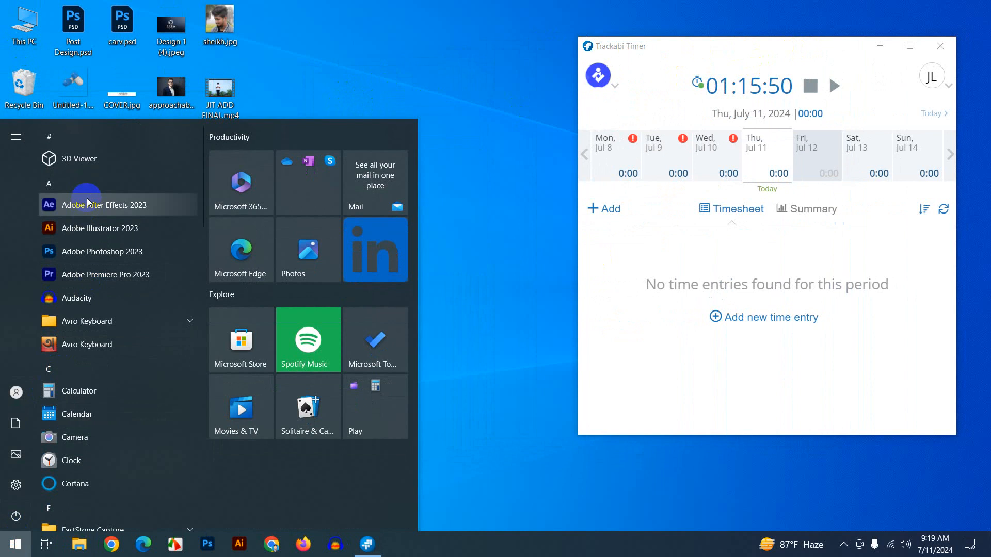
- Launch Remote Desktop Connection and connect to the saved computer 192.168.100.112
text(r)
click(98, 200)
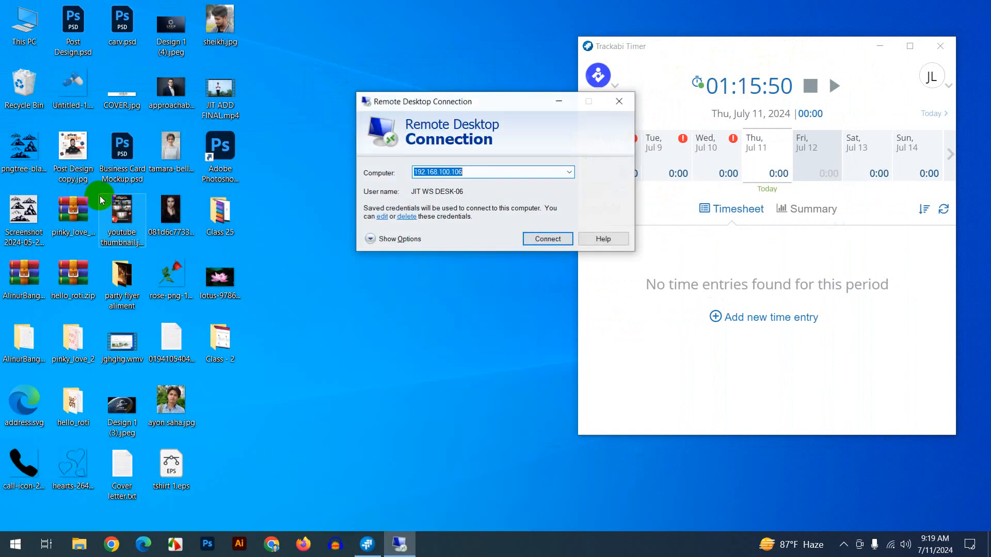
click(476, 170)
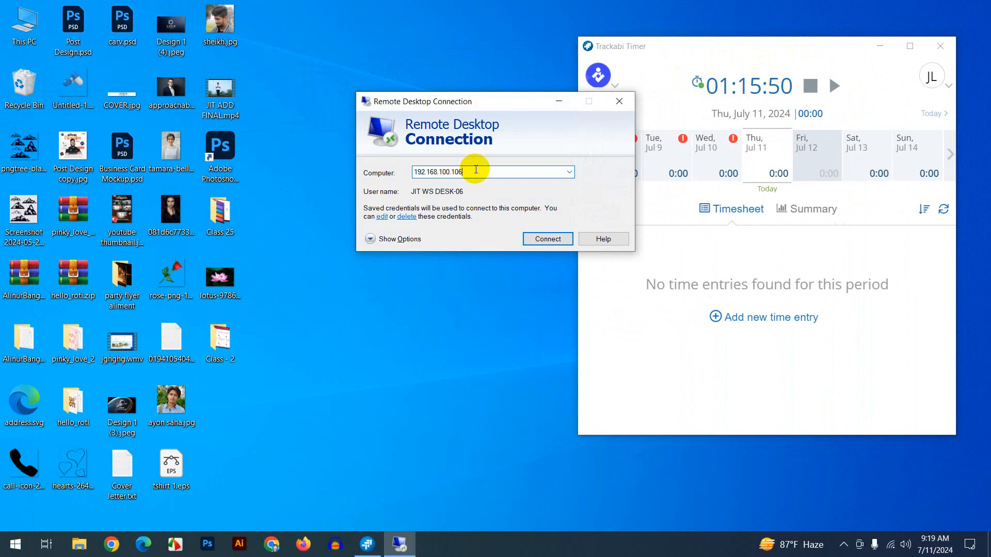
key(BackSpace)
key(BackSpace)
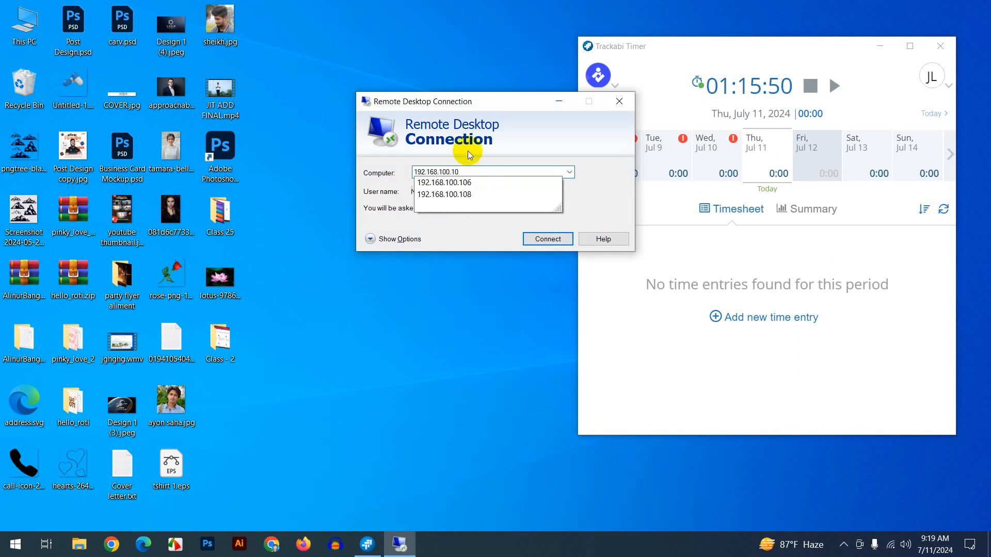
key(BackSpace)
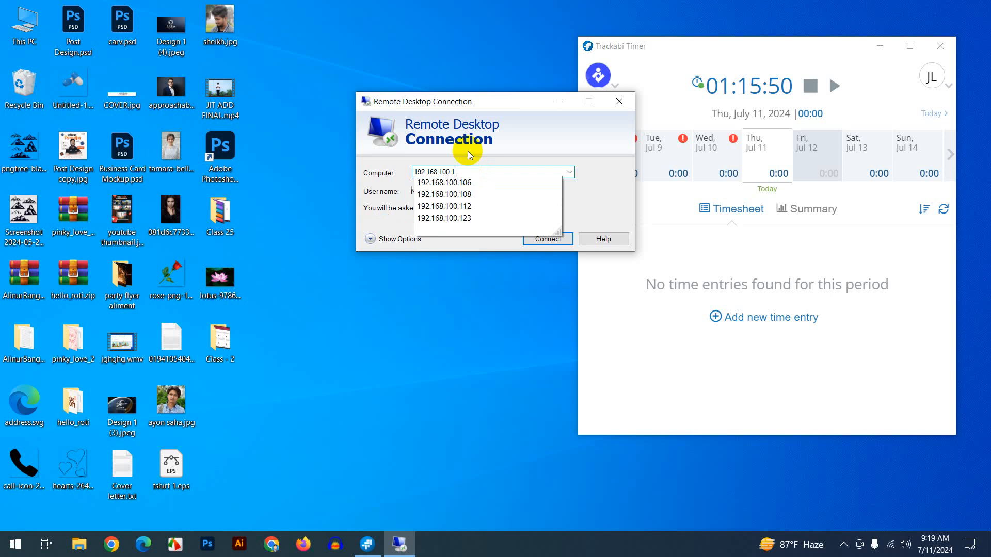
click(462, 210)
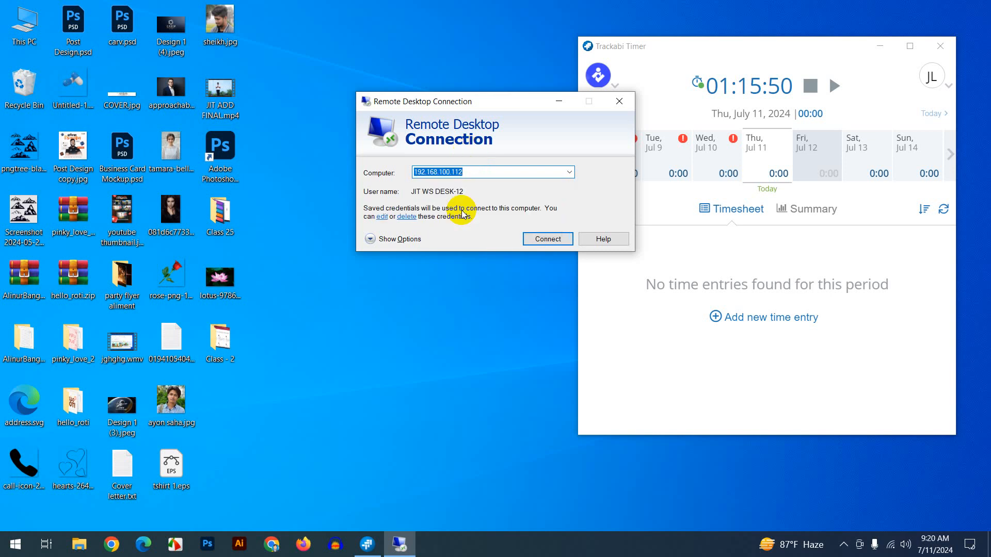
click(548, 239)
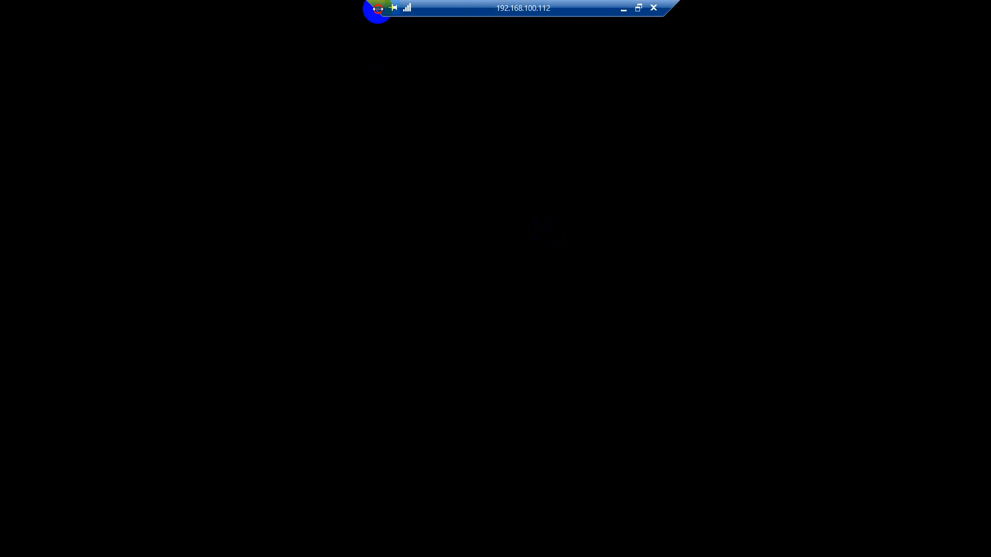
- Move the session bar aside and refresh the loaded remote desktop nine times
drag(378, 9, 771, 21)
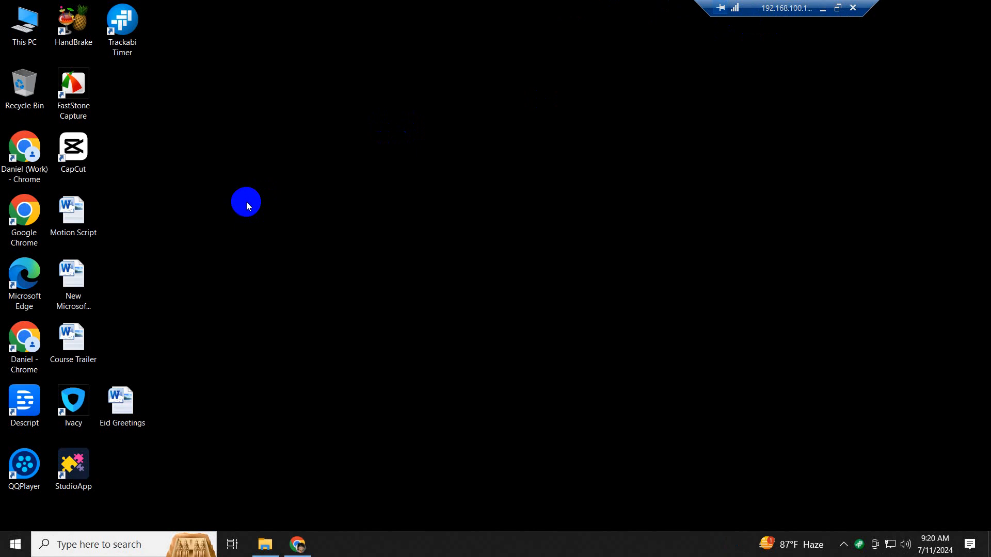
right_click(298, 137)
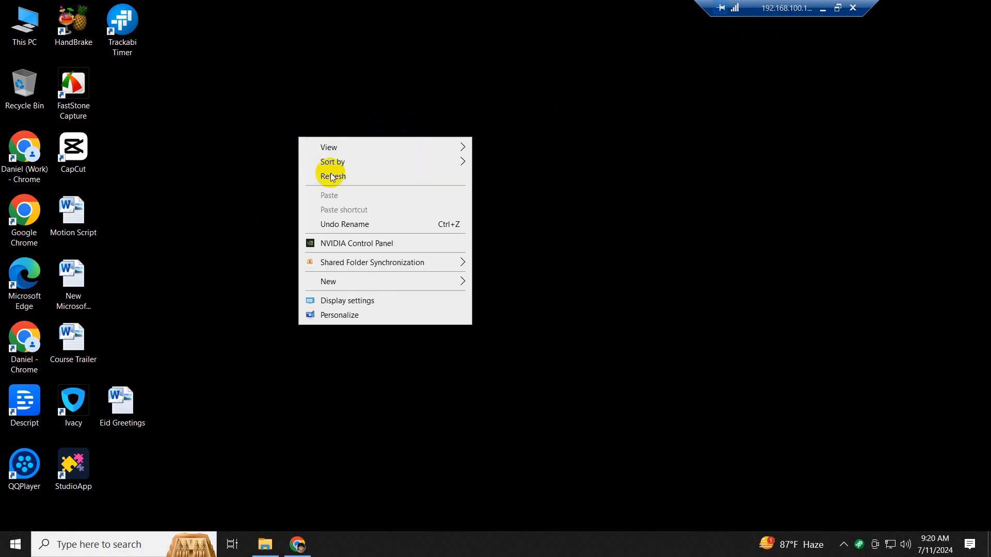
click(333, 176)
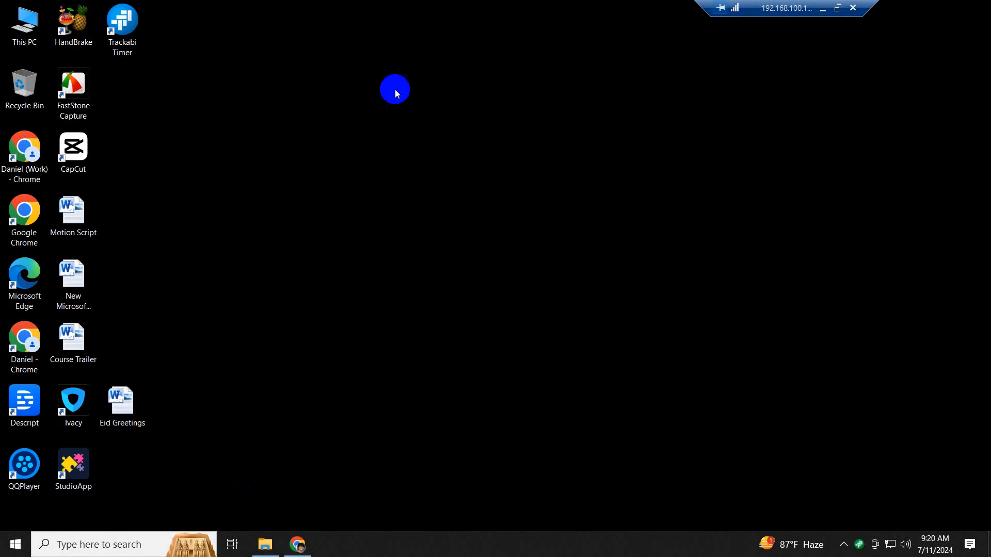
right_click(360, 80)
click(412, 122)
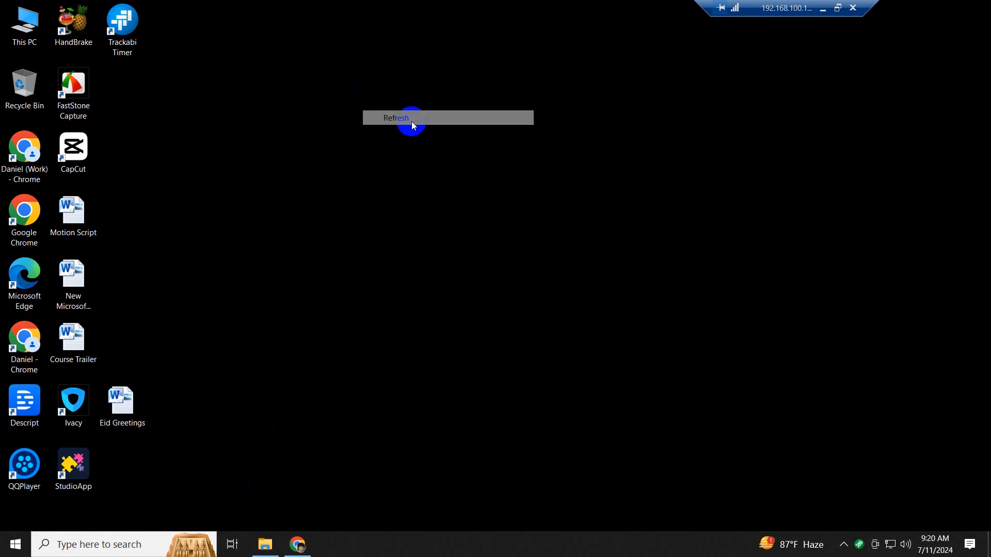
right_click(402, 106)
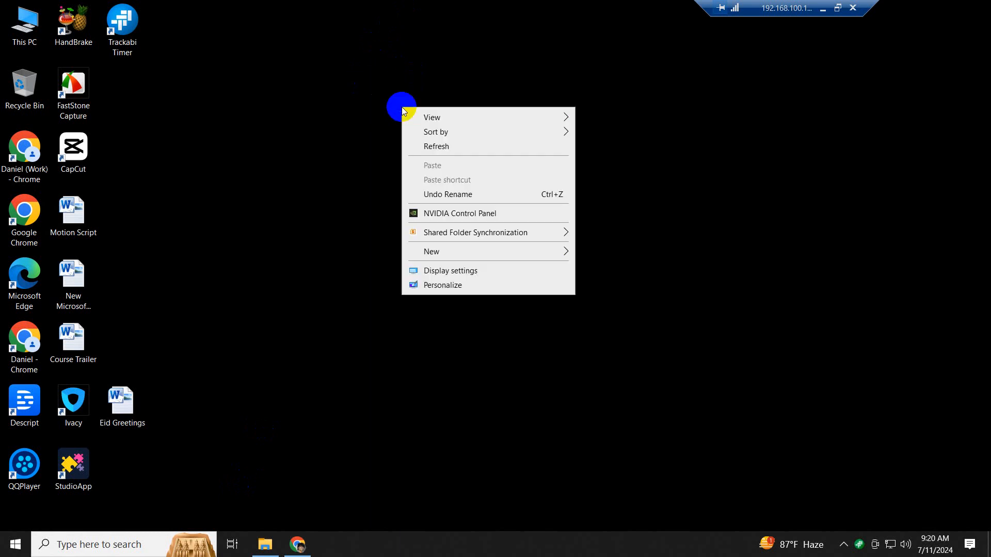
click(434, 146)
right_click(288, 66)
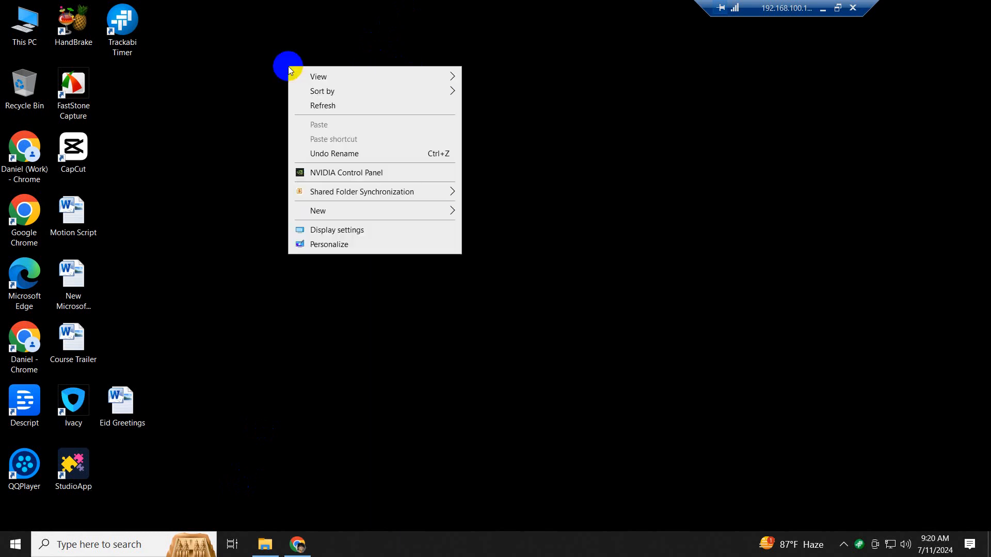
click(323, 105)
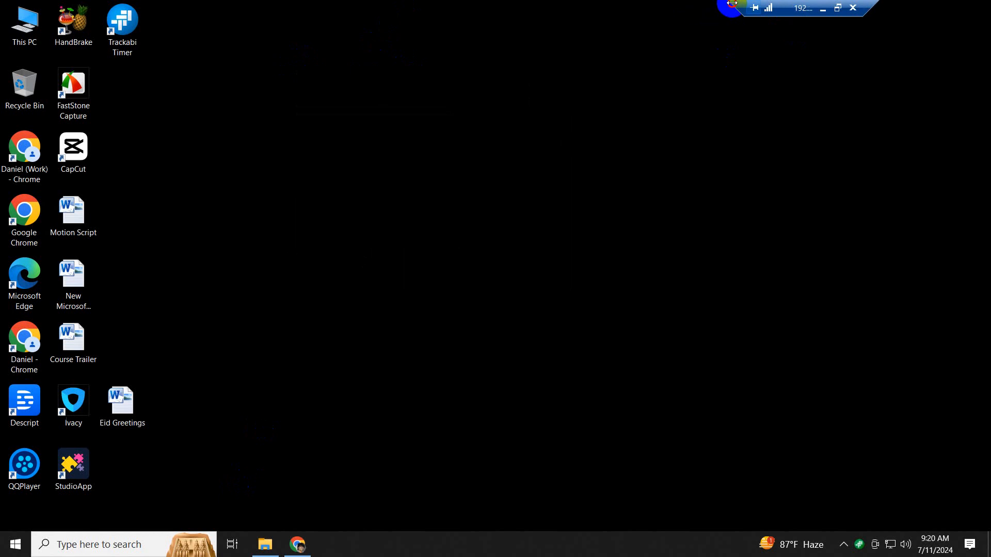
right_click(392, 127)
click(431, 163)
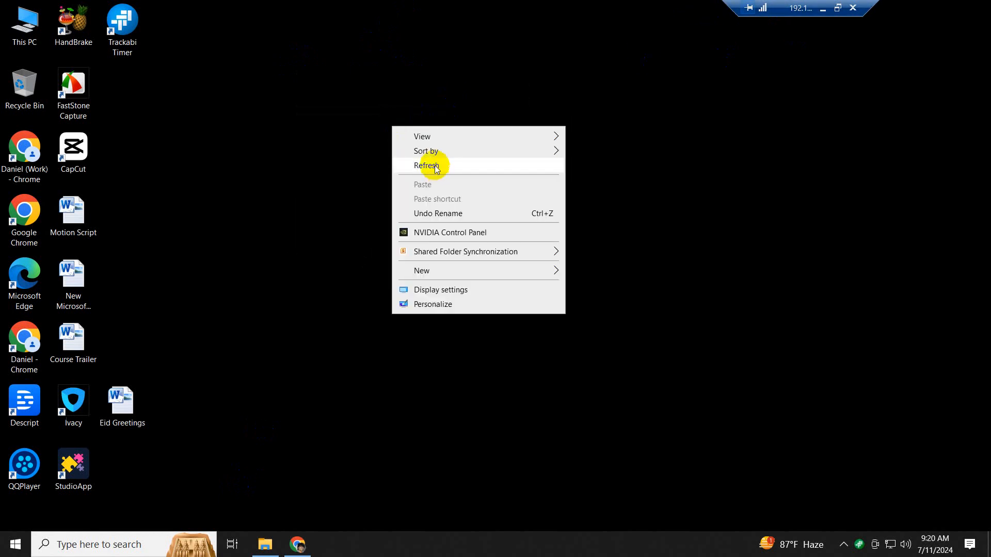
right_click(351, 144)
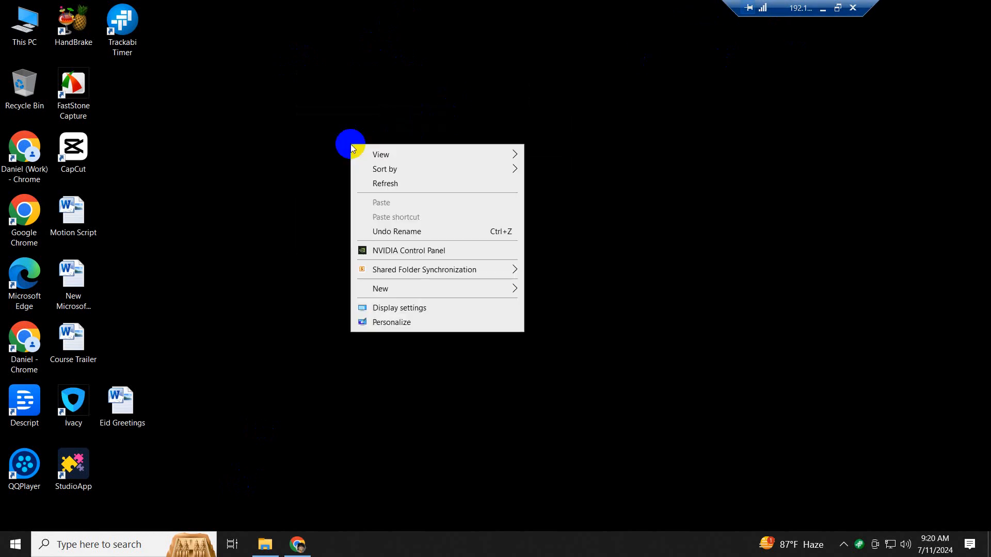
click(400, 186)
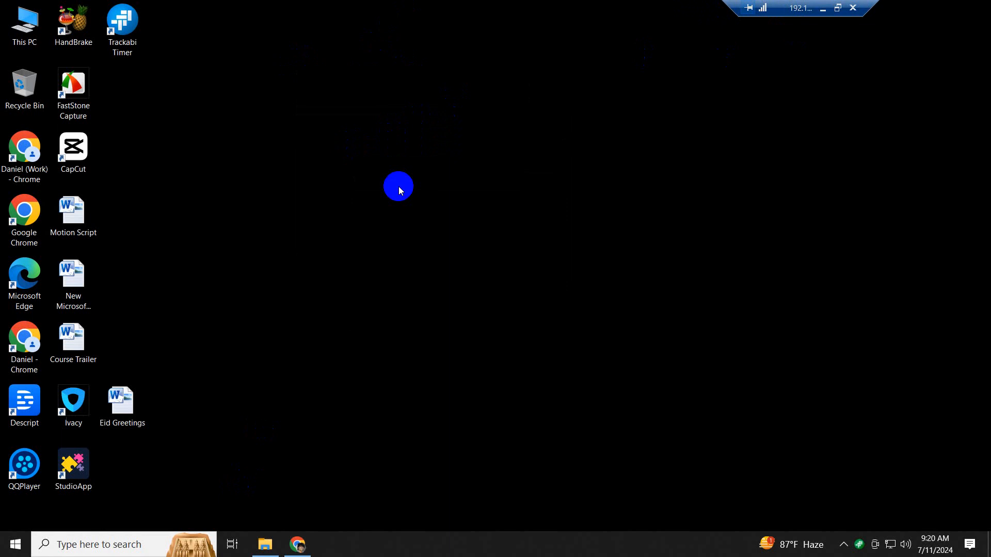
right_click(410, 185)
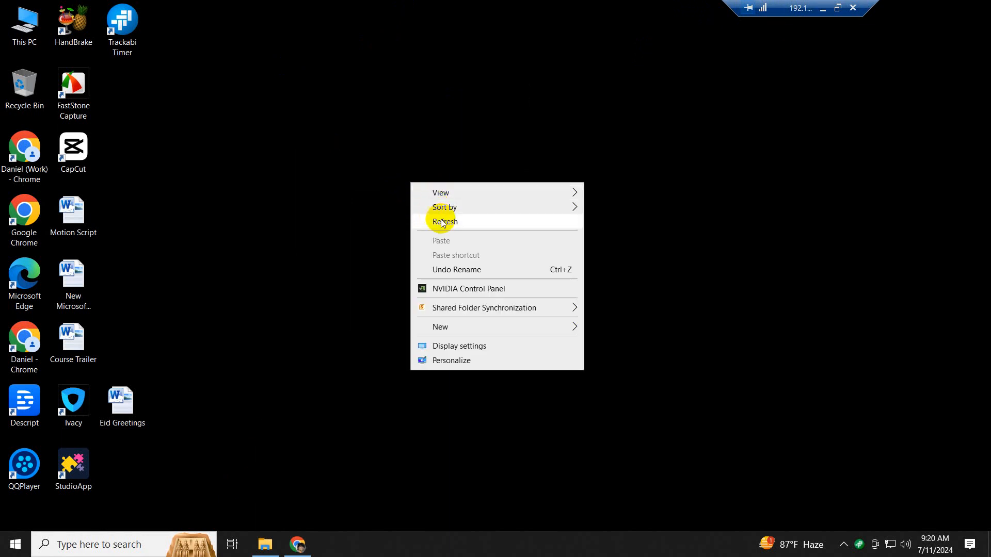
click(441, 222)
right_click(370, 146)
click(399, 186)
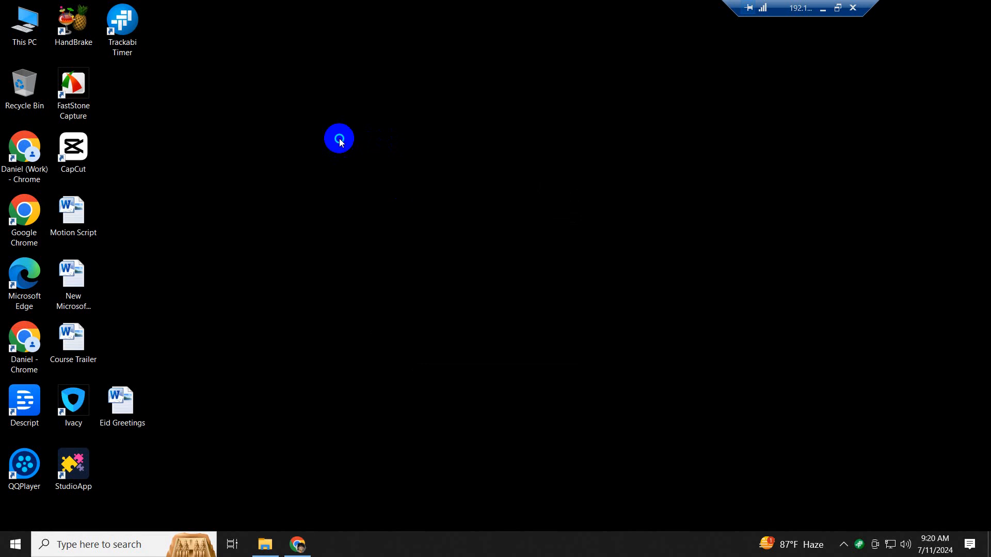
right_click(339, 139)
click(390, 179)
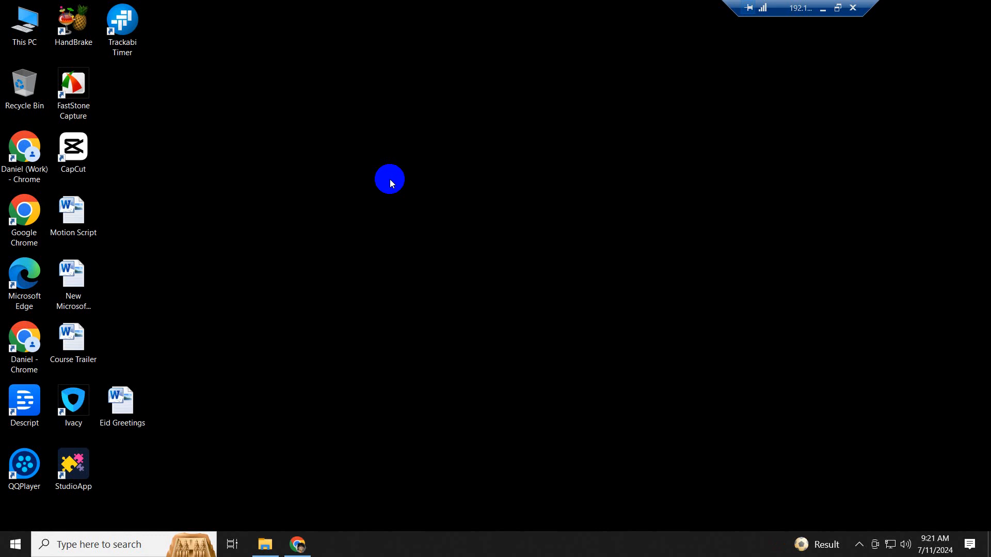
- Refresh the desktop and drag the Eid Greetings shortcut up beside FastStone Capture
right_click(321, 184)
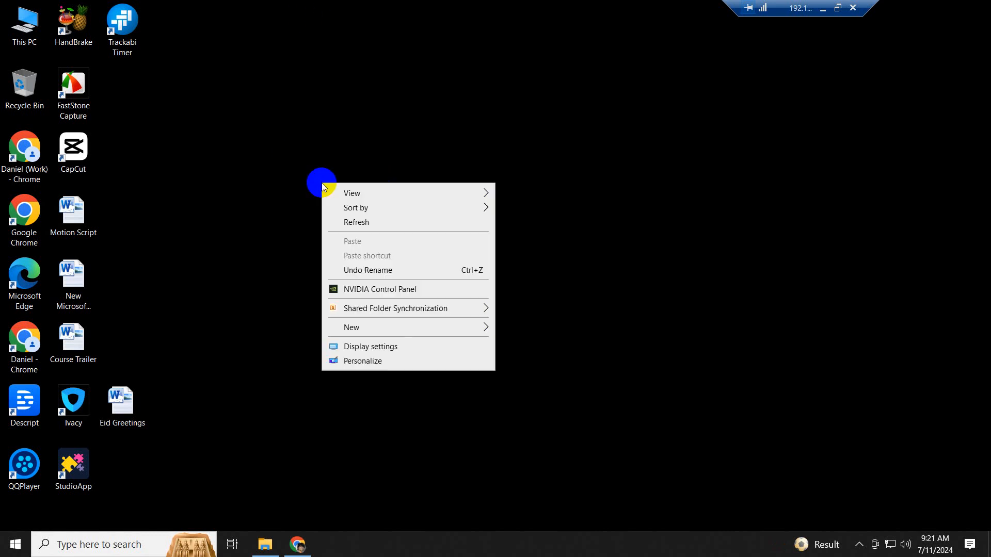
click(358, 227)
drag(122, 405, 122, 106)
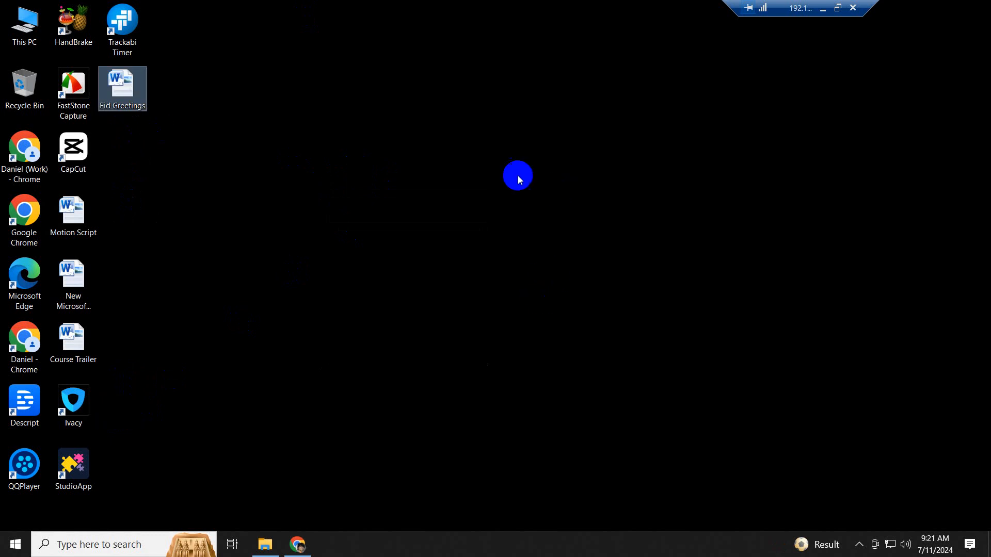
- Refresh the remote desktop three more times
right_click(515, 175)
click(557, 213)
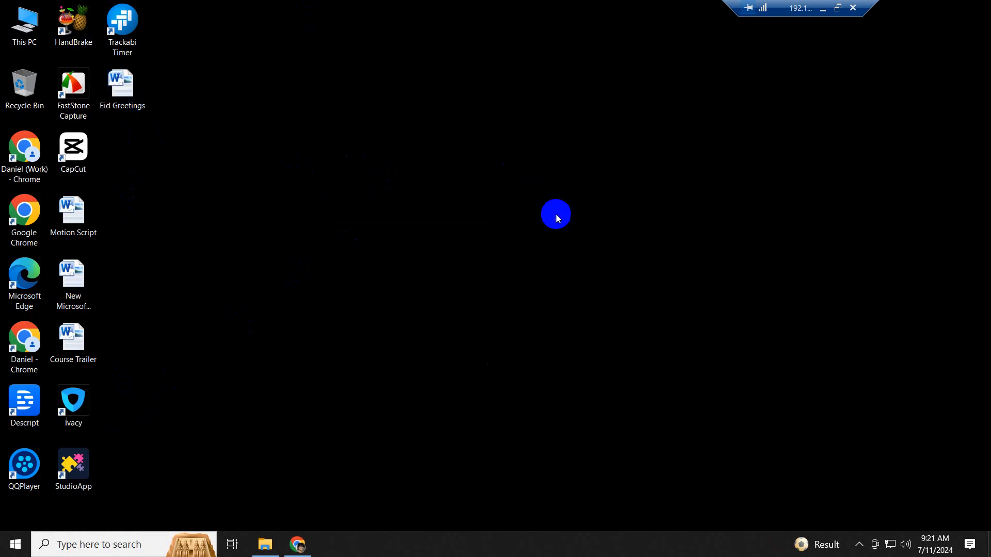
right_click(467, 175)
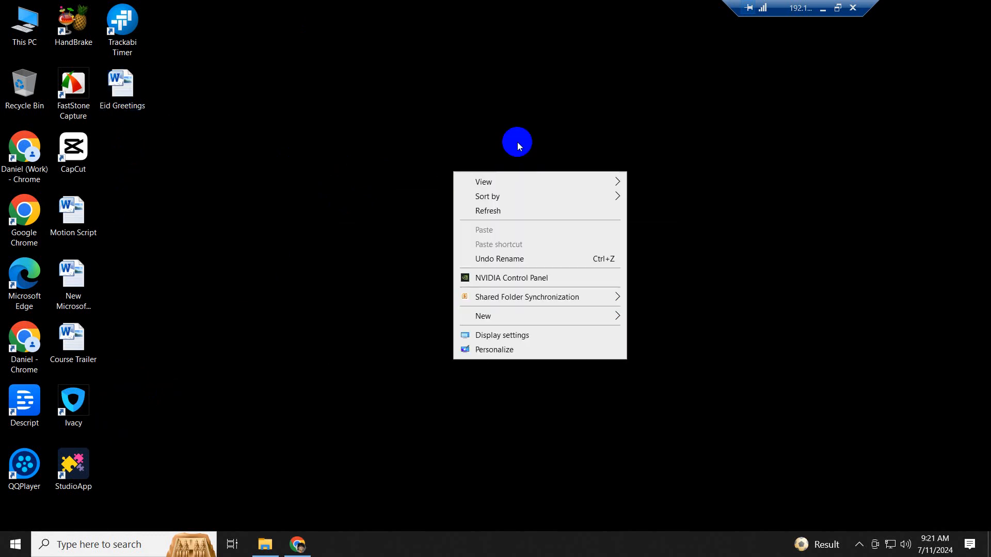
click(512, 210)
right_click(304, 146)
click(358, 181)
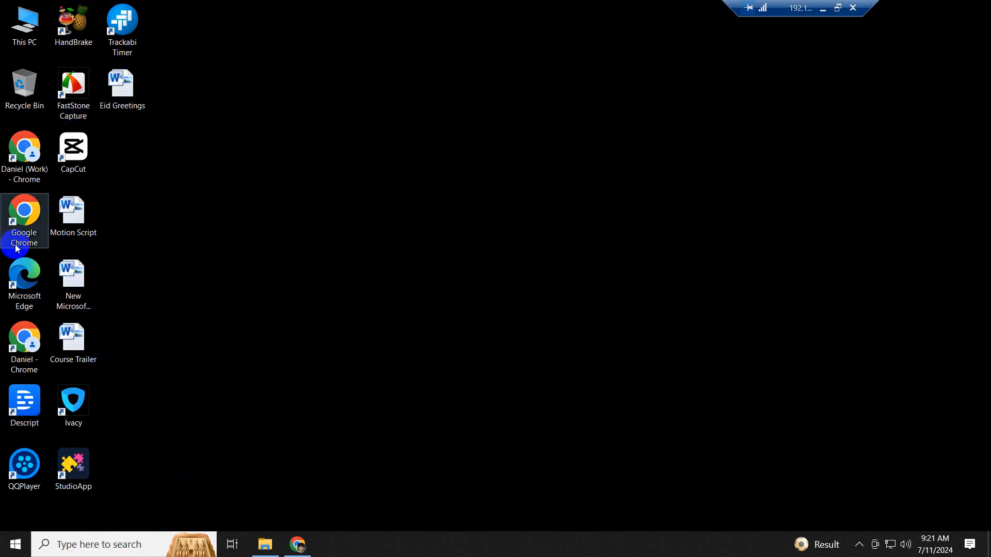
- Minimize the remote session, launch local Chrome on a Work profile, then return to the remote desktop
click(823, 8)
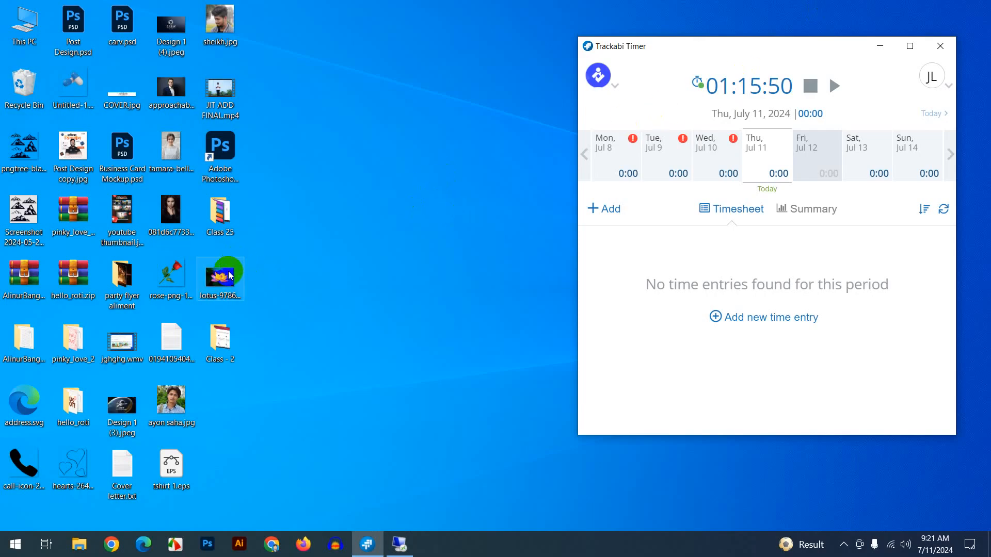
click(111, 546)
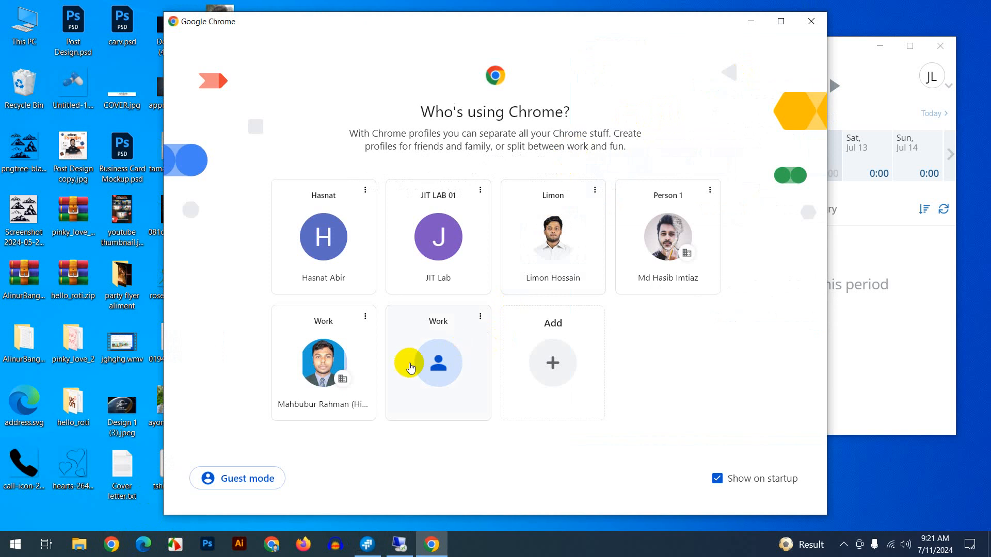
click(325, 367)
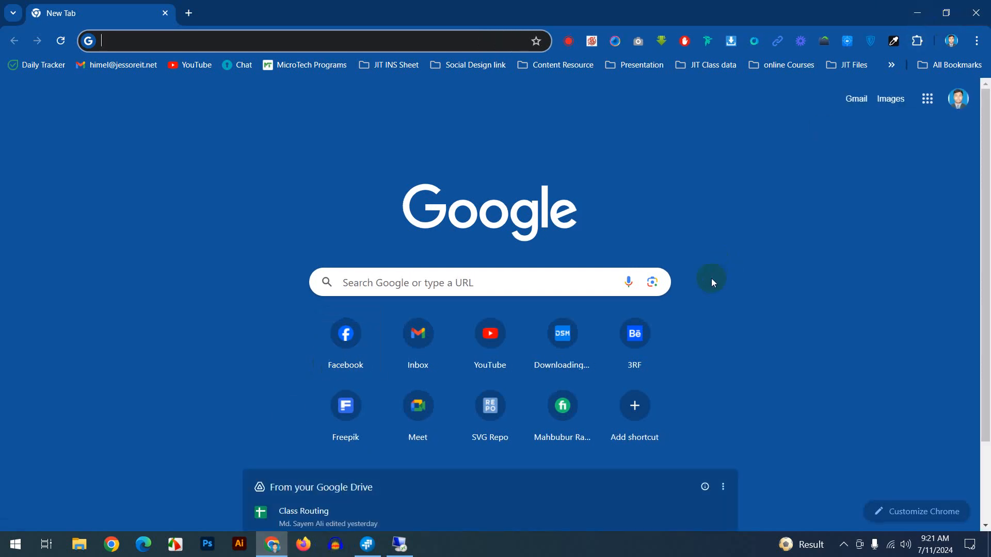
click(403, 545)
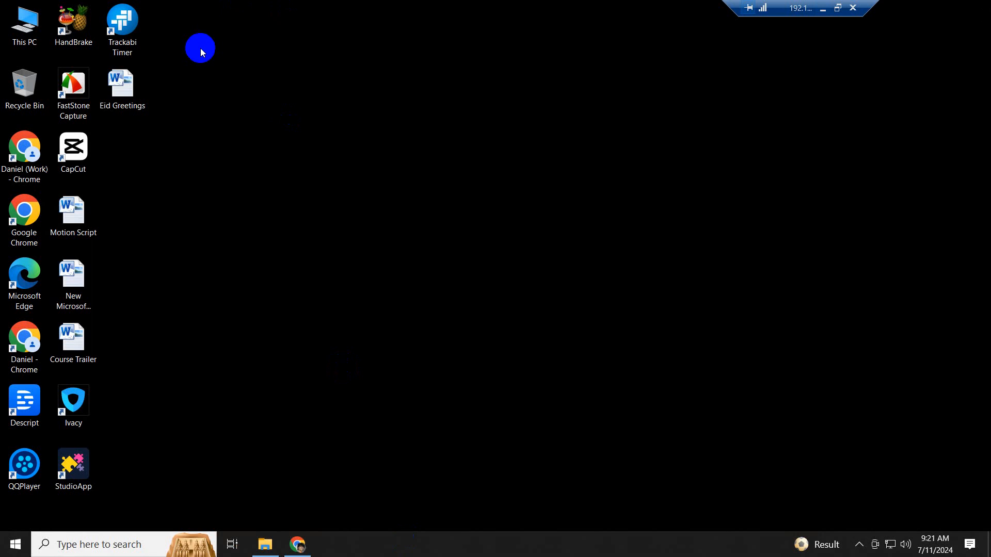
- In a new remote Chrome tab, open Google Chat and the direct conversation with a contact
click(299, 545)
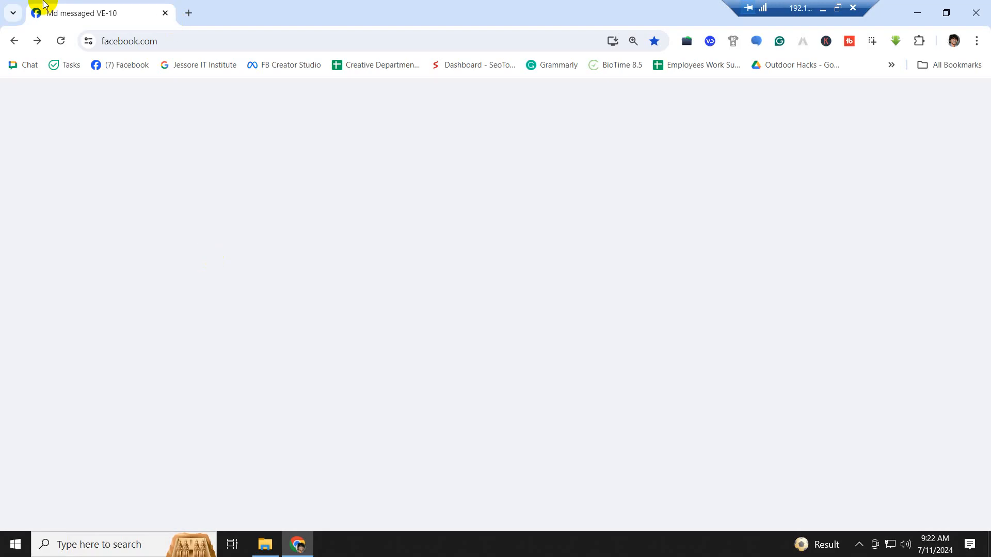
click(188, 14)
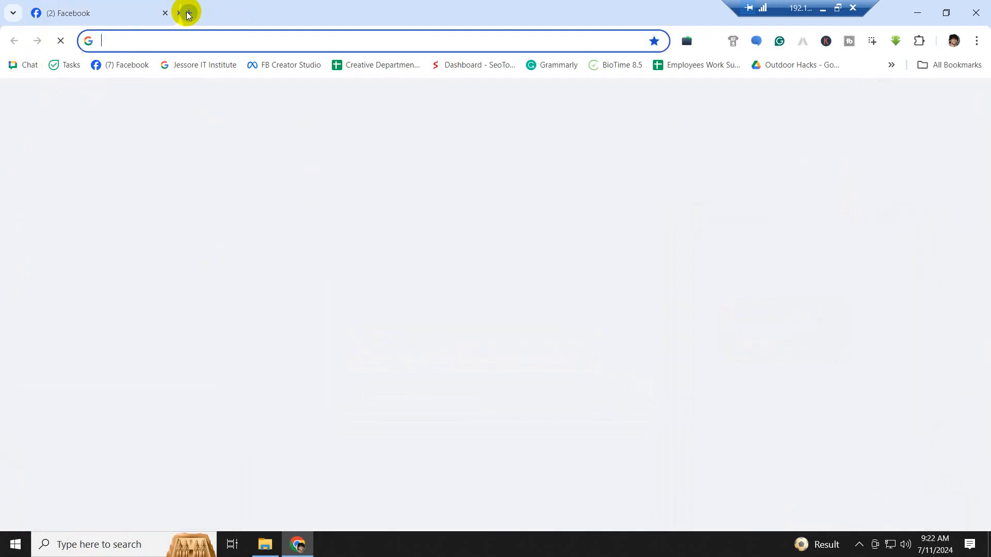
click(26, 65)
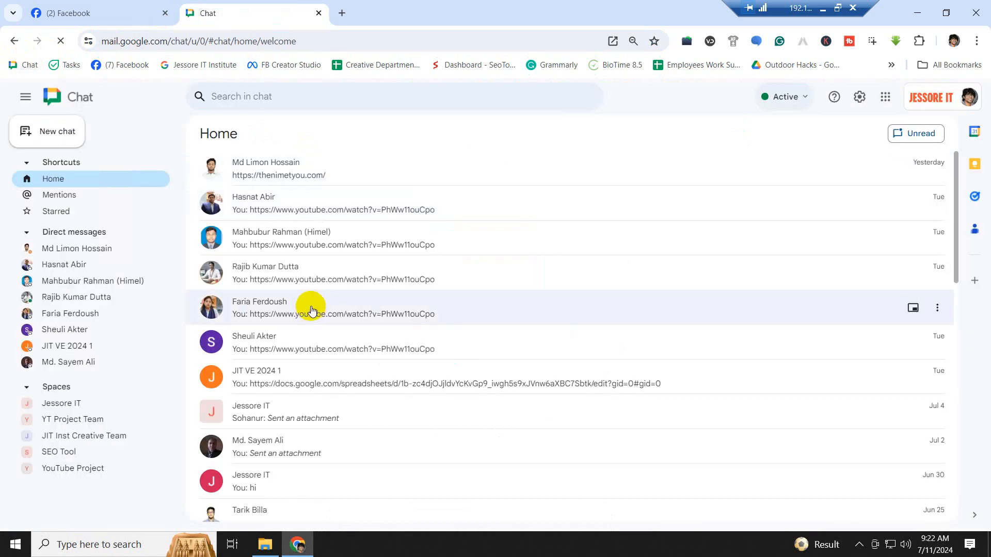
click(314, 308)
- Open the shared meet.google.com link and select its full address in the new tab
scroll(671, 378, up, 10)
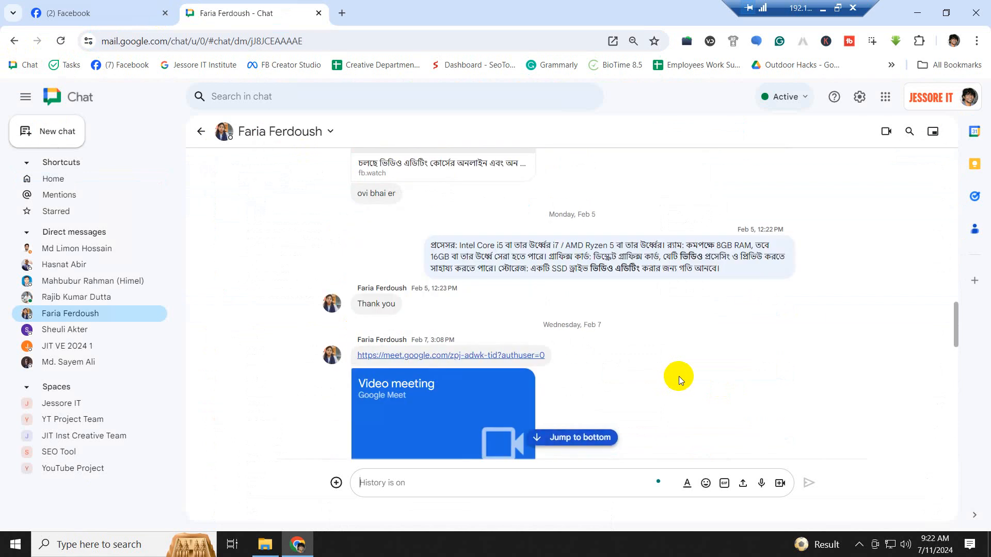
scroll(680, 376, down, 3)
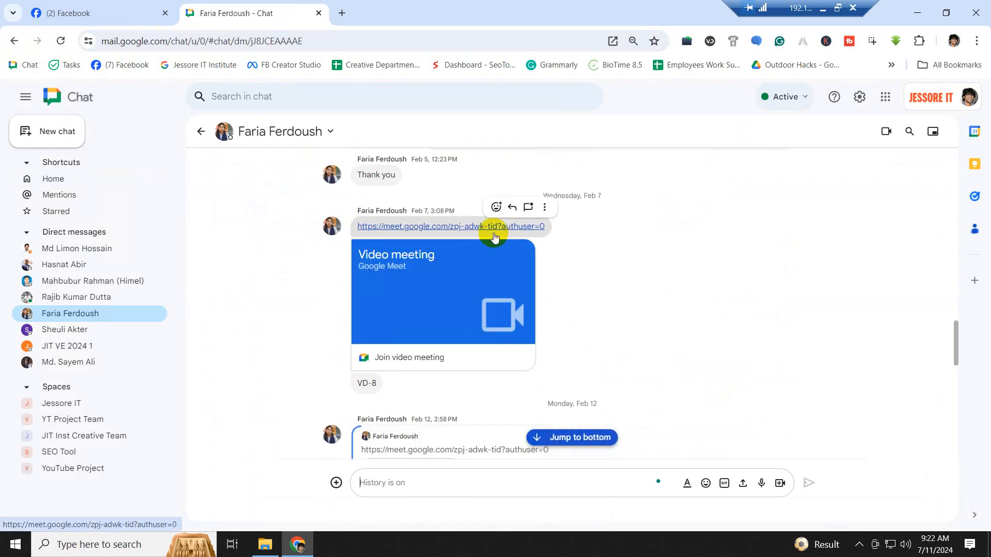
click(452, 250)
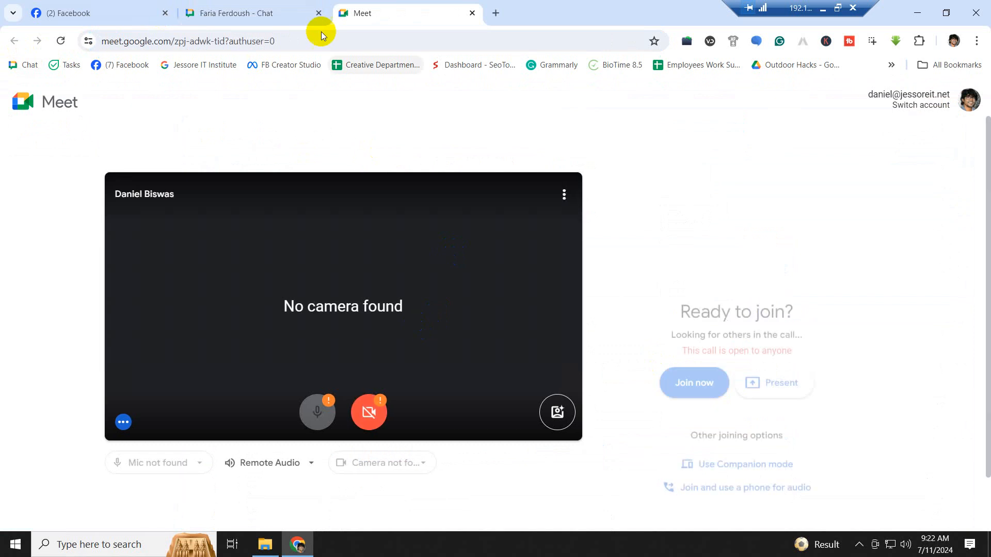
click(286, 38)
key(ctrl+c)
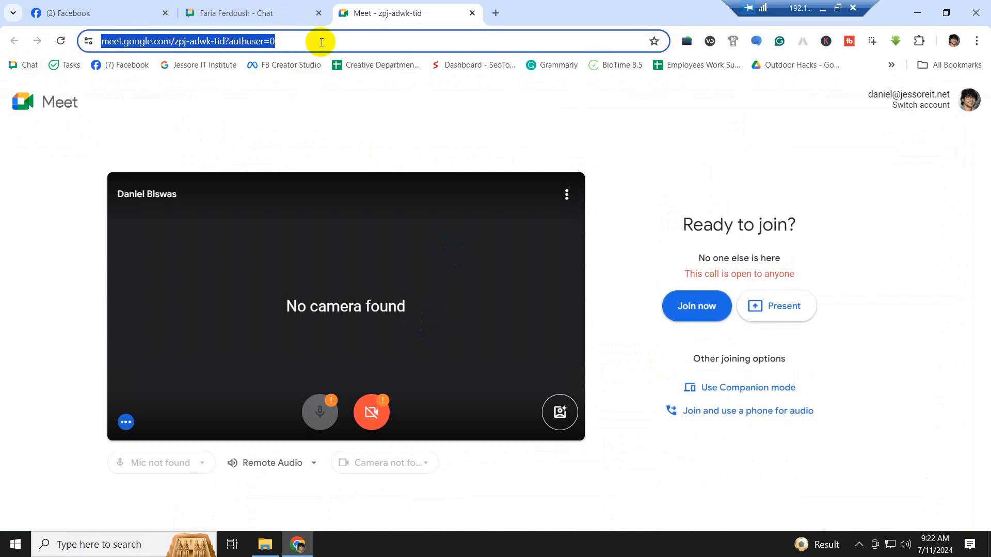
- Paste the Meet address into local Chrome and join the meeting
click(823, 11)
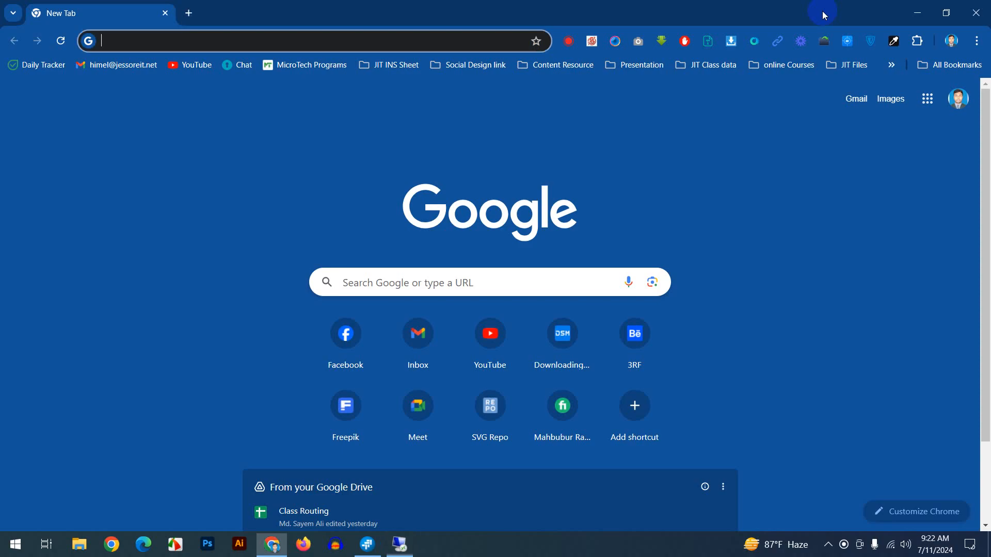
key(ctrl+v)
click(310, 71)
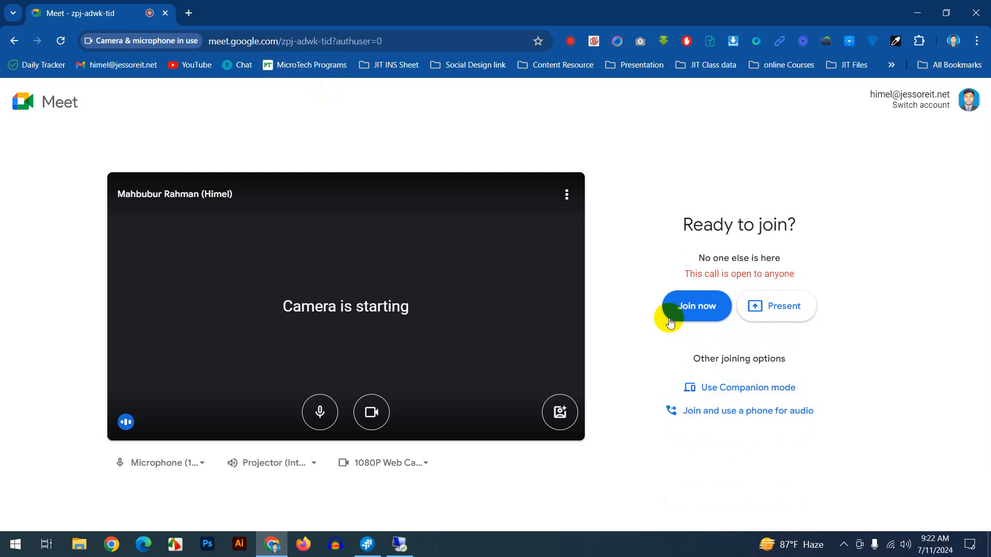
click(700, 317)
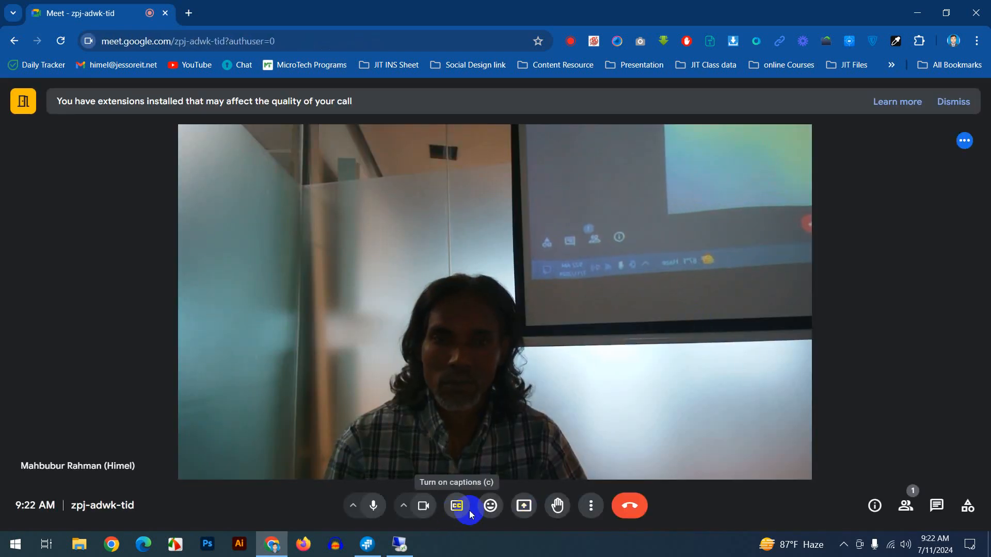
- Present the entire screen to the call and minimize the meeting window
click(524, 505)
click(613, 115)
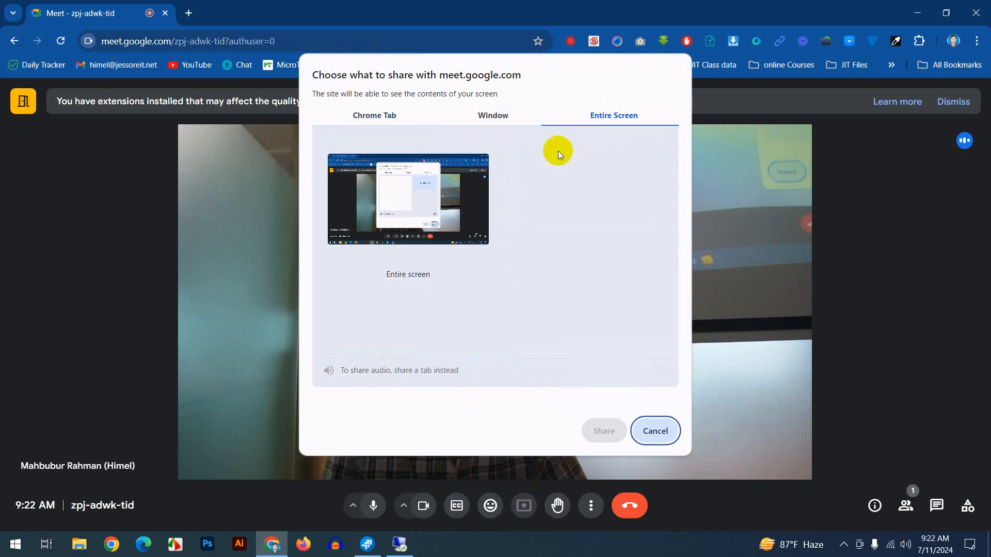
click(395, 194)
click(604, 429)
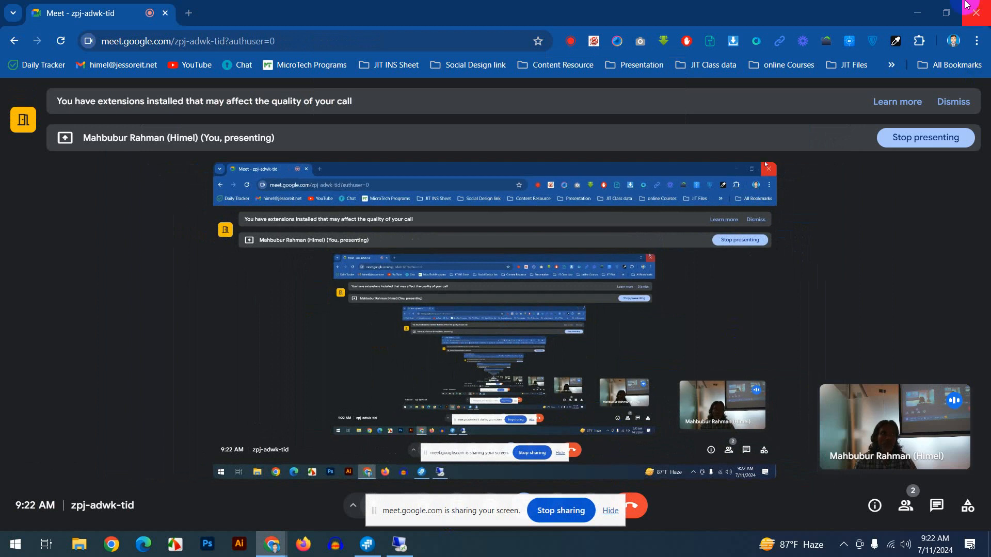
click(919, 14)
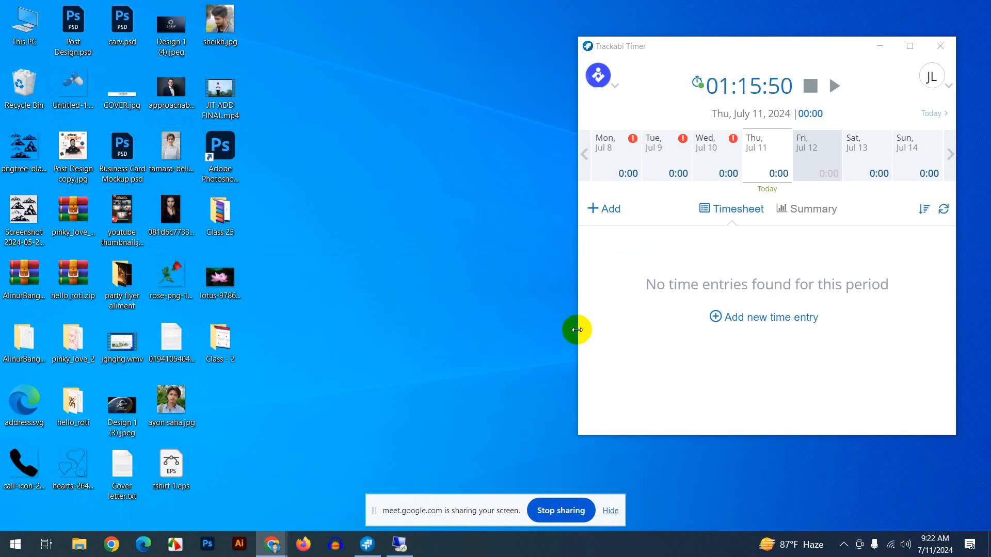
- Back in the remote session, launch Trackabi Timer, move it upper left, then minimize it
click(392, 546)
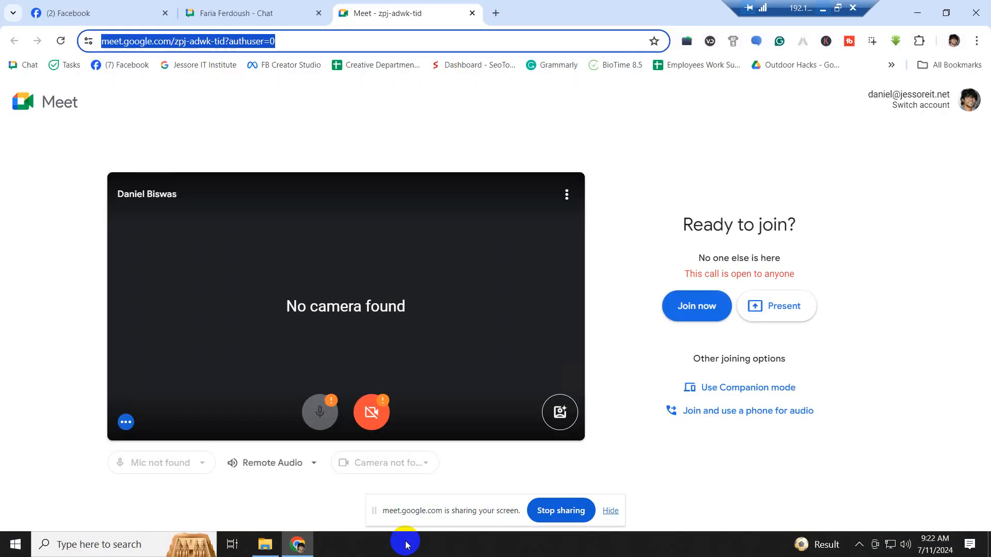
click(926, 8)
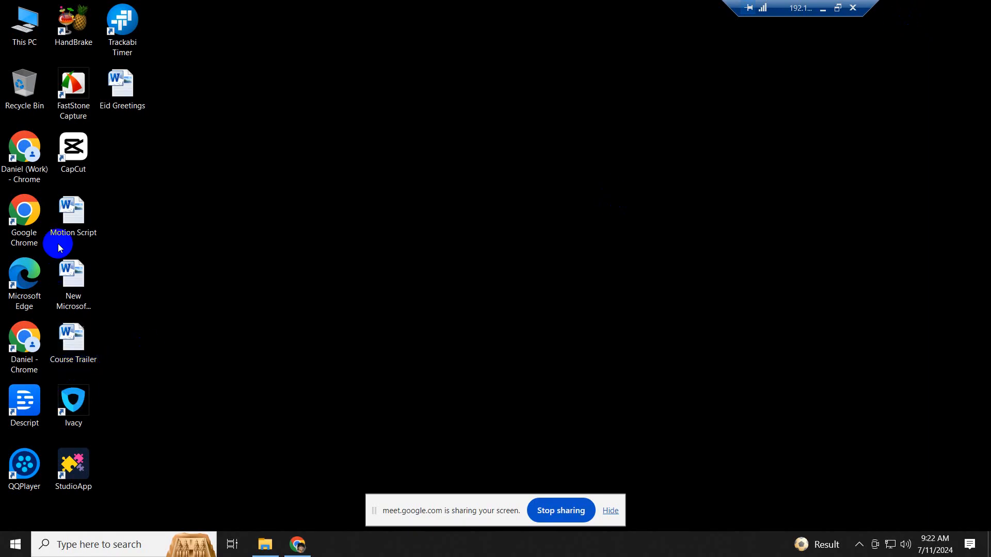
double_click(126, 34)
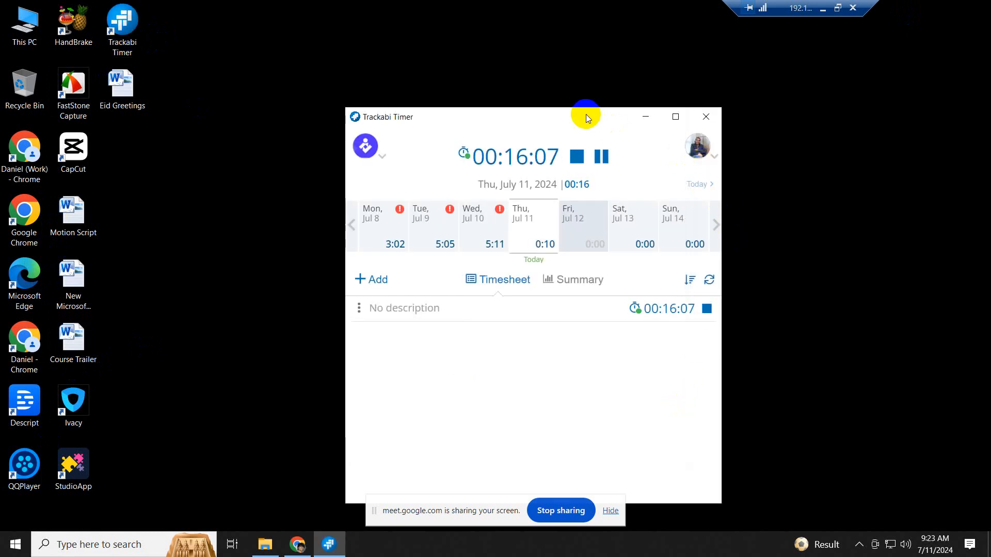
drag(585, 112, 471, 75)
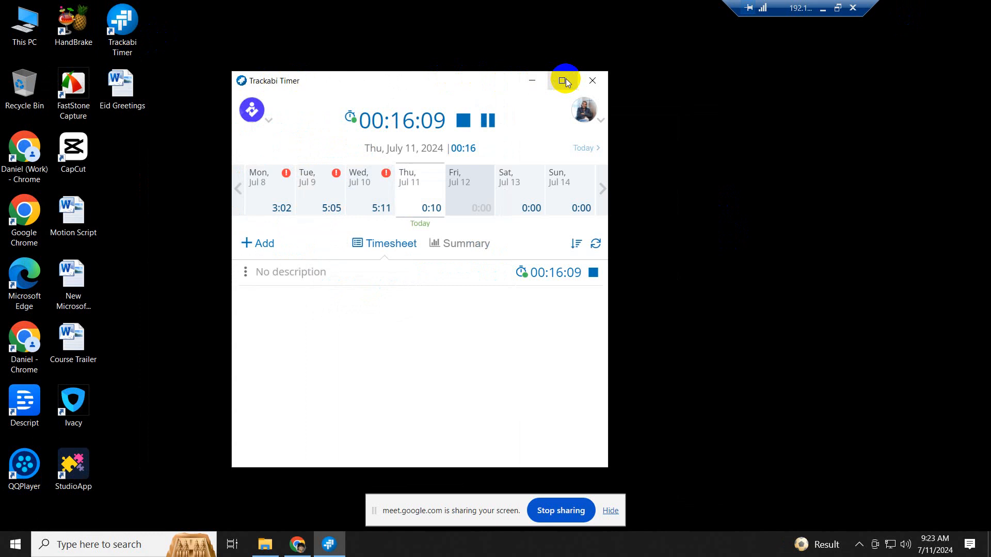
click(532, 79)
- Refresh the remote desktop twice and hide the screen-sharing notice
right_click(535, 165)
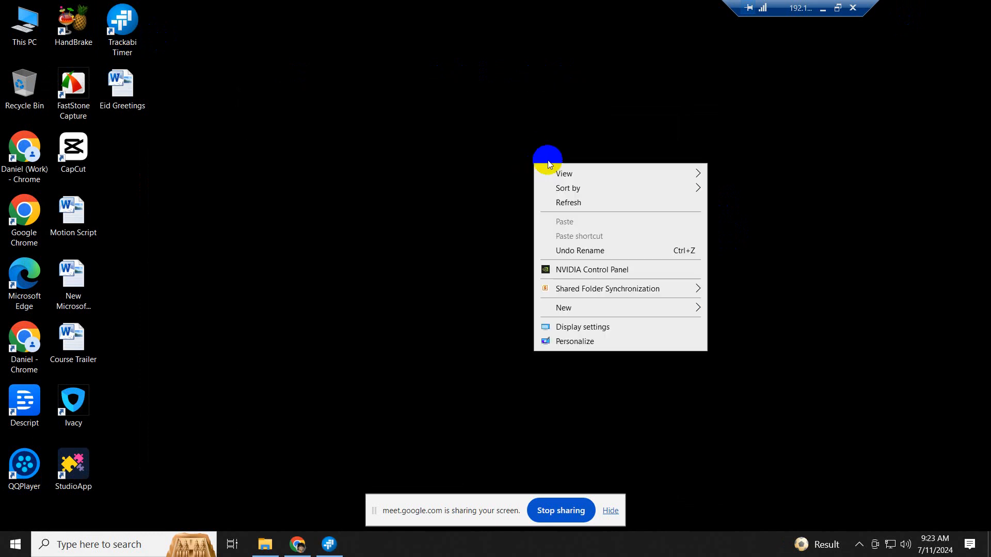
click(579, 204)
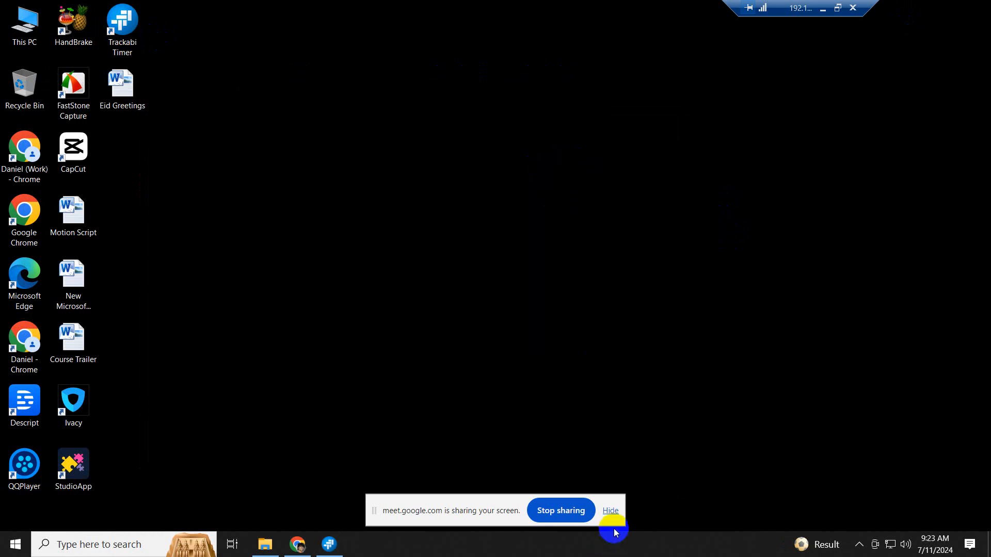
click(611, 511)
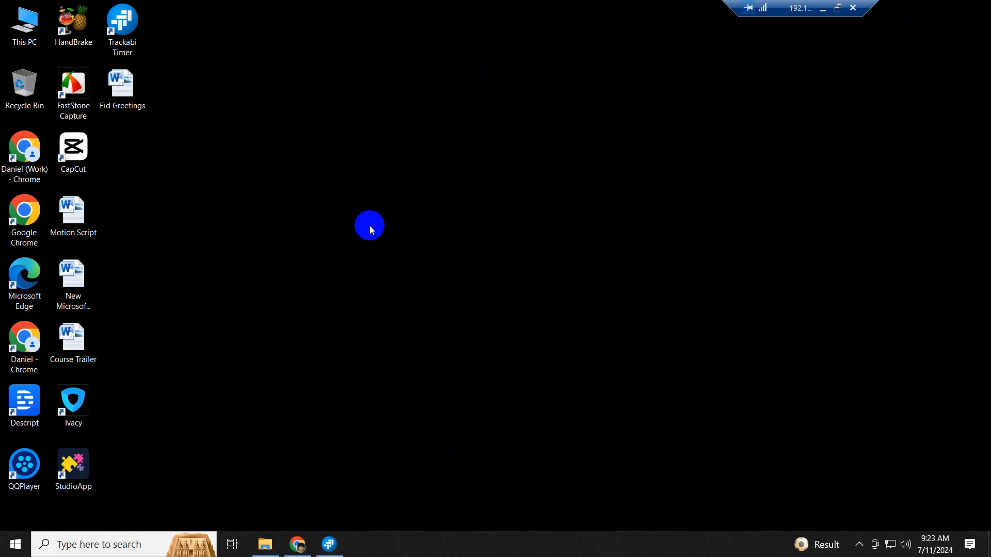
right_click(370, 225)
click(419, 263)
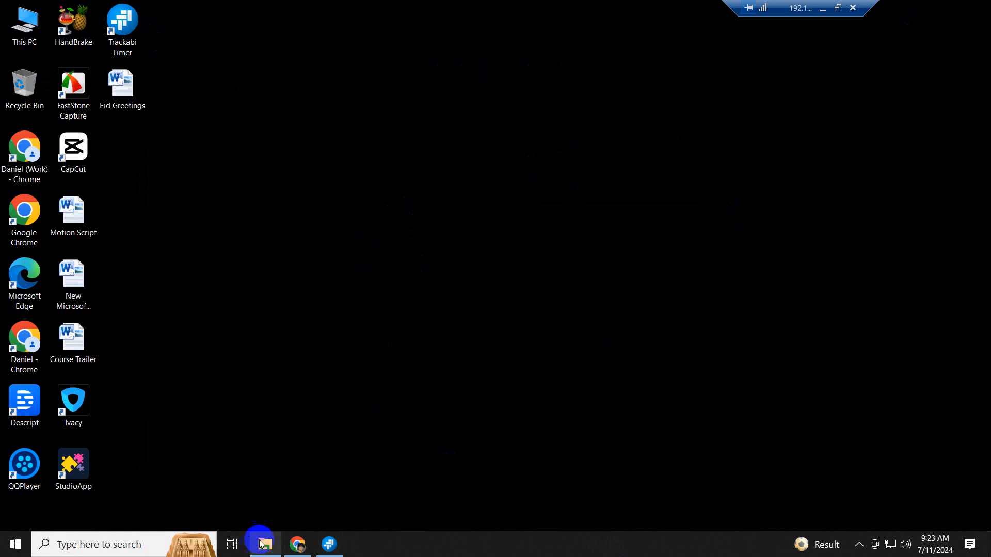
mouse_move(264, 543)
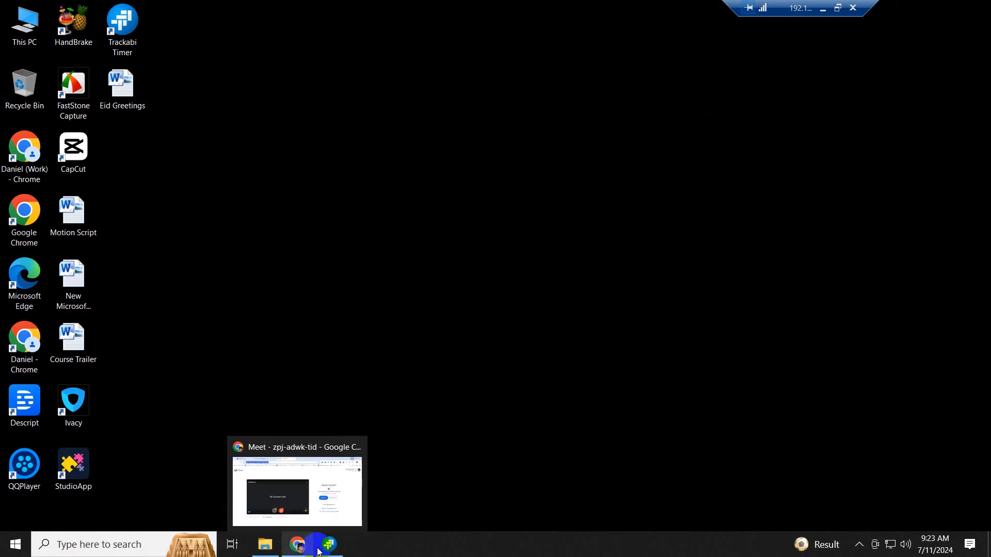
click(822, 15)
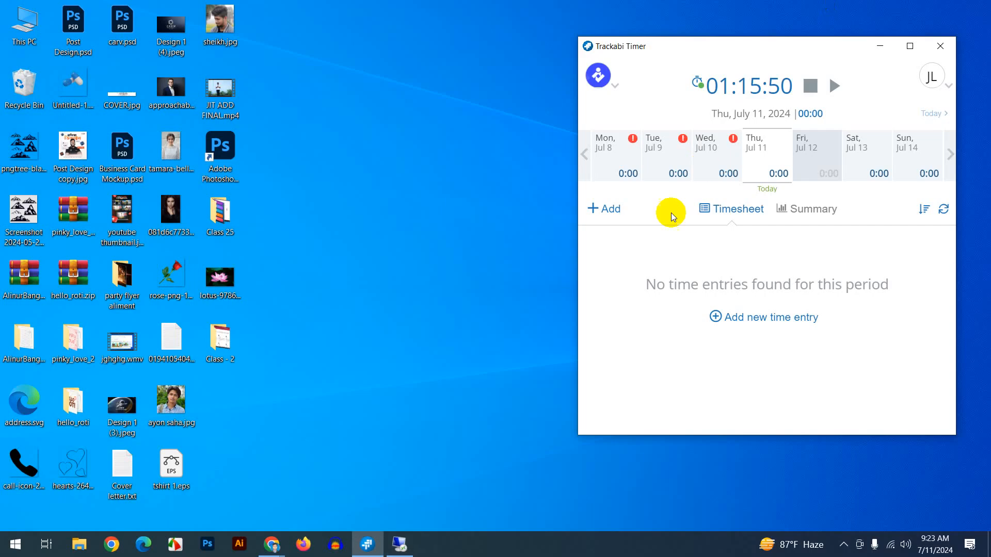
click(272, 545)
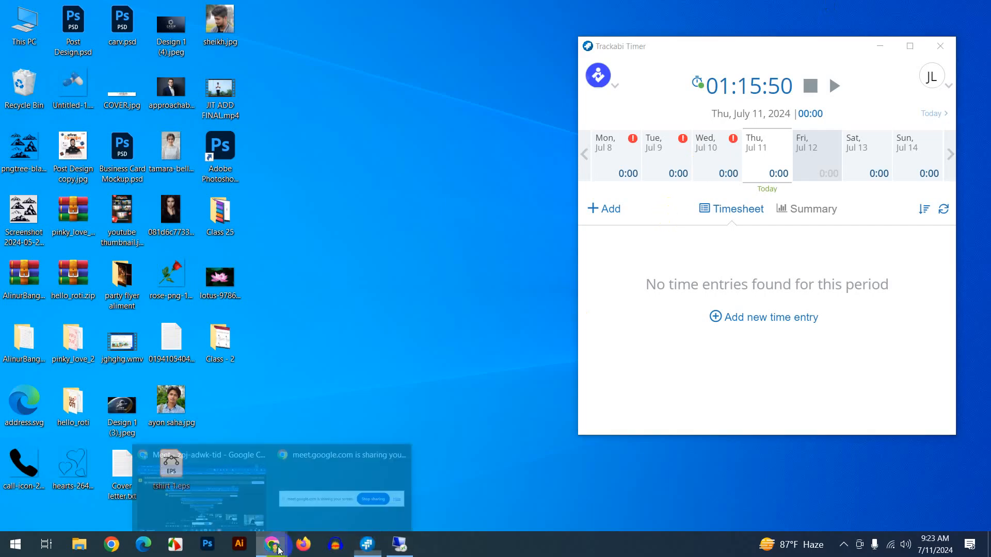
click(210, 487)
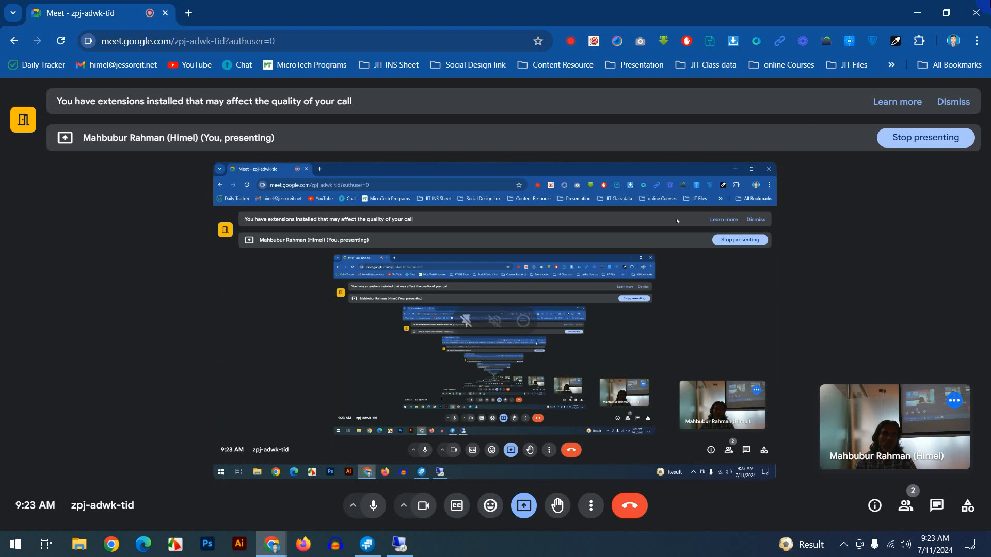
click(917, 13)
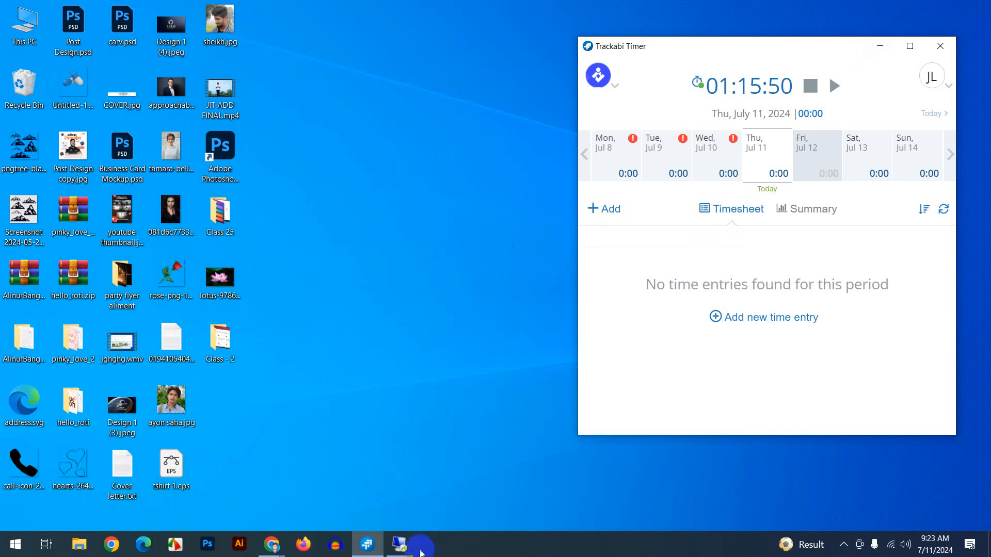
mouse_move(407, 553)
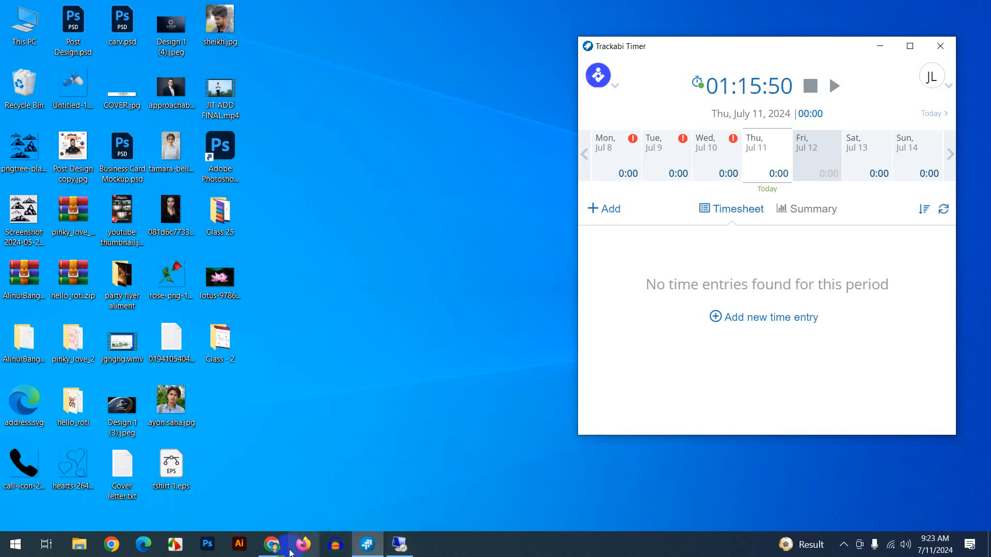
click(401, 545)
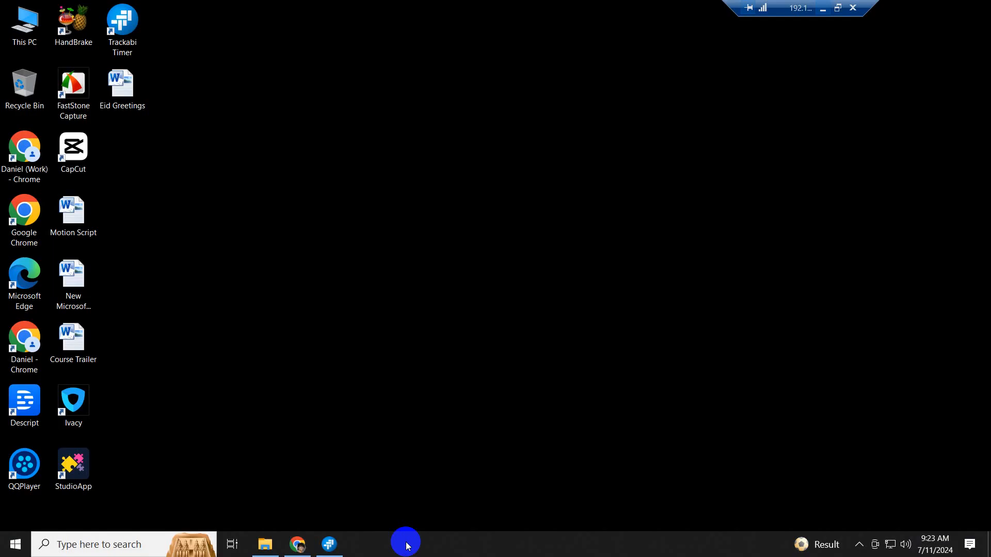
- Close the Meet tab in the remote Chrome and switch to the Facebook tab
click(297, 545)
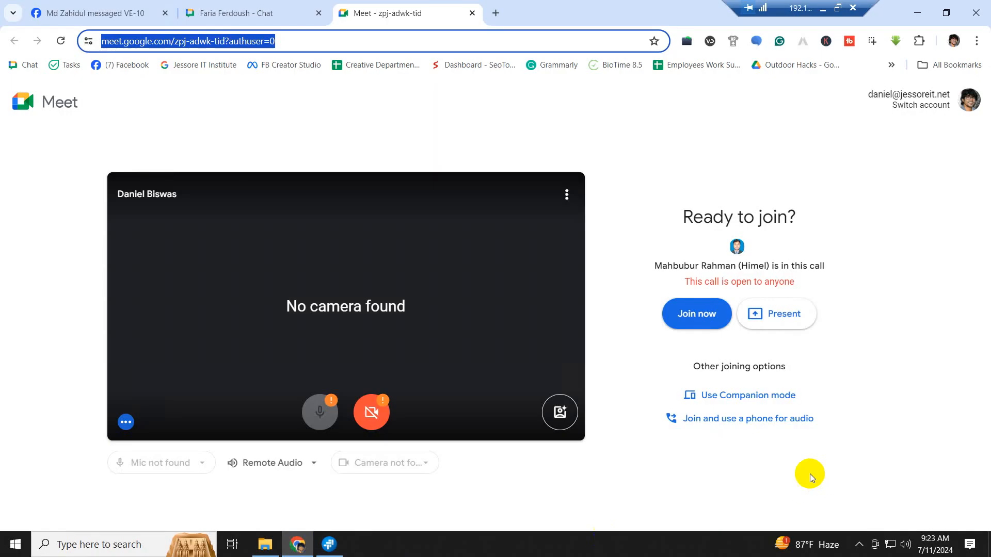
click(471, 13)
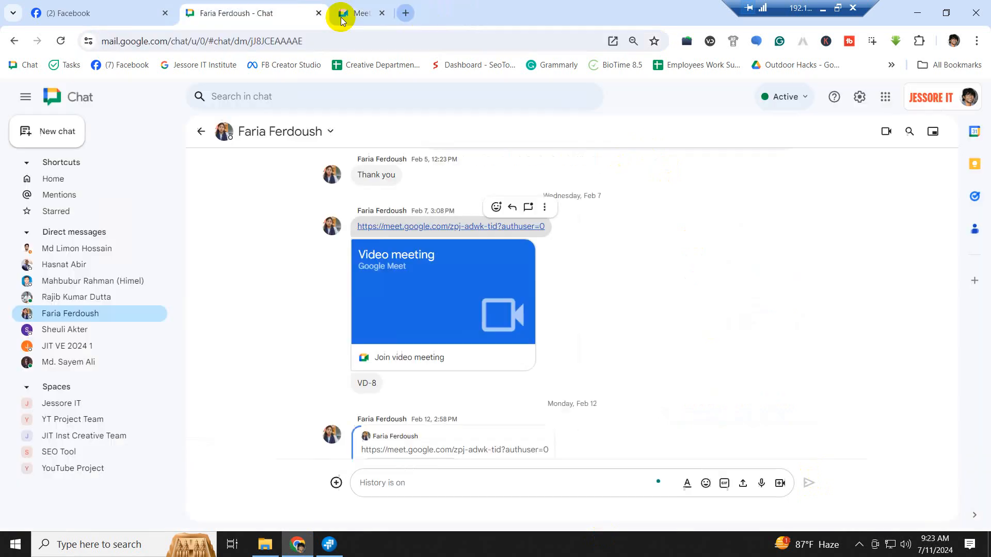
click(92, 12)
- Paste and send the meeting link in the VE-10 chat, then minimize the browser
click(808, 503)
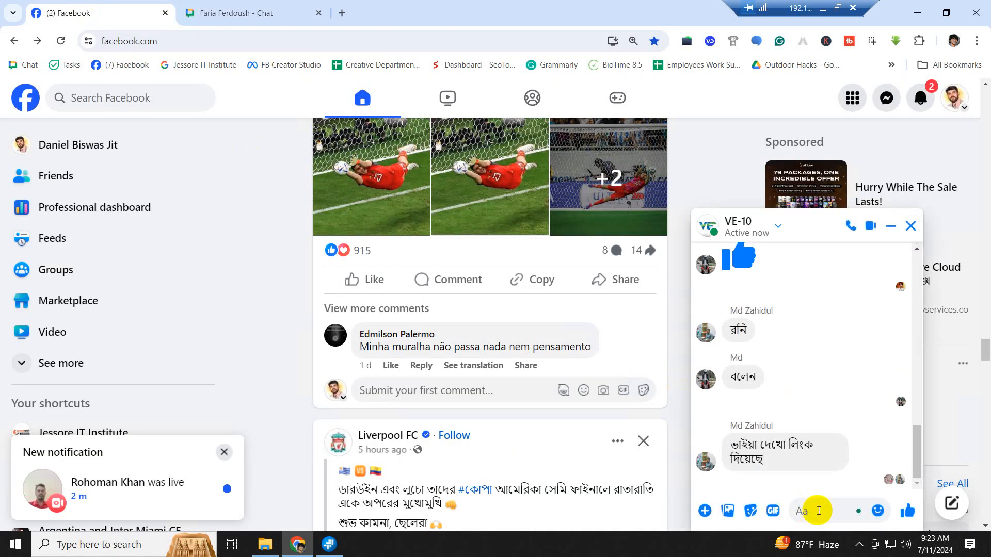
text(https://meet.google.com/zpj-adwk-tid?authuser=0)
key(Return)
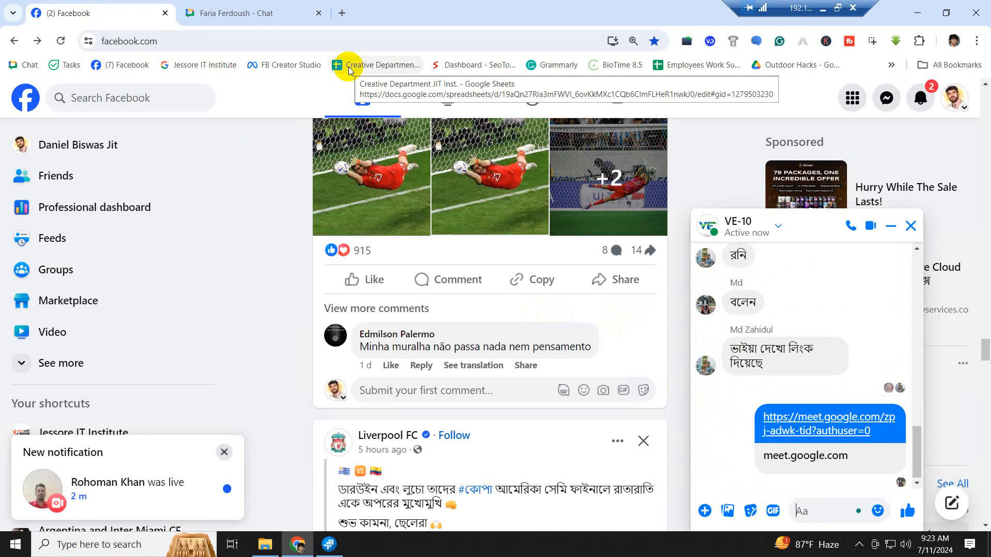
scroll(511, 182, up, 4)
scroll(511, 181, down, 3)
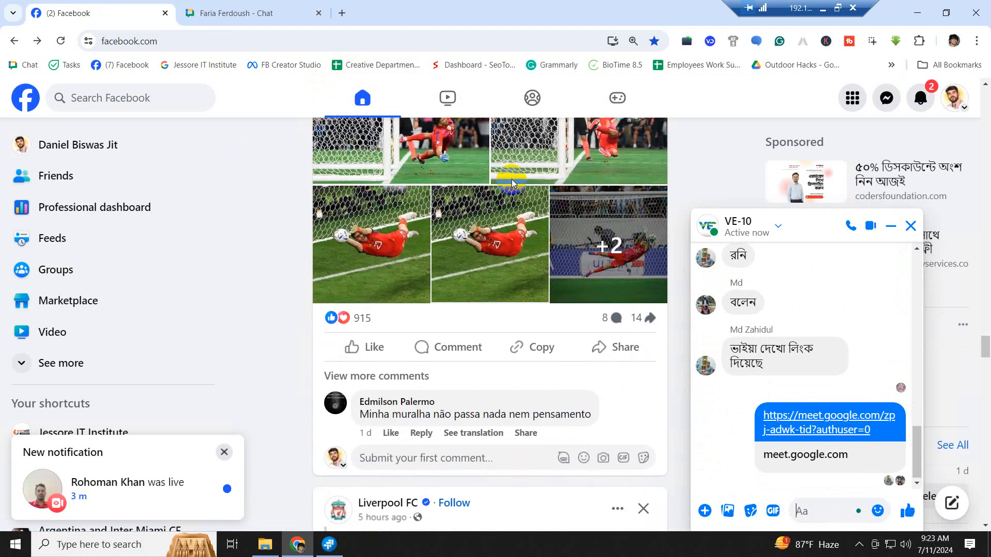
scroll(511, 182, down, 10)
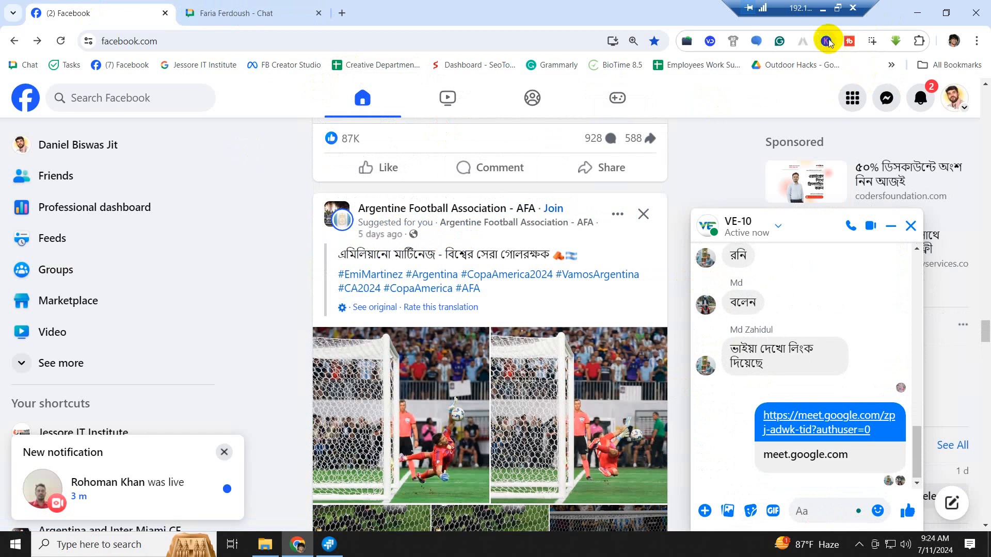
click(917, 13)
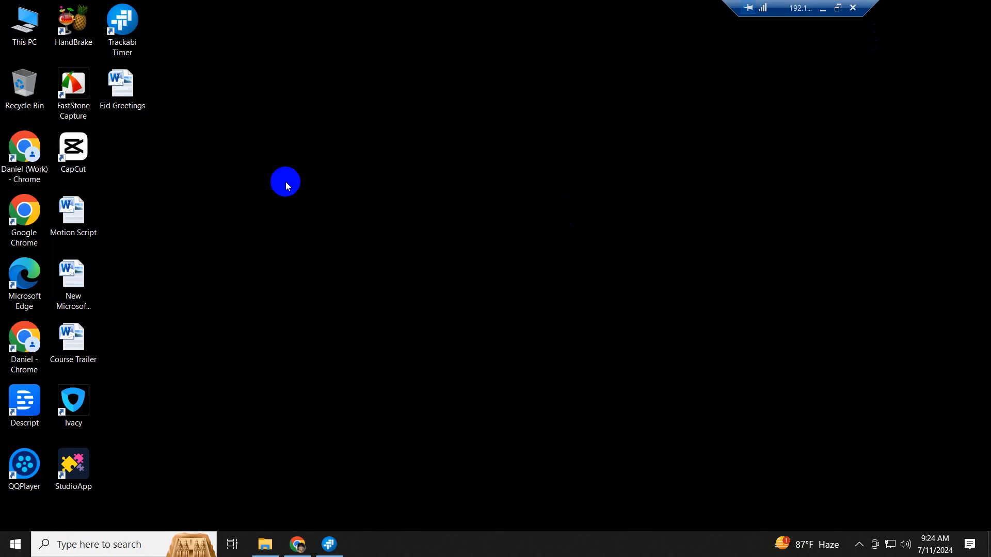
- Browse JIT Institute (Z:) > Video edit & YouTubing All Batch > Vudeo Editing Batch-10 > Class 15- Market Place and play Class -Fiverr
double_click(24, 25)
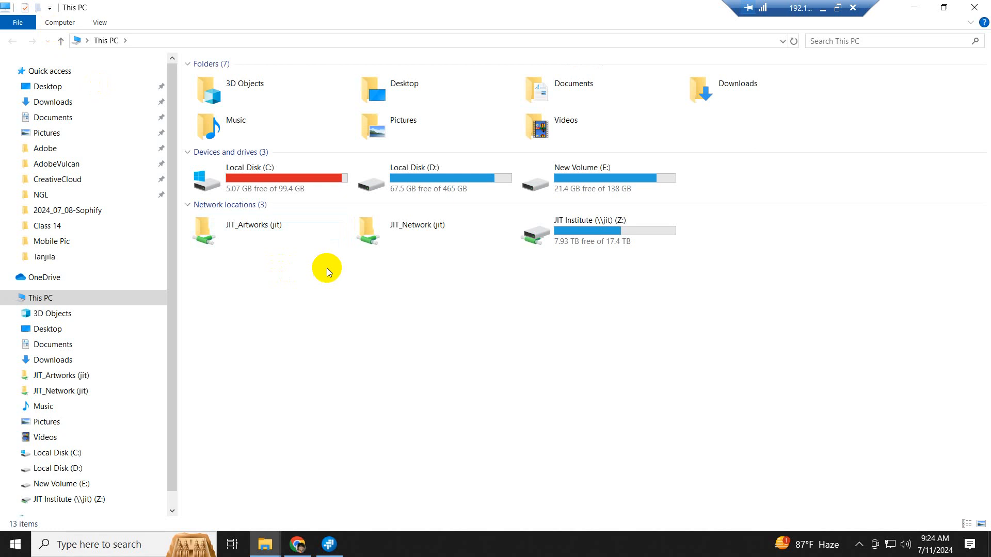
click(72, 500)
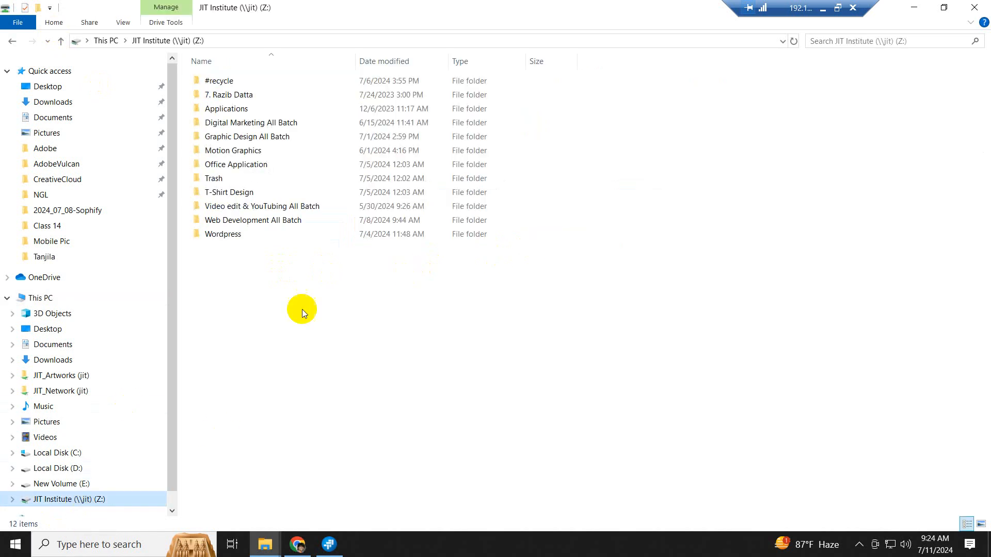
double_click(240, 206)
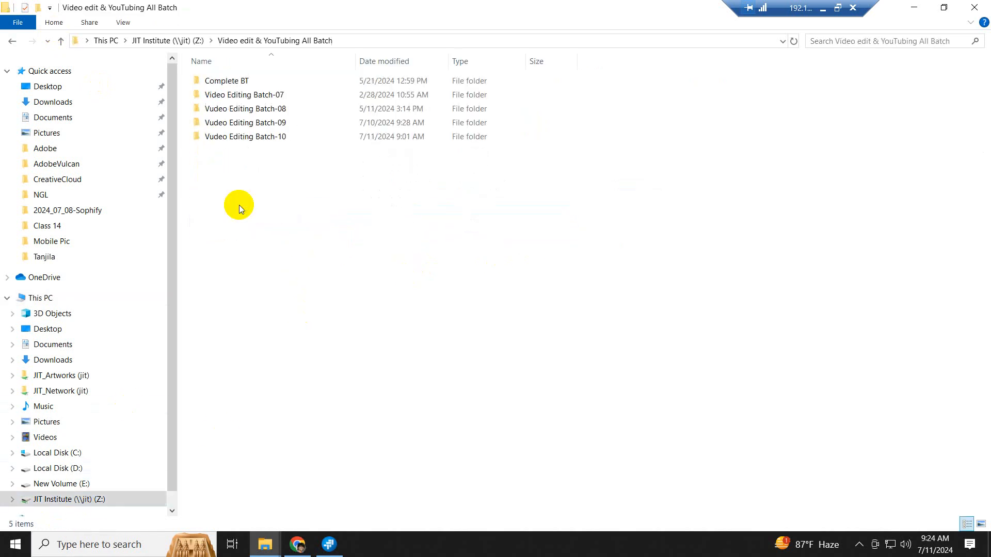
double_click(256, 138)
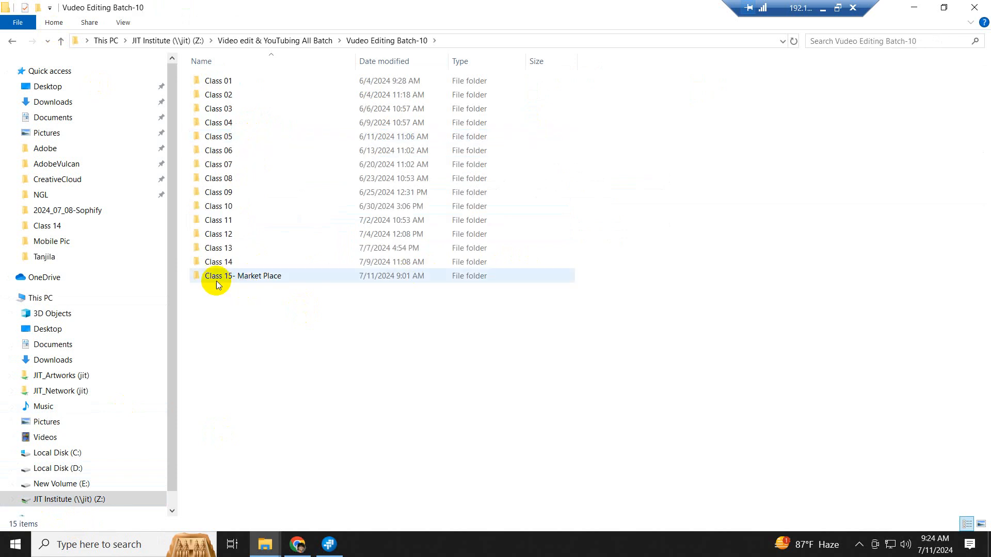
double_click(261, 279)
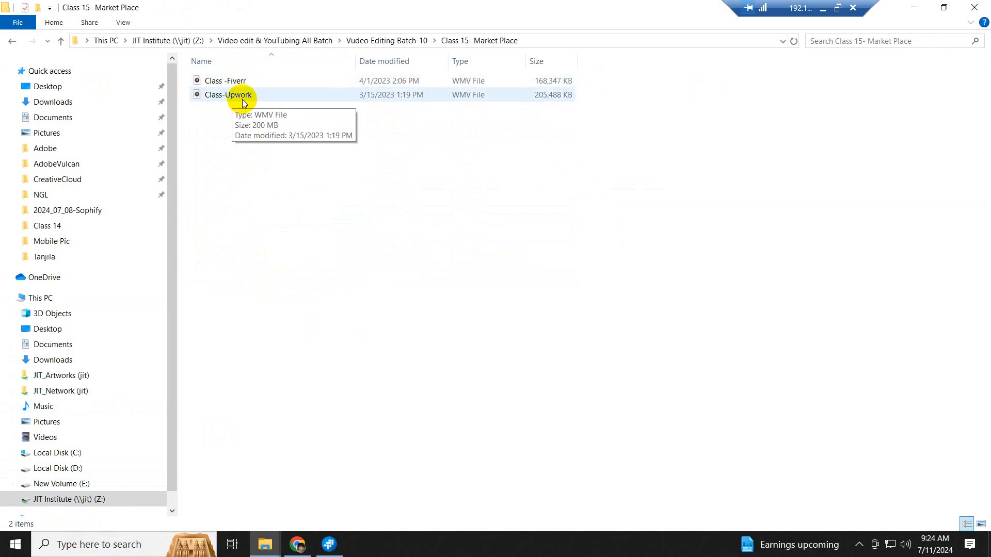
double_click(222, 80)
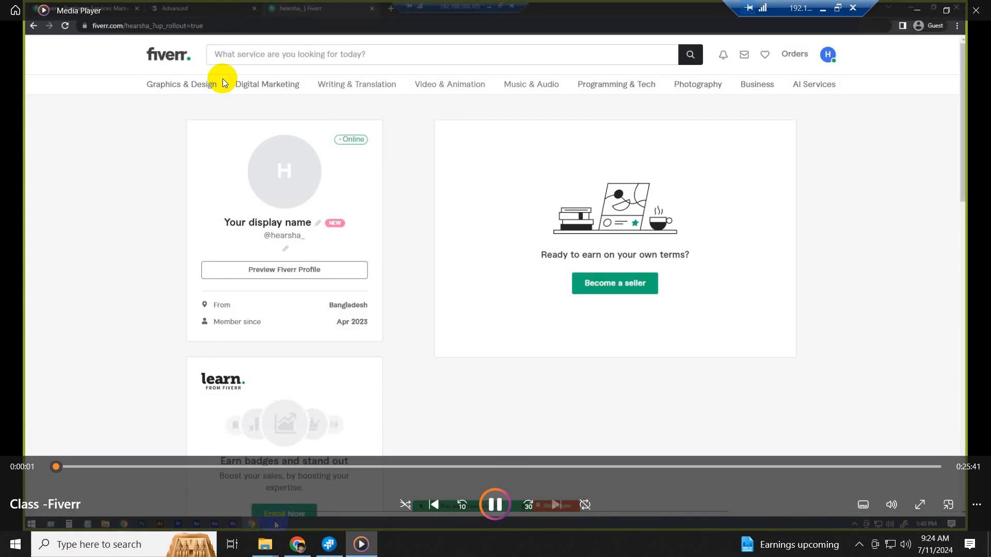
- Skim the Class -Fiverr video to around 4:53 and the logo section, then close it
click(223, 467)
click(456, 467)
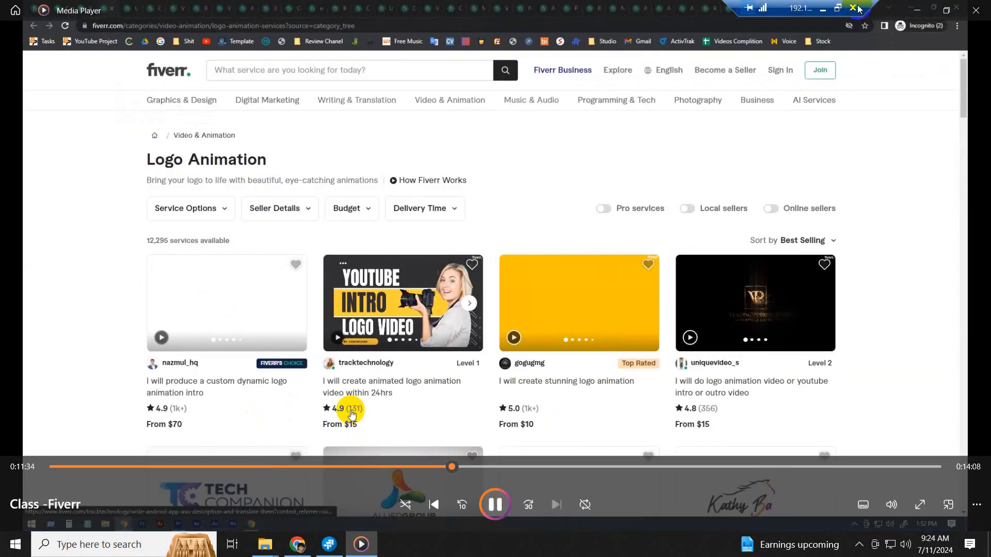
click(975, 11)
- Play Class-Upwork, skim its sign-up, work-experience and education sections, then close the player
double_click(225, 94)
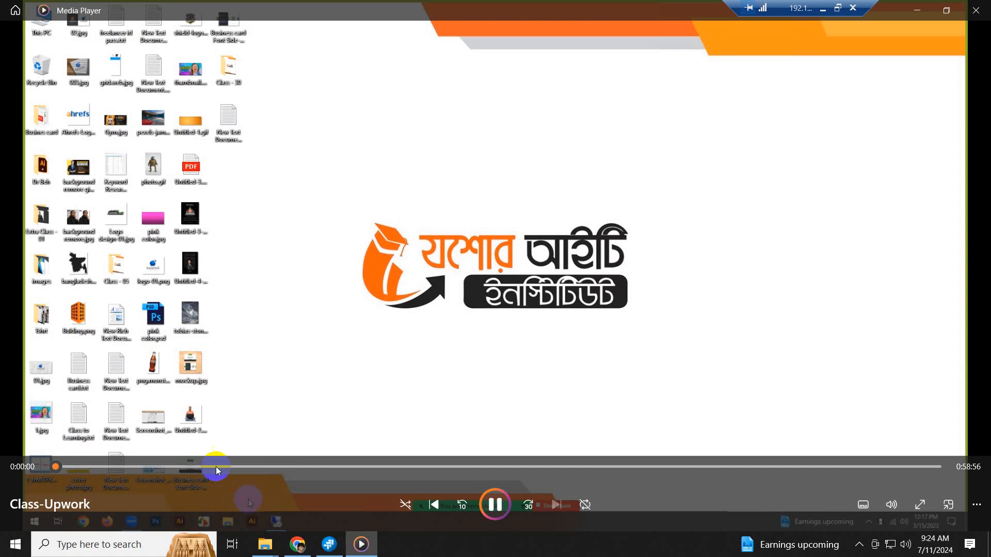
click(214, 467)
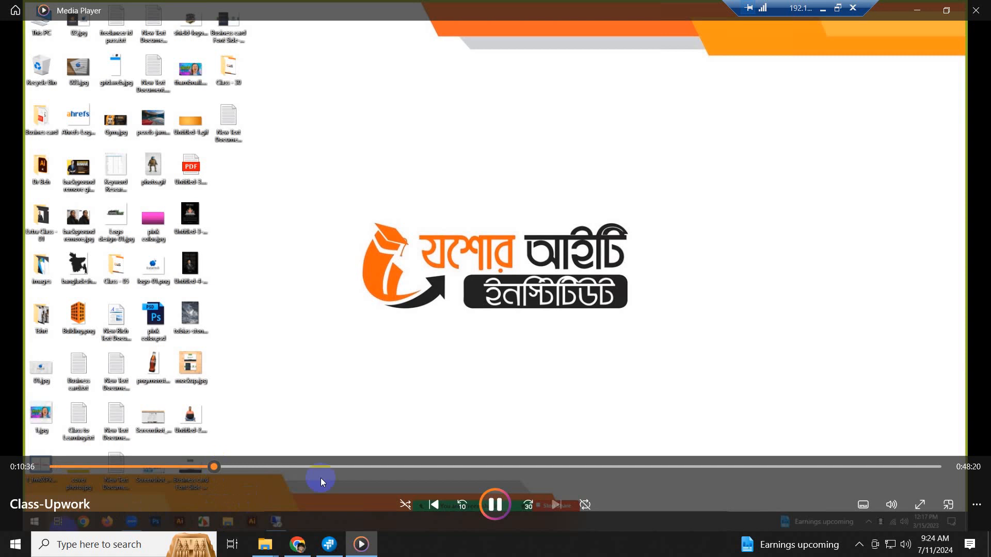
click(407, 467)
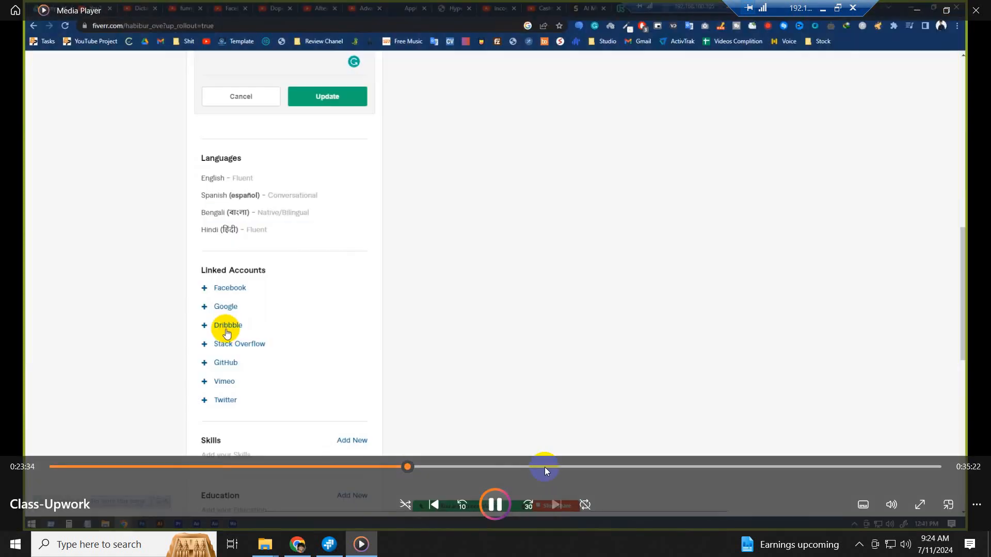
click(137, 464)
click(106, 466)
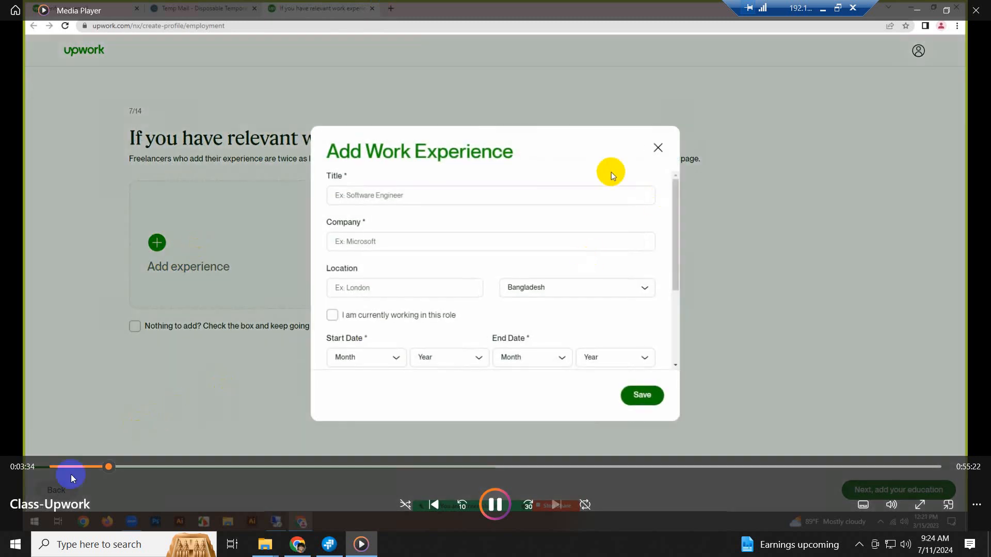
click(75, 469)
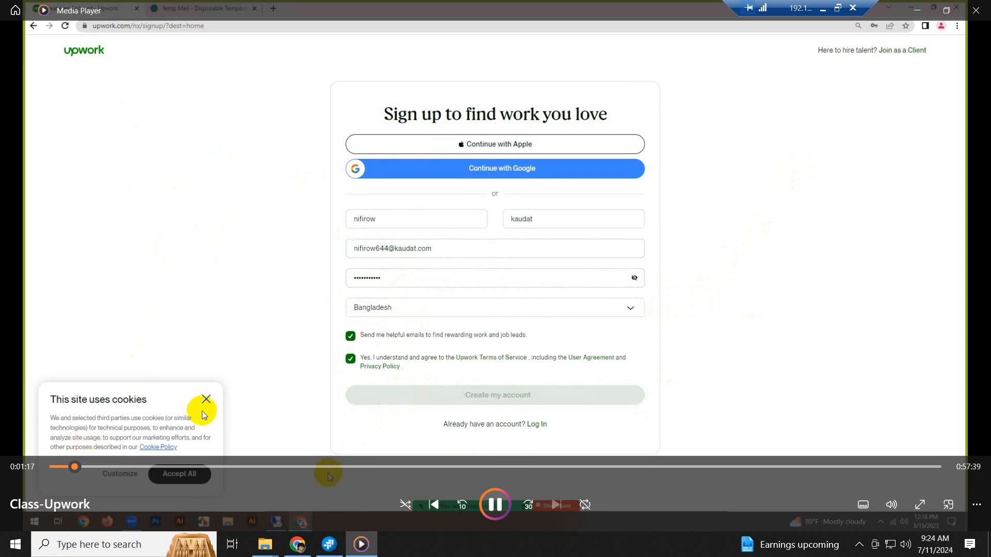
click(150, 467)
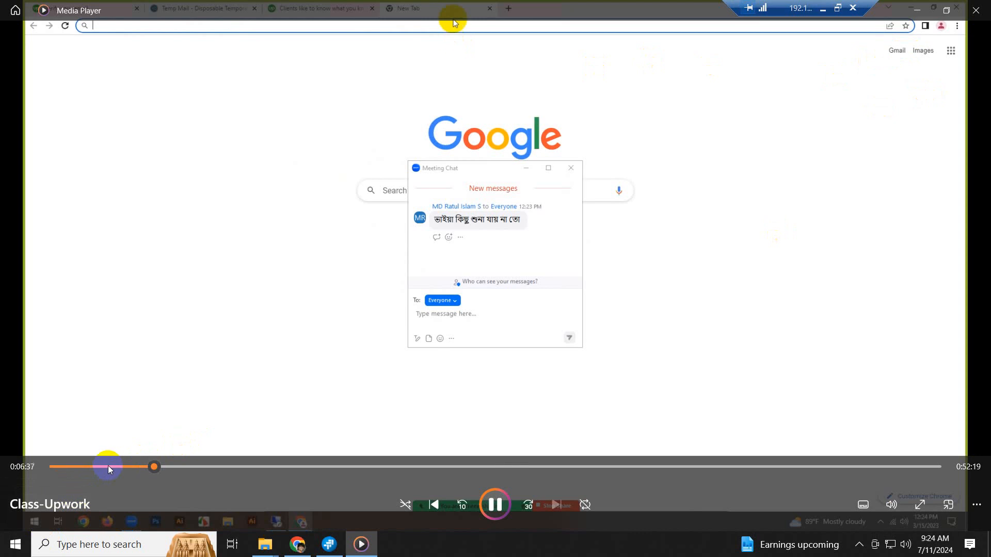
click(108, 466)
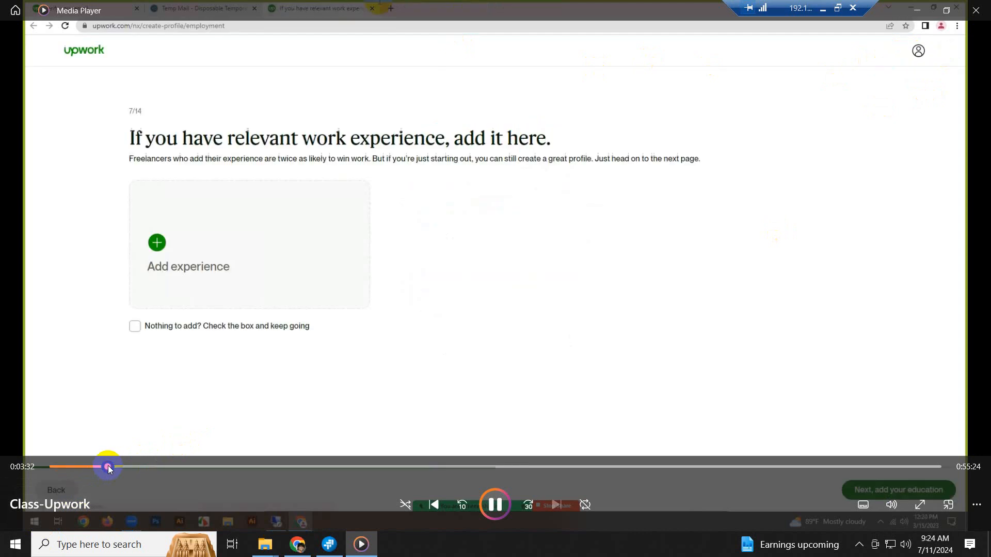
click(69, 467)
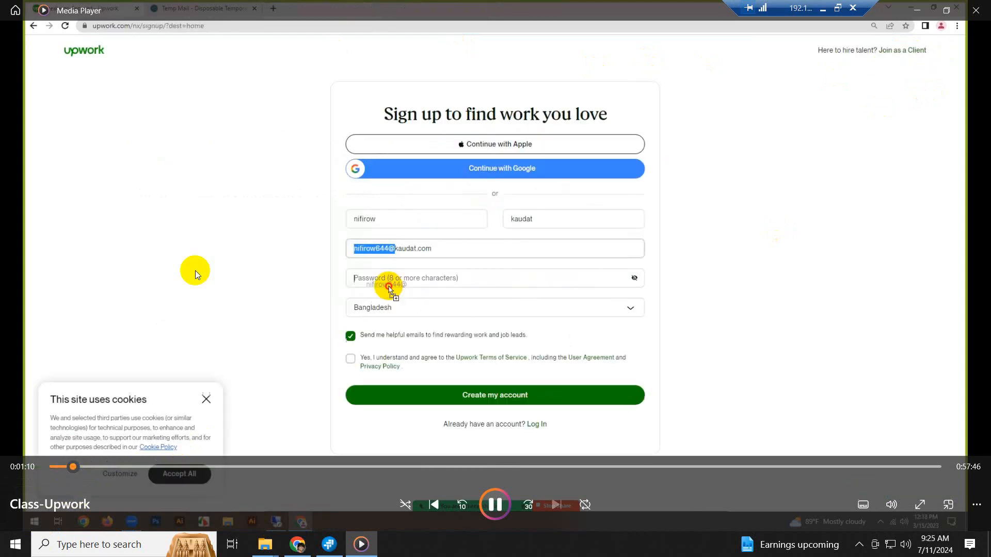
click(975, 10)
click(365, 222)
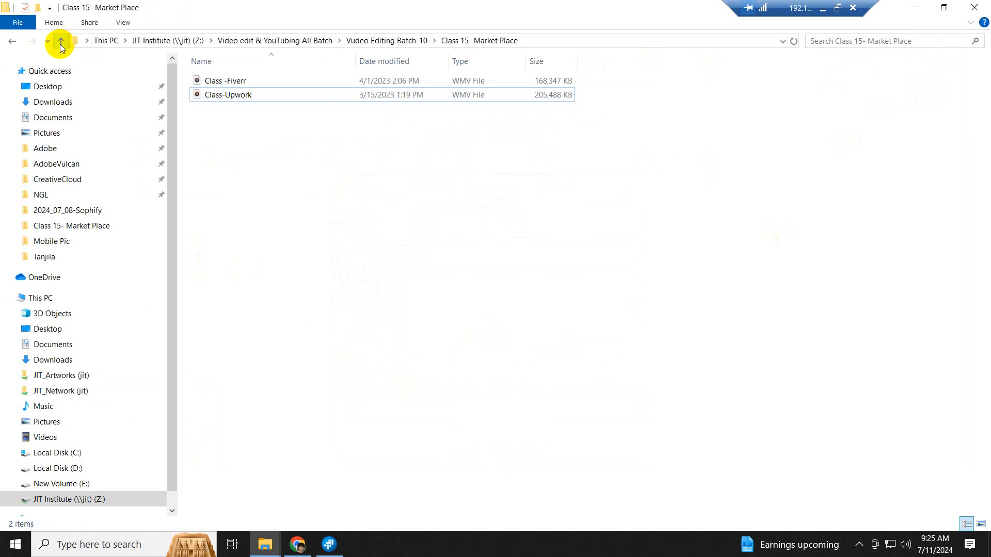
- Refresh the desktop, close the duplicate Vudeo Editing Batch-10 window, and restore Class 15- Market Place
click(923, 10)
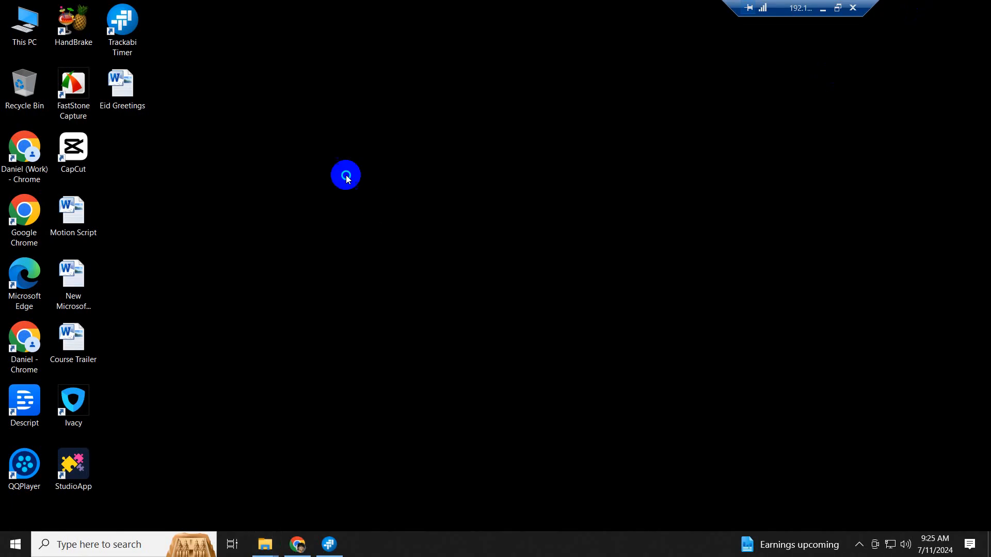
right_click(345, 175)
click(399, 216)
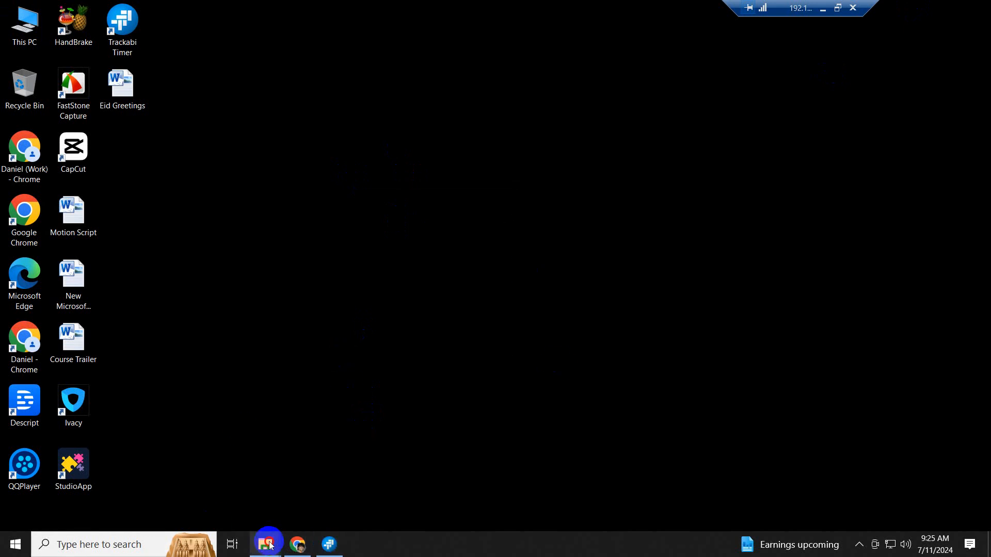
mouse_move(267, 543)
mouse_move(282, 491)
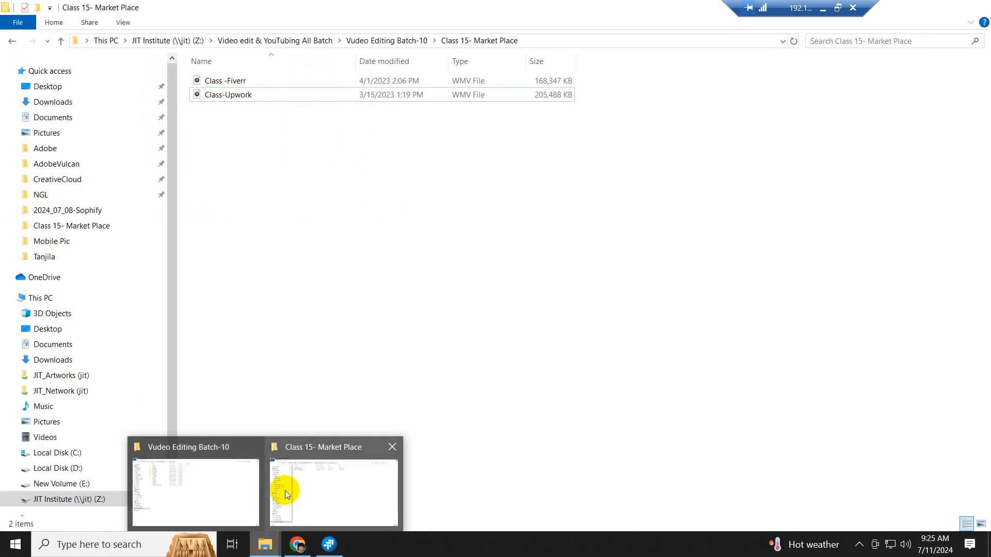
mouse_move(230, 445)
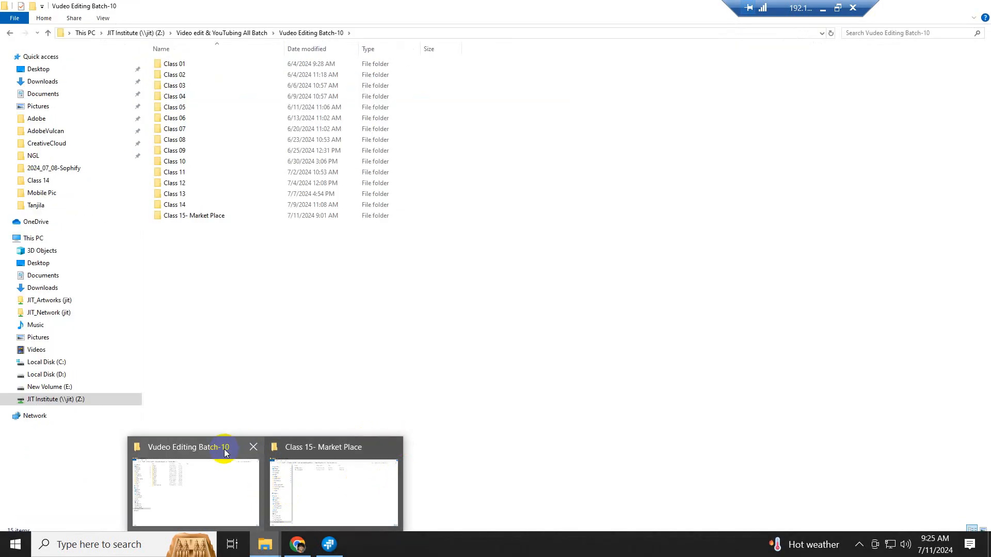
click(254, 445)
click(285, 478)
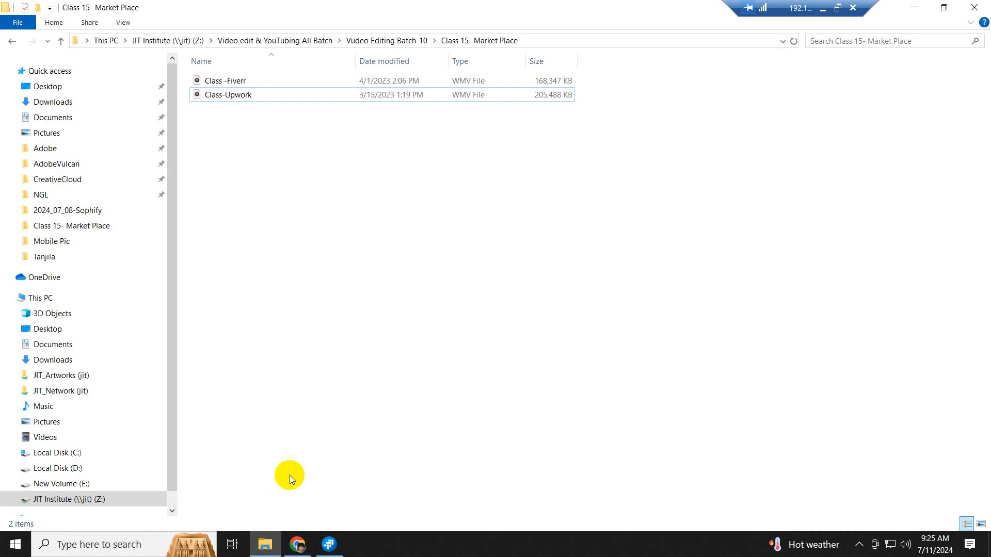
- Go up one level to the Vudeo Editing Batch-10 folder and refresh its listing
click(60, 44)
right_click(407, 328)
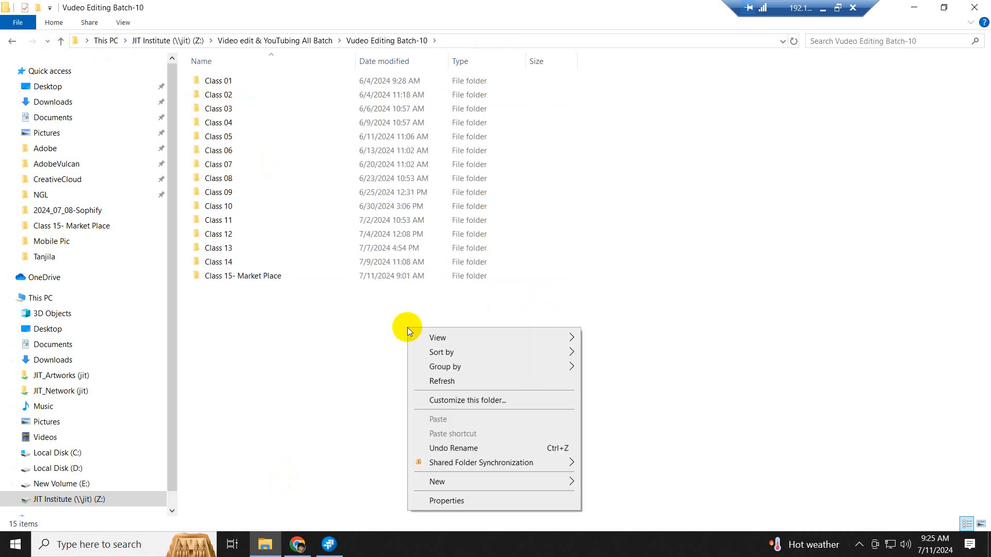
click(453, 382)
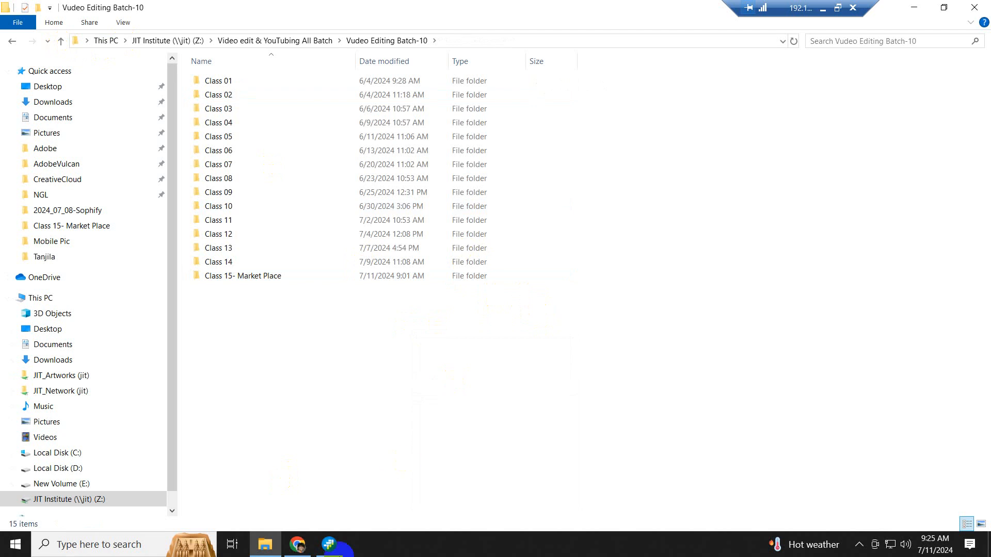
mouse_move(330, 544)
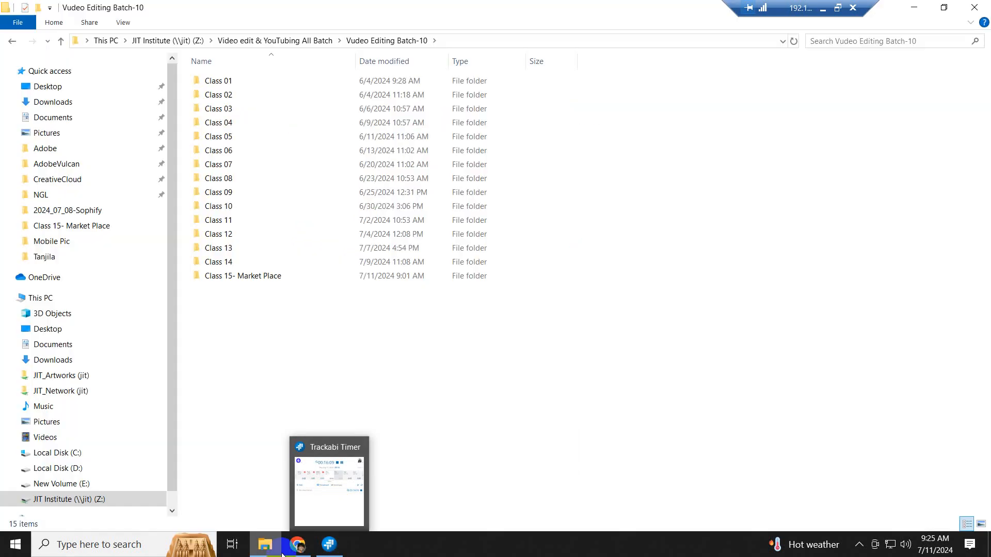
- Switch to Chrome with the VE-10 Messenger chat and adjust the page zoom out and back in
click(300, 546)
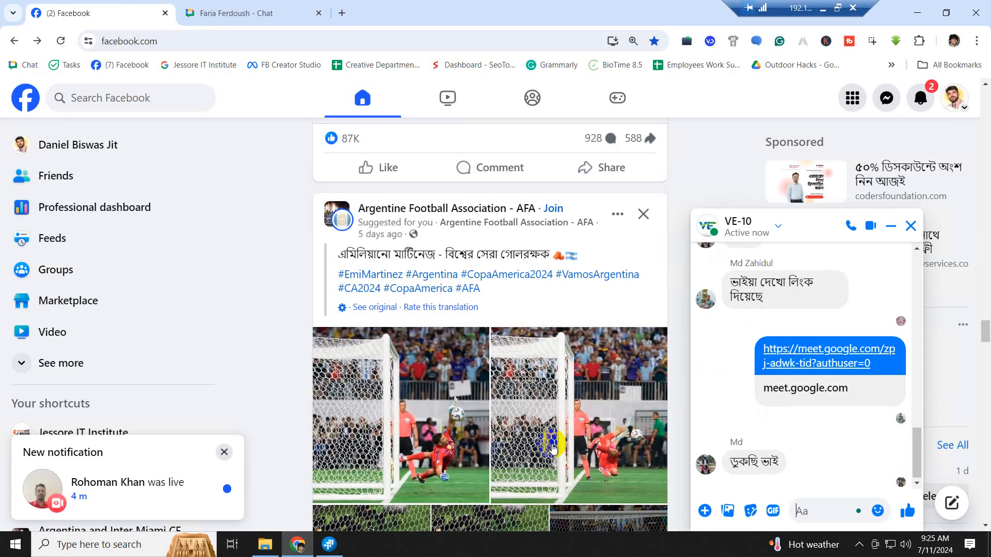
key(ctrl+minus)
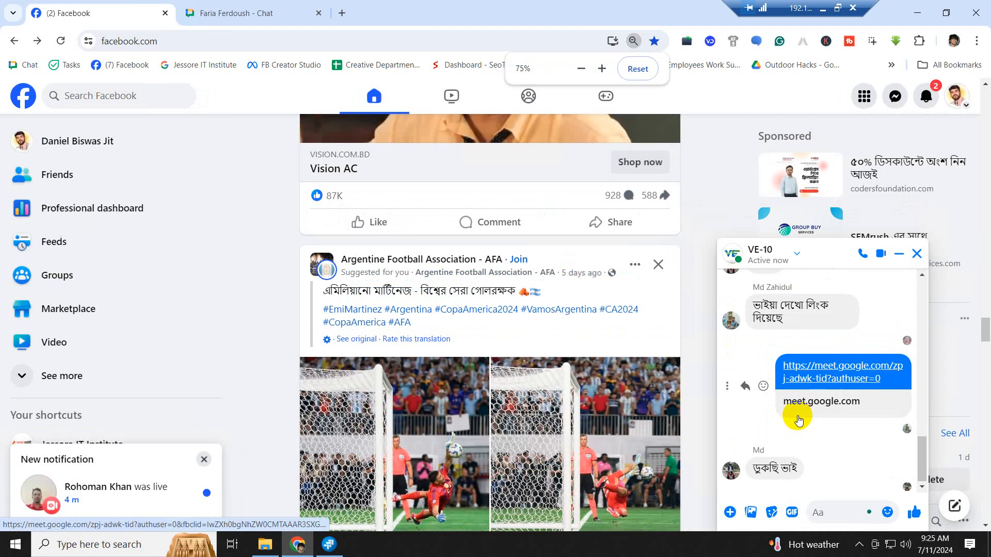
key(ctrl+plus)
key(ctrl+plus)
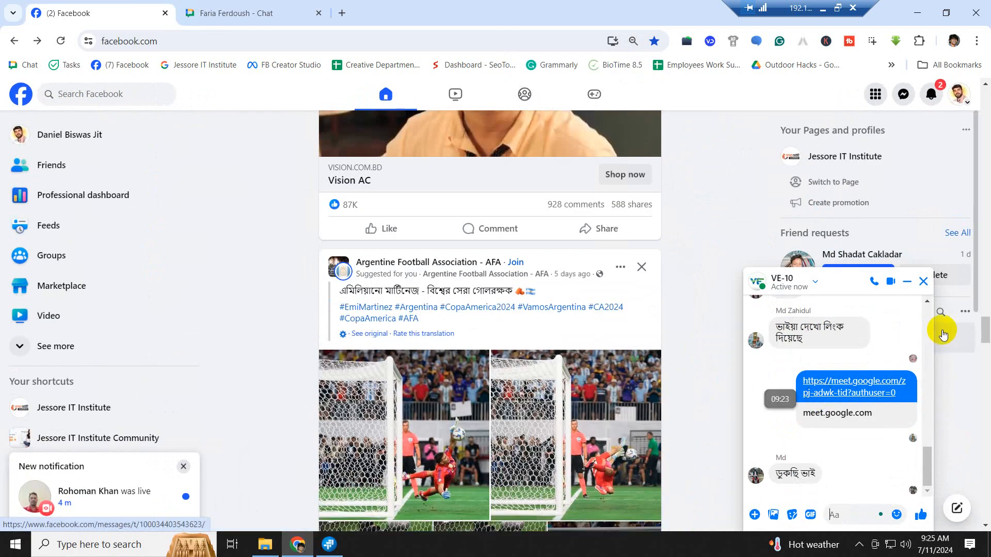
- Close the VE-10 chat, minimize the remote session, and close Trackabi Timer
click(923, 281)
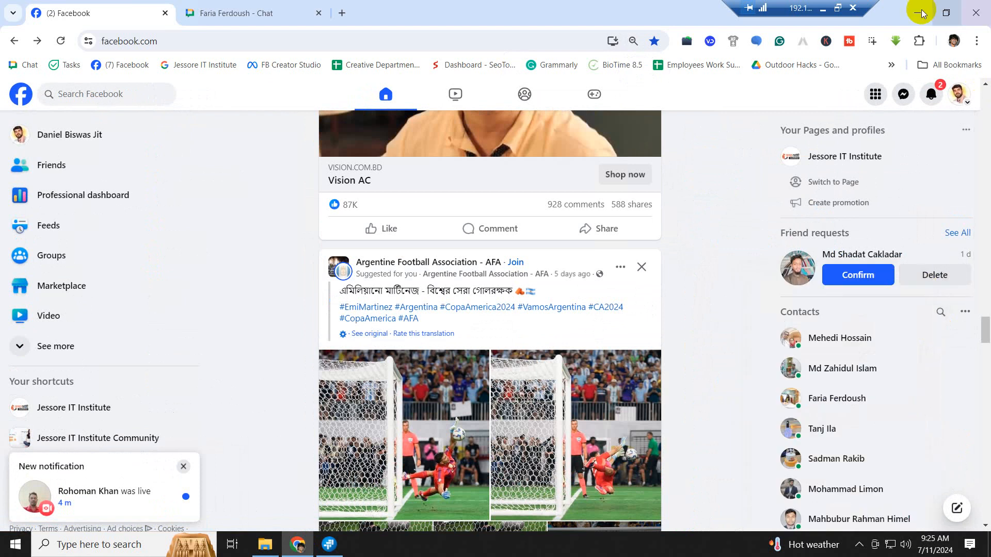
click(823, 9)
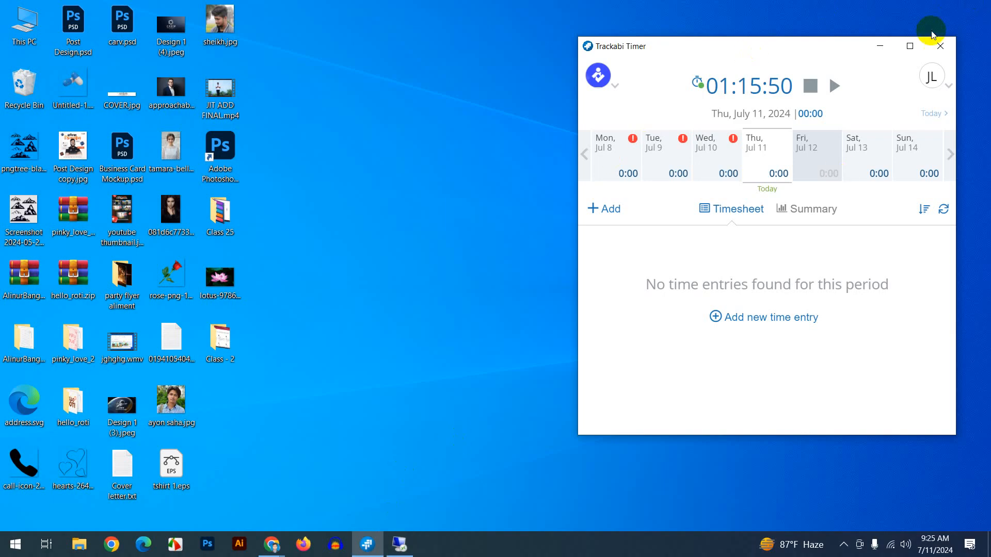
click(940, 46)
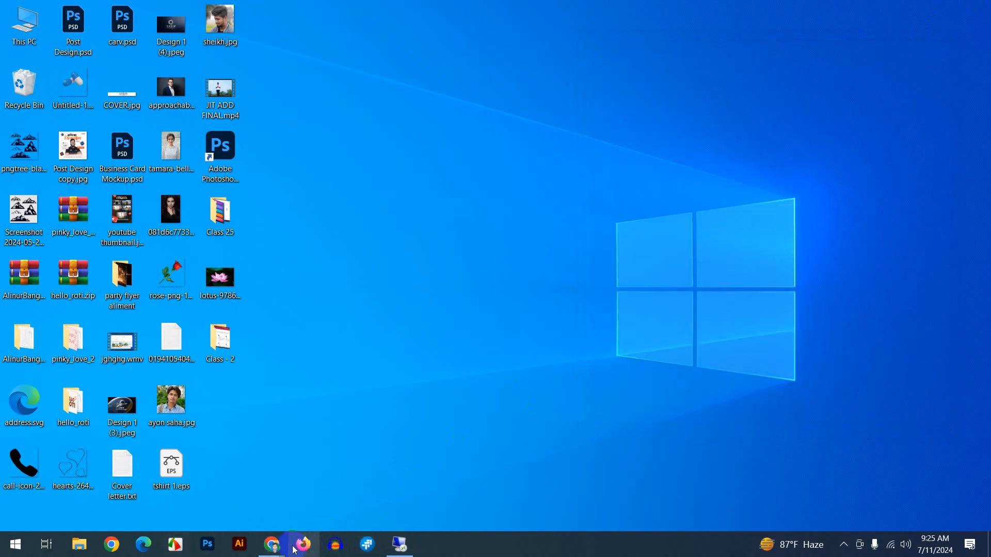
- Turn off the camera in the Google Meet call, then minimize Chrome and refresh the desktop
click(215, 501)
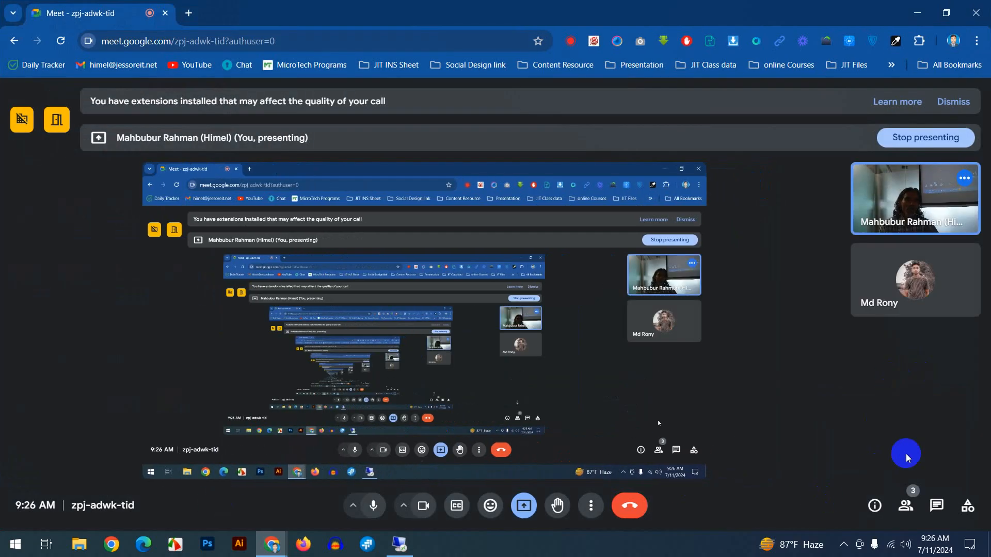
click(421, 508)
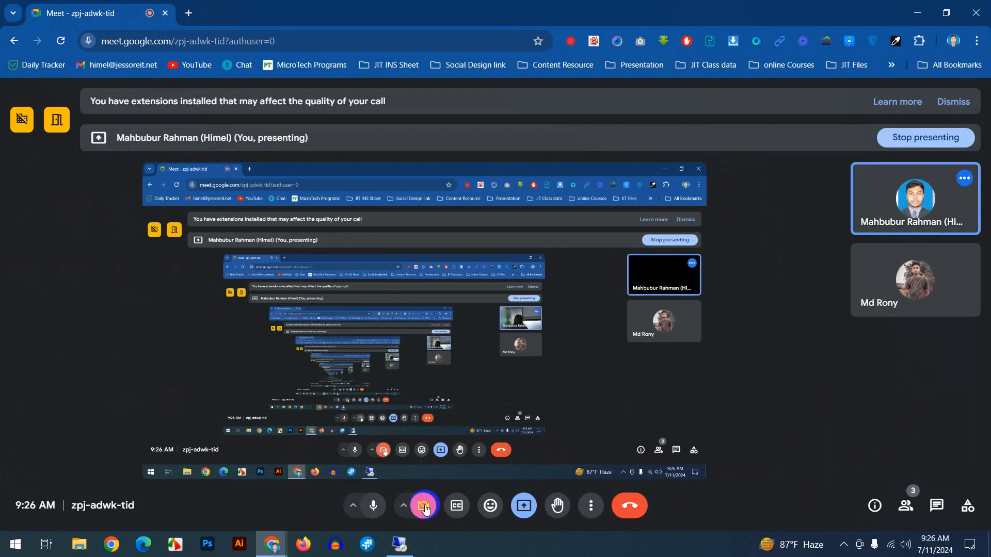
click(916, 13)
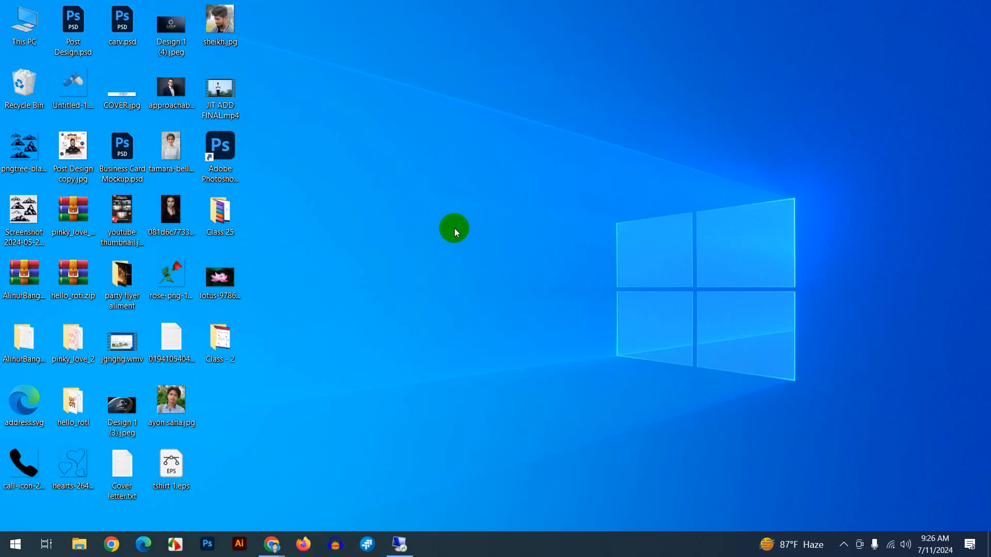
right_click(452, 224)
click(491, 261)
- In the remote Chrome, open a new tab and load youtube.com
click(395, 547)
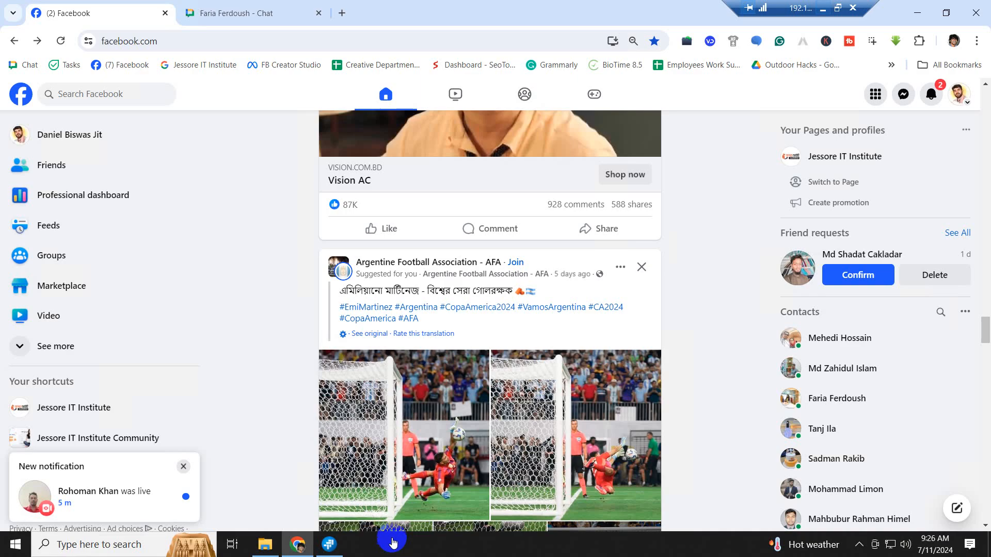
click(341, 12)
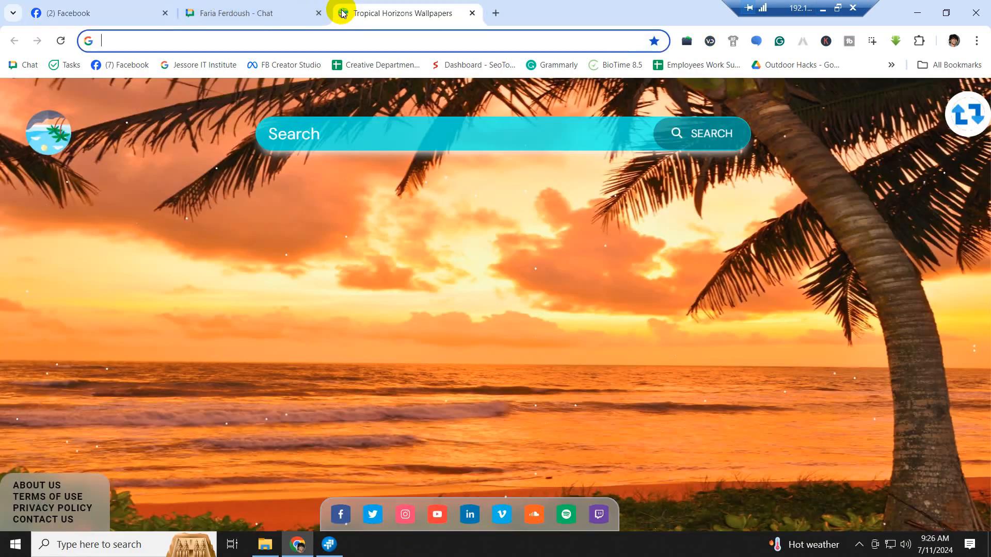
text(youtube.com)
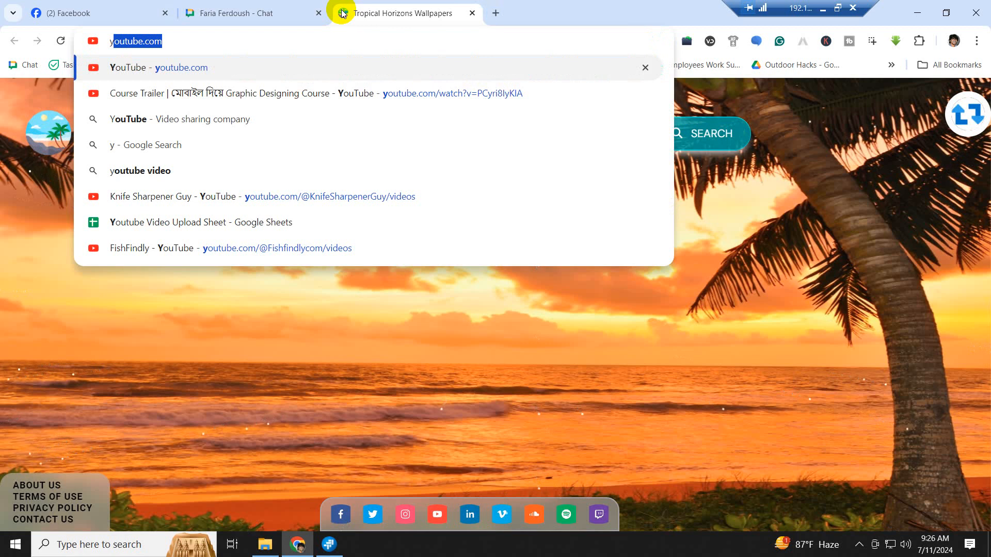
key(Return)
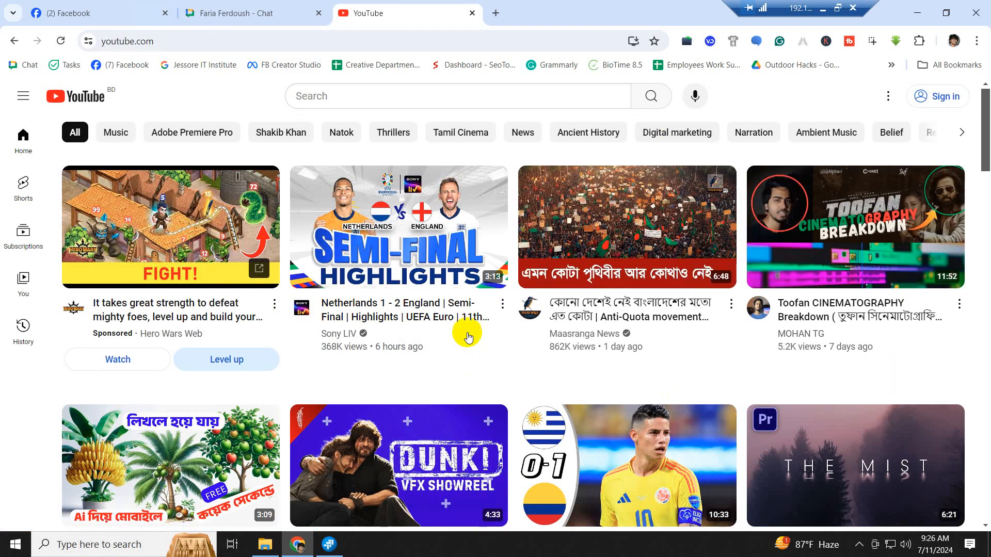
scroll(516, 327, down, 5)
scroll(542, 336, up, 1)
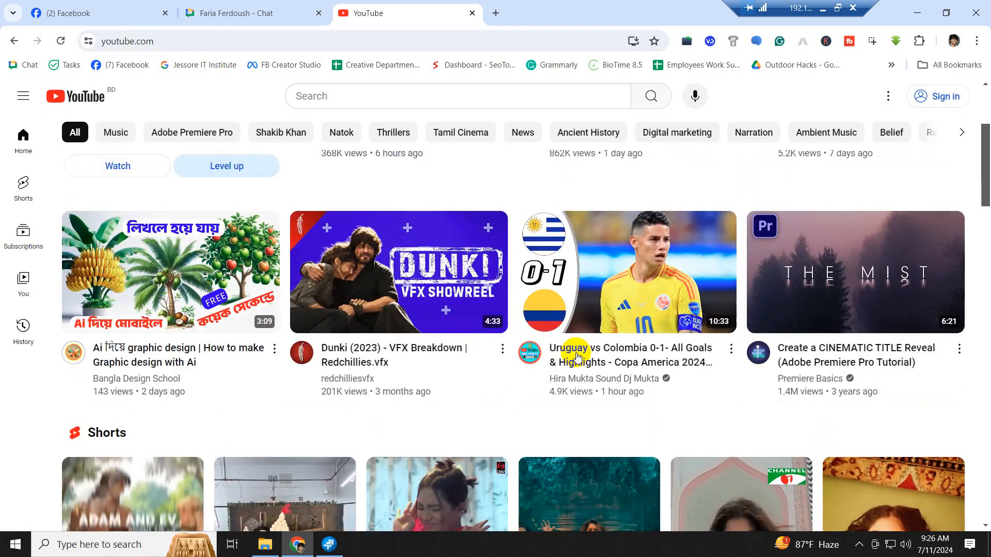
scroll(621, 447, down, 5)
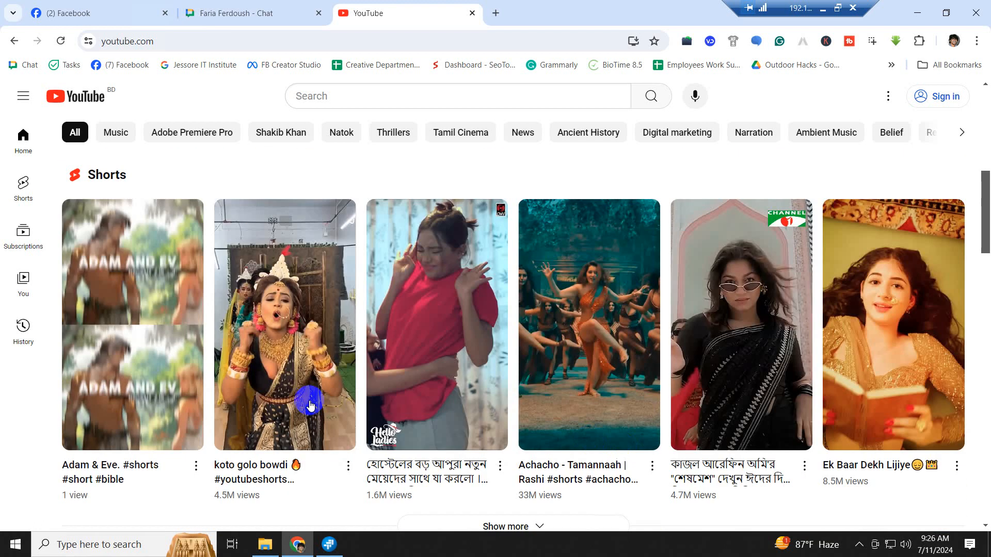
scroll(672, 384, down, 6)
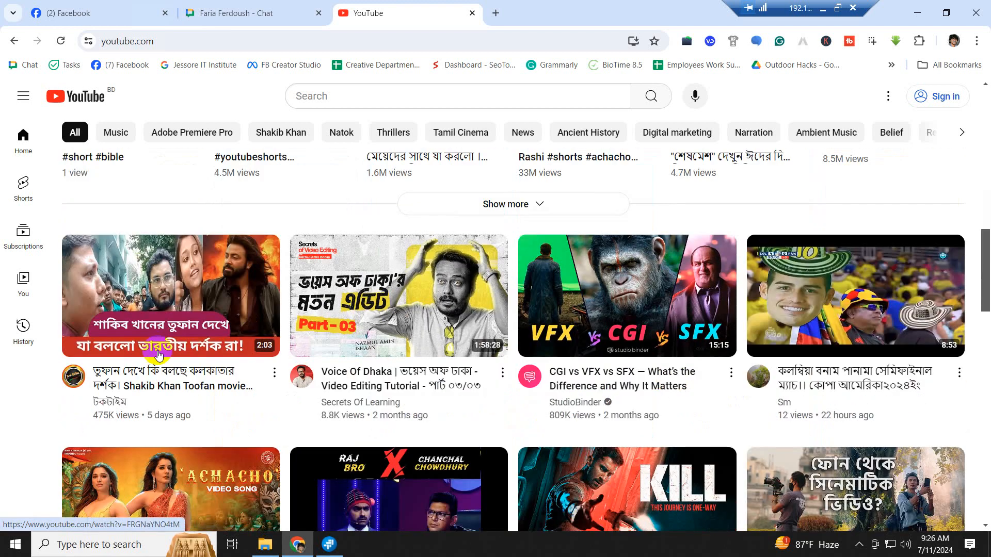
scroll(723, 361, down, 5)
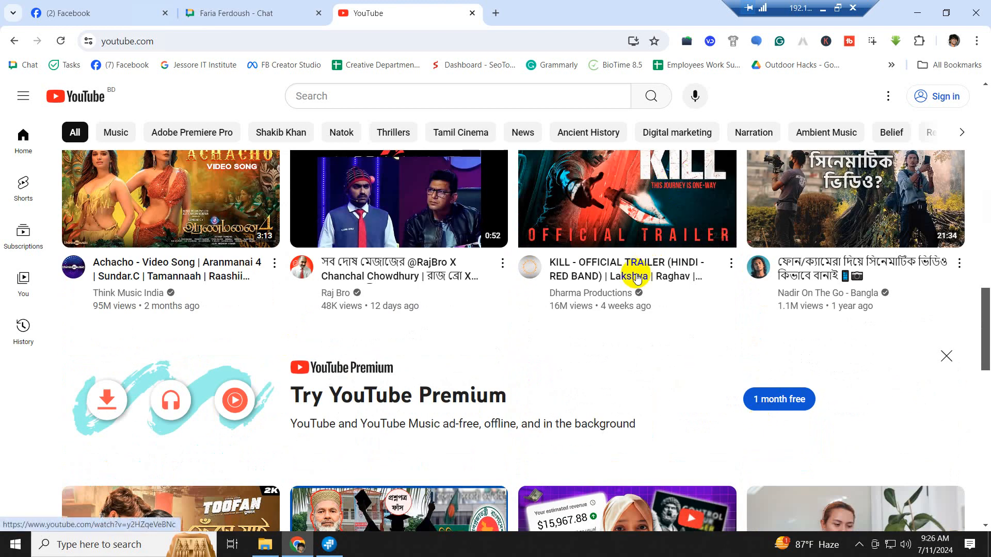
scroll(665, 320, down, 5)
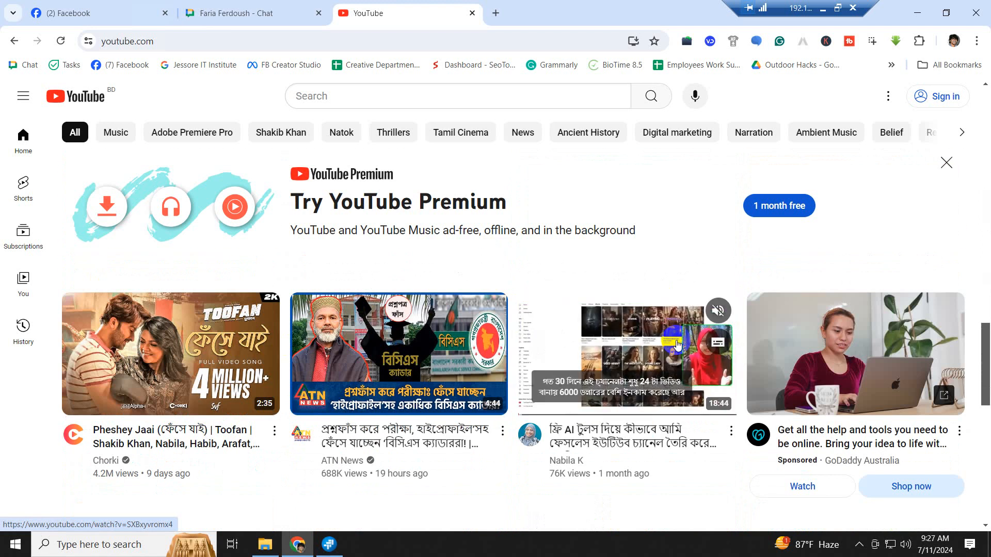
scroll(671, 351, up, 6)
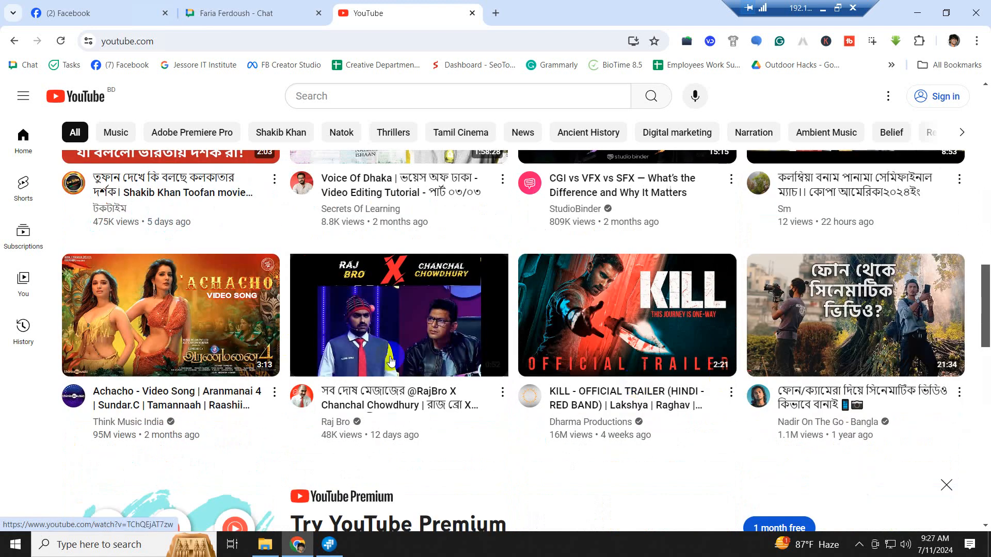
scroll(728, 382, up, 1)
scroll(731, 386, up, 3)
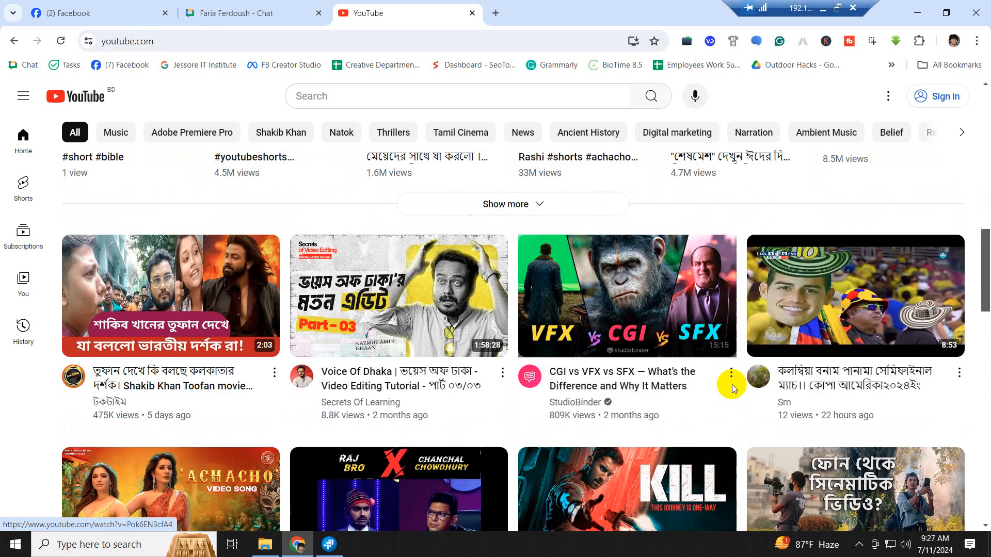
scroll(738, 392, down, 15)
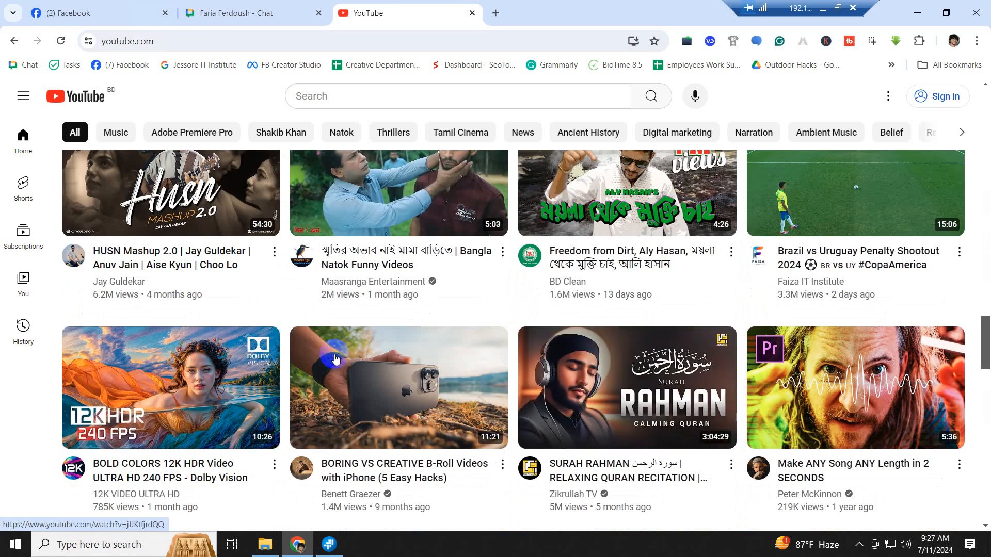
scroll(336, 358, up, 2)
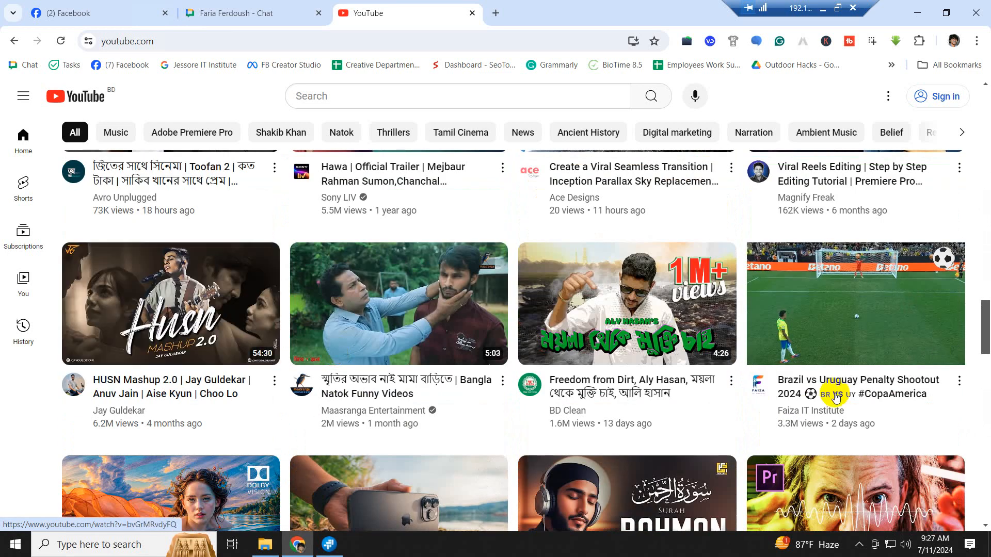
scroll(832, 385, down, 1)
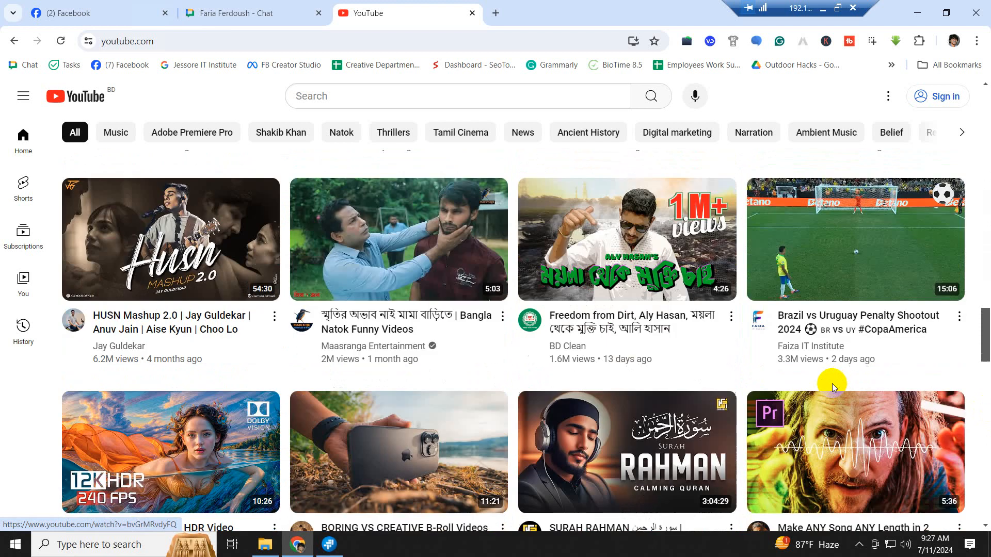
scroll(832, 383, down, 5)
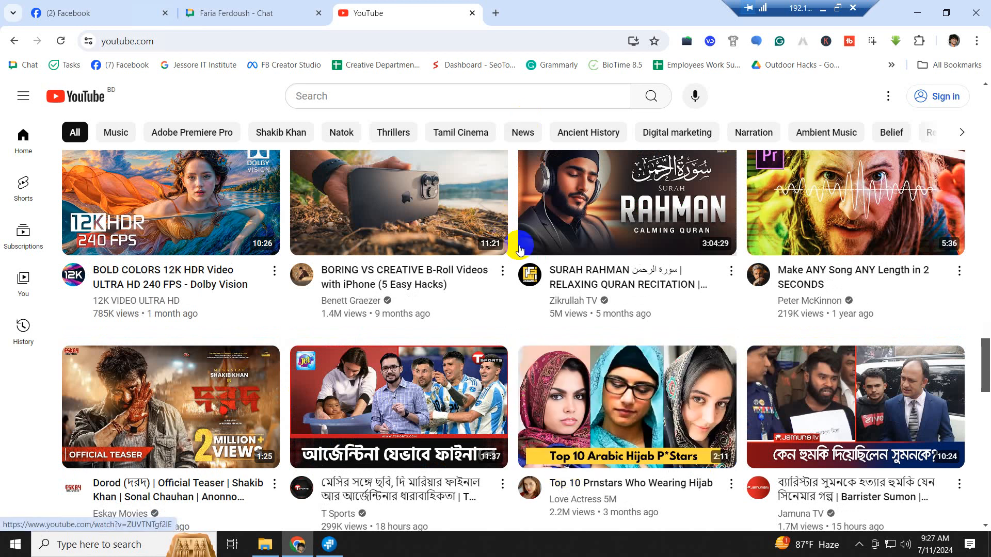
scroll(519, 250, up, 1)
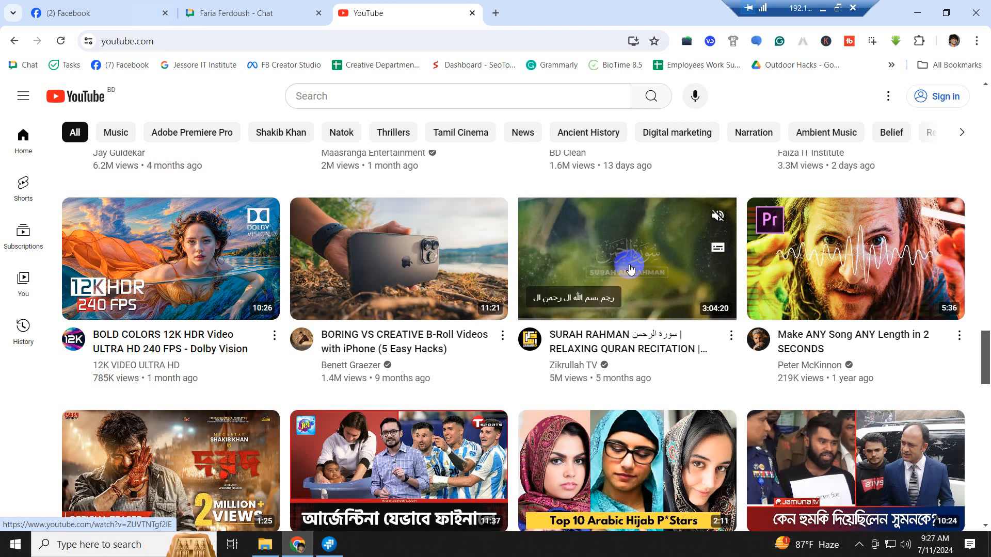
scroll(630, 269, down, 1)
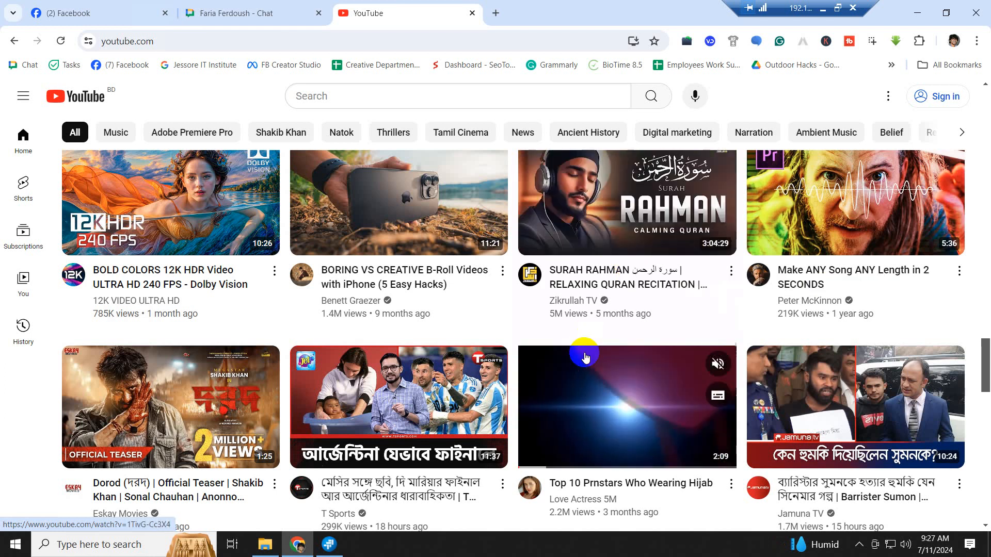
scroll(583, 355, up, 6)
scroll(585, 356, up, 15)
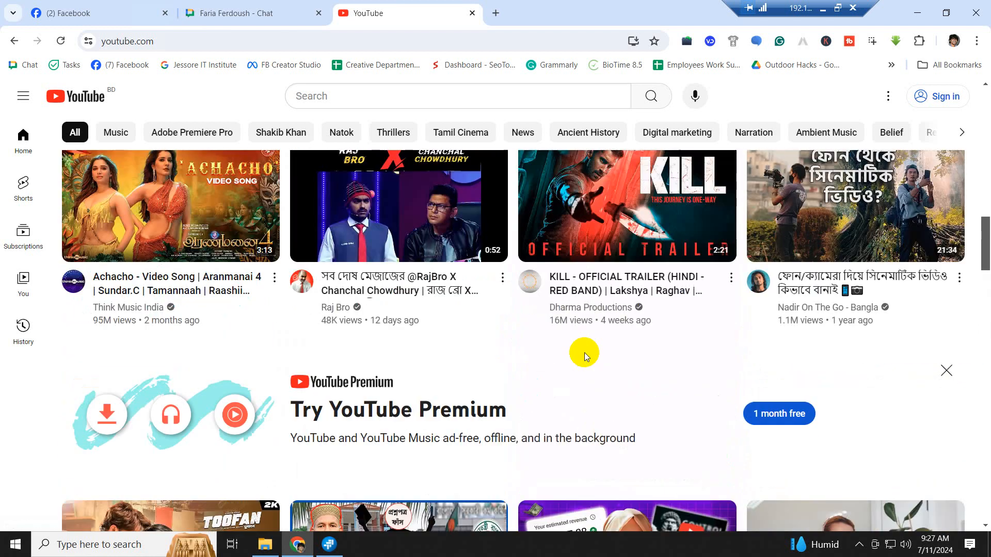
scroll(584, 356, up, 5)
scroll(586, 356, down, 8)
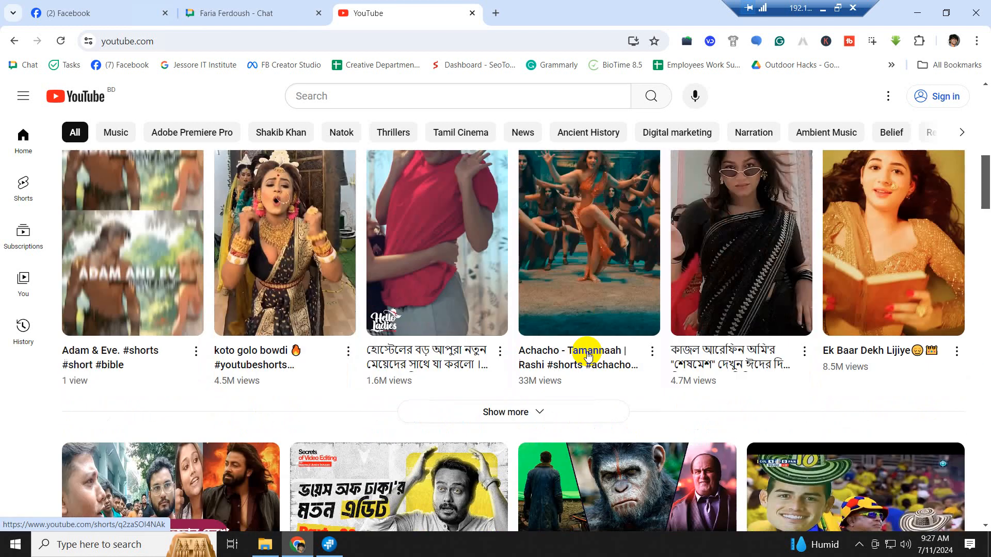
scroll(588, 356, down, 8)
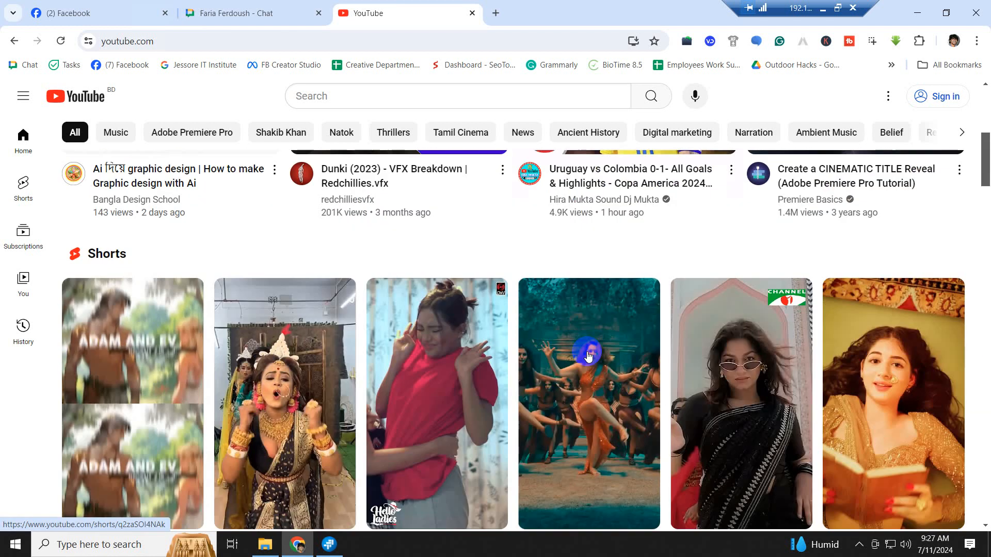
scroll(588, 356, up, 6)
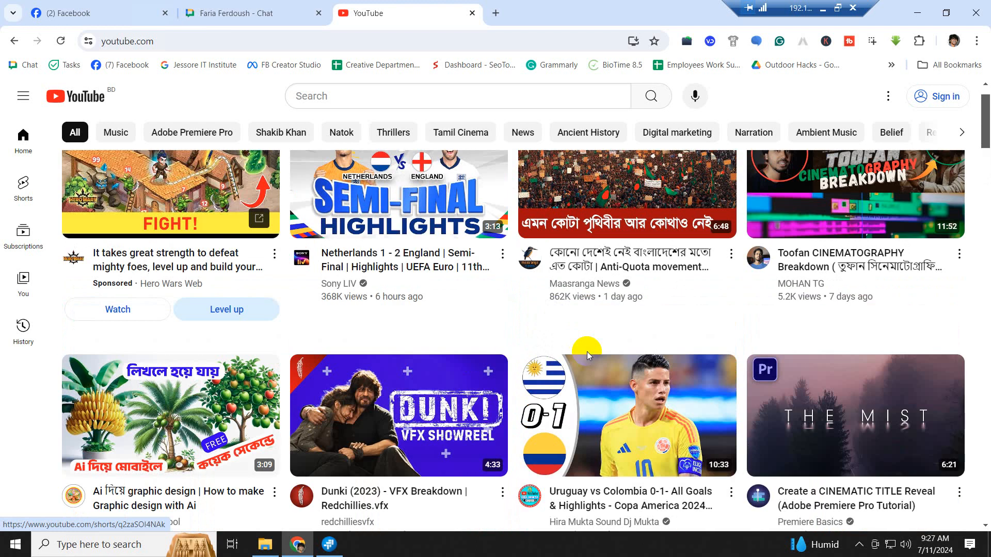
scroll(588, 371, up, 1)
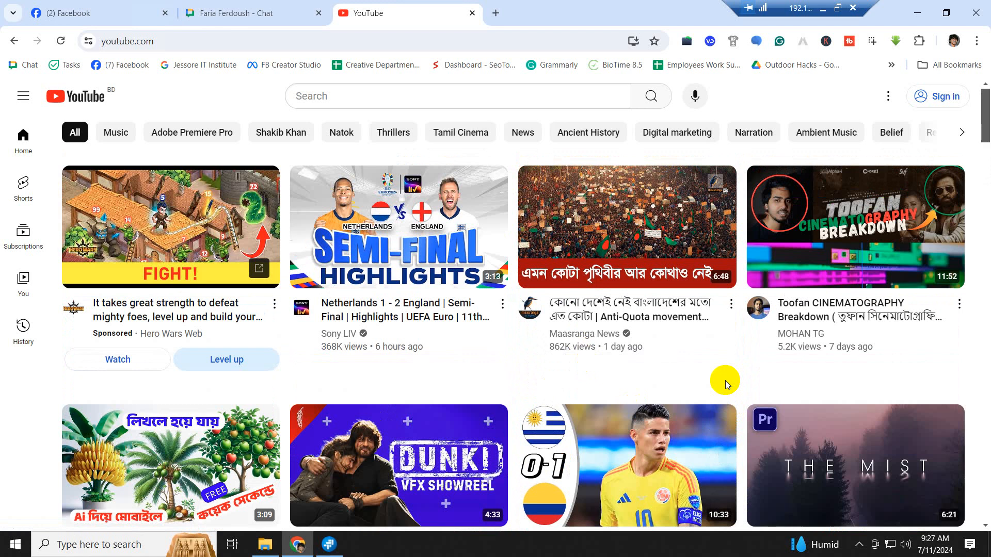
- Scroll the YouTube feed and briefly open and close the Windows search panel
scroll(725, 380, down, 10)
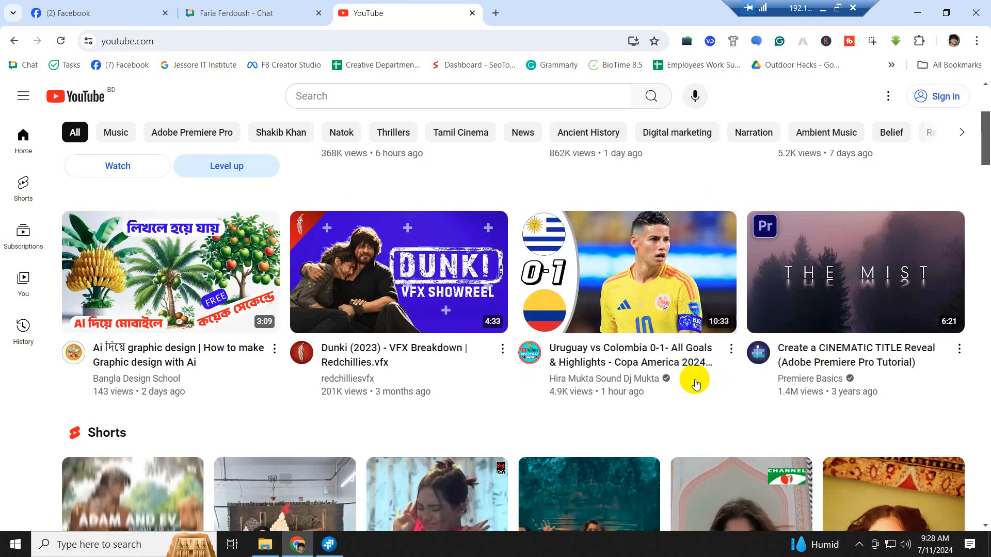
scroll(741, 390, down, 5)
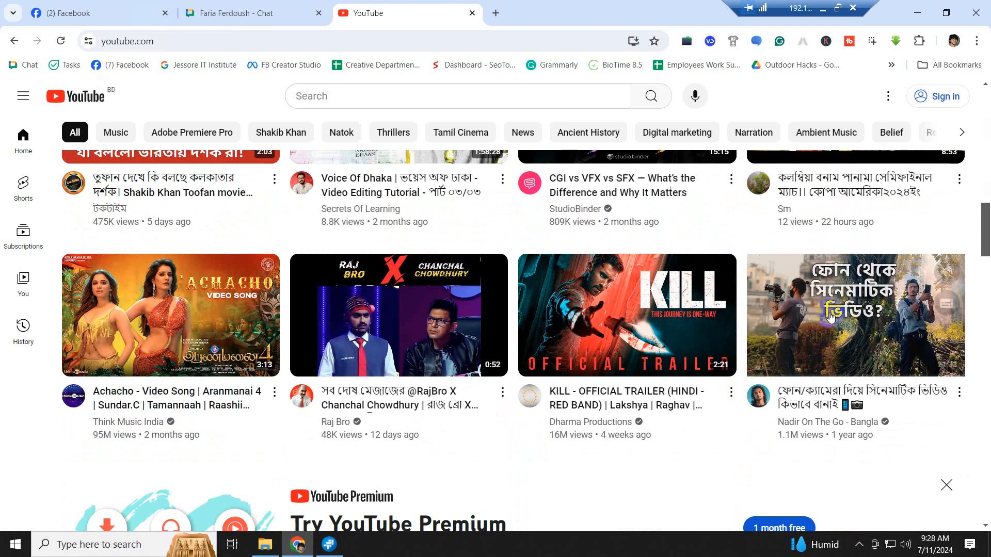
click(162, 548)
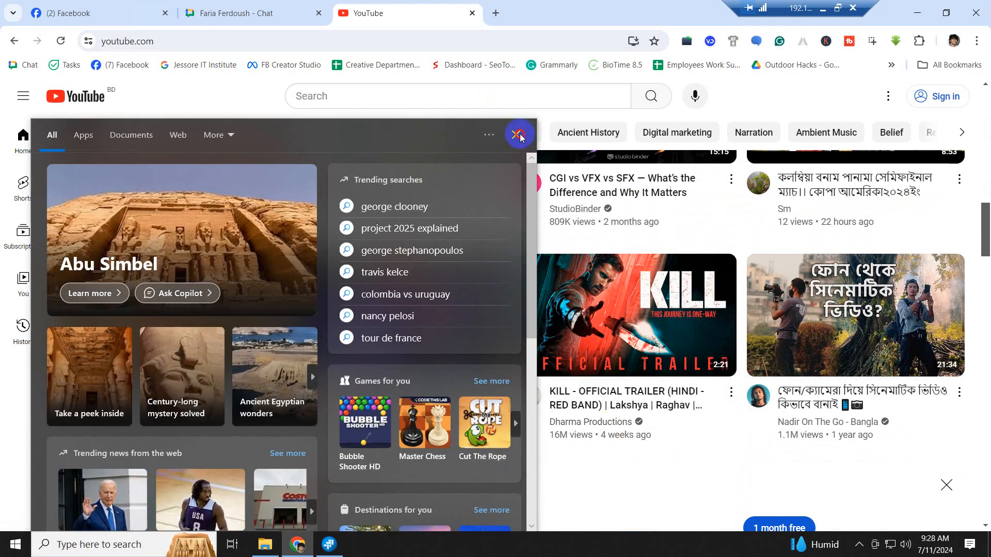
click(518, 135)
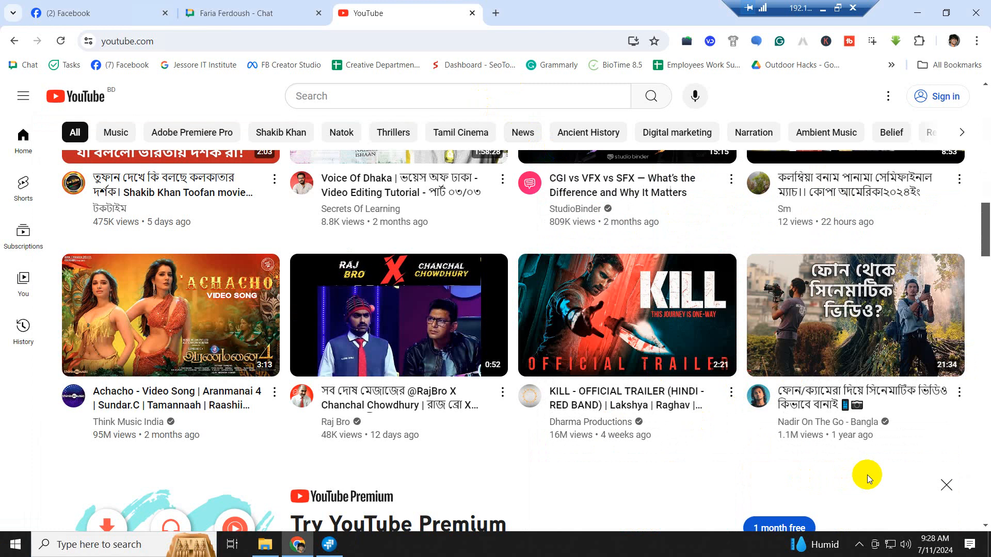
- Browse further down the YouTube home feed of recommended videos
mouse_move(836, 304)
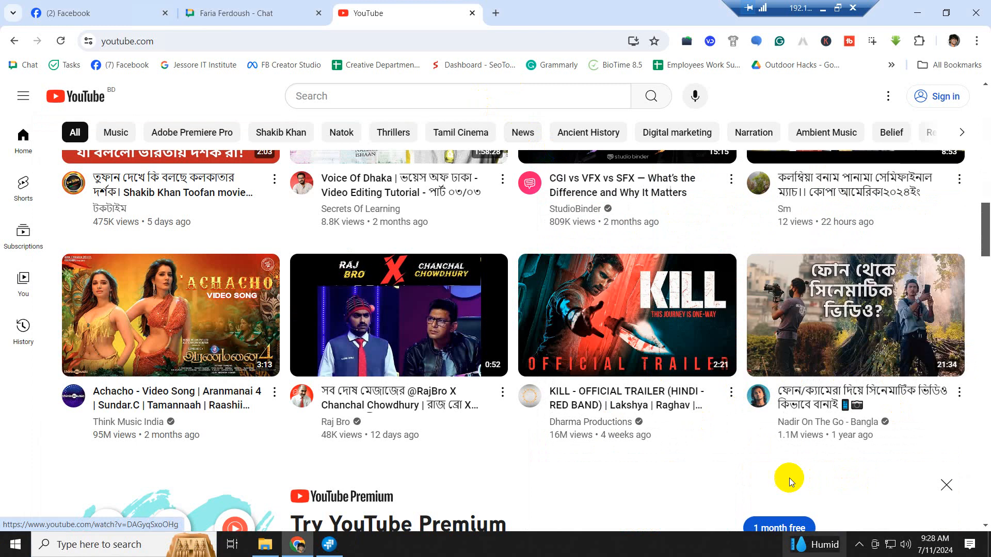
scroll(773, 488, down, 5)
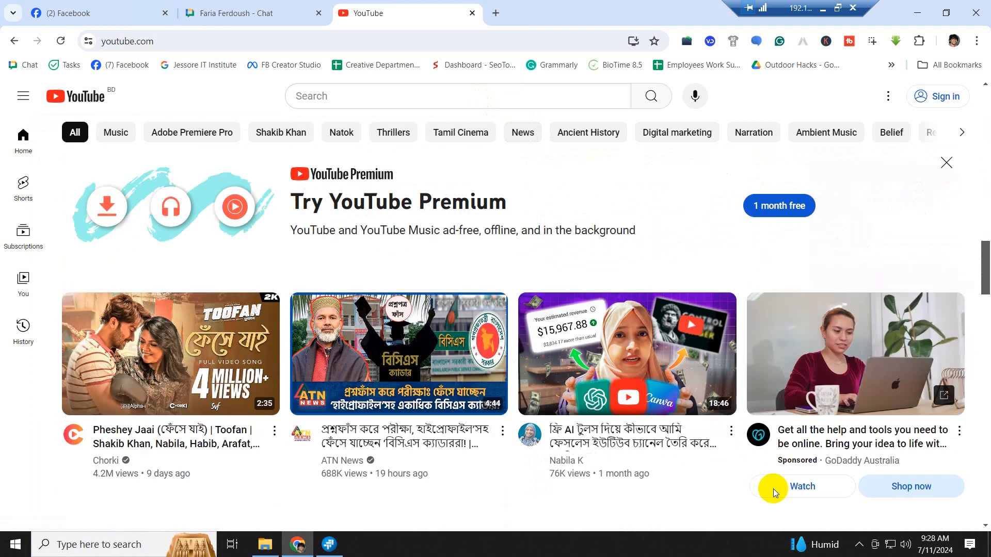
mouse_move(773, 488)
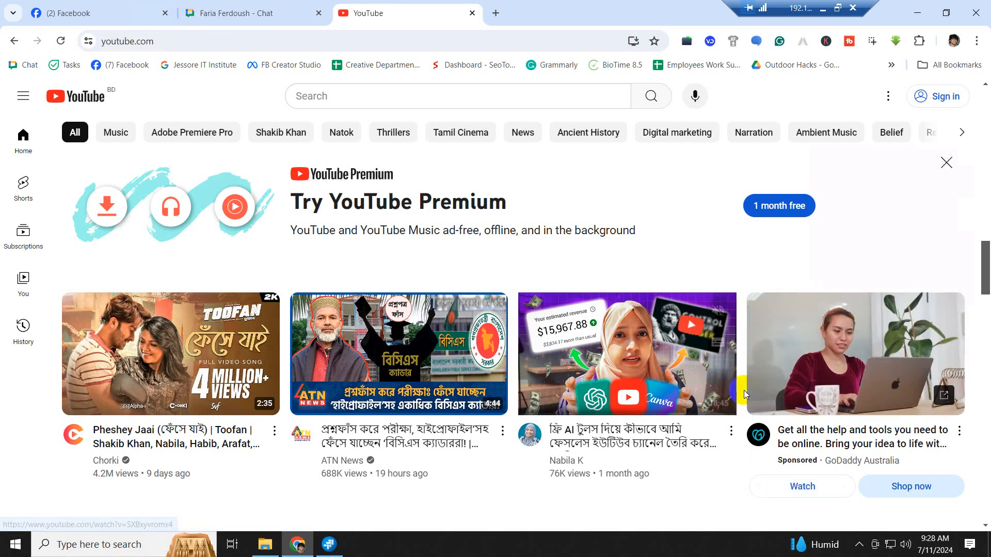
scroll(516, 348, down, 8)
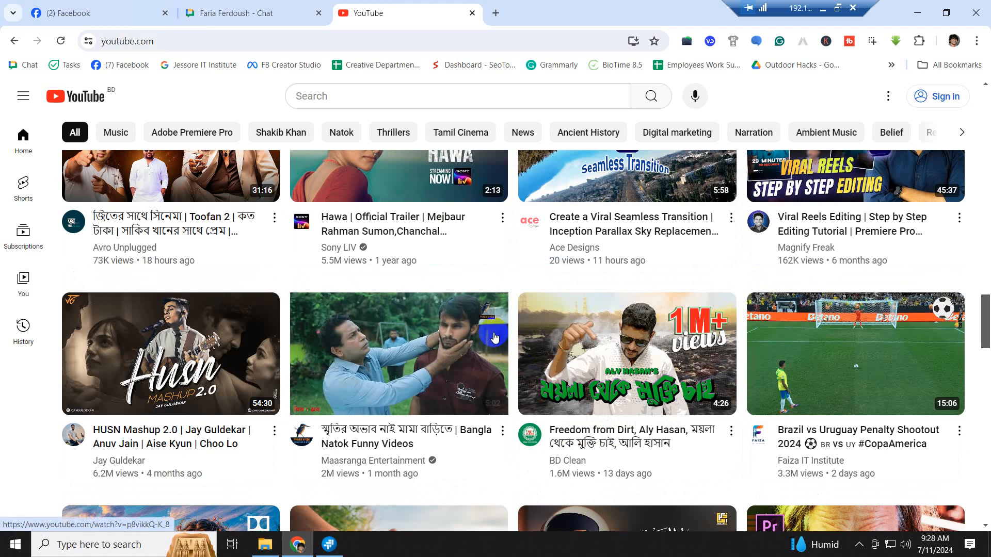
mouse_move(495, 338)
scroll(480, 343, down, 6)
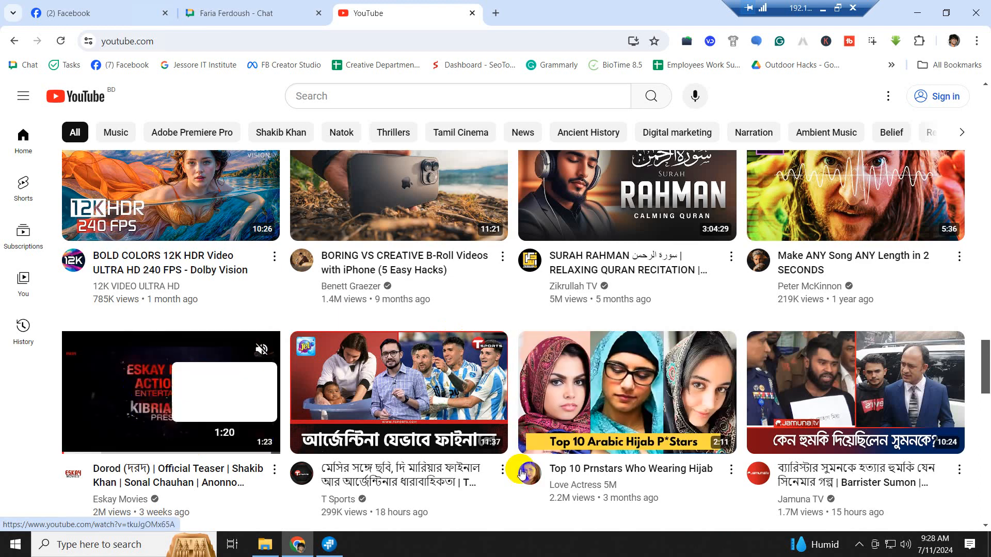
scroll(536, 470, down, 1)
mouse_move(121, 328)
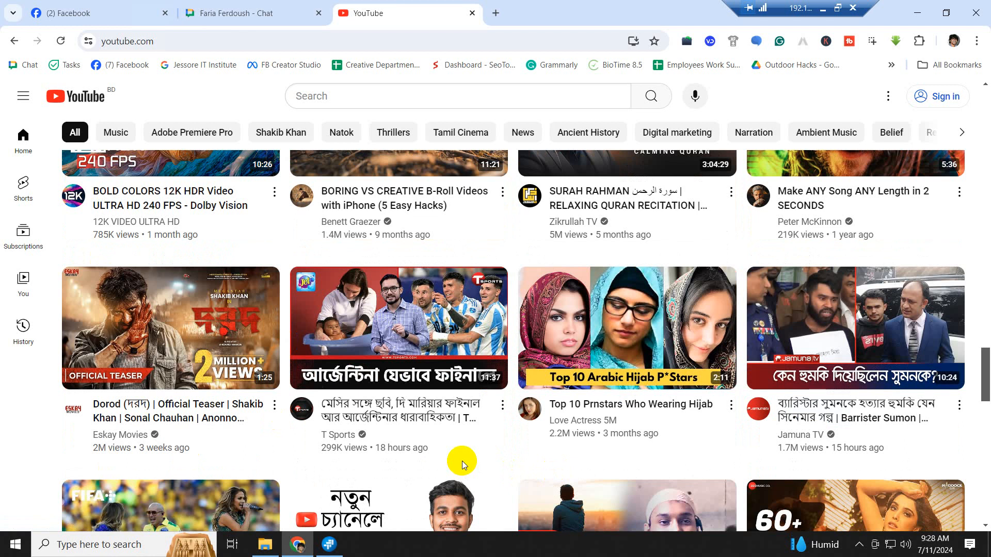
click(264, 337)
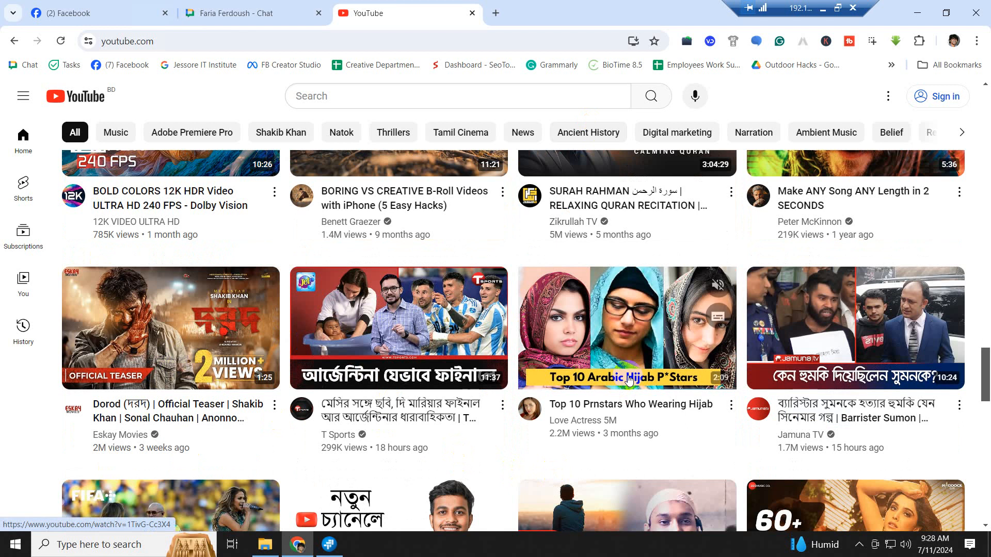
mouse_move(627, 380)
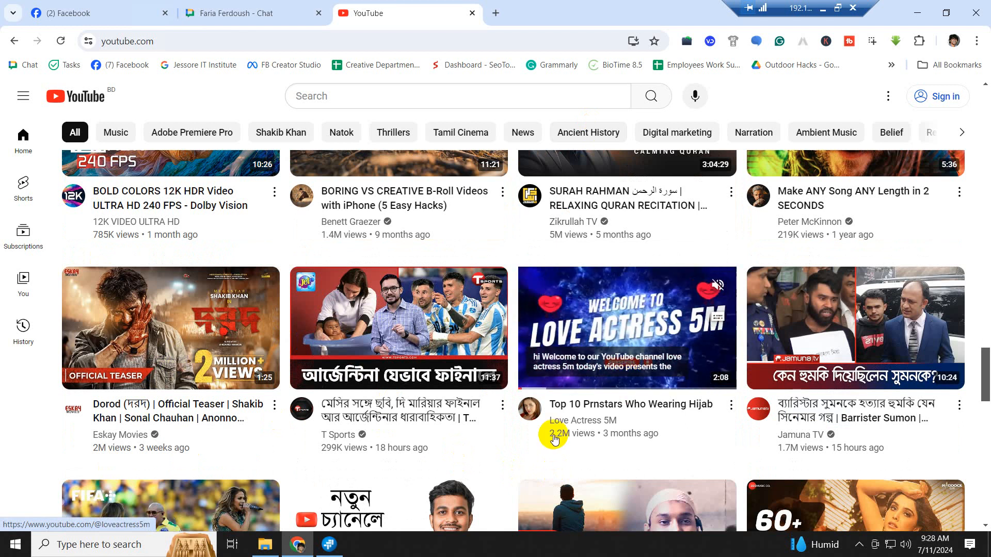
scroll(554, 433, down, 6)
scroll(553, 439, down, 4)
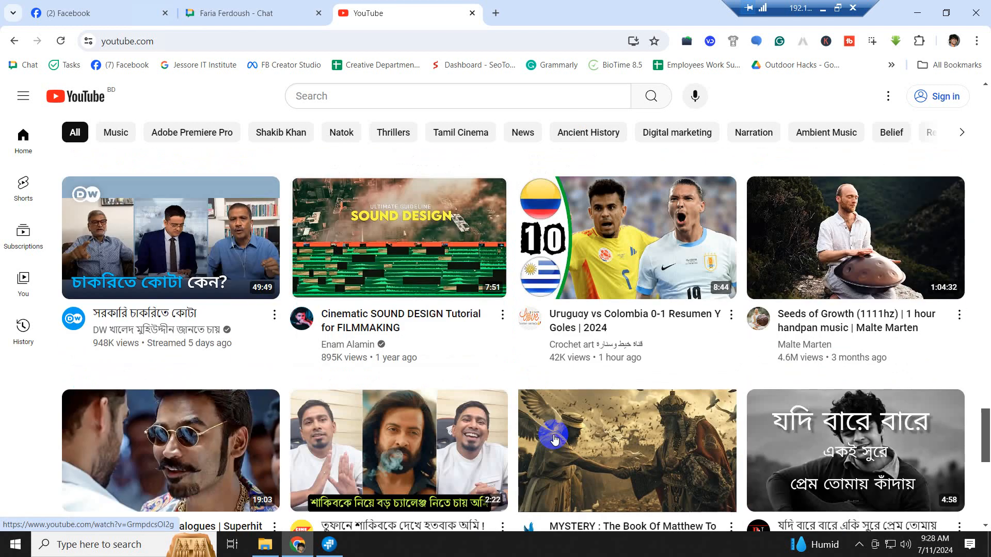
scroll(553, 436, up, 10)
mouse_move(426, 285)
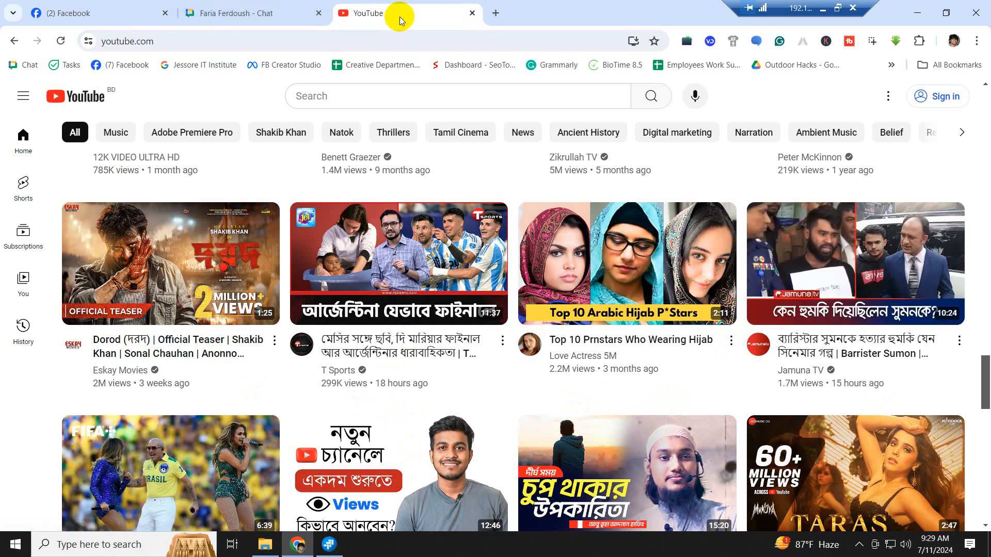
- Open a new tab, close the Google Chat tab, and start typing canva.com
click(497, 15)
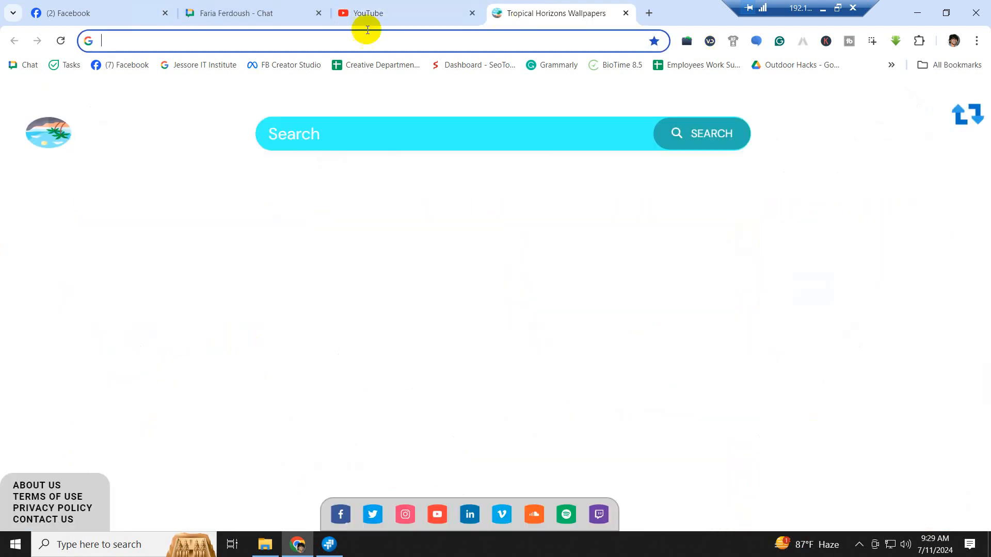
click(261, 11)
click(318, 16)
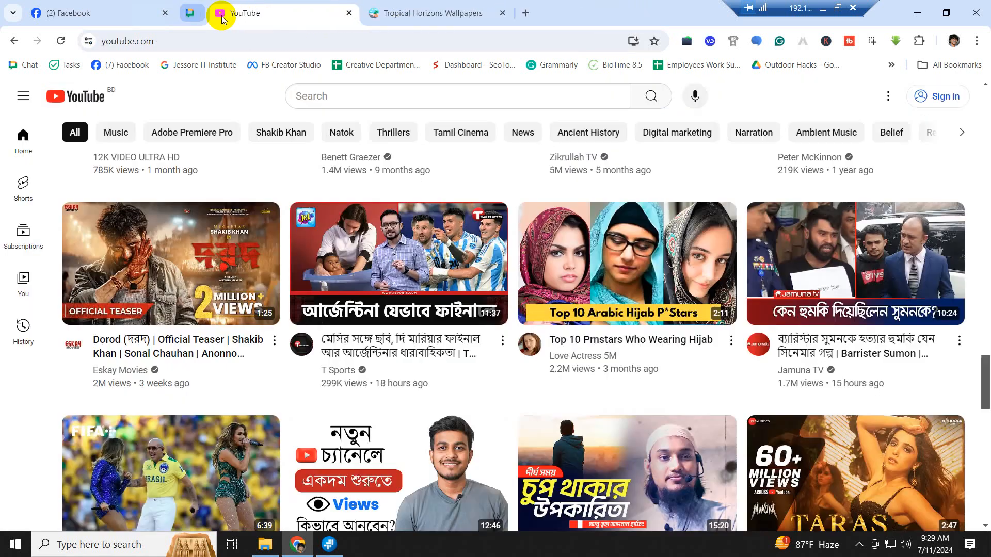
click(403, 16)
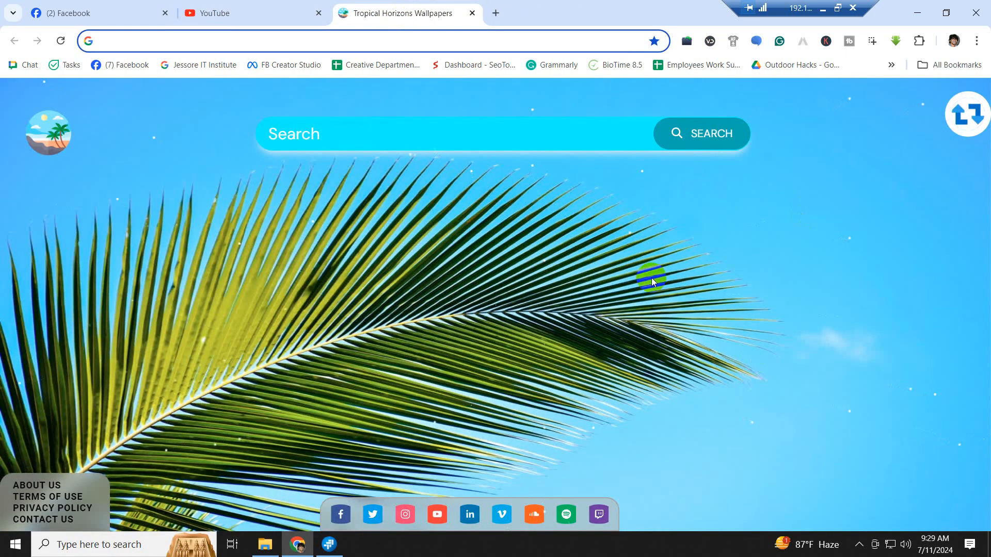
text(anva.com)
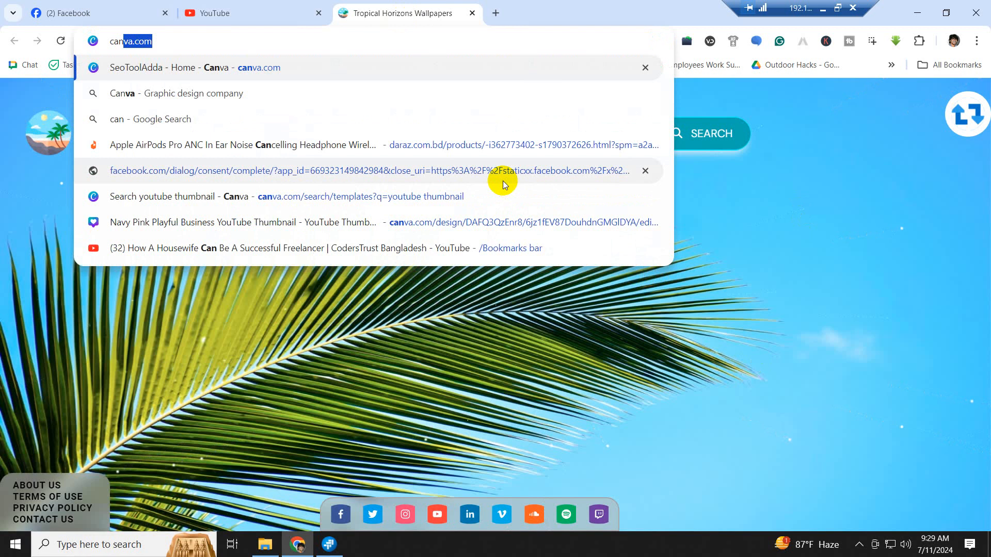
- Load canva.com, scroll through Recent designs, and go to Templates in the sidebar
key(Return)
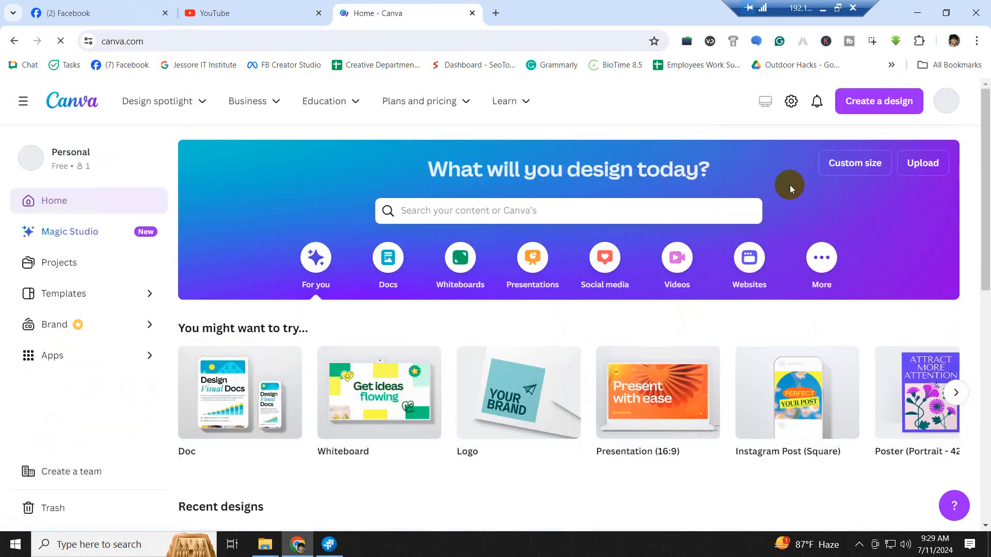
scroll(794, 323, down, 5)
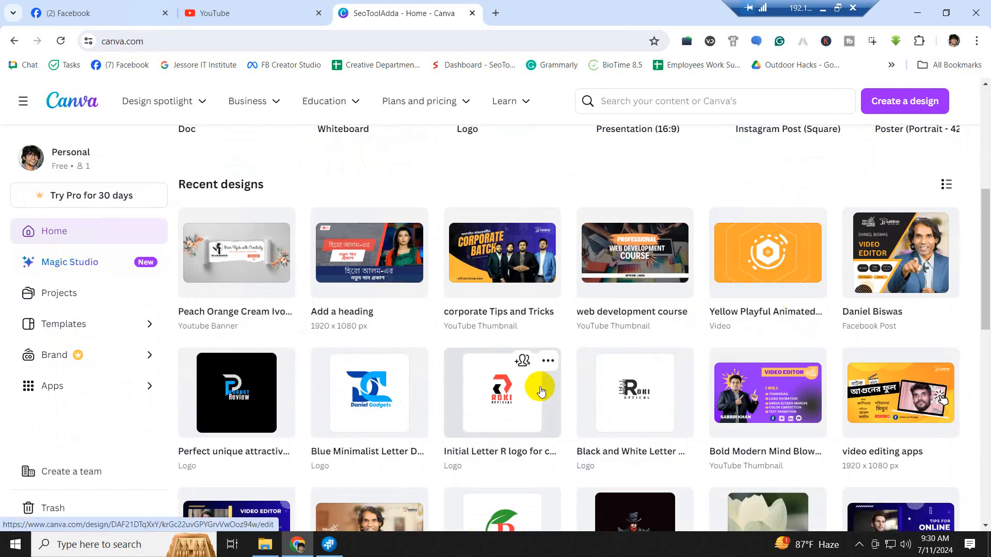
scroll(585, 377, down, 4)
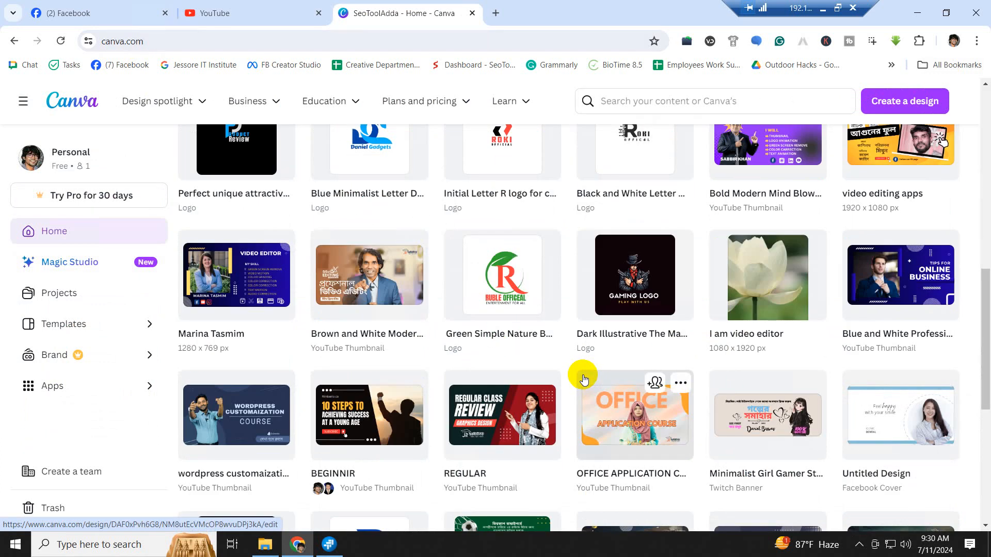
scroll(573, 381, up, 3)
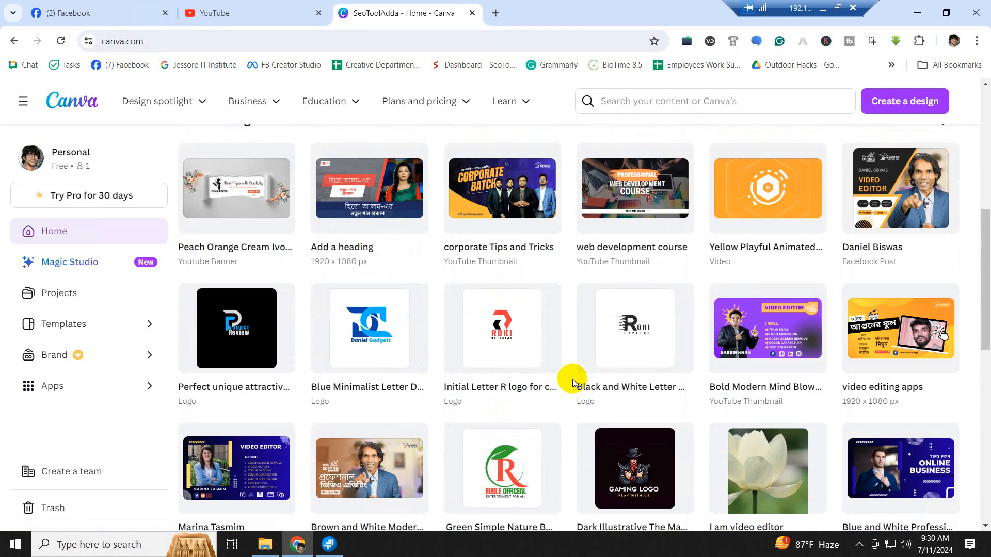
scroll(573, 382, up, 6)
scroll(573, 382, down, 4)
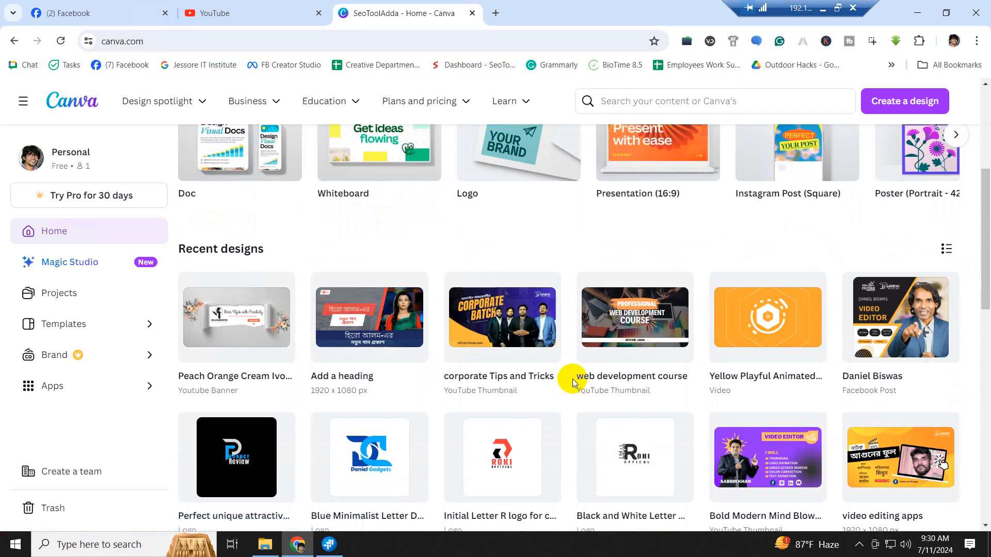
scroll(571, 382, down, 6)
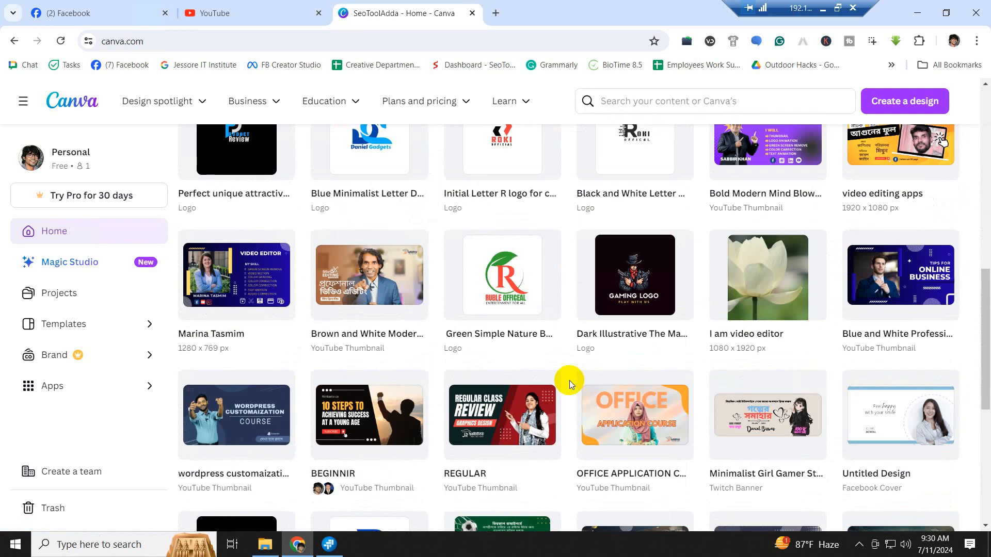
scroll(570, 384, up, 7)
scroll(568, 380, up, 4)
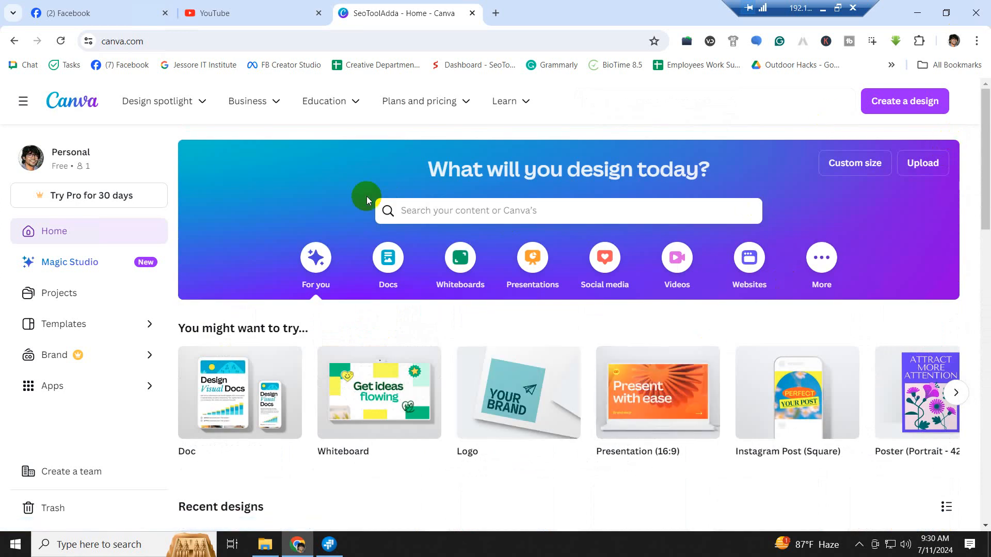
scroll(841, 276, down, 1)
scroll(846, 277, down, 15)
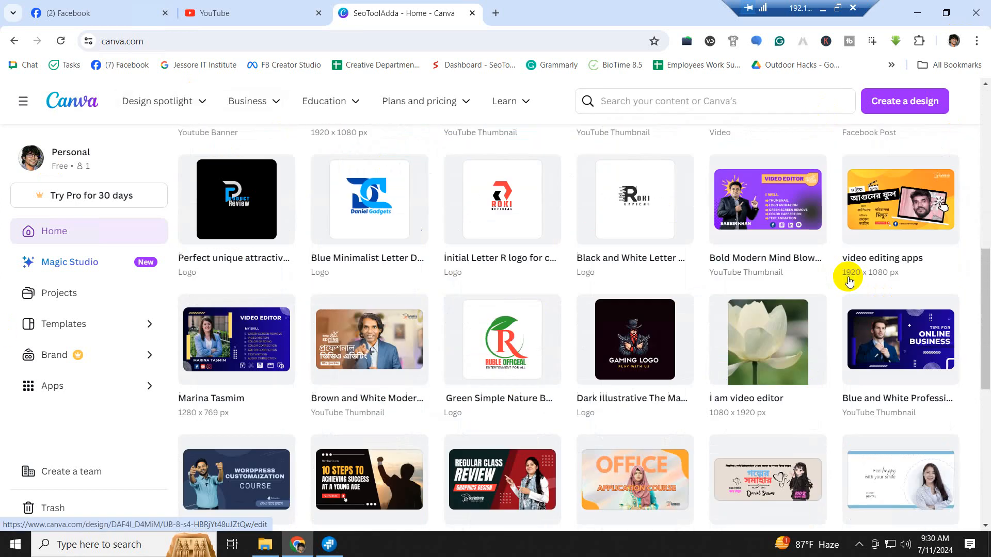
scroll(846, 276, up, 6)
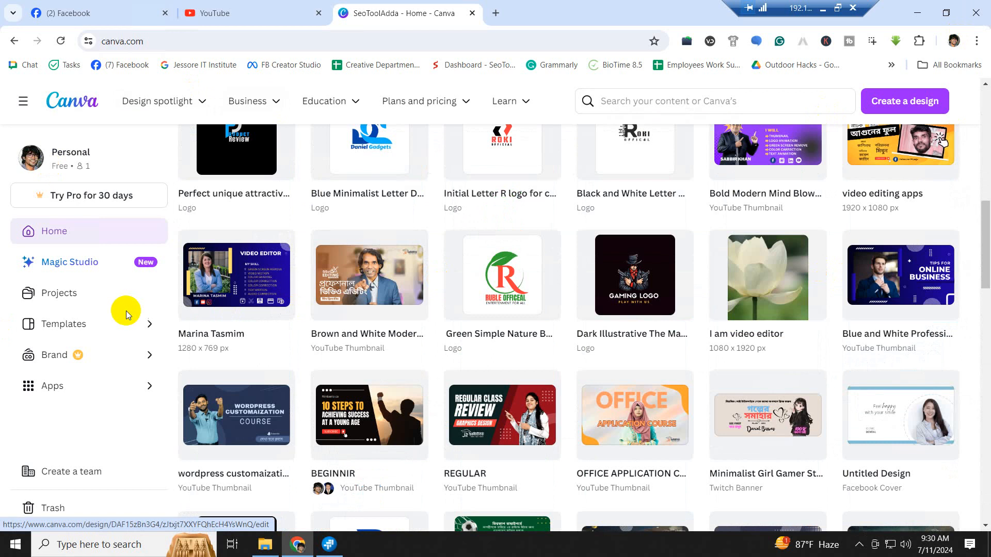
click(63, 324)
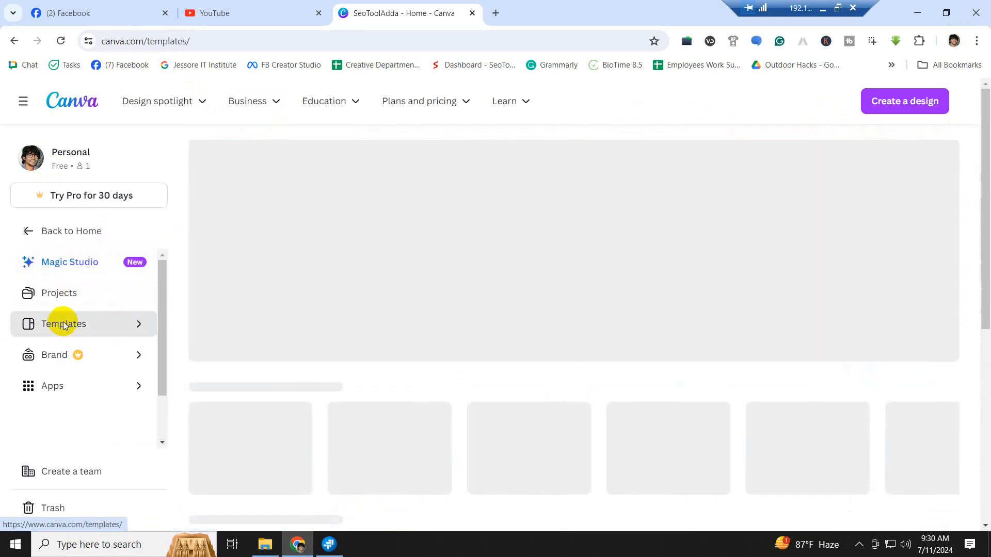
scroll(471, 343, down, 4)
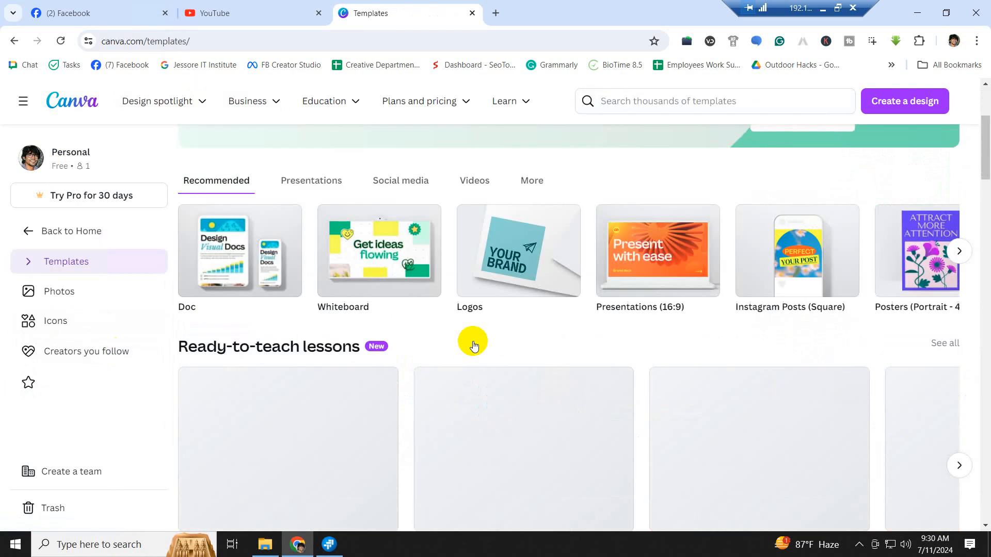
scroll(471, 343, down, 5)
scroll(713, 401, down, 3)
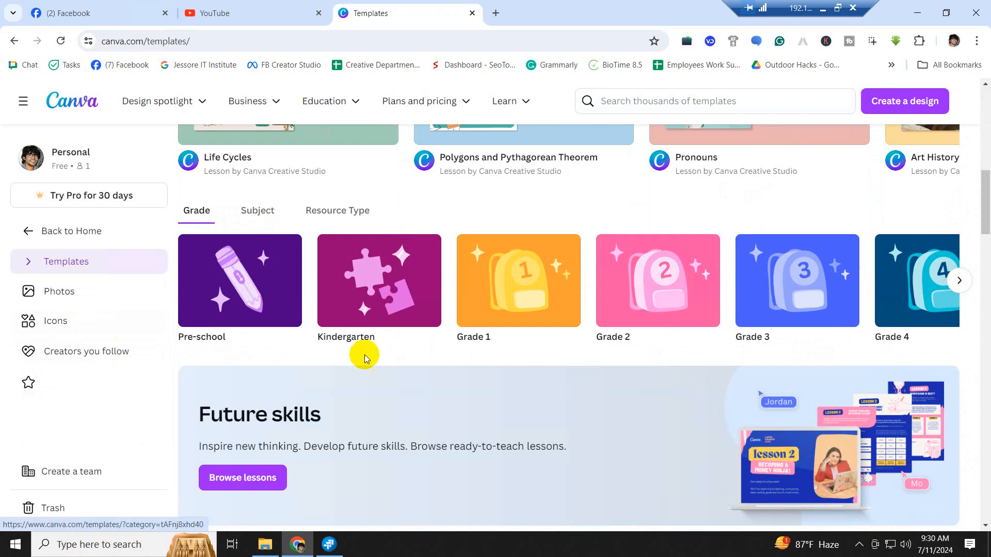
scroll(530, 346, down, 7)
scroll(649, 359, down, 4)
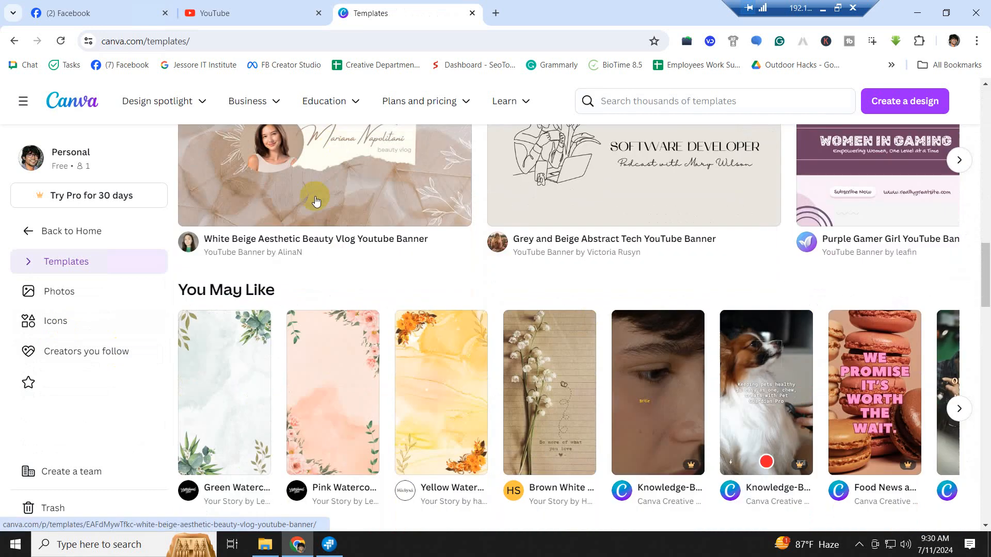
scroll(404, 253, up, 5)
scroll(494, 318, down, 10)
scroll(494, 318, down, 6)
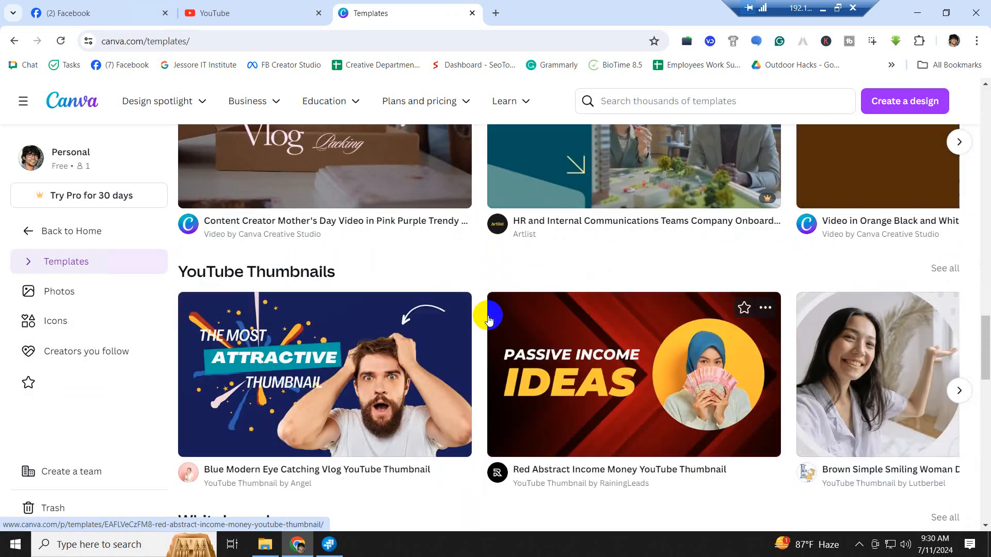
scroll(490, 317, up, 18)
scroll(486, 316, down, 17)
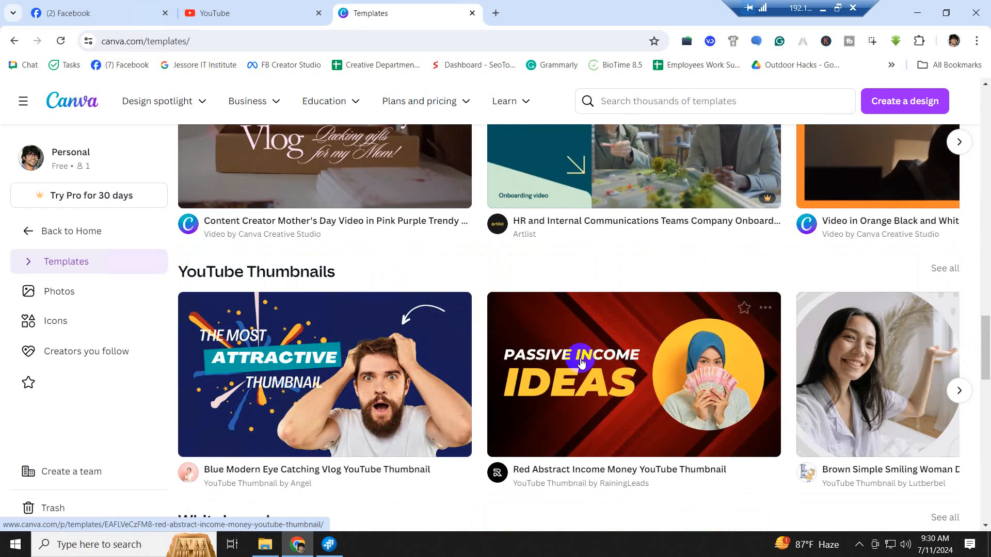
scroll(579, 359, down, 5)
scroll(358, 365, down, 5)
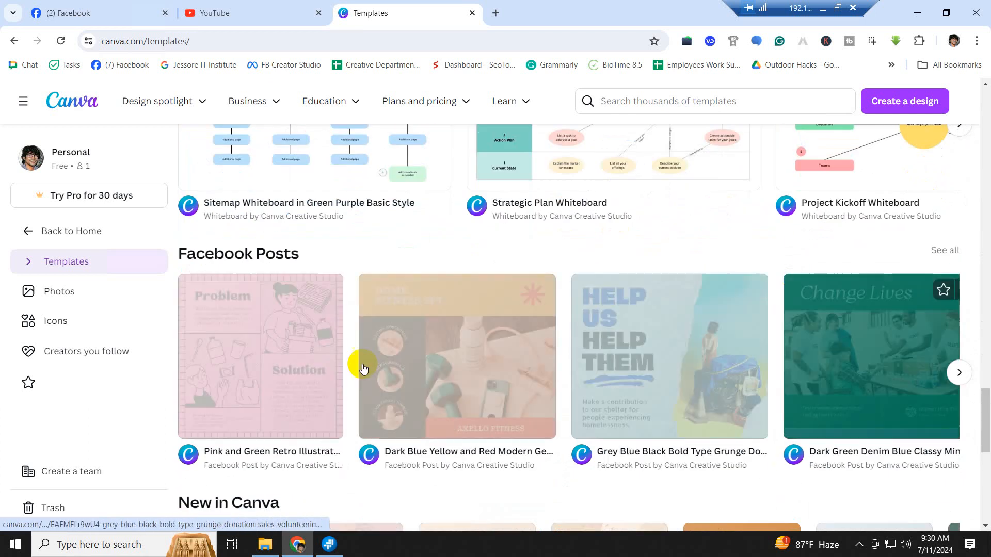
scroll(718, 368, down, 10)
mouse_move(719, 371)
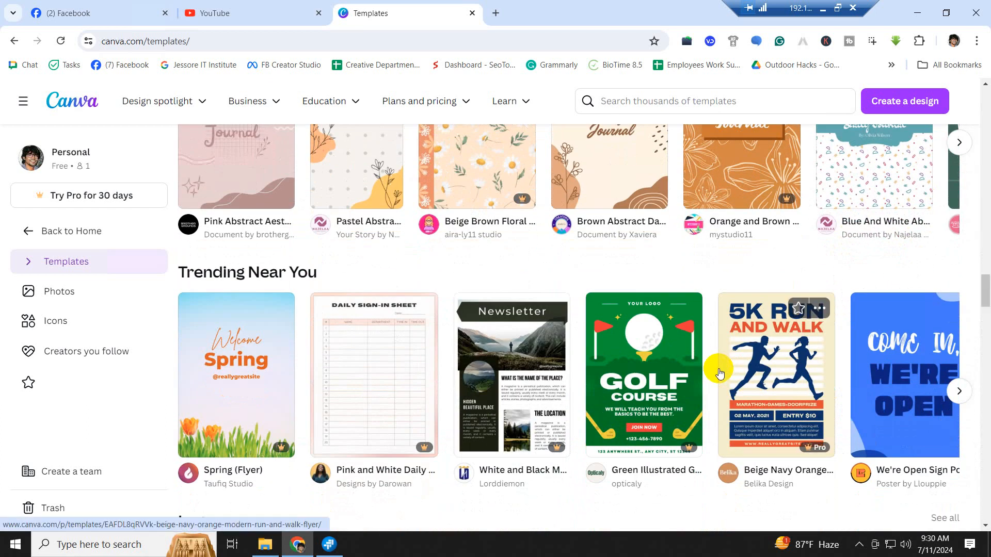
scroll(719, 371, up, 15)
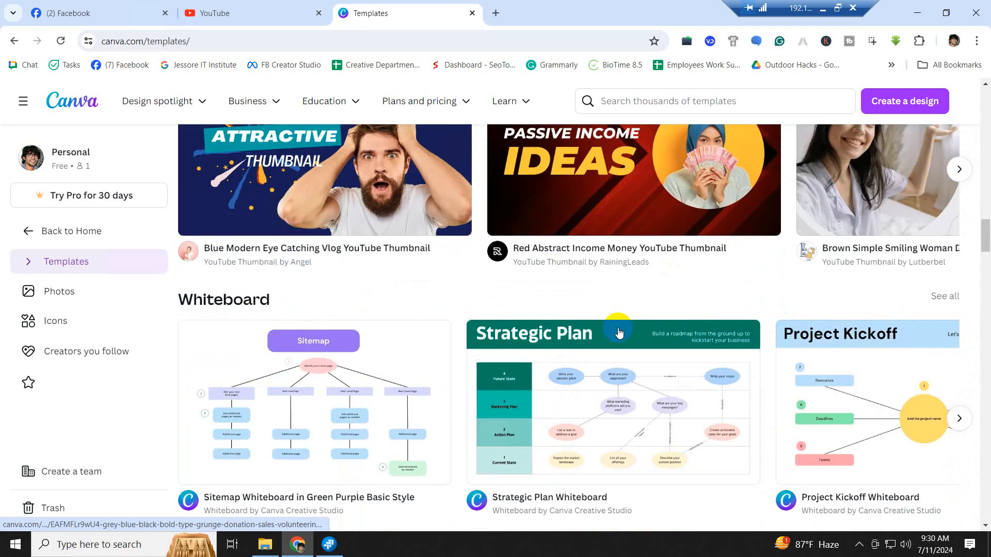
scroll(619, 332, up, 10)
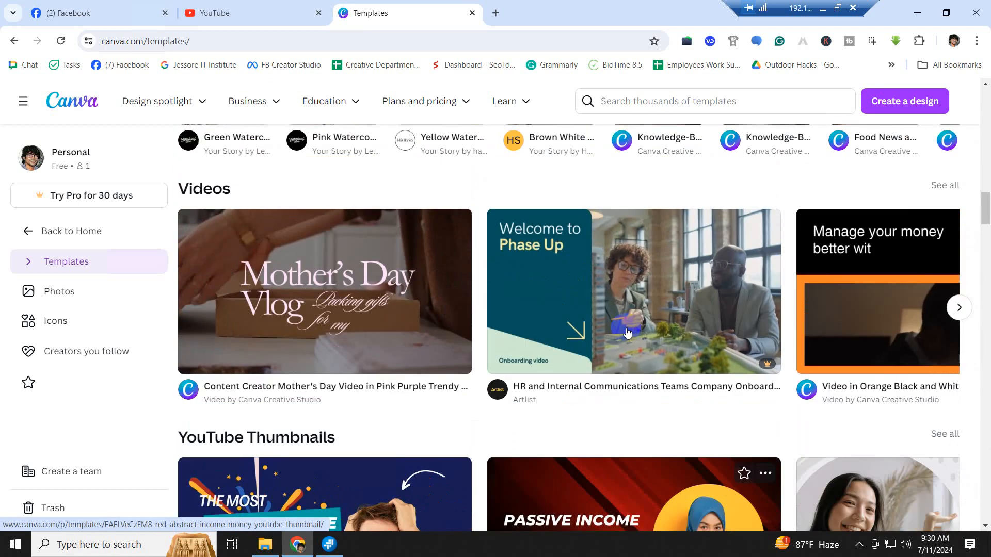
scroll(629, 330, up, 10)
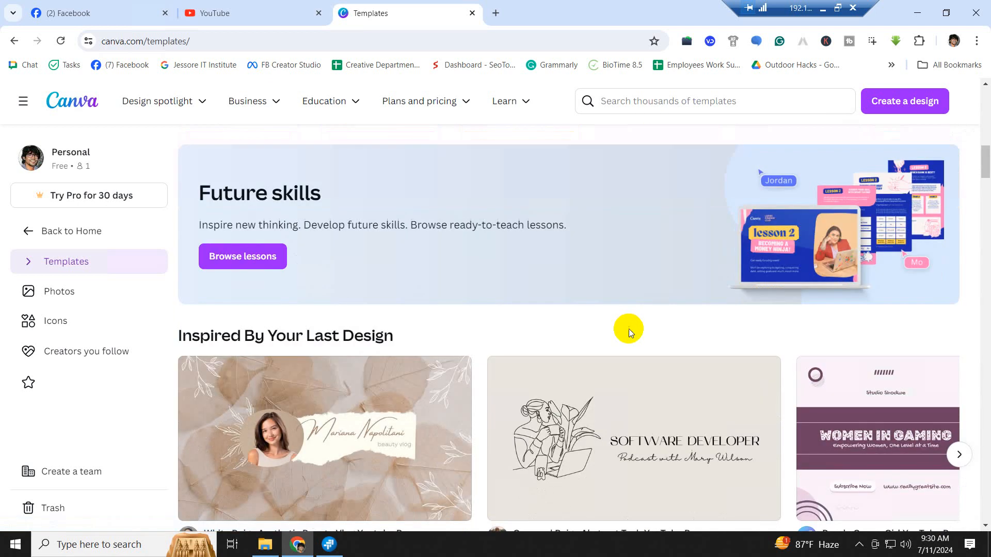
scroll(629, 330, down, 20)
scroll(630, 370, down, 20)
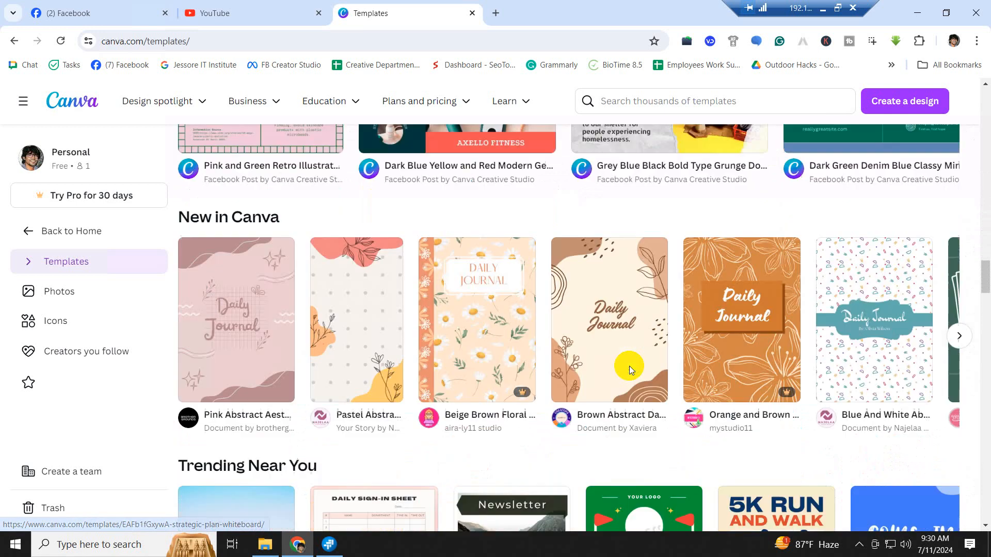
scroll(629, 367, down, 10)
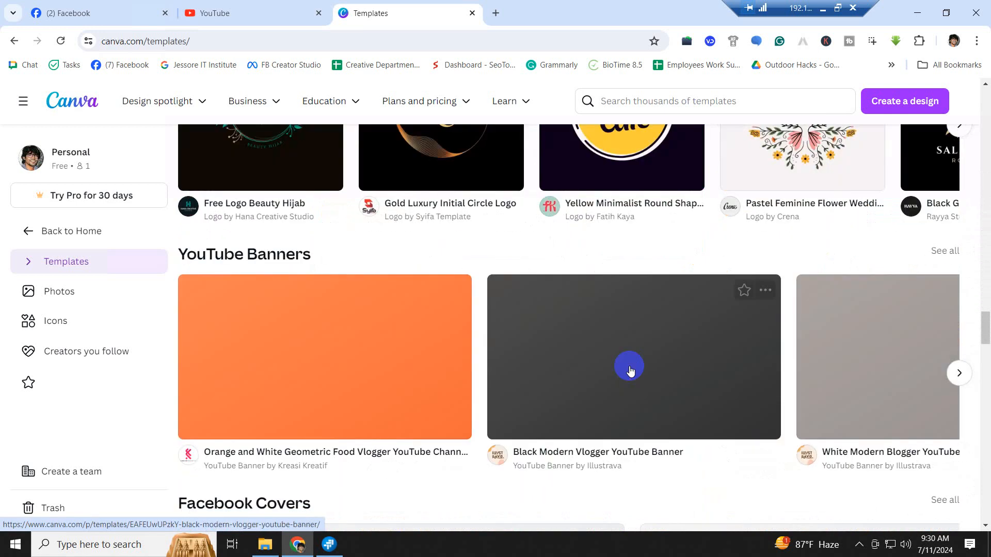
scroll(630, 368, up, 2)
scroll(630, 366, down, 5)
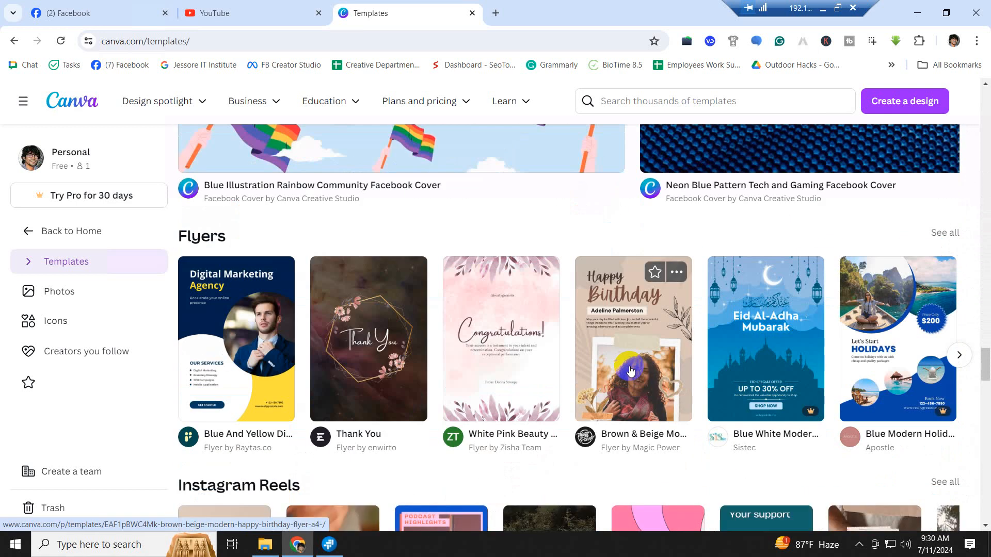
scroll(629, 366, up, 7)
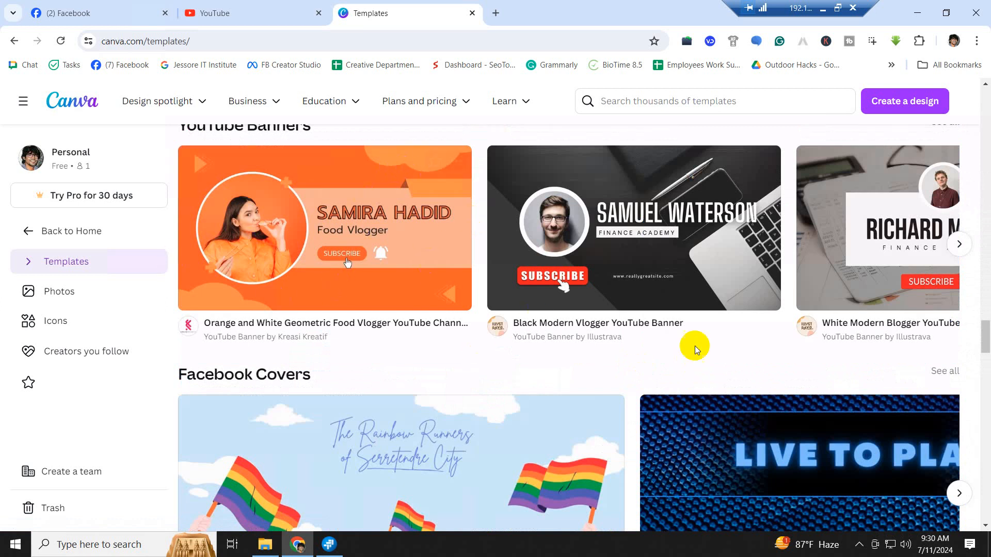
scroll(693, 343, down, 12)
scroll(693, 343, down, 10)
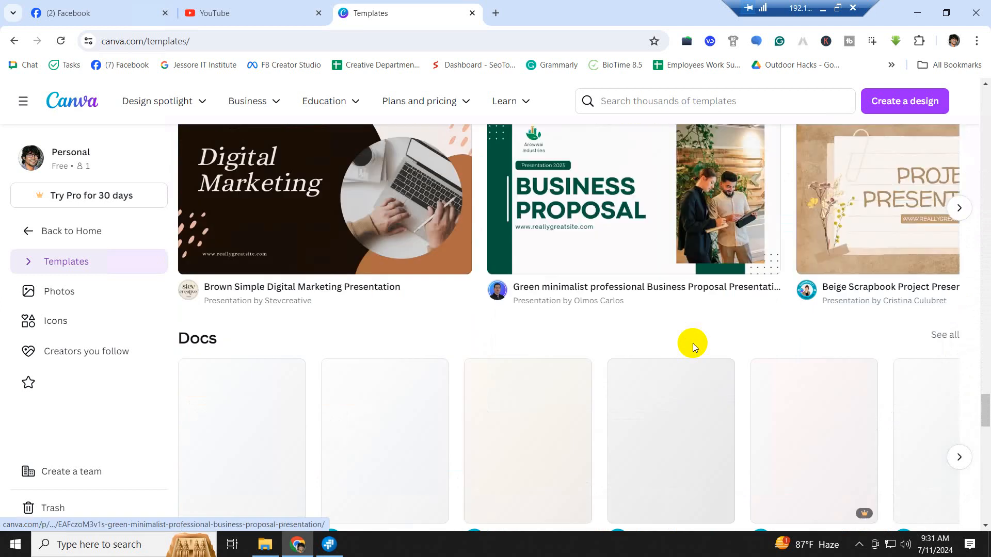
scroll(693, 343, up, 7)
scroll(692, 347, down, 15)
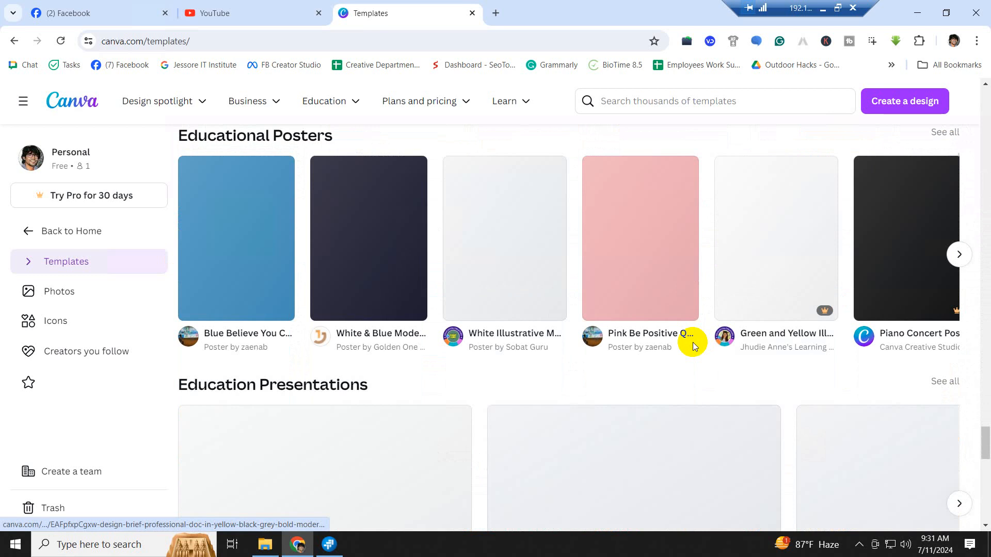
scroll(693, 347, up, 16)
scroll(693, 346, up, 15)
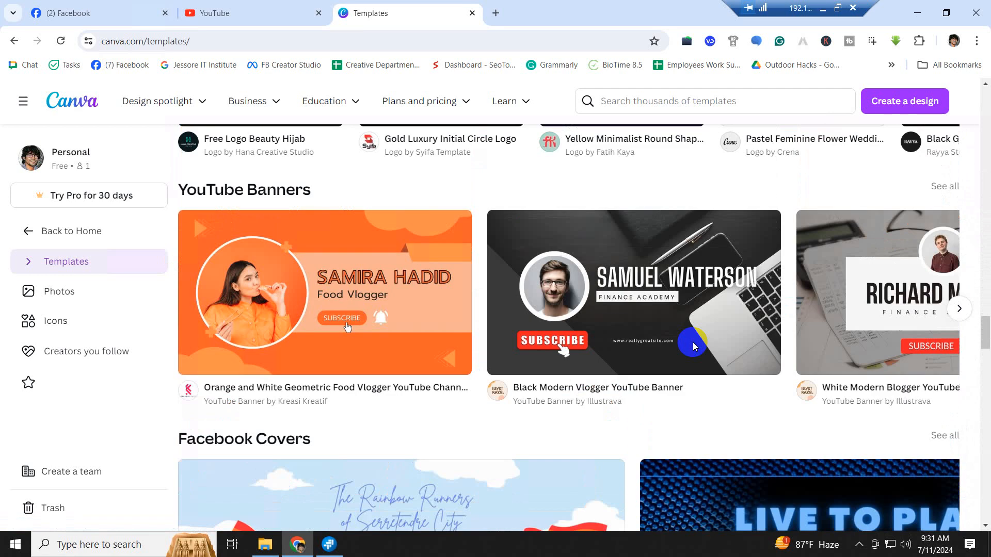
scroll(694, 347, up, 4)
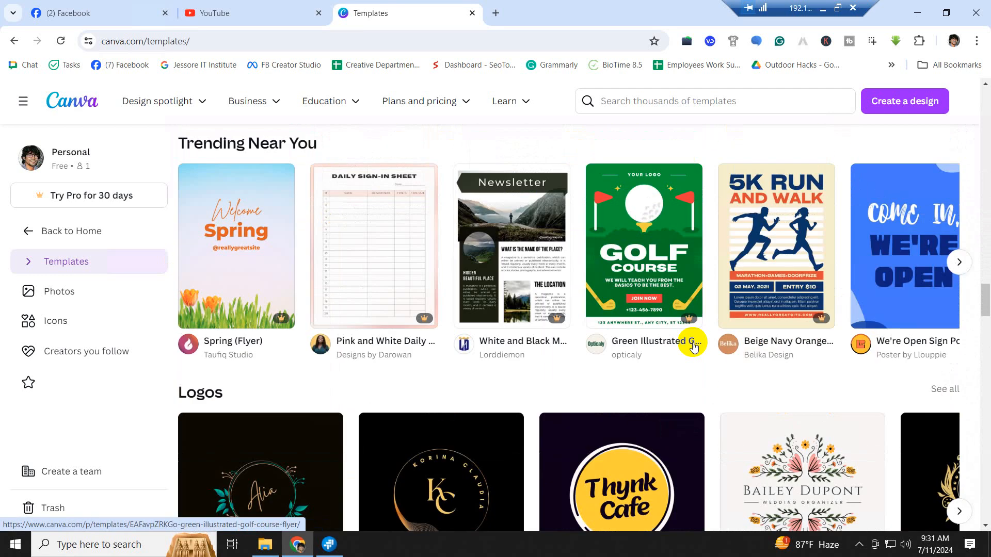
mouse_move(411, 320)
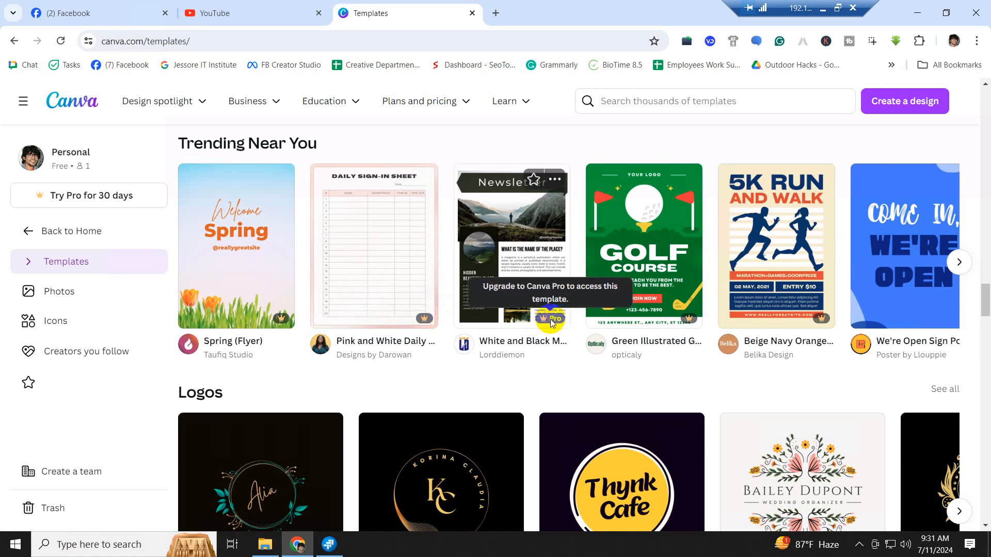
scroll(626, 354, down, 7)
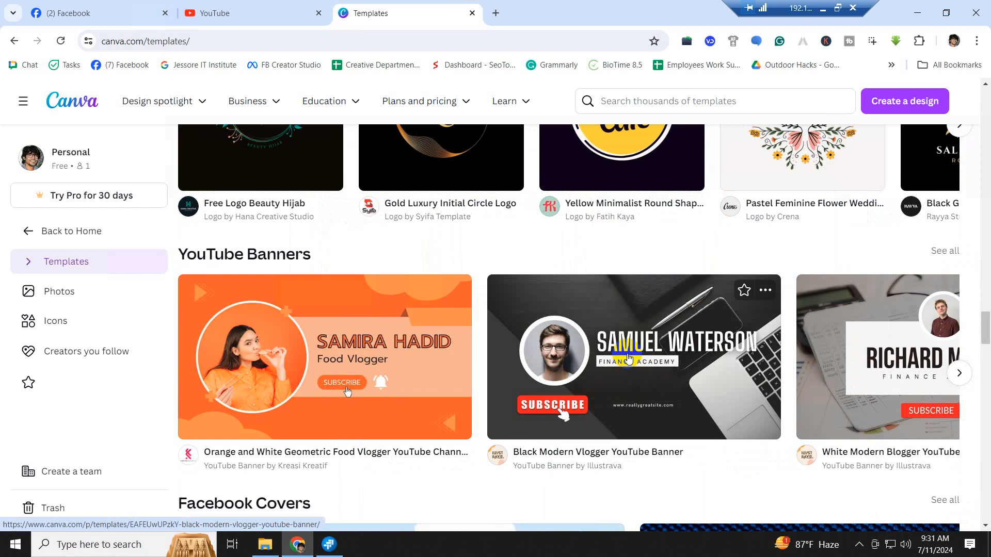
scroll(629, 359, up, 3)
scroll(626, 352, up, 5)
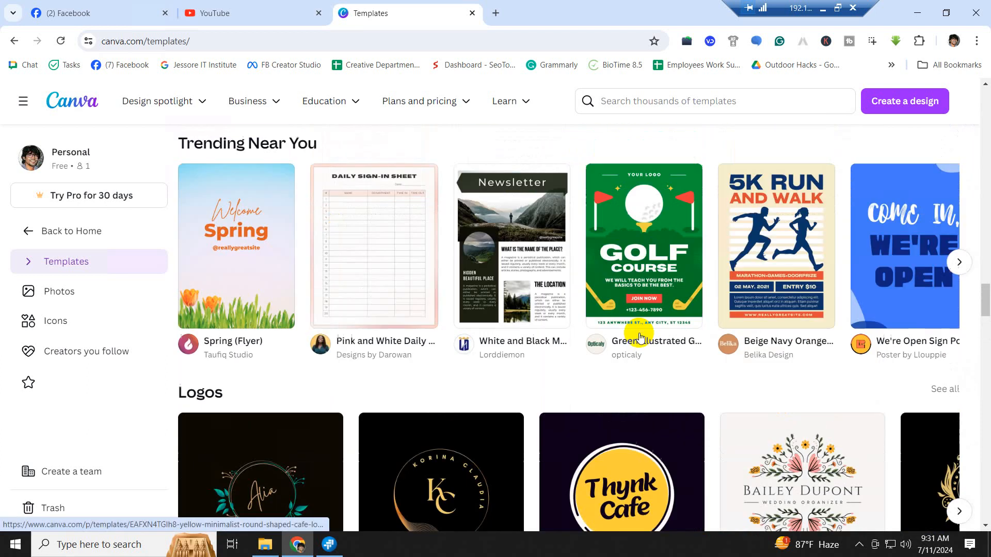
scroll(640, 336, up, 1)
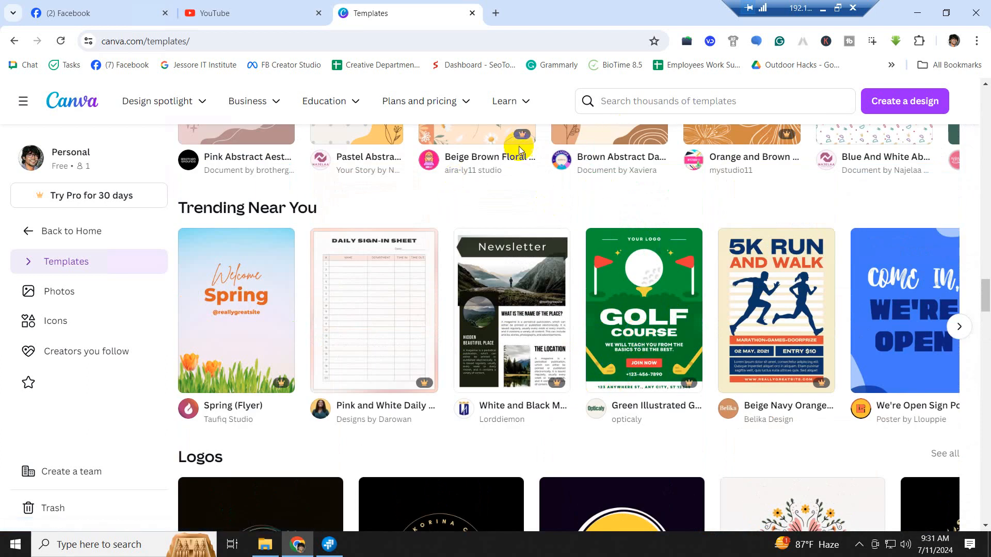
mouse_move(524, 138)
scroll(582, 316, down, 15)
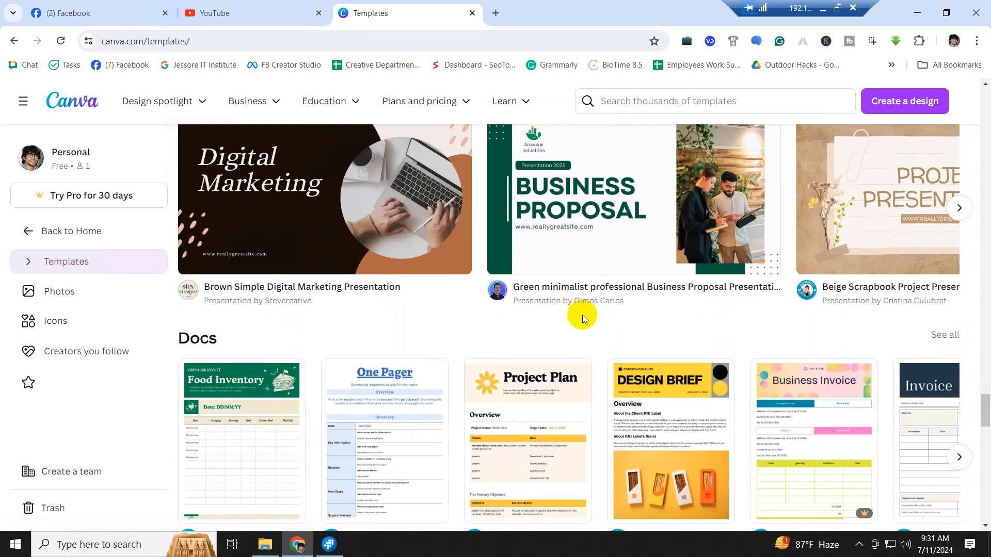
scroll(582, 316, up, 3)
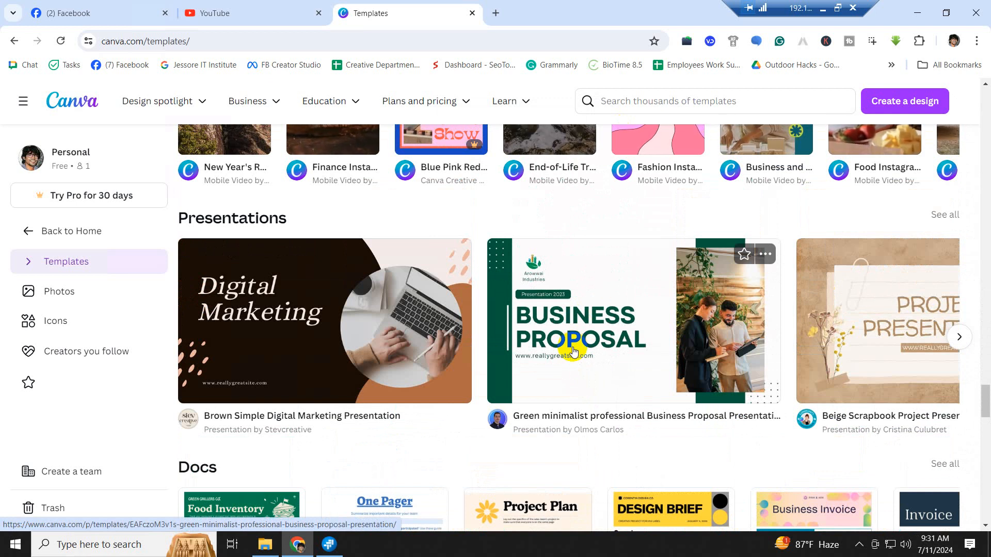
scroll(574, 351, up, 20)
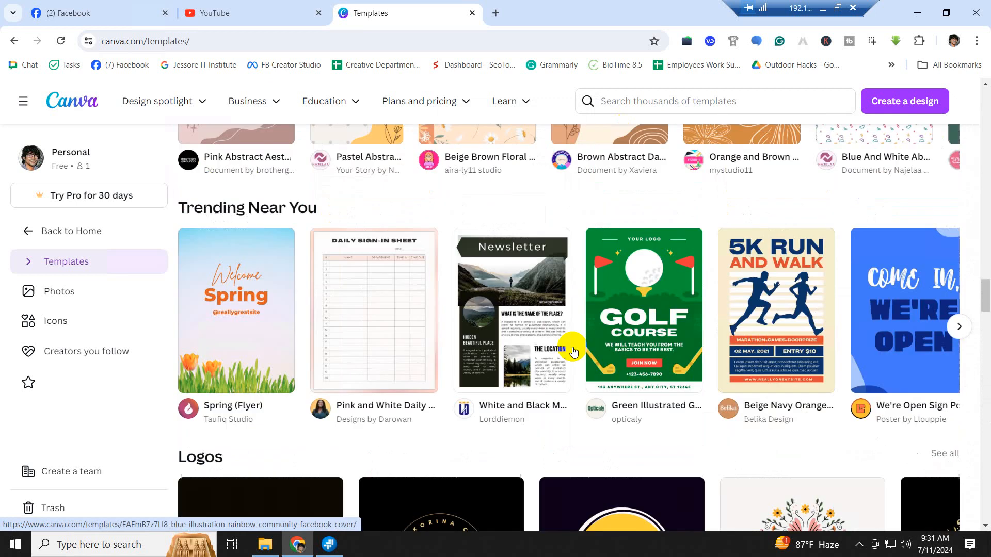
scroll(595, 342, up, 5)
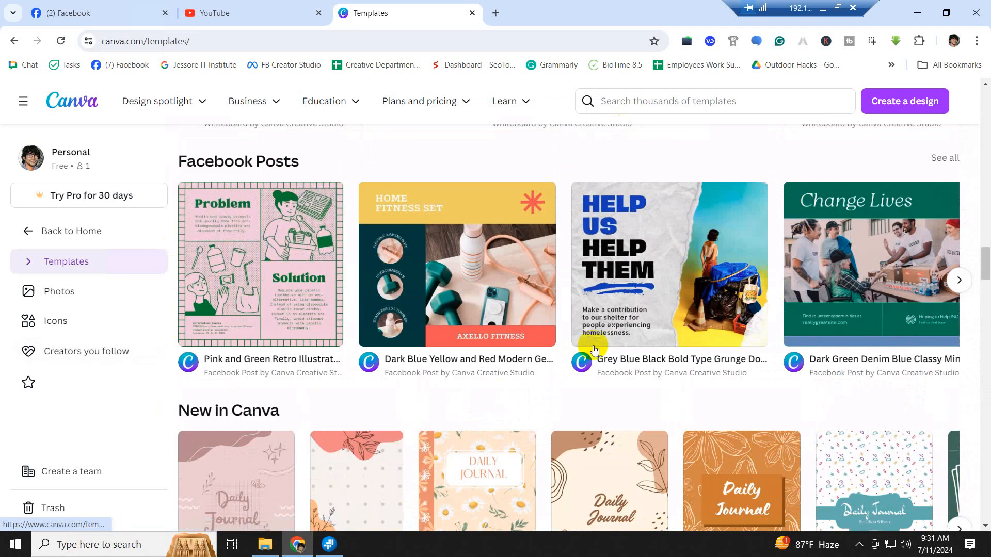
scroll(588, 345, up, 15)
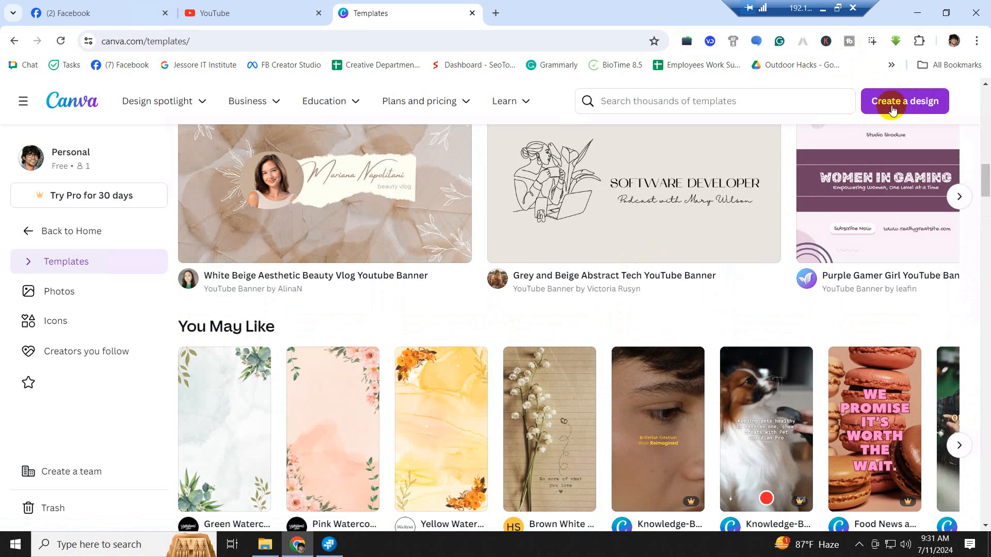
scroll(895, 110, up, 5)
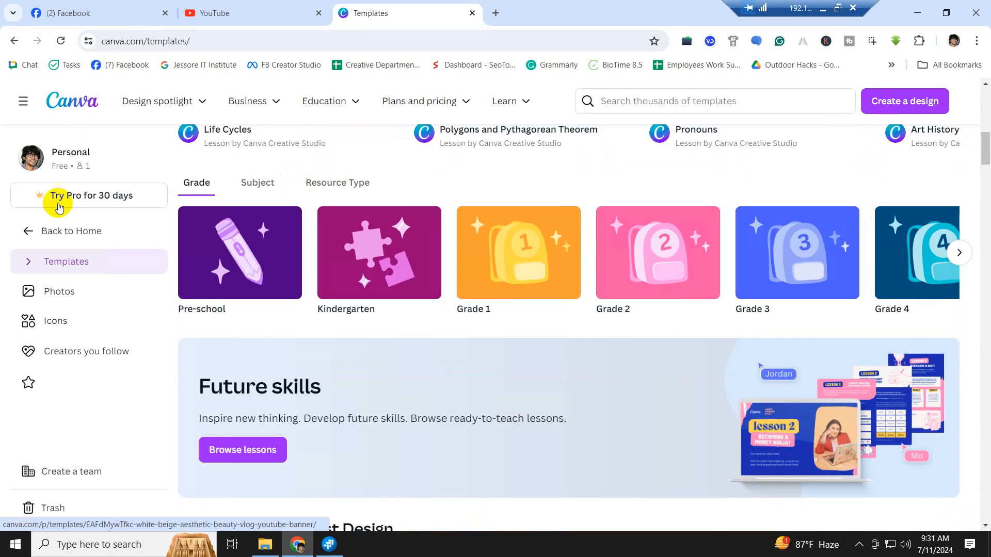
- Open Create a design and scroll through types like Doc, Presentation, Logo and YouTube Banner
click(915, 105)
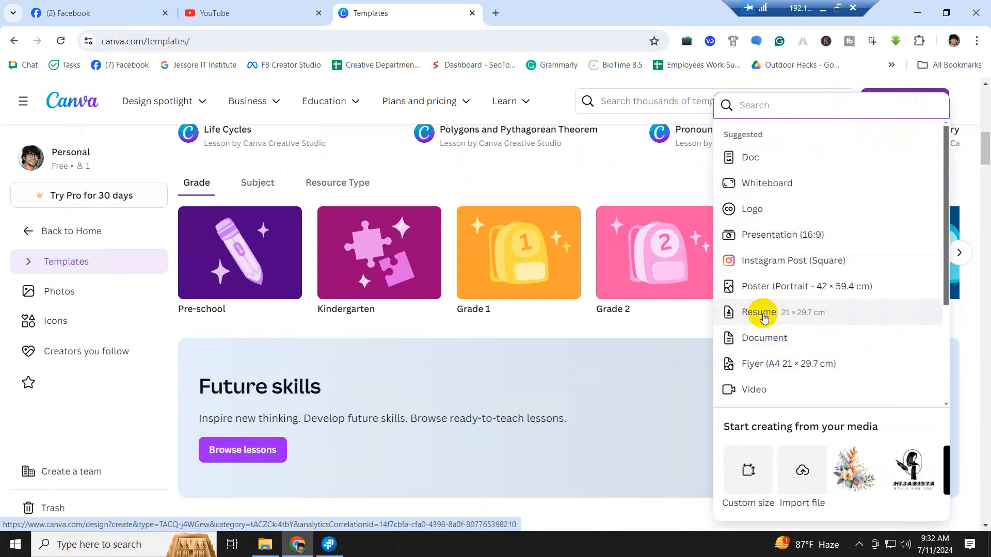
scroll(824, 312, down, 1)
scroll(824, 312, down, 1)
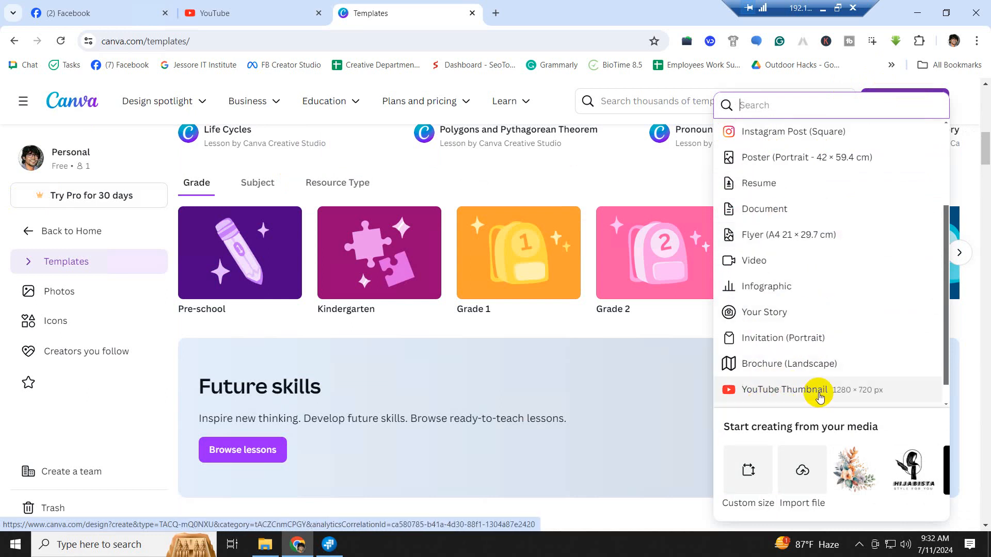
scroll(781, 335, down, 1)
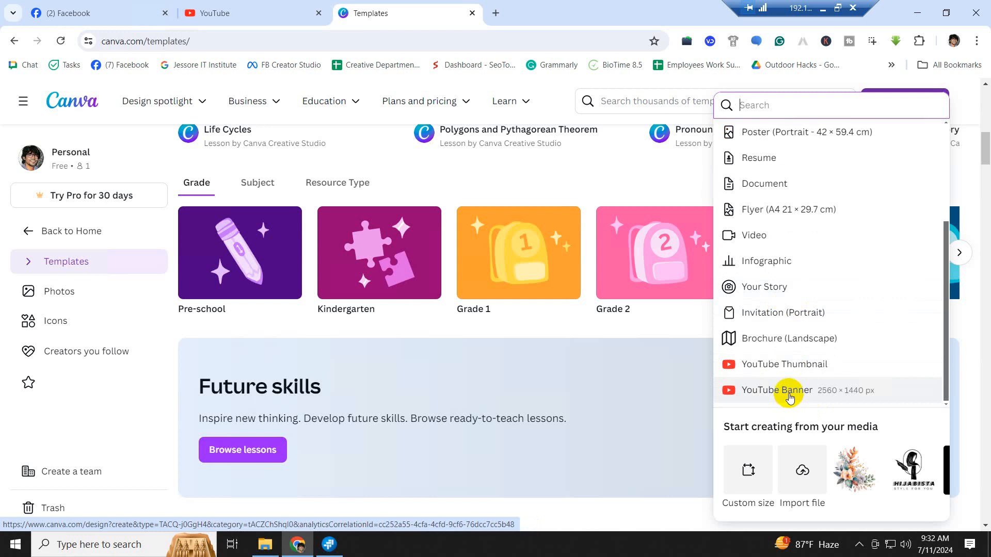
scroll(777, 237, down, 5)
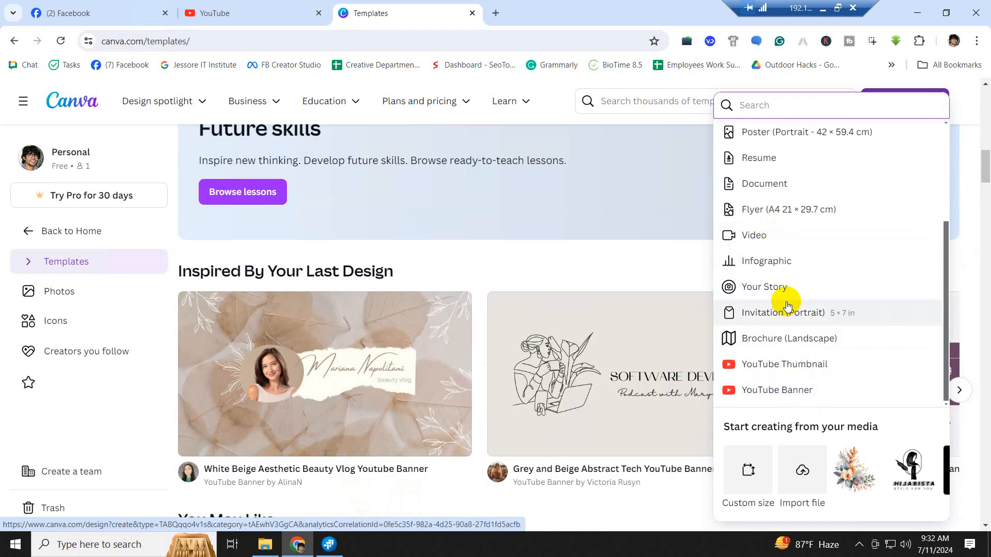
scroll(786, 307, up, 6)
scroll(475, 267, up, 3)
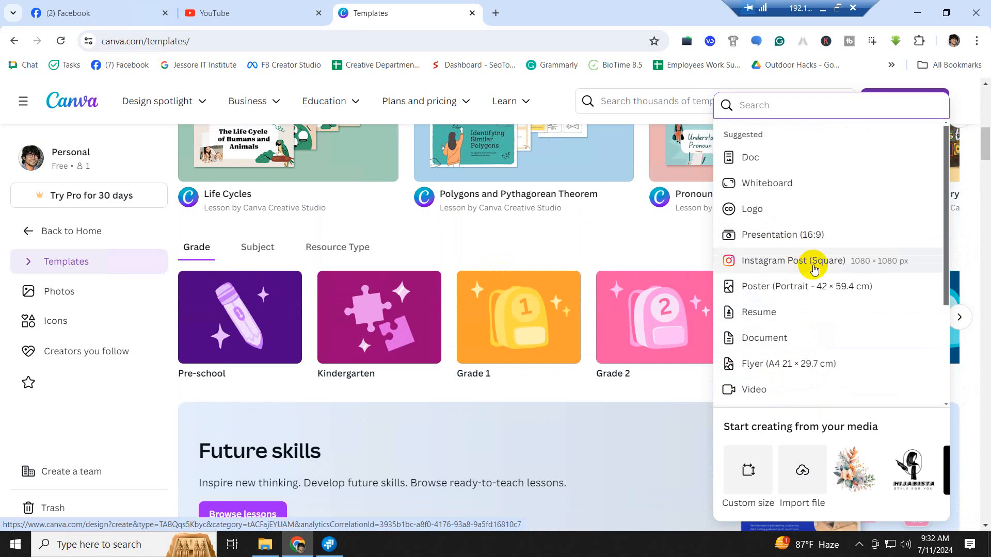
scroll(814, 269, down, 3)
scroll(813, 270, down, 1)
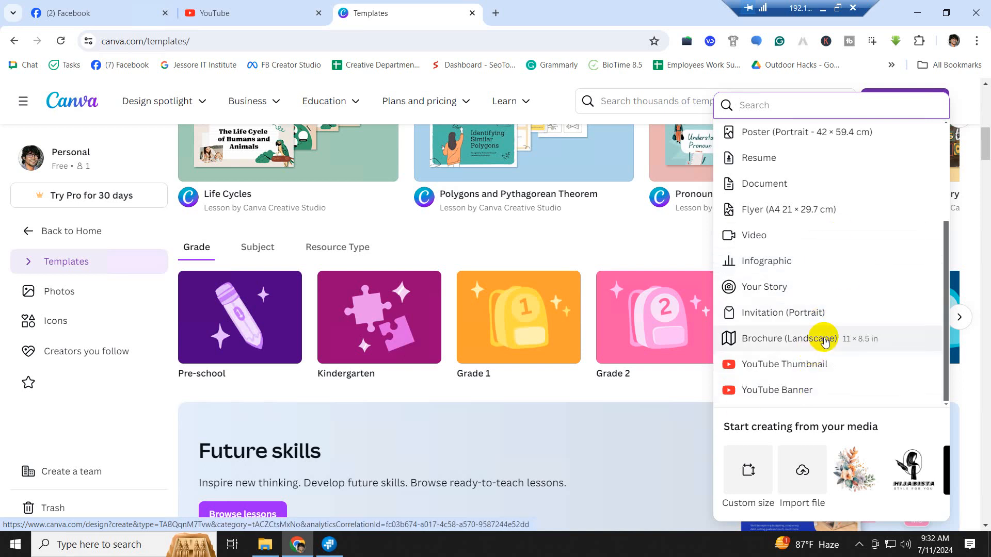
scroll(825, 341, down, 3)
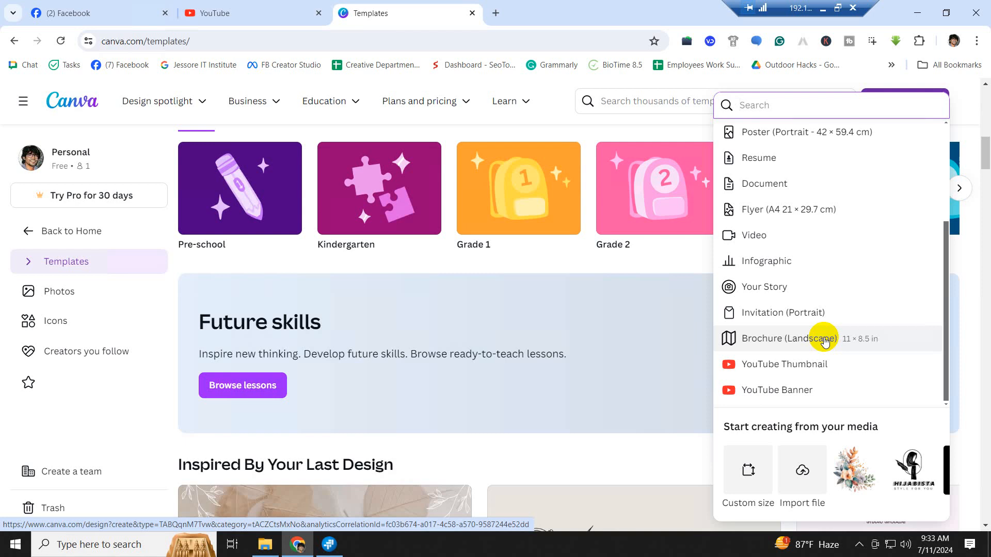
scroll(813, 265, down, 3)
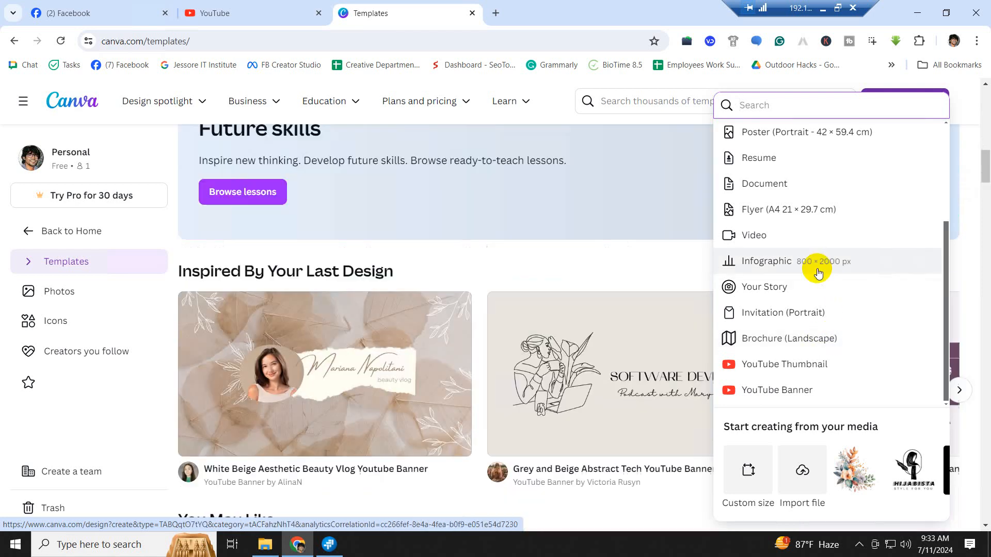
scroll(818, 265, up, 6)
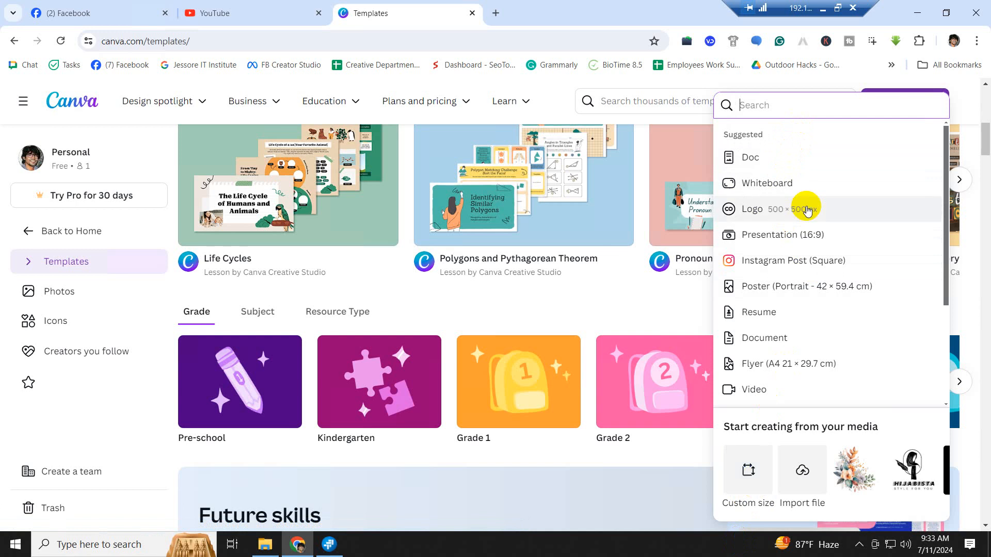
scroll(805, 207, up, 5)
scroll(769, 233, down, 3)
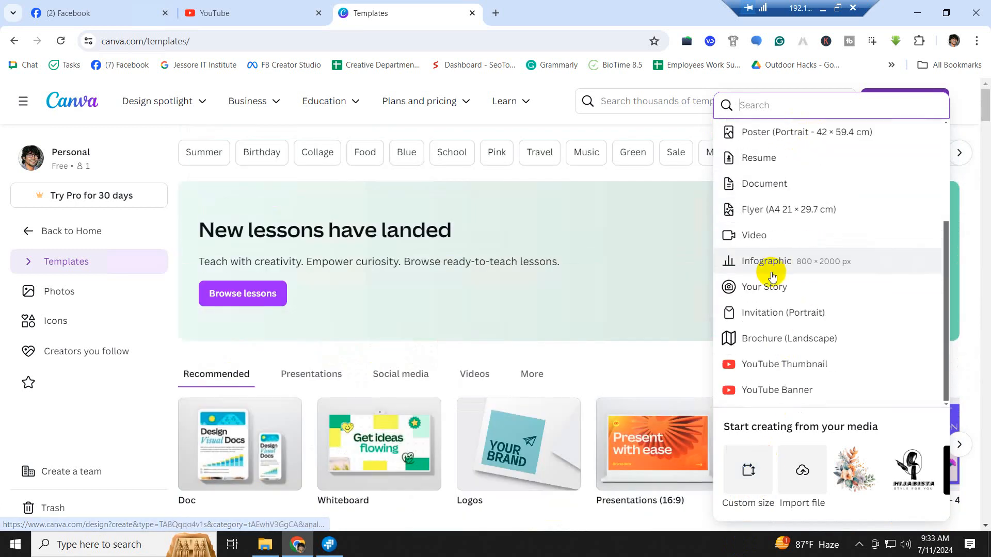
- Choose Custom size to see recent sizes 1920 × 1080, 1080 × 1080 and 1080 × 1920 px
click(750, 474)
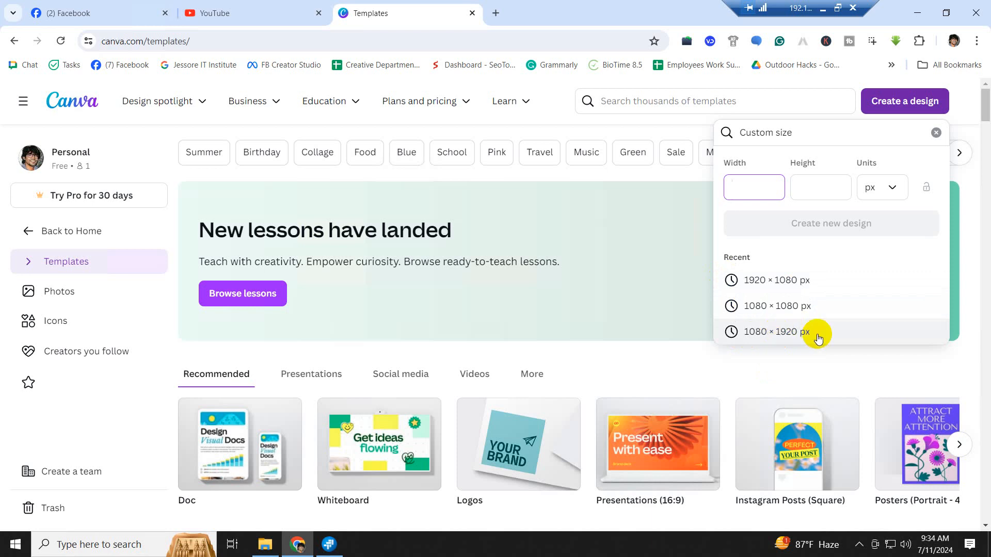
- Create a design from the recent 1920 × 1080 px size and browse the editor's presentation templates
click(771, 284)
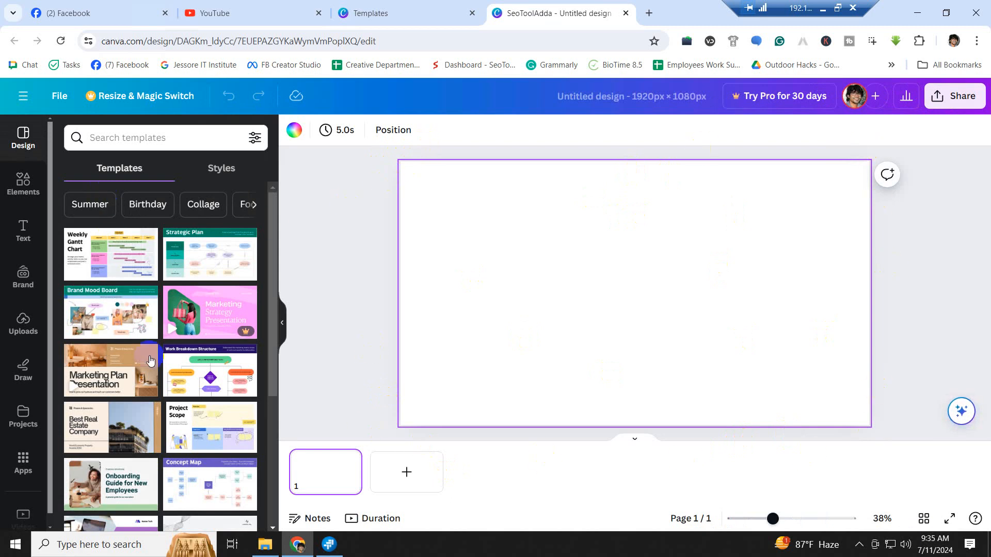
scroll(155, 356, down, 2)
scroll(166, 350, up, 2)
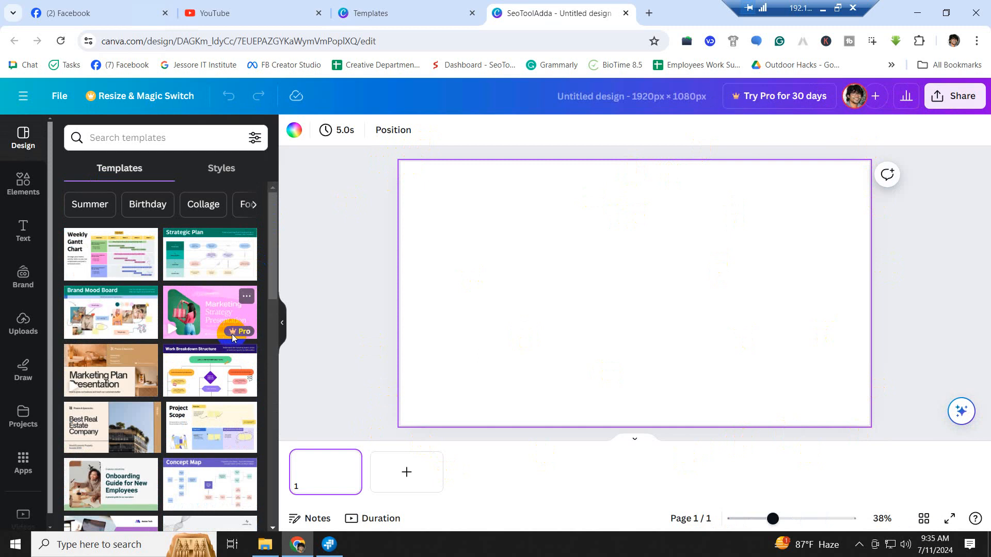
scroll(230, 467, down, 4)
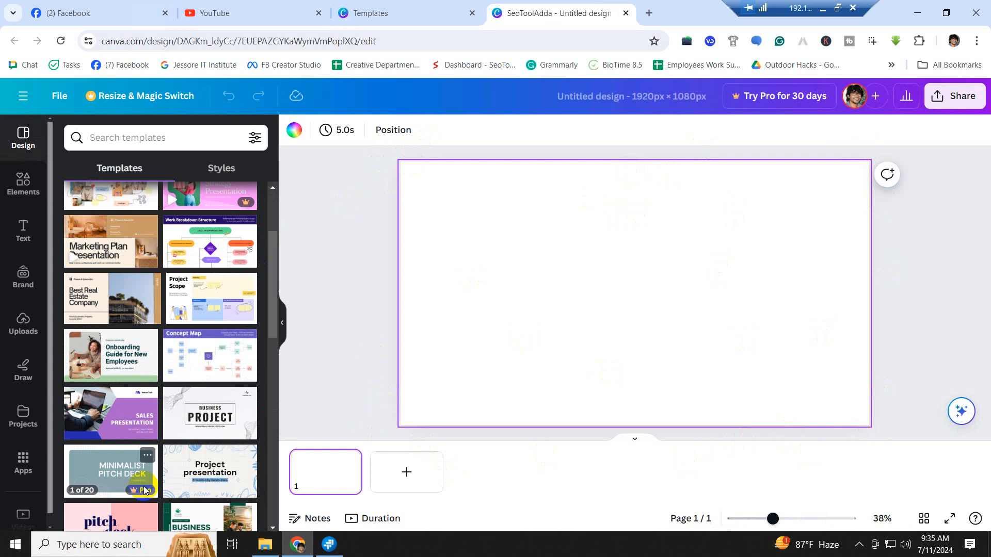
scroll(193, 484, up, 4)
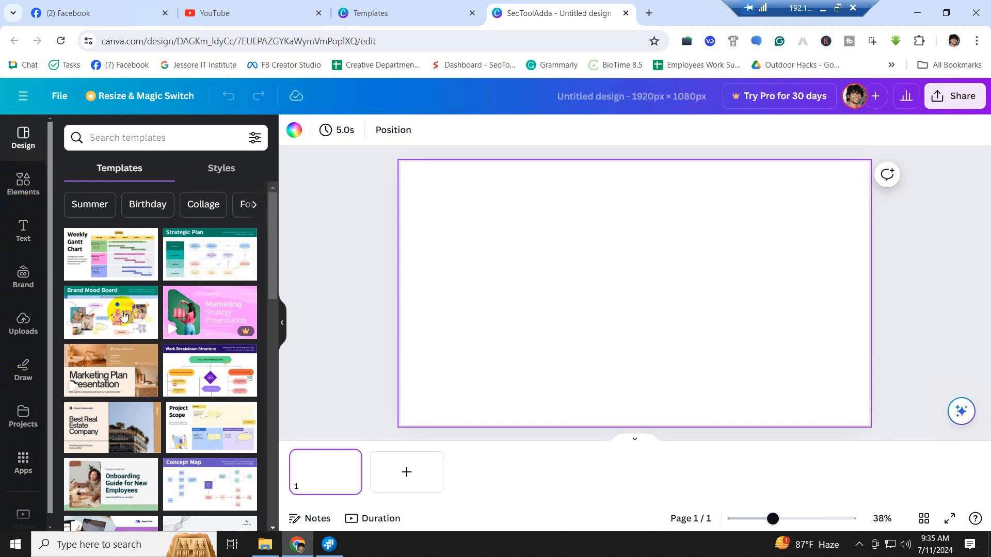
scroll(157, 439, down, 10)
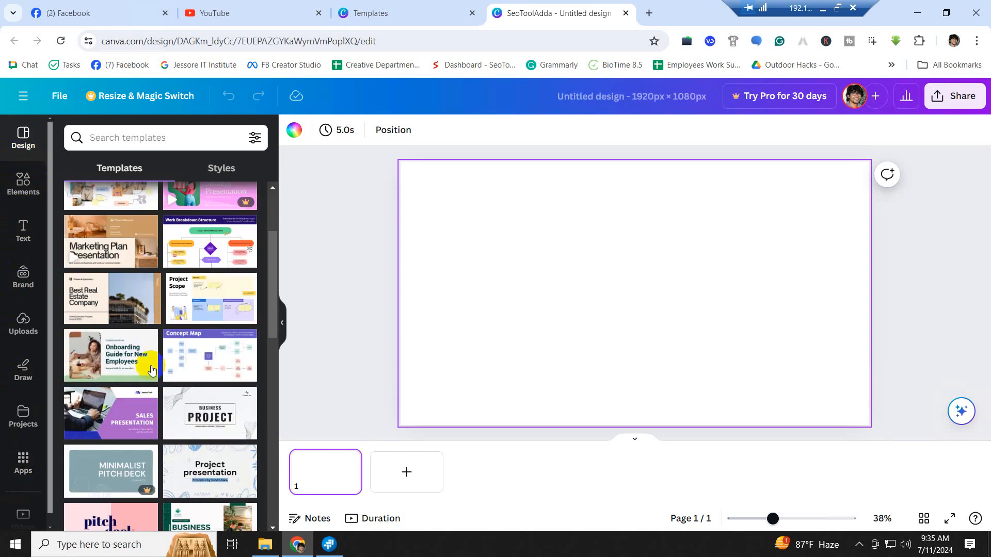
scroll(180, 460, down, 1)
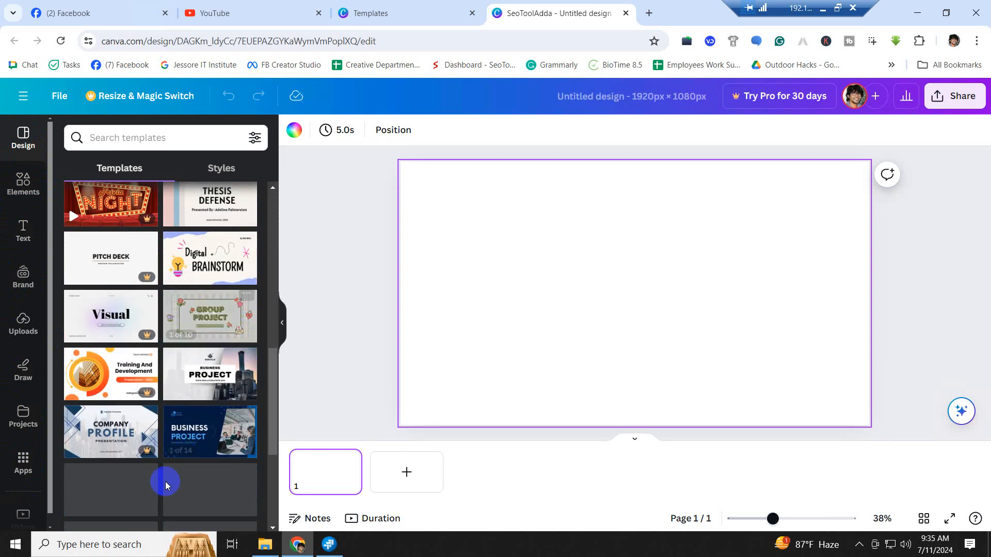
scroll(199, 362, up, 10)
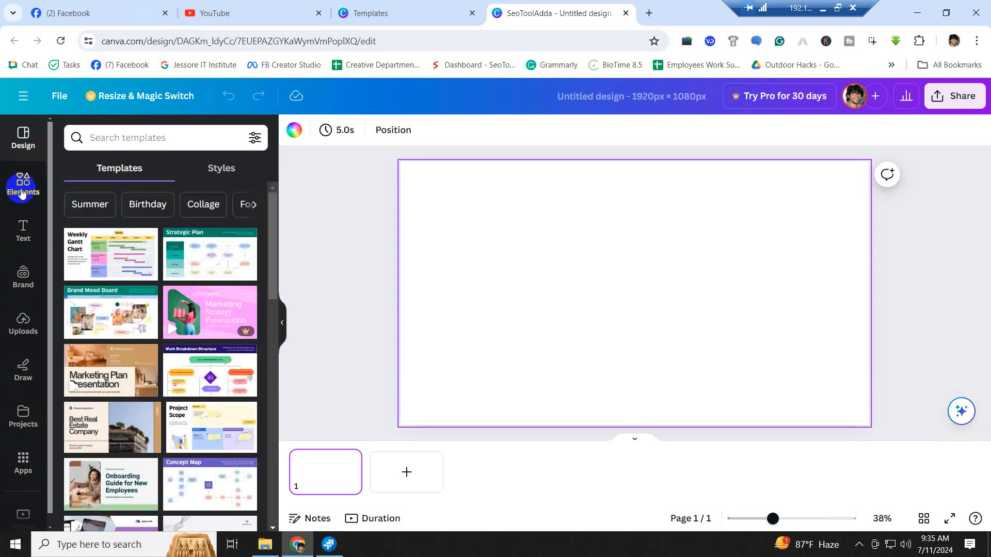
click(23, 183)
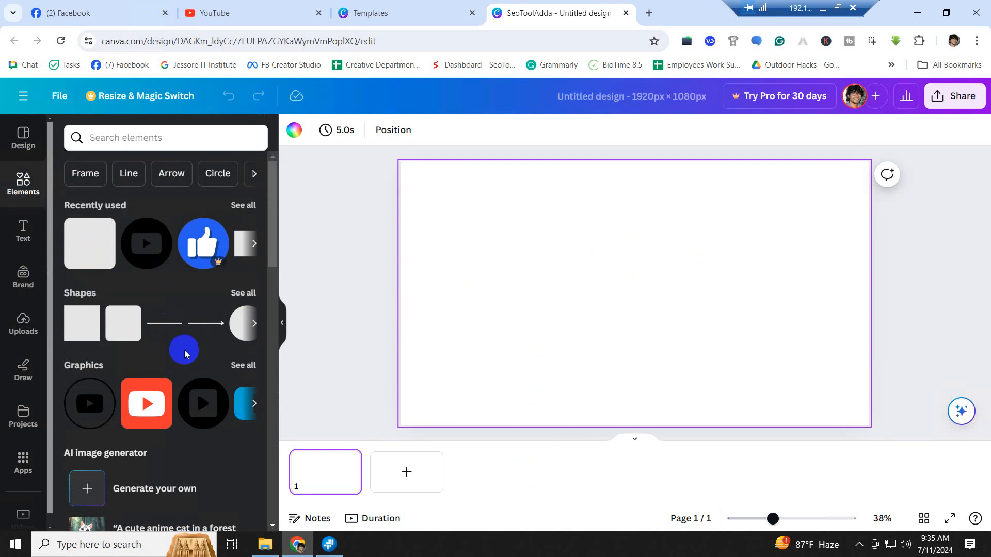
scroll(184, 350, down, 3)
scroll(180, 339, down, 2)
scroll(203, 349, down, 6)
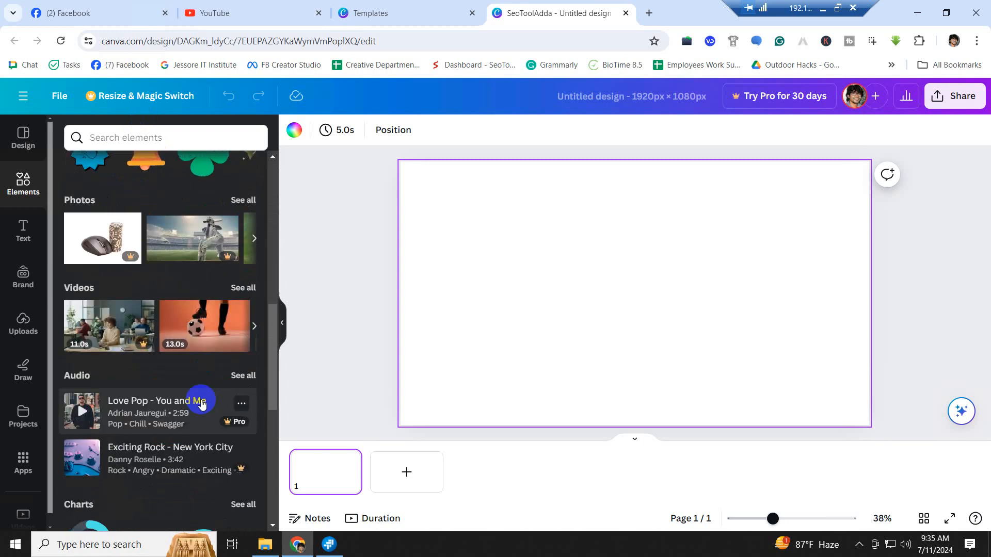
scroll(180, 367, up, 5)
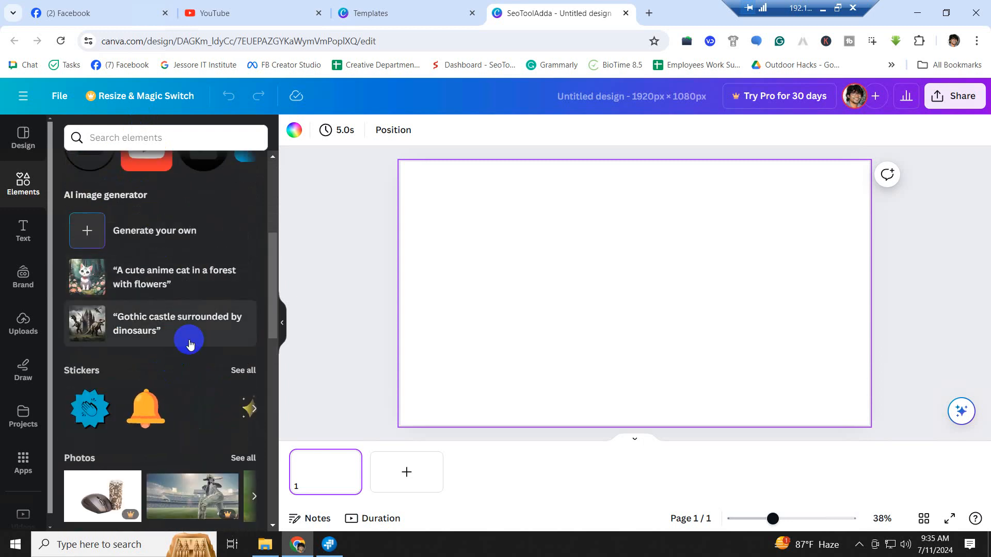
scroll(191, 344, up, 3)
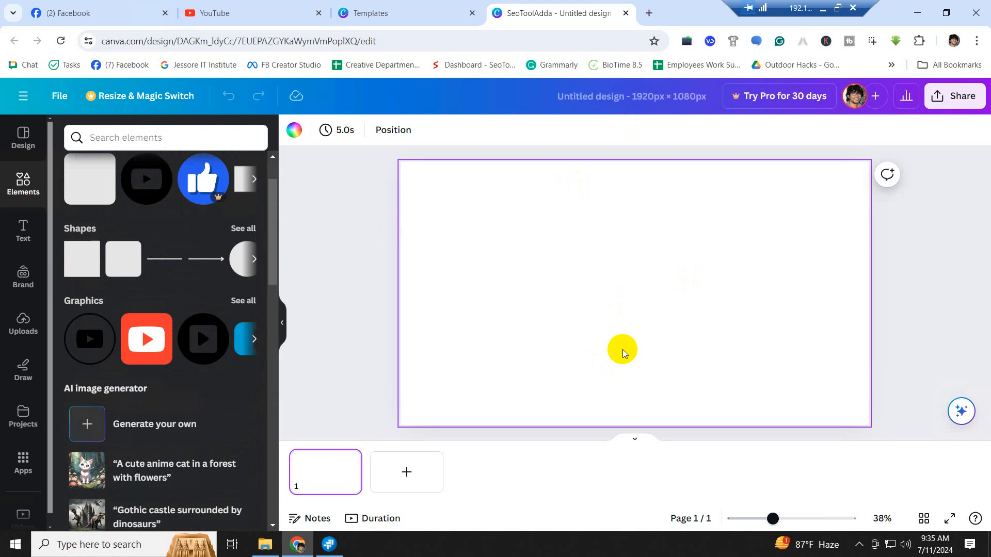
- Open the Text panel and browse font combinations such as SALE, We're Hiring and Glamping
click(28, 238)
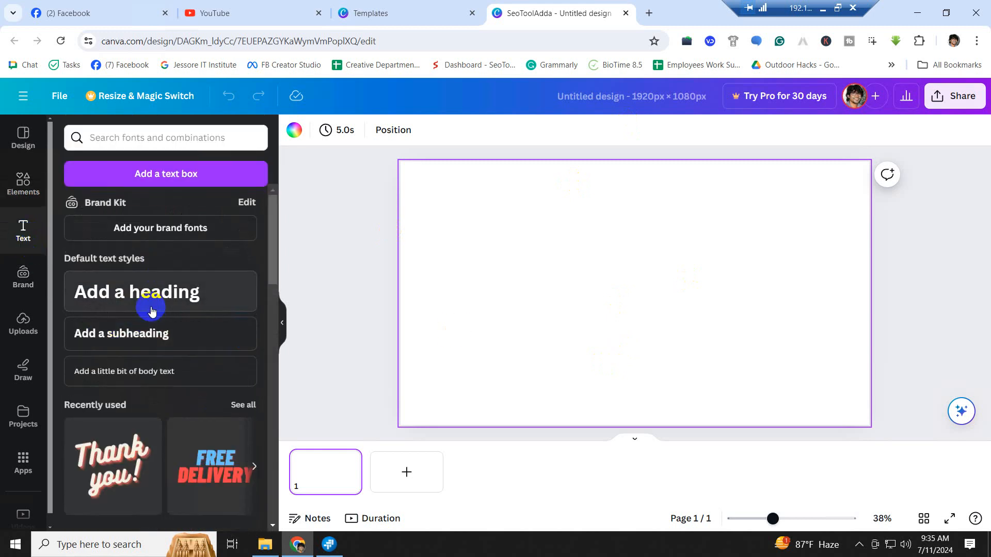
scroll(155, 325, down, 2)
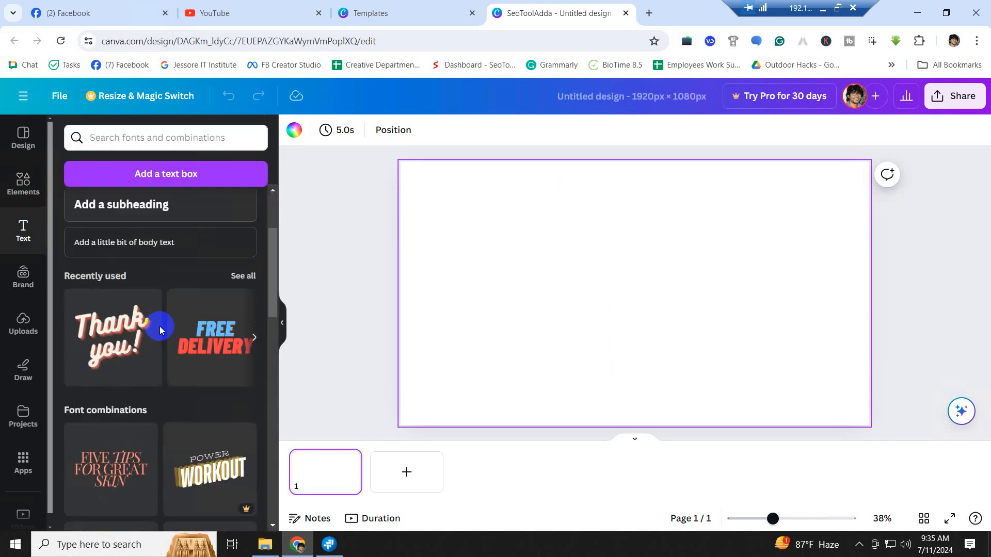
scroll(212, 382, down, 2)
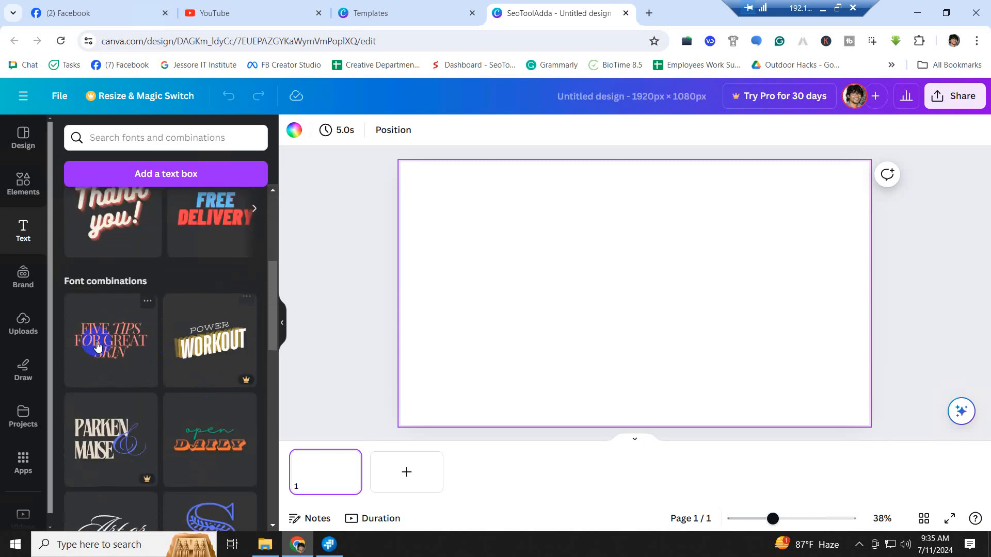
scroll(102, 441, down, 2)
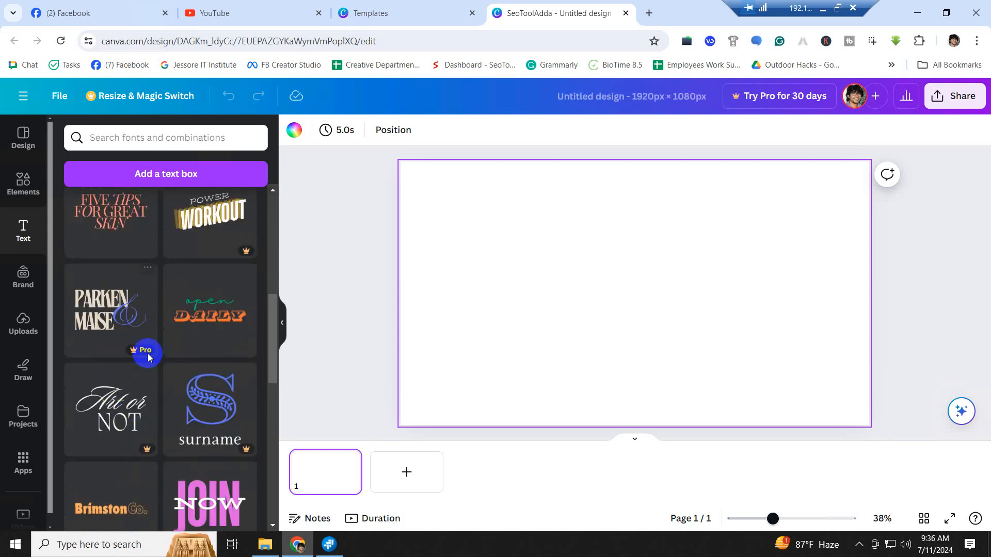
scroll(222, 433, down, 4)
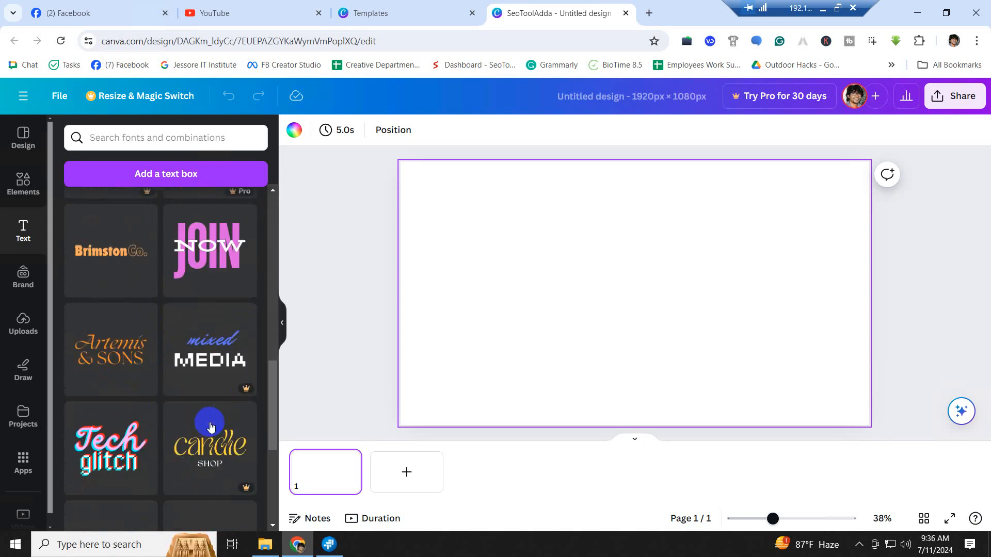
scroll(109, 346, down, 5)
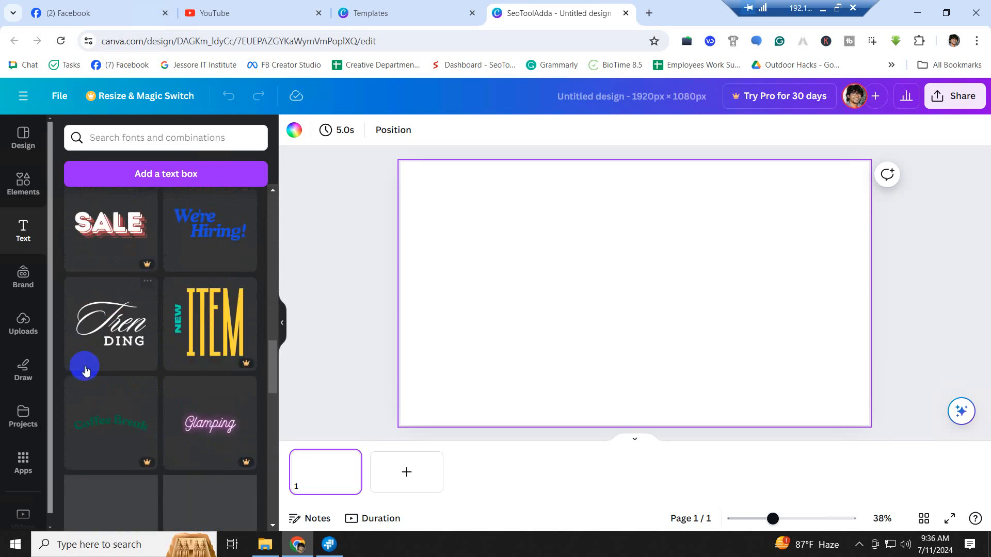
scroll(101, 361, down, 2)
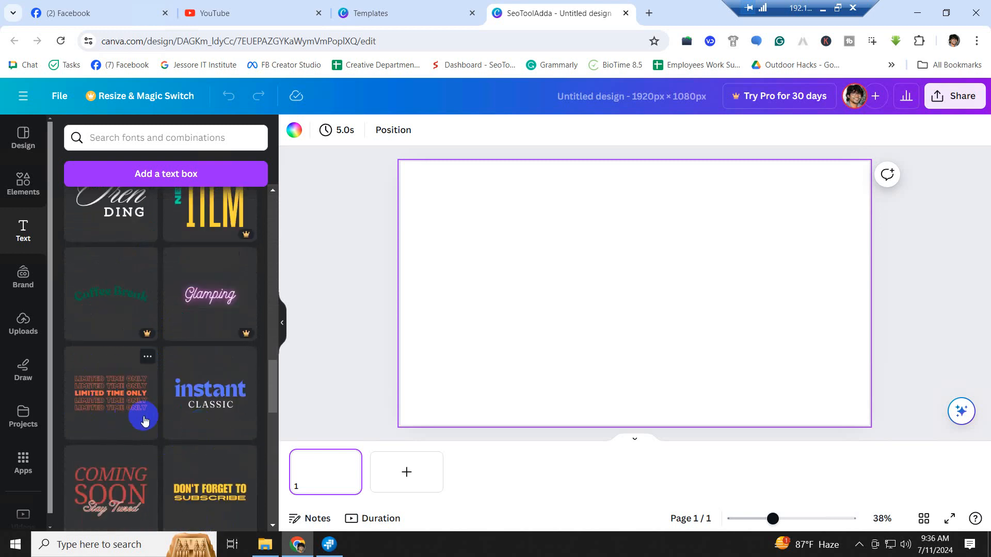
scroll(136, 406, up, 2)
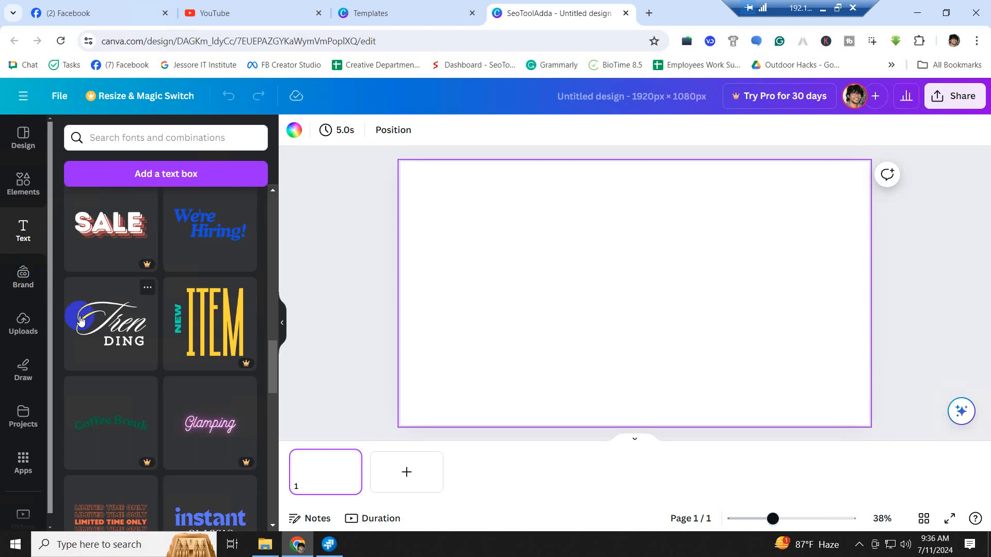
- Open the Brand panel and scroll through its Colors, Fonts, Brand voice, Photos, Graphics and Icons sections
click(25, 280)
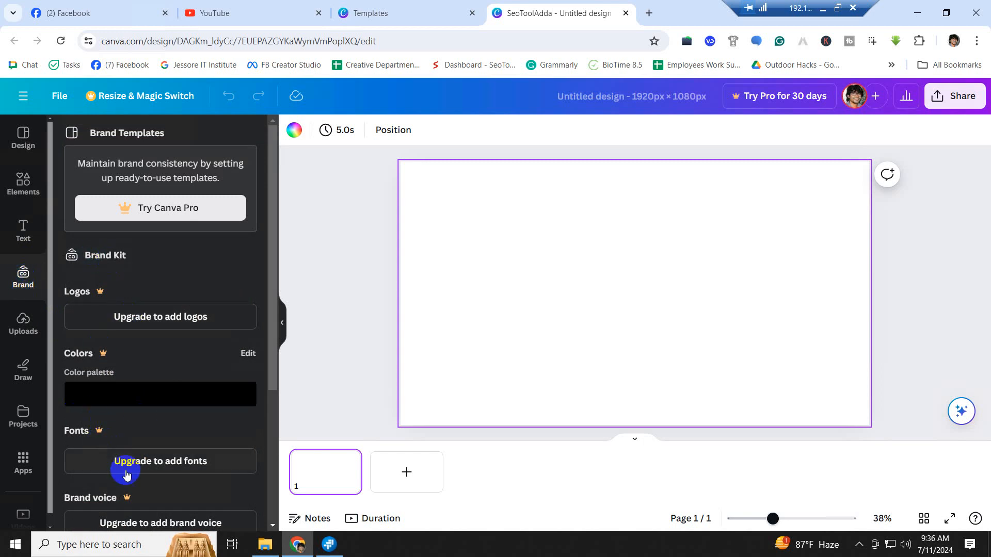
scroll(164, 331, down, 3)
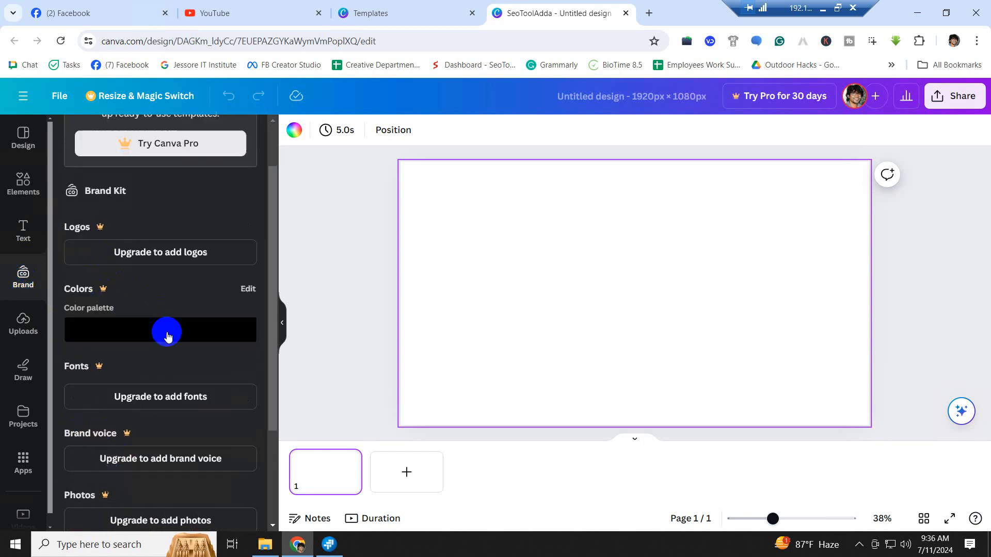
scroll(158, 449, down, 2)
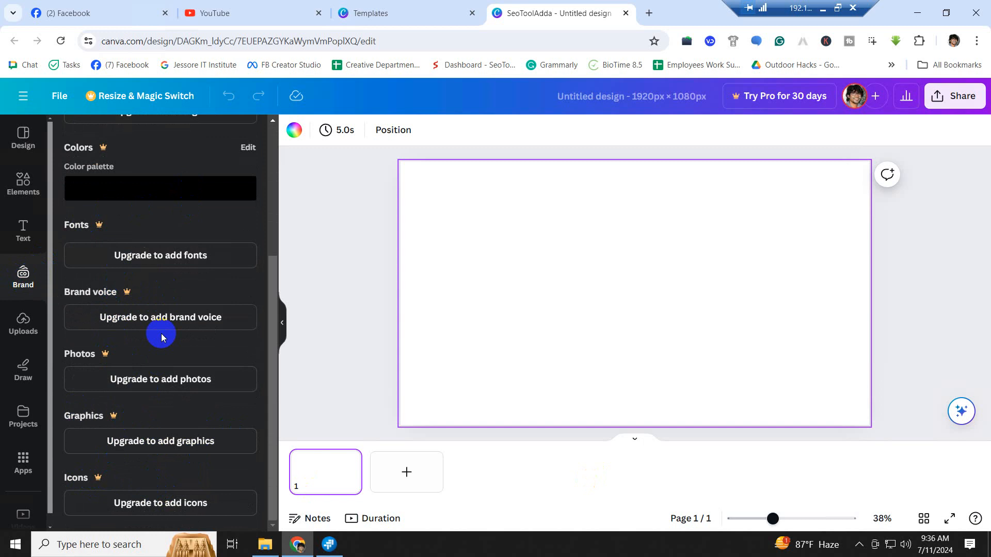
- Browse the uploaded images in the Uploads panel
click(24, 326)
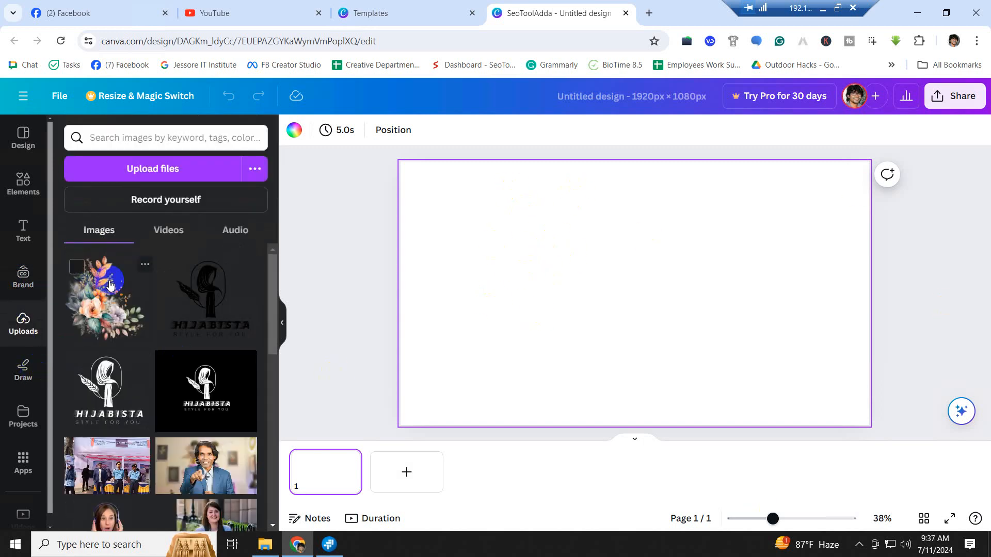
scroll(133, 442, down, 3)
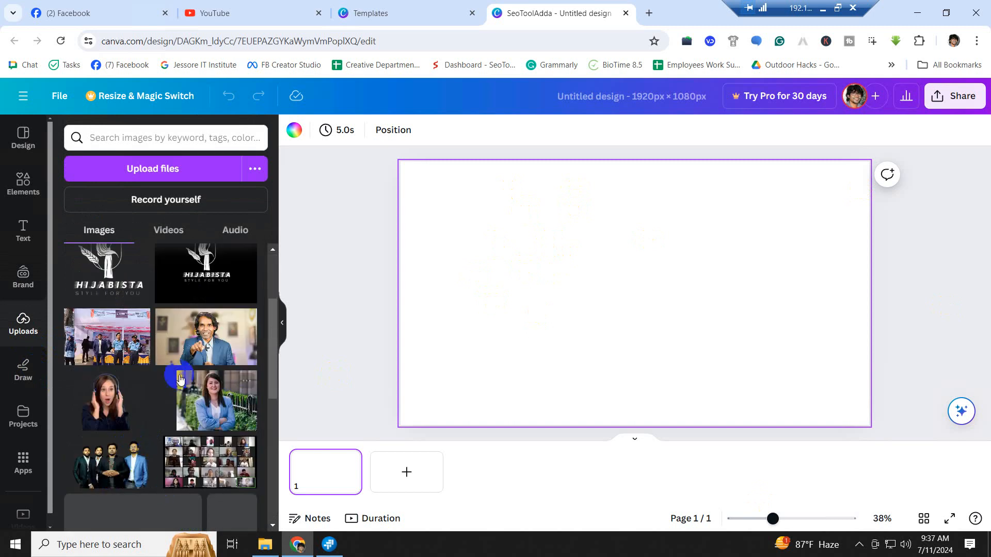
scroll(206, 309, up, 3)
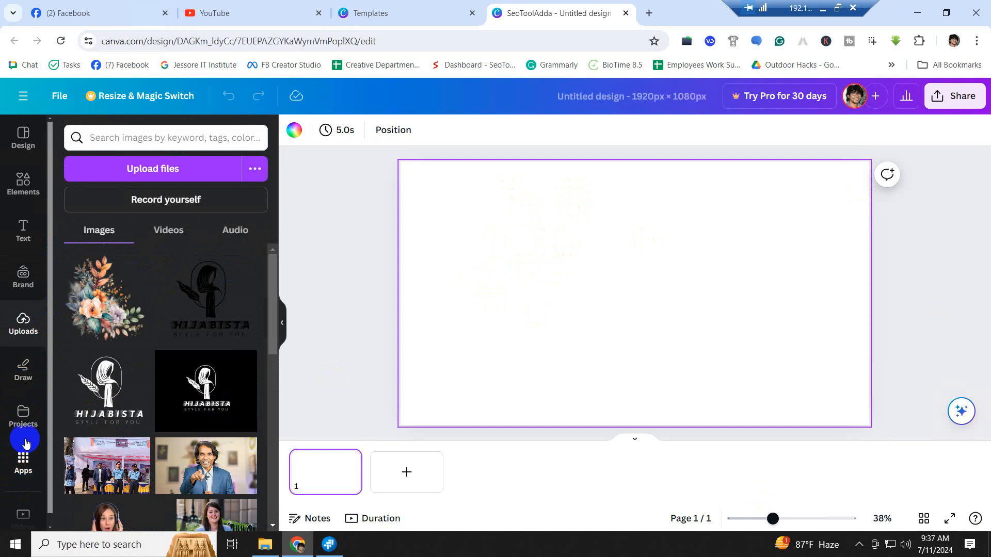
- Pick the Draw eraser, then list saved designs like Peach Orange Cream YouTube Banner in Projects
click(24, 380)
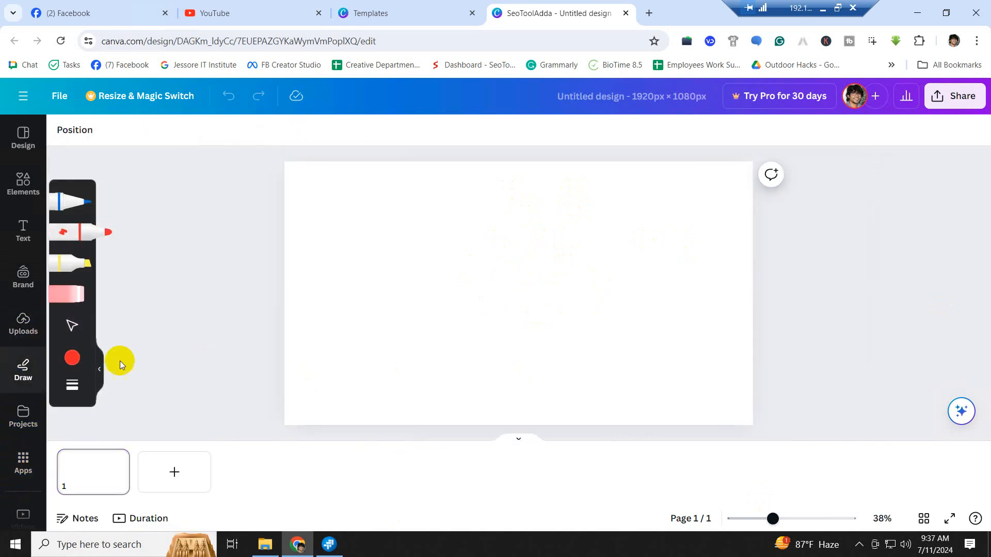
click(88, 283)
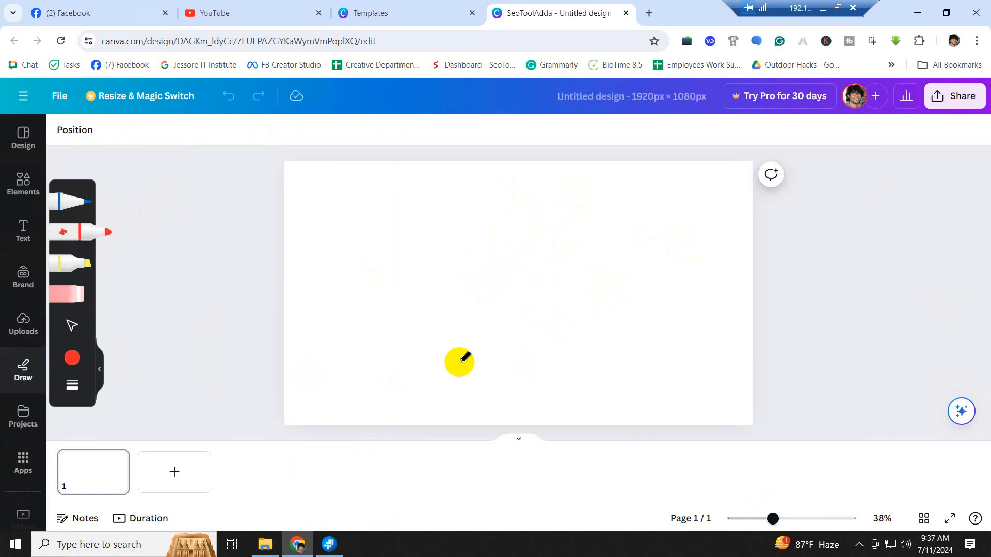
click(27, 419)
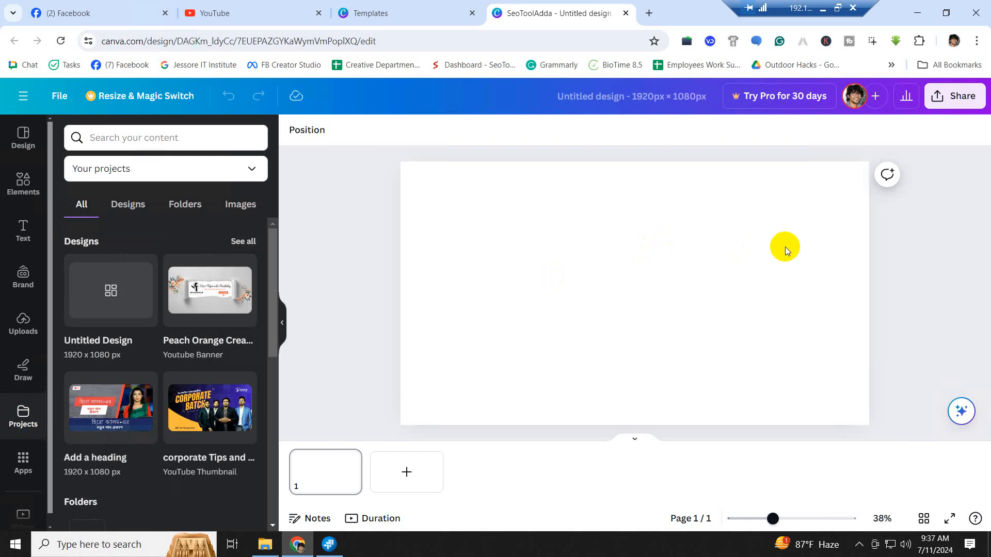
- Show the Design templates such as Weekly Gantt Chart, Strategic Plan and Brand Mood Board
click(10, 246)
click(22, 135)
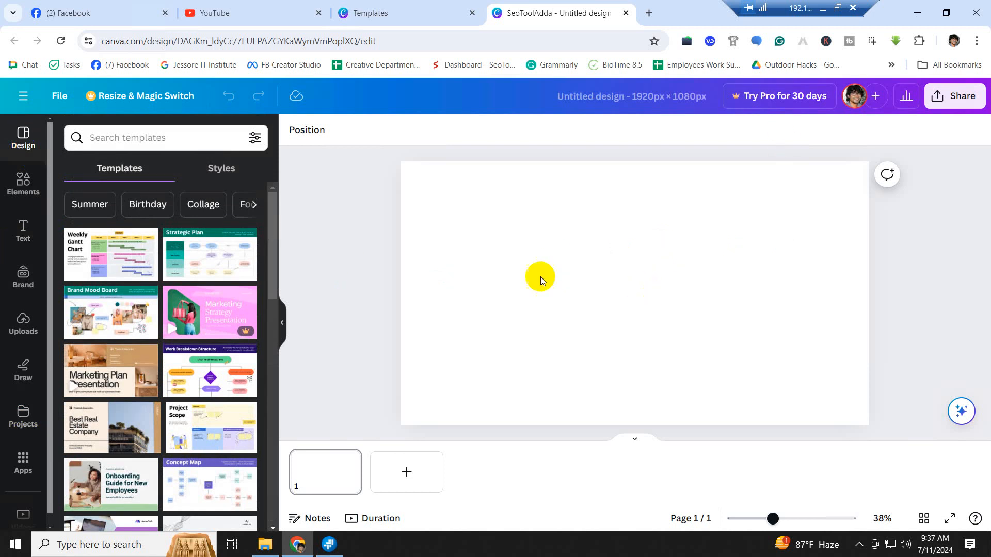
- Search templates for 'video editing' and scroll results like Cinematic Tutorial and Video Editing Tutorial
click(119, 132)
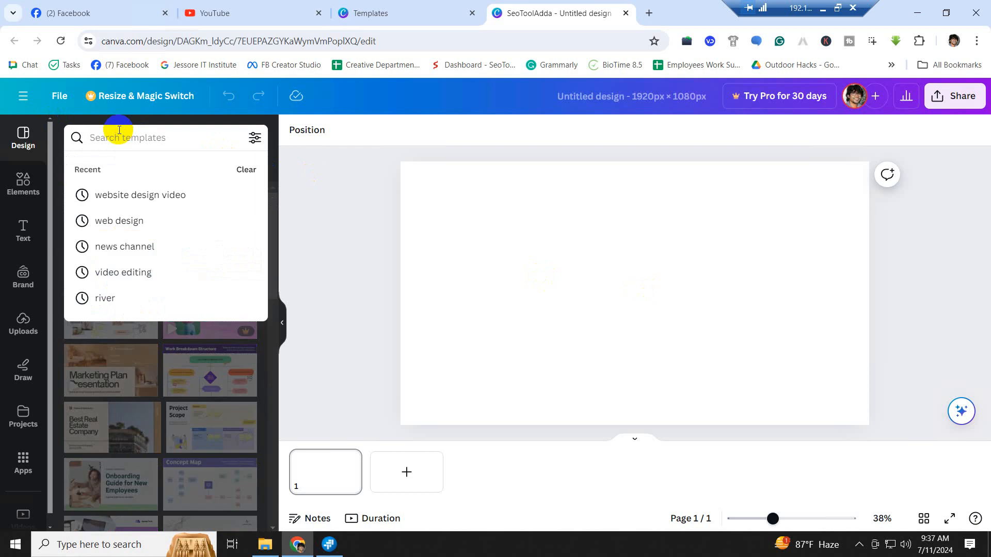
click(257, 168)
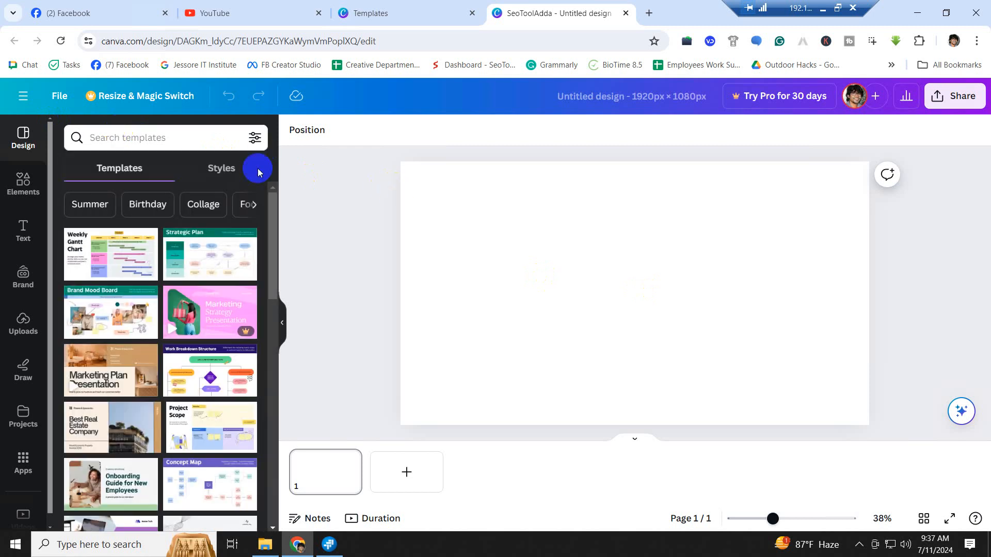
click(118, 138)
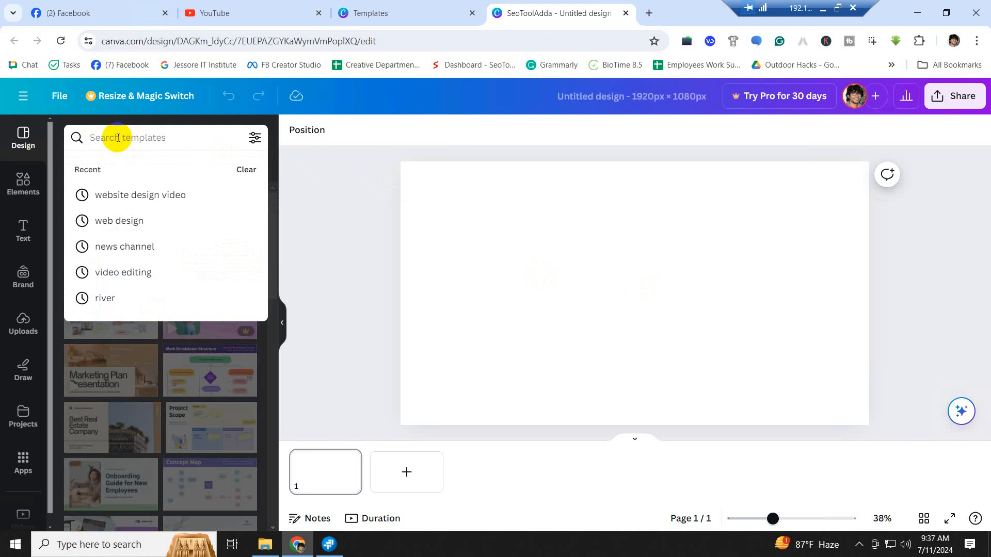
text(video)
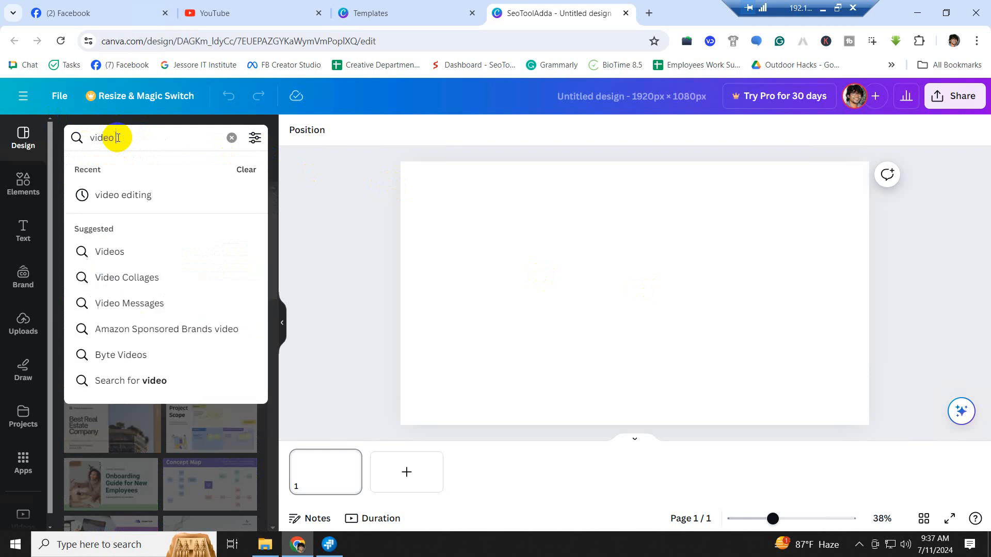
text( editing)
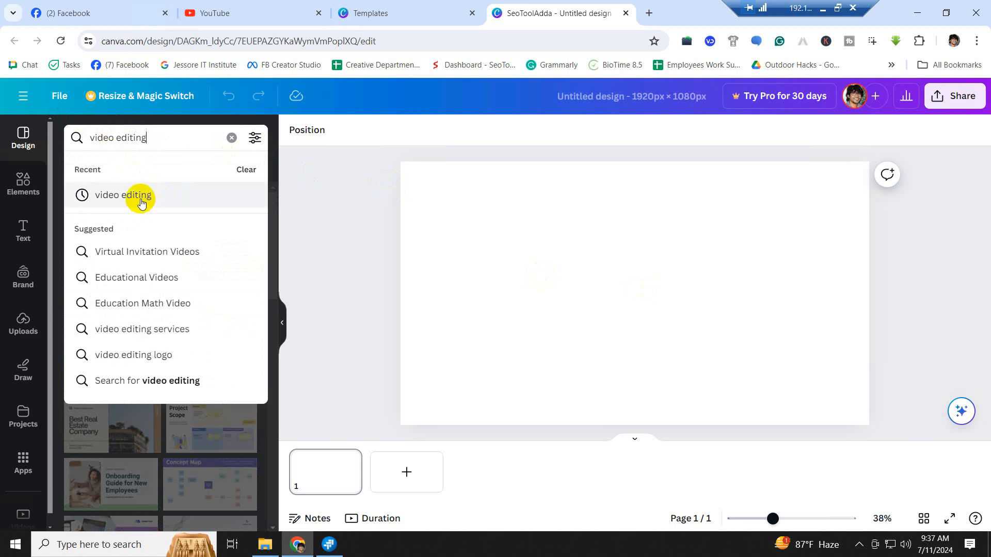
click(141, 201)
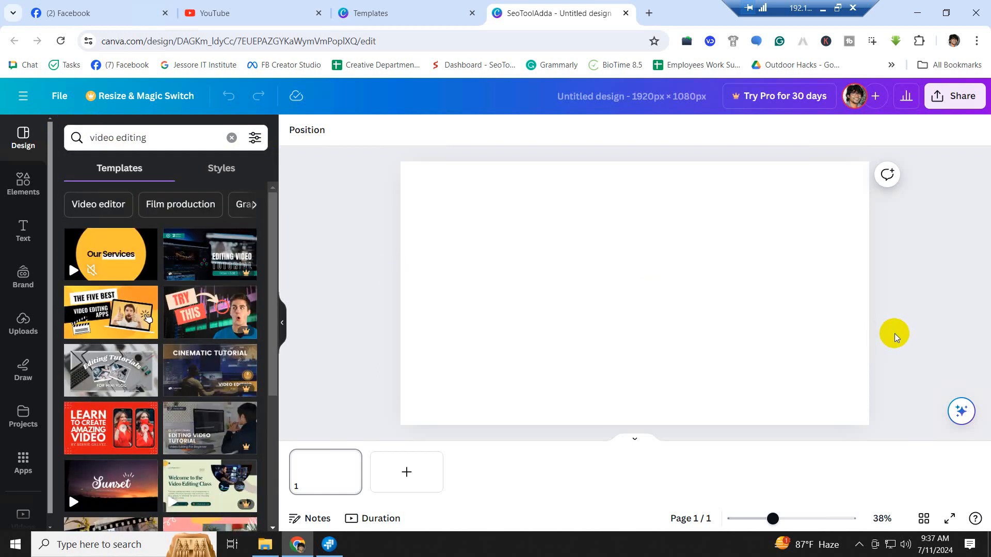
scroll(206, 319, down, 1)
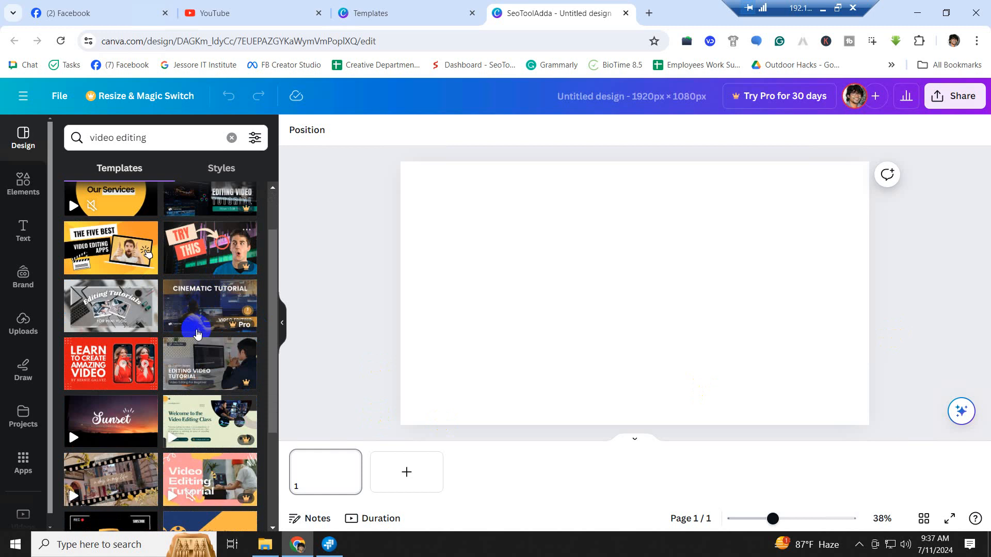
scroll(211, 297, down, 2)
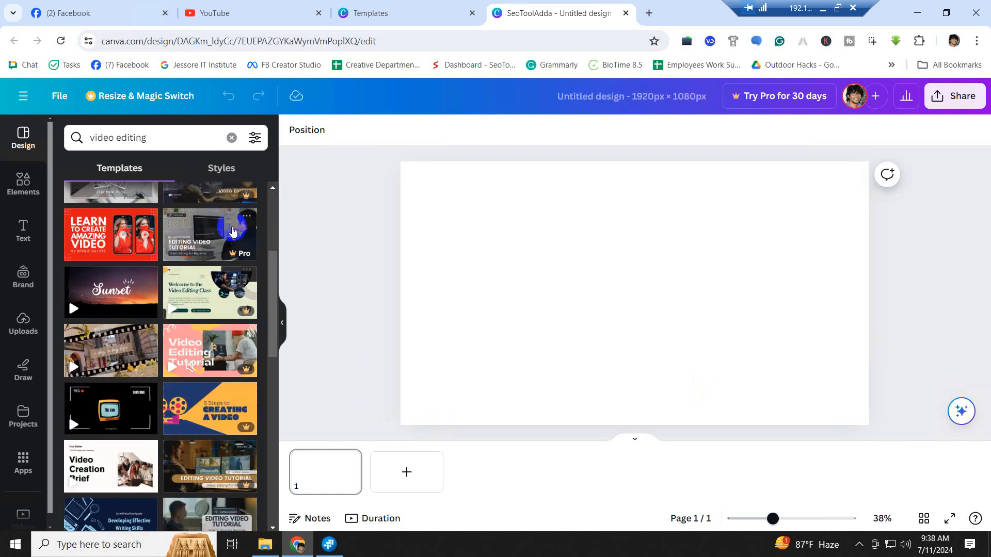
scroll(226, 408, down, 3)
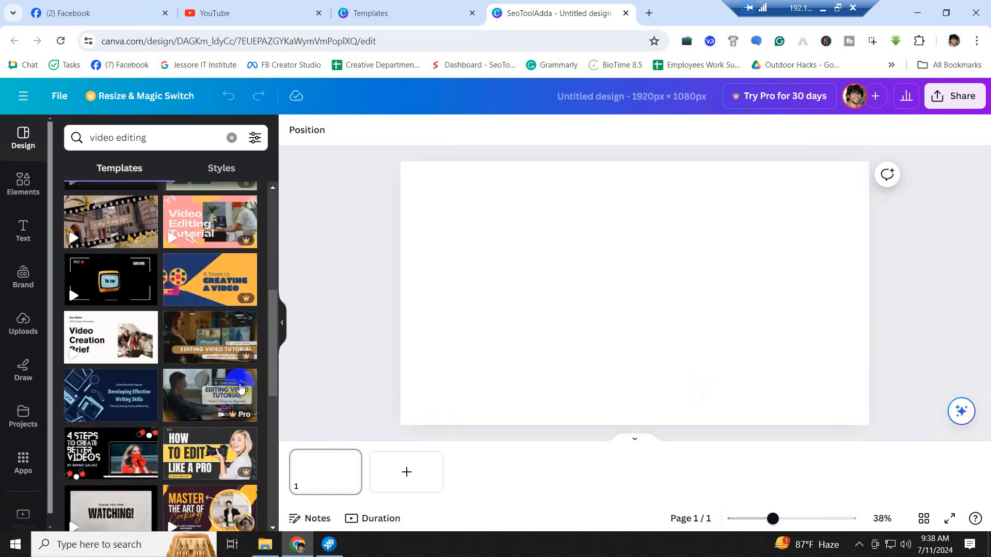
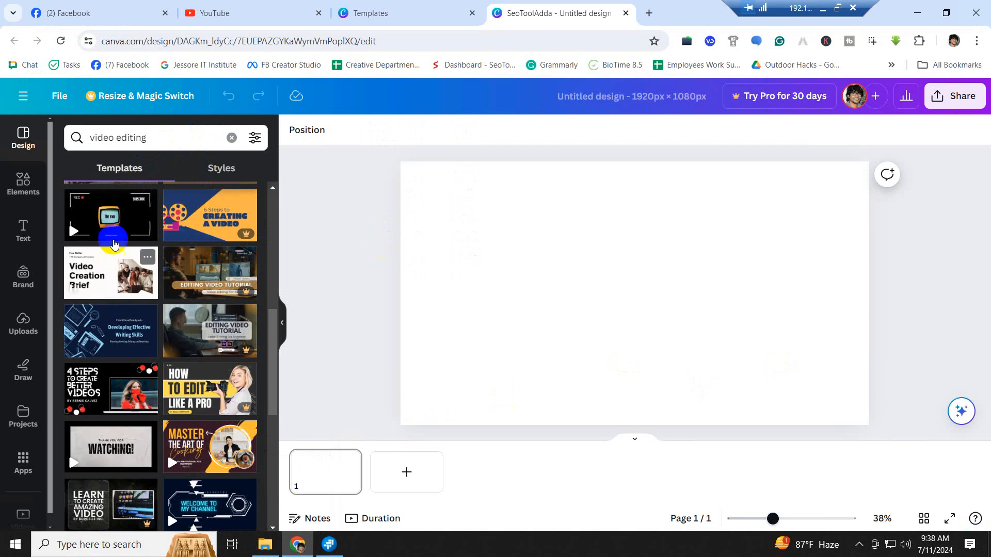
- Browse the video editing results and apply the '4 Steps to Create Better Videos' template
scroll(117, 295, down, 5)
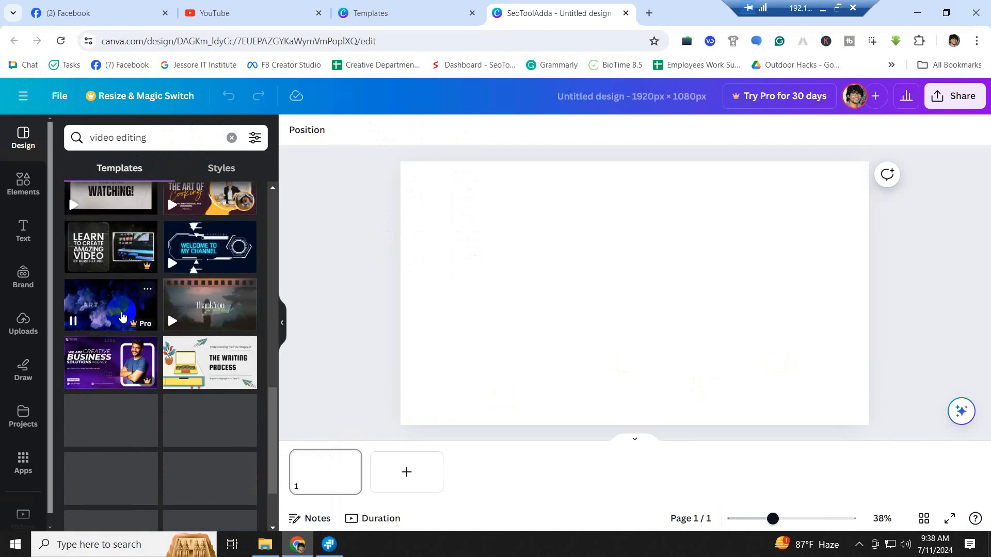
scroll(122, 316, down, 4)
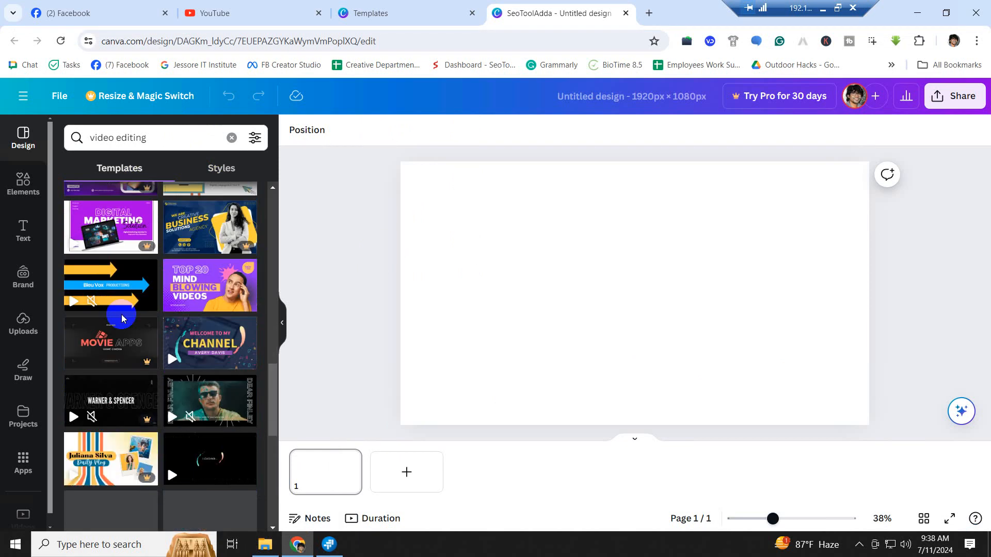
scroll(123, 318, down, 8)
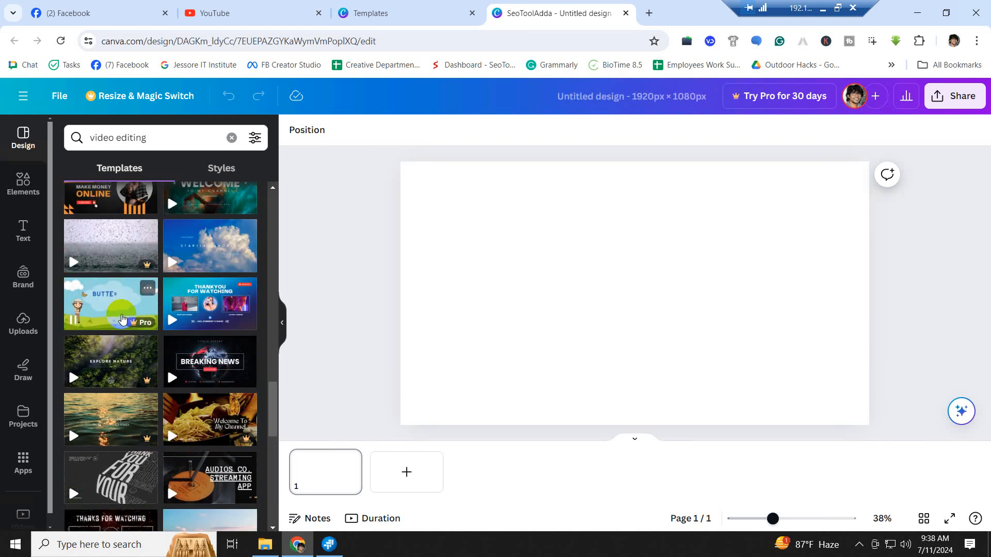
scroll(122, 314, down, 7)
scroll(122, 315, up, 20)
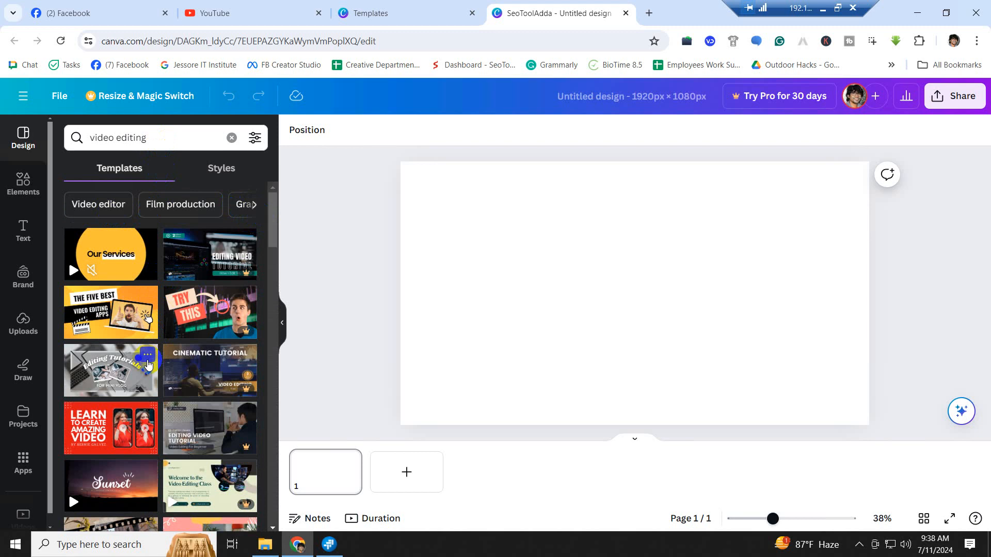
scroll(146, 361, down, 3)
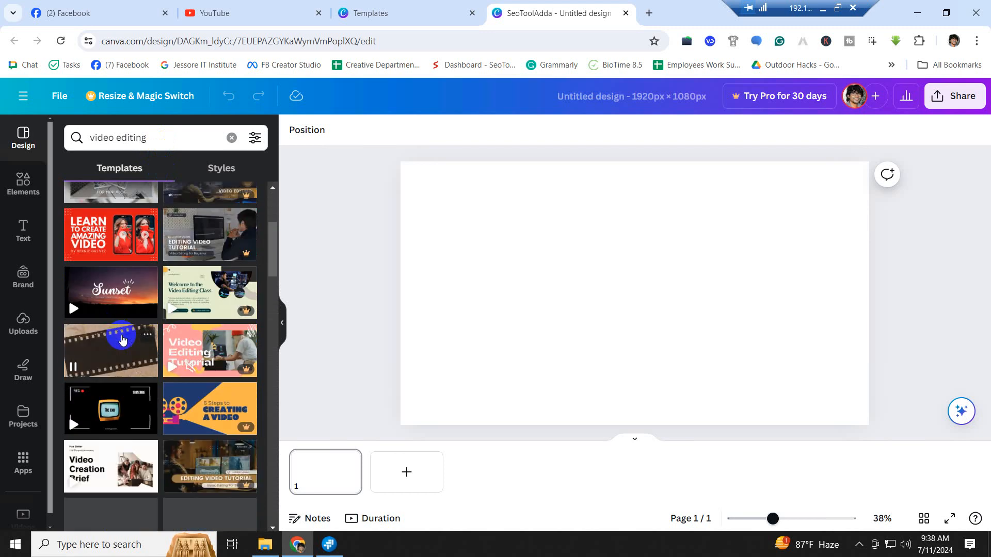
scroll(139, 356, down, 3)
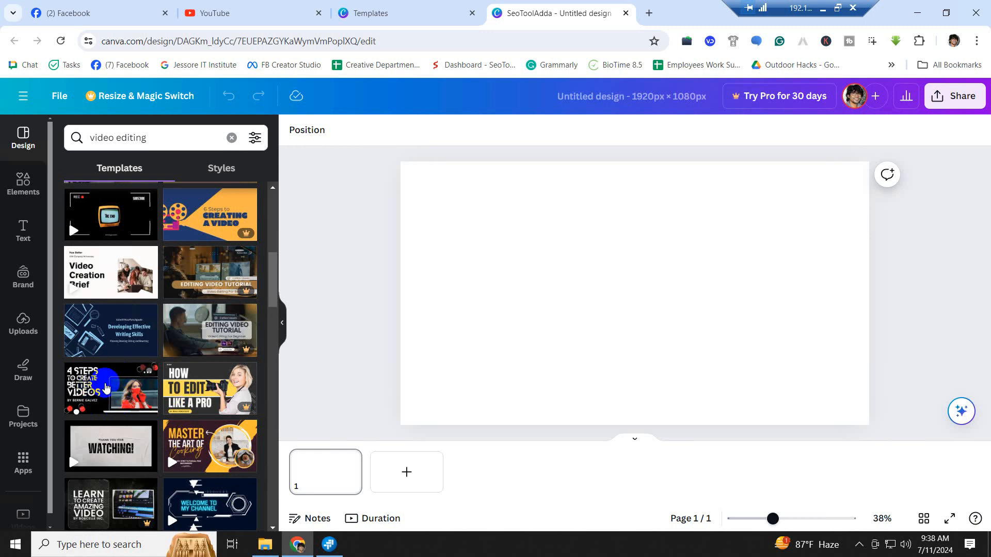
click(105, 387)
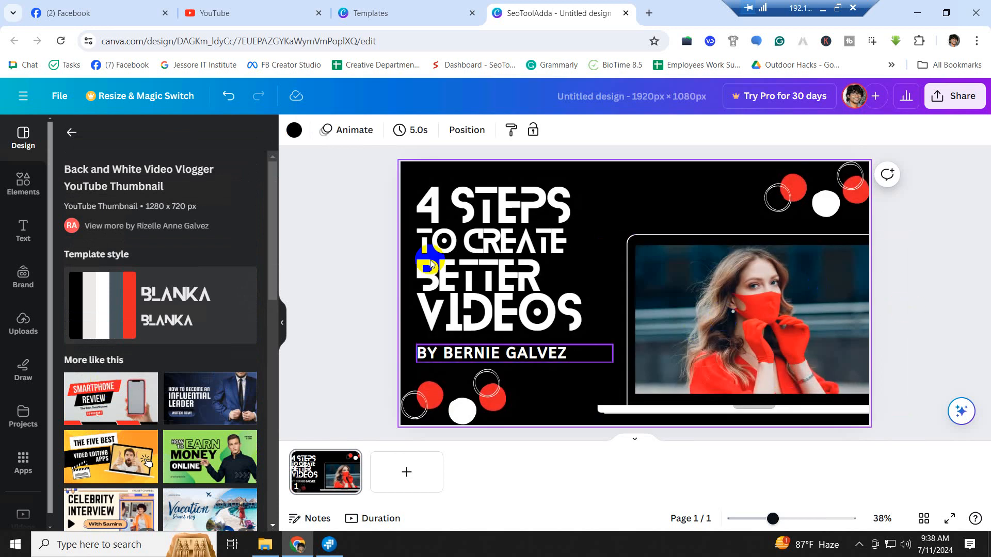
- Delete all the template's elements, leaving a black page, and return to the template results
drag(338, 153, 922, 454)
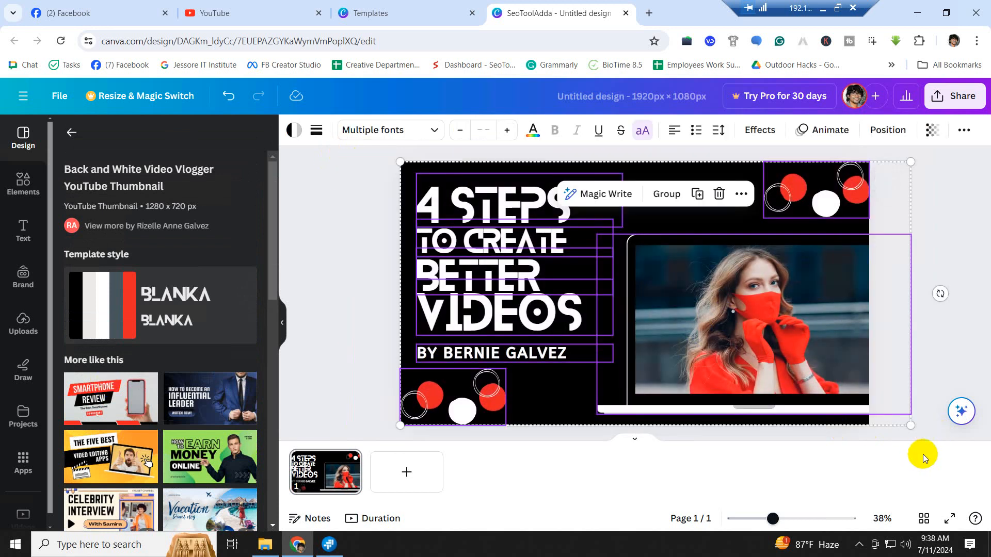
key(Delete)
scroll(214, 392, down, 1)
scroll(213, 392, down, 1)
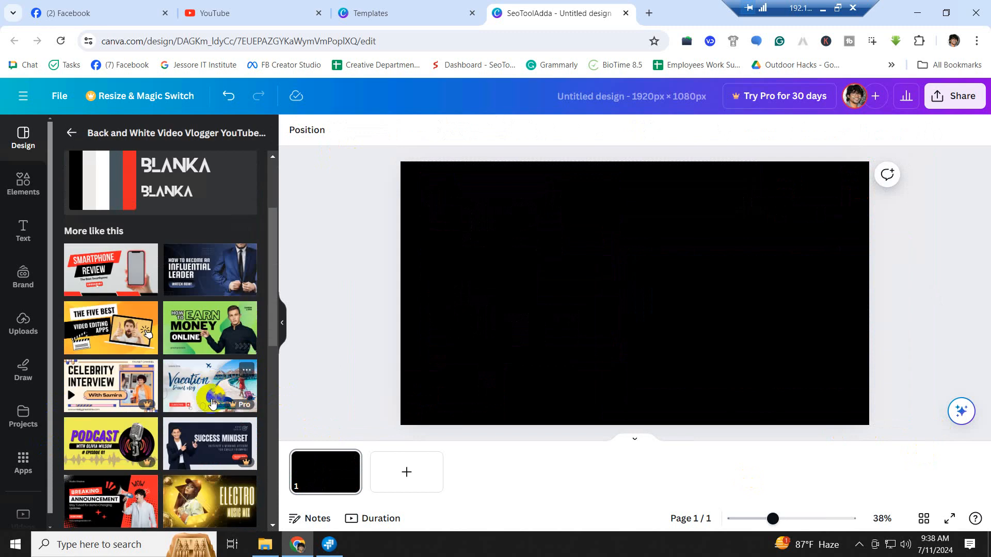
scroll(119, 361, down, 2)
scroll(119, 362, down, 5)
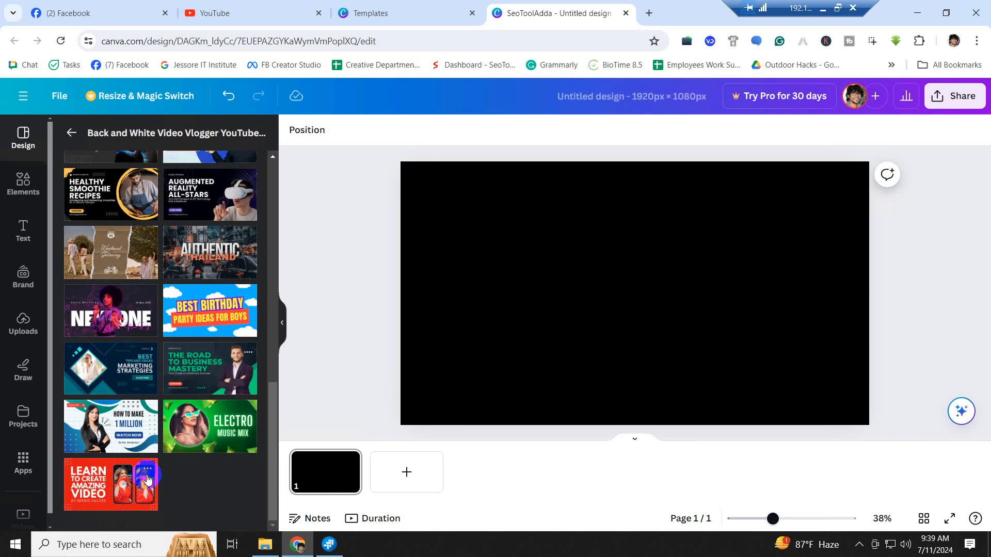
scroll(126, 473, up, 12)
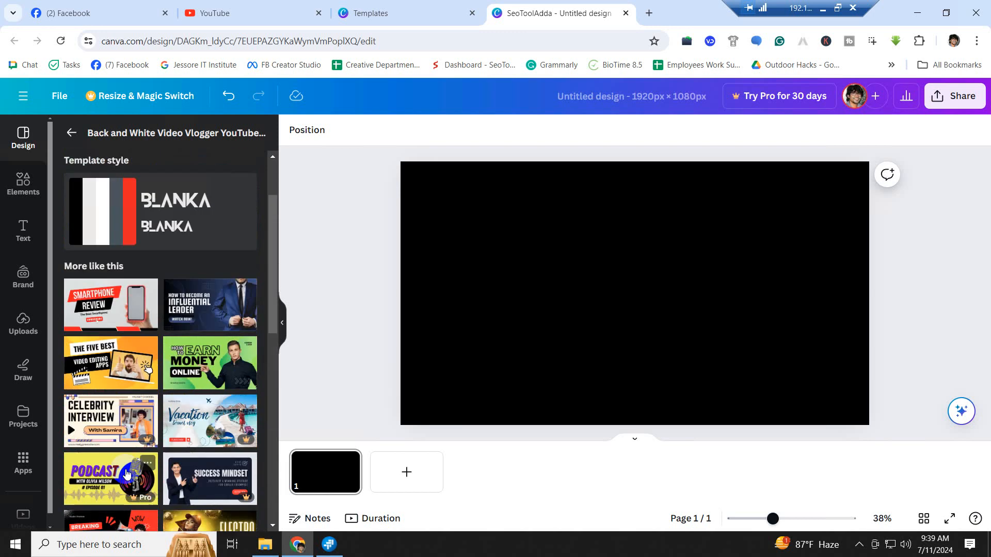
click(136, 133)
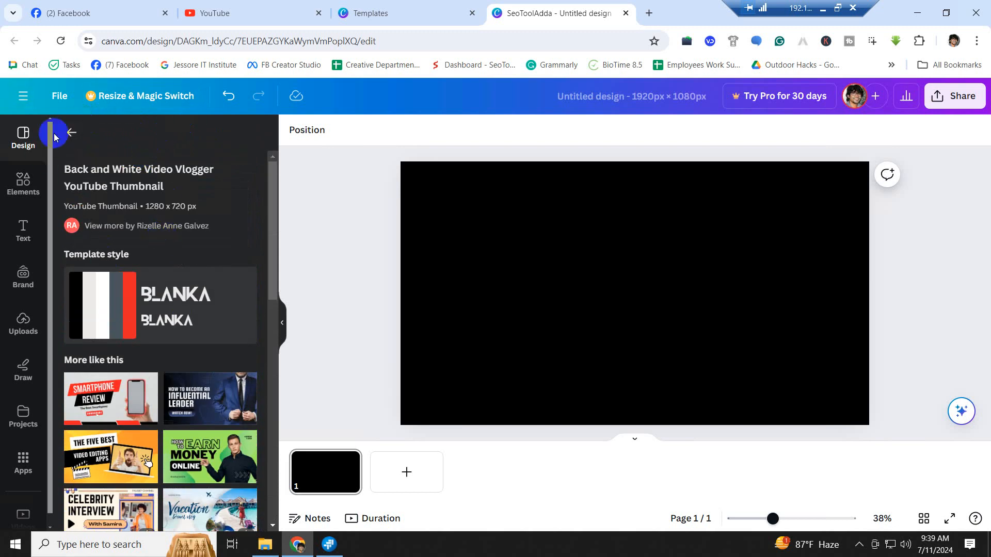
click(70, 132)
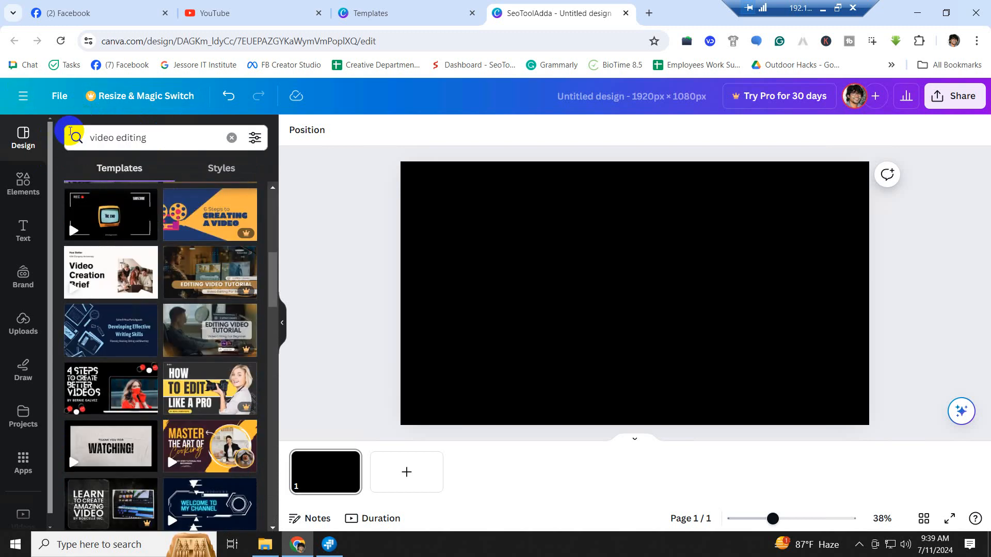
- Search templates for 'video editing premiere pro' and scroll through the results
click(164, 143)
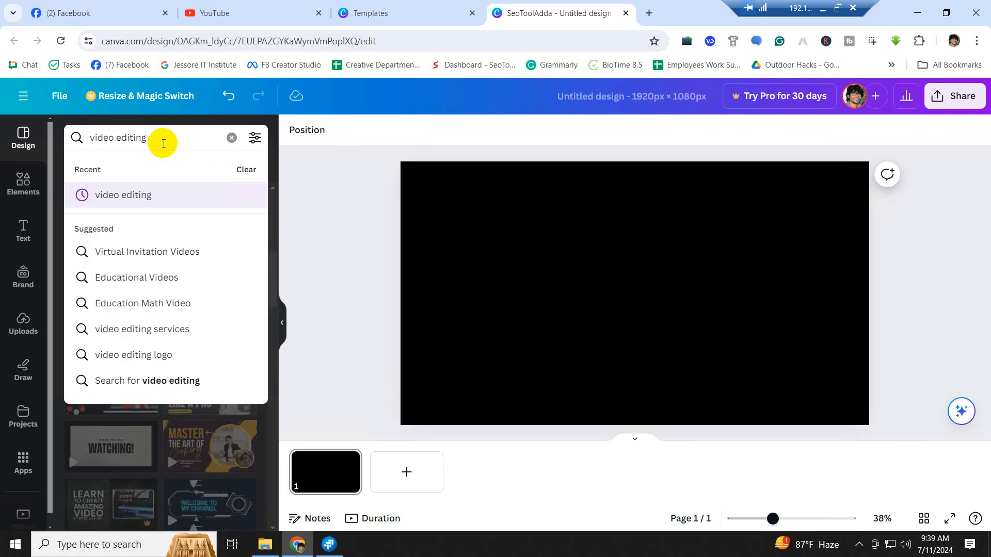
text(premi)
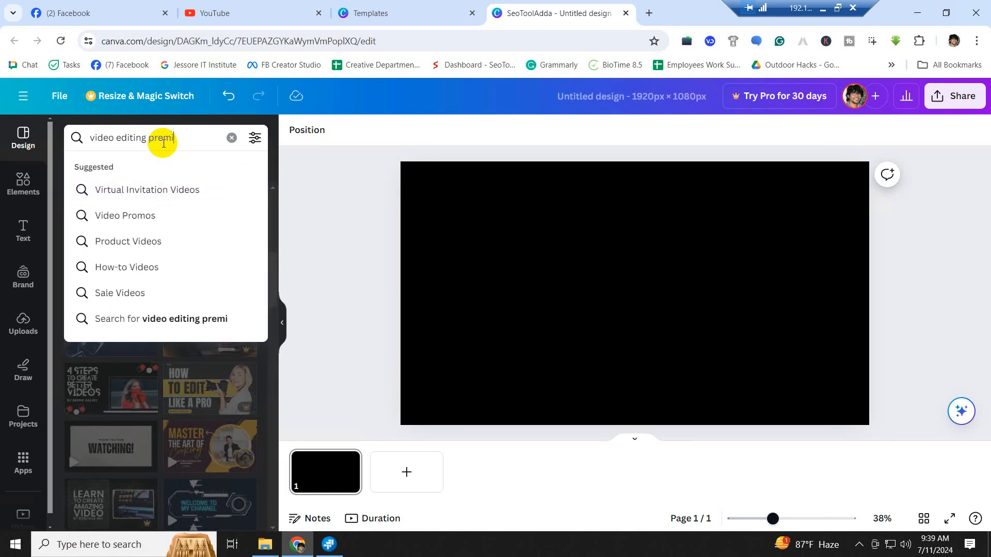
text(ere p)
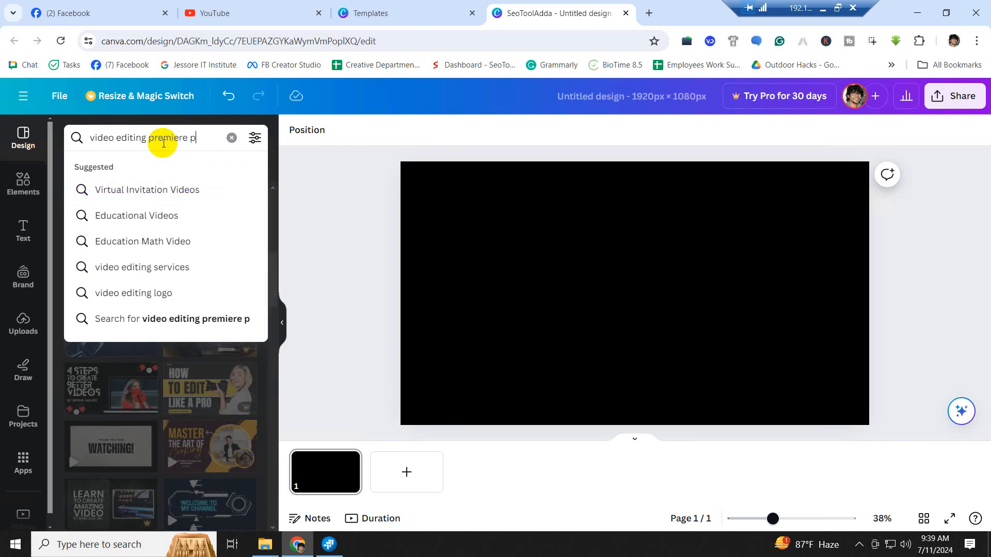
text(ro)
key(Return)
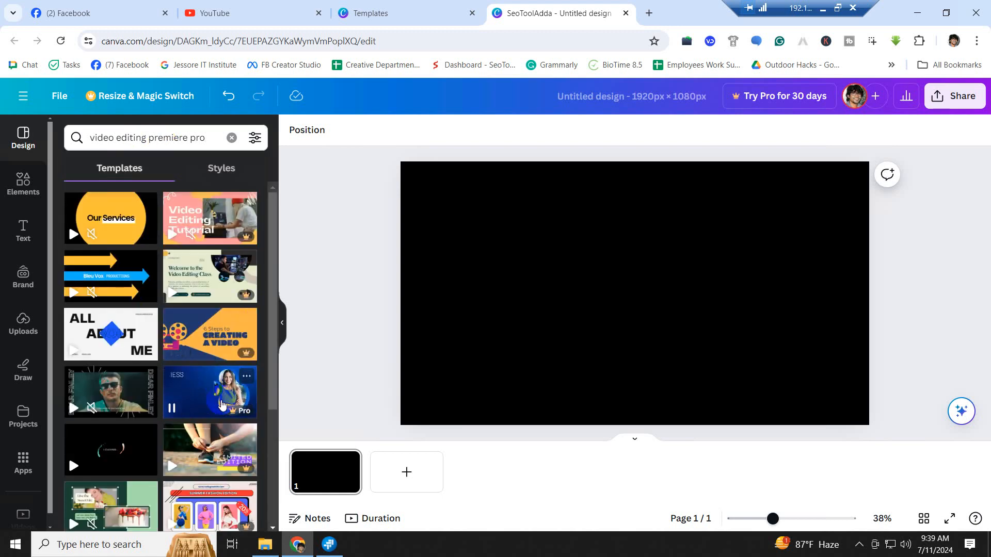
scroll(226, 376, down, 2)
scroll(225, 392, up, 2)
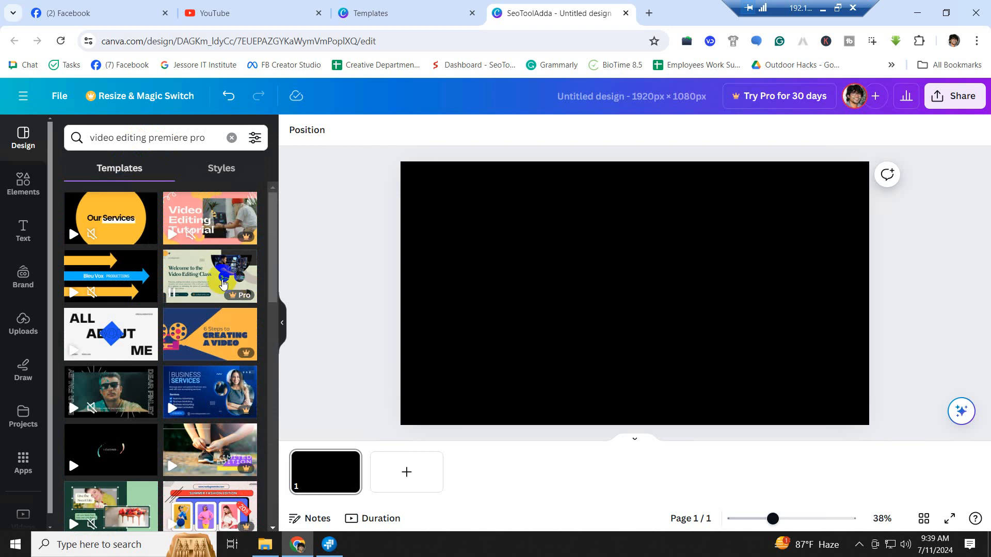
scroll(114, 459, down, 1)
scroll(114, 458, down, 1)
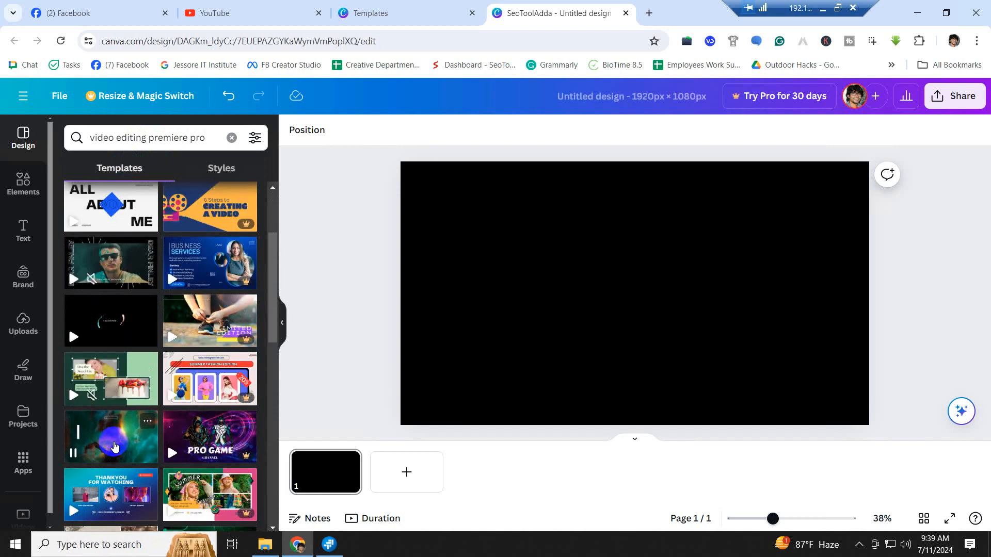
scroll(114, 444, down, 3)
scroll(117, 447, down, 3)
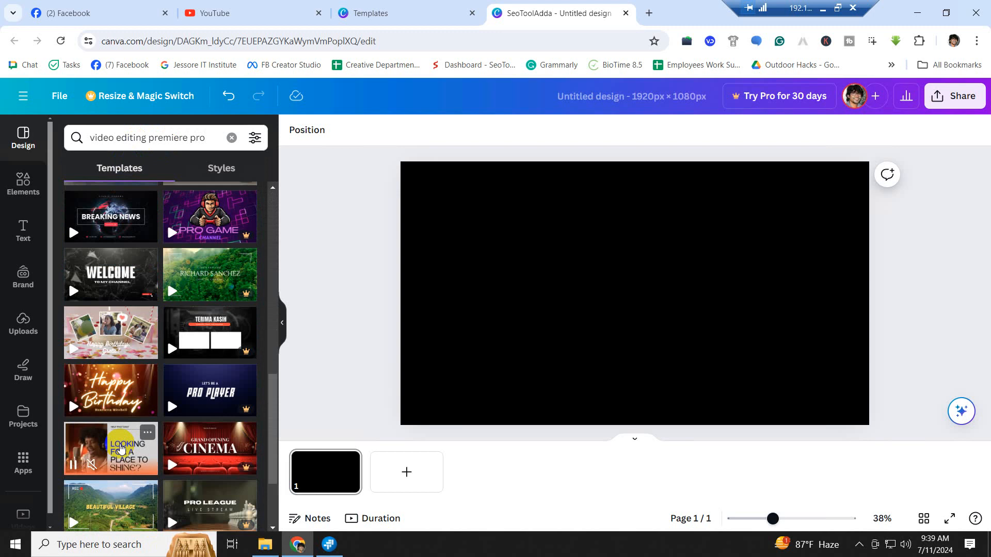
- Pause a template preview, finish browsing, and go to the Canva Templates home tab
click(114, 425)
scroll(114, 424, down, 6)
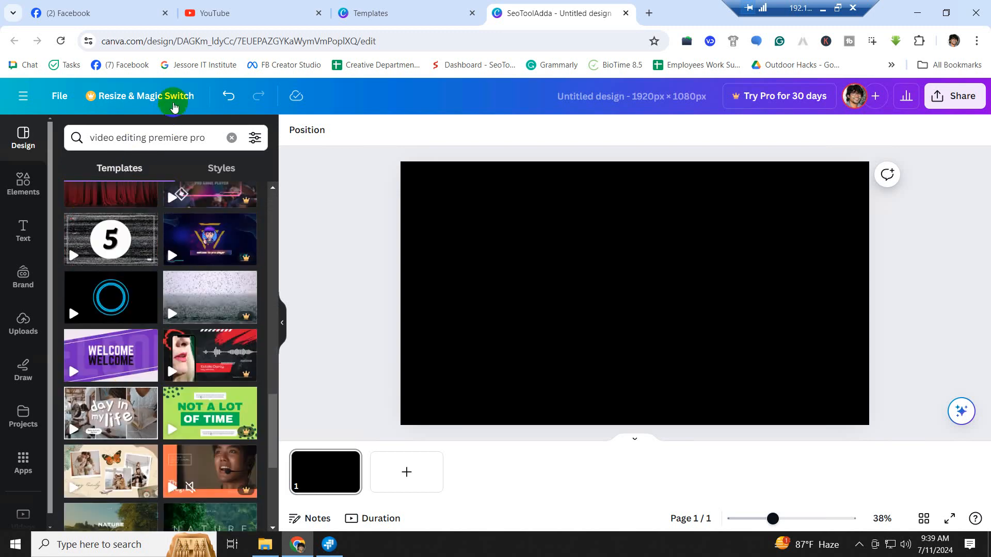
scroll(133, 376, down, 3)
scroll(133, 375, down, 3)
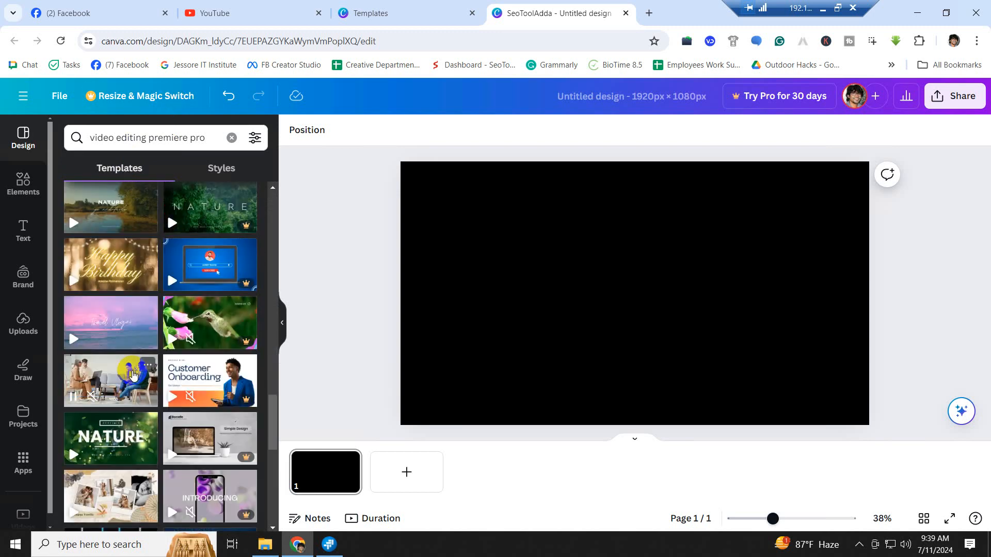
scroll(132, 376, down, 3)
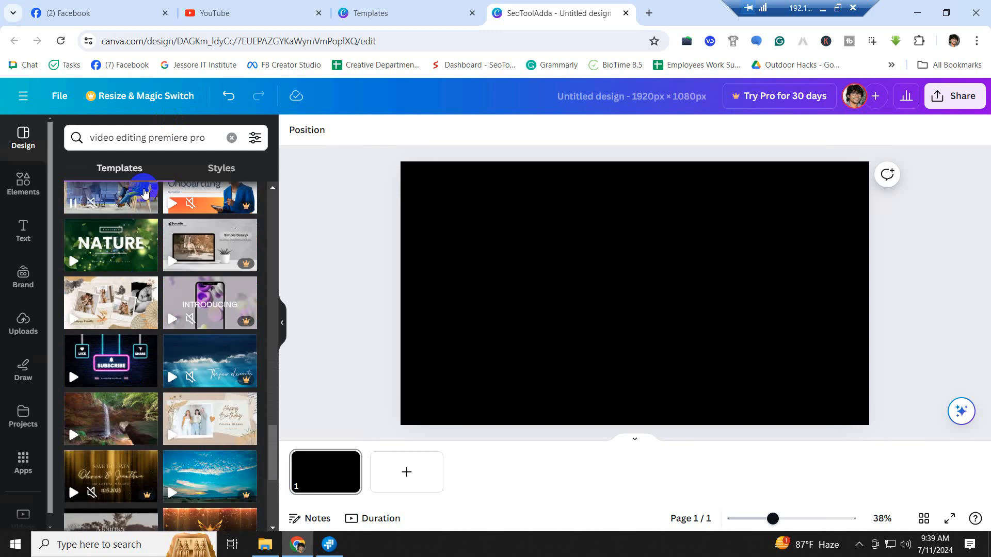
scroll(144, 191, up, 7)
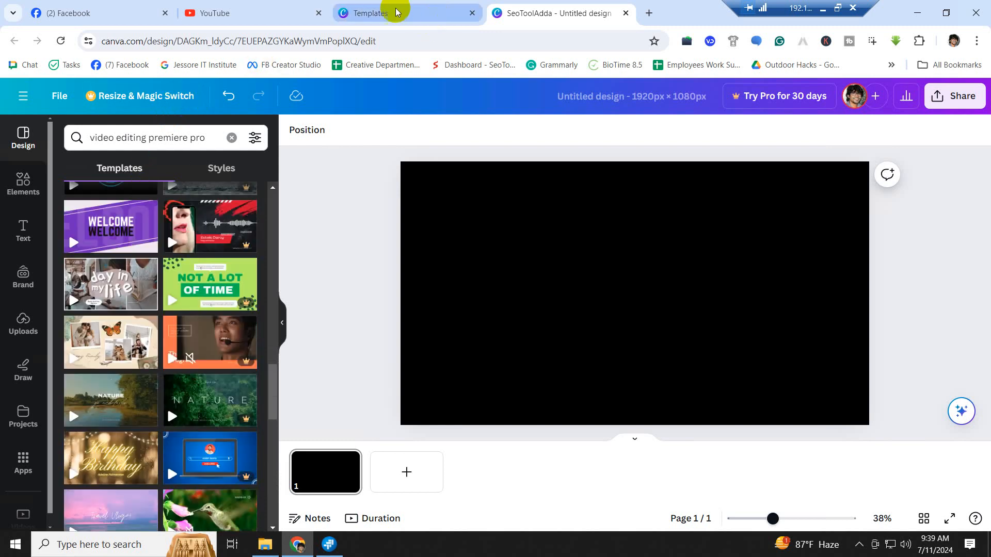
click(440, 14)
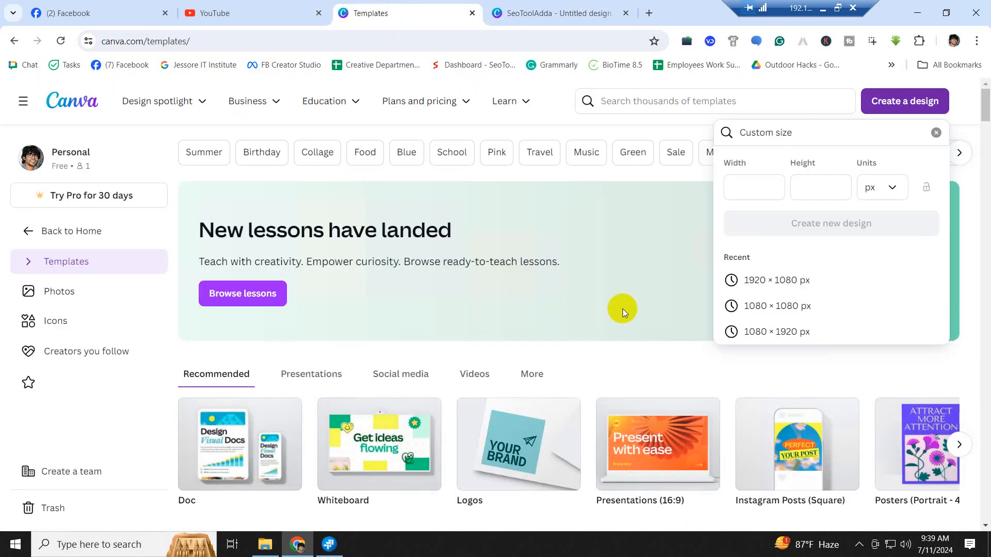
click(664, 99)
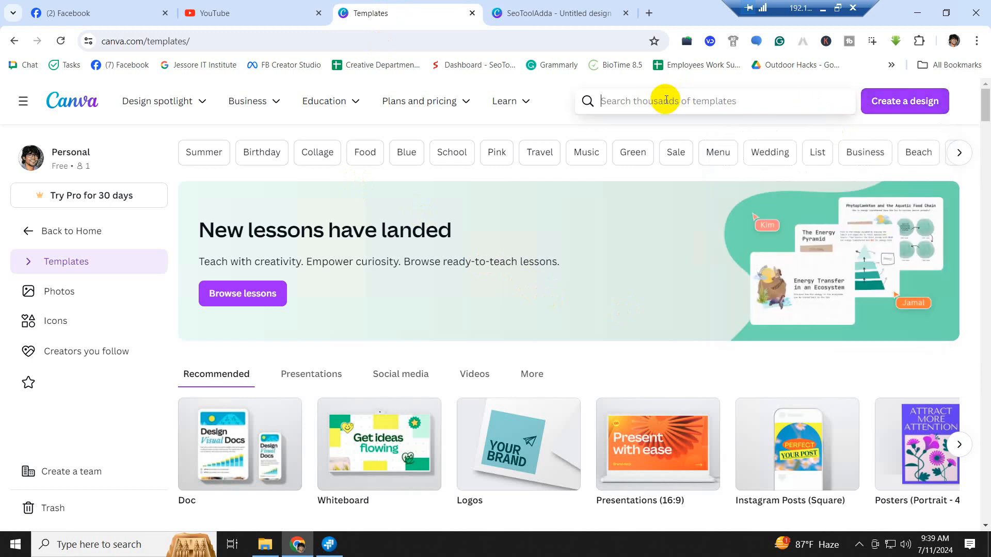
text(video edi)
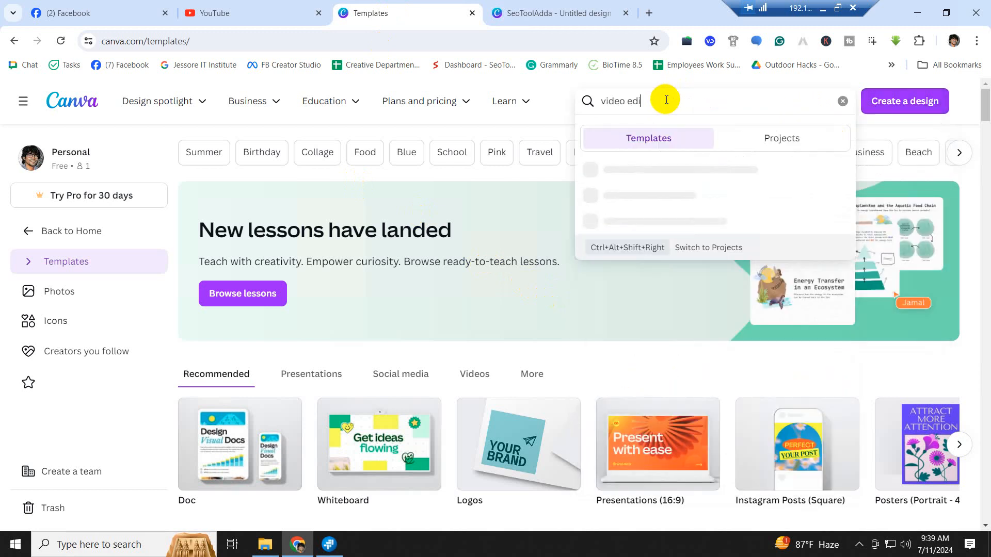
text(ting)
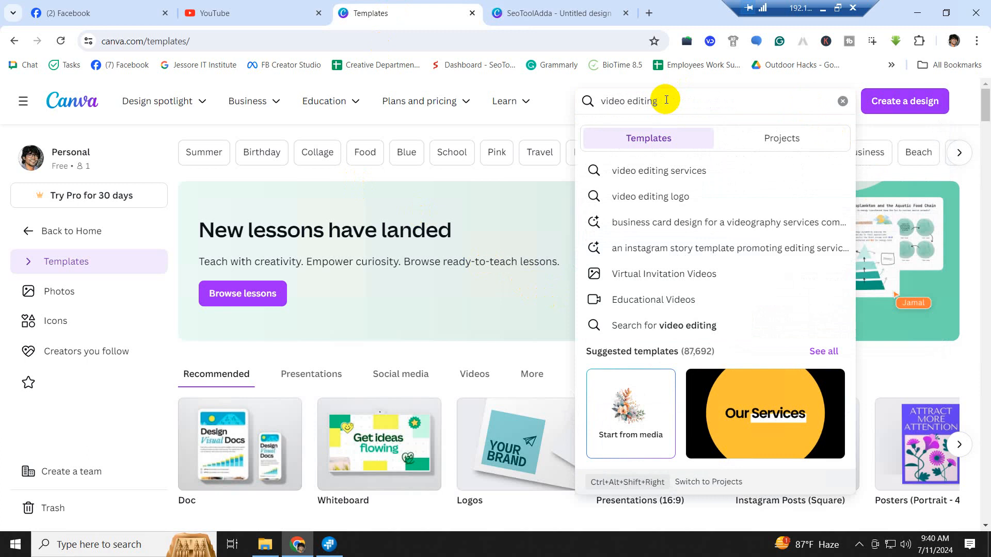
text(tem)
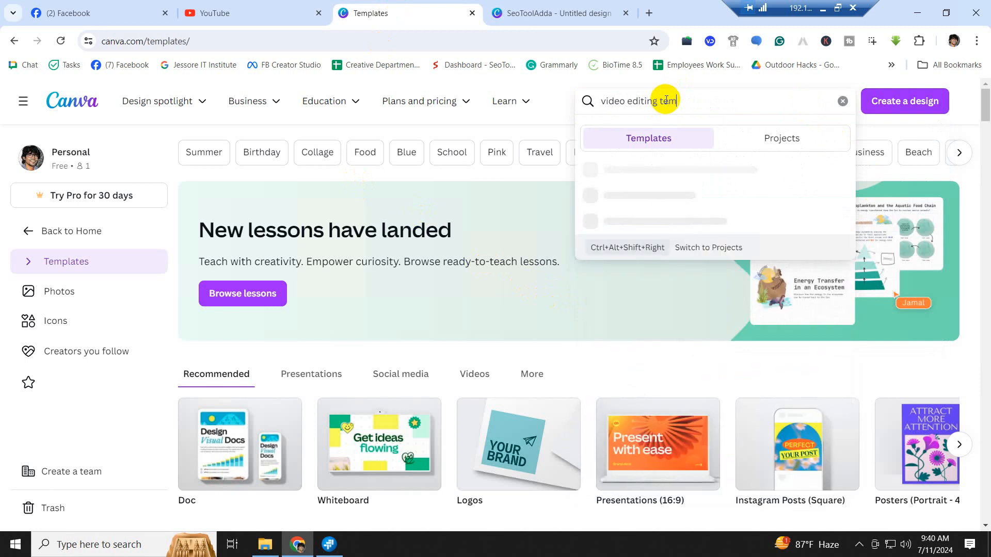
text(plete)
key(Return)
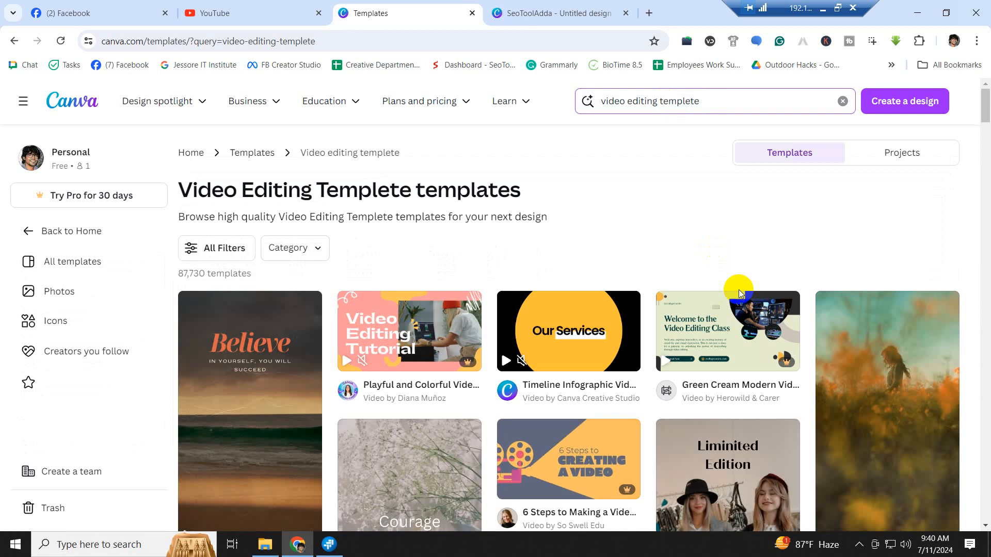
scroll(803, 322, down, 4)
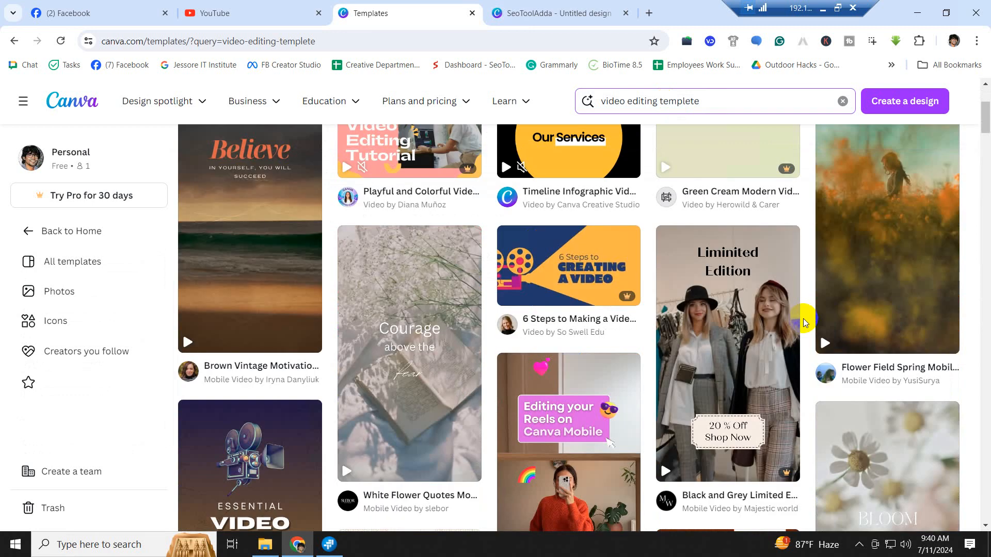
scroll(803, 322, down, 4)
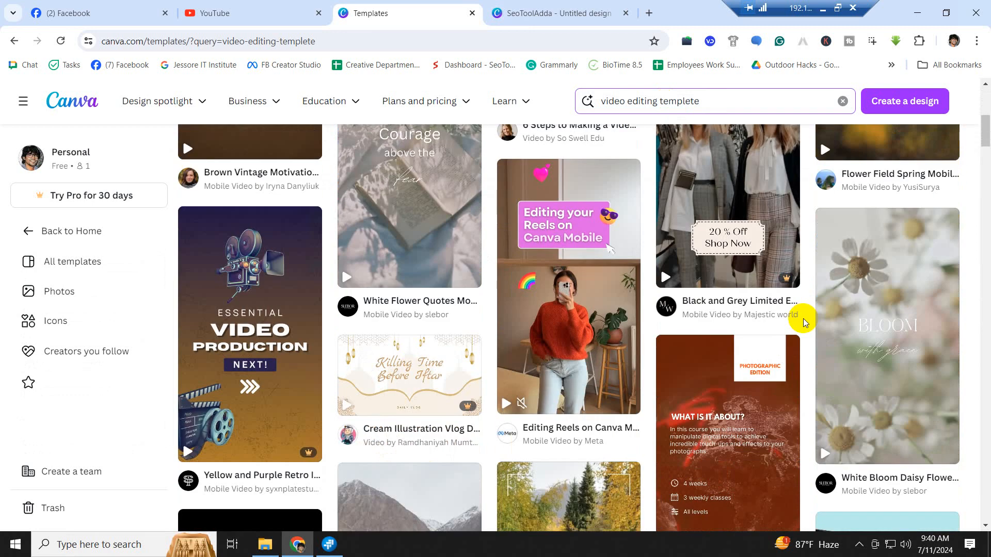
scroll(804, 322, down, 20)
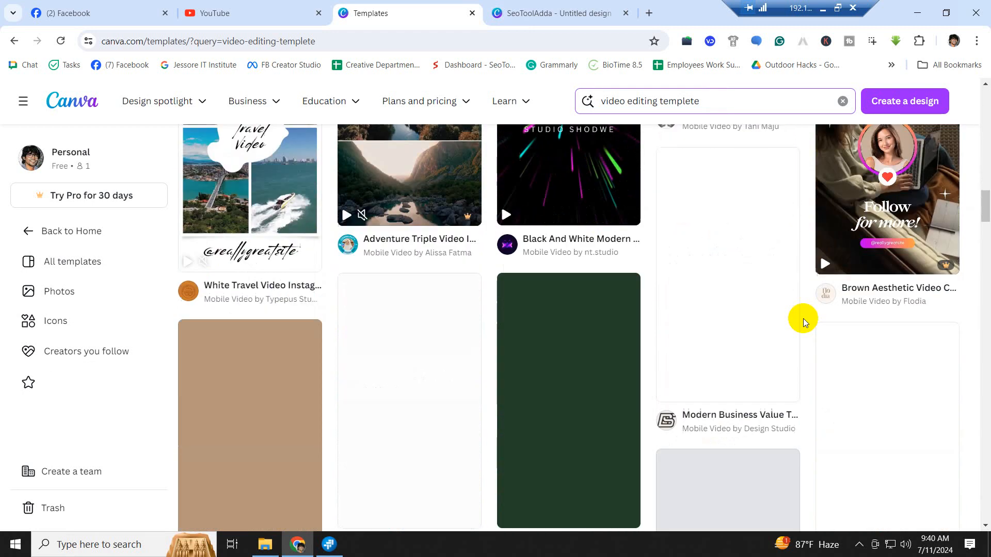
scroll(803, 318, up, 10)
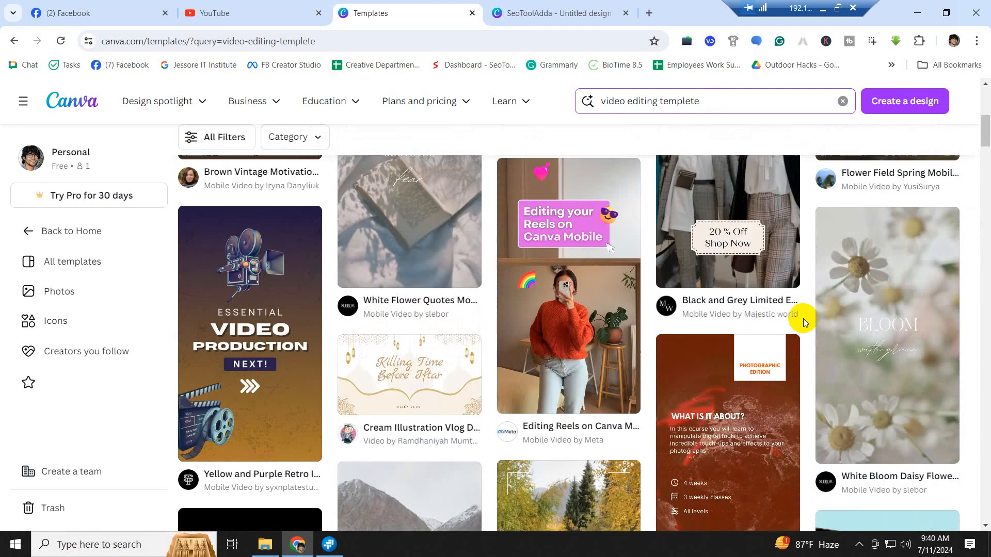
scroll(803, 318, up, 10)
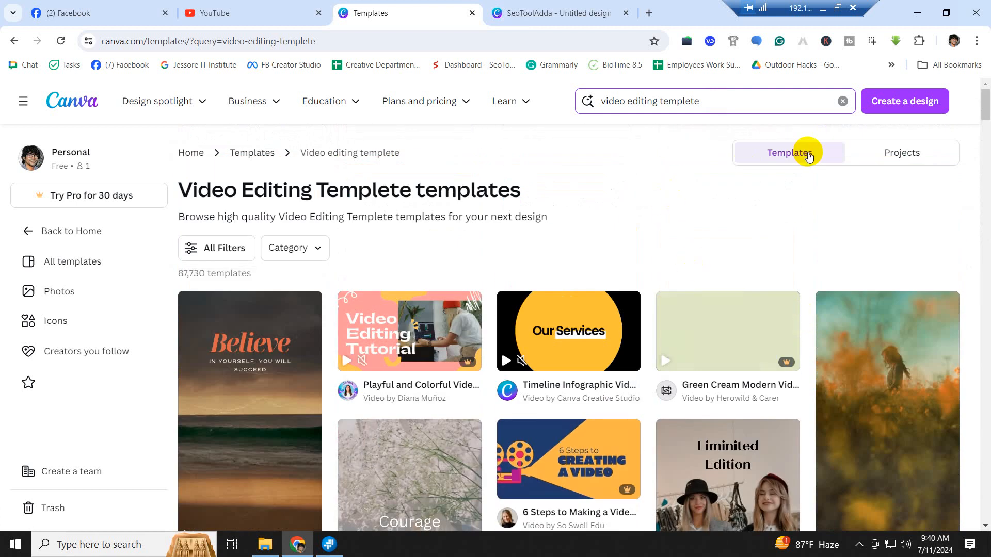
click(232, 248)
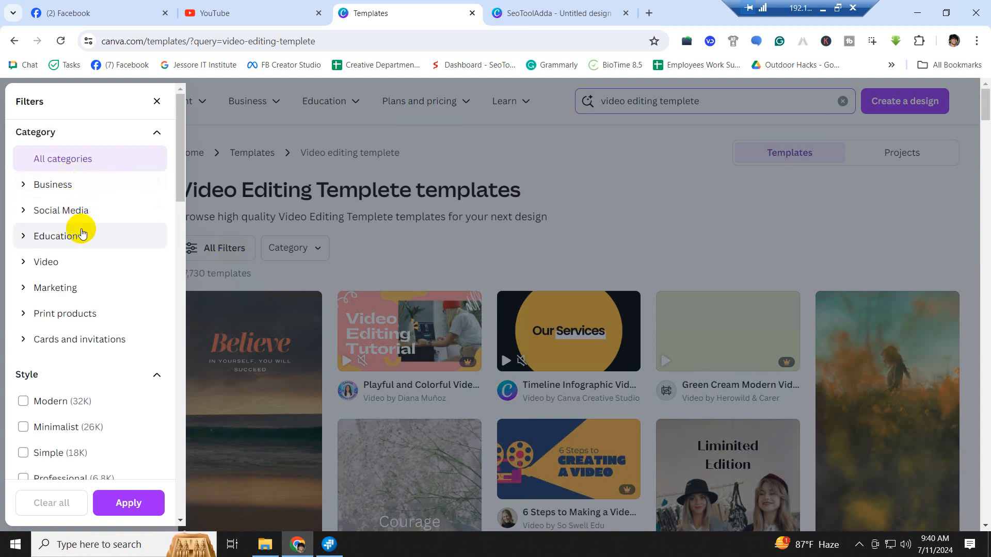
click(405, 246)
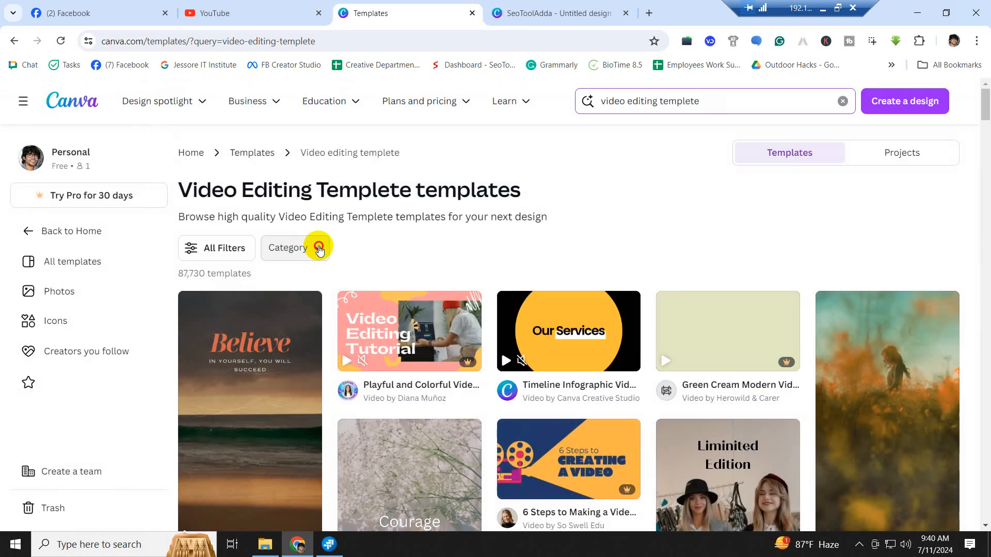
click(319, 249)
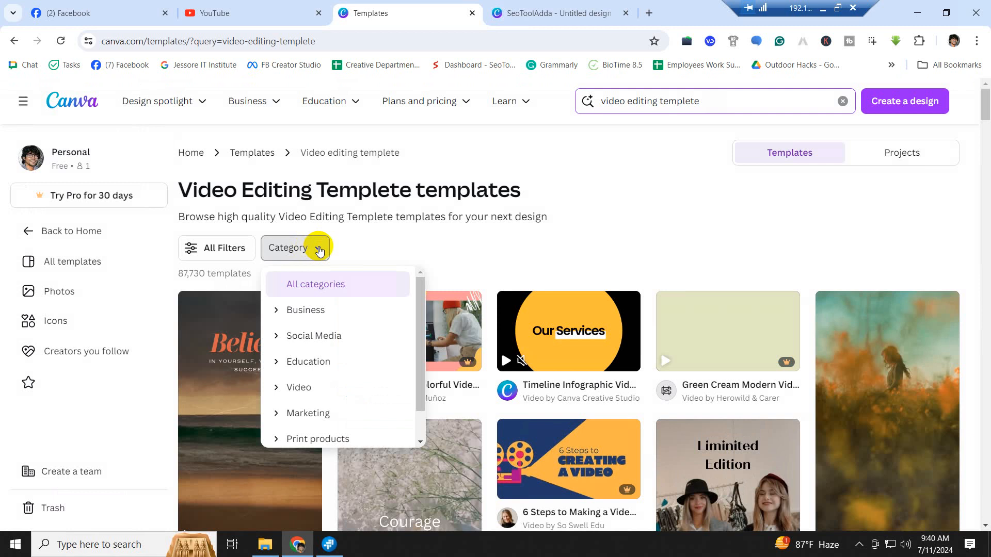
scroll(351, 354, down, 1)
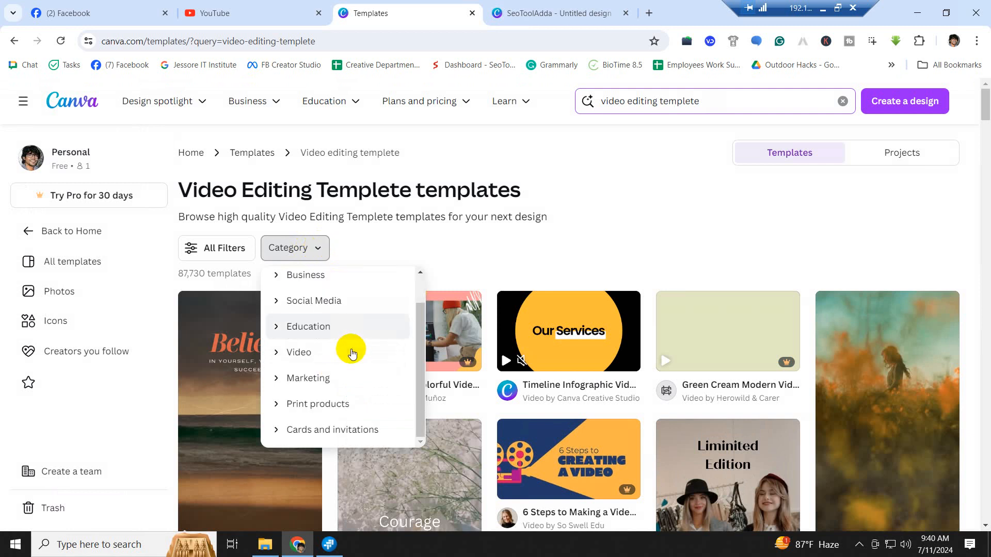
scroll(353, 353, down, 3)
scroll(471, 341, up, 3)
scroll(471, 342, down, 3)
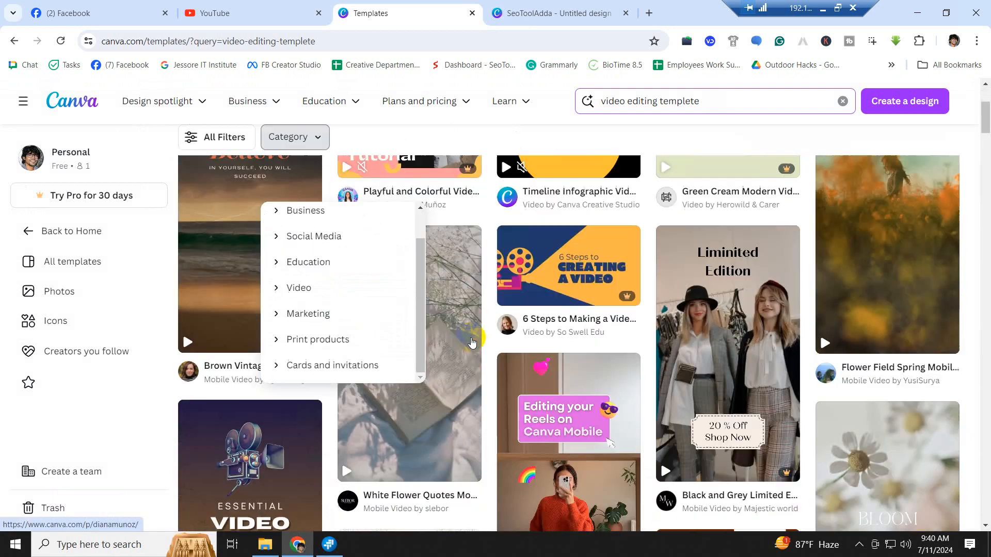
scroll(472, 342, down, 2)
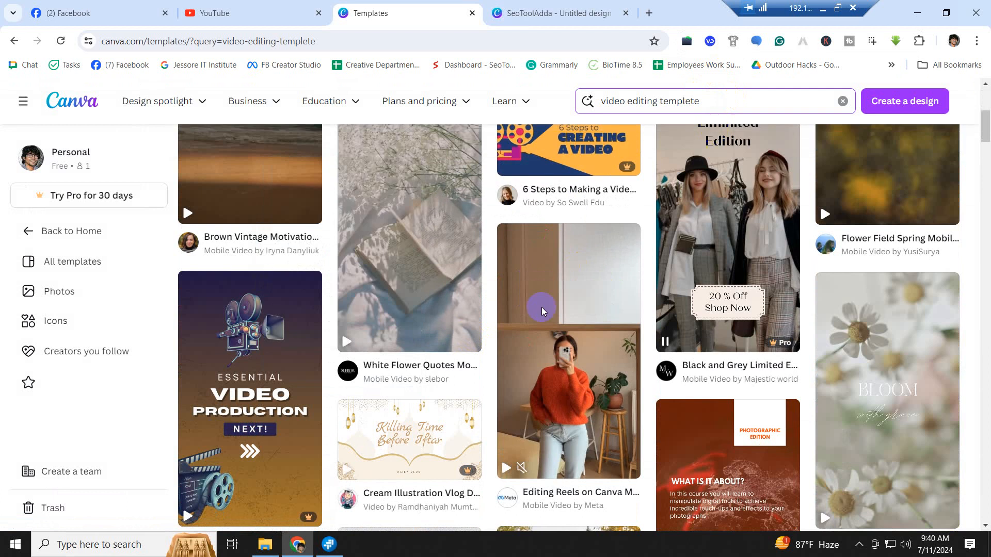
scroll(405, 420, down, 2)
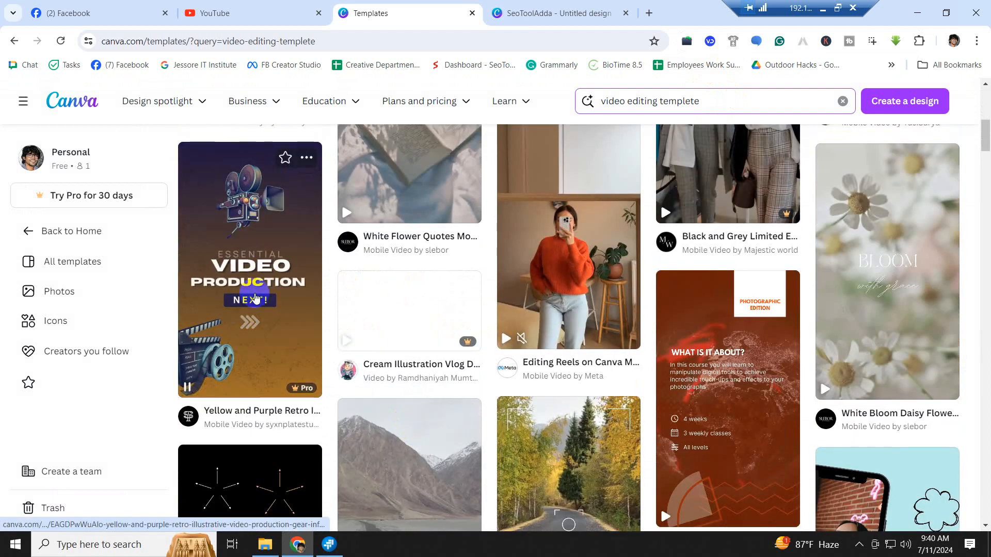
scroll(447, 310, down, 4)
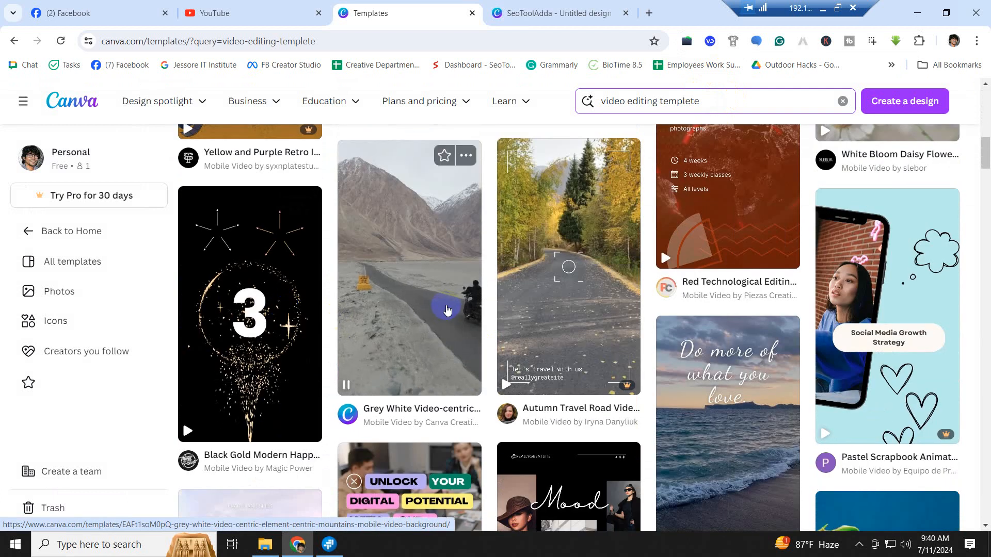
scroll(446, 310, down, 4)
scroll(653, 330, down, 3)
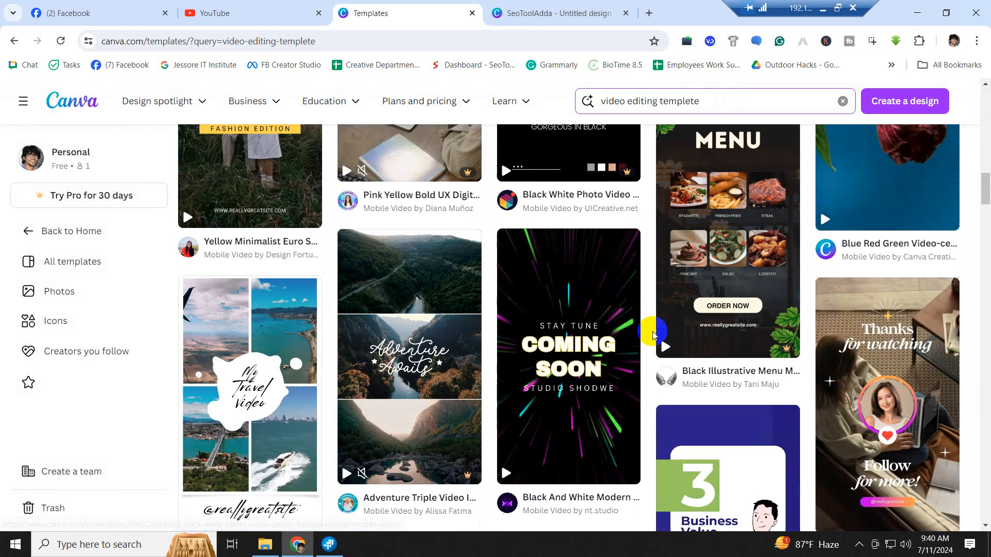
scroll(653, 334, down, 10)
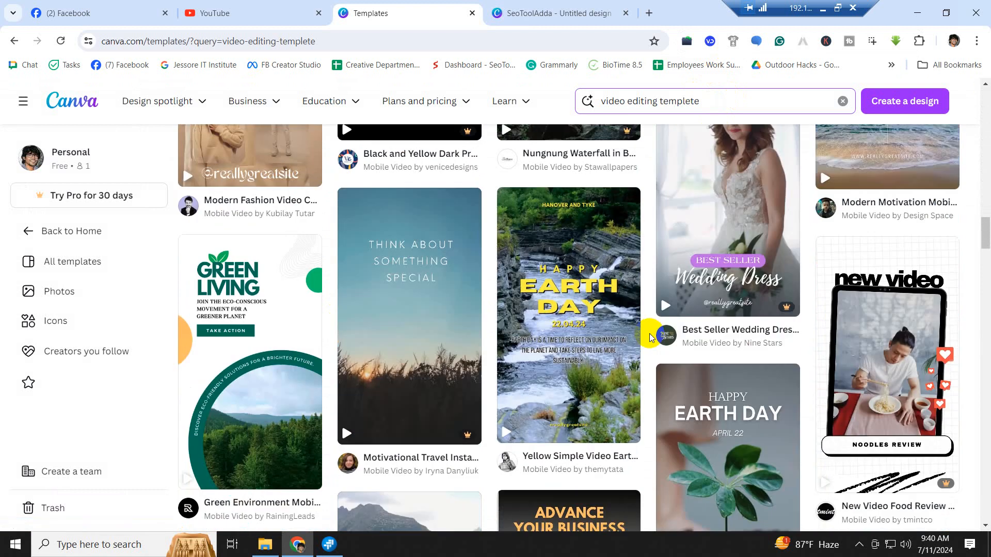
scroll(649, 333, up, 20)
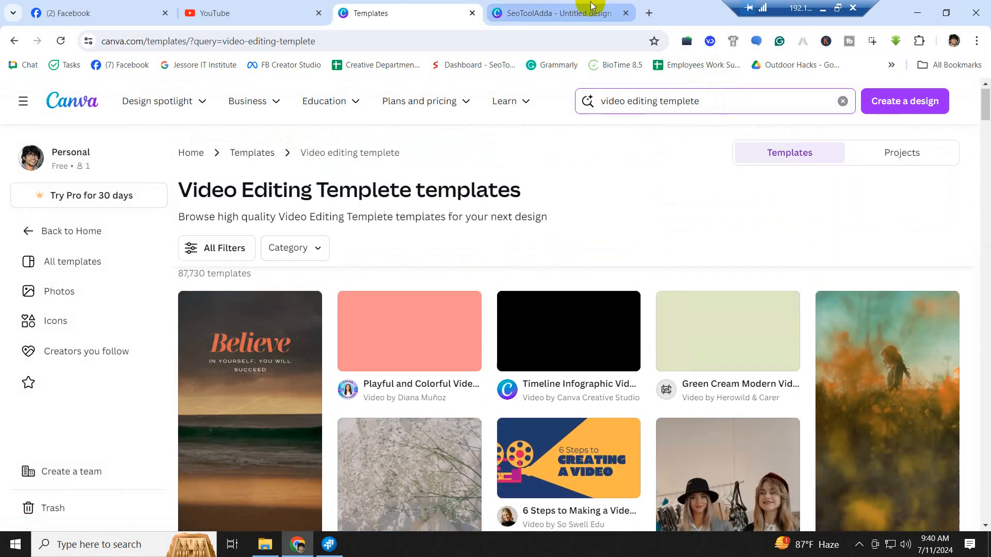
- Clear the Untitled design's black page background to white and open a new browser tab
click(584, 15)
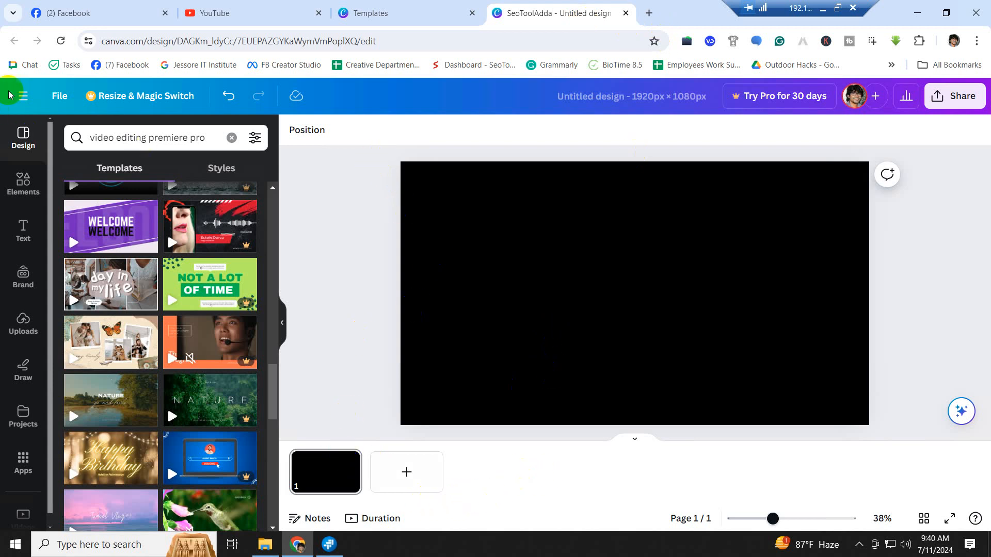
click(445, 311)
click(311, 489)
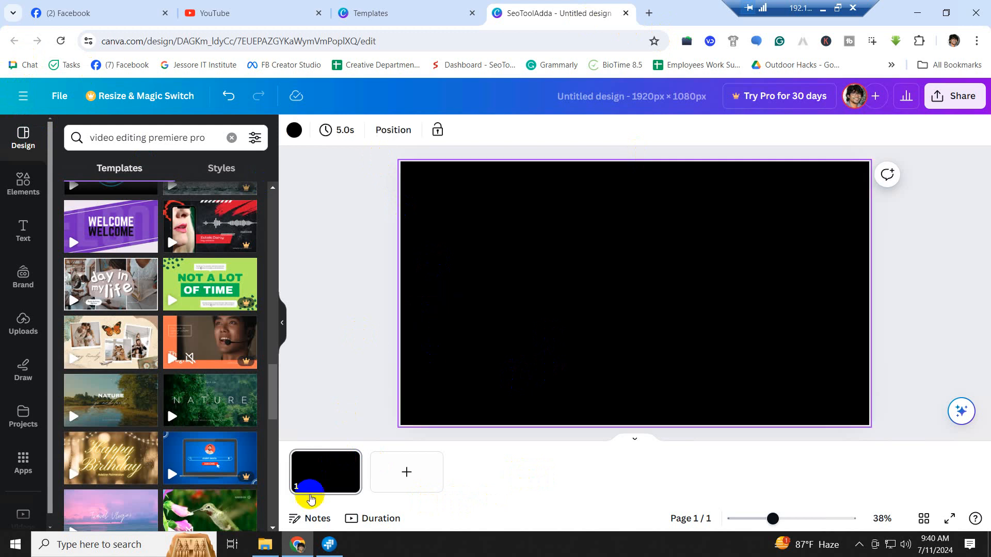
click(327, 339)
click(649, 13)
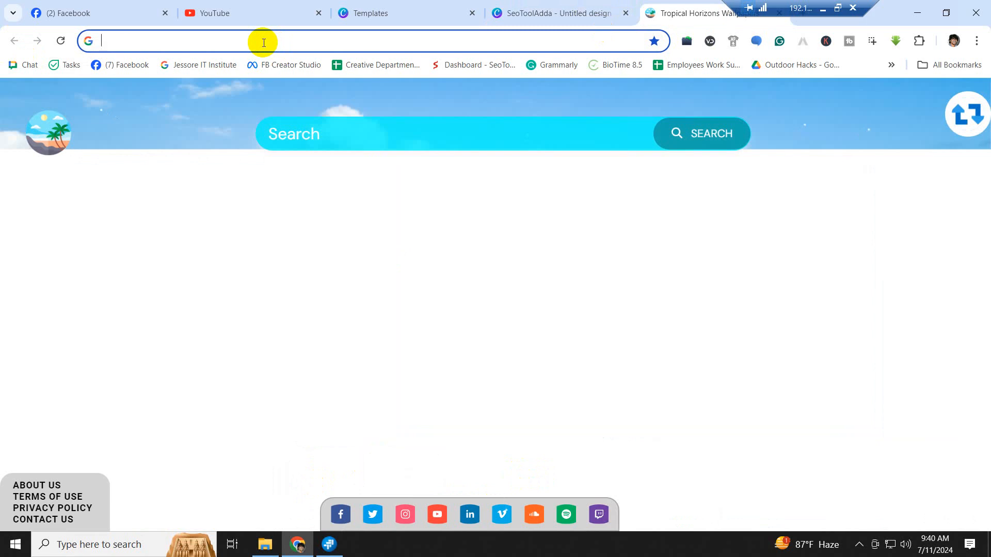
- Search Google Images for 'video editing background' and scroll the results
text(video)
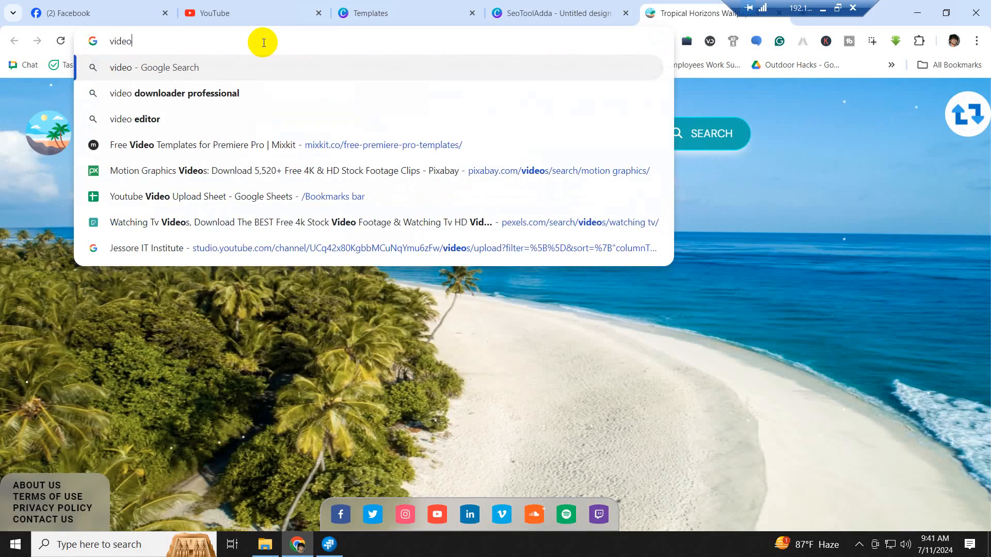
text( edit)
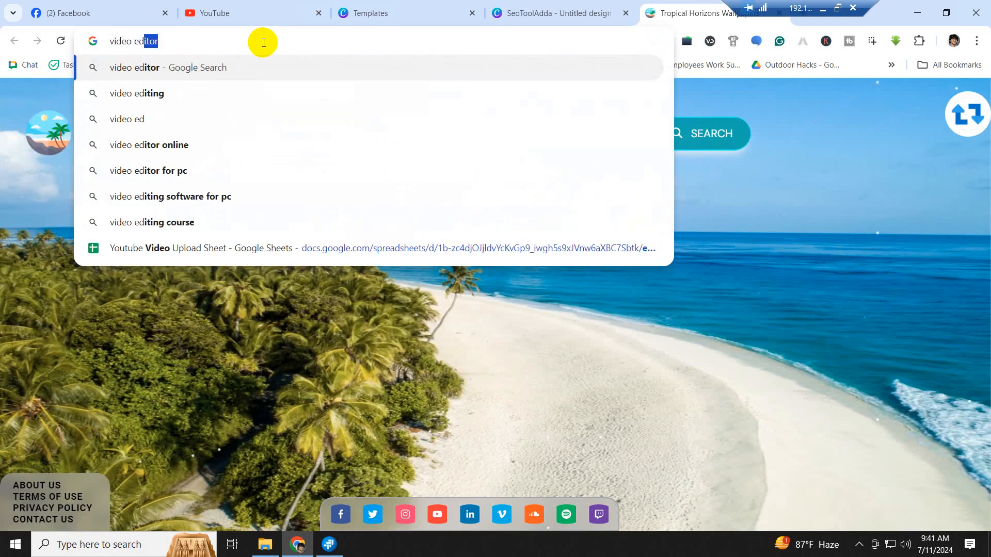
text(ing)
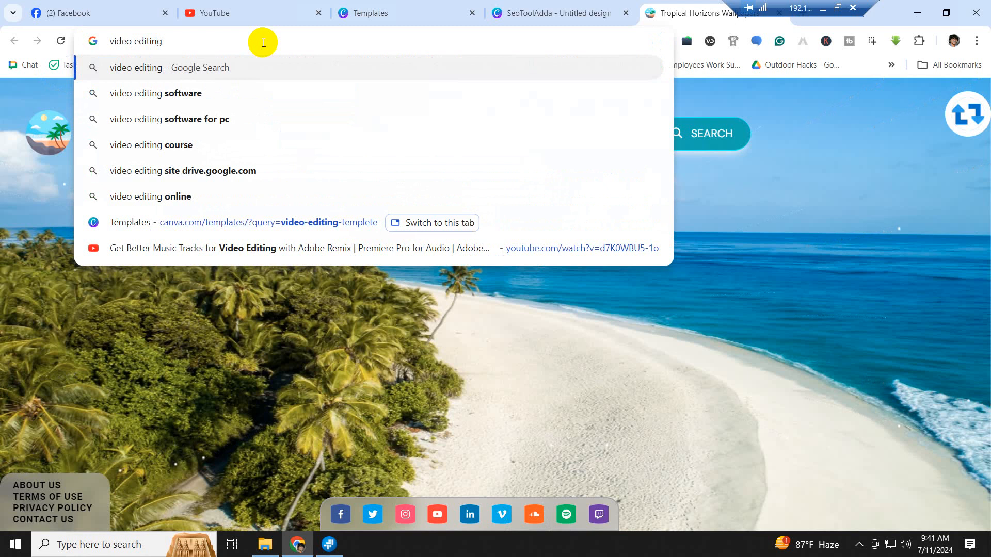
text( back)
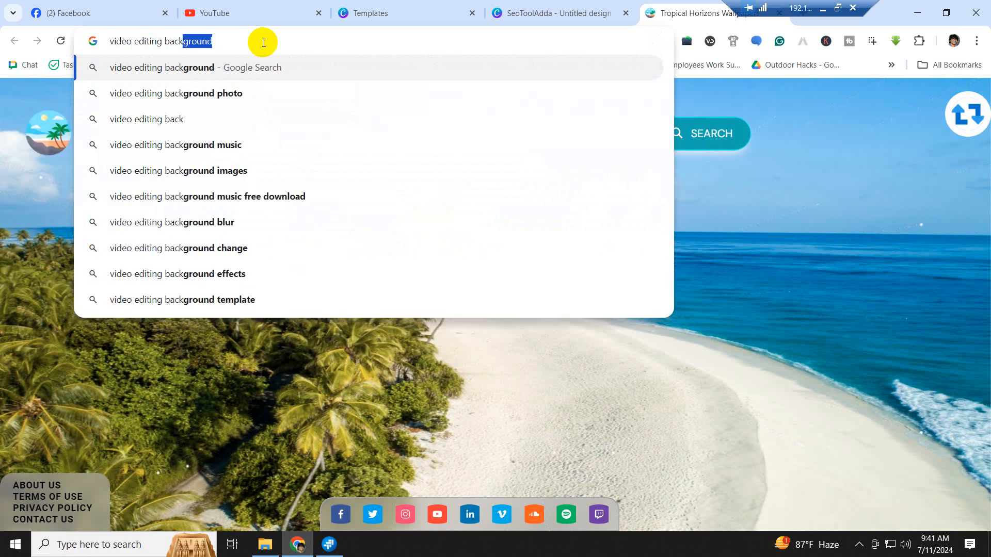
text(ground)
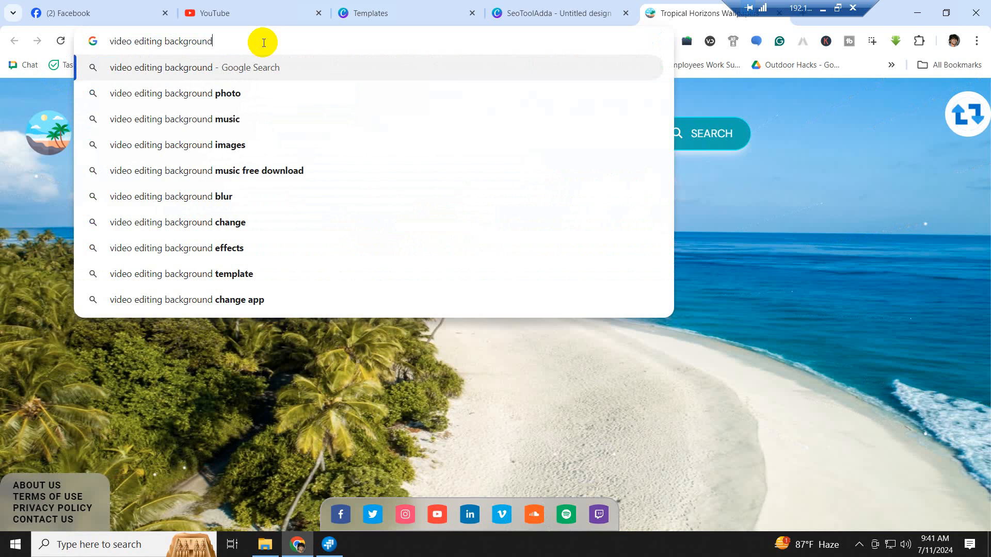
key(Return)
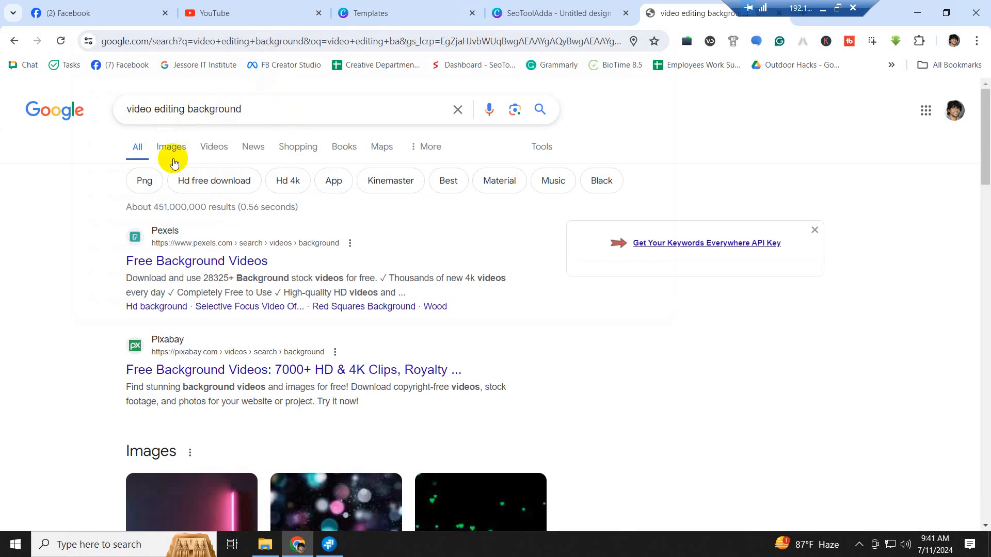
click(173, 149)
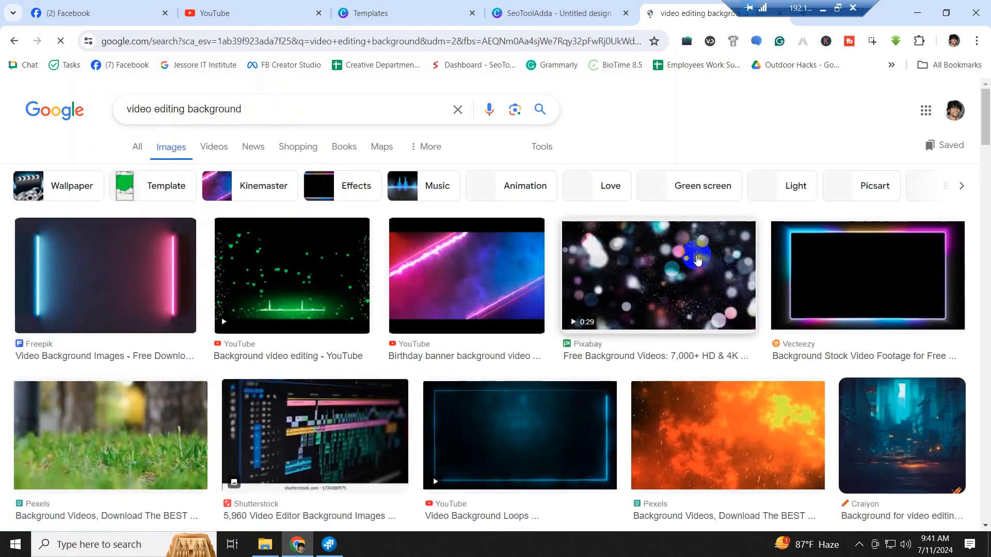
scroll(711, 275, down, 3)
scroll(711, 274, down, 1)
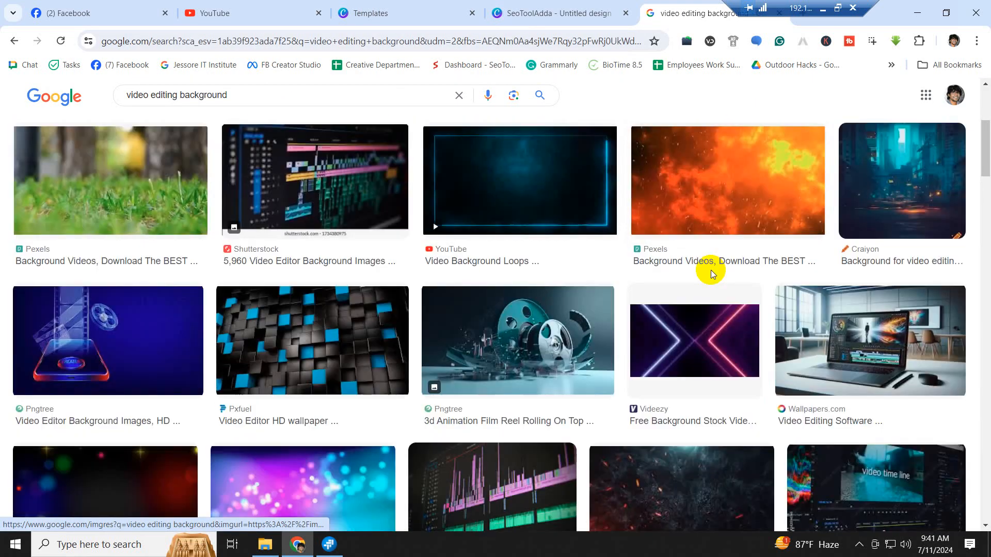
scroll(711, 270, down, 2)
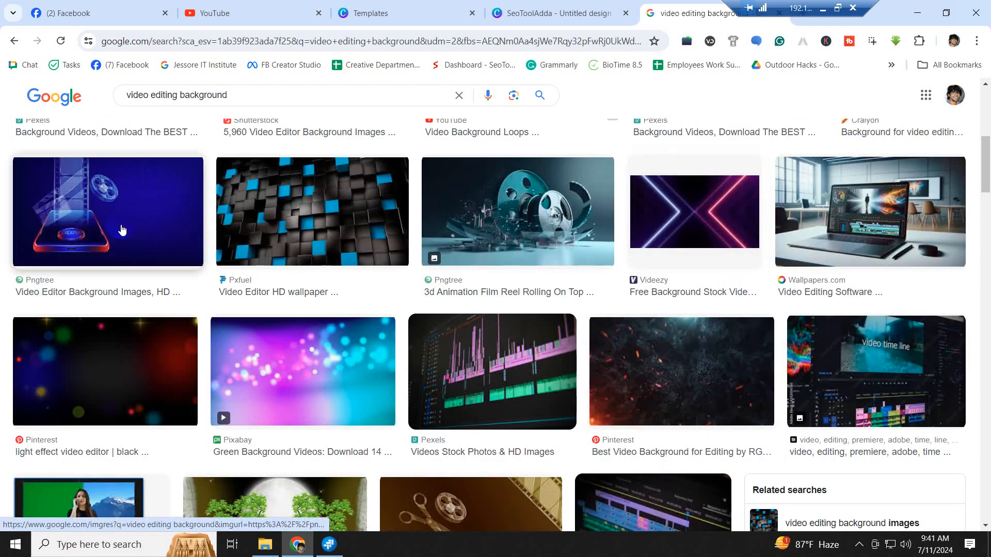
- Preview the Pexels editing-timeline image and choose Save image as
click(512, 397)
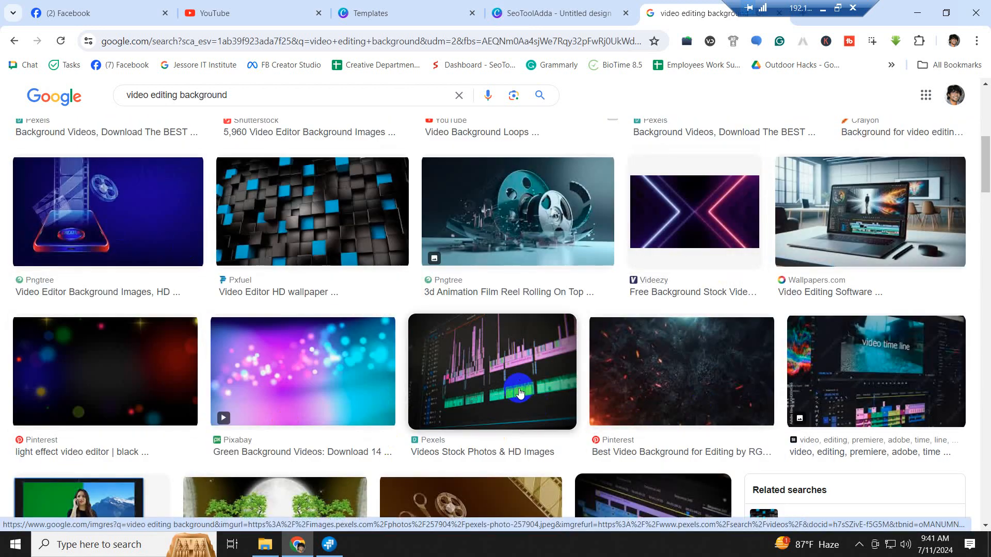
scroll(520, 394, down, 2)
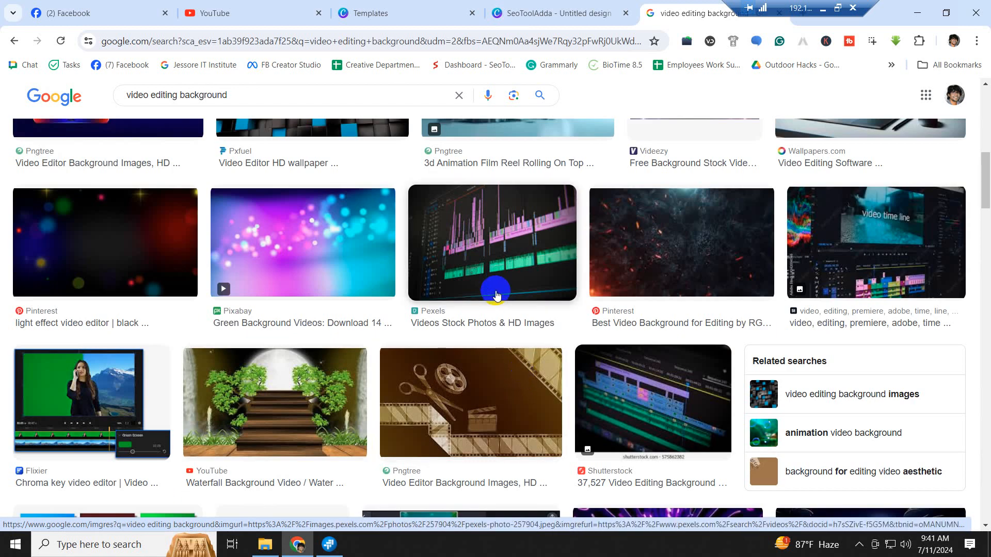
click(496, 294)
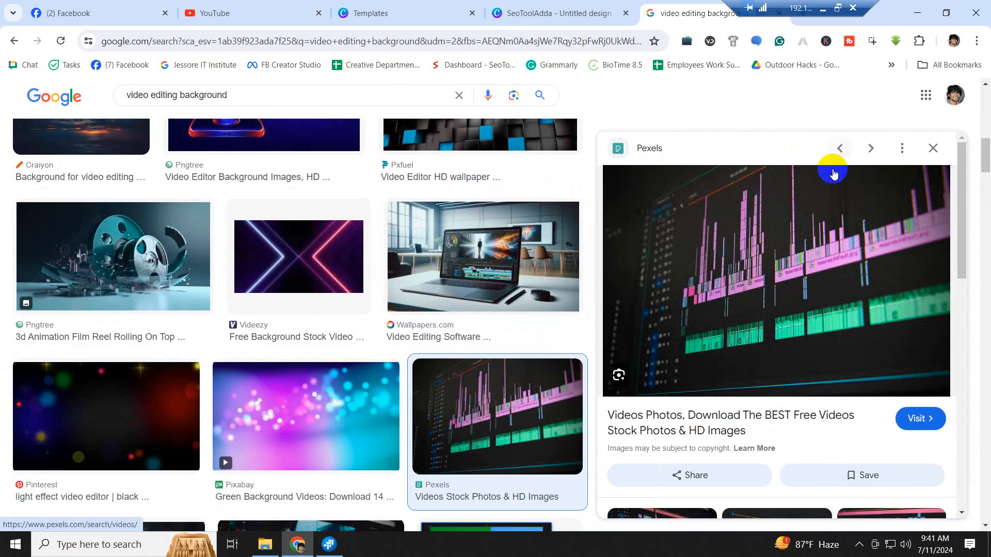
right_click(815, 193)
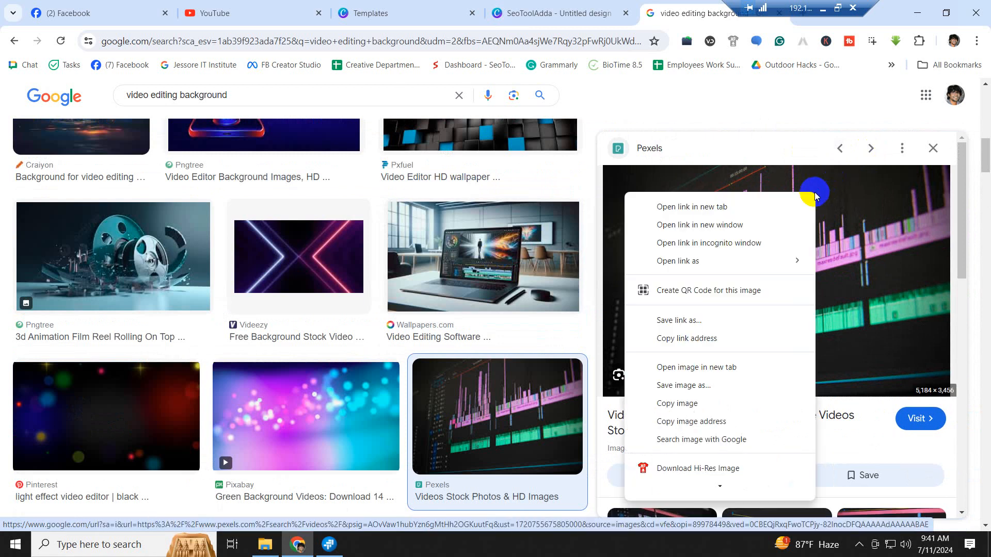
click(686, 387)
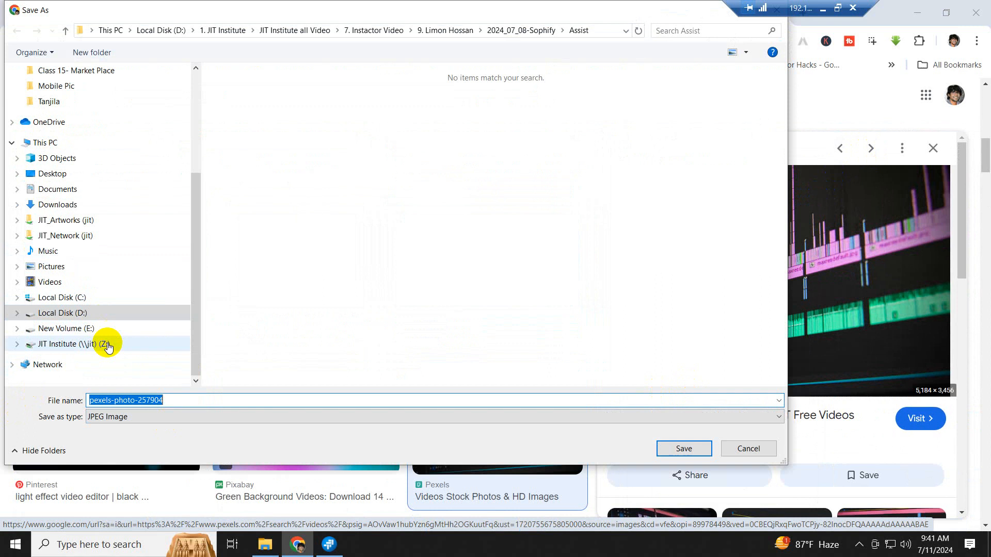
- Go to Video edit & YouTubing All Batch\Vudeo Editing Batch-10 and create folder 'Class 16'
click(78, 343)
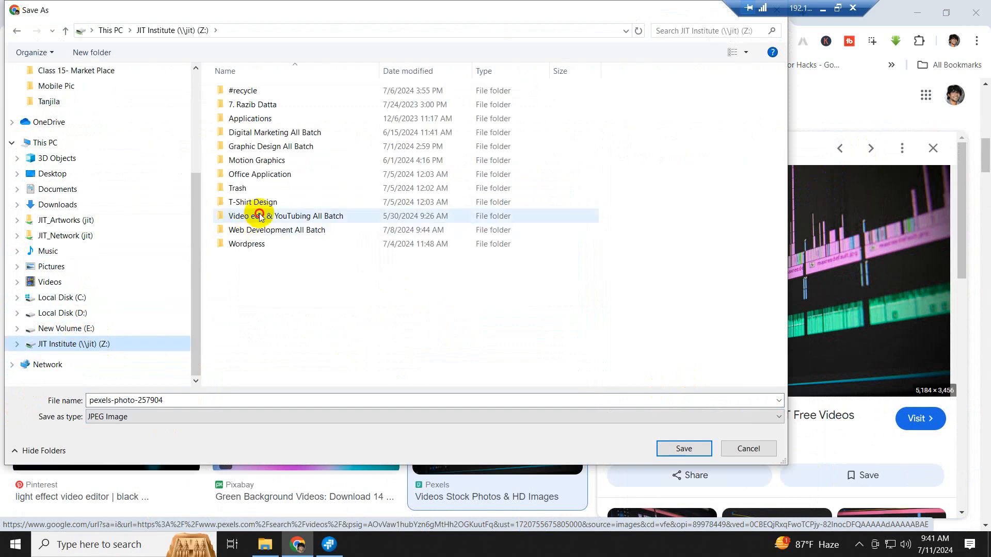
double_click(260, 215)
double_click(261, 146)
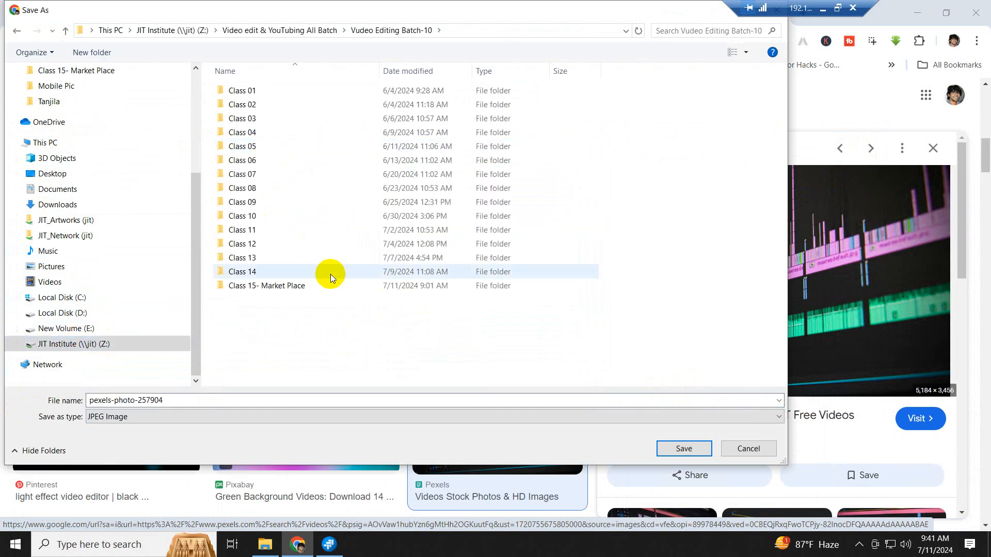
right_click(266, 345)
mouse_move(320, 466)
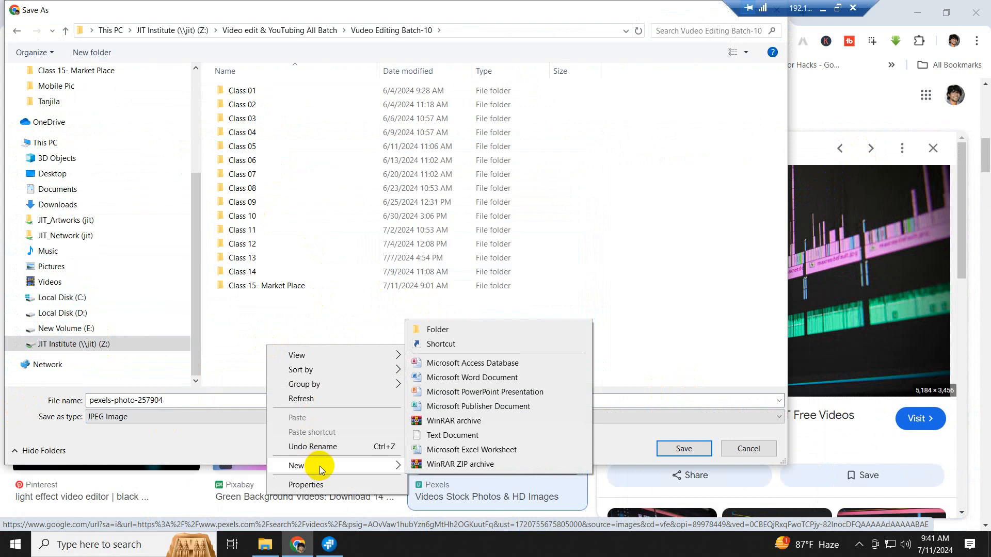
click(444, 331)
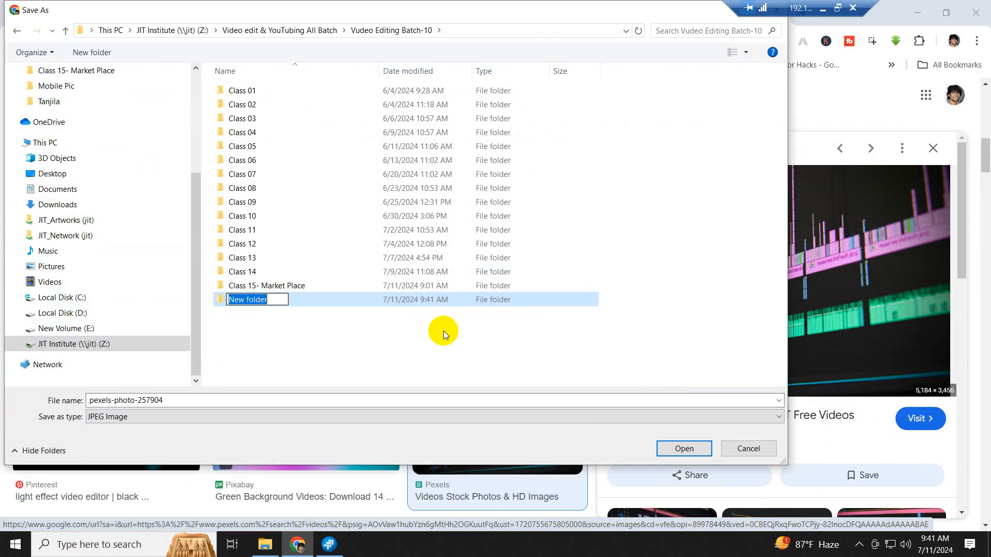
text(Class)
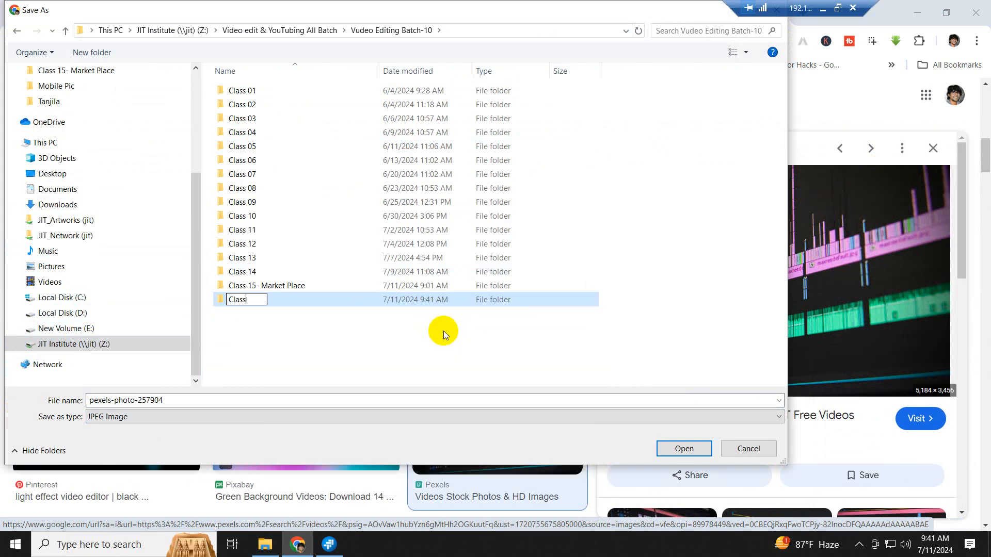
text( 16)
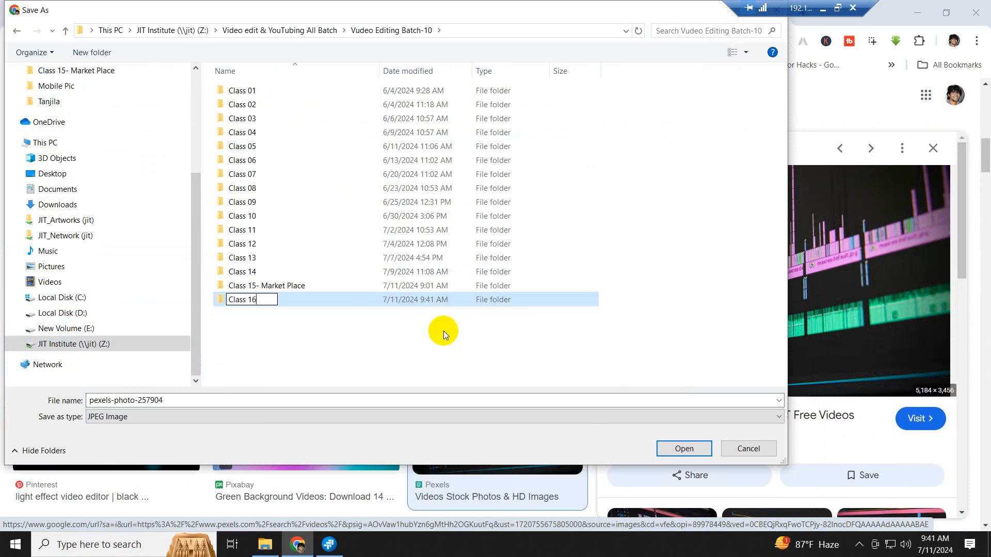
click(297, 348)
- Create a new folder named 'Image' inside Class 16
double_click(243, 300)
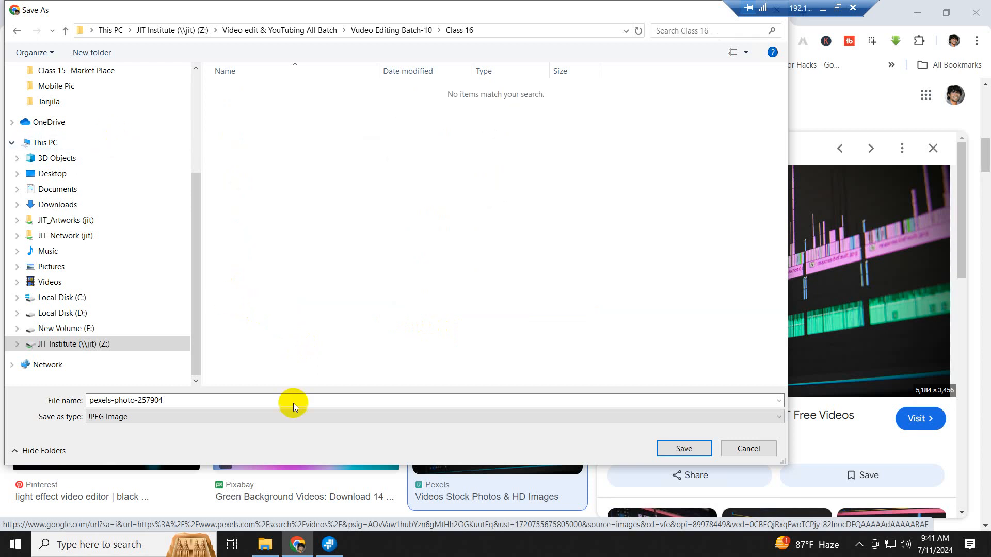
right_click(295, 167)
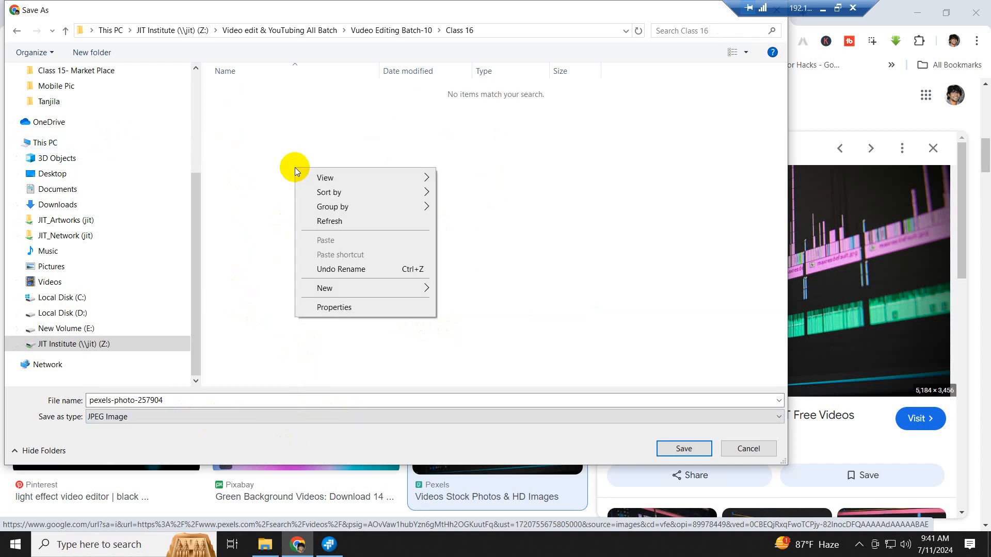
mouse_move(344, 293)
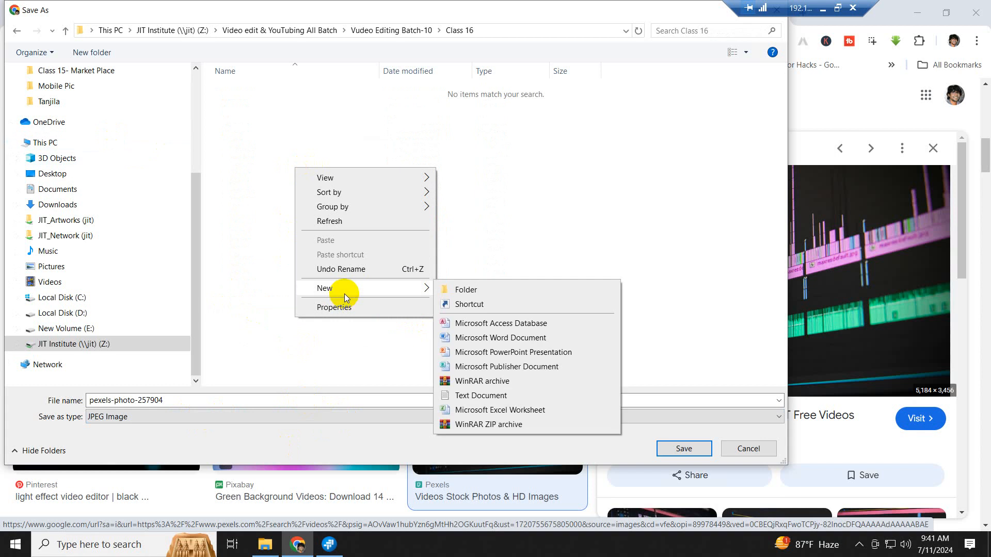
click(496, 294)
key(BackSpace)
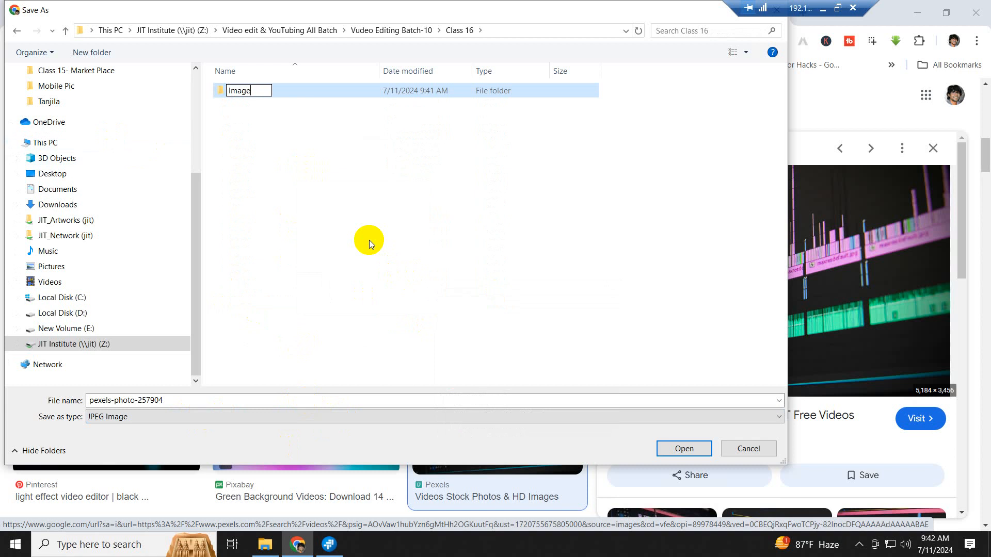
key(Return)
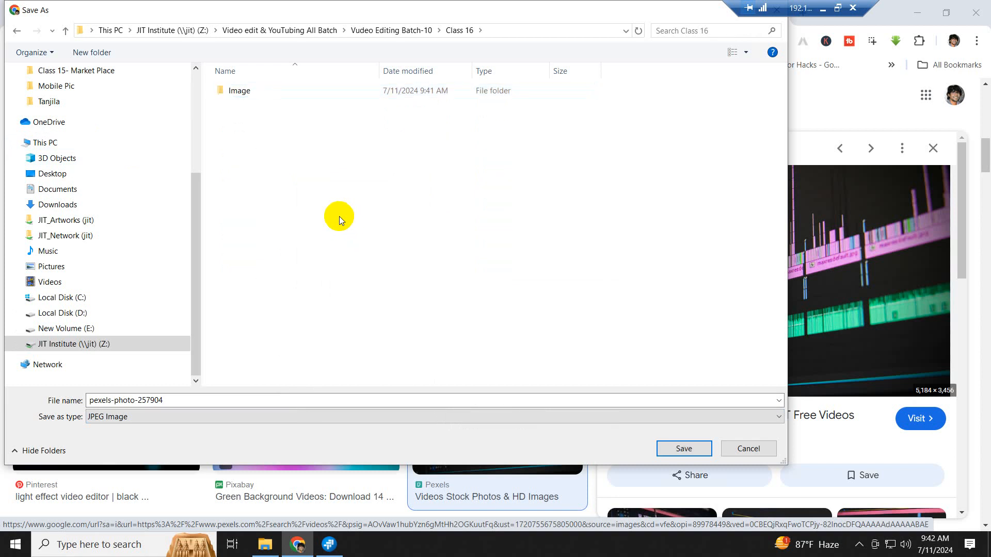
- Save the timeline image as BG inside the Image folder
double_click(244, 97)
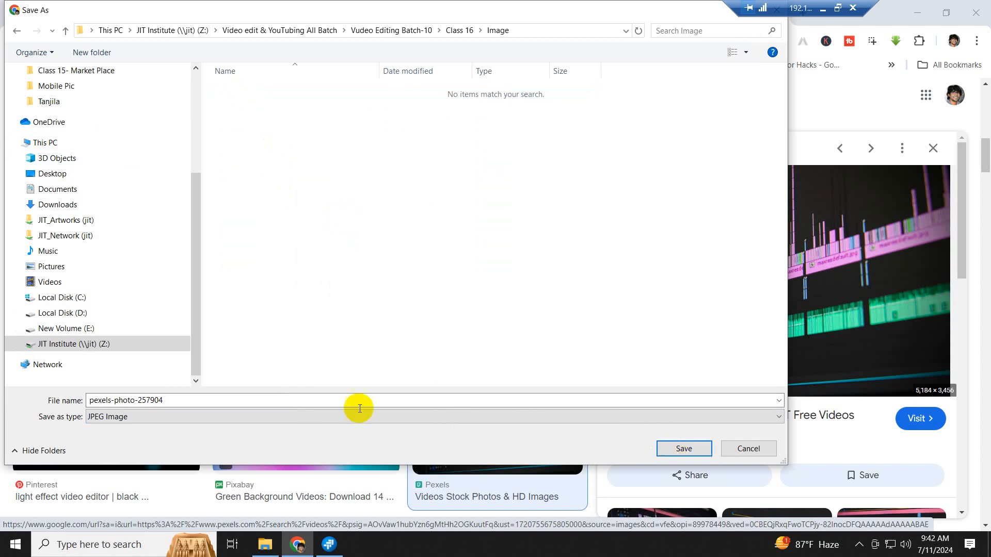
click(224, 402)
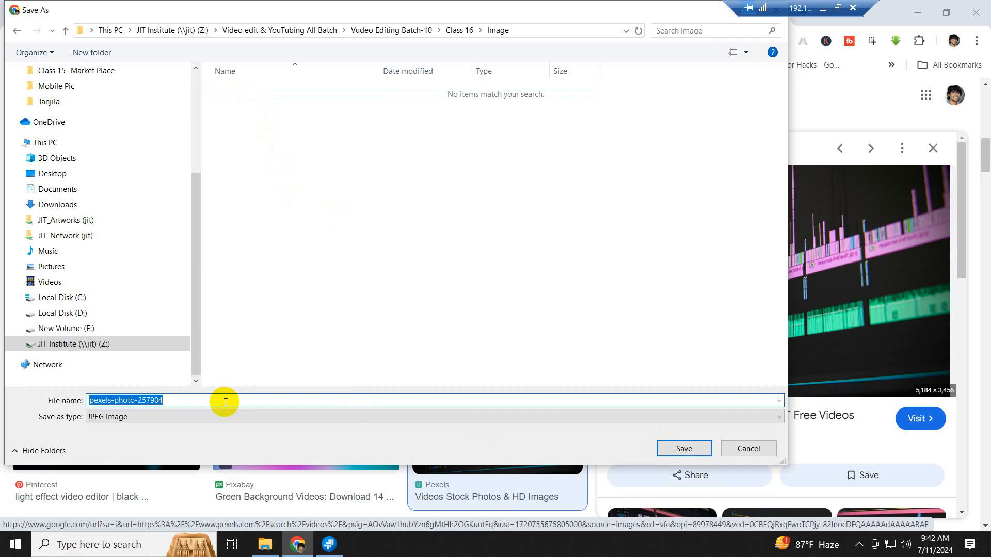
text(BG)
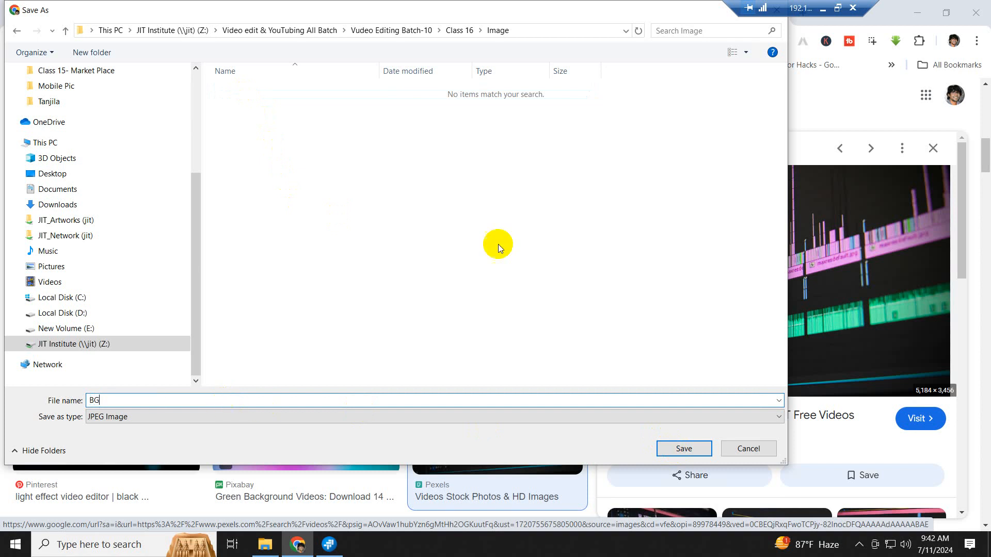
click(692, 454)
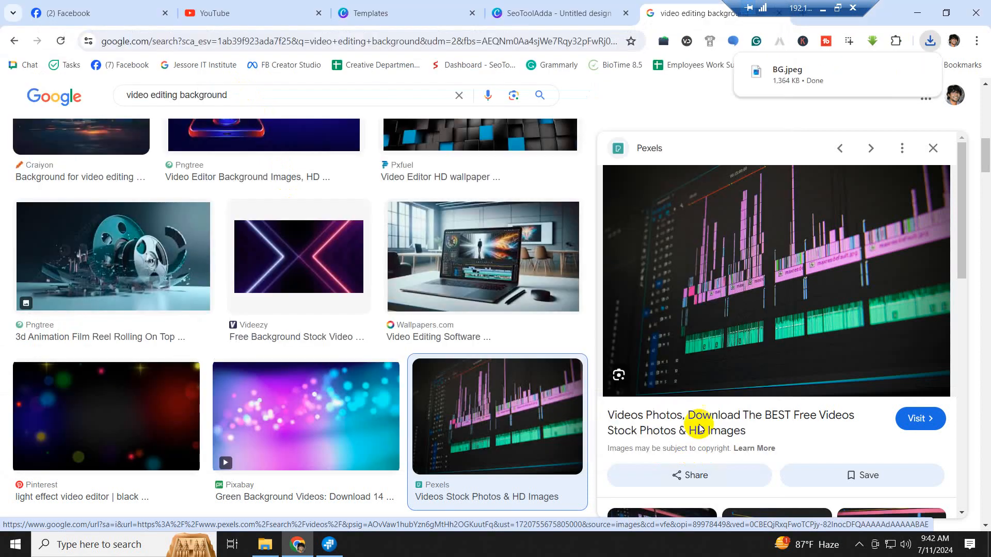
- Return to the Canva design and start a file upload from the Uploads panel
click(915, 15)
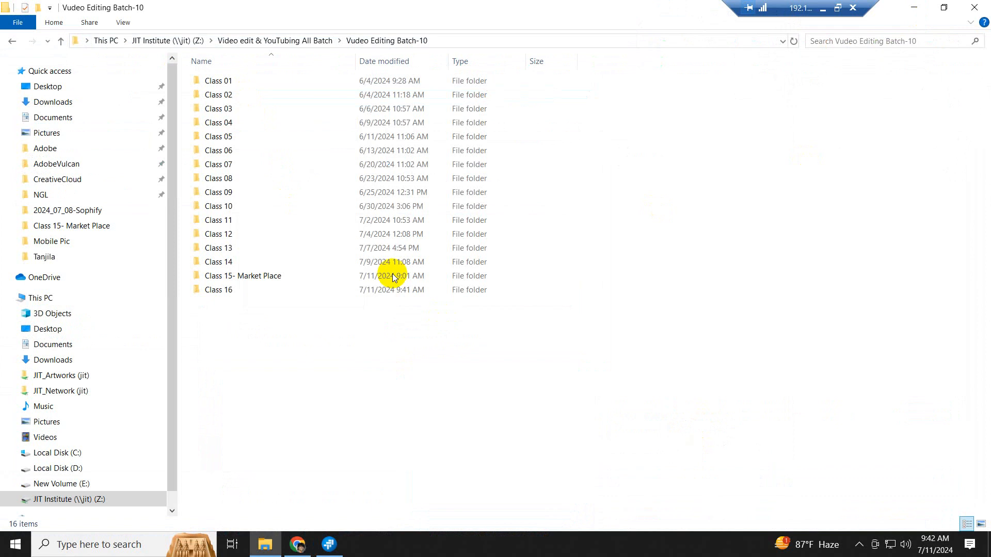
click(304, 548)
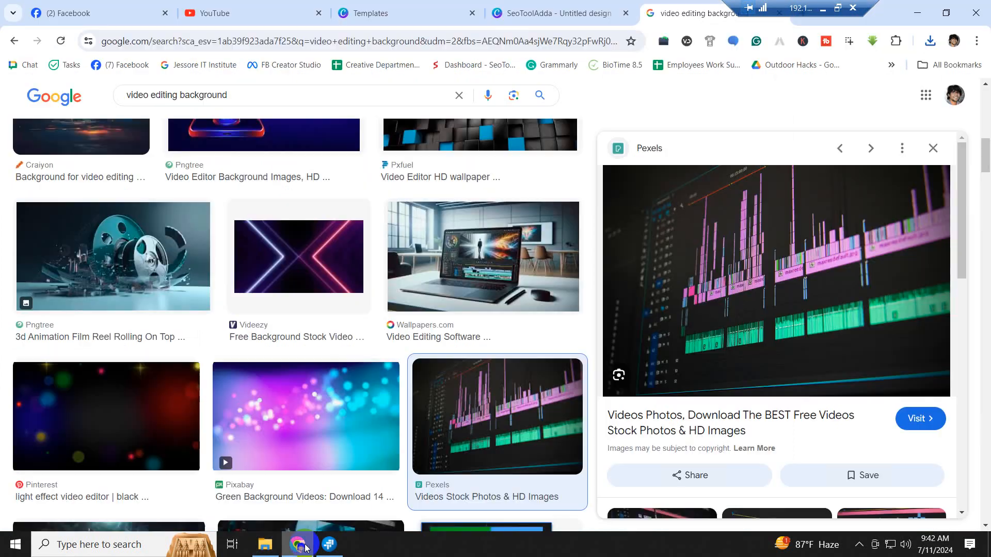
click(562, 14)
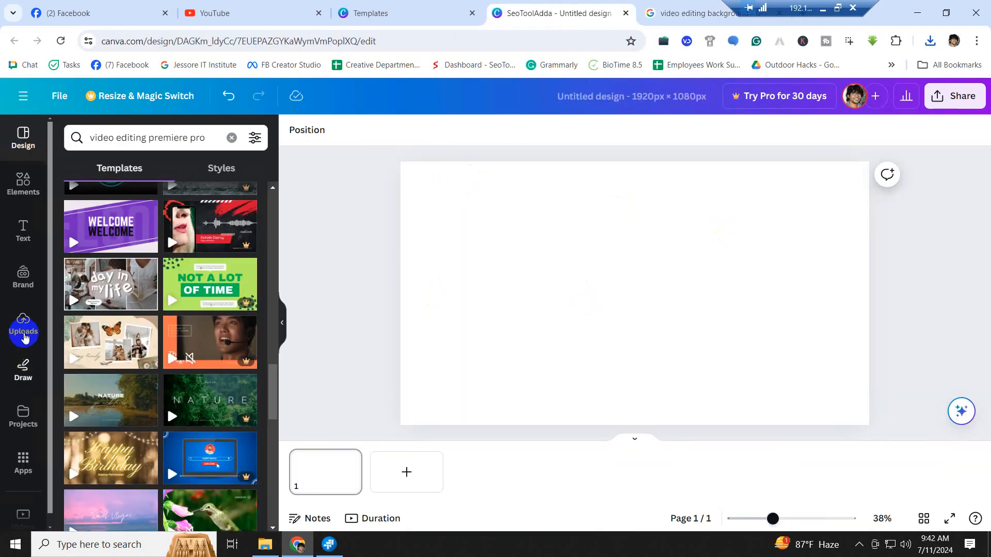
click(23, 325)
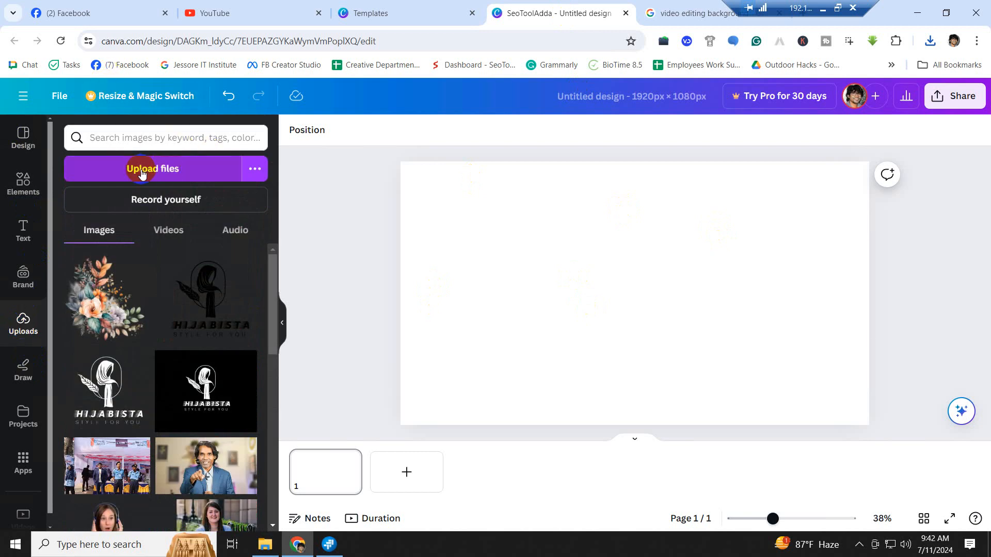
click(185, 177)
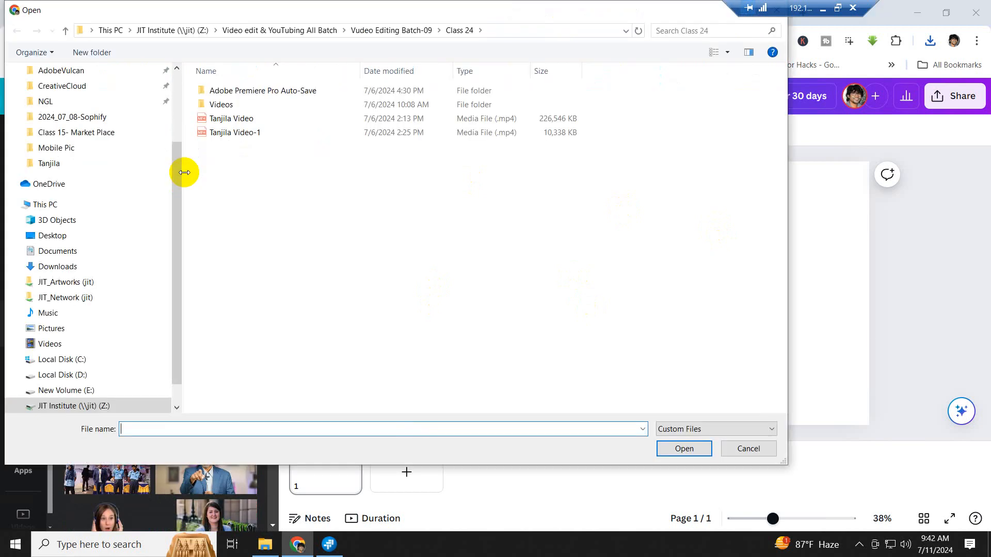
- Browse to Vudeo Editing Batch-10\Class 16\Image and upload the BG image
scroll(92, 361, down, 1)
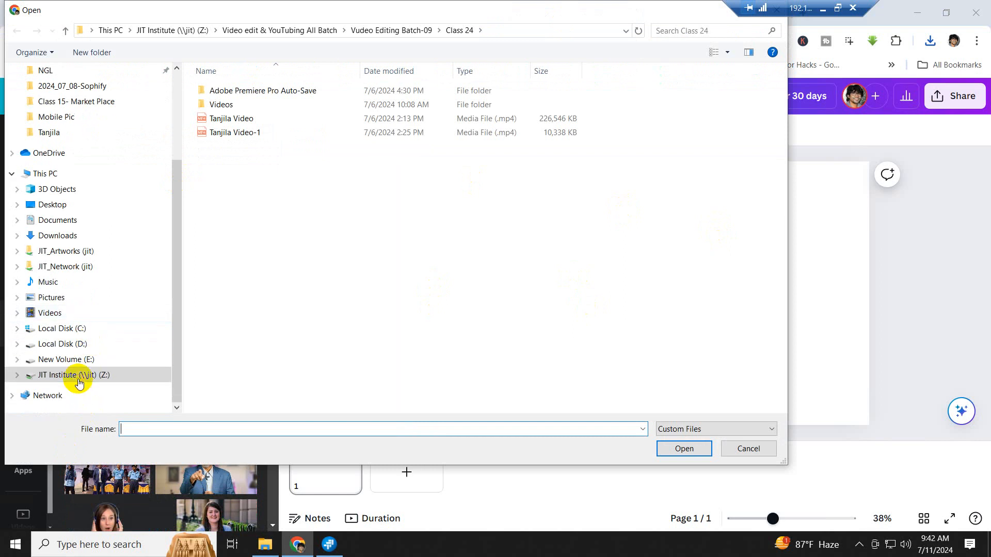
click(78, 379)
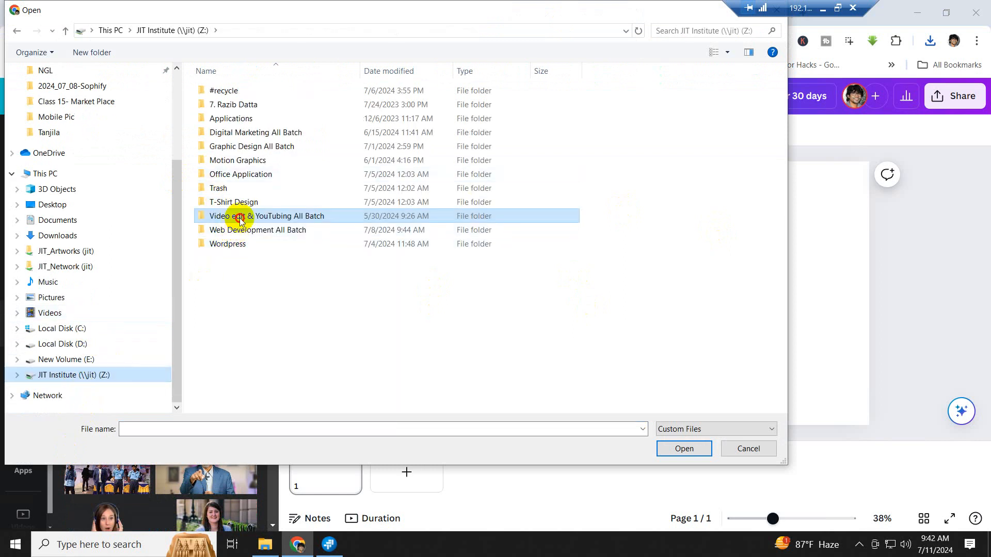
double_click(237, 217)
double_click(252, 147)
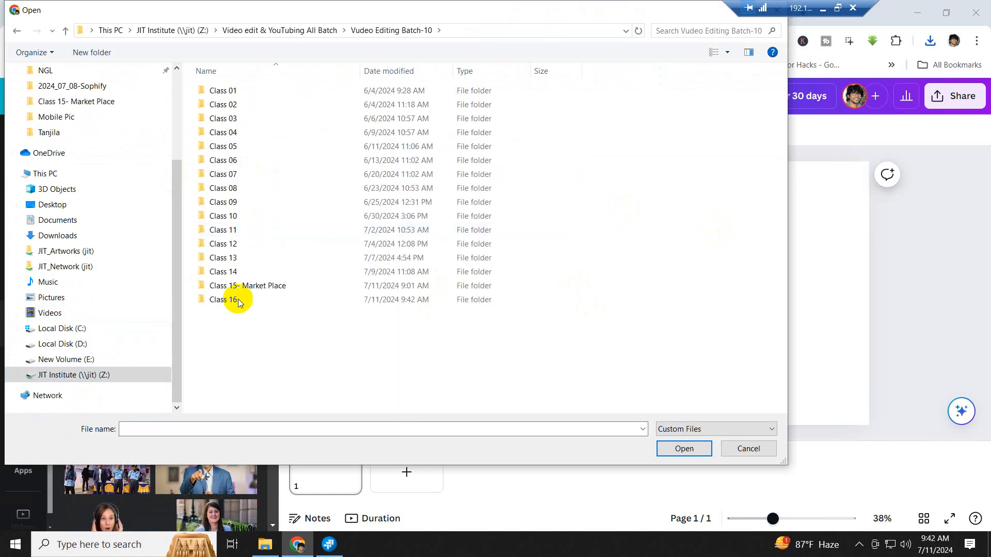
double_click(237, 300)
double_click(221, 91)
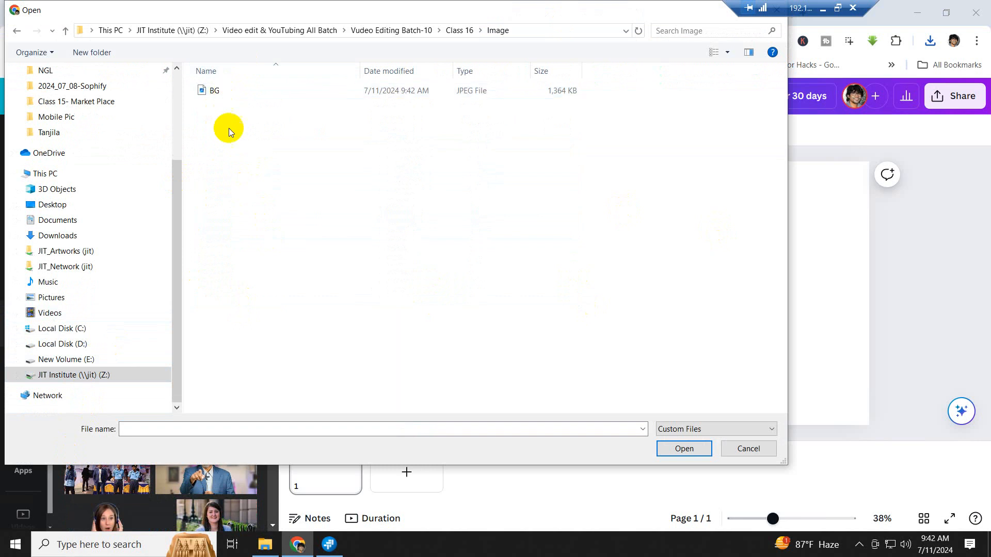
click(212, 94)
click(694, 449)
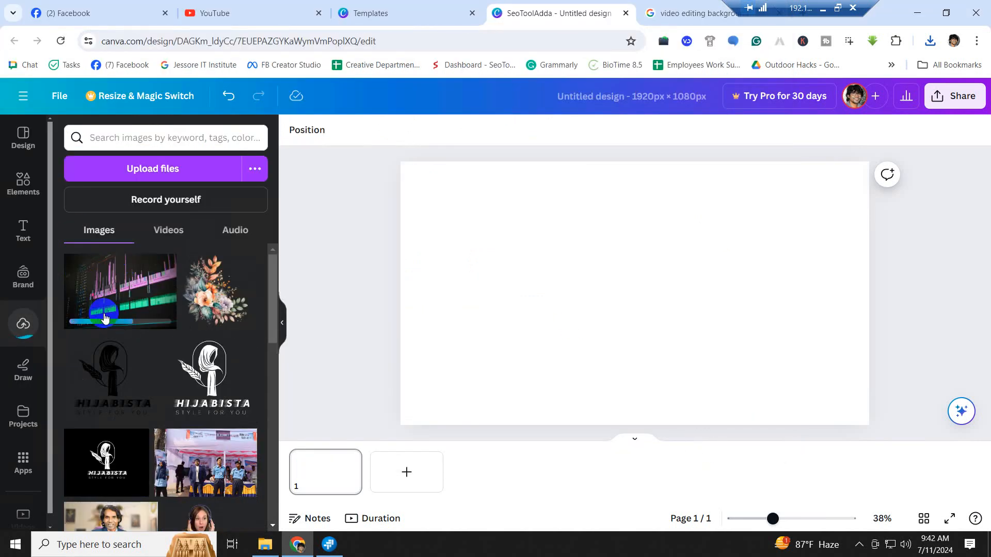
- Place the uploaded timeline image on the page and drag it larger toward full coverage
click(126, 298)
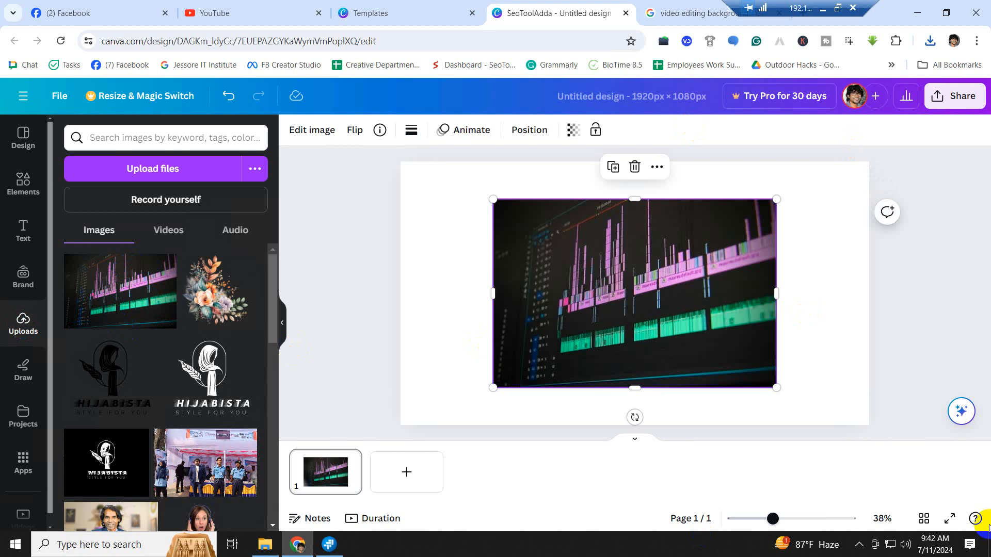
click(468, 264)
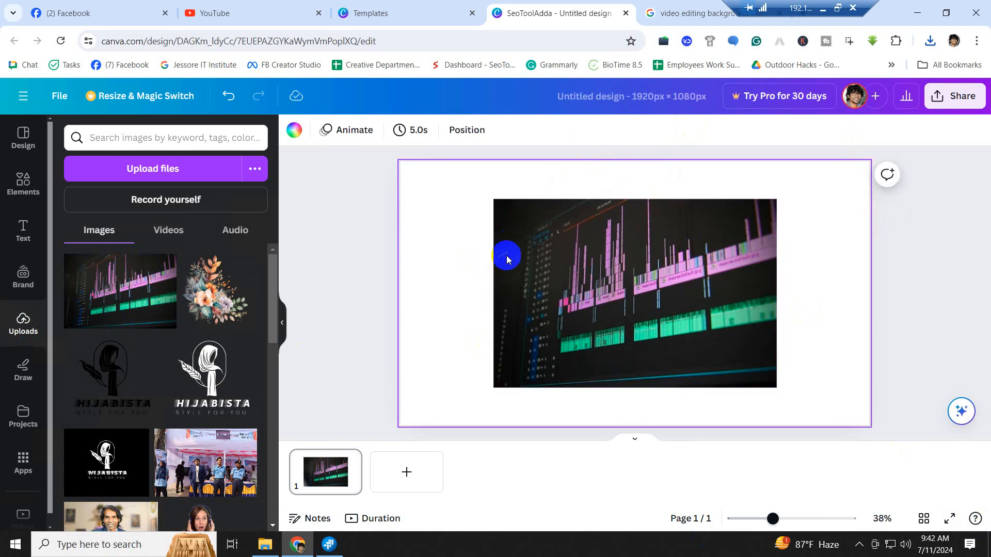
click(655, 345)
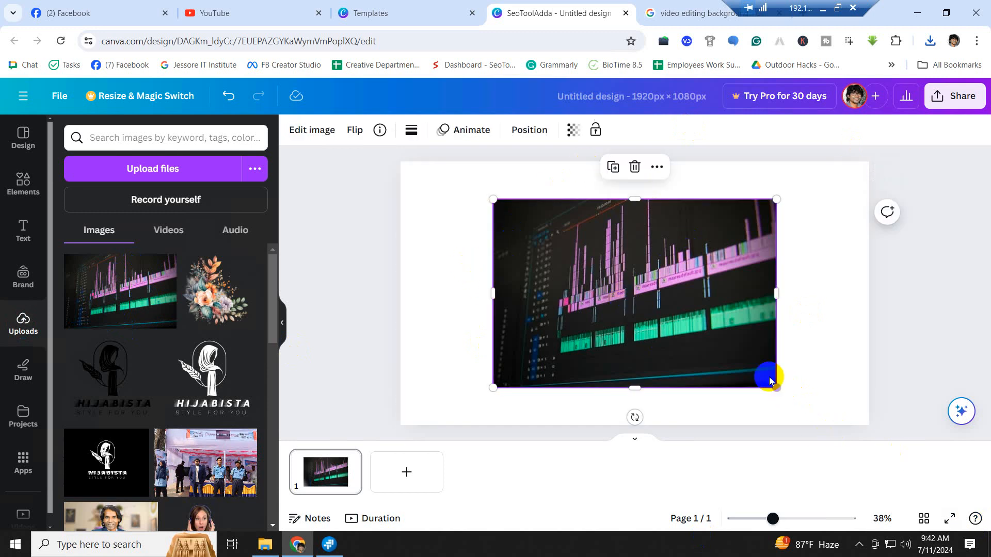
click(634, 415)
drag(776, 386, 880, 418)
drag(690, 346, 588, 294)
drag(792, 416, 897, 444)
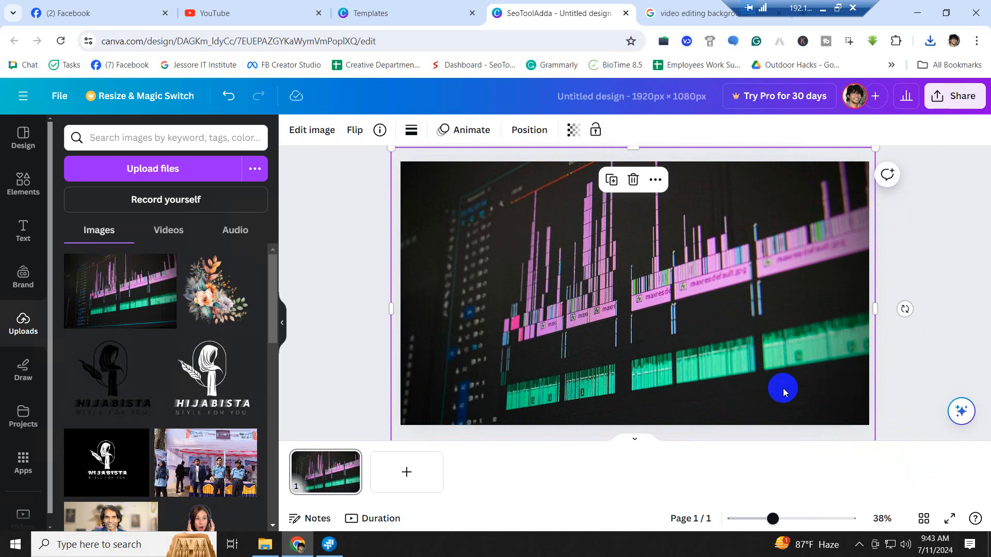
- Undo three adjustments, realign the enlarged photo from the page's top-left corner, and deselect it
key(ctrl+z)
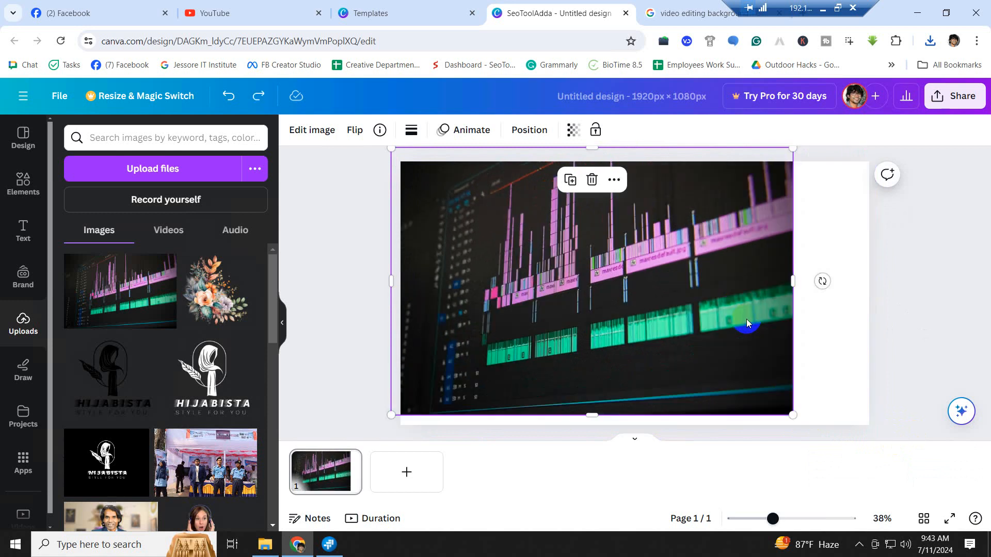
key(ctrl+z)
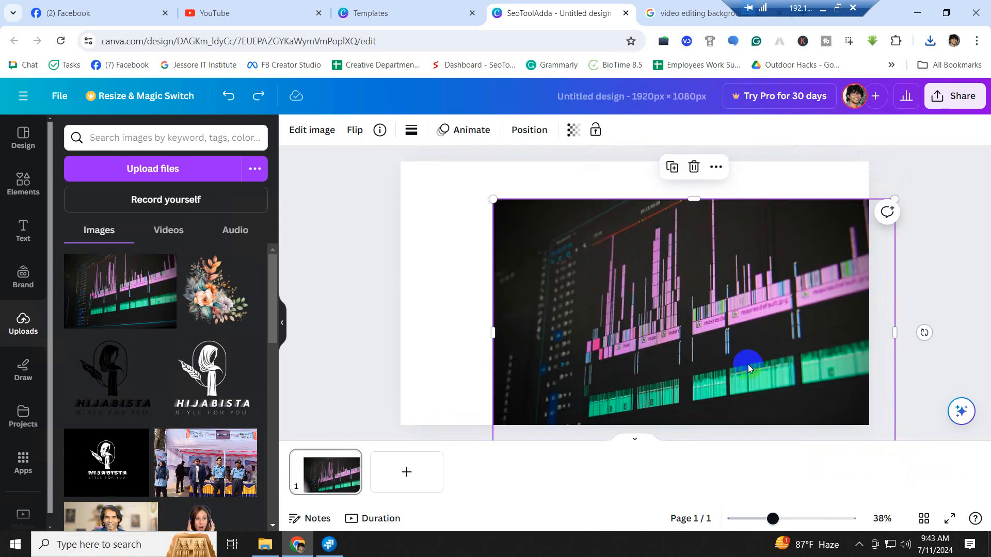
key(ctrl+z)
drag(748, 364, 916, 438)
drag(795, 392, 783, 360)
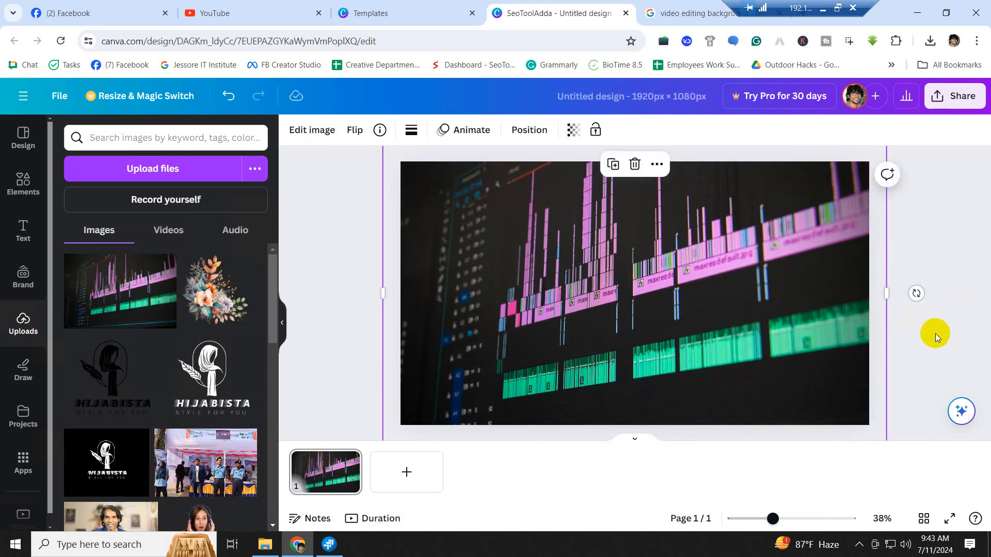
click(745, 274)
click(544, 288)
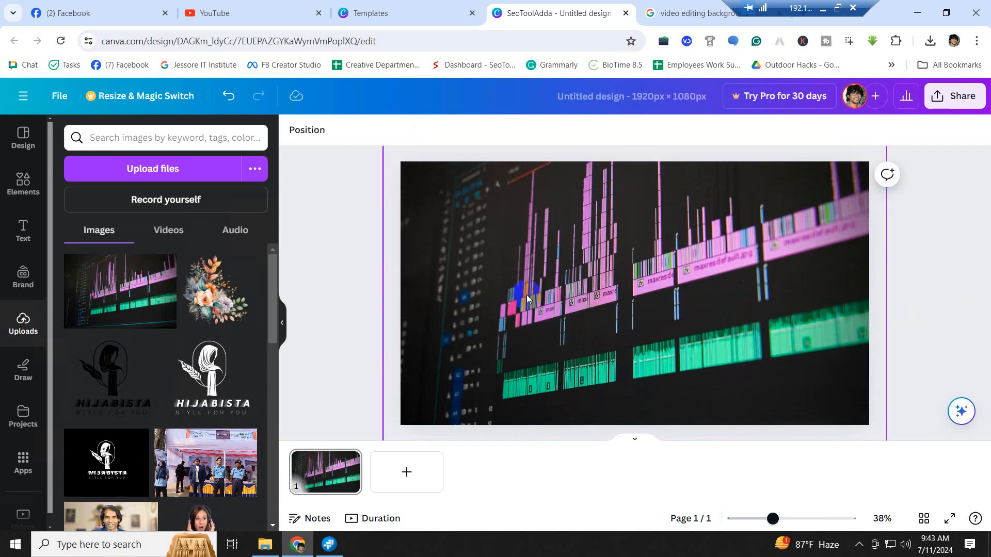
click(630, 236)
click(332, 273)
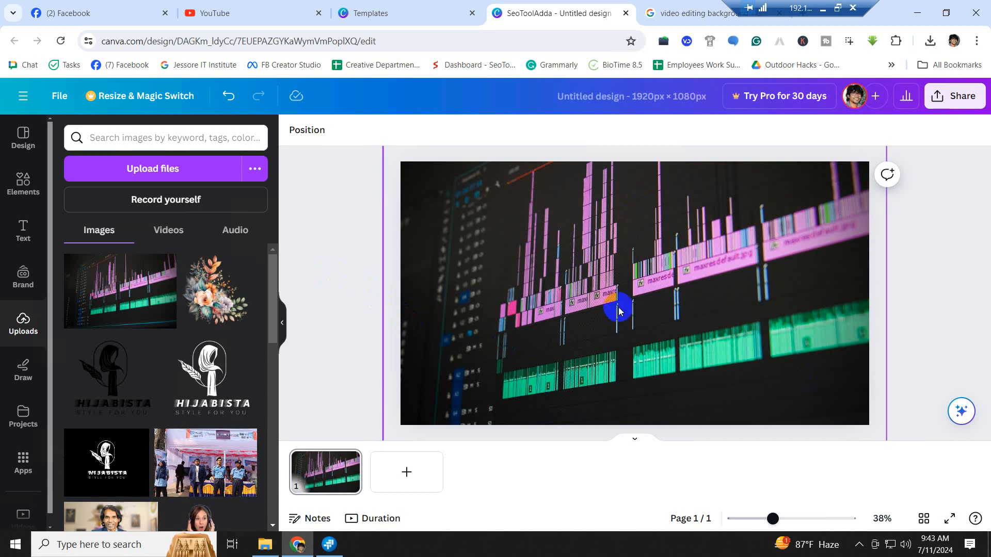
click(363, 274)
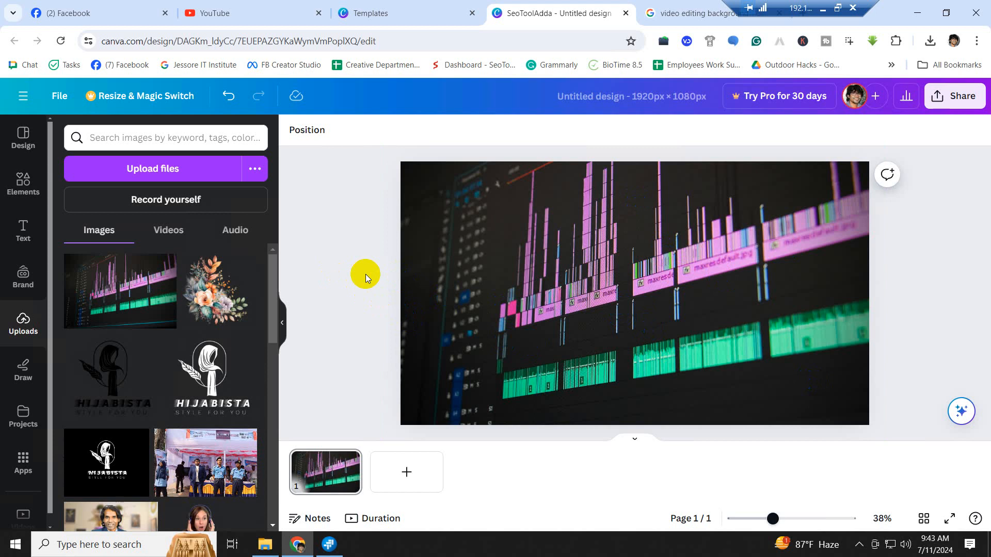
- Try a left-side crop and undo it, then zoom out and resize and recentre the photo frame
click(569, 316)
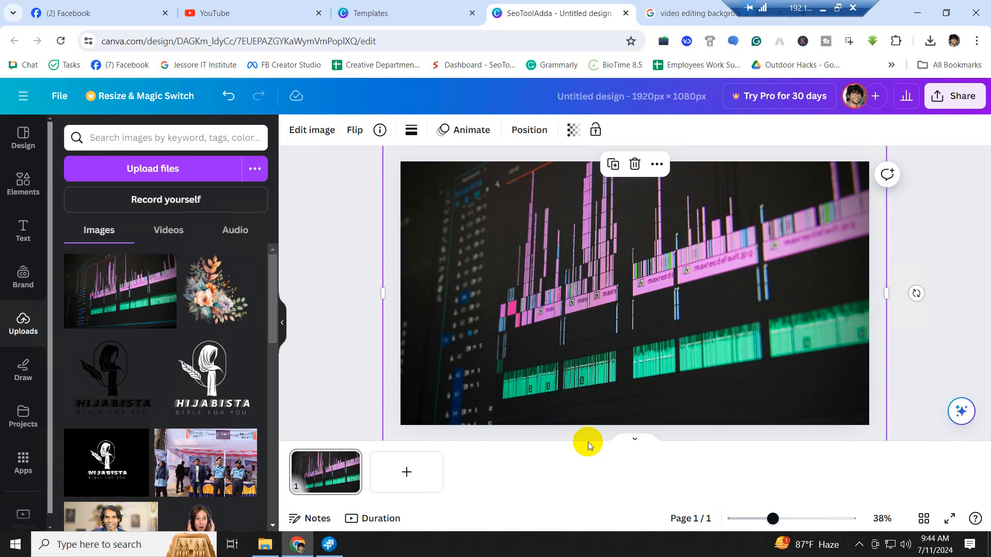
drag(385, 293, 641, 305)
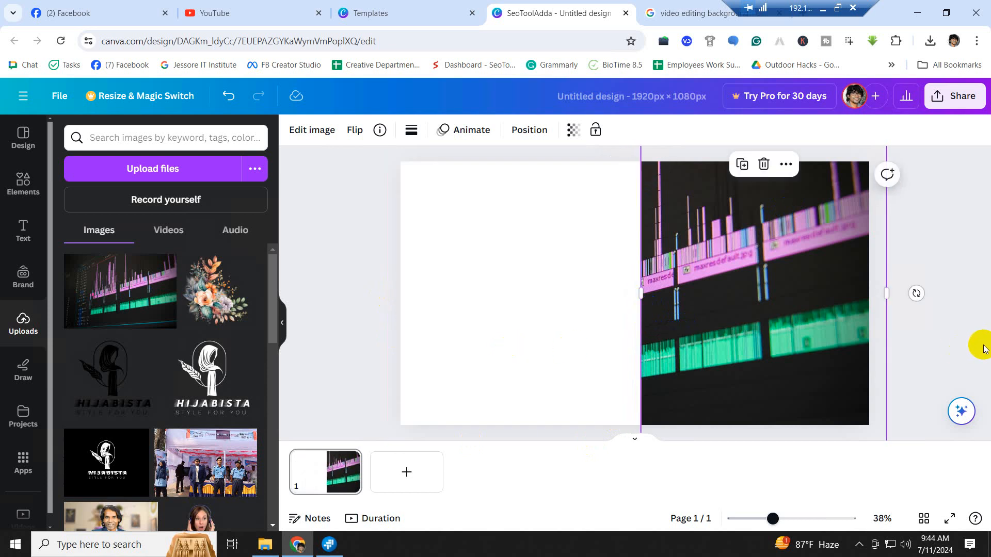
key(ctrl+z)
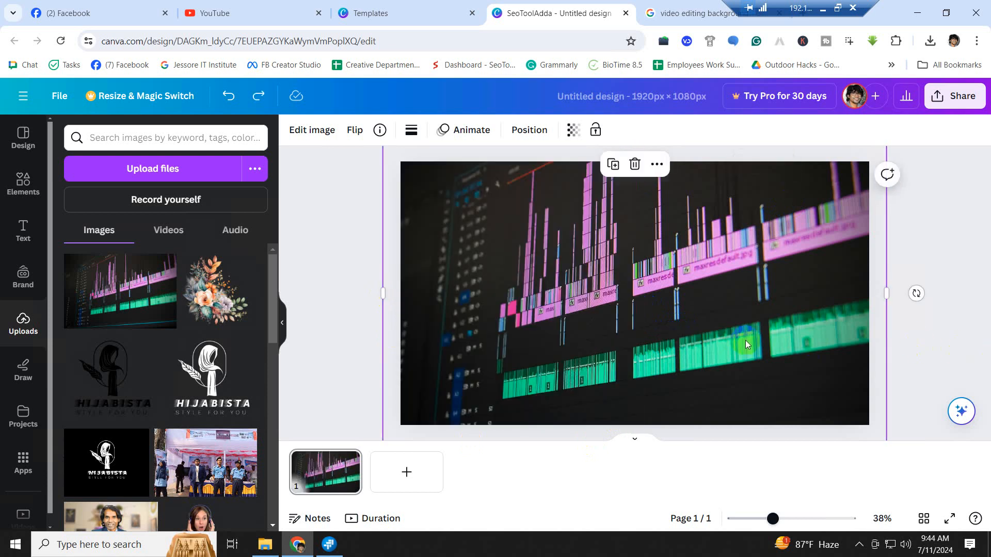
key(ctrl+minus)
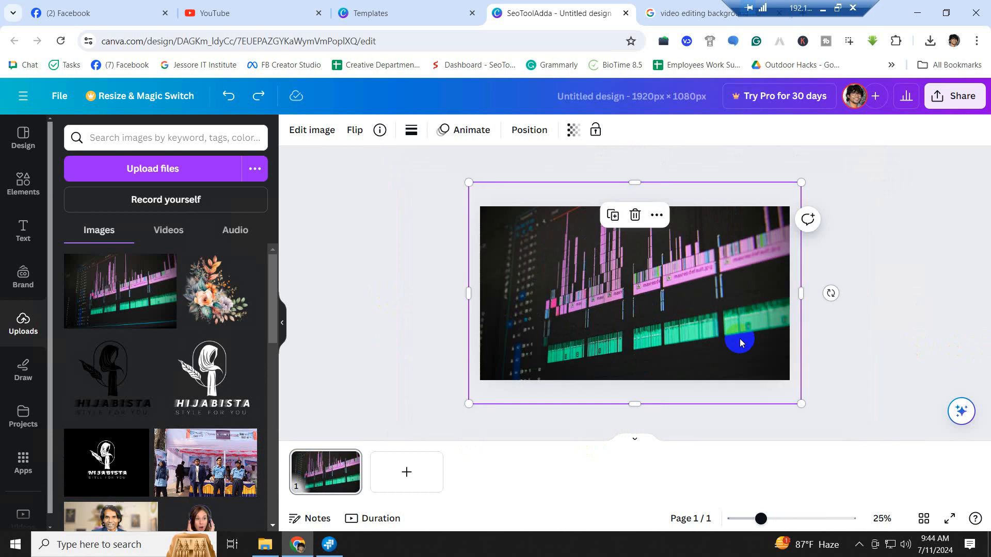
drag(801, 405, 790, 385)
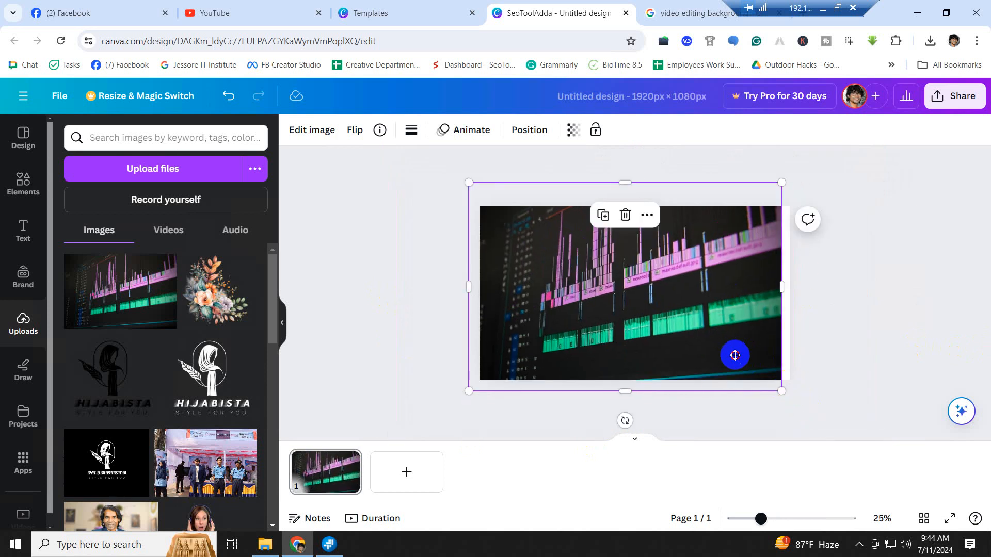
drag(735, 354, 737, 363)
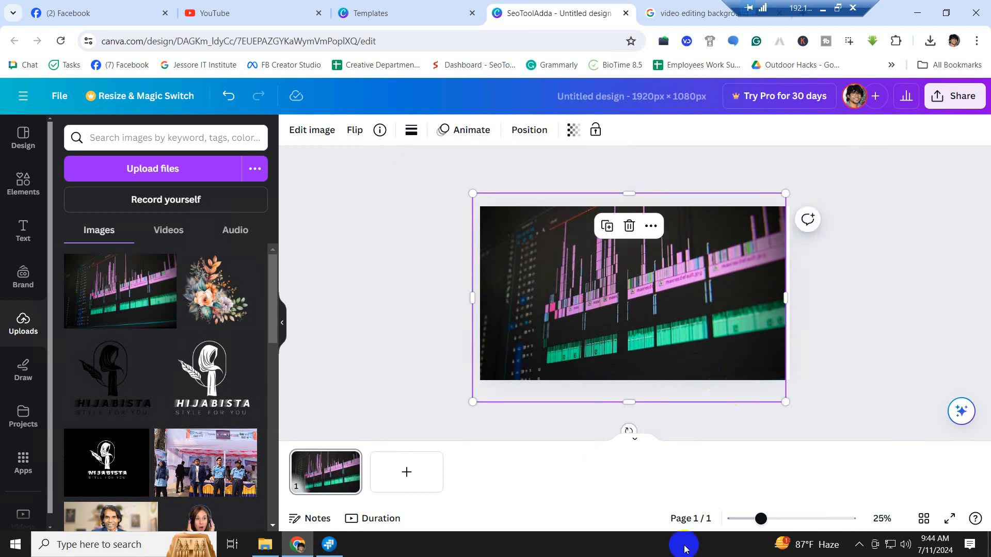
mouse_move(764, 523)
mouse_down()
mouse_move(743, 519)
mouse_move(789, 522)
mouse_move(752, 525)
mouse_move(767, 537)
mouse_move(773, 519)
mouse_move(760, 517)
mouse_move(772, 518)
mouse_up()
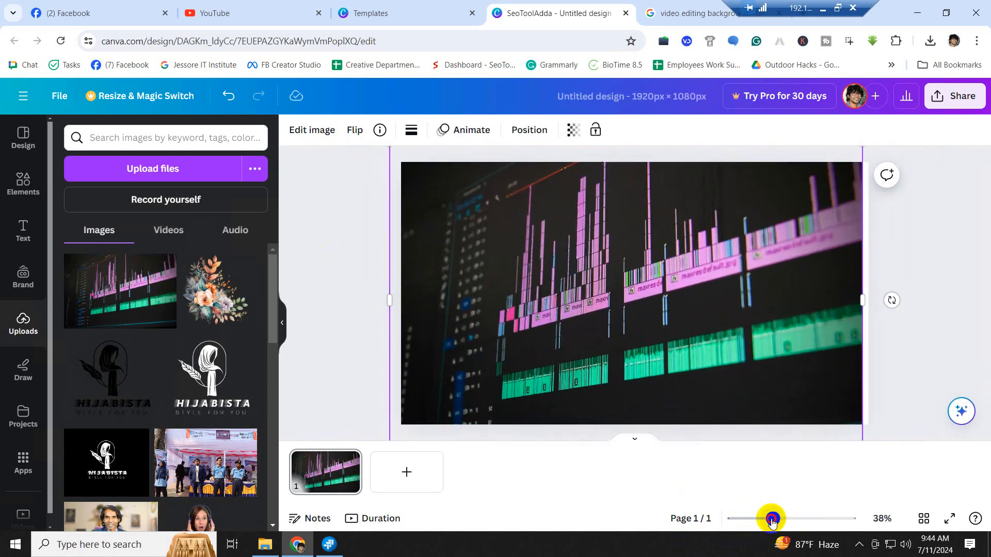
- Nudge the photo slightly right so it stays centred over the page, then deselect it
click(604, 321)
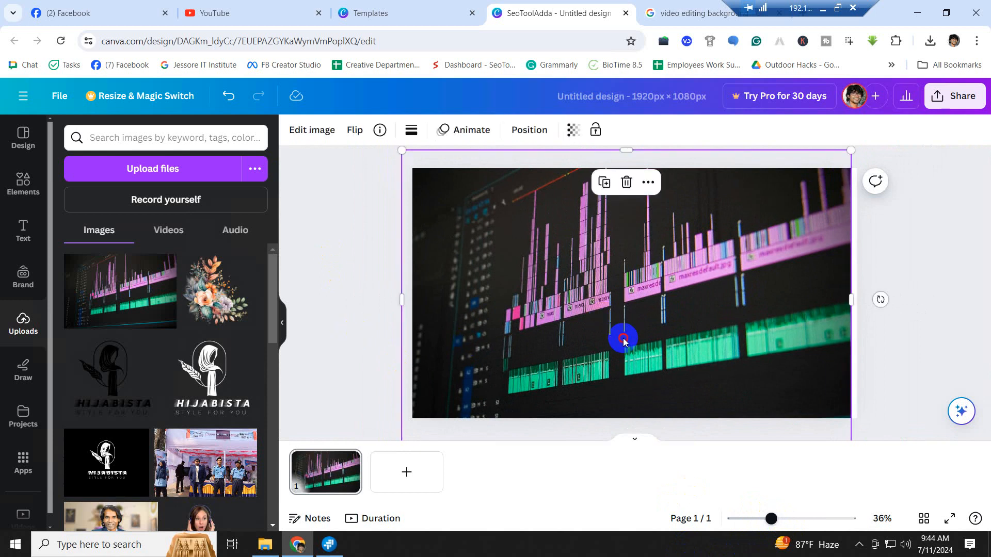
drag(624, 339, 633, 336)
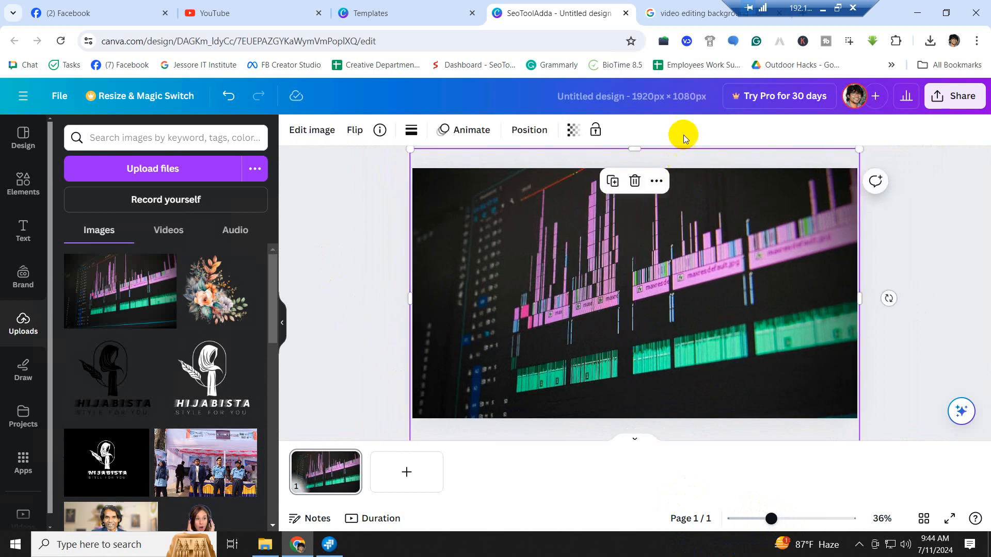
click(922, 316)
click(635, 258)
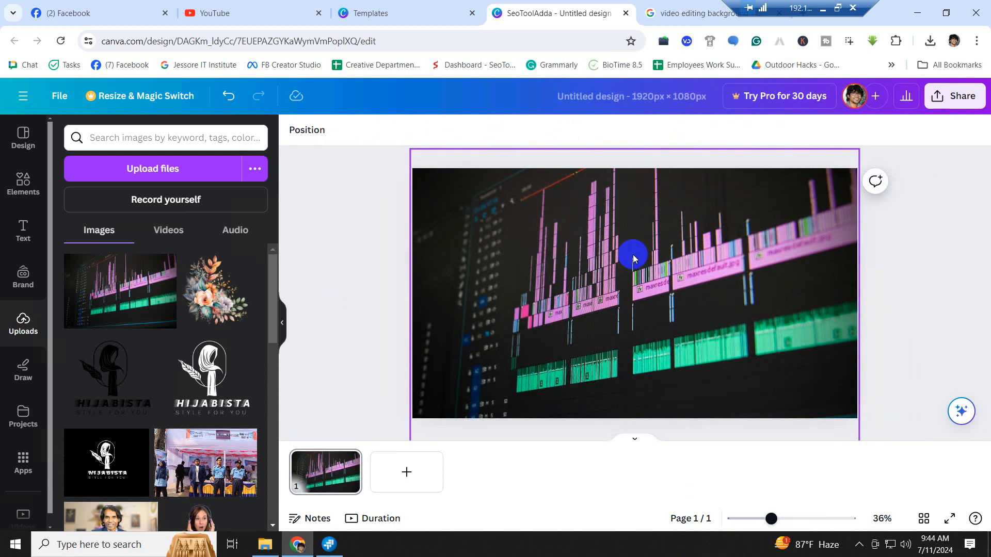
scroll(170, 454, down, 5)
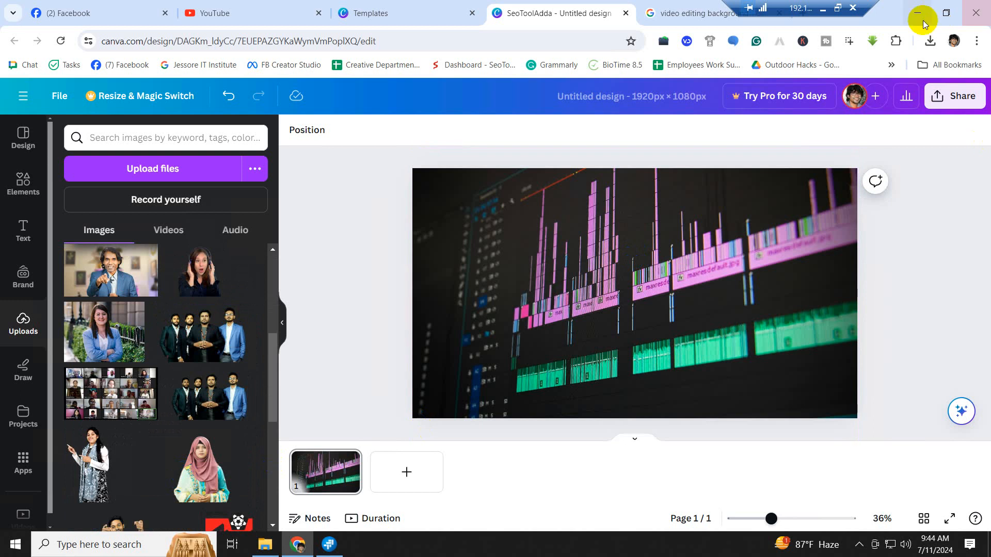
- Copy the portrait JPG from the local desktop and paste it into Class 16\Image
click(823, 10)
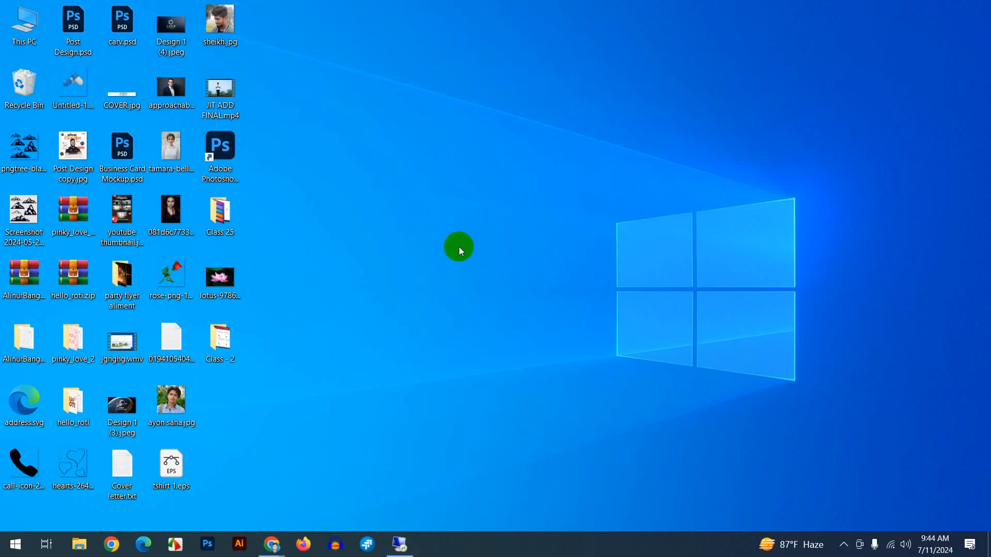
click(168, 400)
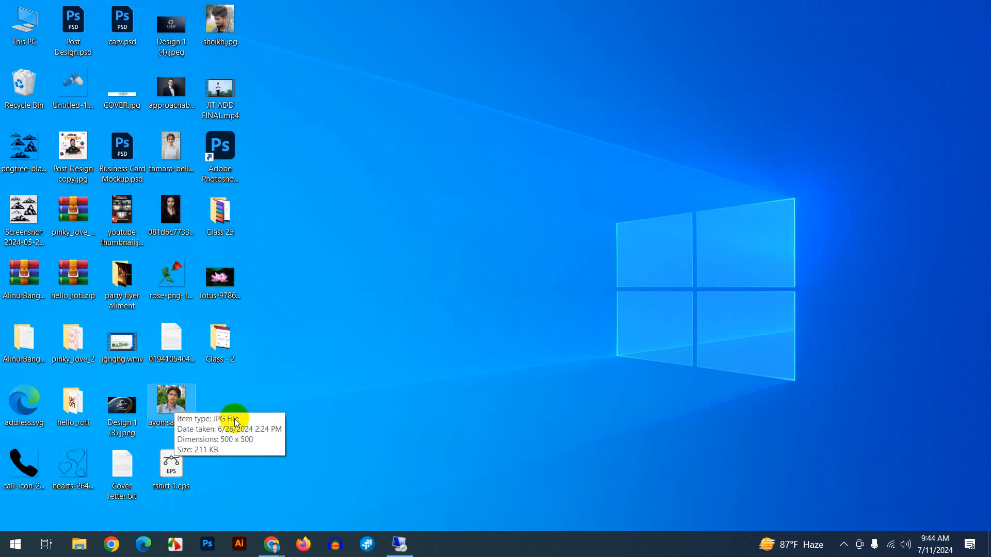
click(404, 551)
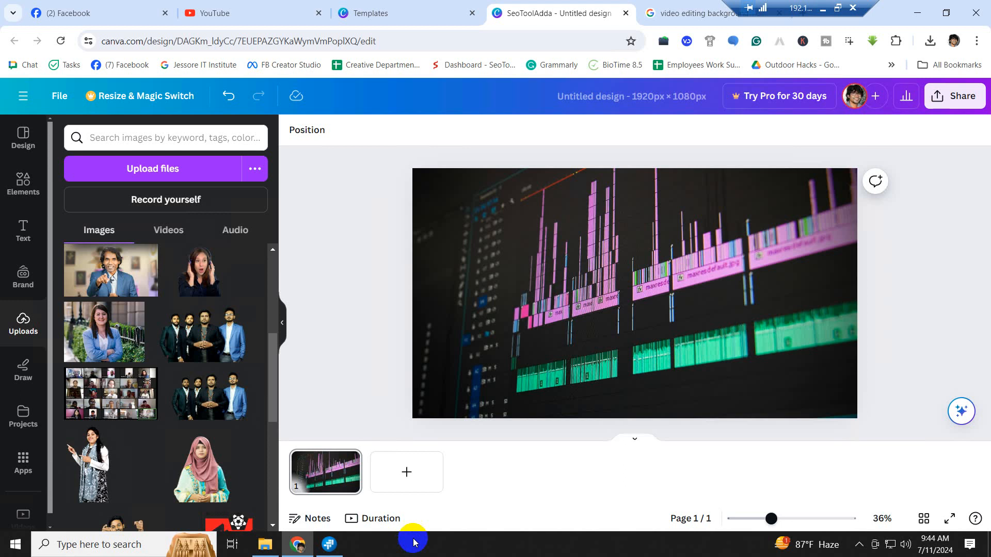
click(923, 14)
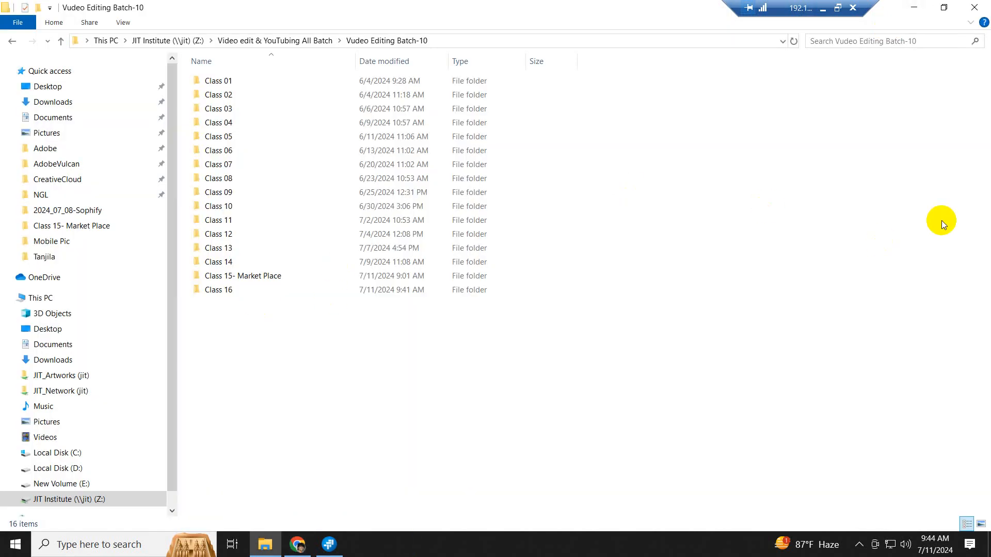
double_click(216, 290)
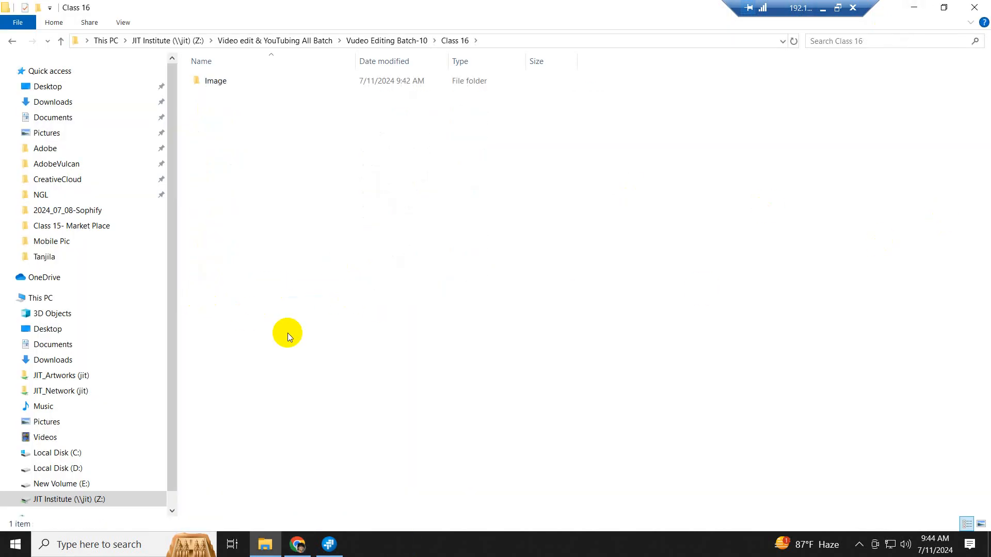
double_click(225, 82)
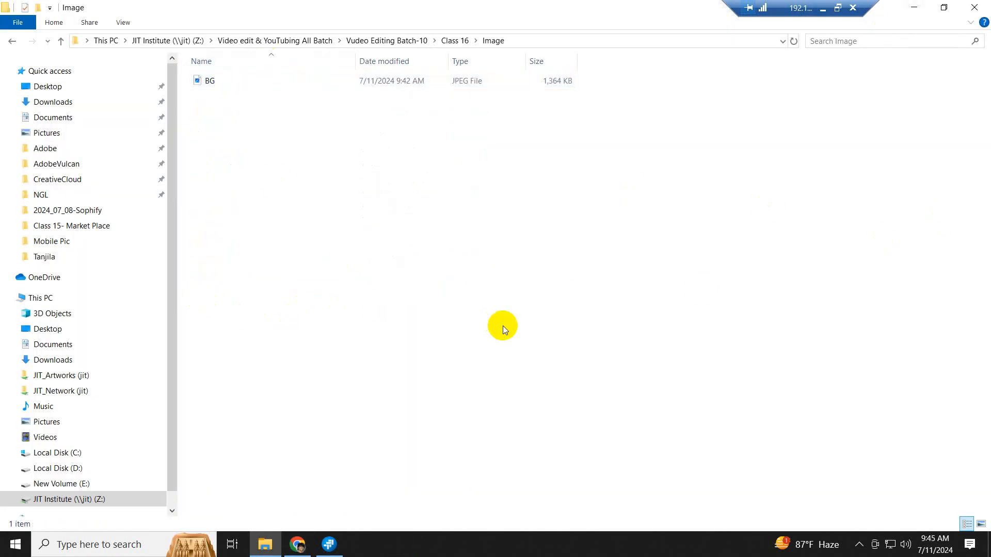
key(ctrl+v)
click(471, 277)
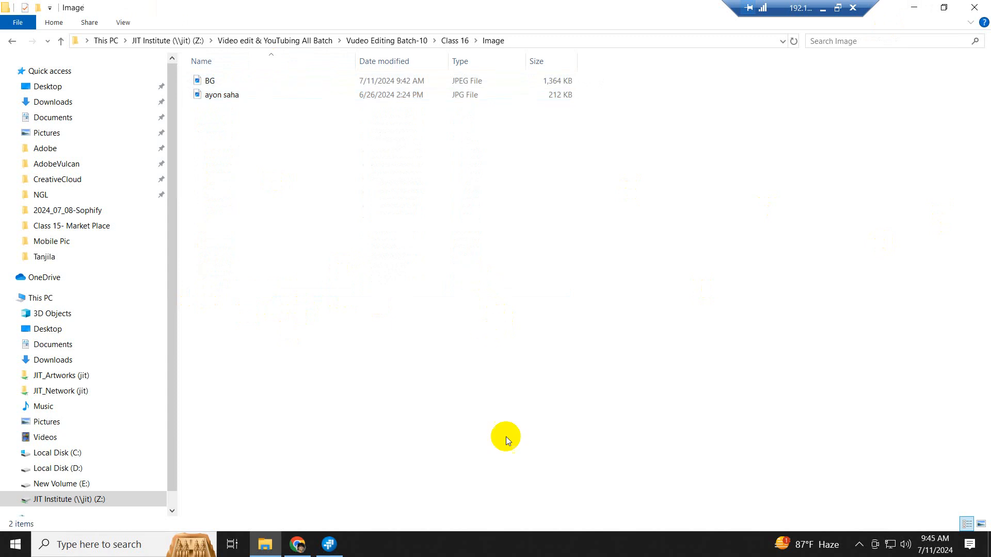
- Preview the pasted portrait JPG in Photos, then go back to the Canva design in Chrome
click(298, 546)
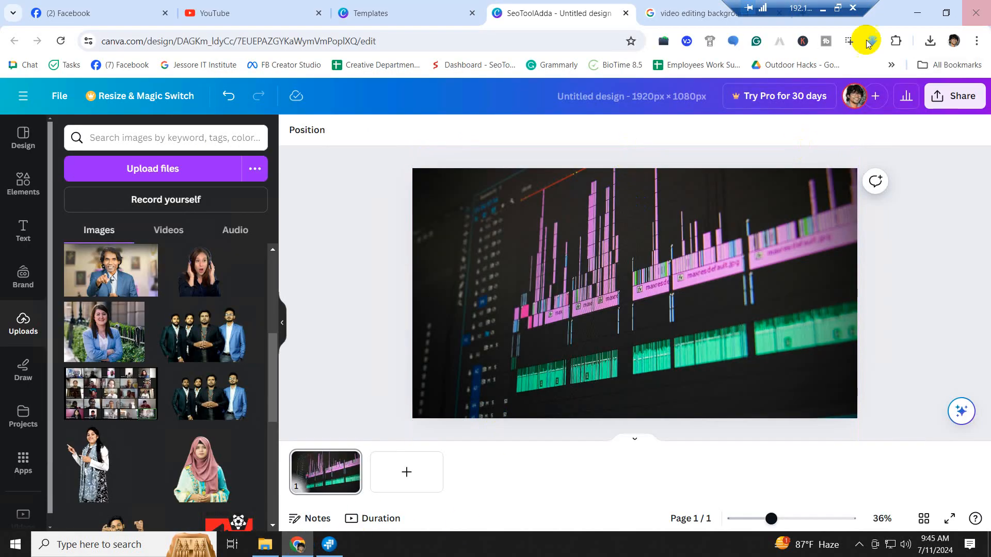
click(615, 205)
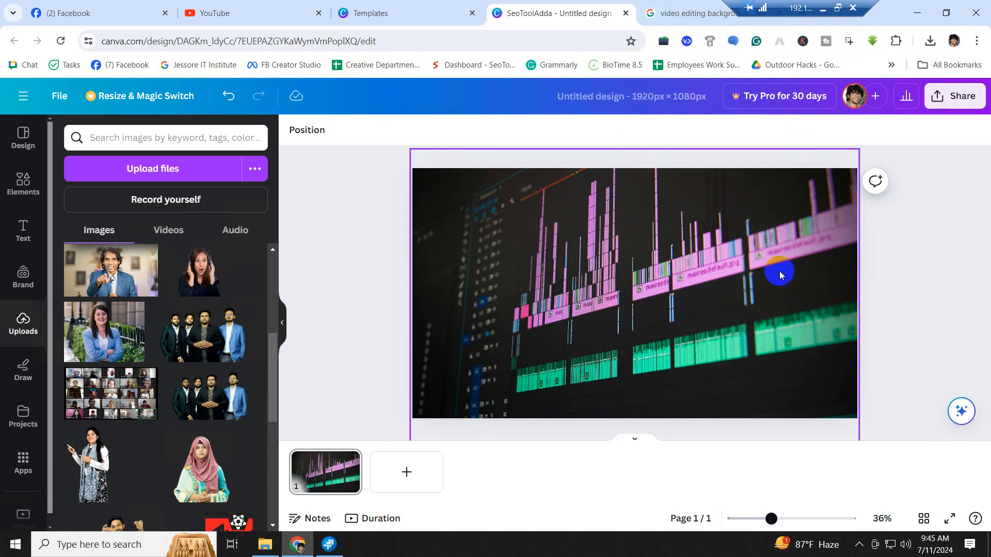
click(269, 548)
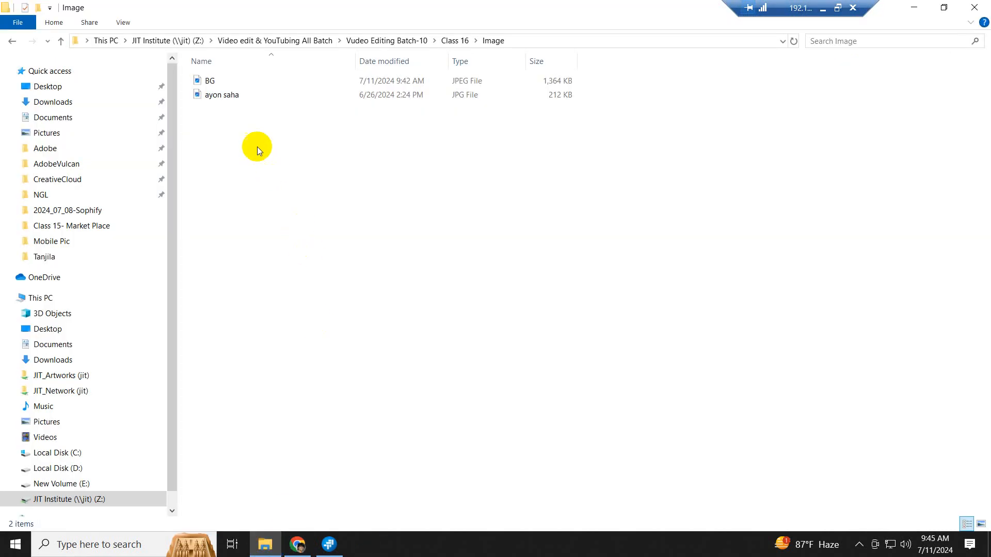
double_click(228, 95)
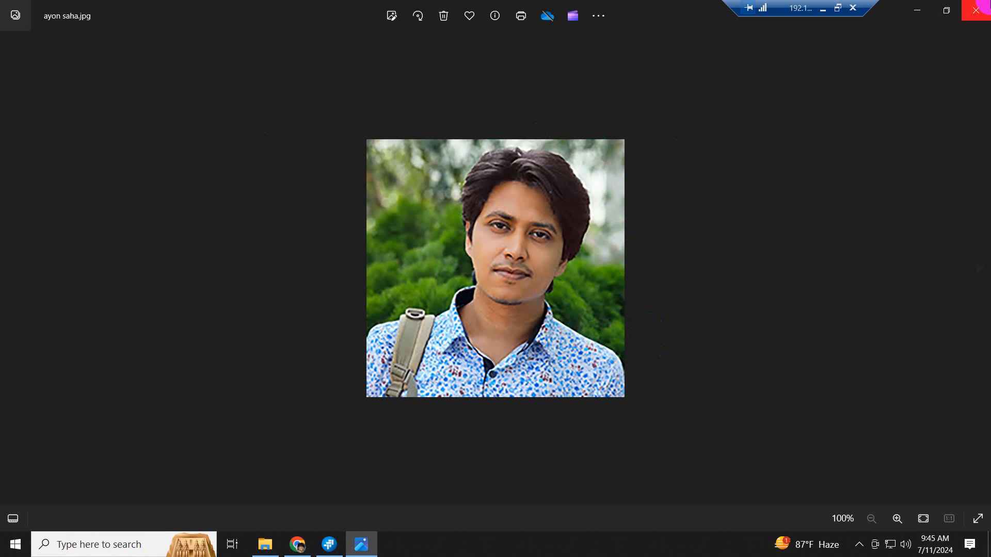
click(304, 548)
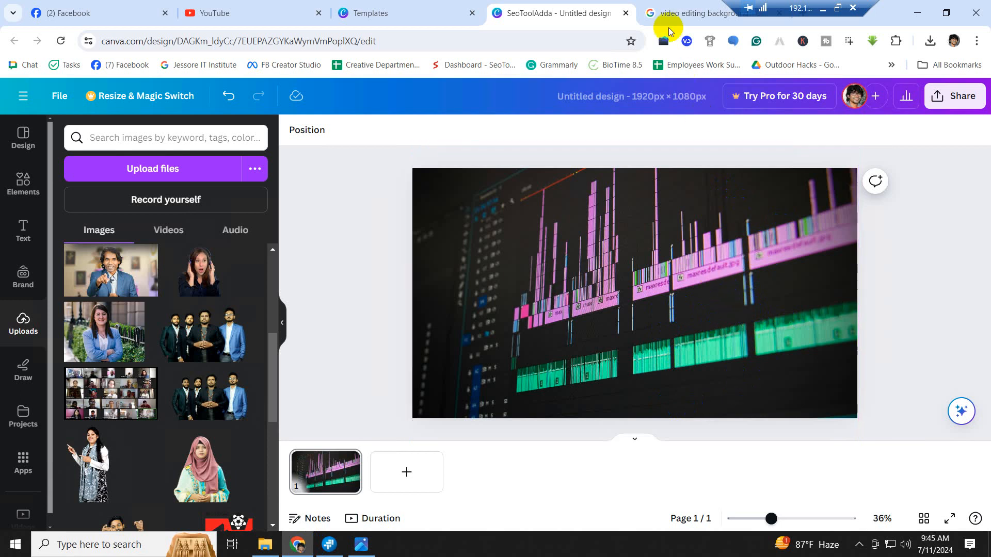
- Close the YouTube, Facebook and background image search tabs
click(279, 19)
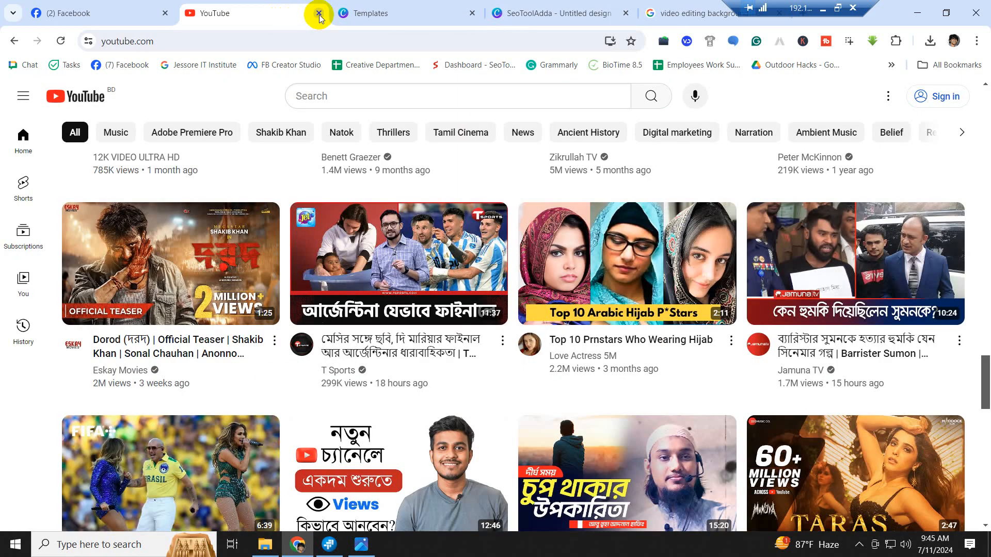
click(317, 14)
click(164, 13)
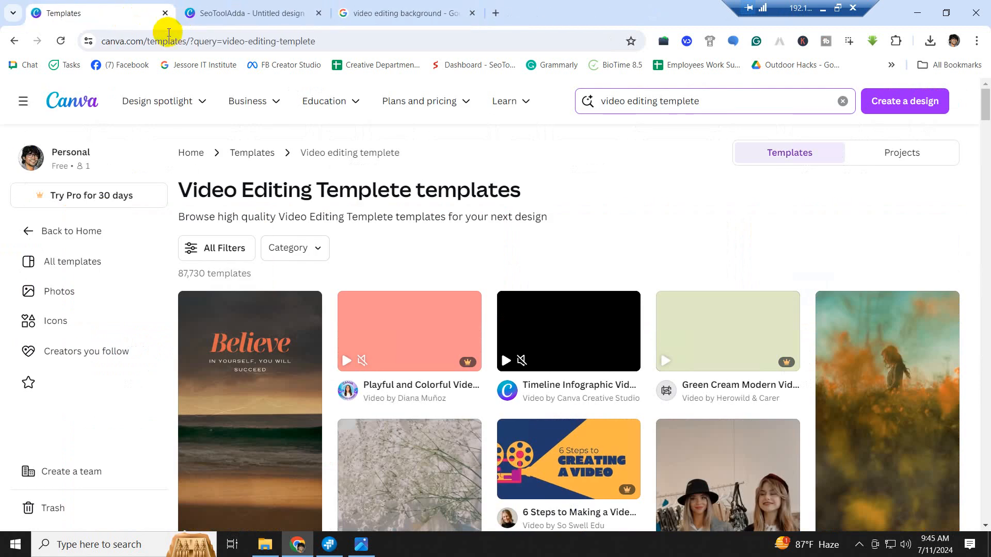
click(436, 20)
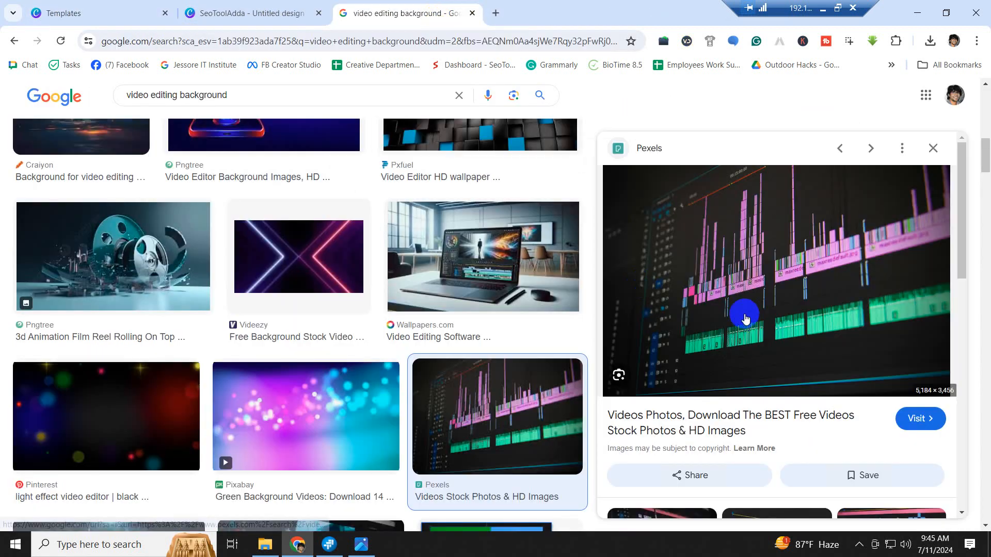
scroll(342, 210, up, 6)
scroll(407, 260, up, 6)
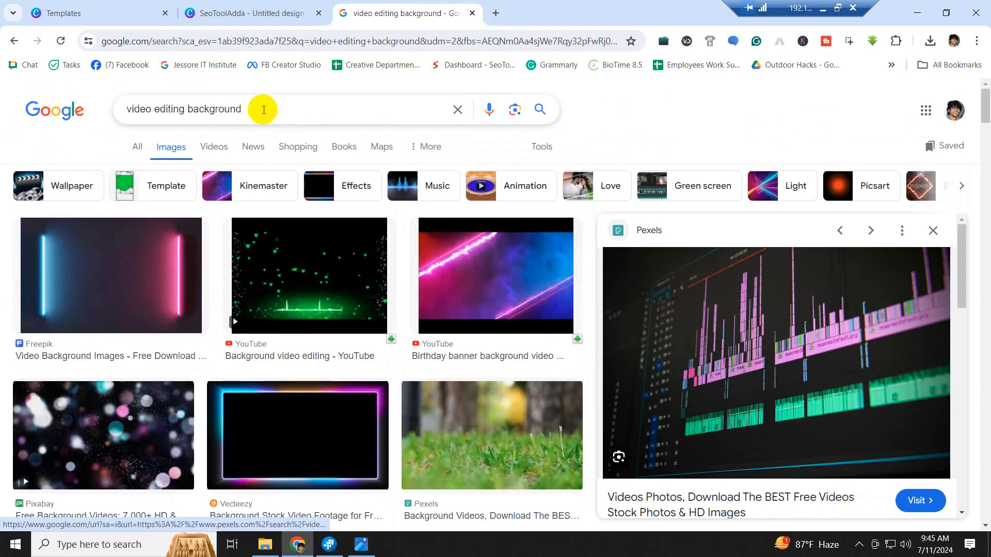
drag(261, 107, 126, 109)
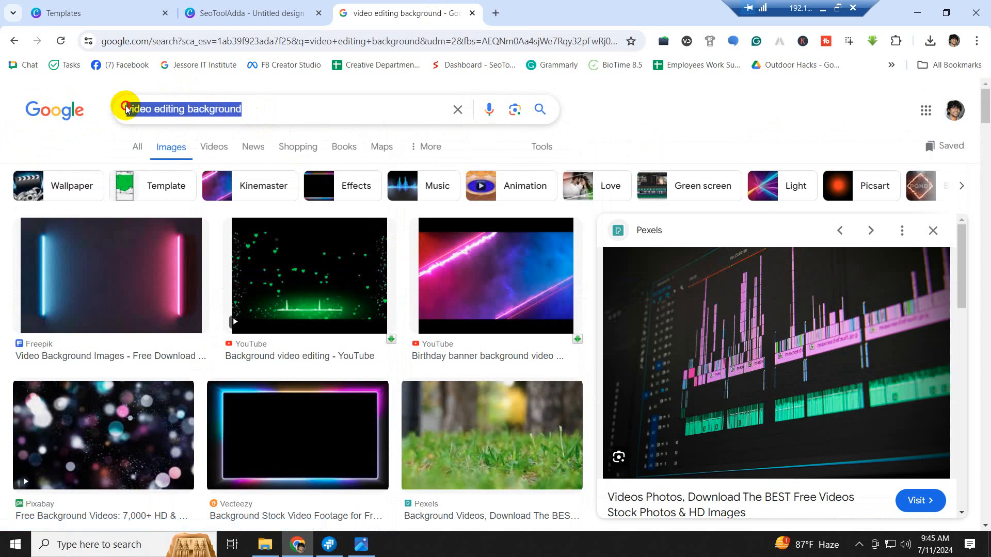
click(472, 13)
- In a new tab, search 'bg remove' and open the remove.bg website
click(342, 13)
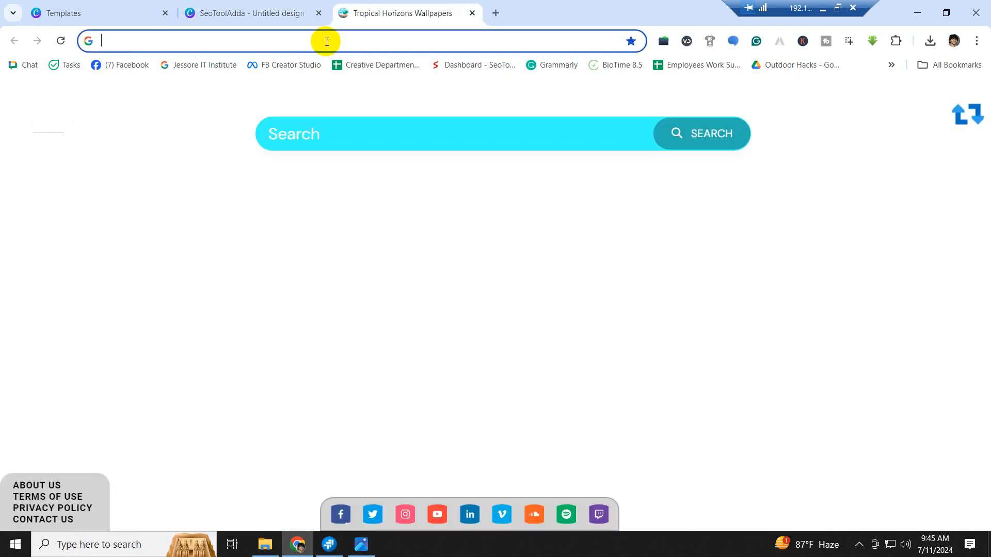
text(bg)
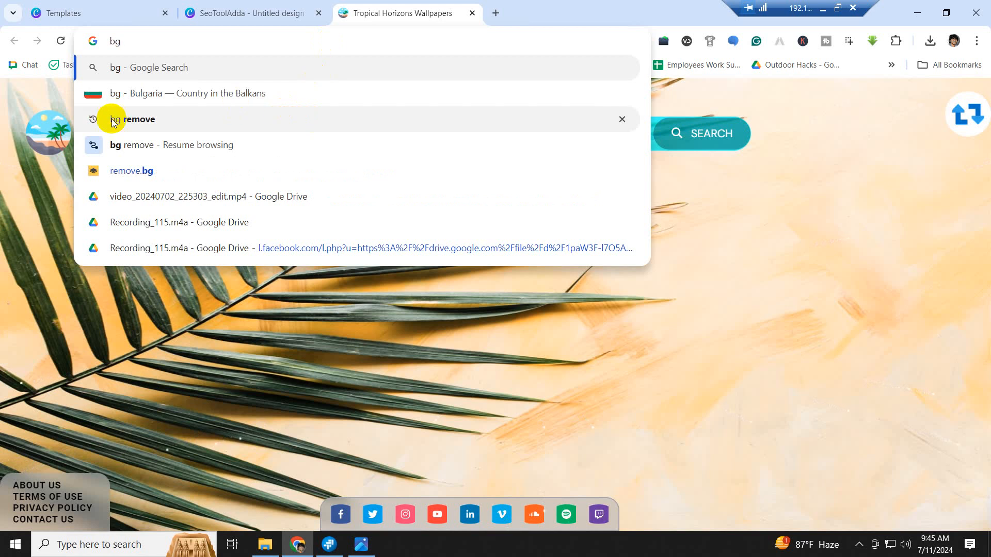
click(137, 120)
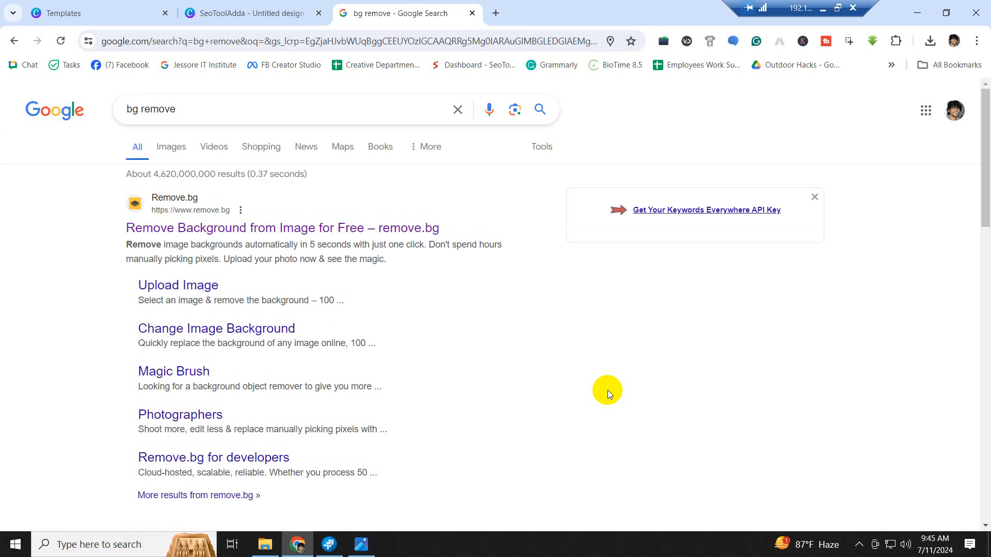
click(198, 235)
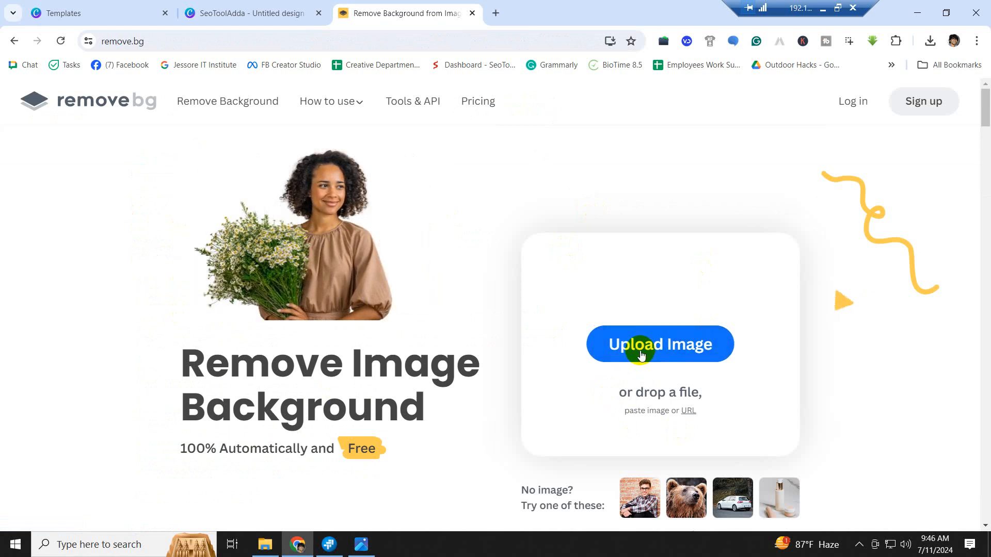
- Upload the original portrait JPG to remove.bg to strip its background
click(643, 355)
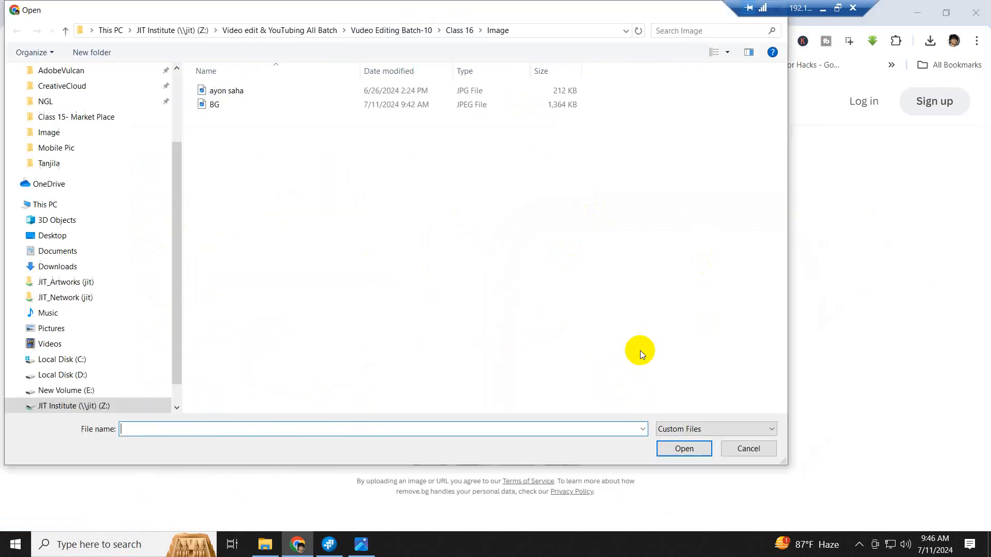
click(233, 88)
click(689, 448)
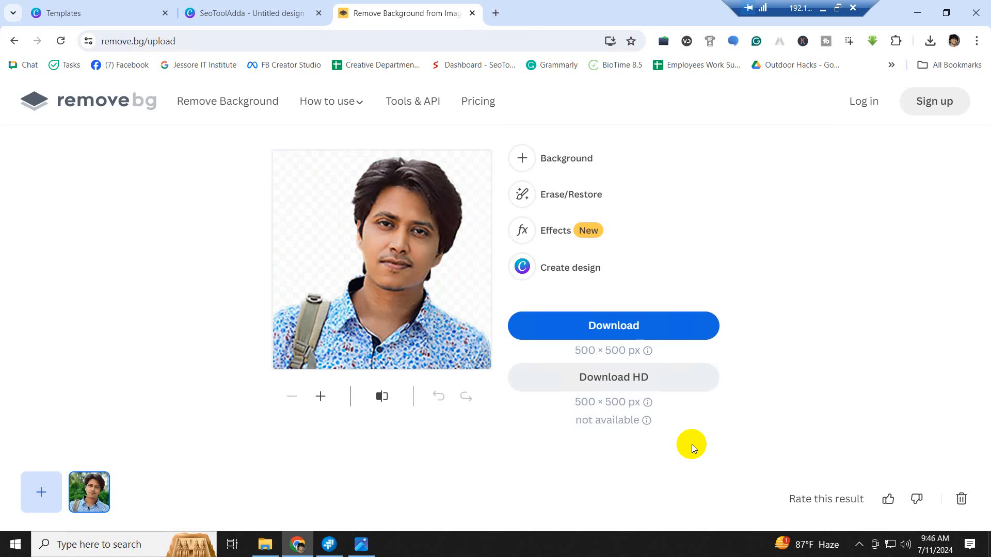
- Download the cut-out and save it as a '-PNG' file in Class 16 > Image
click(621, 325)
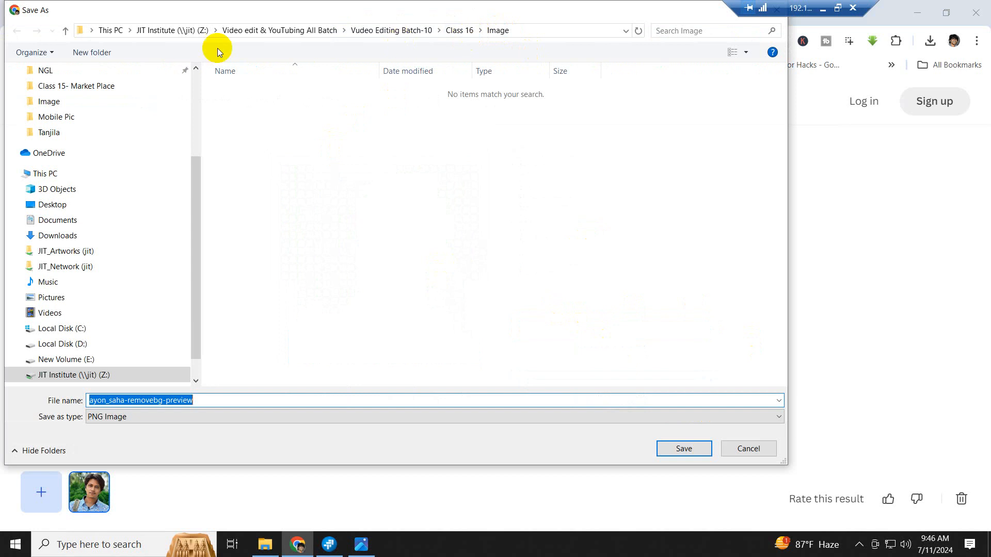
click(64, 32)
click(281, 92)
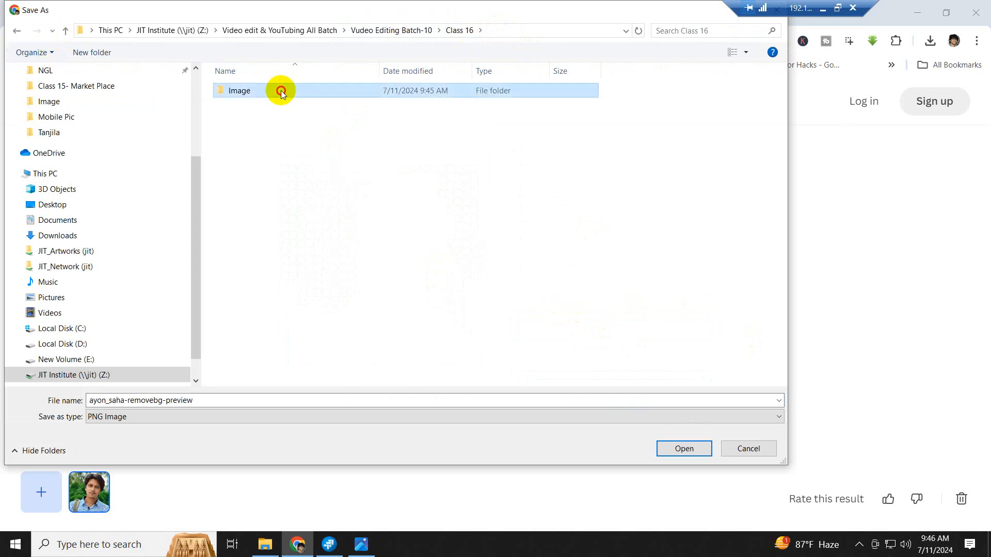
double_click(280, 90)
click(209, 398)
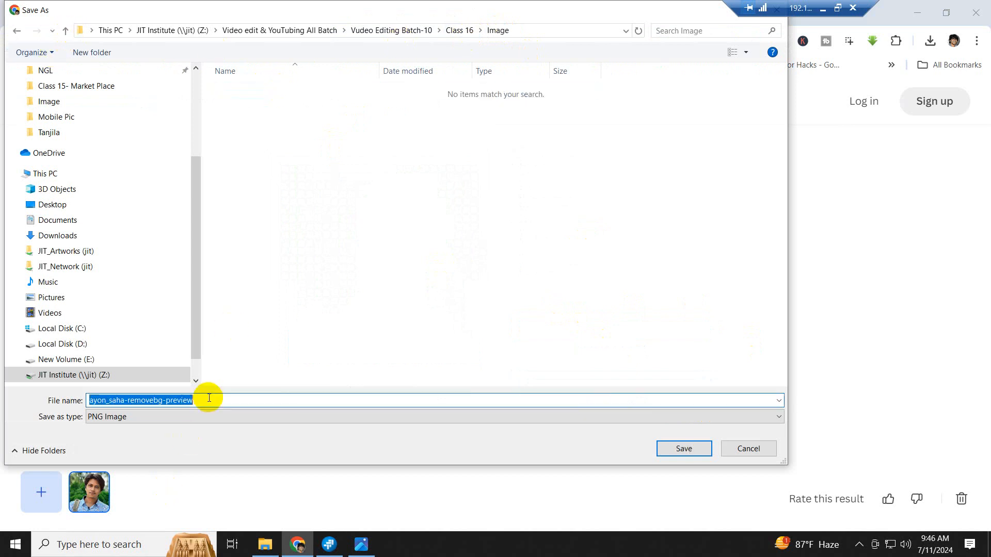
drag(208, 398, 127, 399)
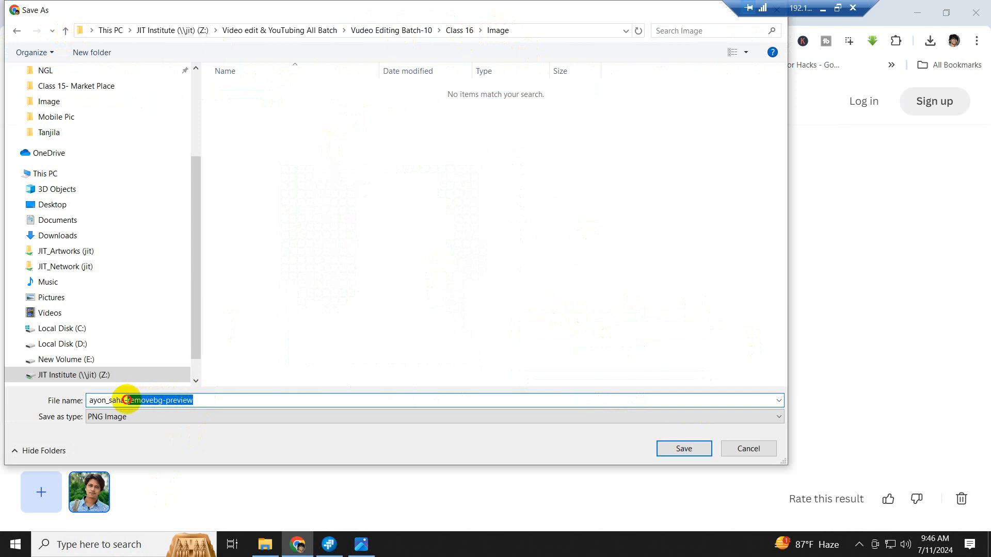
text(PNG)
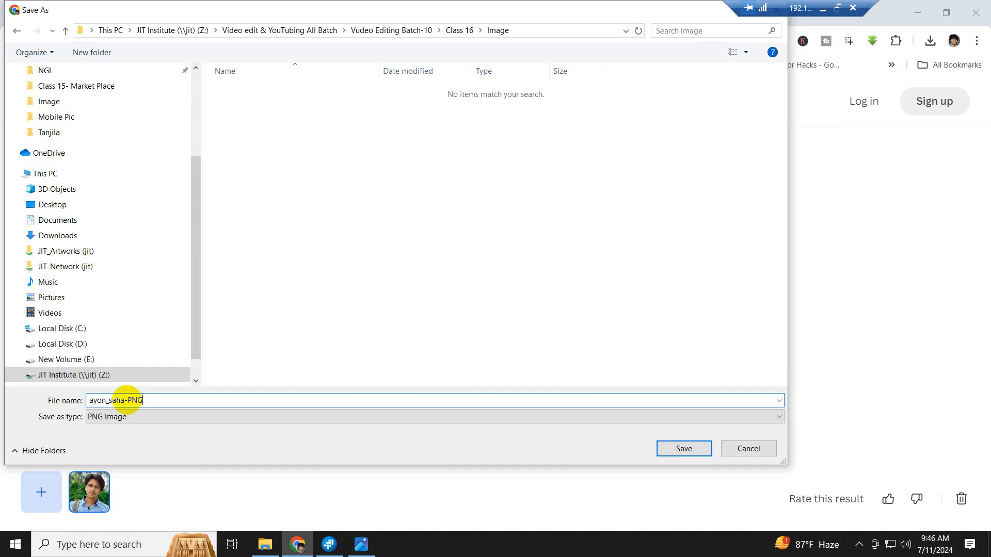
click(682, 450)
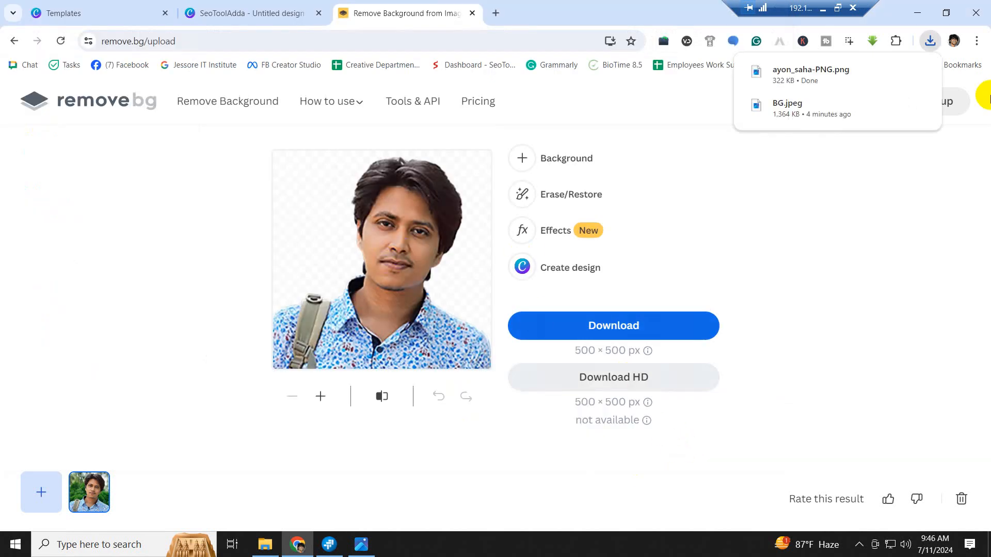
- Check the saved PNG, then switch back to the Canva design tab
click(918, 13)
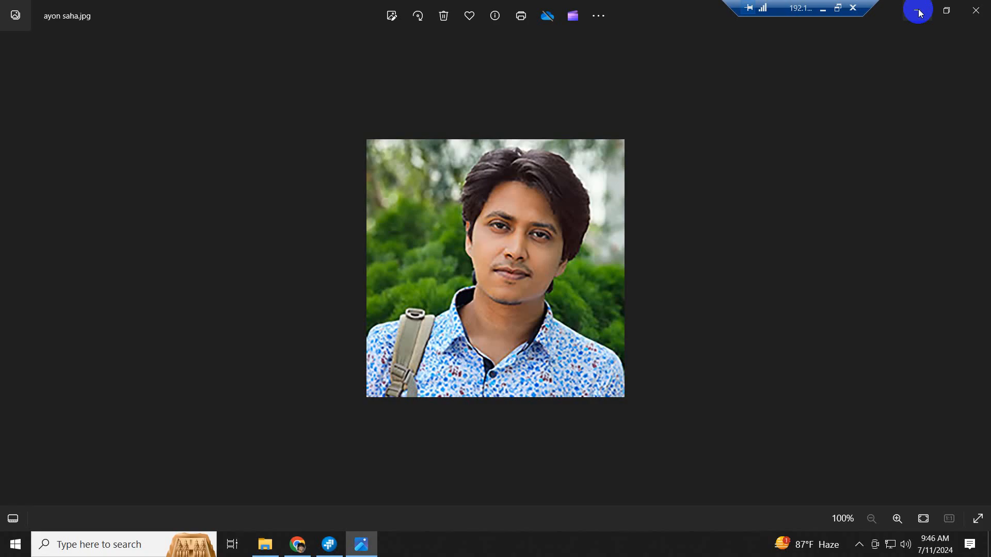
click(976, 6)
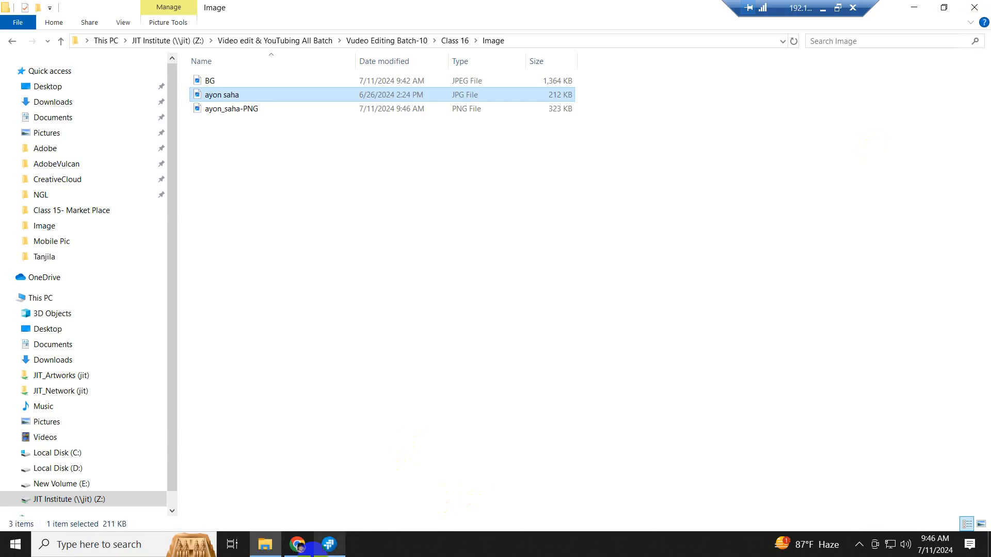
click(297, 544)
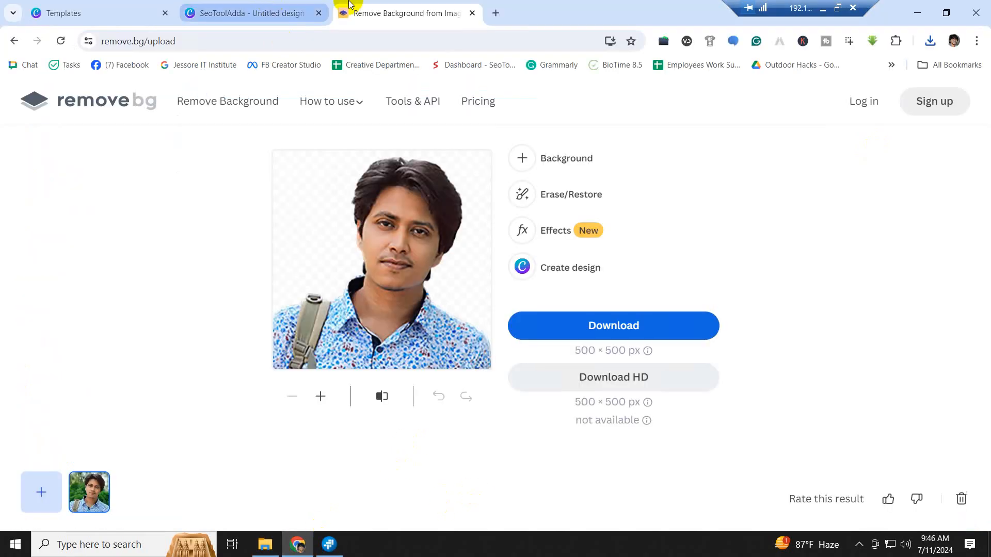
click(240, 16)
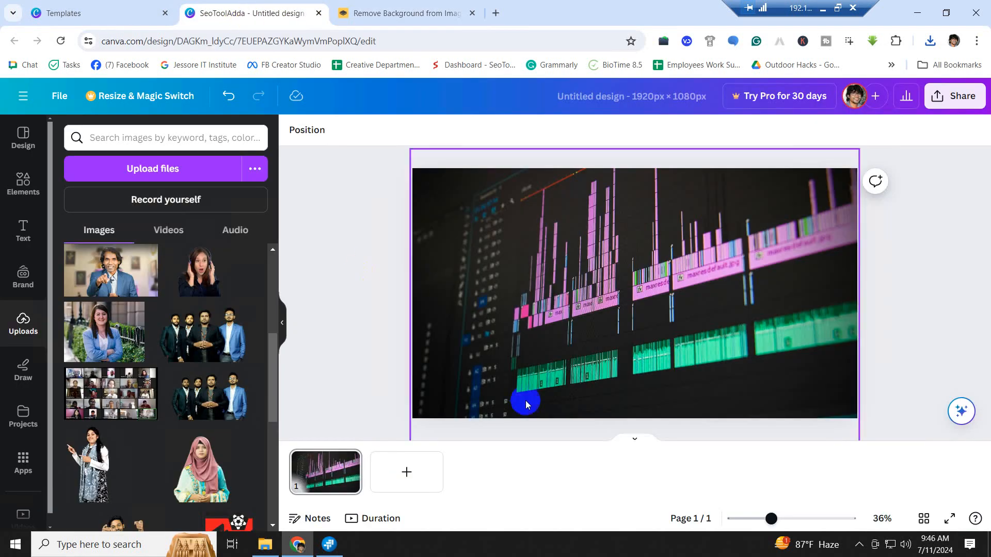
- Upload the cut-out PNG portrait to Canva's Uploads
scroll(156, 330, up, 5)
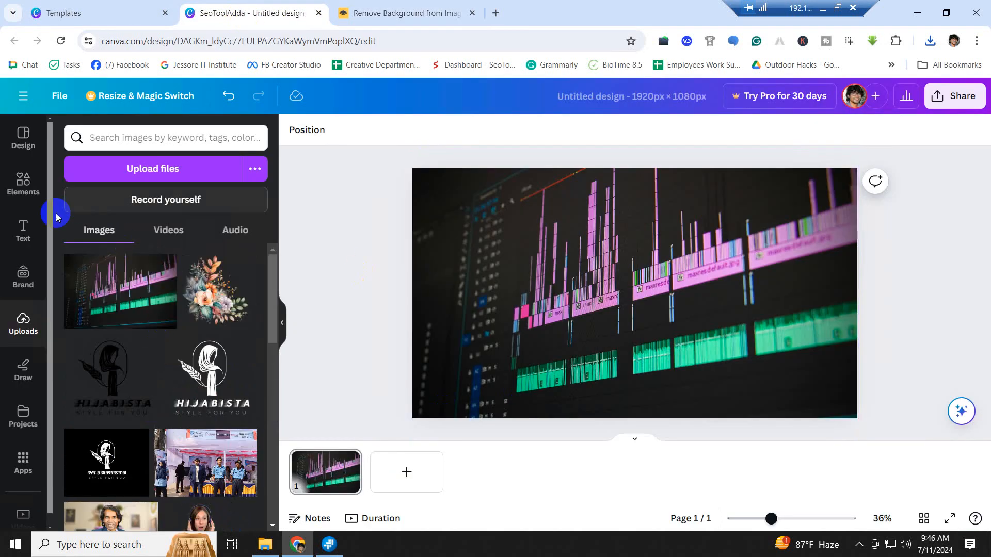
click(132, 176)
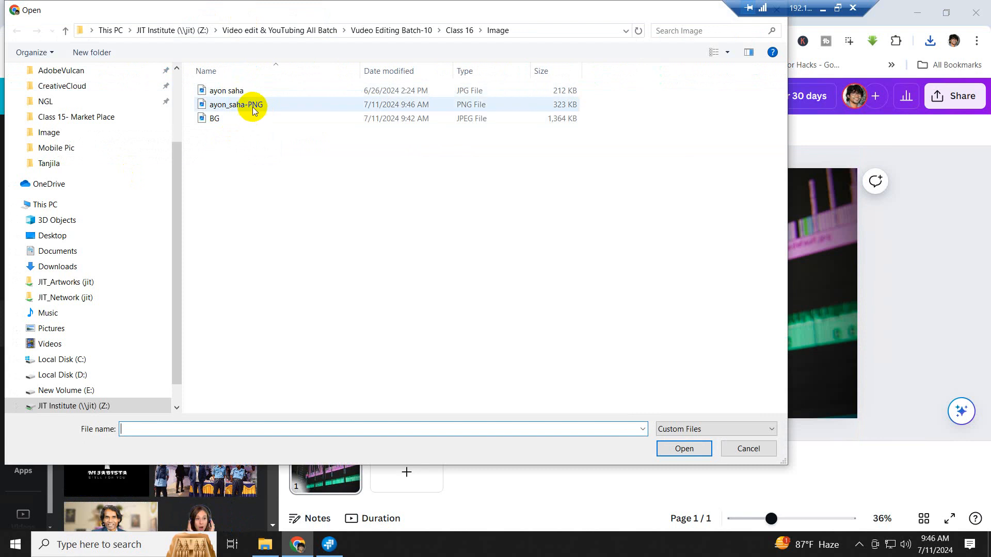
click(250, 104)
click(684, 448)
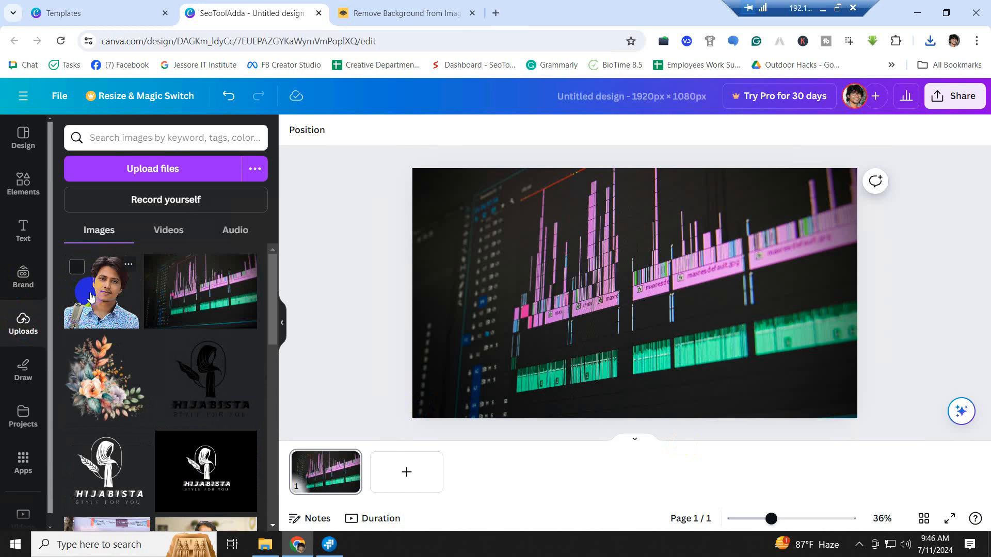
- Add the portrait to the page, enlarge it, and place it against the left edge
click(91, 298)
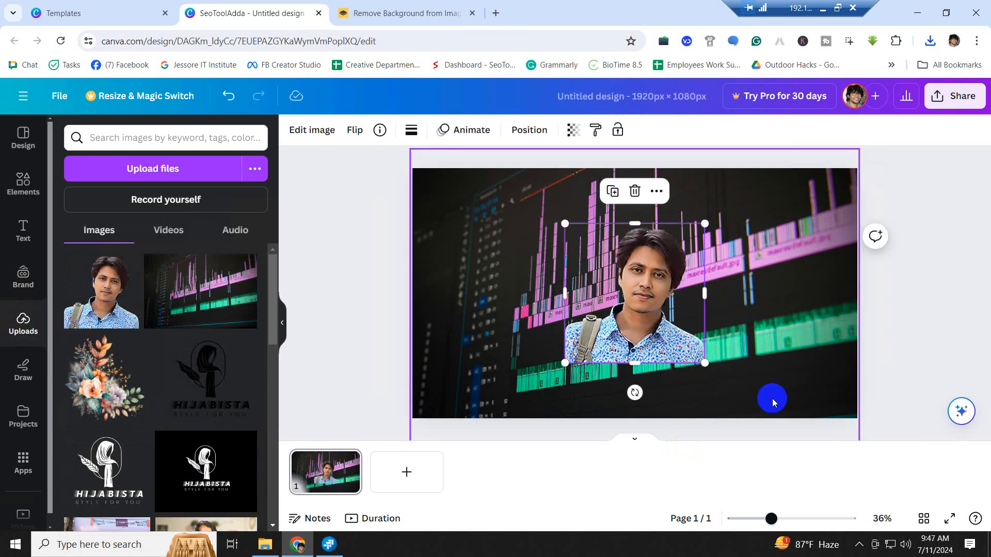
drag(708, 369, 831, 431)
drag(657, 352, 528, 319)
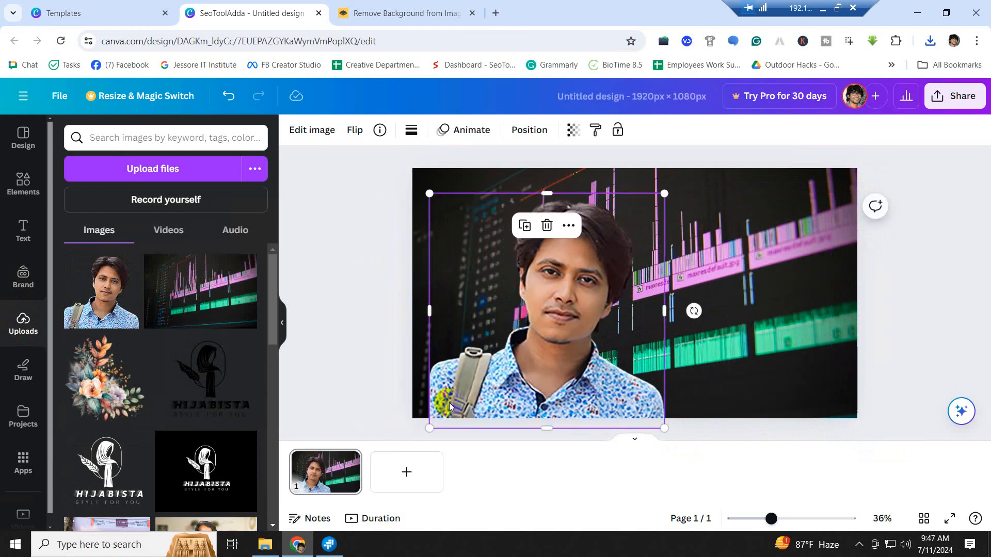
drag(579, 375, 531, 345)
click(735, 339)
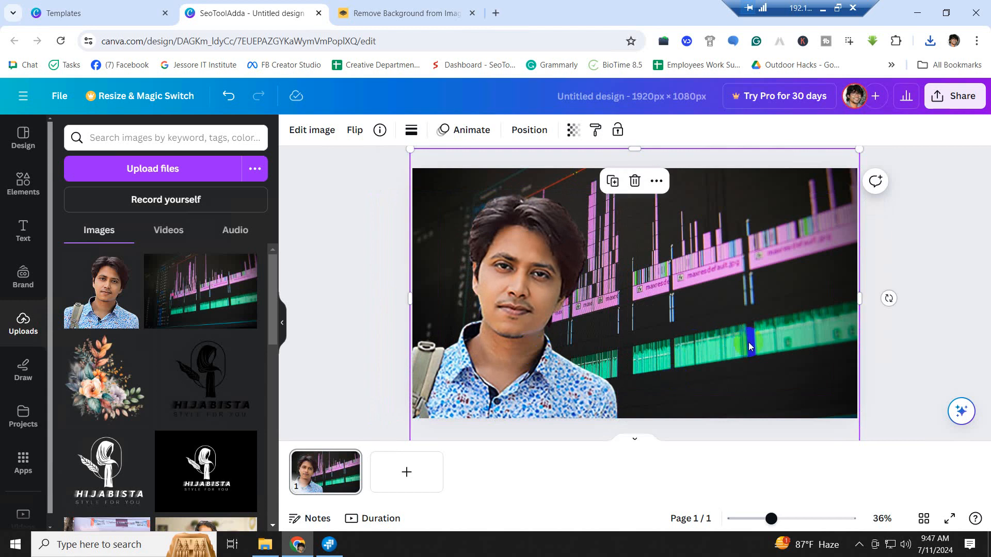
click(905, 342)
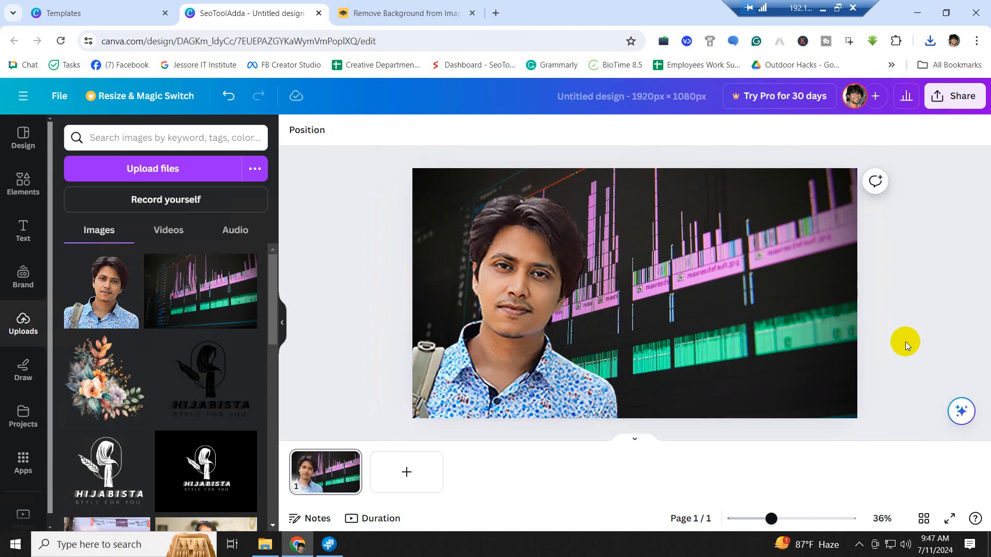
click(500, 323)
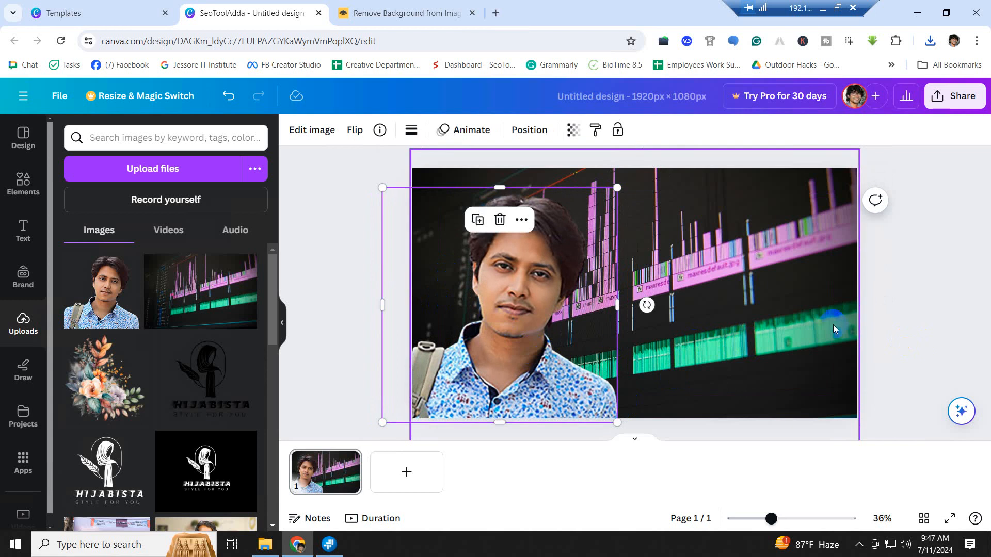
click(902, 322)
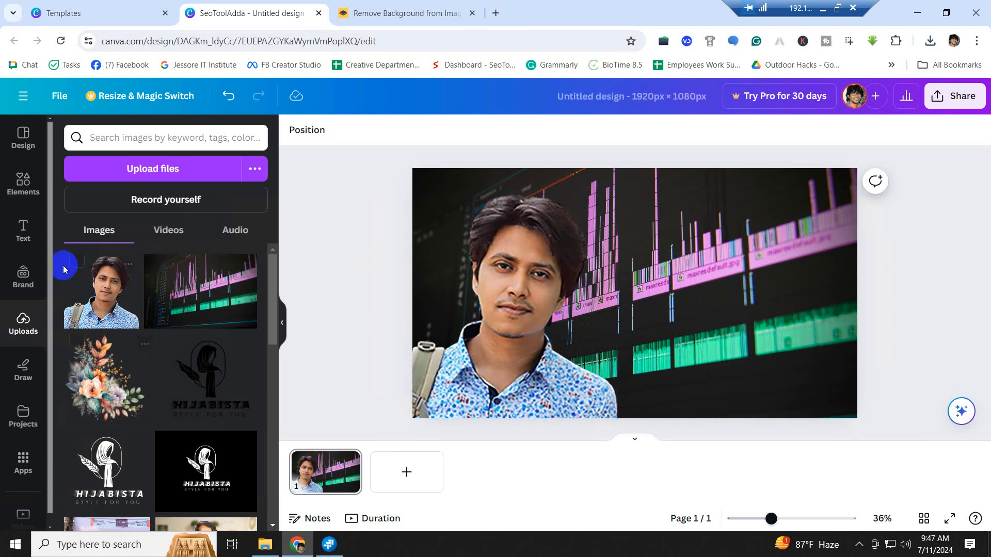
- Delete the 'Add a heading' text box from the thumbnail
click(23, 235)
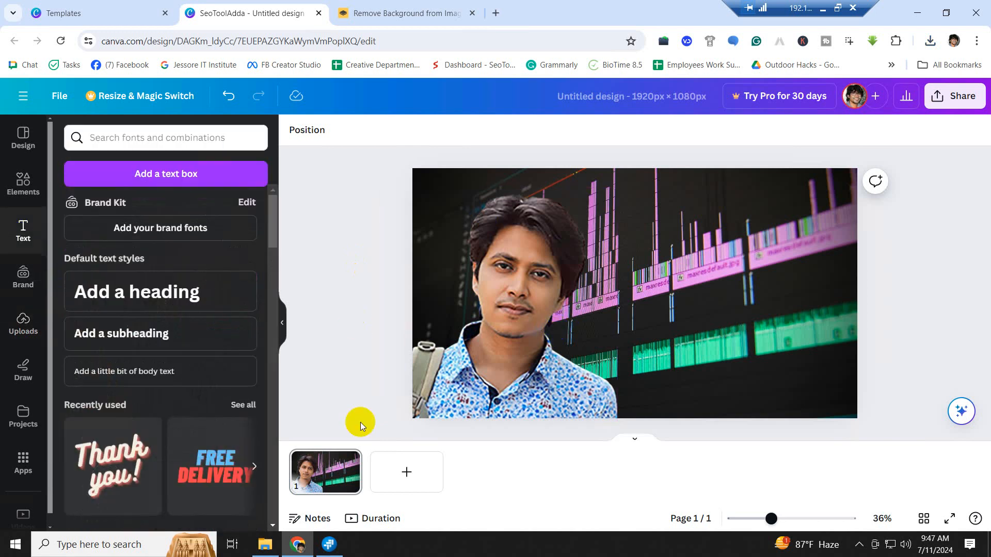
click(115, 301)
click(654, 302)
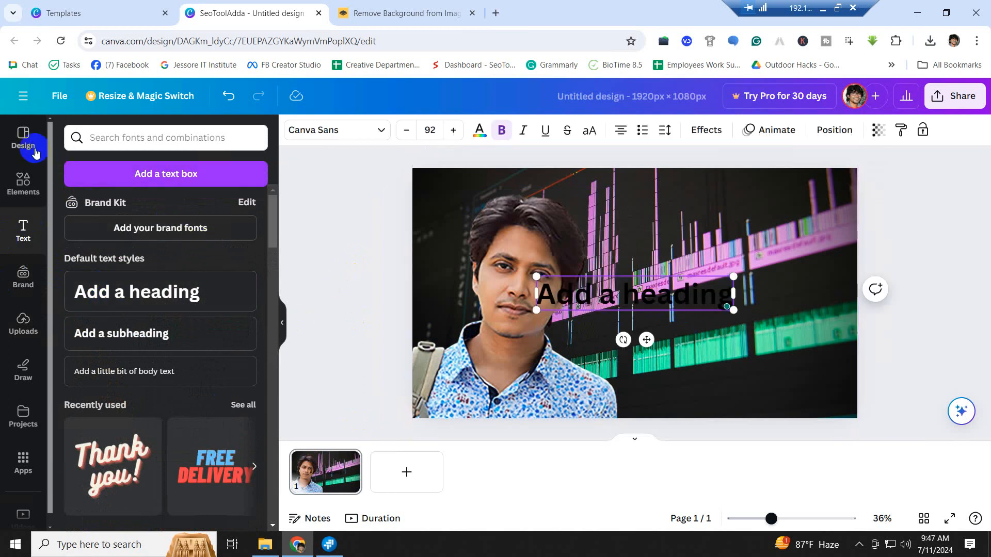
click(886, 359)
click(638, 295)
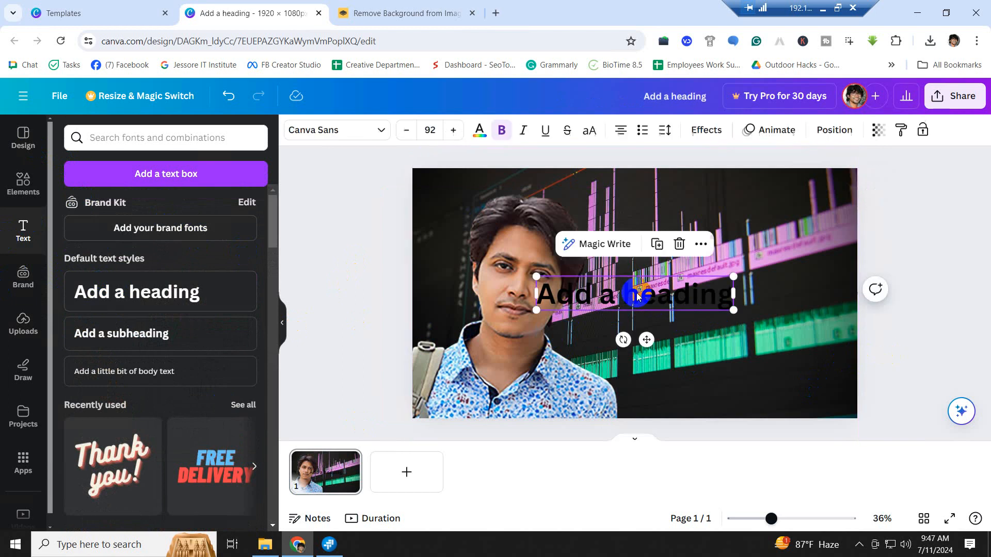
key(Delete)
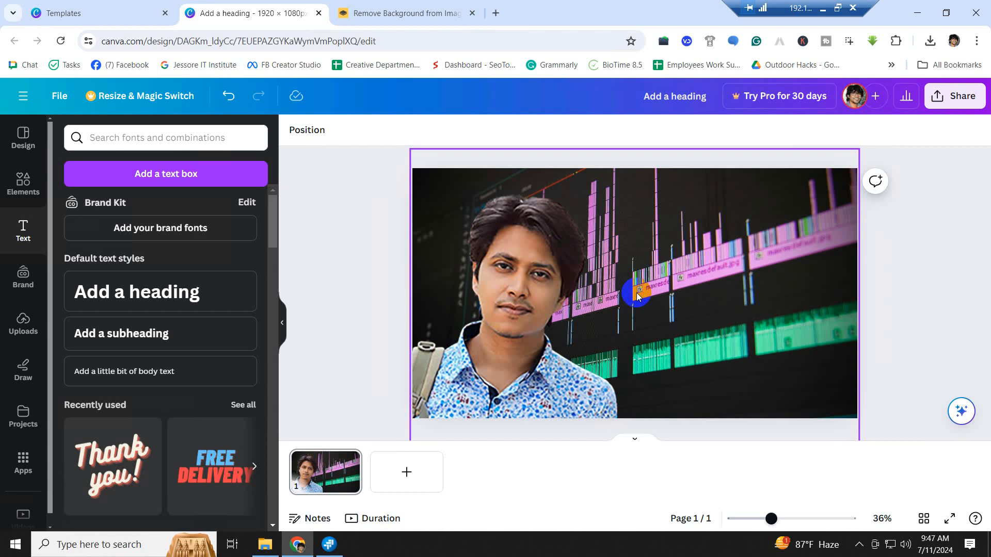
- Scroll the Text panel's font combinations to find styles like Editor's Note
scroll(212, 393, down, 4)
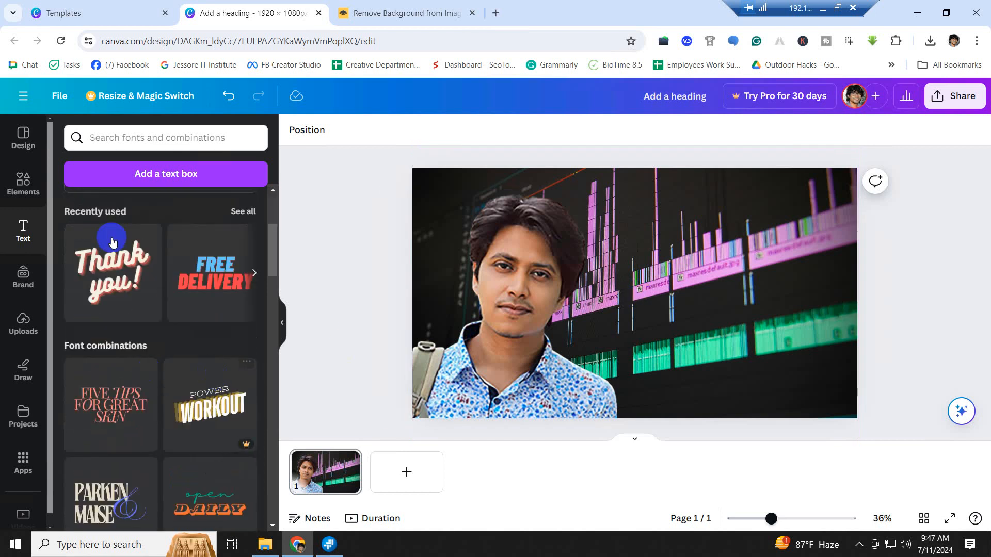
scroll(178, 314, down, 3)
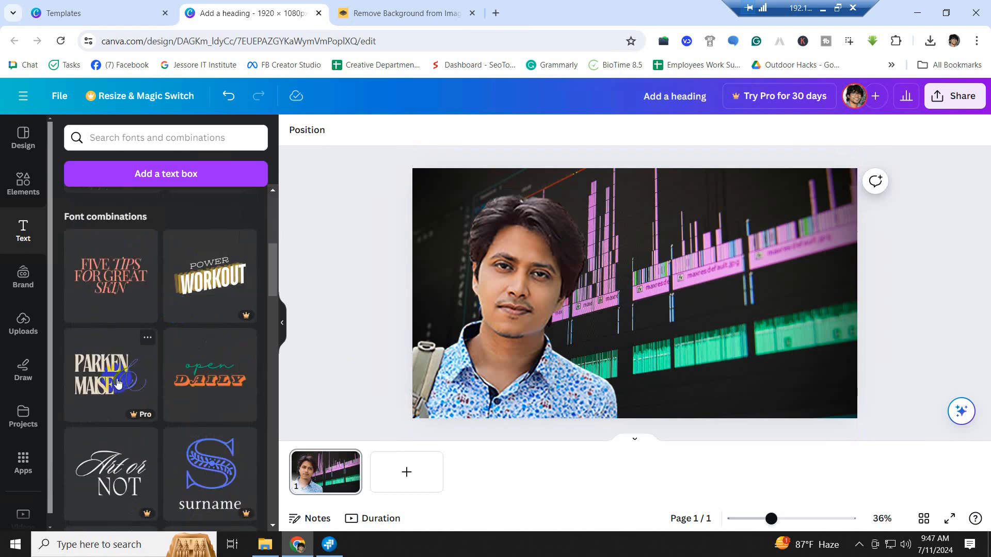
scroll(207, 381, down, 8)
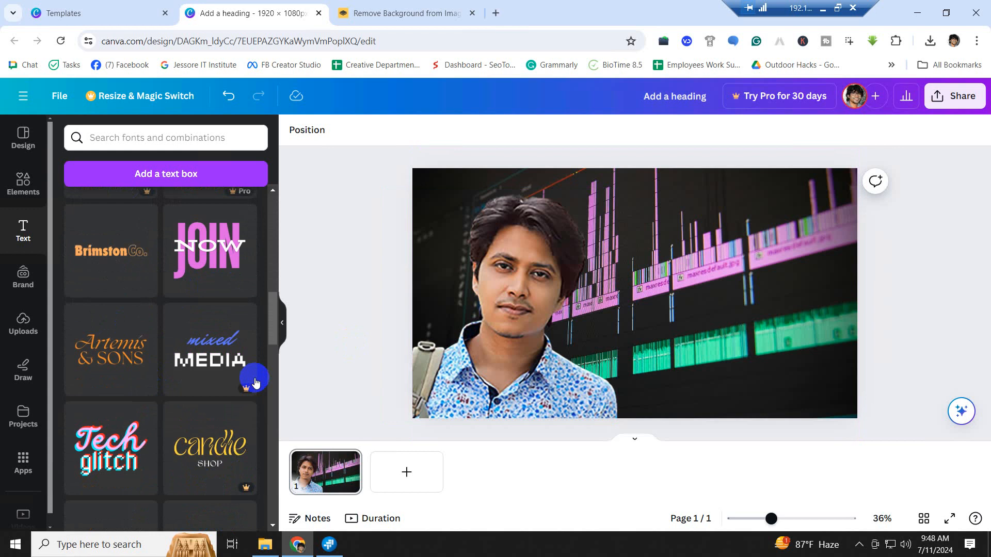
scroll(256, 381, up, 4)
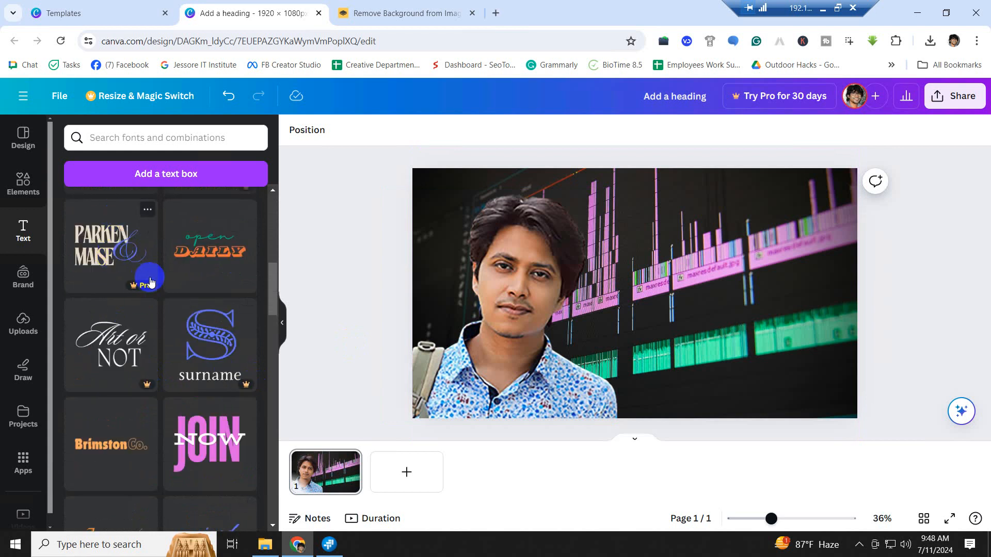
scroll(194, 347, down, 4)
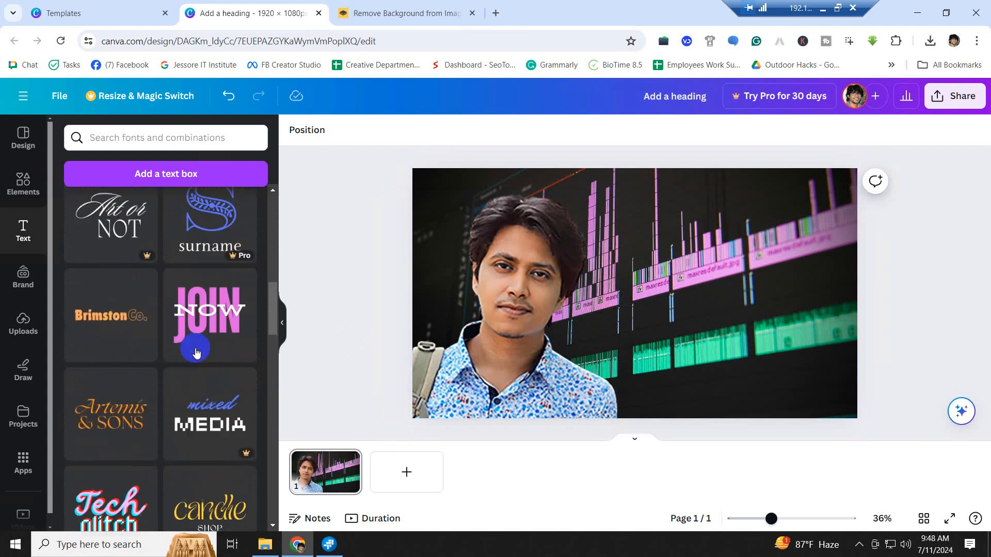
scroll(199, 354, down, 8)
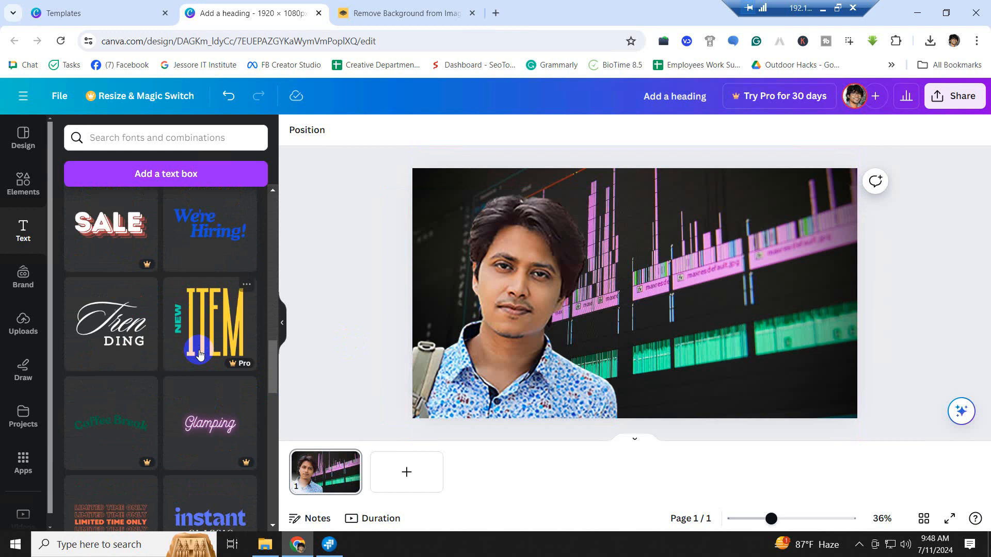
scroll(200, 355, down, 4)
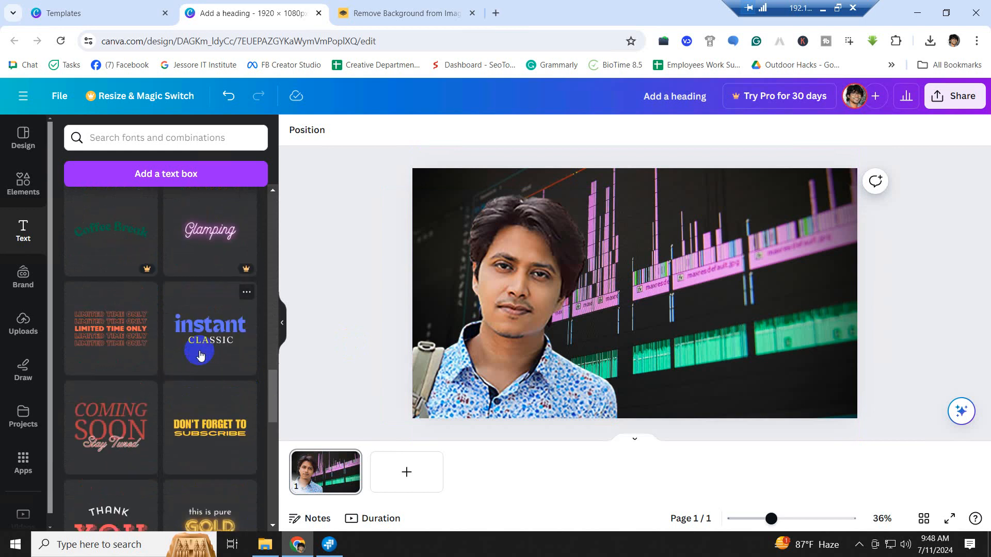
scroll(200, 355, down, 1)
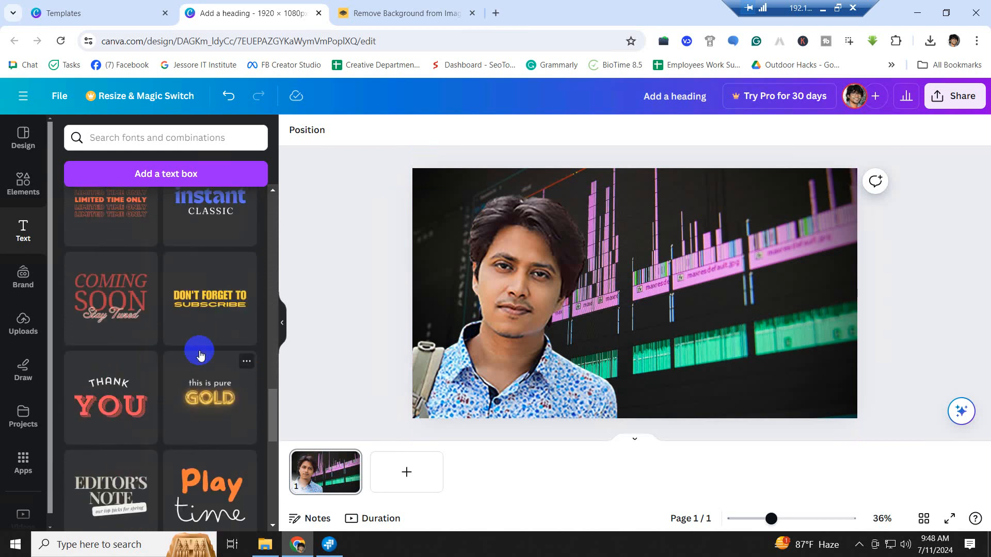
scroll(200, 354, down, 3)
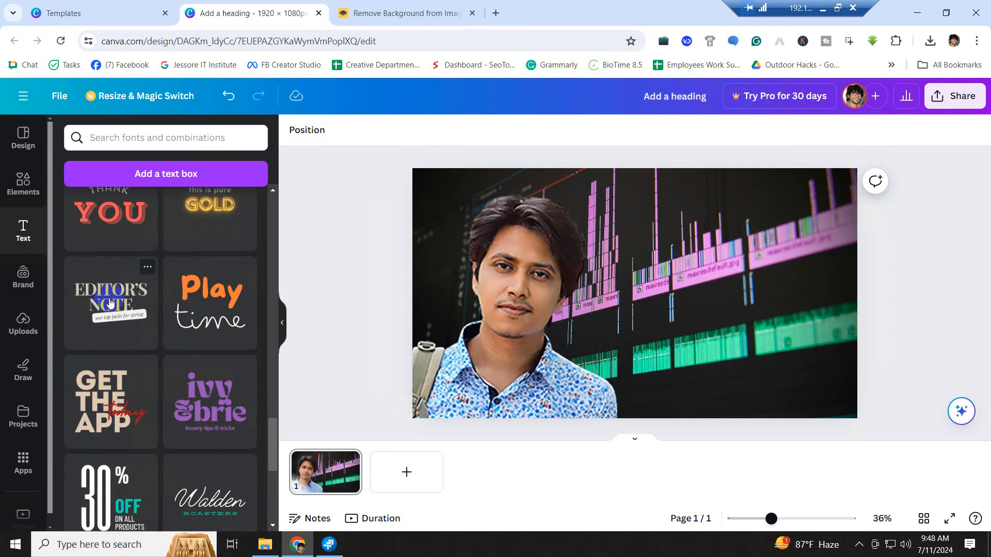
- Drag the Editor's Note combination onto the timeline area right of the portrait
click(123, 308)
drag(130, 309, 743, 269)
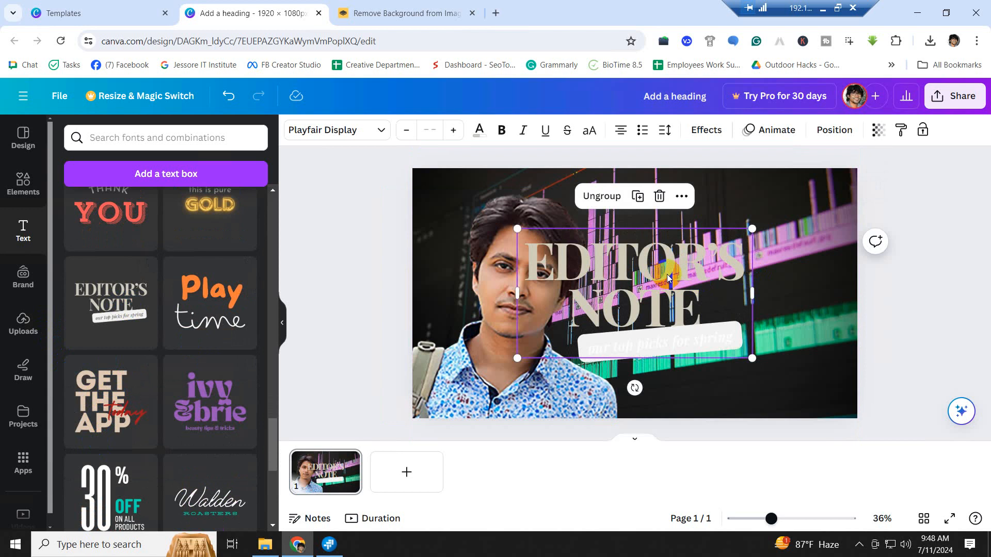
drag(671, 268, 758, 302)
click(911, 348)
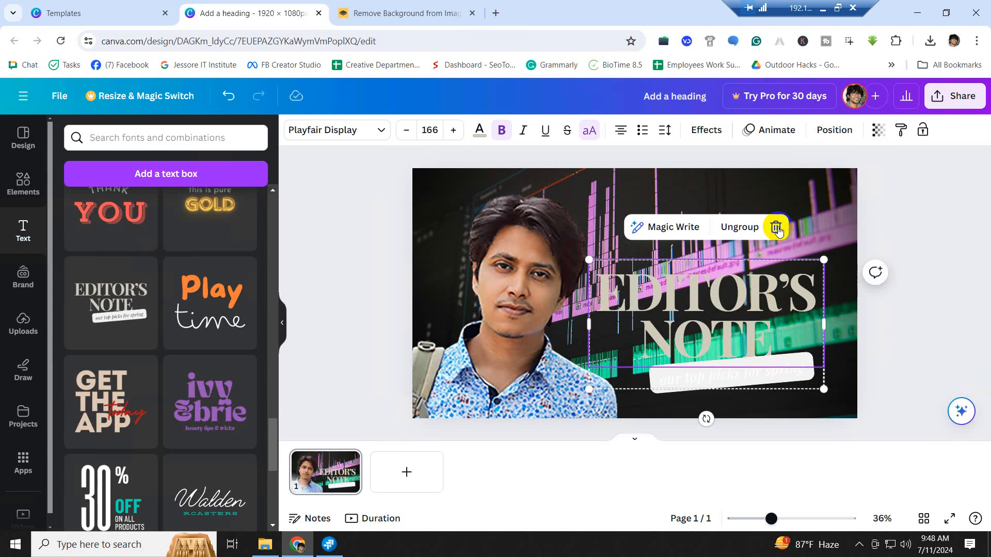
click(803, 185)
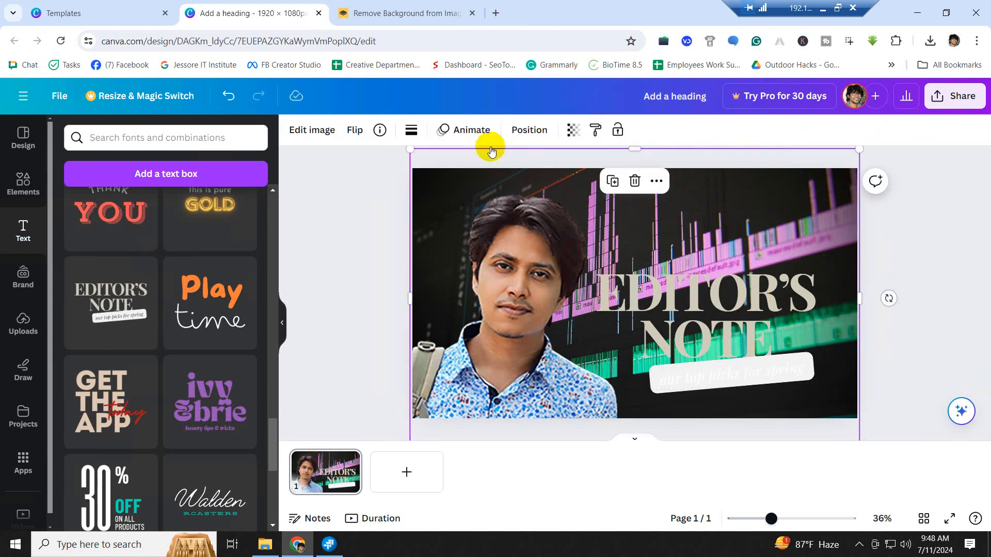
click(412, 130)
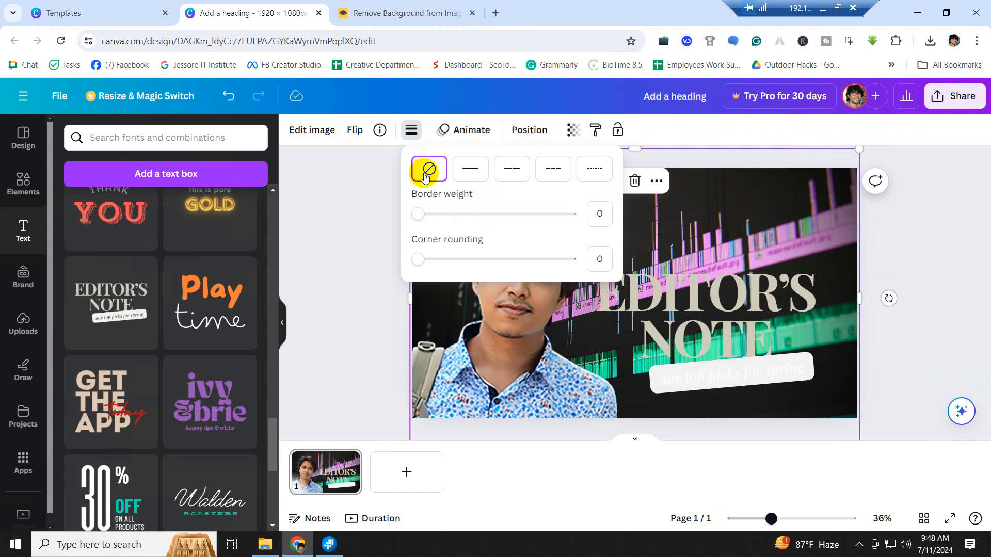
- Give the background timeline image a long-dash border with adjusted weight
click(471, 170)
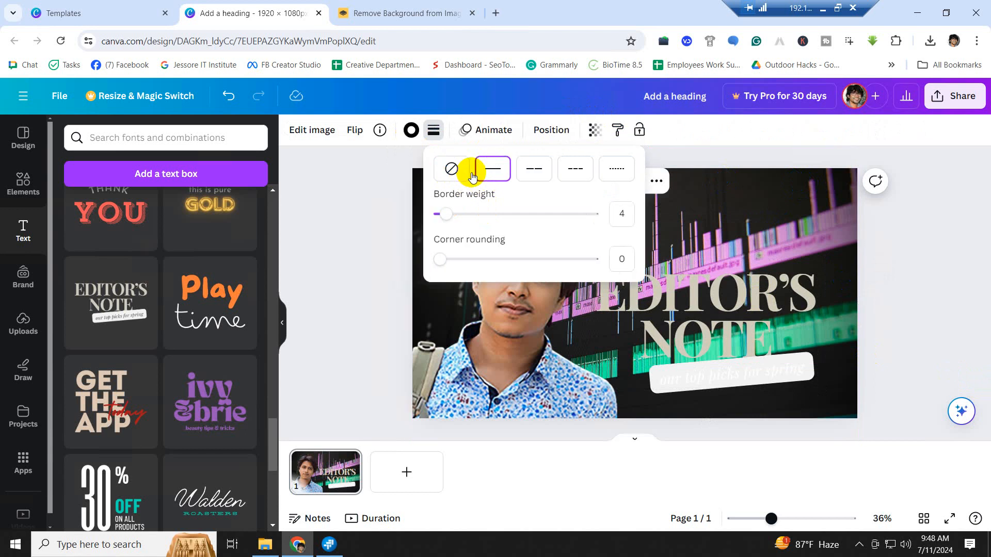
drag(449, 215, 415, 217)
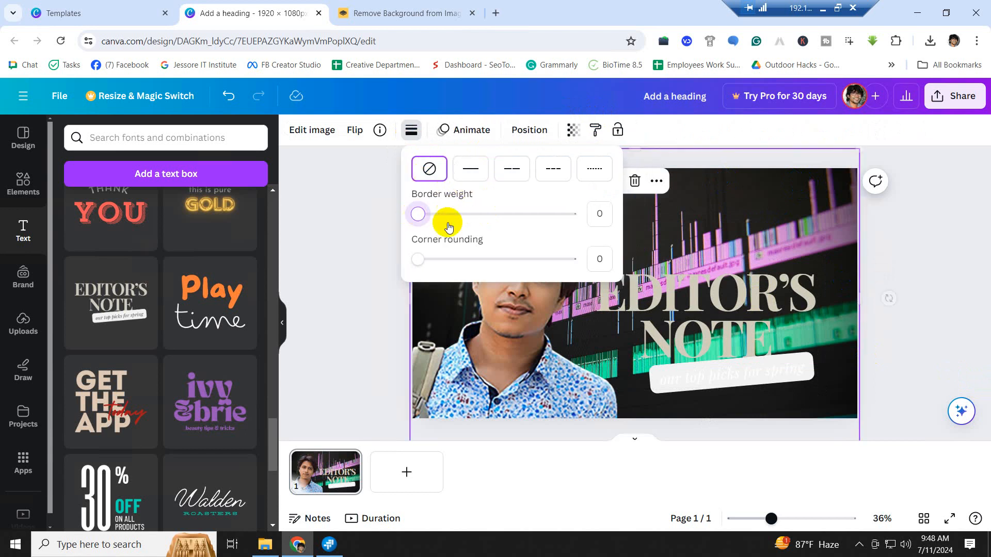
click(512, 166)
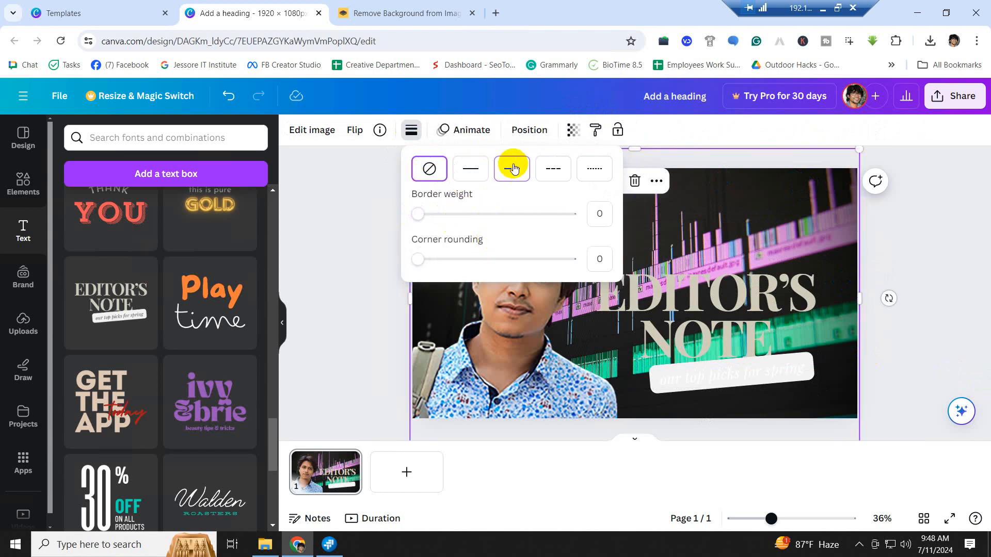
drag(464, 214, 432, 215)
click(532, 170)
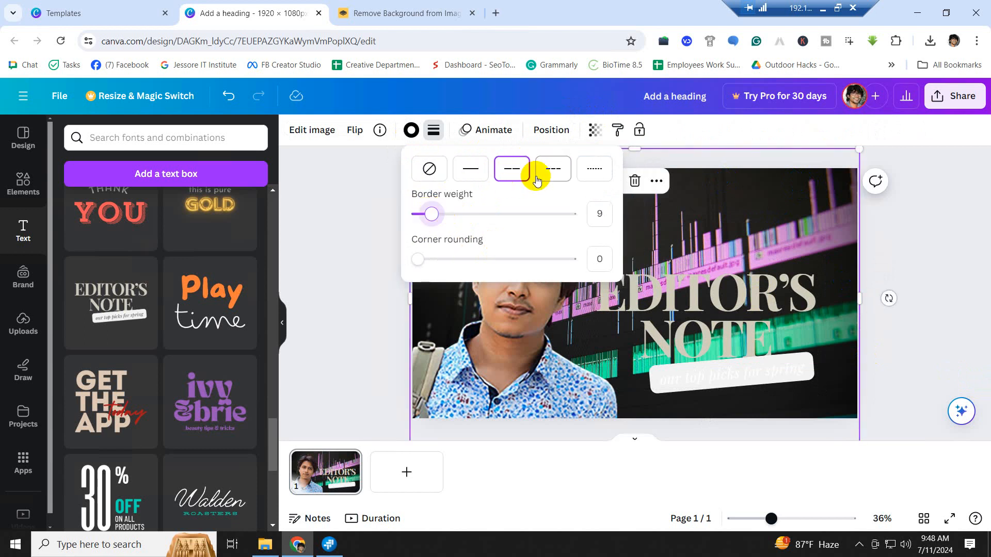
click(725, 131)
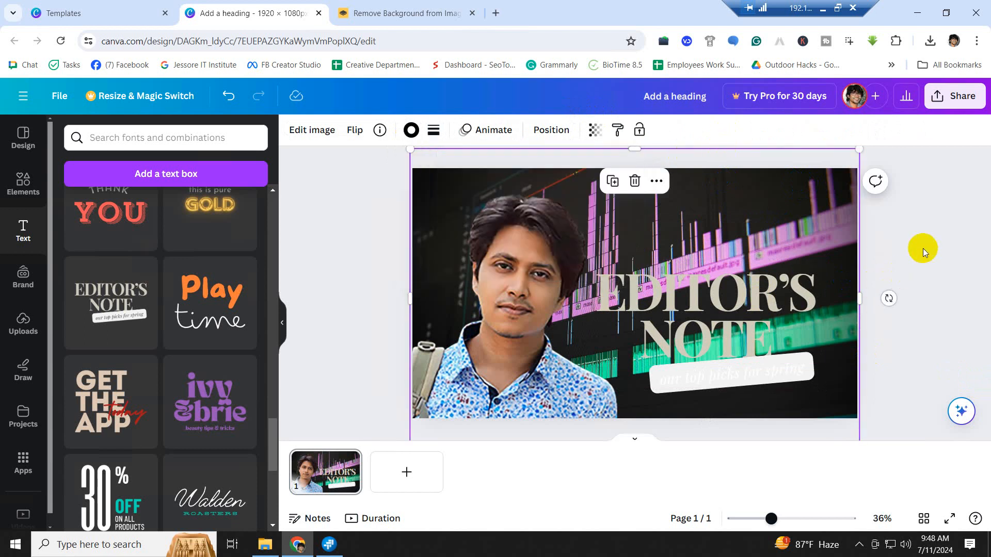
- Set the image's border colour to black
click(818, 212)
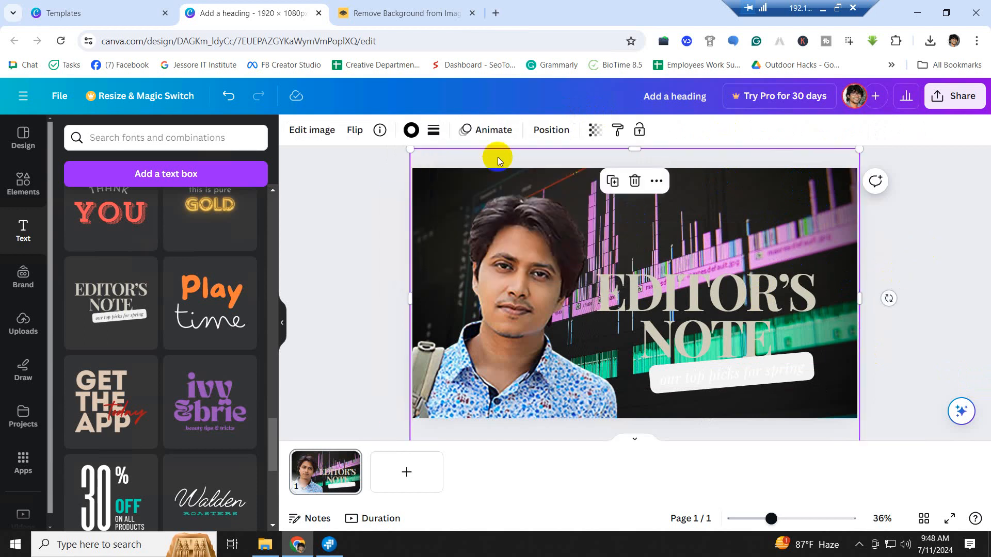
click(412, 133)
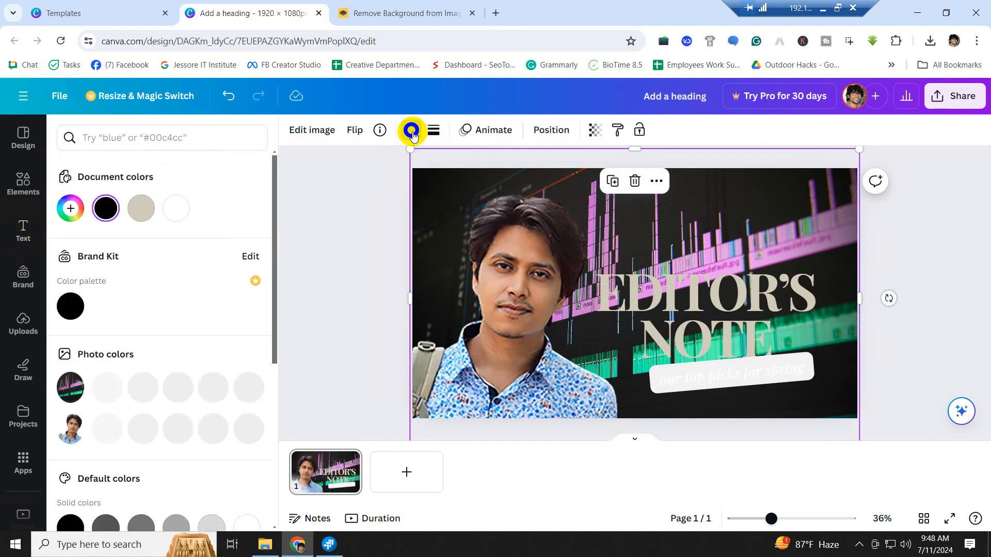
click(175, 212)
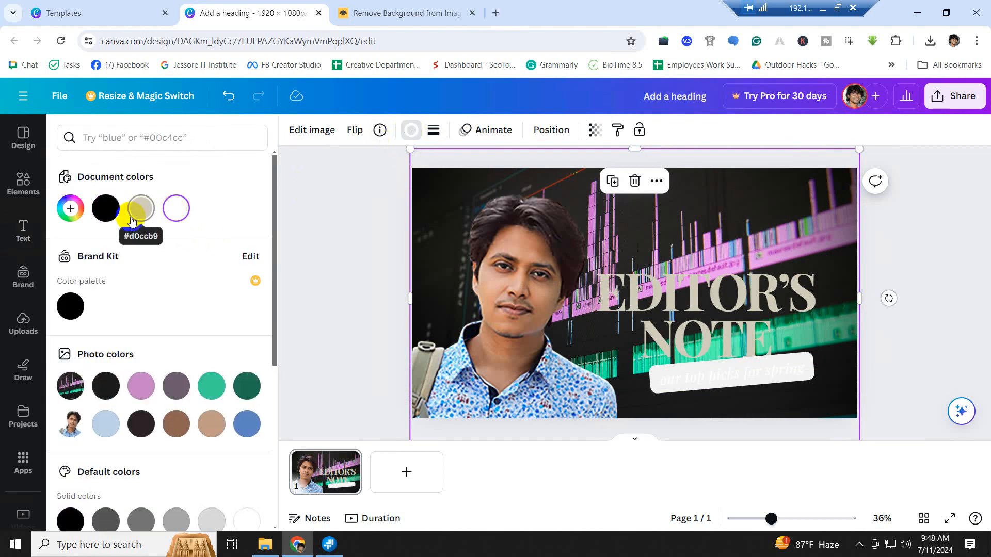
click(70, 308)
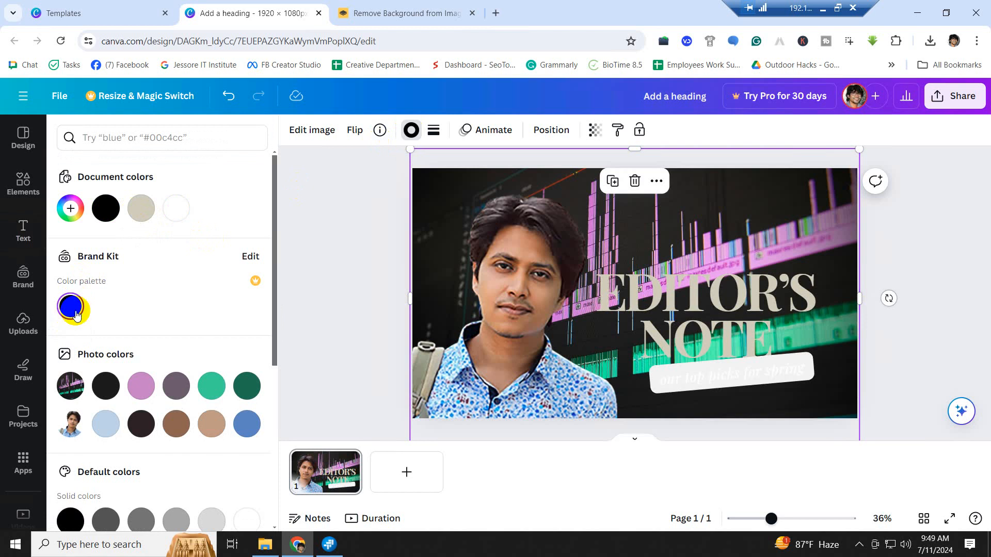
click(327, 212)
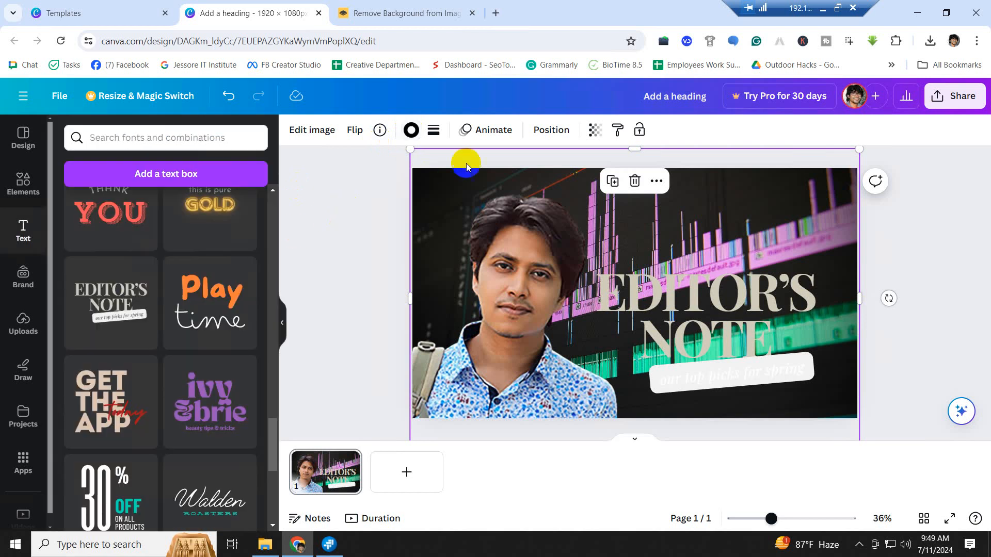
- Apply the image's colours to the page, then undo to keep the original colours
right_click(776, 219)
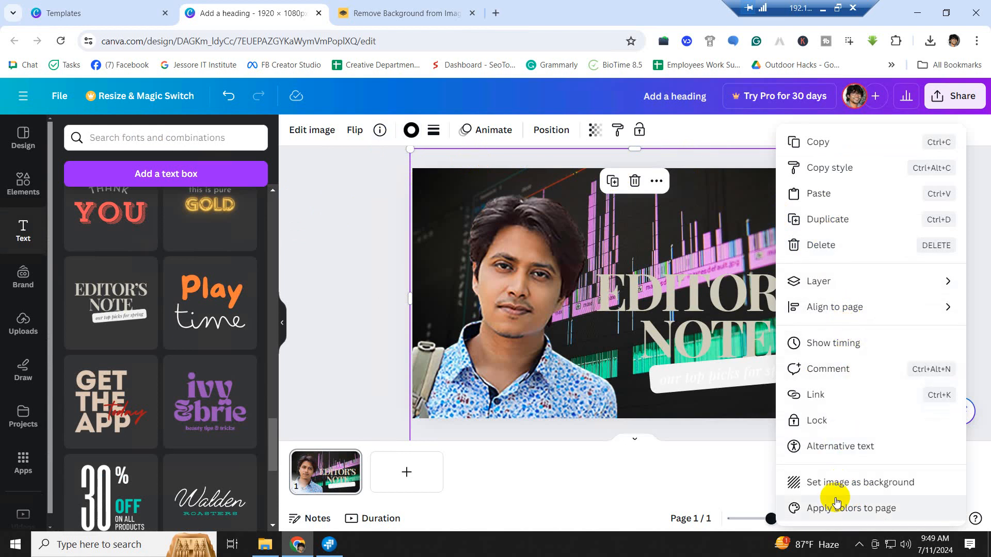
click(880, 513)
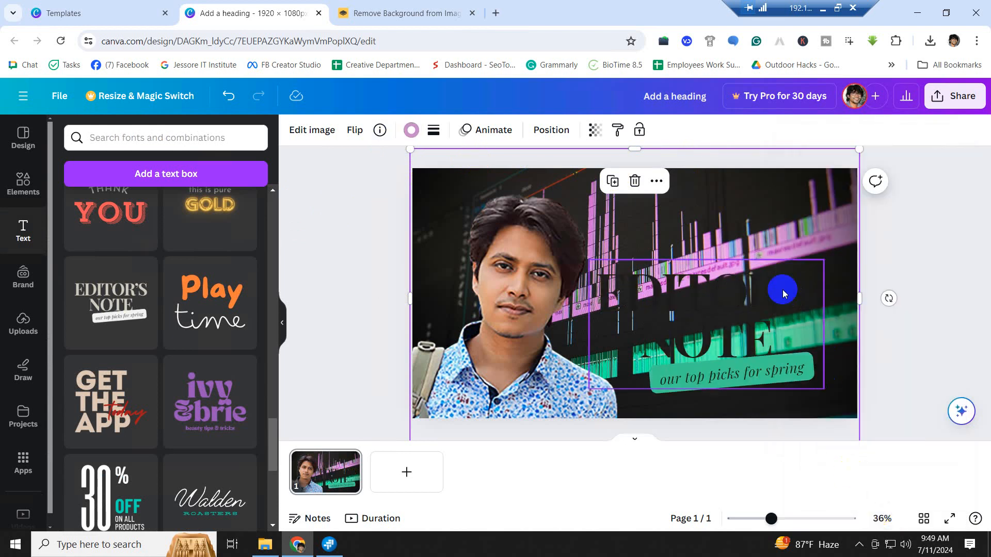
click(768, 313)
key(ctrl+z)
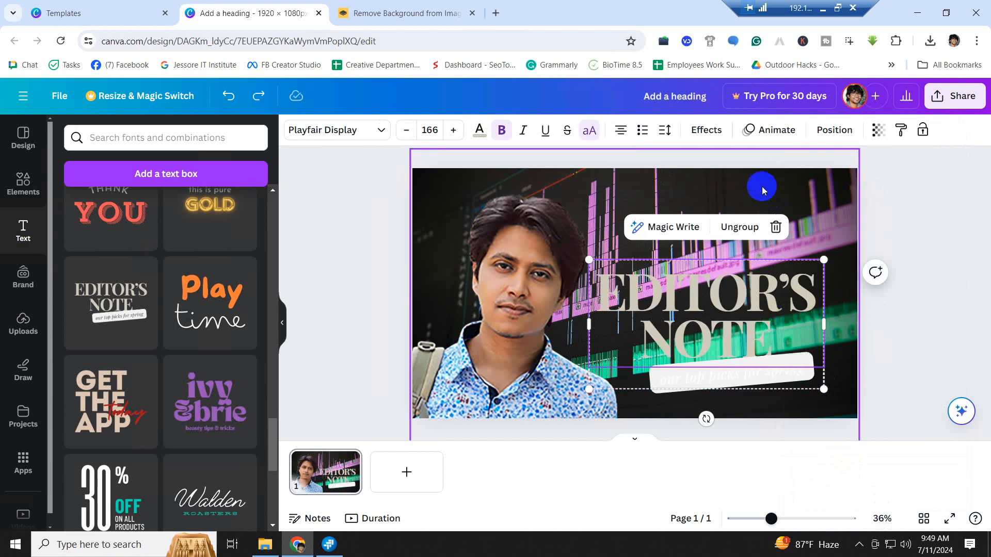
- Move the Editor's Note text block slightly higher
click(761, 187)
click(899, 261)
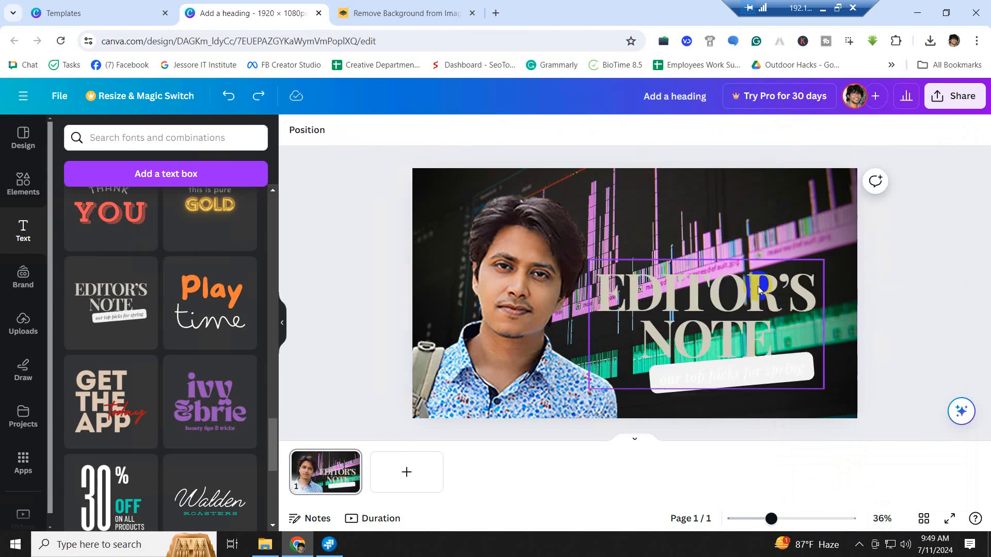
mouse_move(757, 295)
mouse_down()
mouse_move(757, 245)
mouse_move(755, 288)
mouse_up()
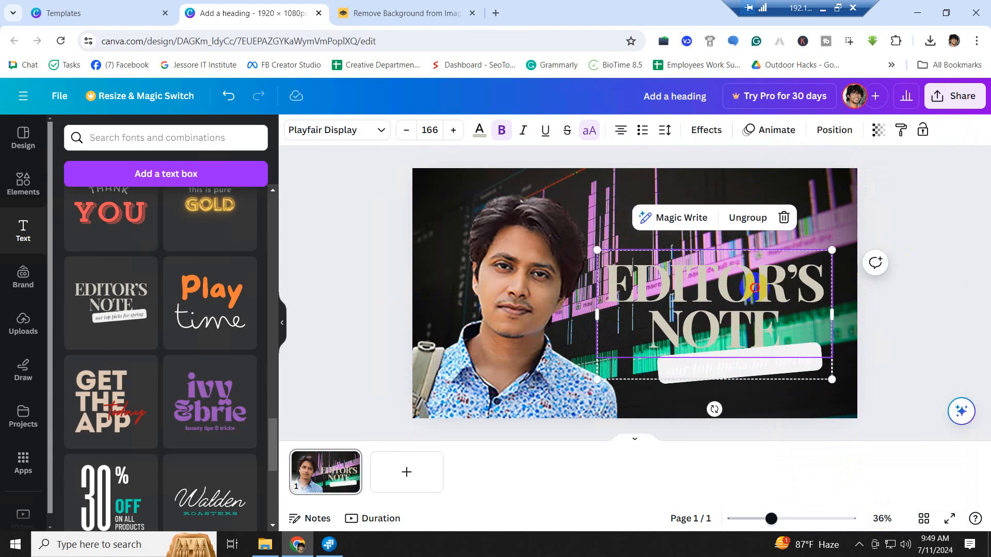
- Replace 'Editor's Note' with 'SHOWREEL OF' and widen the box so SHOWREEL fits one line
double_click(792, 288)
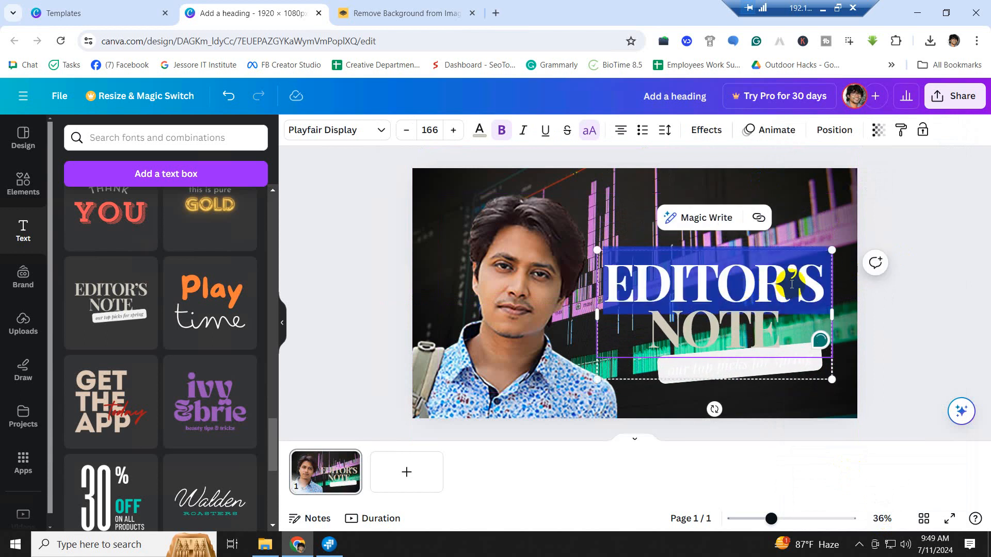
text(SH)
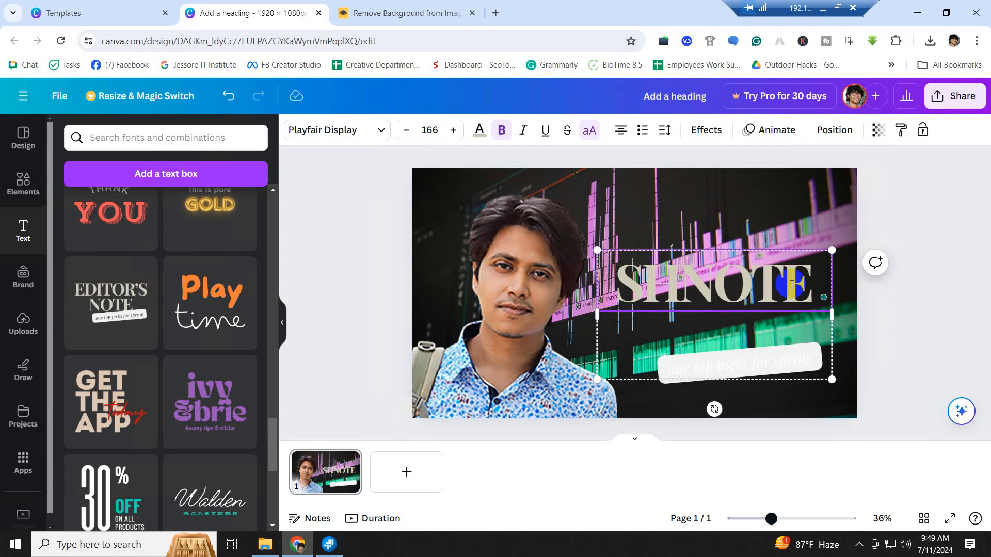
text(OWREEL)
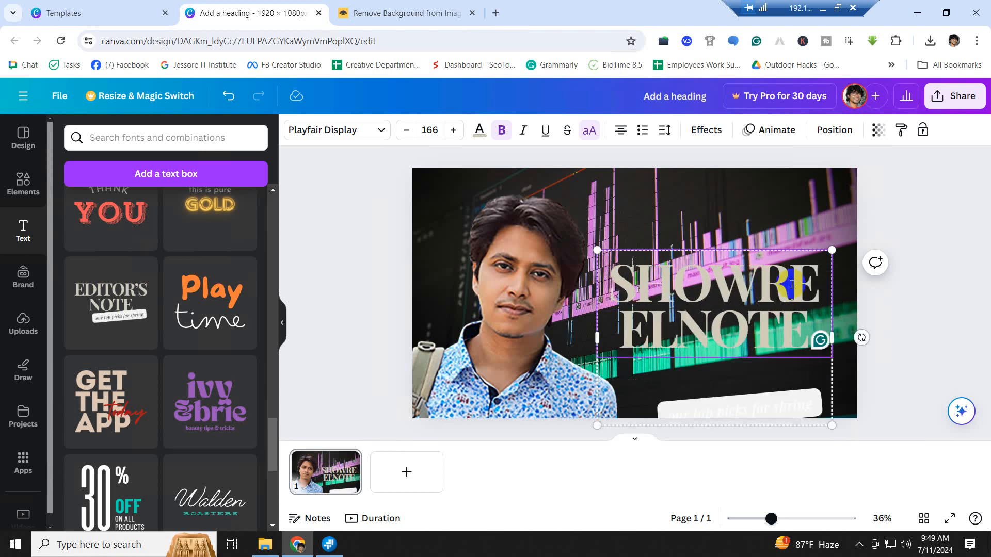
click(716, 322)
drag(715, 323, 803, 321)
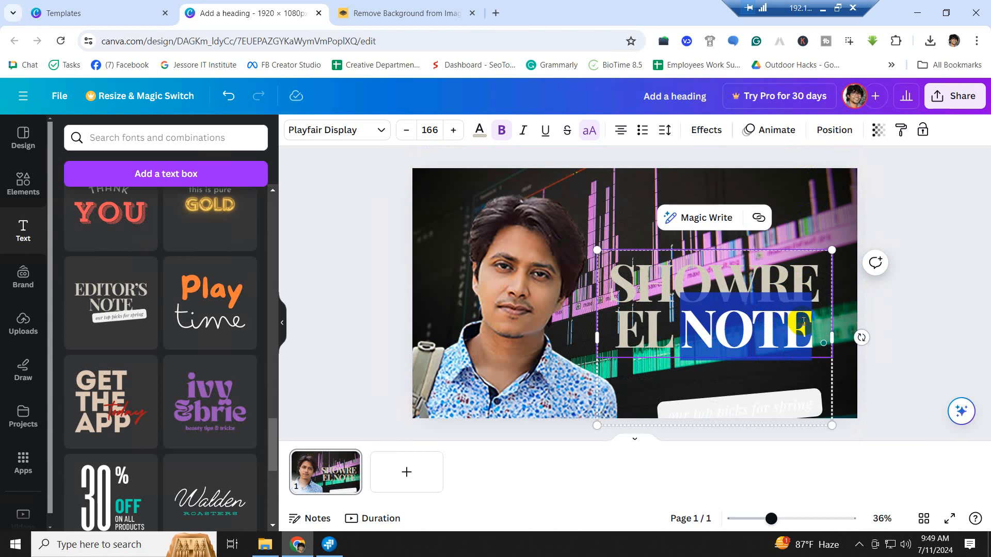
text(OF)
click(755, 320)
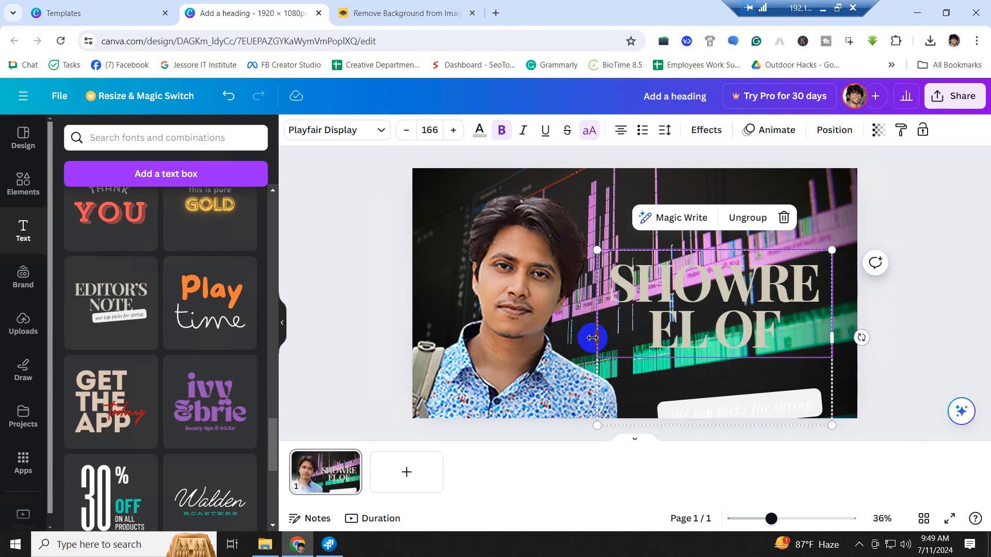
drag(597, 337, 552, 340)
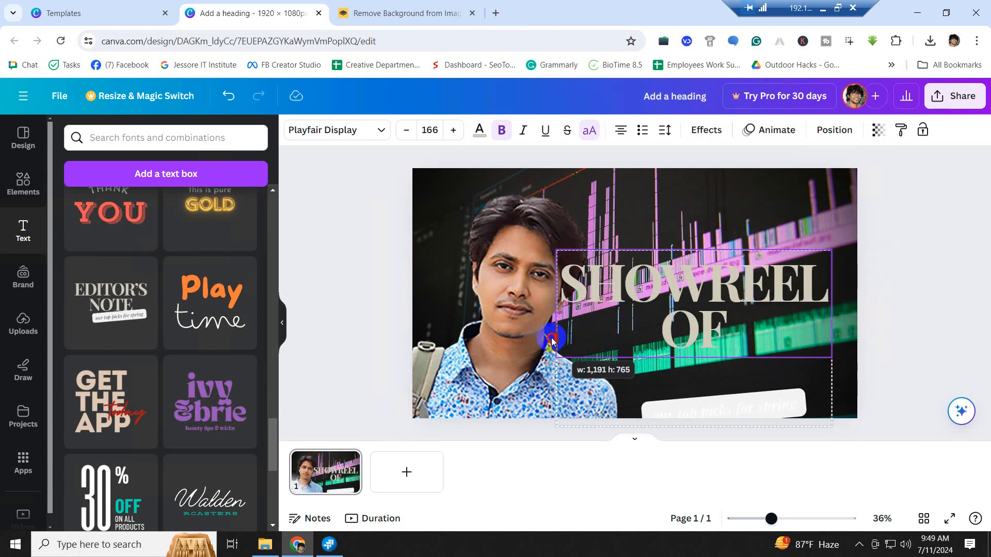
mouse_move(553, 340)
mouse_down()
mouse_move(641, 336)
mouse_move(508, 348)
mouse_move(584, 353)
mouse_move(557, 345)
mouse_up()
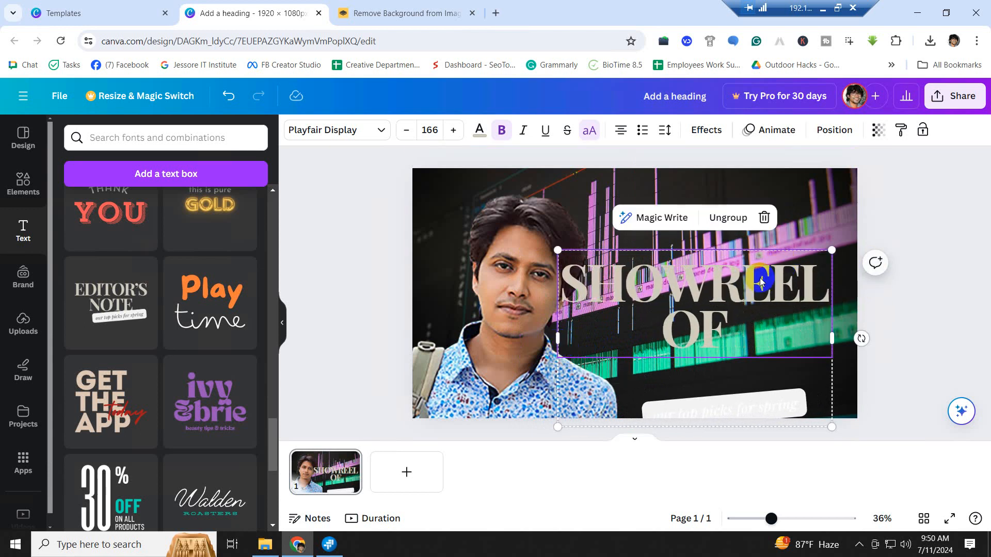
- Move the heading group up-right, scale it down, and reduce the heading font size
drag(760, 277, 777, 263)
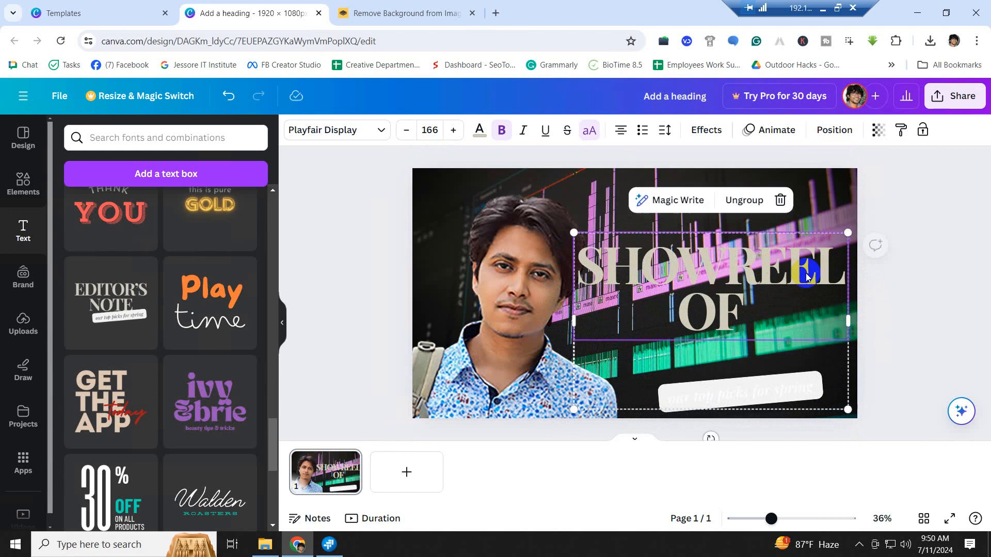
drag(847, 233, 779, 284)
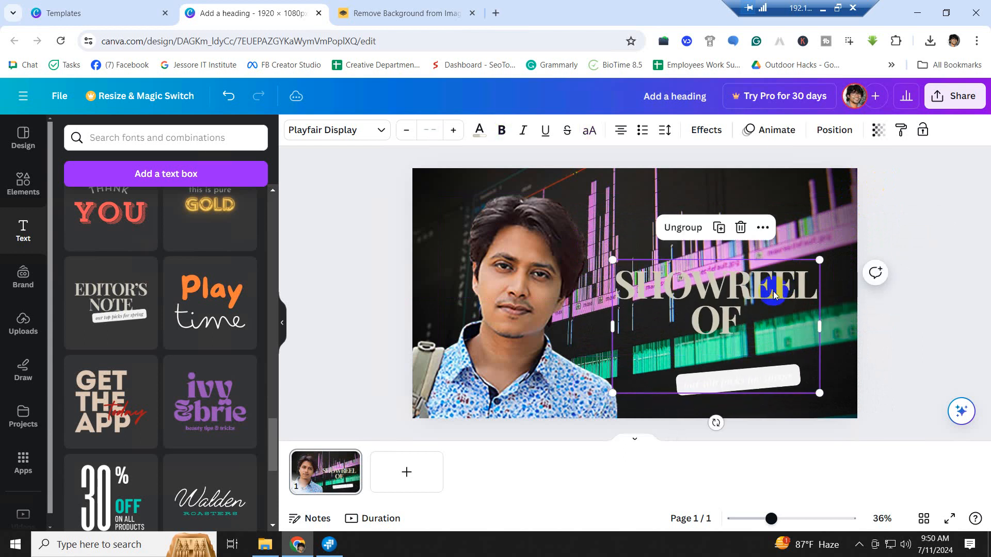
click(689, 322)
double_click(688, 322)
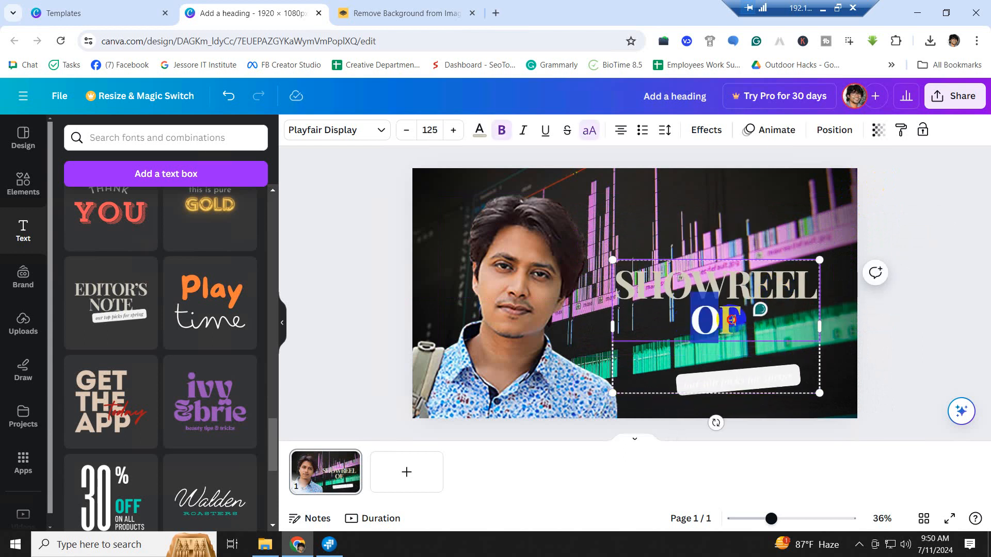
click(404, 132)
click(404, 132)
click(404, 132)
click(404, 133)
click(404, 133)
click(405, 132)
click(405, 133)
click(404, 133)
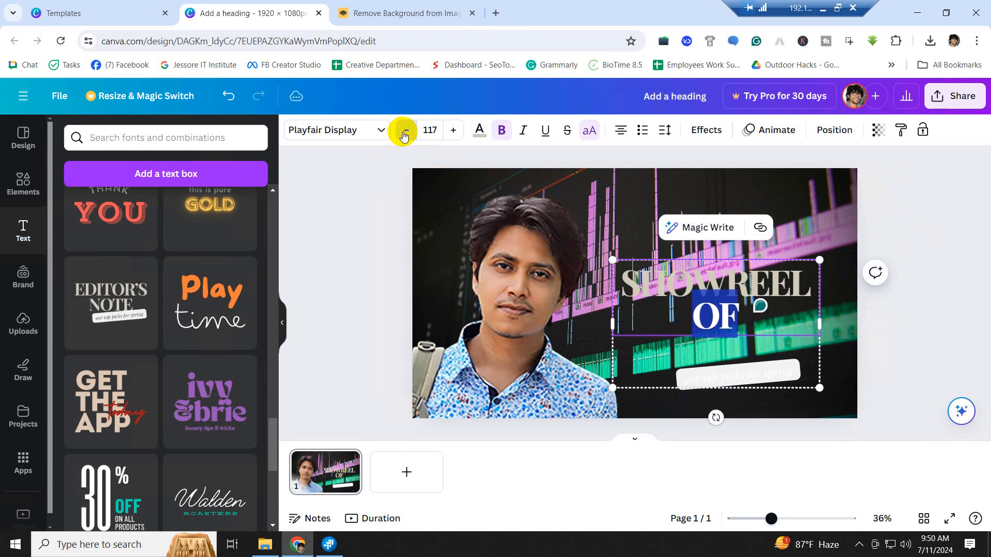
click(404, 134)
click(404, 134)
click(404, 134)
click(754, 328)
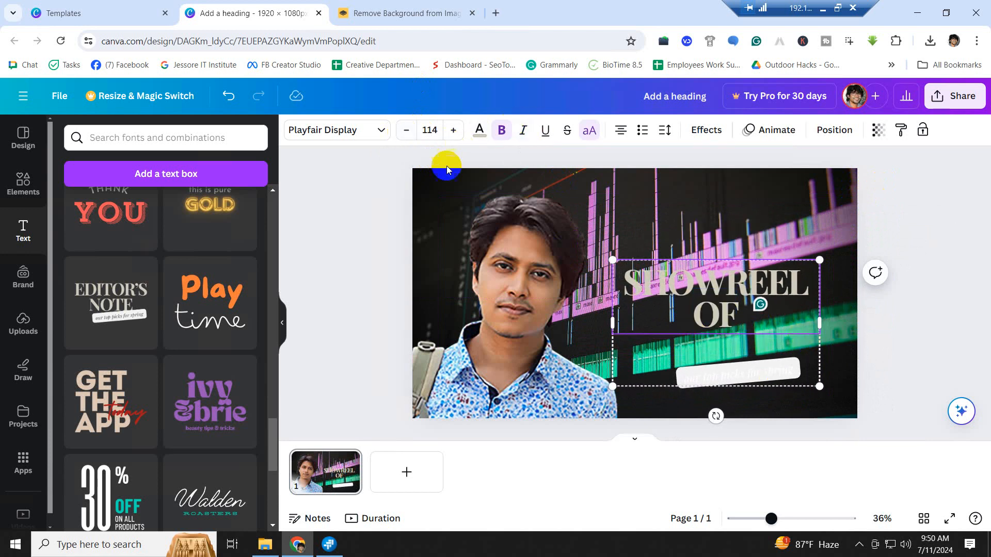
- Raise the heading font size to 127 and nudge the group slightly right
click(457, 137)
click(456, 137)
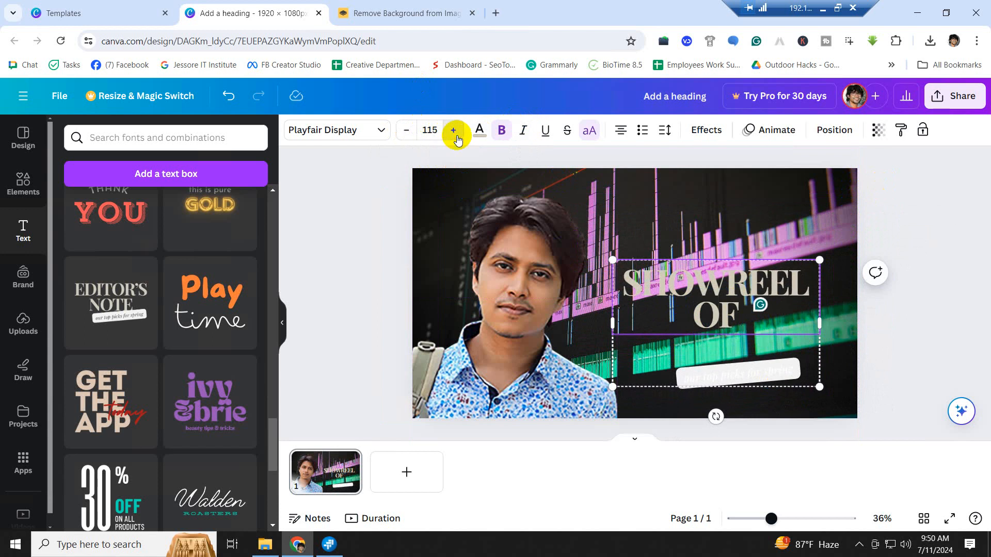
click(456, 138)
click(456, 137)
click(456, 137)
click(456, 137)
click(456, 137)
click(456, 138)
click(457, 137)
click(456, 137)
click(456, 138)
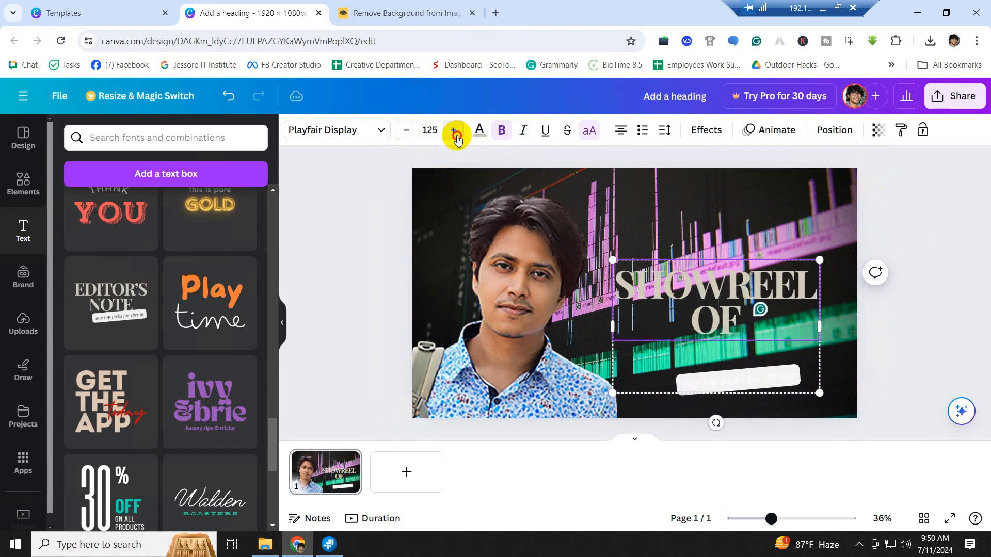
click(456, 137)
click(457, 138)
click(778, 335)
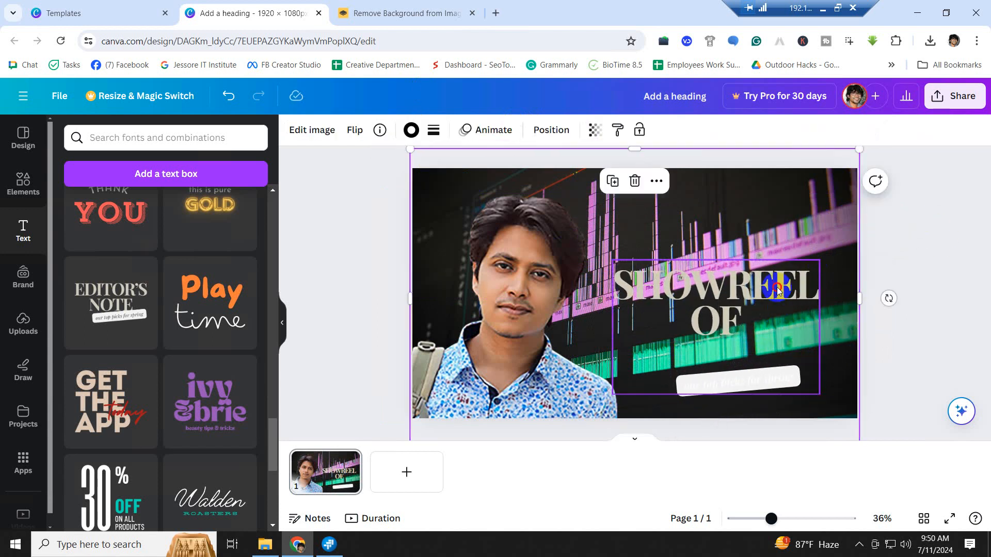
drag(777, 289, 790, 287)
double_click(712, 289)
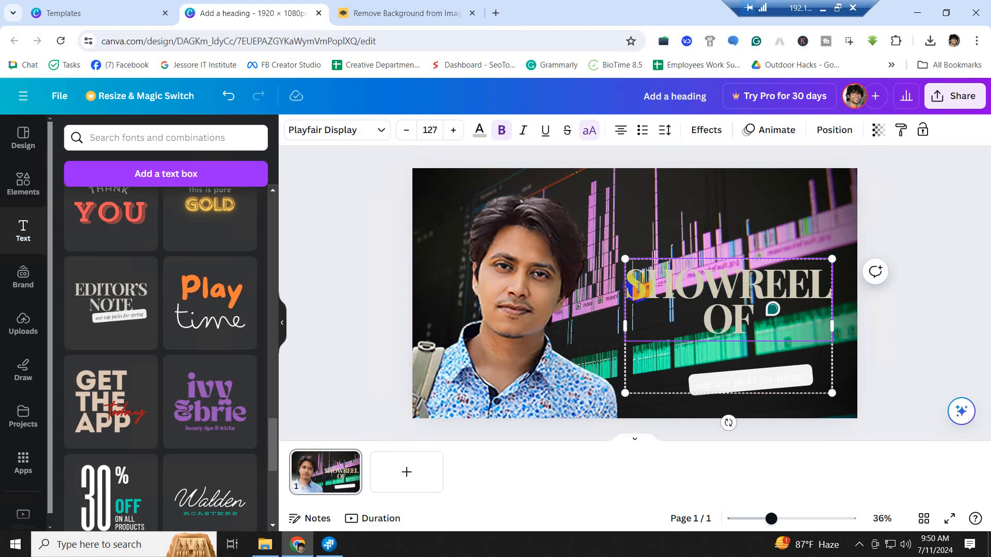
- Try the pink photo colour on SHOWREEL and shift the heading group lower
drag(649, 287, 831, 292)
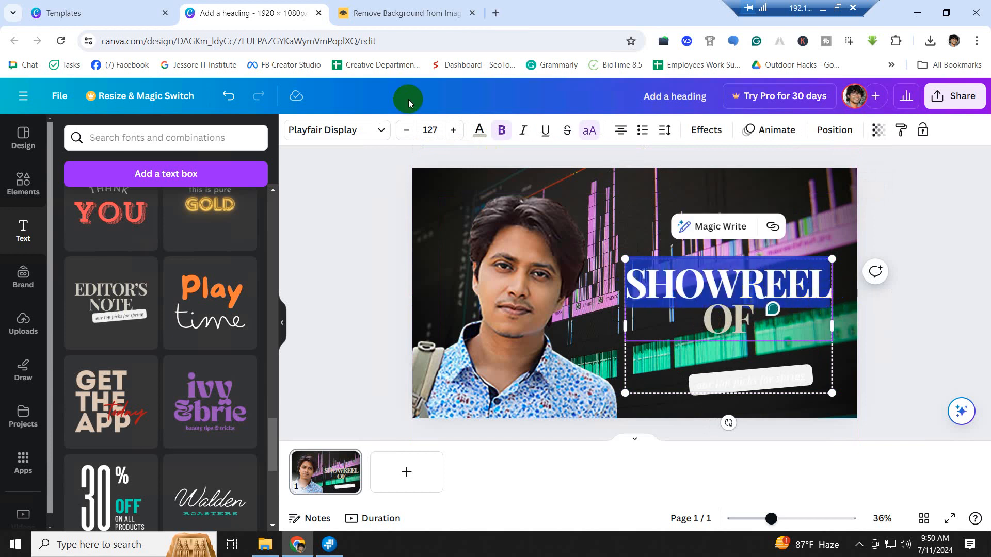
click(479, 132)
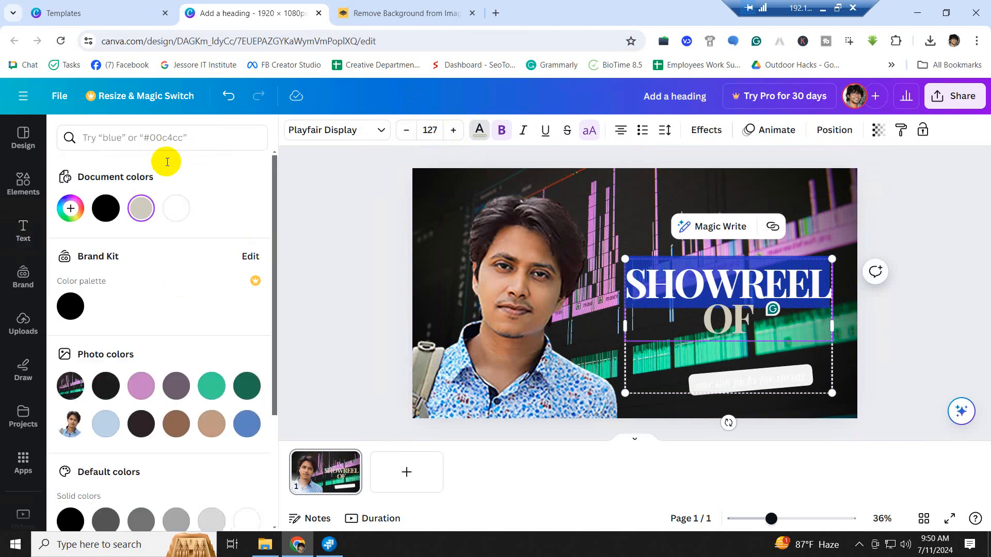
click(134, 396)
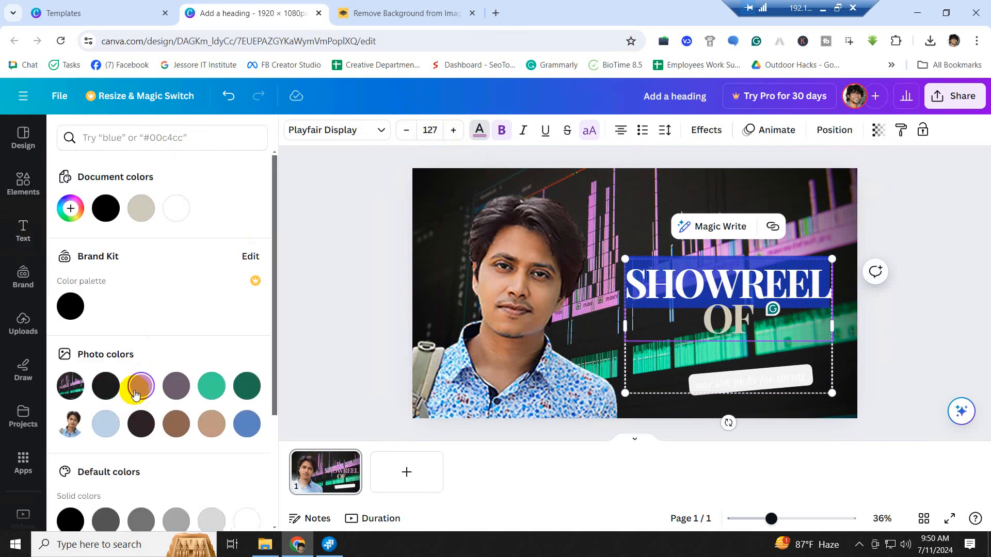
click(758, 281)
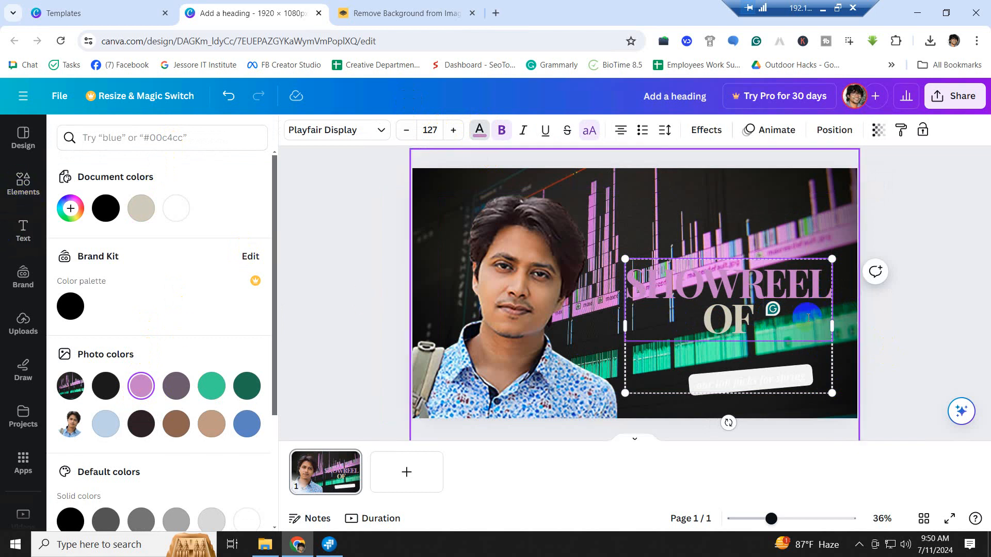
click(779, 292)
drag(779, 279, 593, 294)
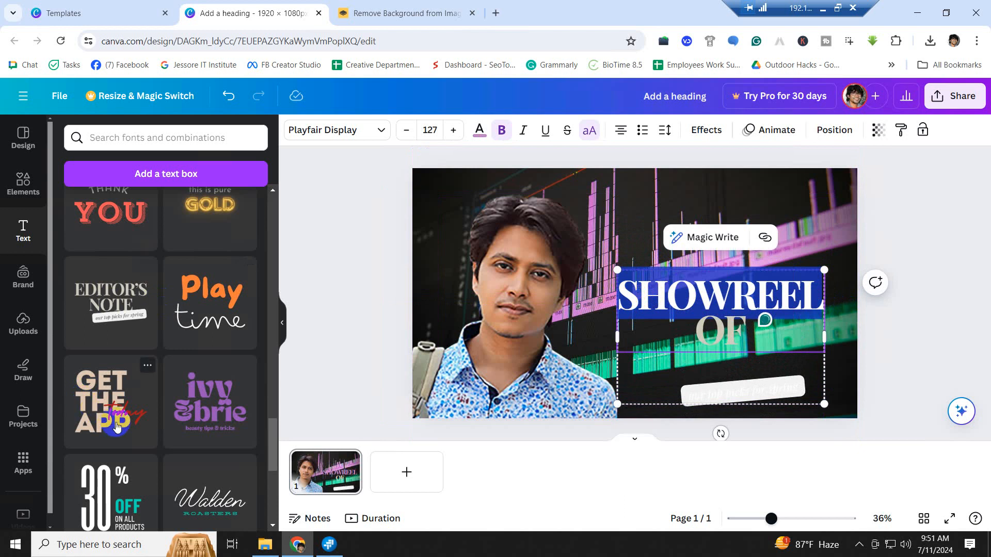
- Make SHOWREEL white from Document colors, then select the word 'picks' in the subtitle
click(479, 131)
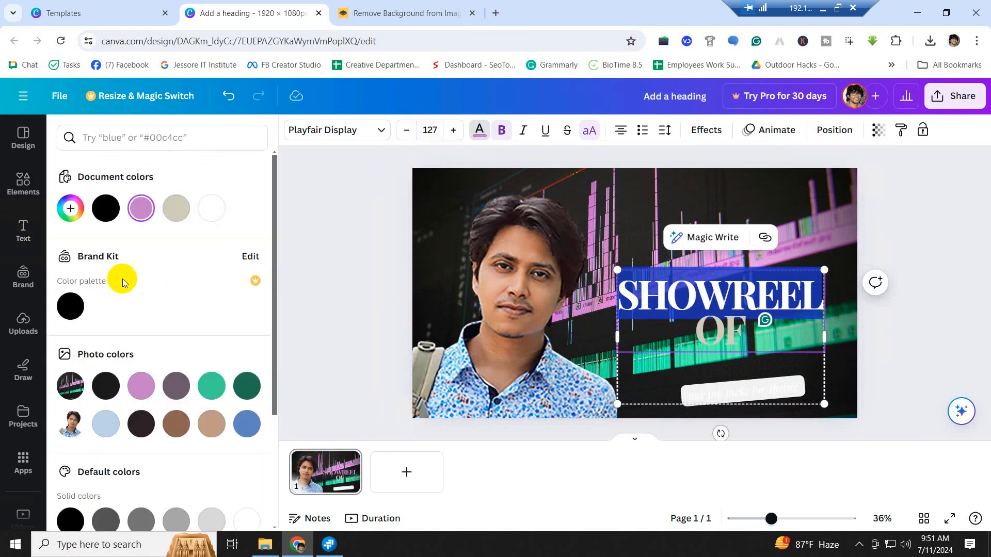
click(212, 208)
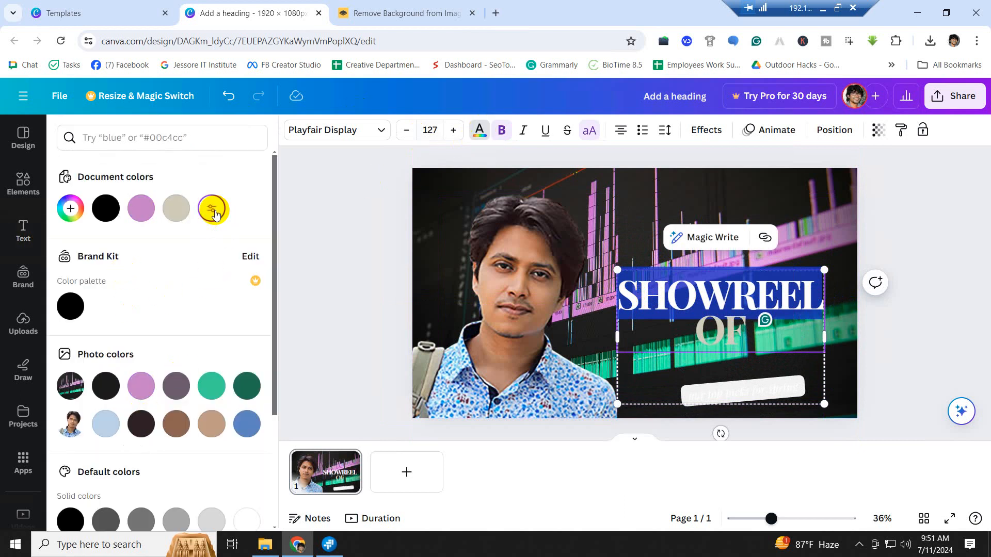
click(791, 301)
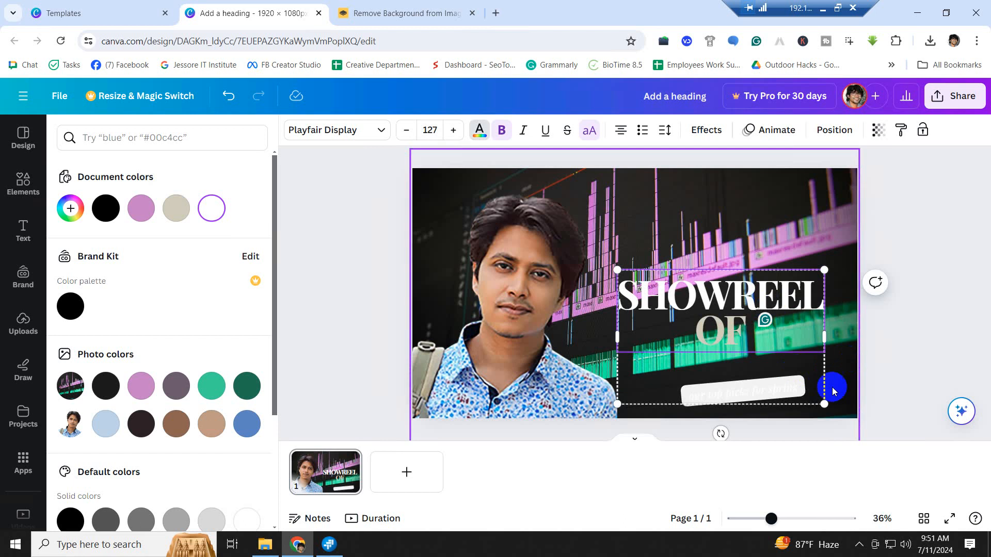
click(704, 334)
click(720, 398)
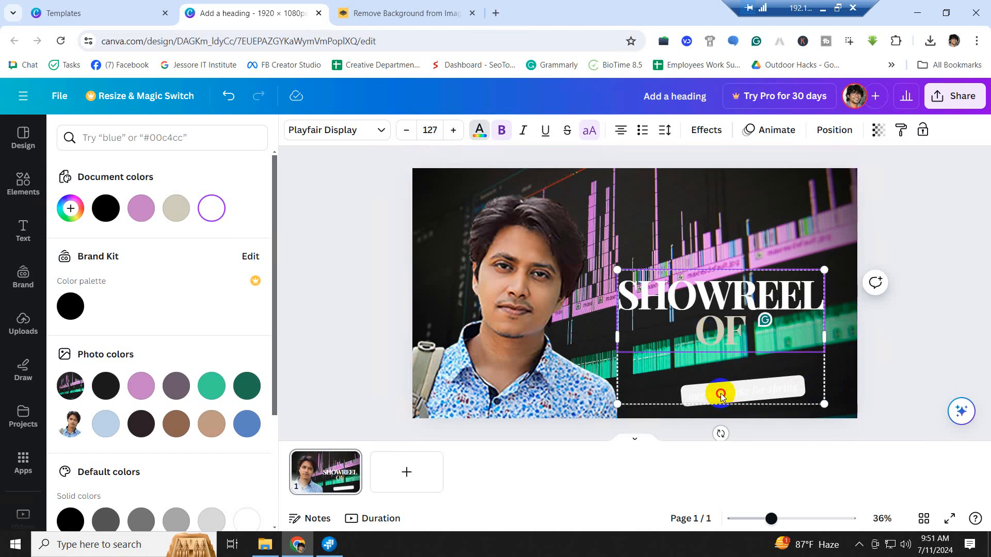
click(747, 397)
double_click(746, 394)
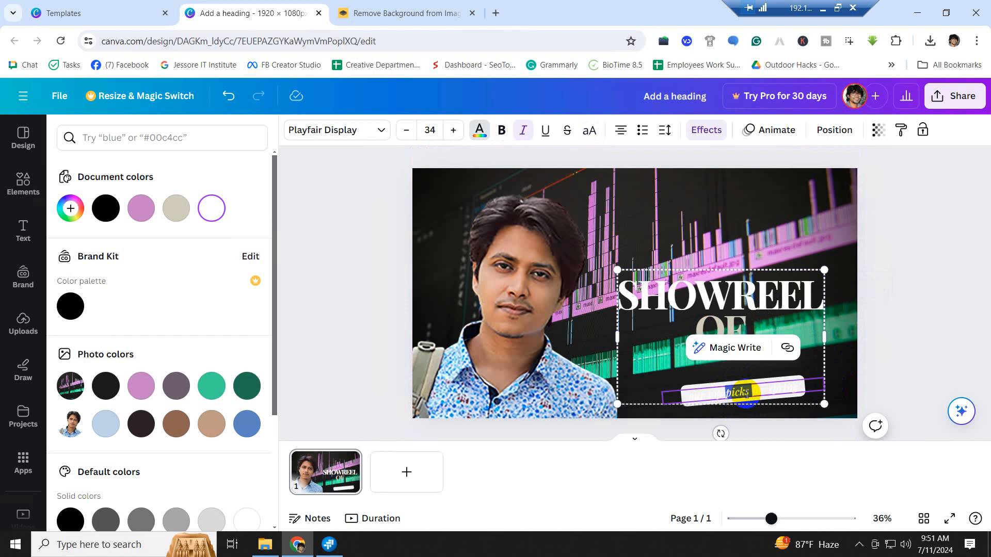
- Trim the subtitle to just the creator's name, deleting 'picks', 'our top' and 'for spring'
key(BackSpace)
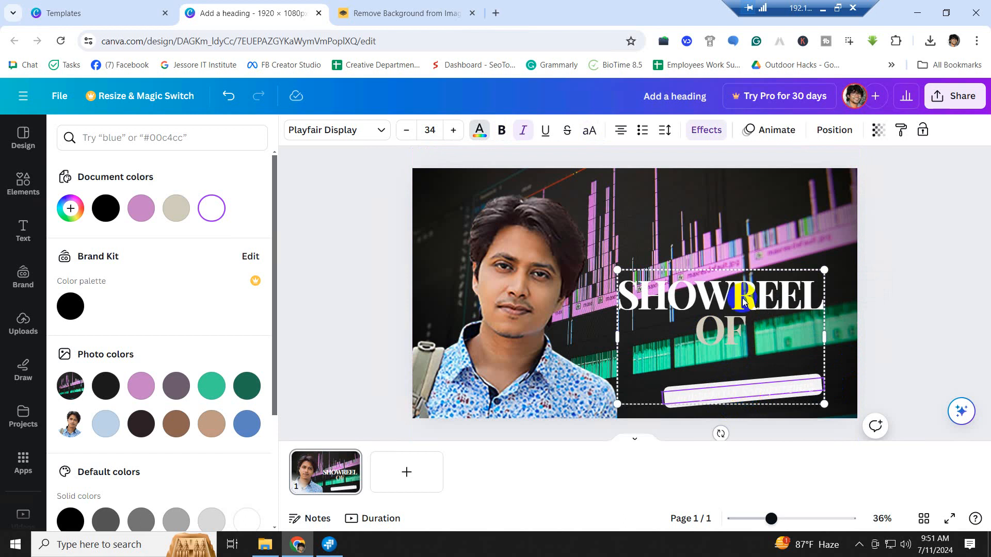
key(ctrl+a)
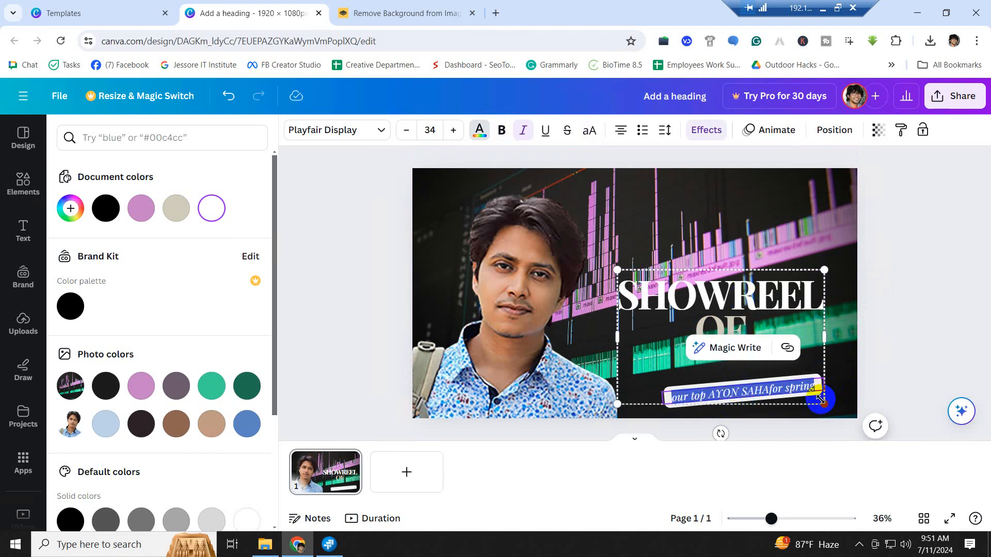
click(709, 394)
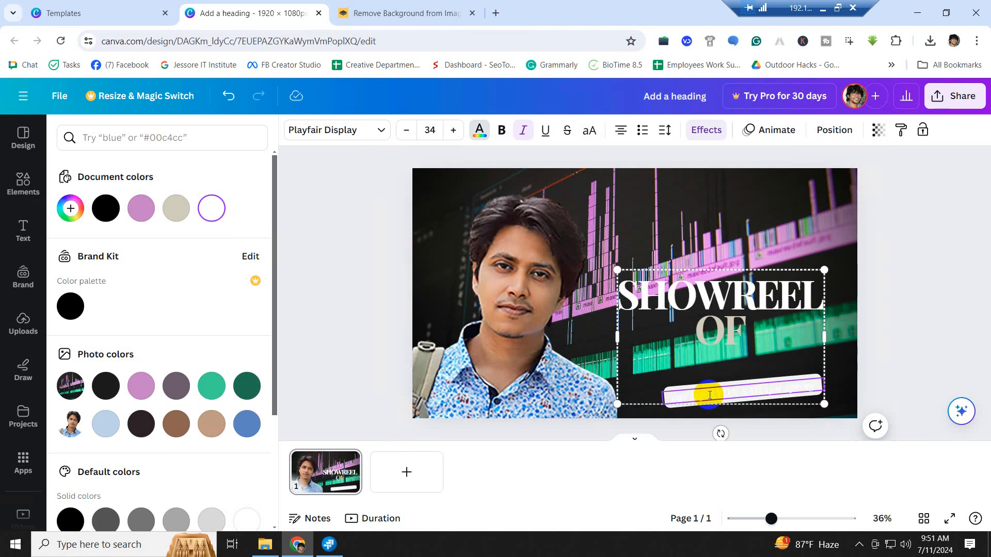
triple_click(710, 395)
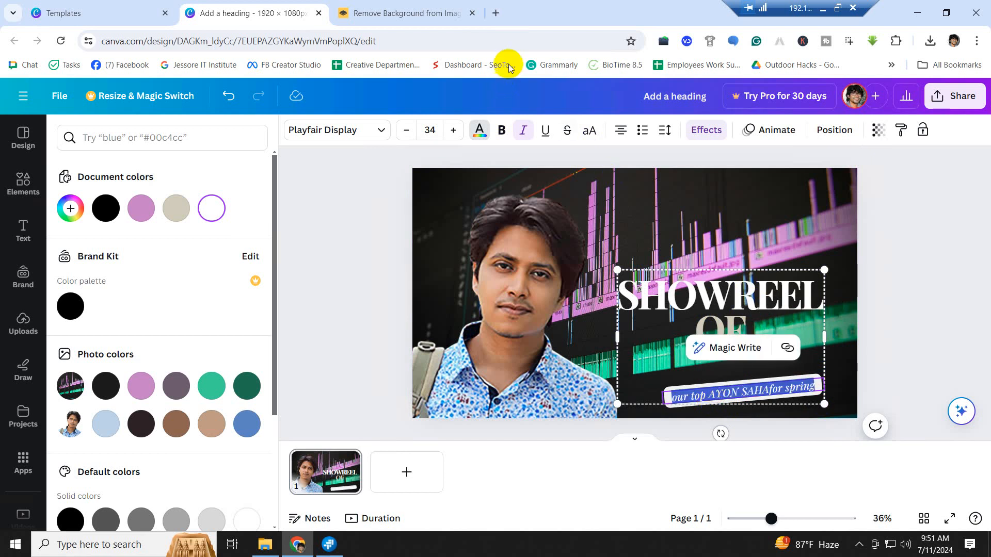
click(480, 132)
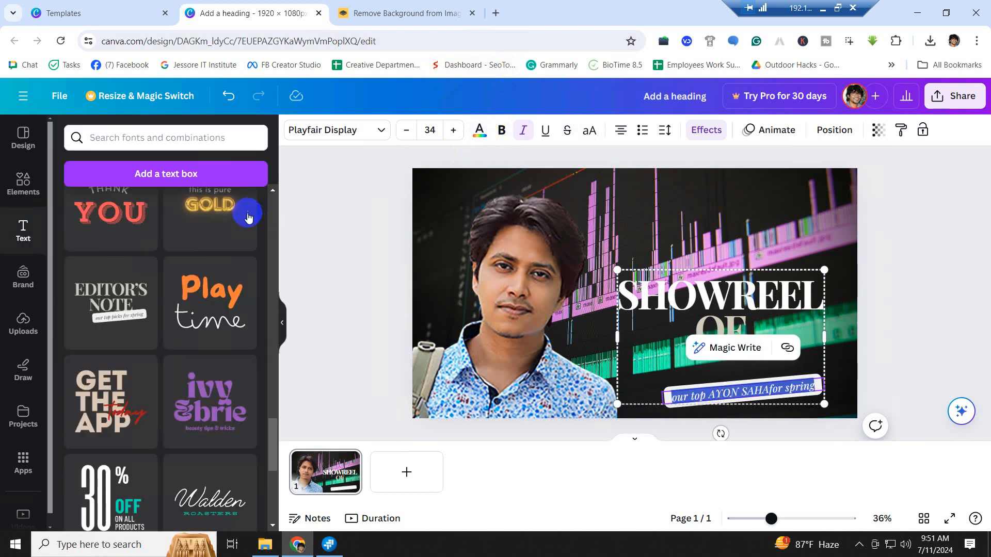
click(480, 136)
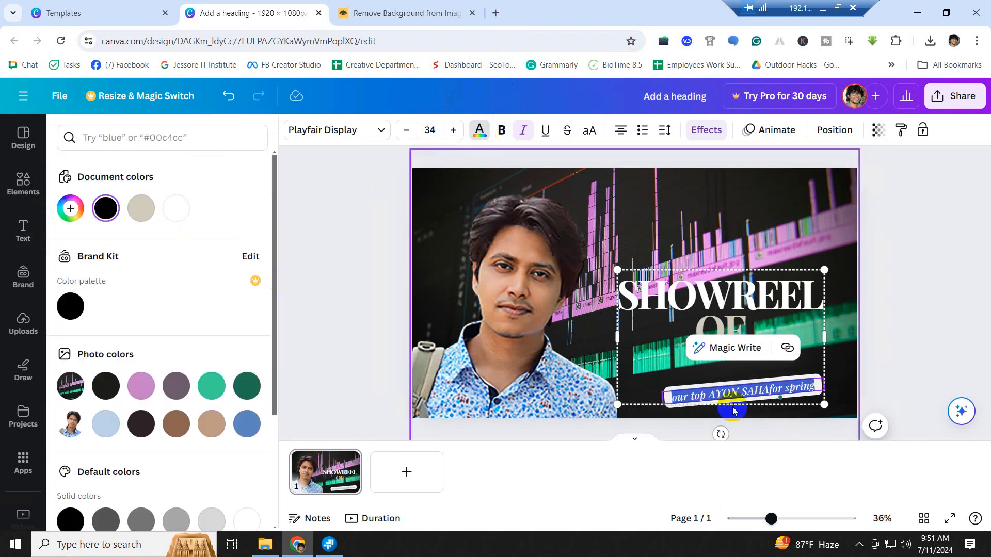
click(712, 398)
drag(709, 396, 666, 395)
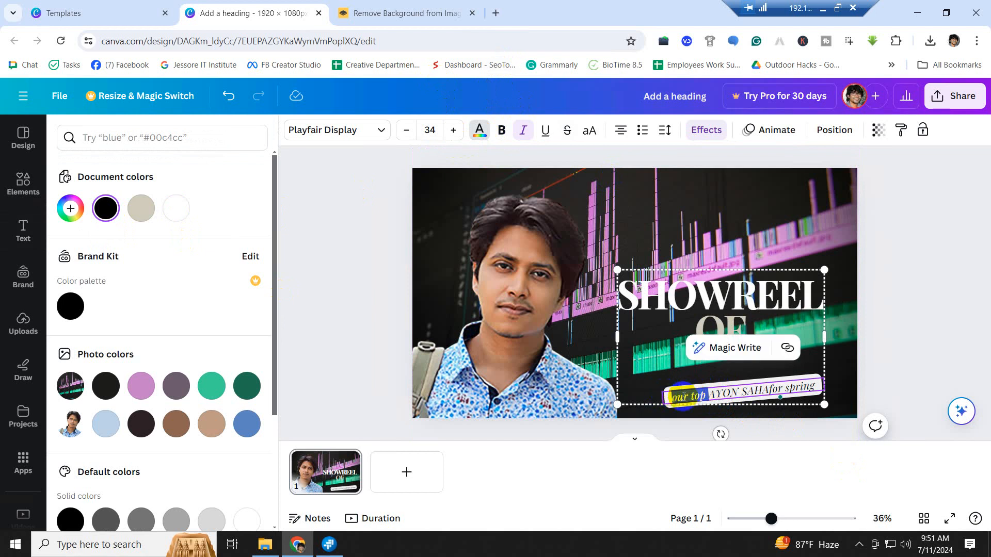
key(BackSpace)
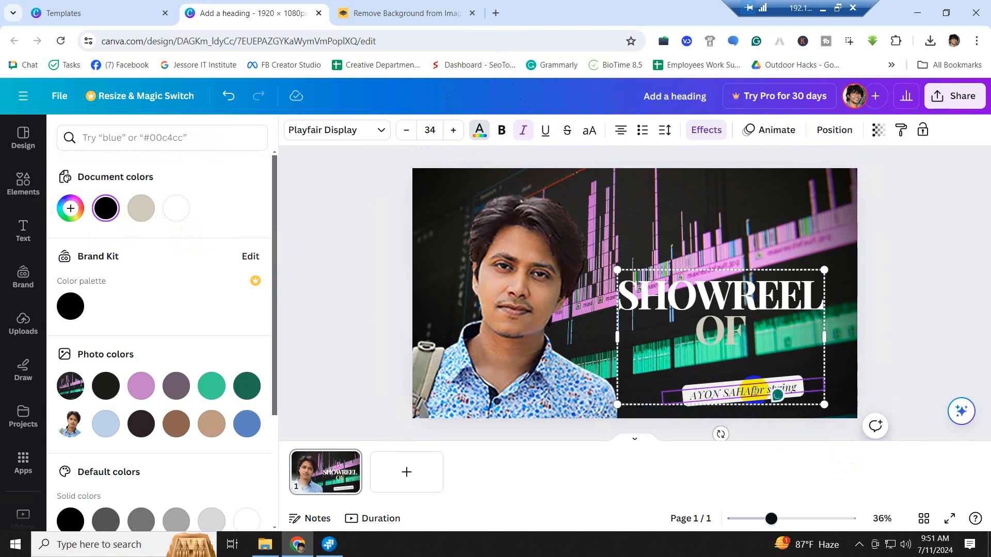
drag(750, 389, 841, 387)
key(BackSpace)
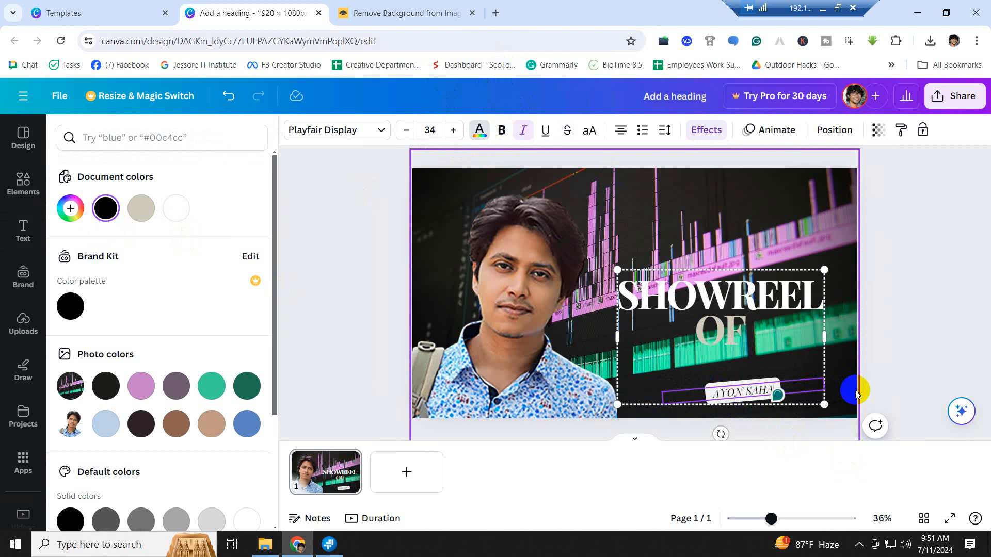
- Enlarge the name text from font size 34 to 53
click(743, 390)
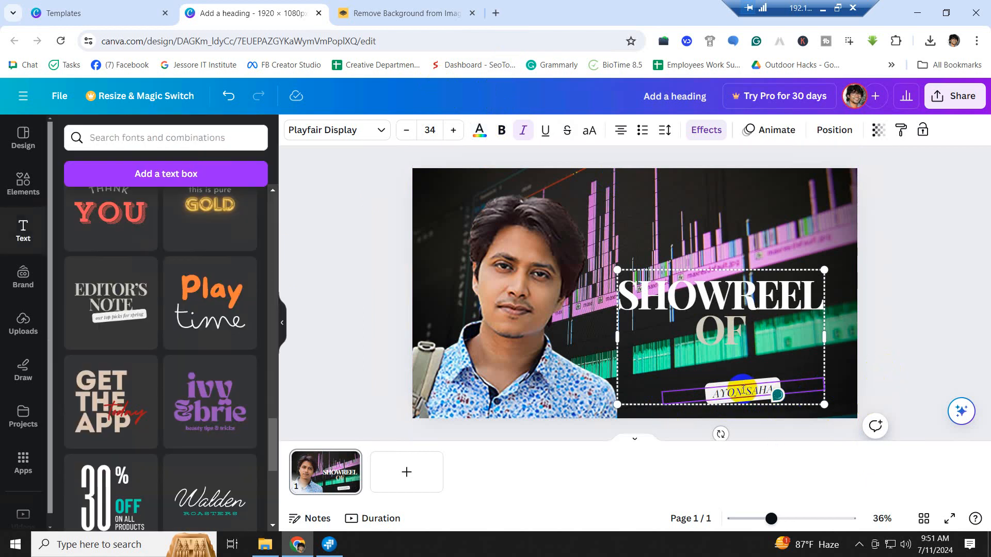
drag(712, 391, 783, 386)
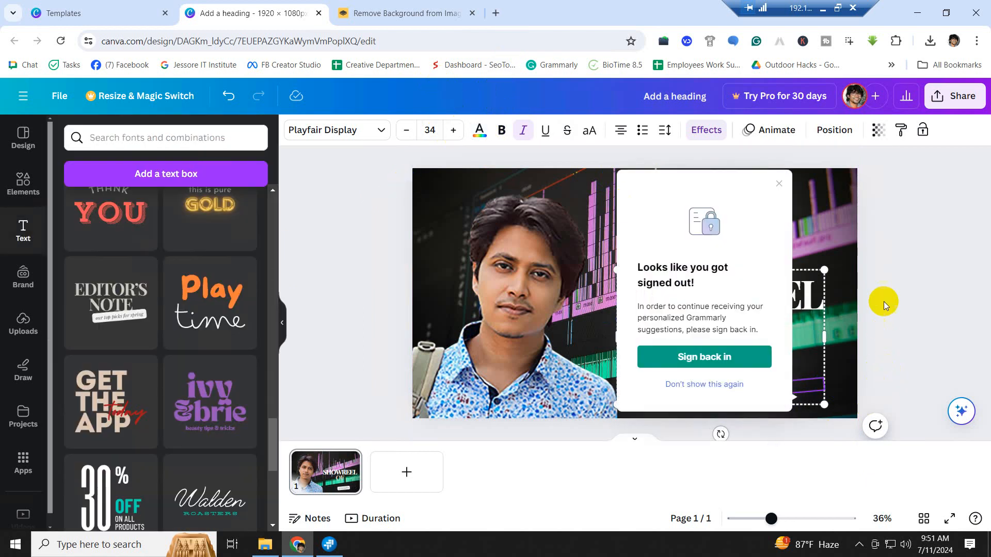
click(778, 184)
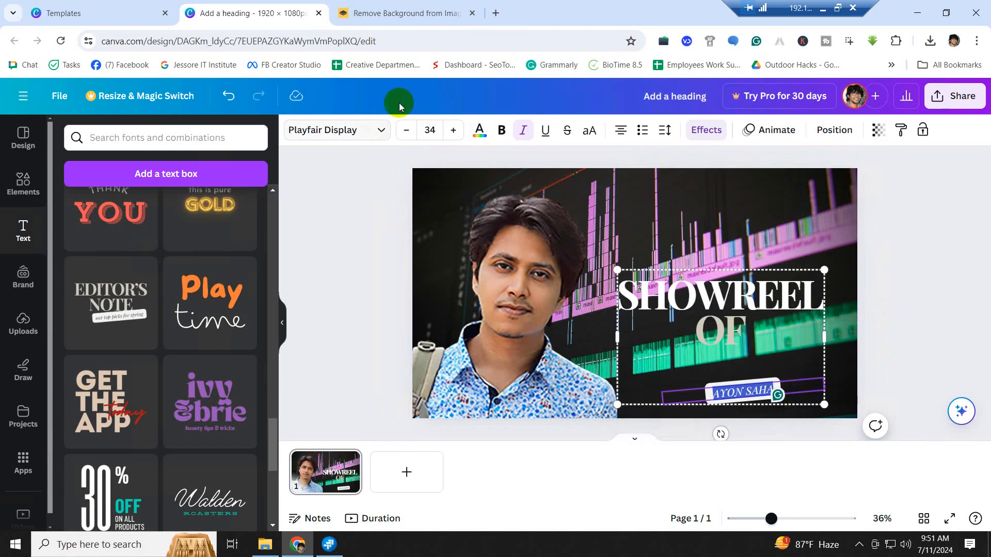
click(453, 130)
click(454, 130)
click(453, 130)
click(453, 131)
click(453, 130)
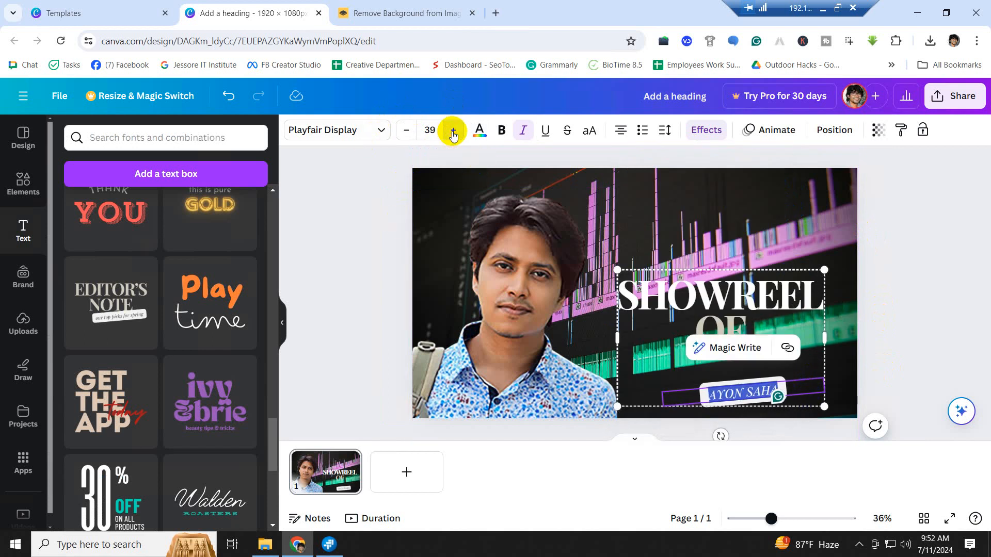
click(454, 130)
click(453, 130)
click(453, 130)
click(454, 130)
click(453, 130)
click(453, 131)
click(453, 131)
click(454, 131)
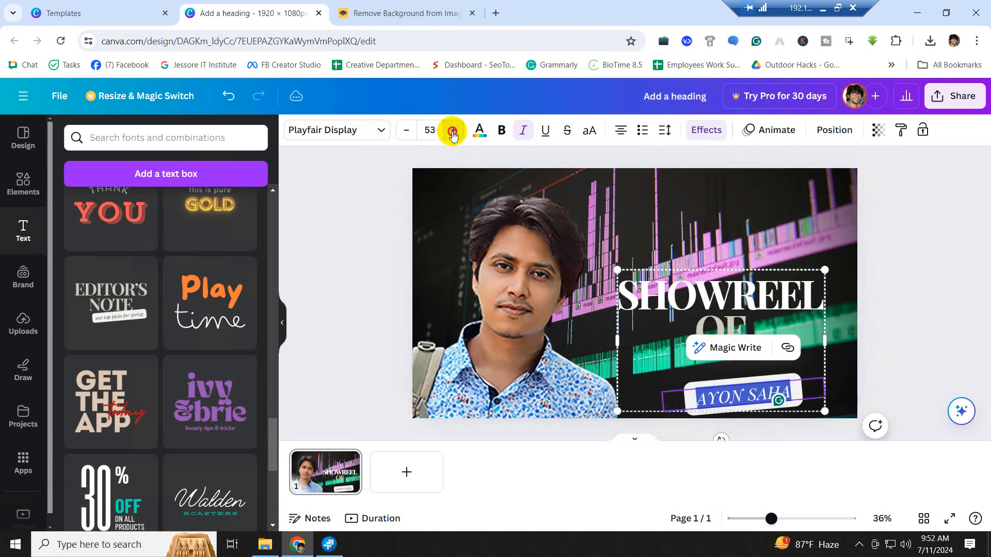
click(453, 131)
click(747, 302)
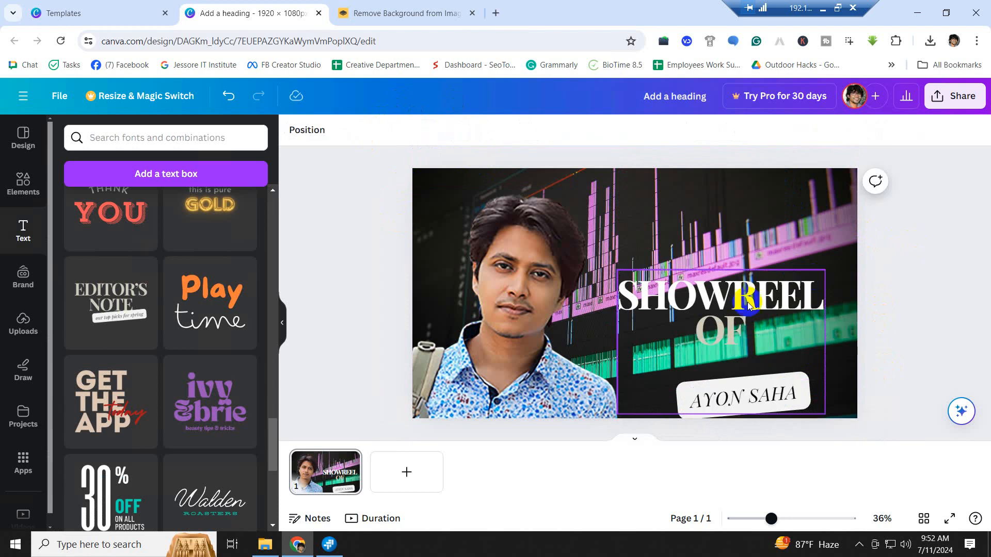
- Raise the heading group slightly and set the creator's name text in the Anton font
drag(747, 302, 753, 282)
double_click(719, 281)
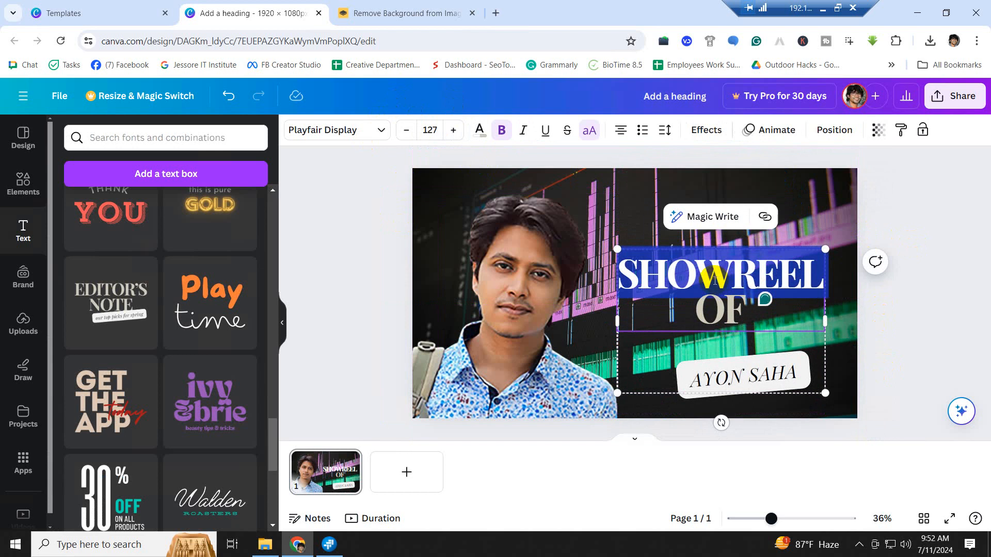
click(754, 377)
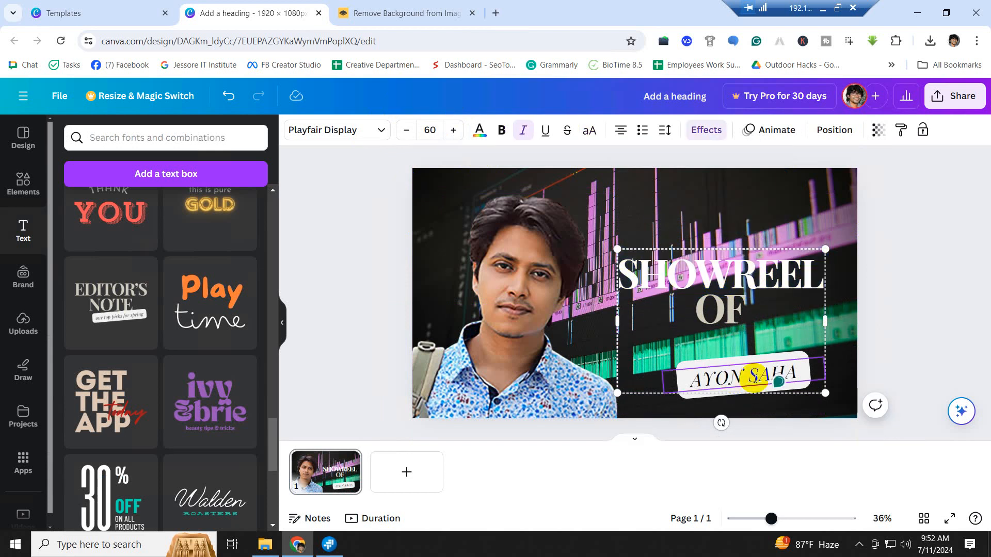
key(ctrl+a)
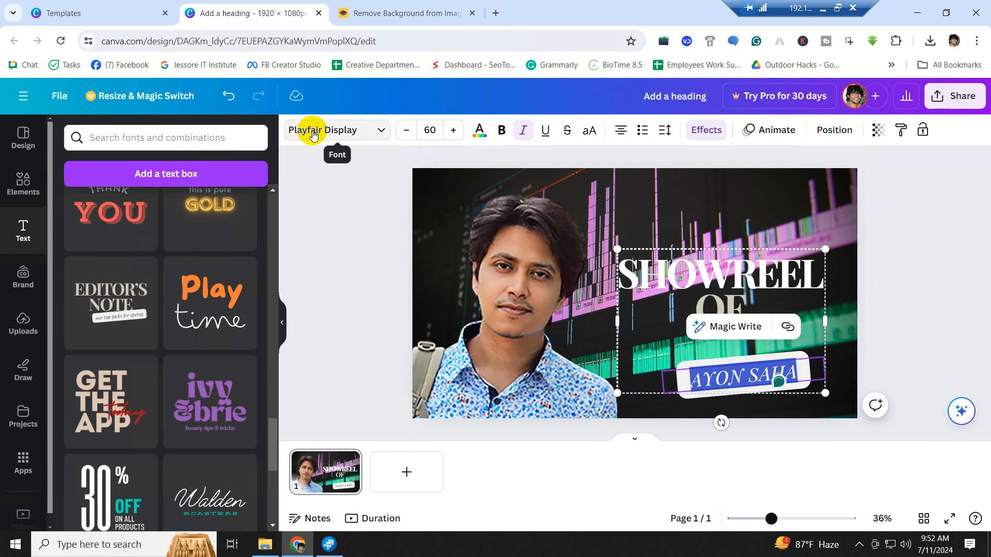
click(383, 131)
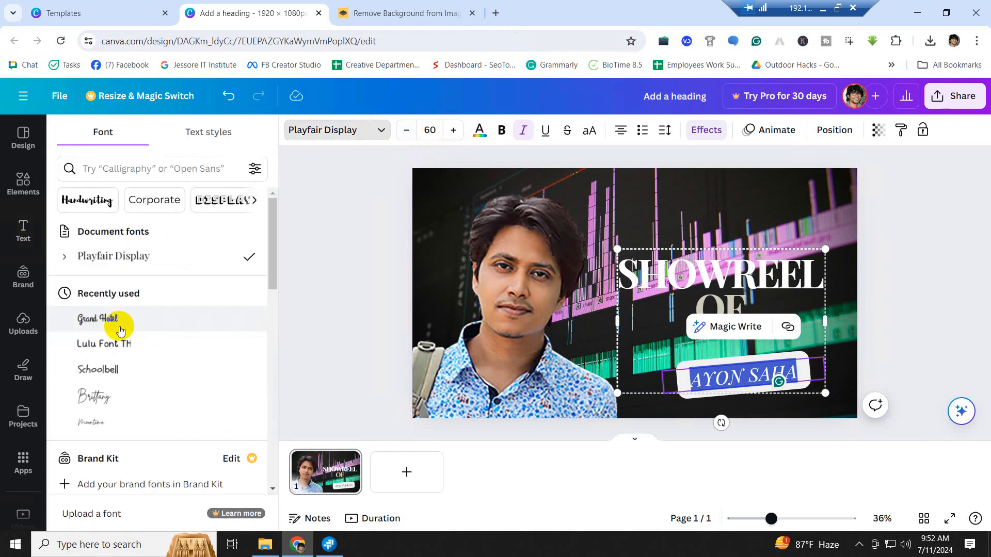
scroll(119, 330, down, 8)
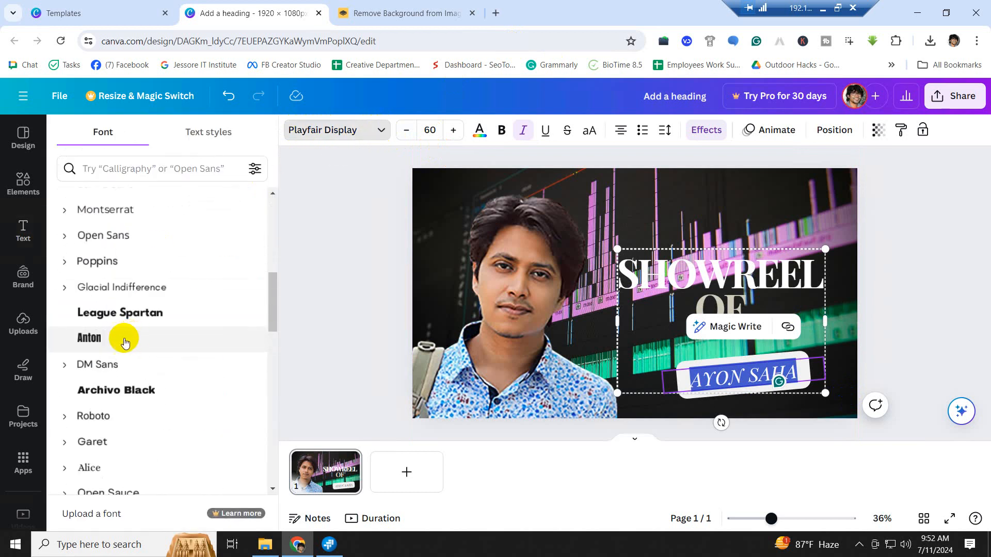
click(91, 340)
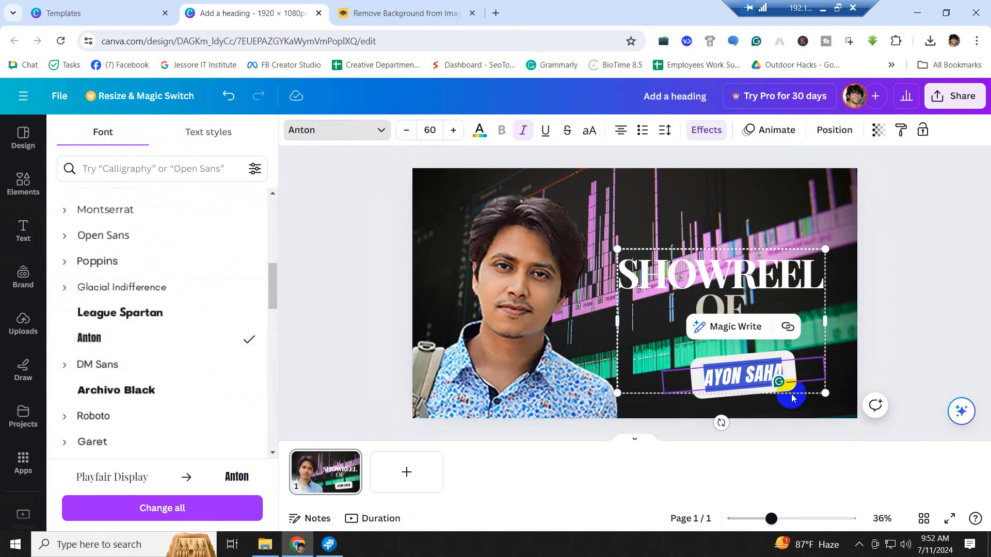
click(834, 376)
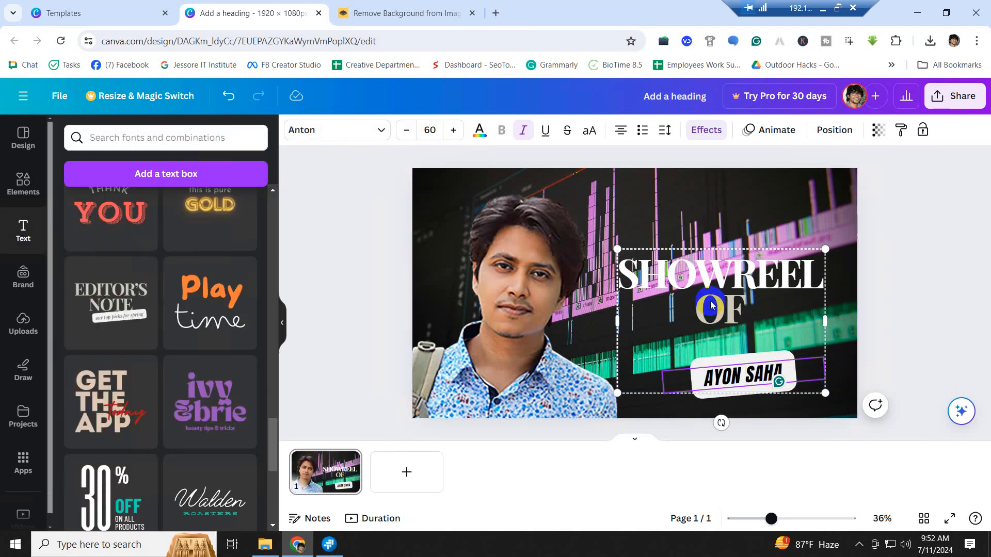
- Select the SHOWREEL OF heading group and shift it slightly down and right
click(730, 312)
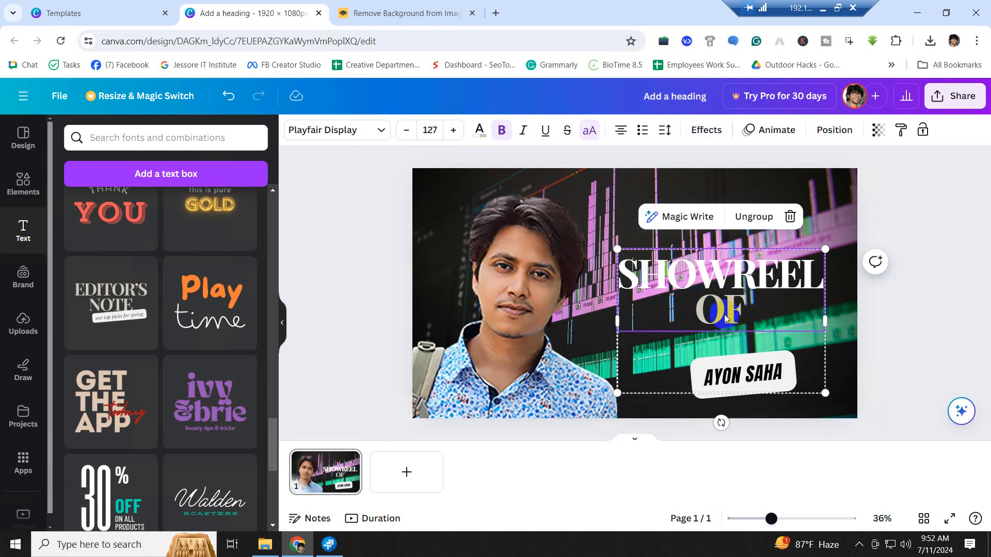
click(896, 320)
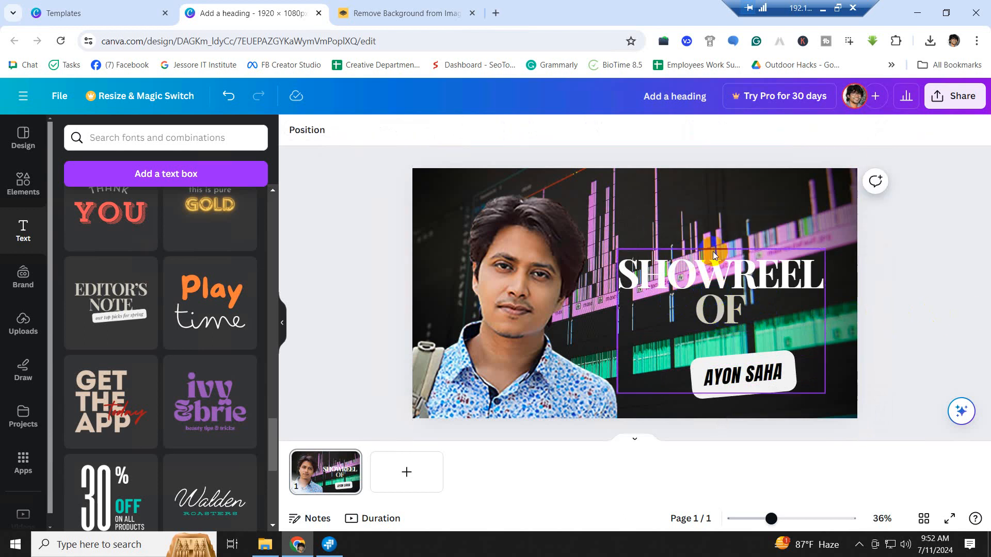
click(531, 284)
mouse_move(747, 278)
mouse_down()
mouse_move(754, 293)
mouse_move(755, 258)
mouse_move(740, 273)
mouse_up()
drag(819, 390, 823, 398)
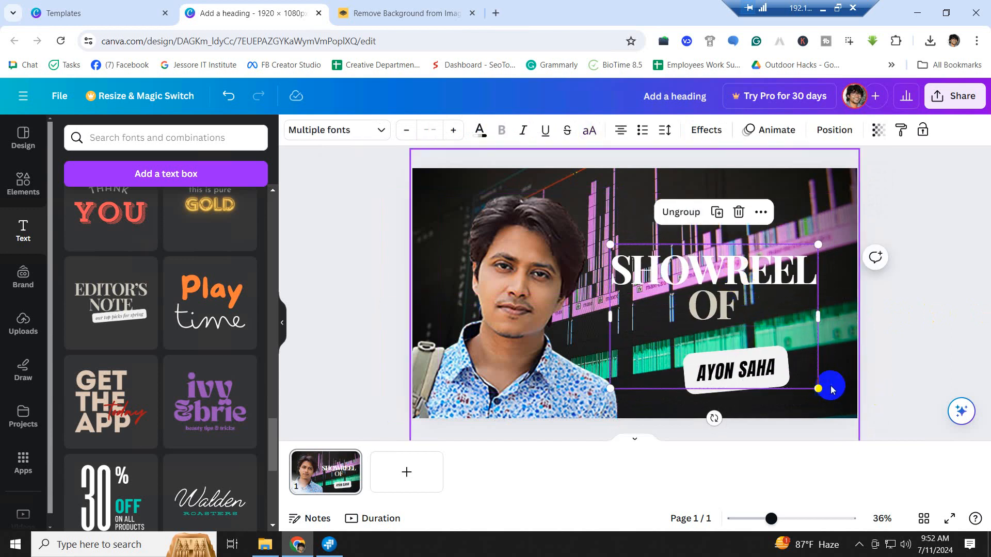
- Tilt the heading group counter-clockwise, move it onto the portrait, and shrink it over the shirt
drag(711, 417, 741, 411)
drag(734, 275, 743, 287)
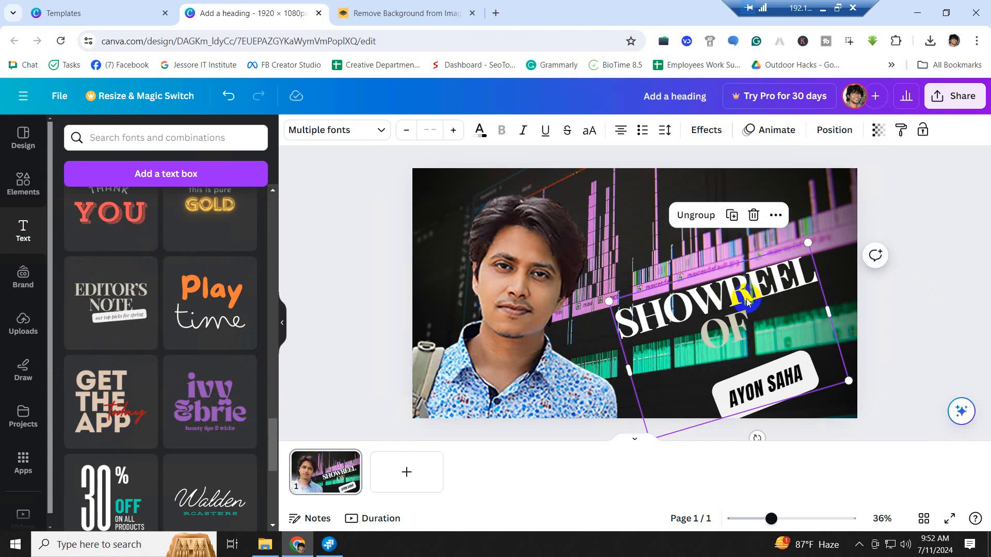
drag(747, 298, 471, 262)
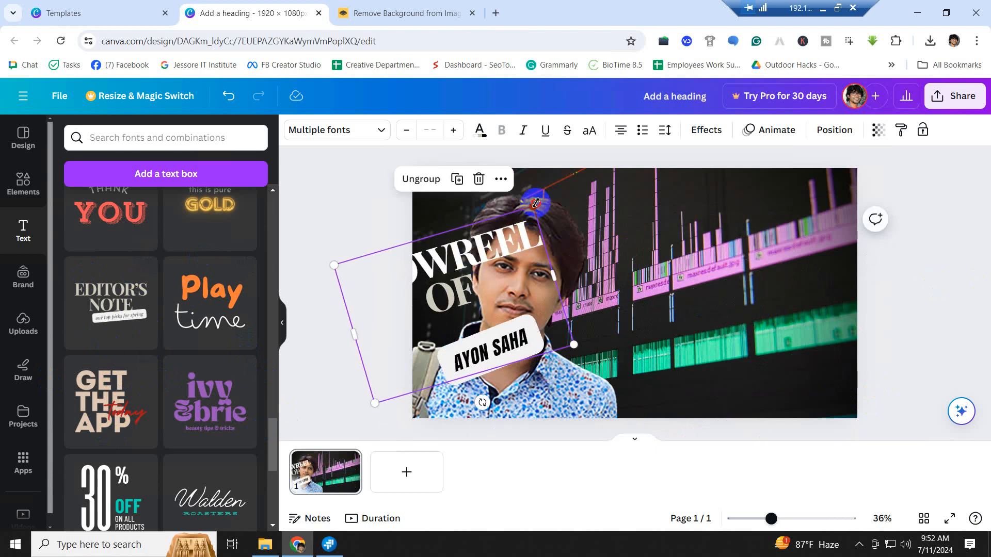
drag(535, 202, 535, 355)
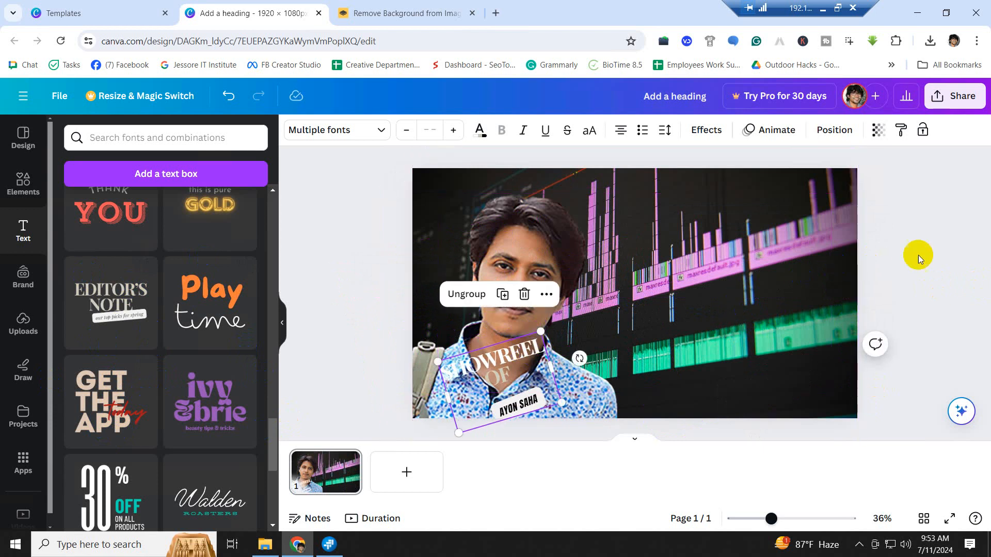
click(918, 255)
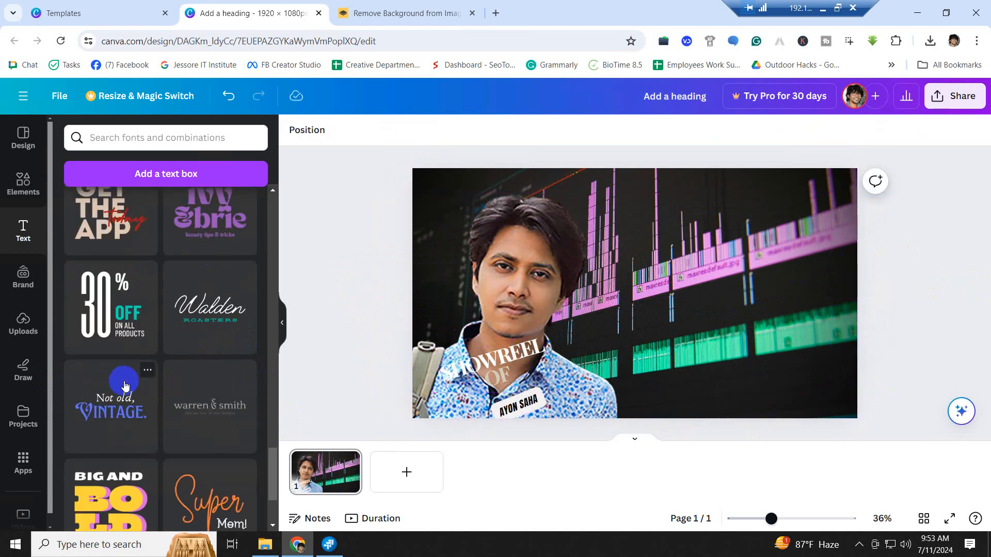
scroll(129, 387, down, 4)
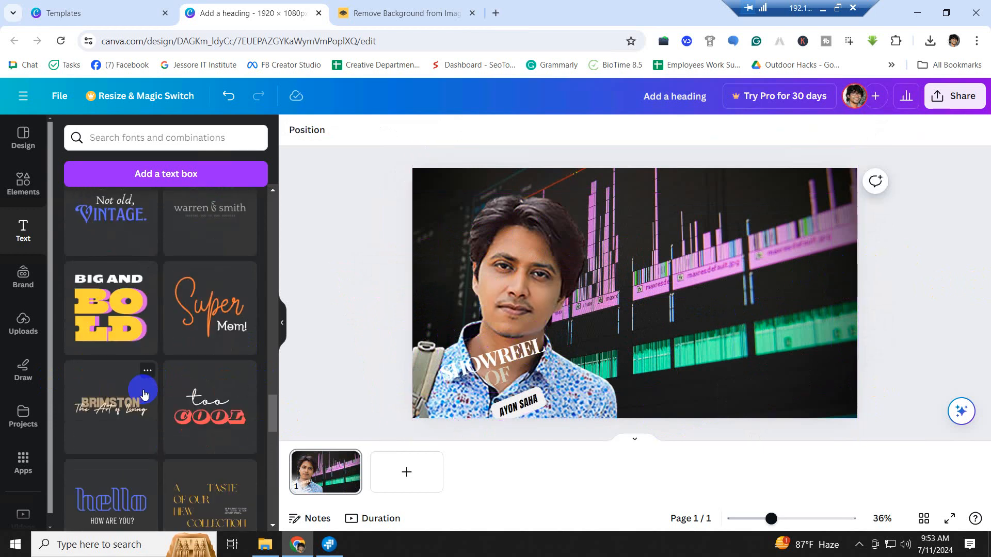
scroll(146, 394, down, 5)
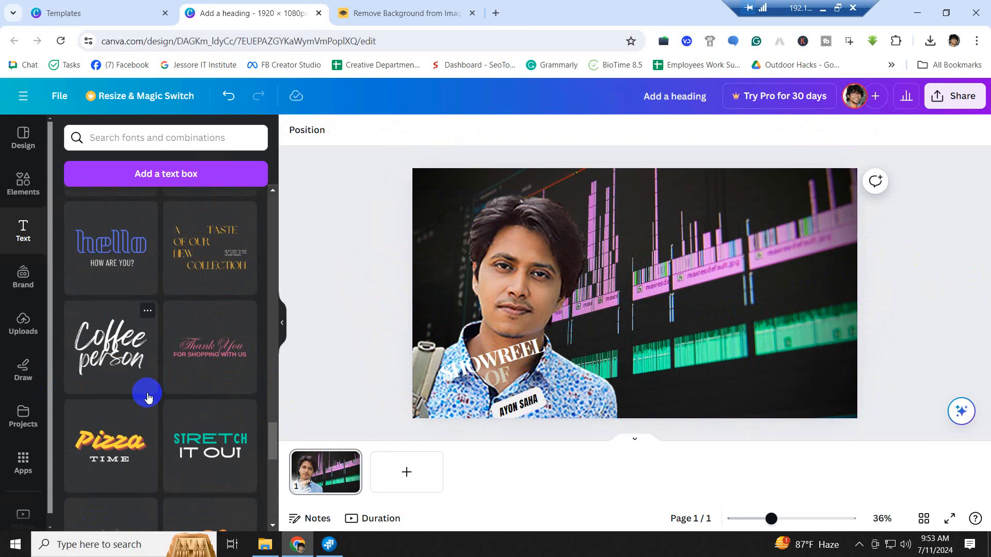
click(118, 443)
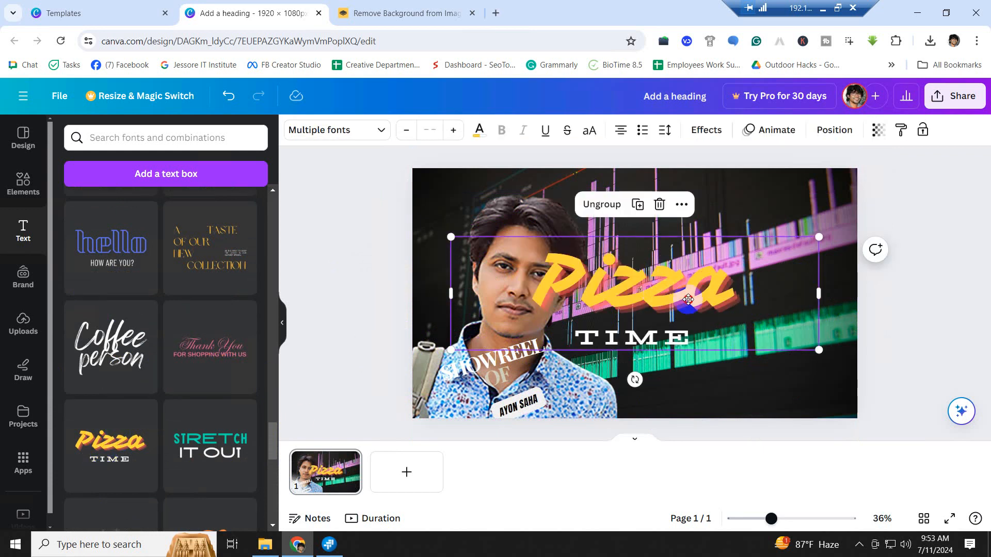
drag(687, 300, 765, 305)
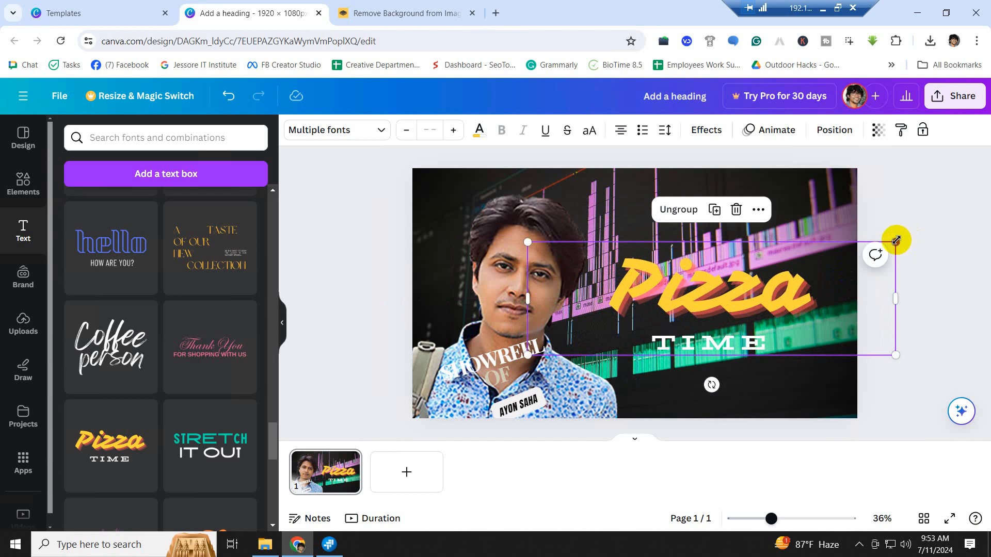
drag(895, 240, 785, 289)
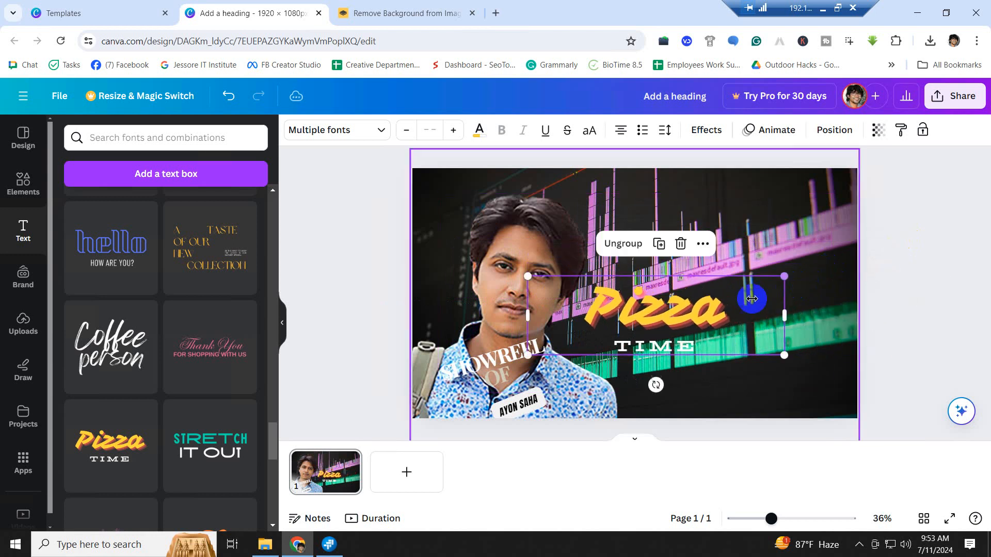
drag(699, 309, 759, 301)
key(Delete)
scroll(200, 349, down, 10)
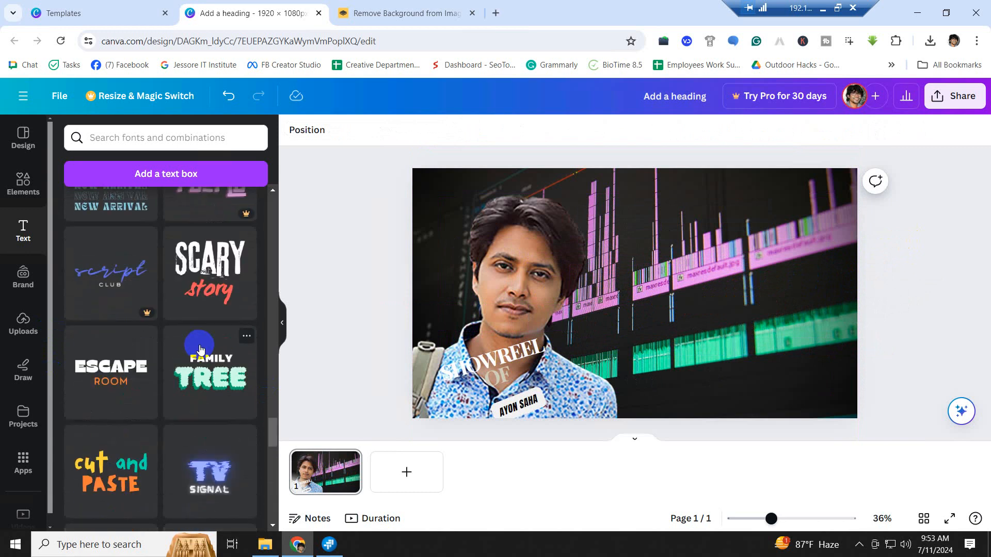
scroll(202, 351, down, 5)
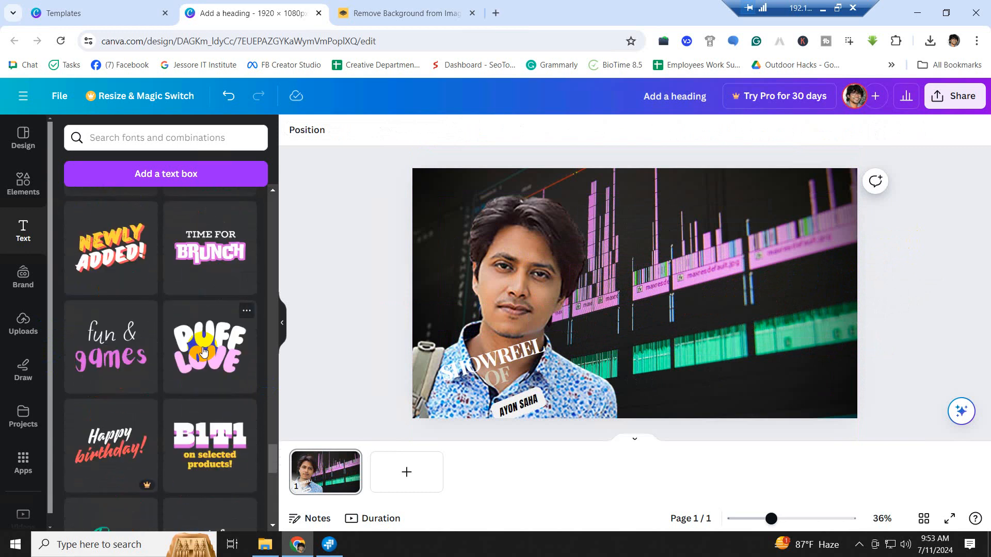
scroll(204, 351, down, 6)
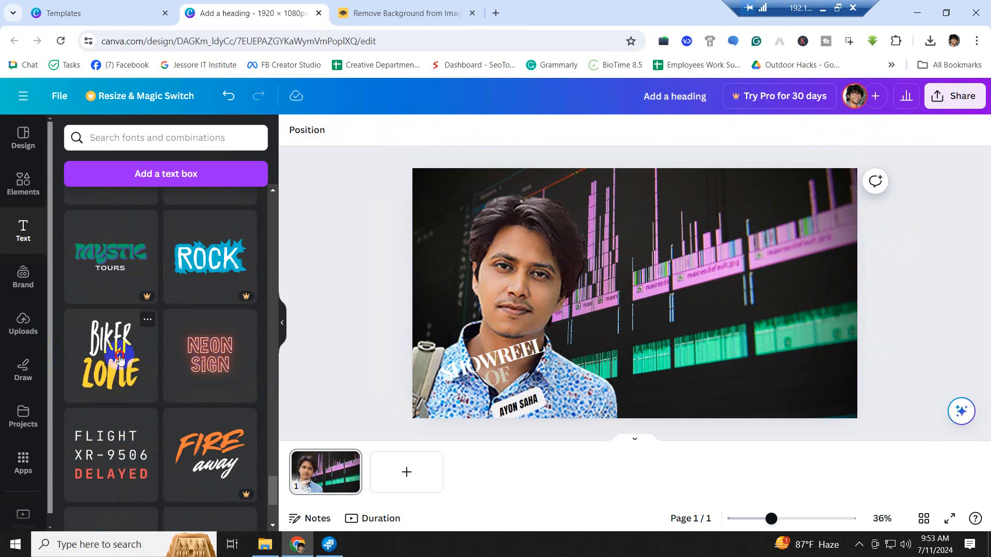
click(120, 361)
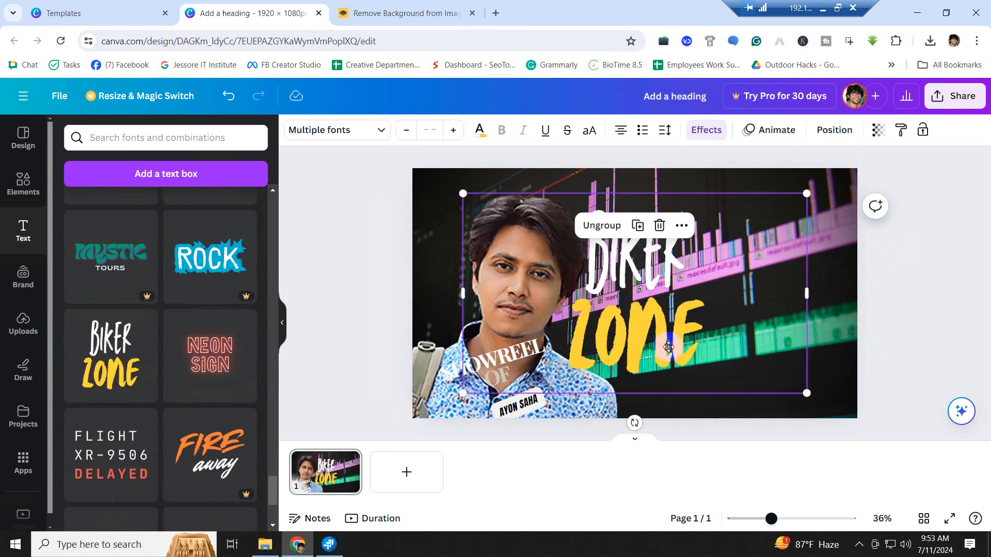
- Move the Biker Zone title right and replace BIKER with the copied 'SHOWREEL OF' text
drag(664, 345, 746, 363)
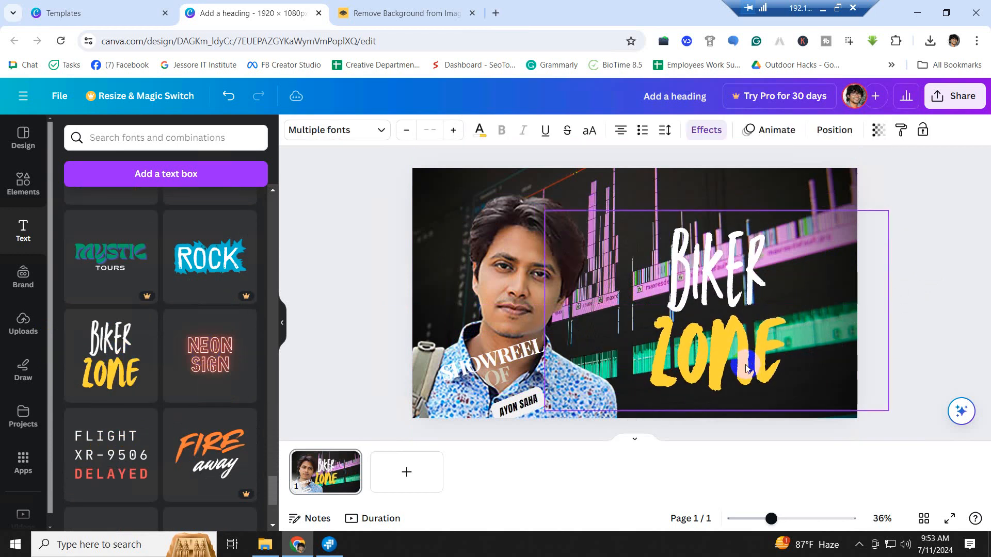
click(500, 363)
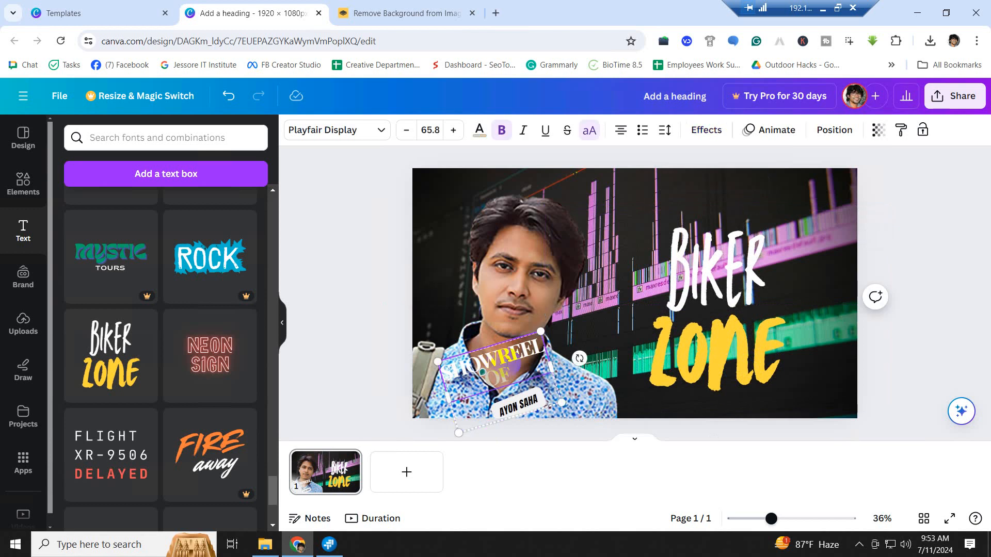
double_click(508, 378)
key(ctrl+c)
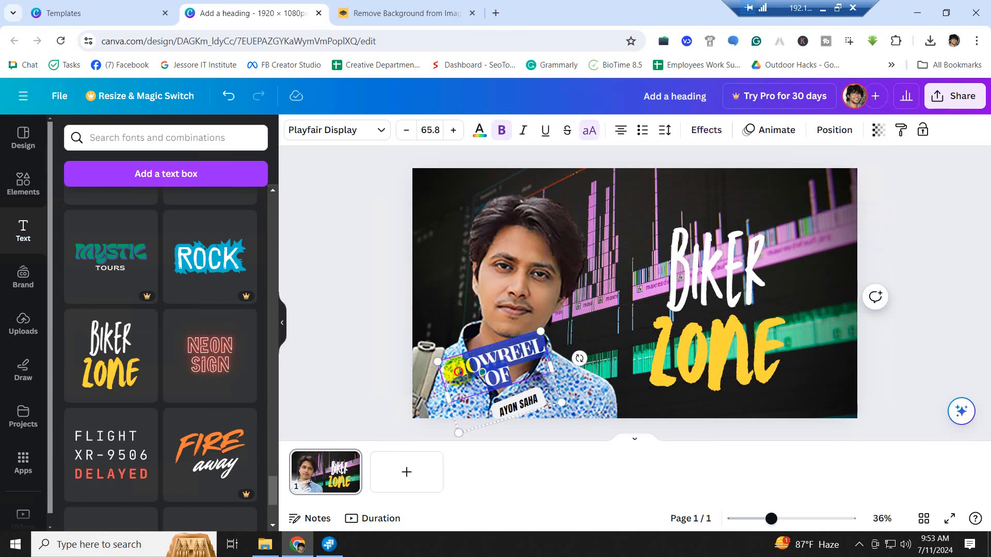
click(767, 281)
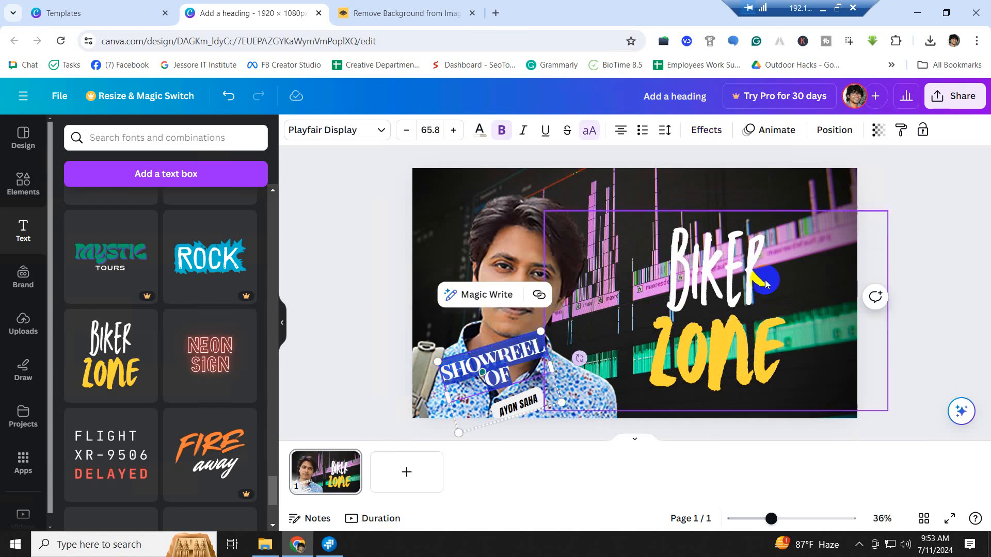
double_click(699, 276)
key(ctrl+v)
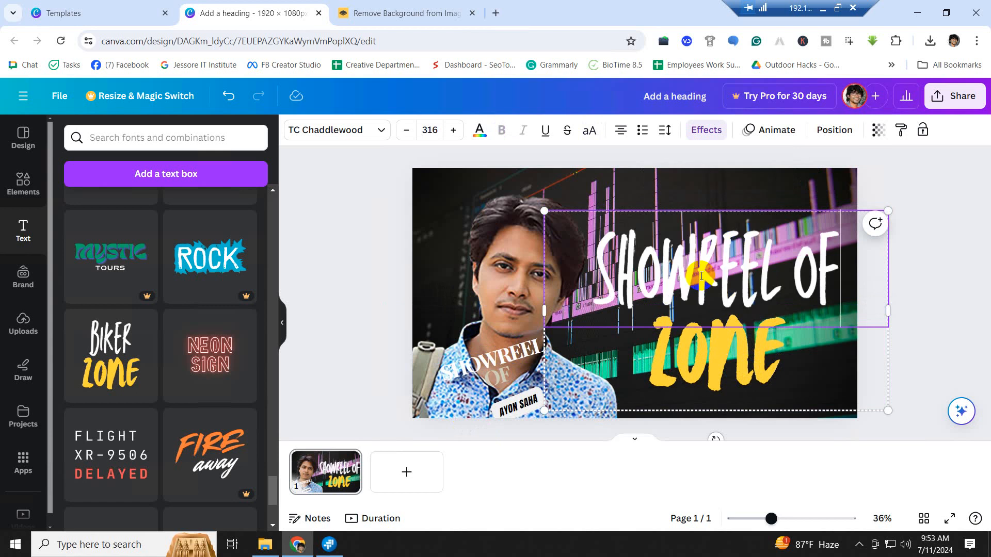
- Replace ZONE in the title with the creator's name copied from the small sticker
click(512, 411)
click(525, 410)
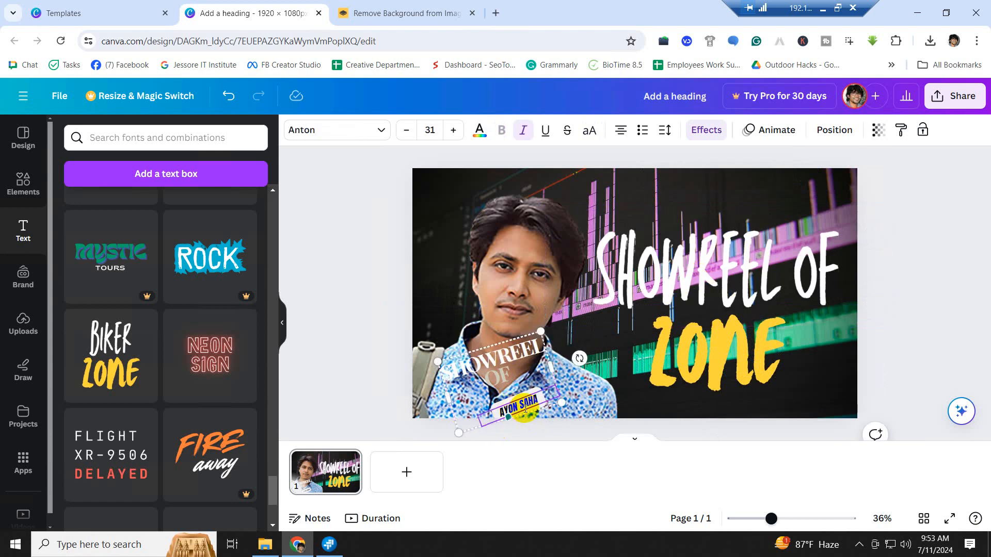
double_click(525, 410)
key(ctrl+c)
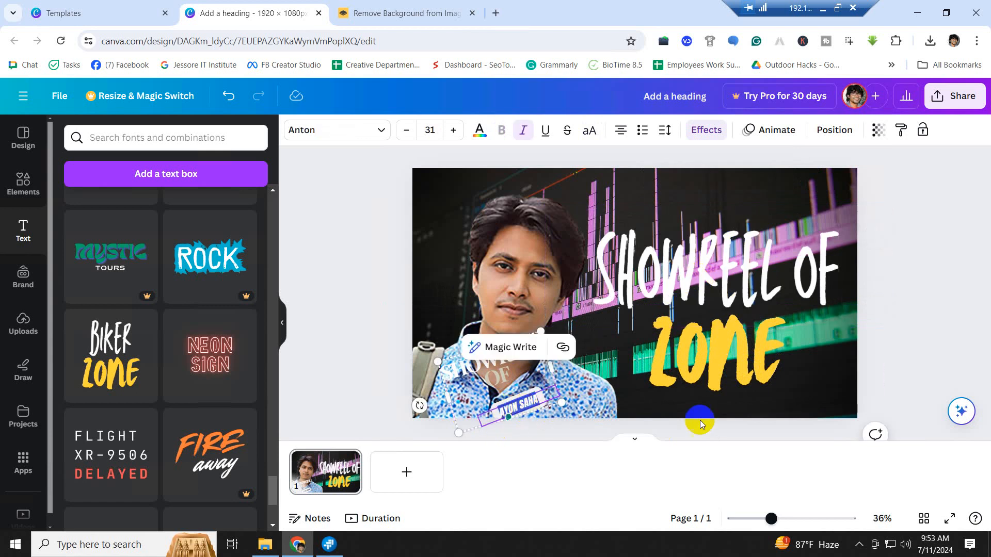
click(723, 345)
double_click(725, 349)
key(ctrl+v)
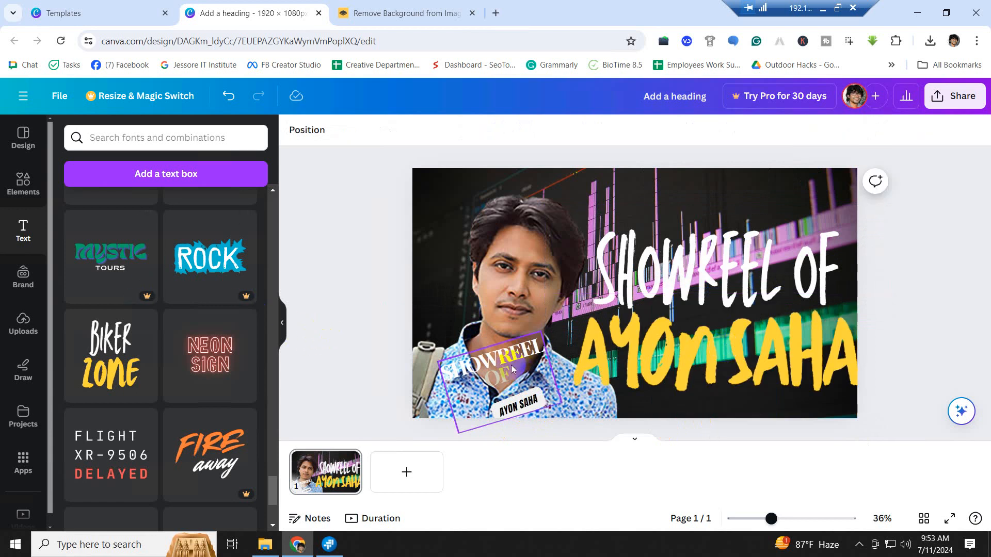
- Move the small sticker to the photo's upper left, then shrink the heading and place it lower right
drag(495, 372, 434, 276)
click(871, 258)
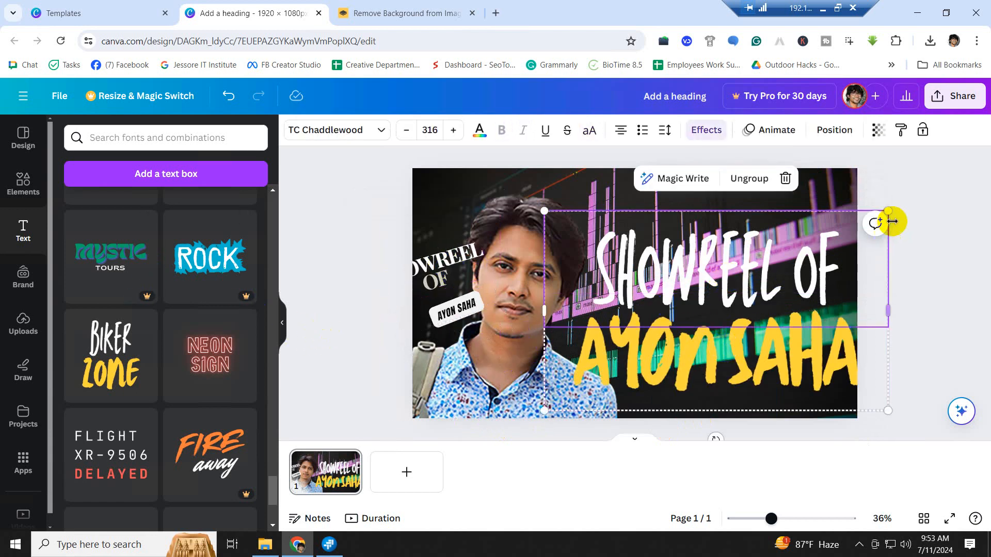
drag(888, 209, 750, 290)
drag(678, 339, 749, 316)
- Select the yellow name line in the heading, leaving its text colour unchanged
click(933, 299)
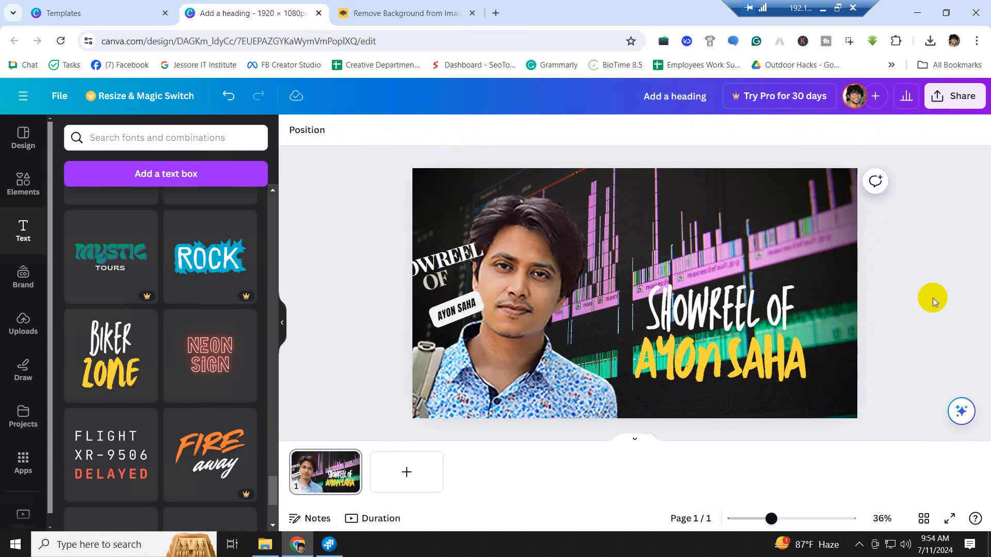
click(635, 401)
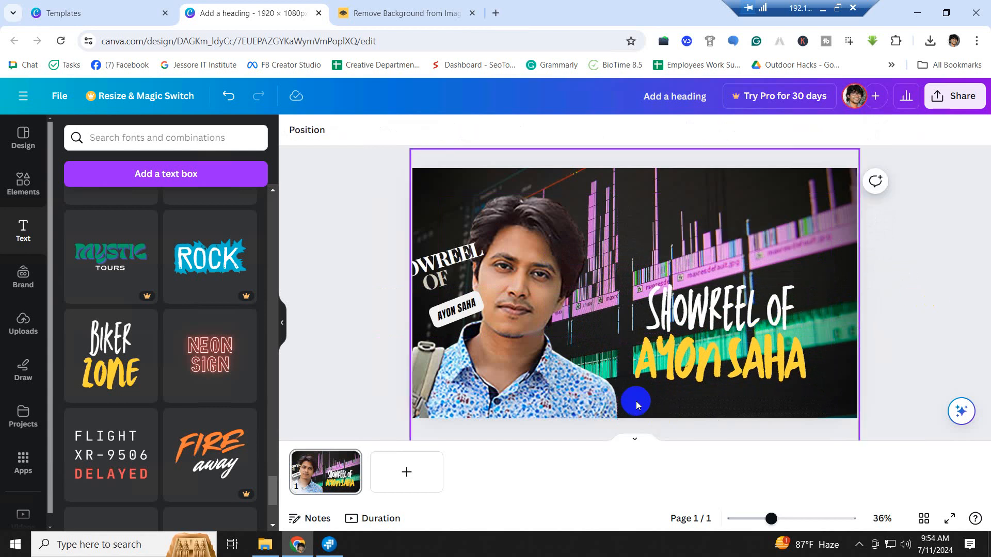
click(679, 370)
drag(632, 369, 823, 372)
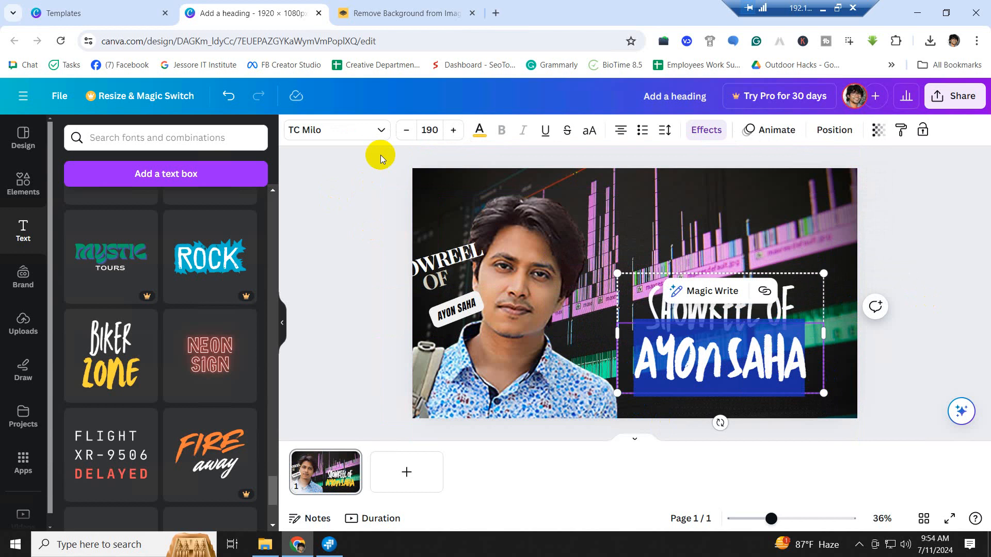
click(480, 132)
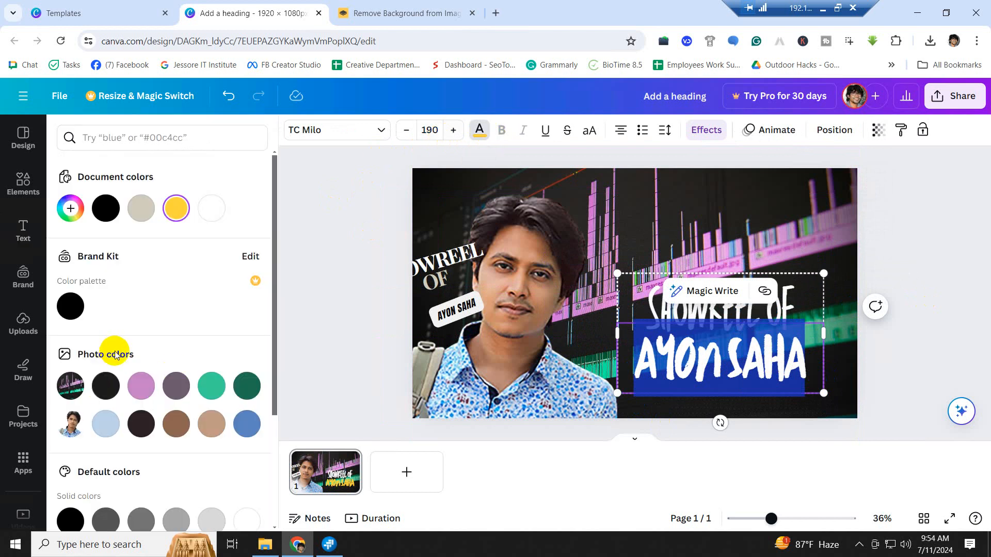
scroll(118, 361, down, 3)
click(911, 277)
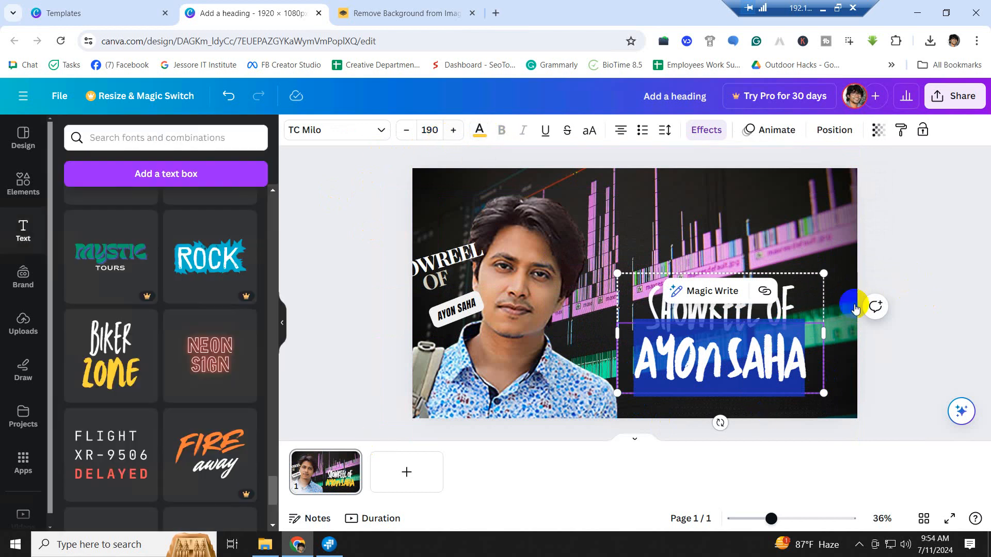
- Set the name line in Impact and widen the text box so it fits one line
click(380, 129)
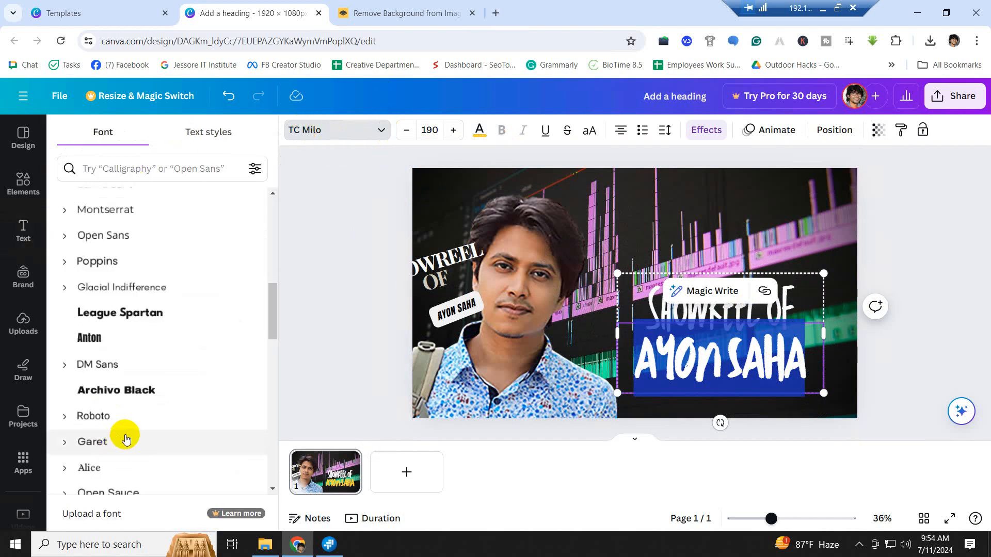
scroll(132, 438, down, 10)
scroll(139, 439, down, 4)
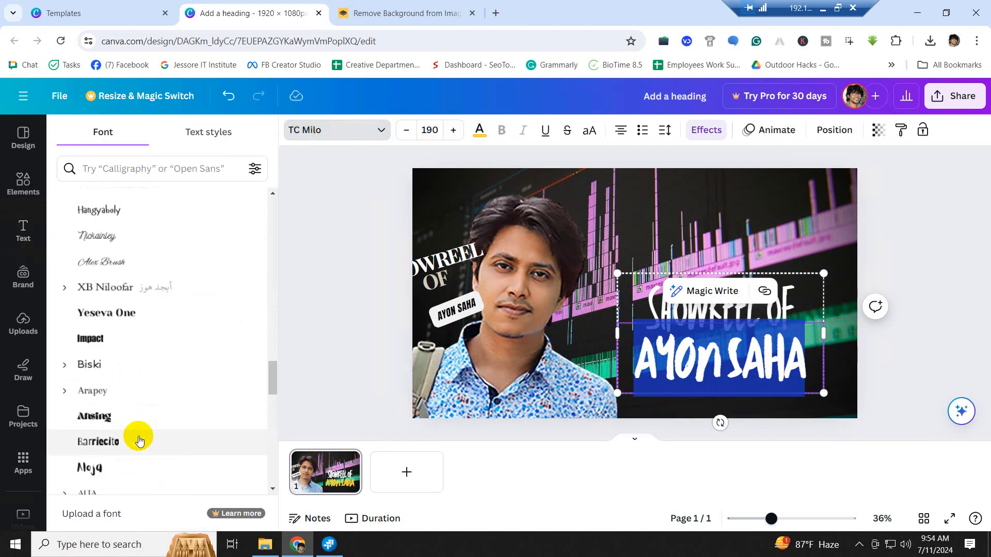
click(115, 338)
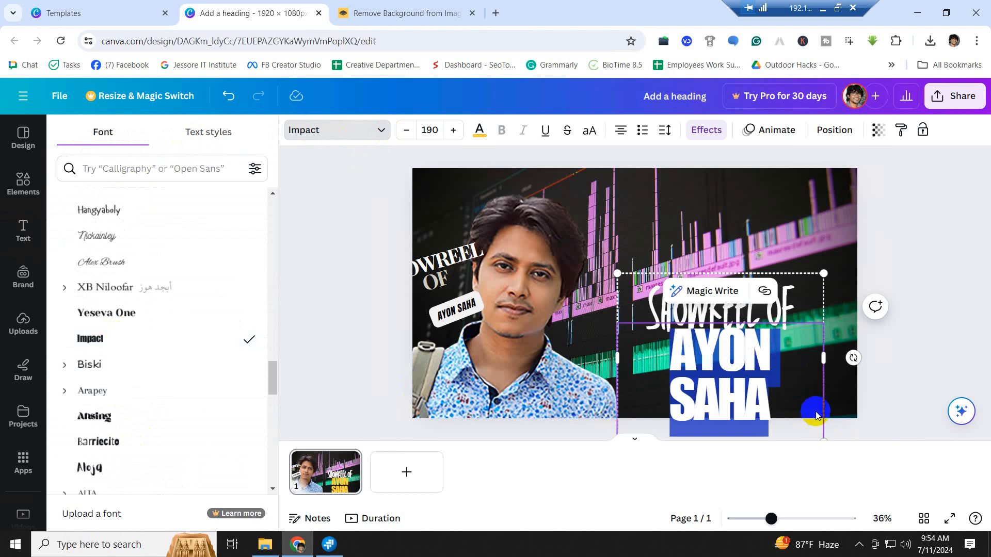
drag(828, 360, 865, 359)
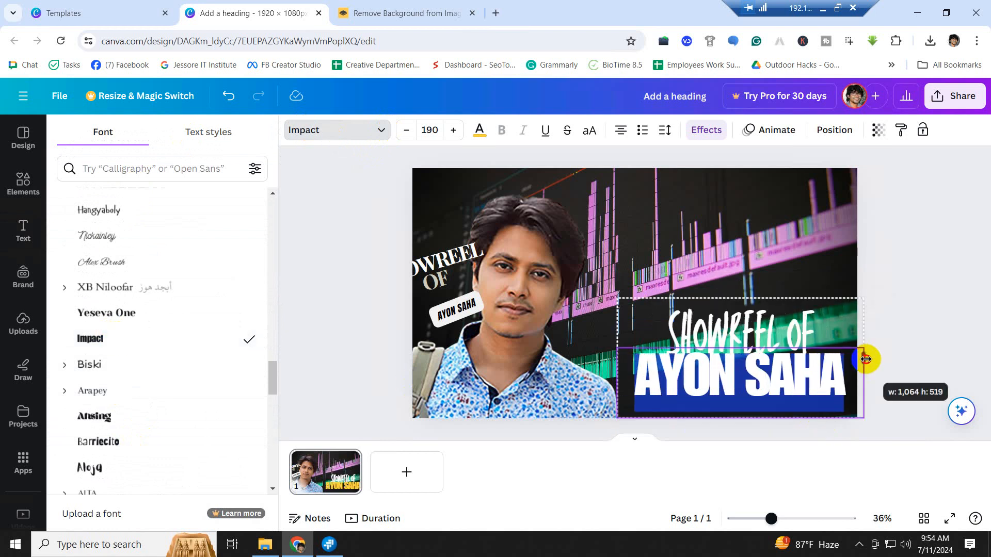
click(895, 318)
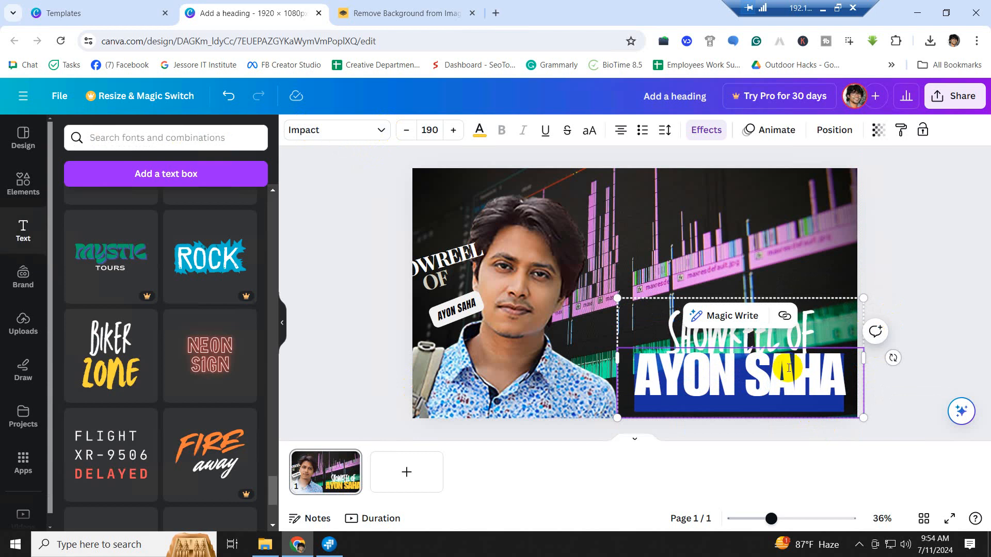
- Shift the timeline background image up and left, then undo that move
click(773, 258)
drag(779, 379, 761, 368)
key(ctrl+z)
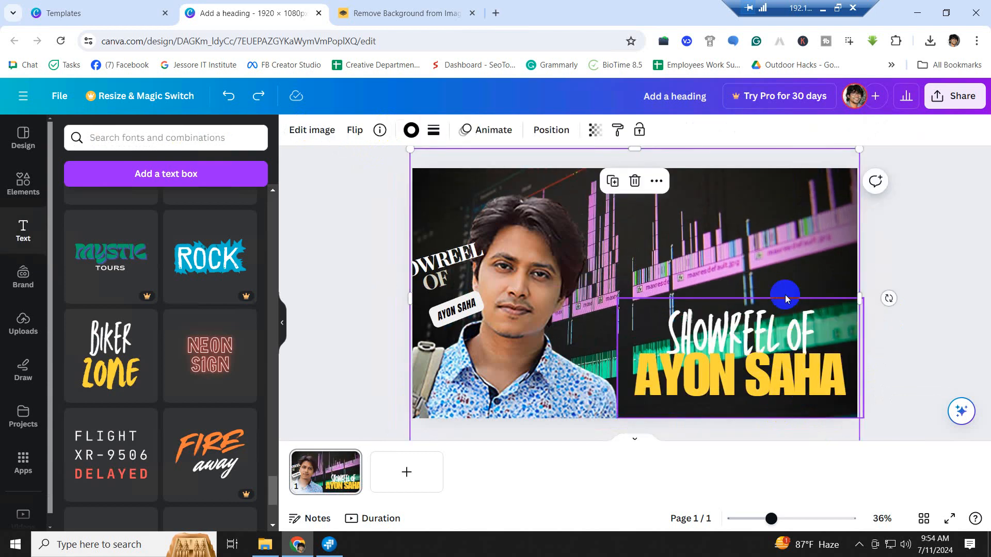
- Enlarge the timeline background from its top-left corner and move it further up
drag(781, 261, 792, 281)
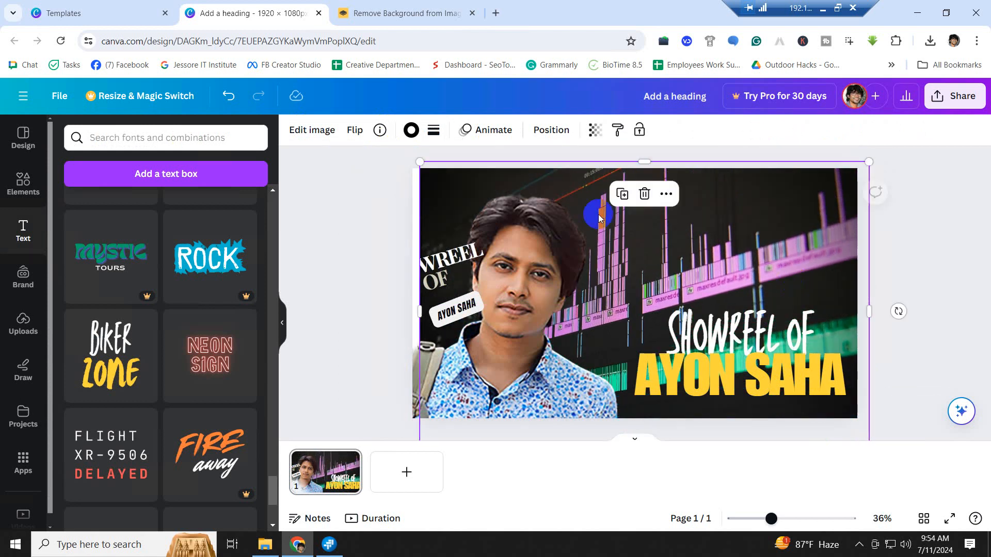
drag(420, 162, 295, 68)
drag(733, 235, 735, 194)
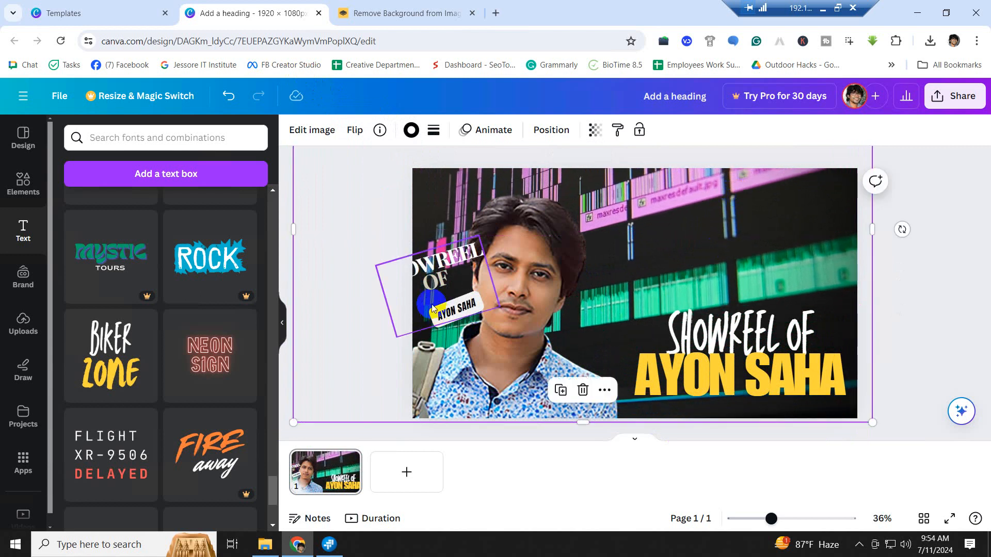
- Delete the small rotated SHOWREEL OF sticker from the portrait
click(447, 264)
key(Delete)
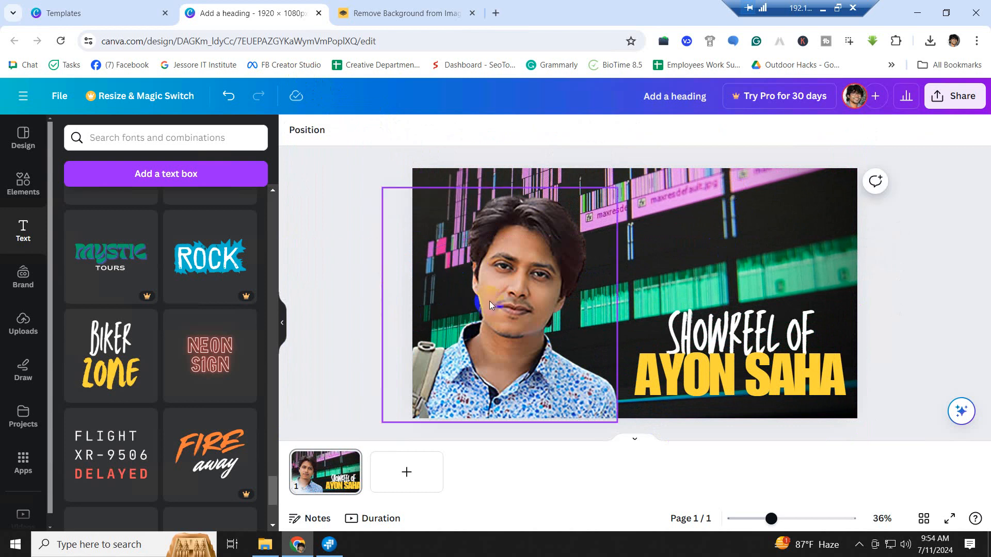
click(770, 392)
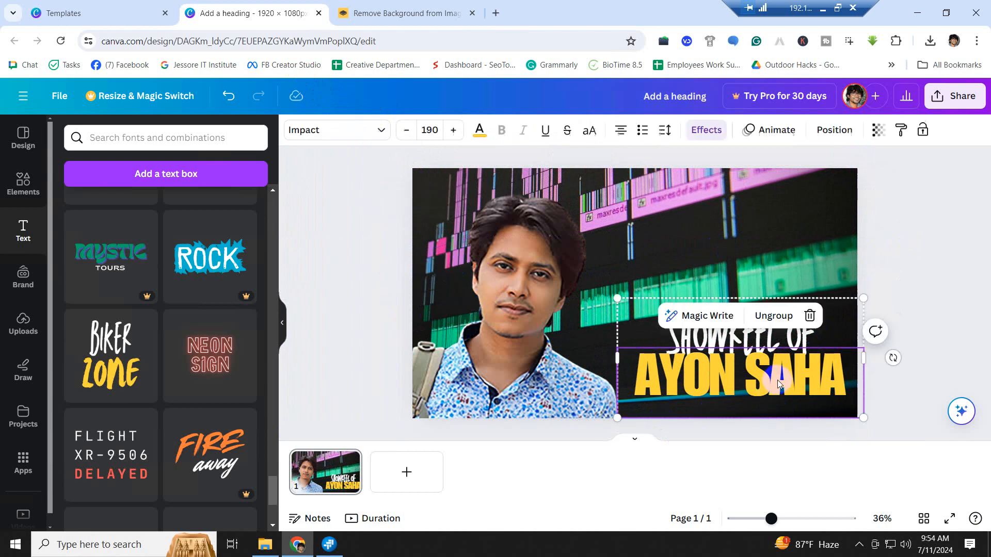
click(899, 308)
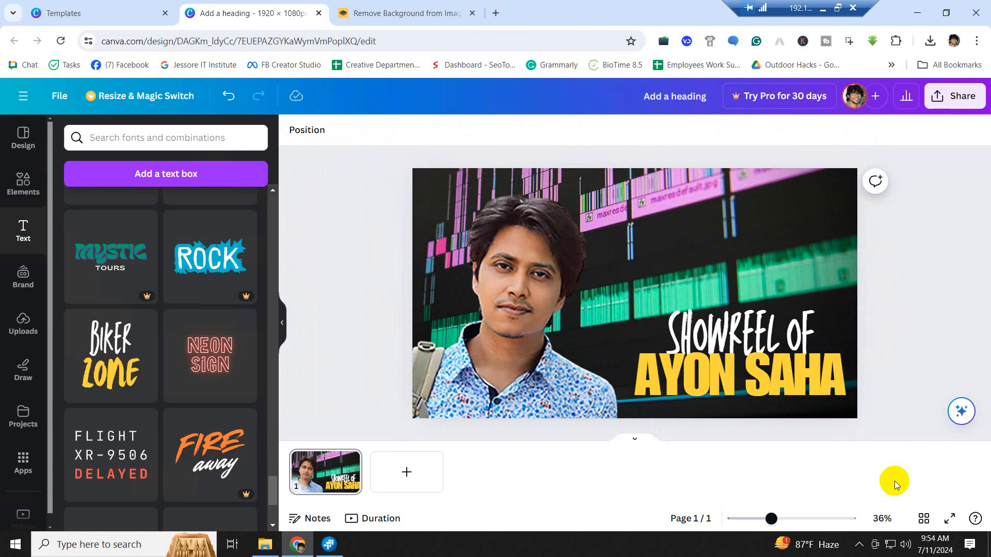
- Nudge the portrait cutout slightly sideways into place
click(532, 386)
mouse_move(522, 283)
mouse_down()
mouse_move(538, 283)
mouse_move(529, 286)
mouse_up()
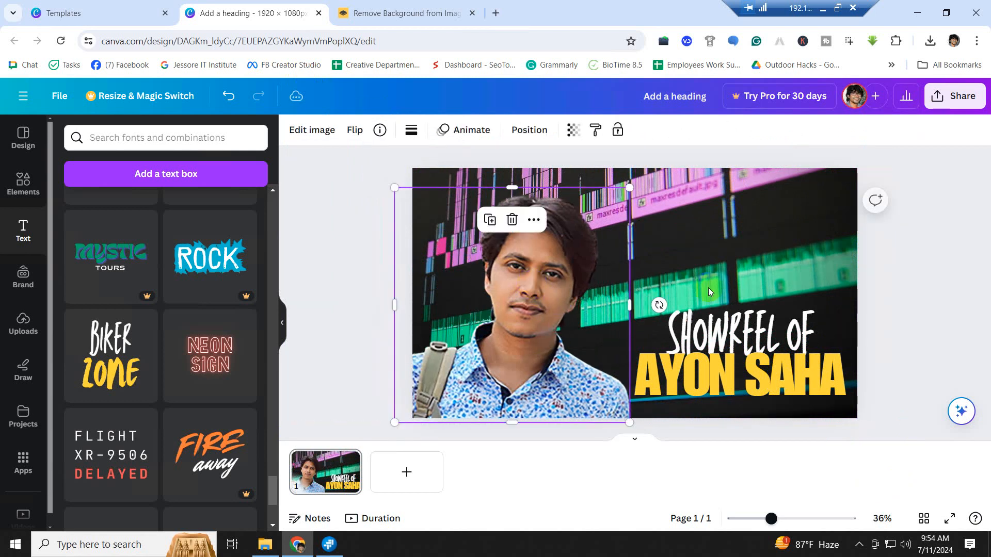
click(922, 267)
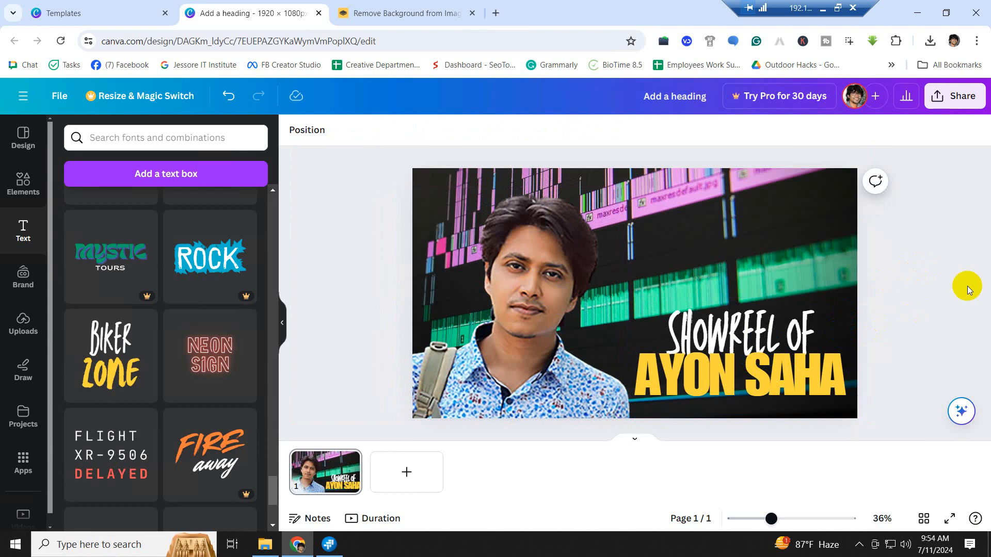
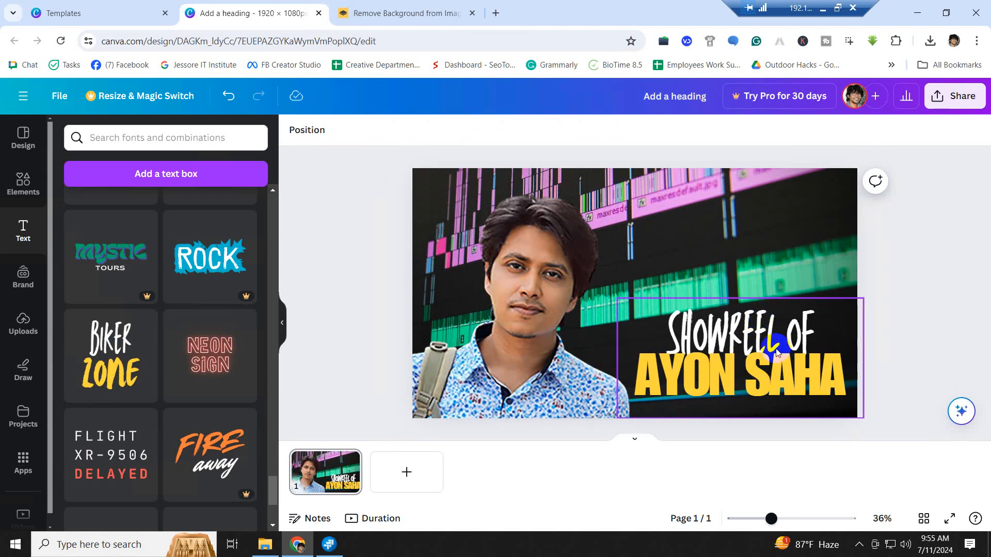
- Nudge the portrait cutout slightly left and down, then bring up the Elements library
drag(520, 296, 506, 299)
click(931, 241)
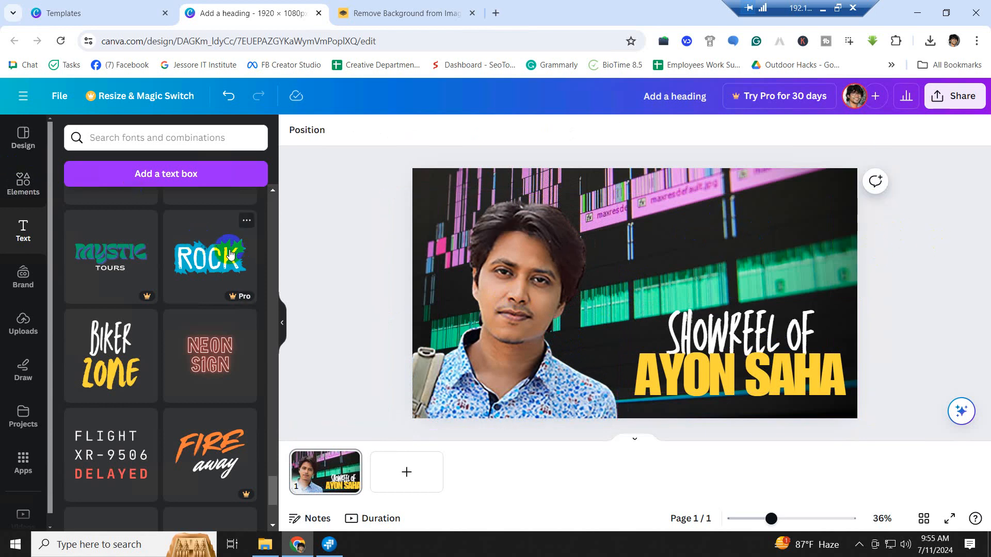
click(24, 192)
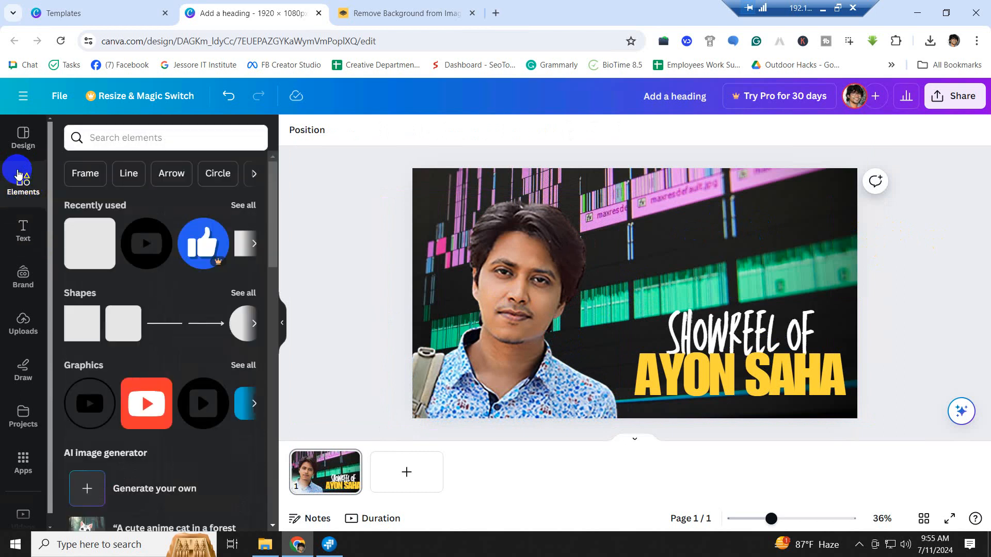
- Add a red SUBSCRIBE graphic from a 'subscribe button' search, shrink it, and place it bottom-left
click(113, 140)
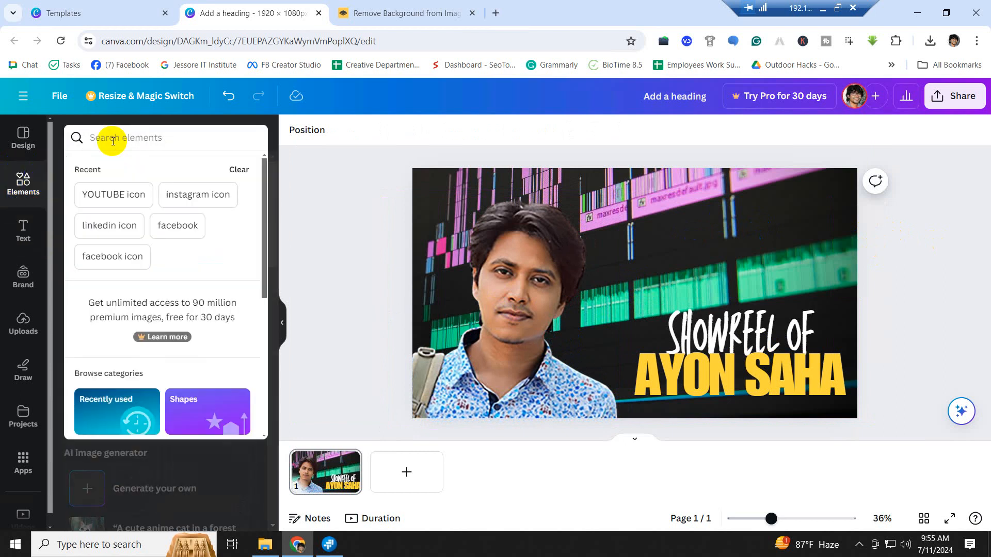
text(SUBS)
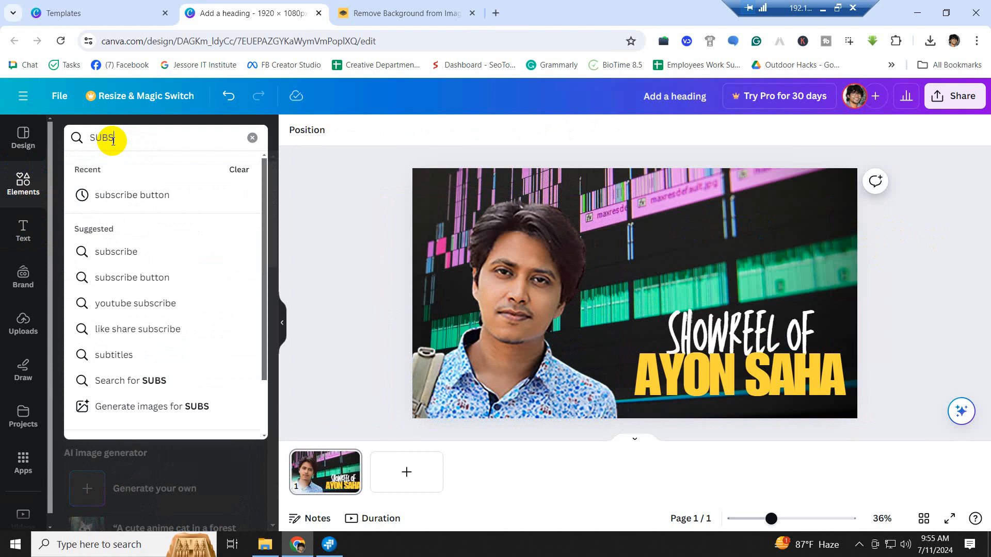
click(155, 195)
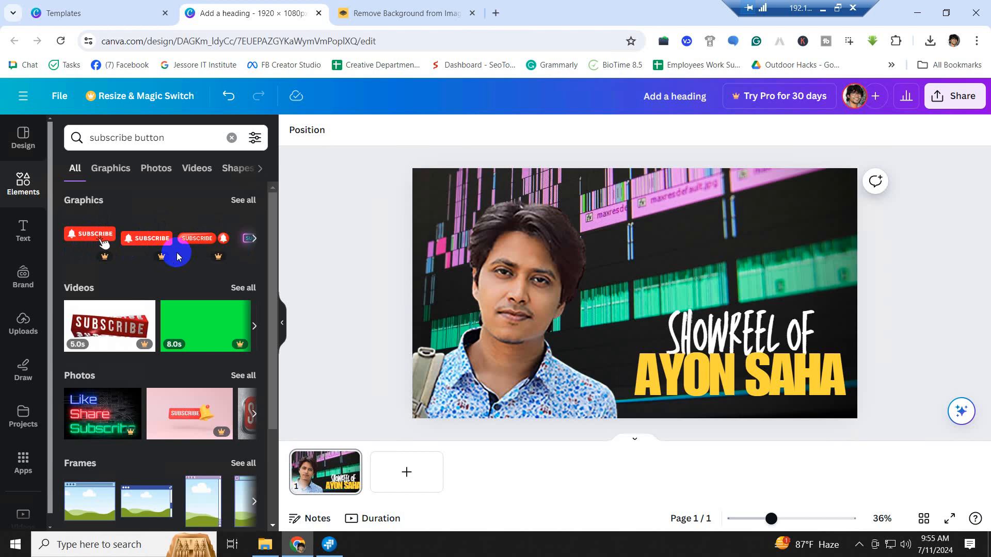
click(253, 240)
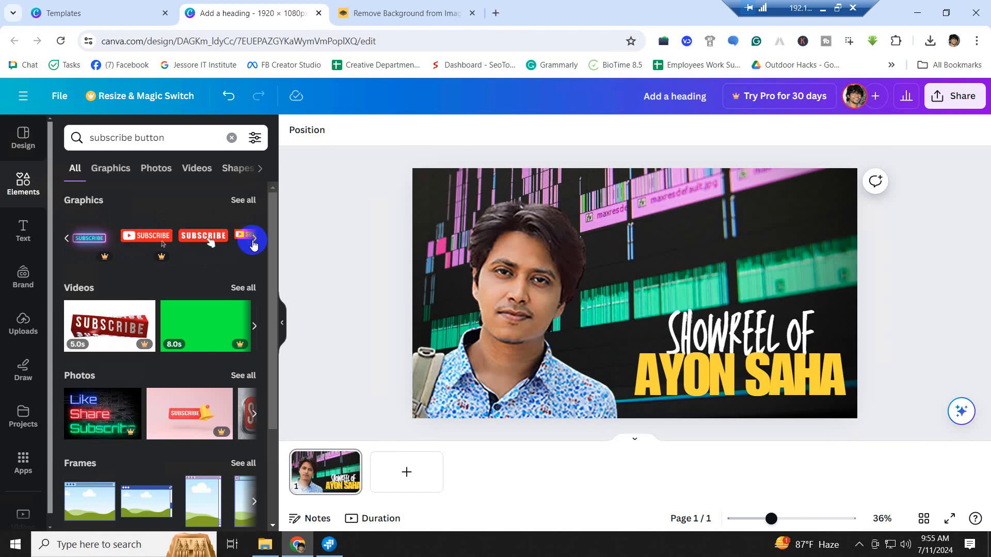
click(210, 243)
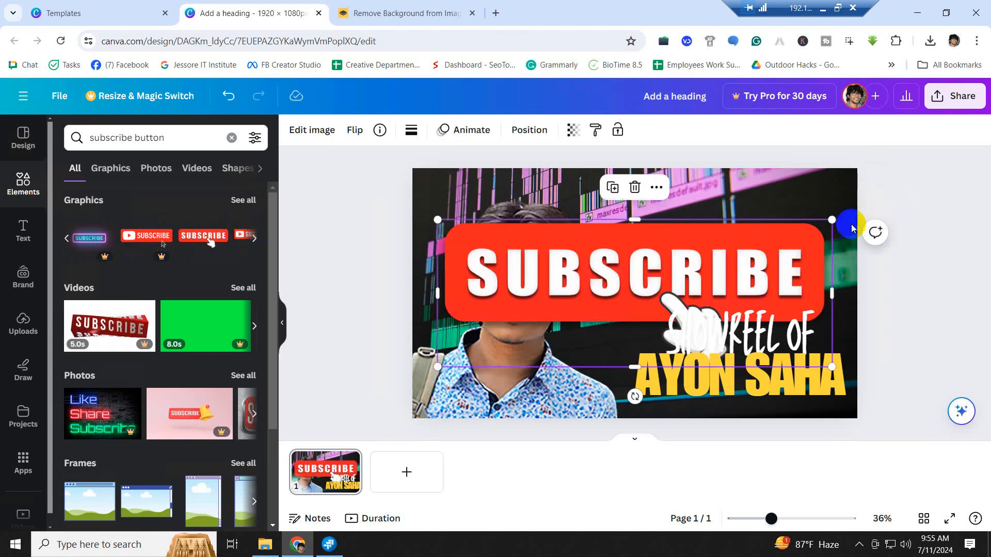
drag(831, 221, 499, 344)
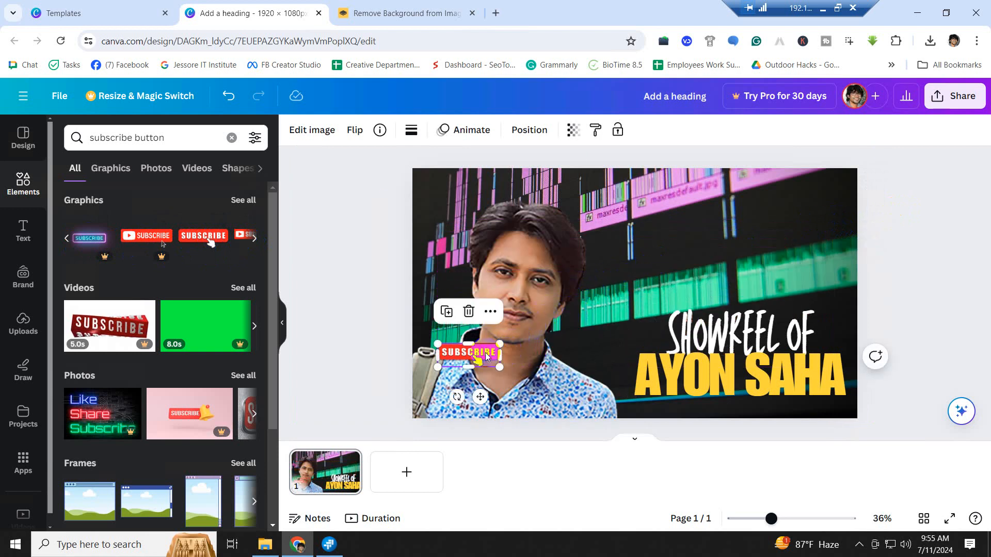
mouse_move(480, 397)
mouse_down()
mouse_move(657, 266)
mouse_move(784, 232)
mouse_move(588, 373)
mouse_move(511, 404)
mouse_move(475, 401)
mouse_move(810, 405)
mouse_move(516, 225)
mouse_move(455, 173)
mouse_move(802, 185)
mouse_move(621, 282)
mouse_move(645, 248)
mouse_move(654, 289)
mouse_move(574, 302)
mouse_move(562, 365)
mouse_move(476, 402)
mouse_up()
click(903, 282)
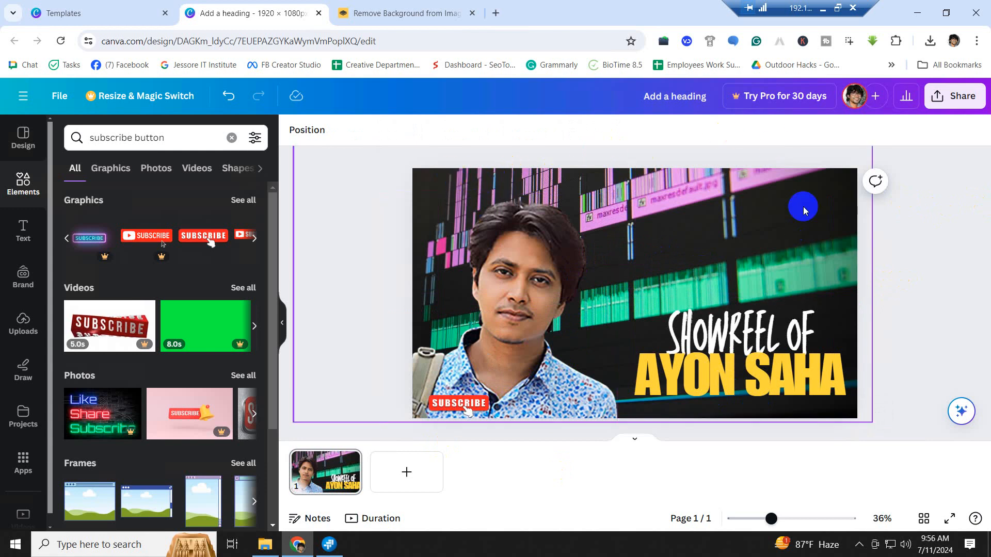
- Nudge the two-line showreel title slightly up and left
click(735, 195)
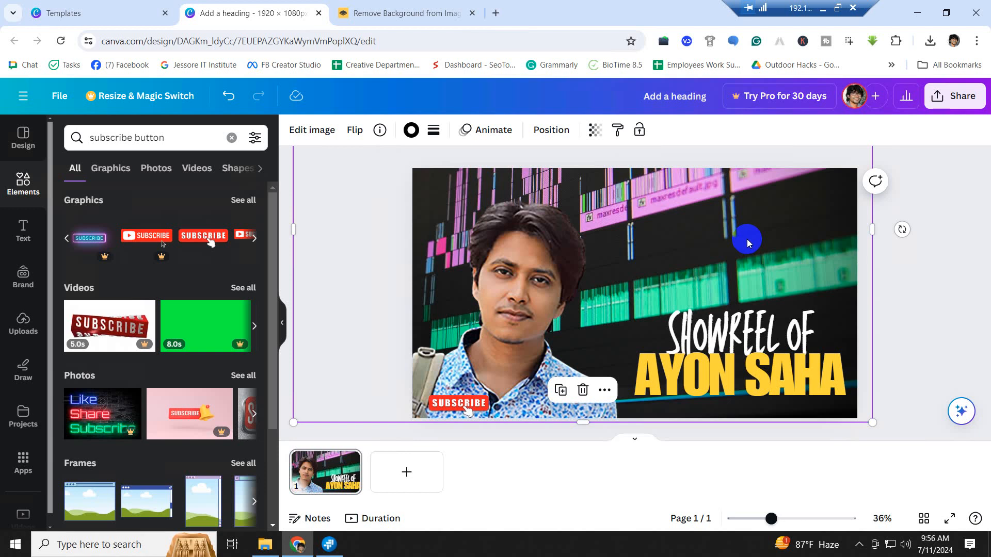
mouse_move(786, 385)
mouse_down()
mouse_move(779, 350)
mouse_move(778, 388)
mouse_up()
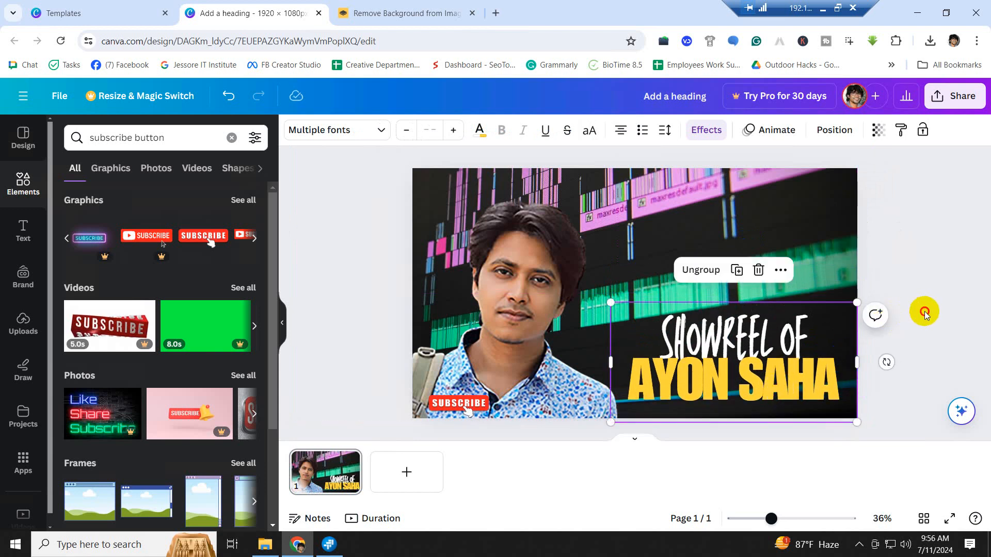
click(679, 228)
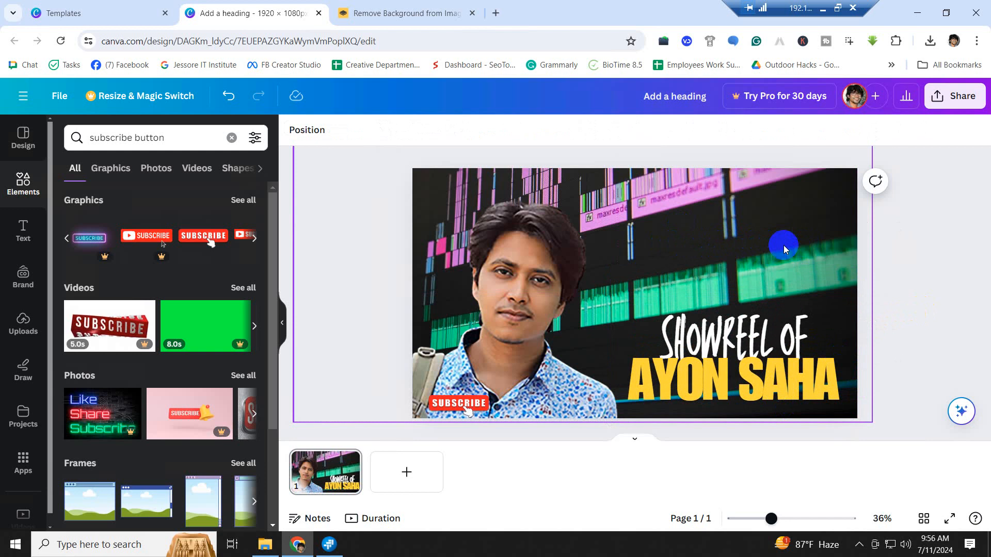
- Add a default 'Add a heading' text box from the Text panel, then open a new browser tab
click(22, 233)
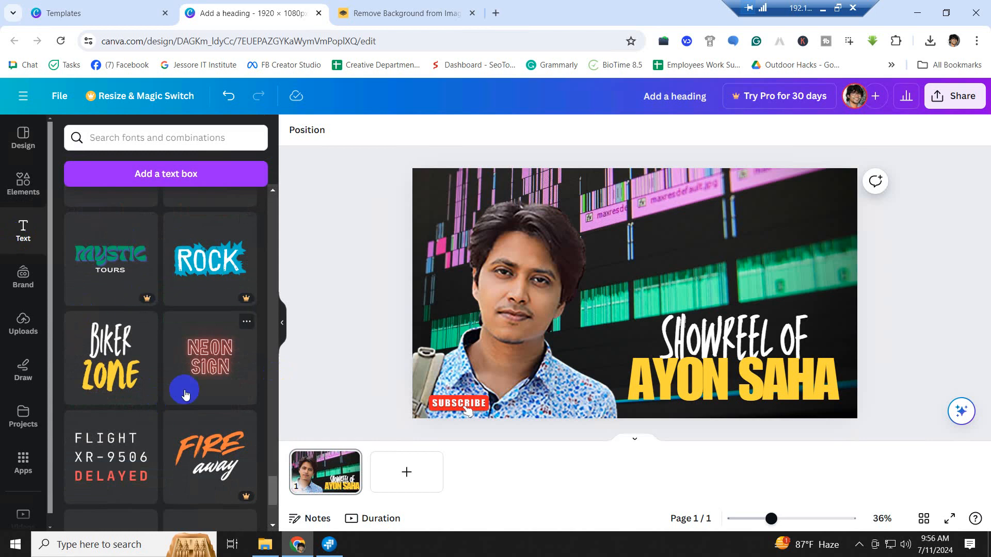
scroll(186, 395, up, 20)
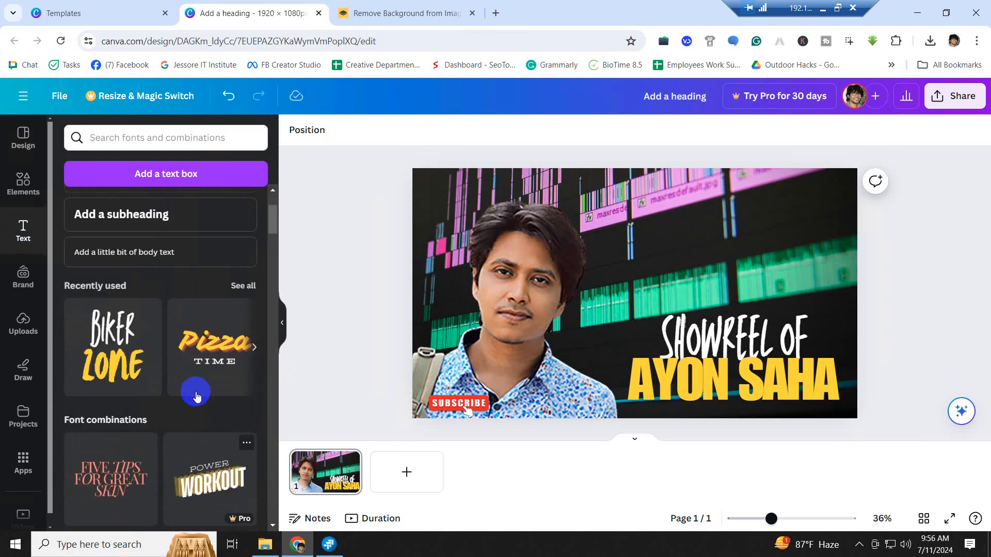
scroll(196, 396, up, 3)
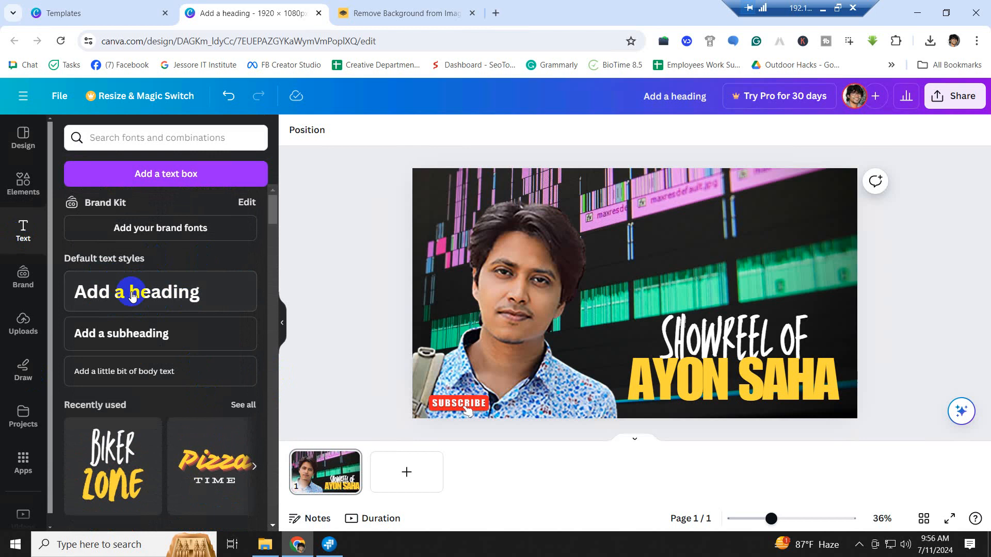
click(165, 295)
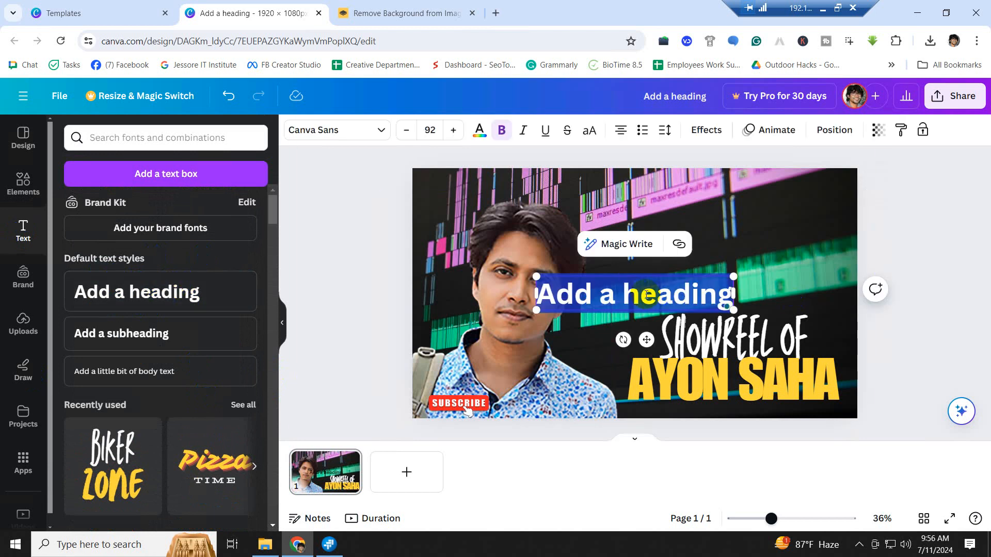
click(497, 14)
- Search 'a PROFESINAL VIDEO EDITOR', accept the PROFESSIONAL VIDEO EDITOR correction, and select that phrase
text(a )
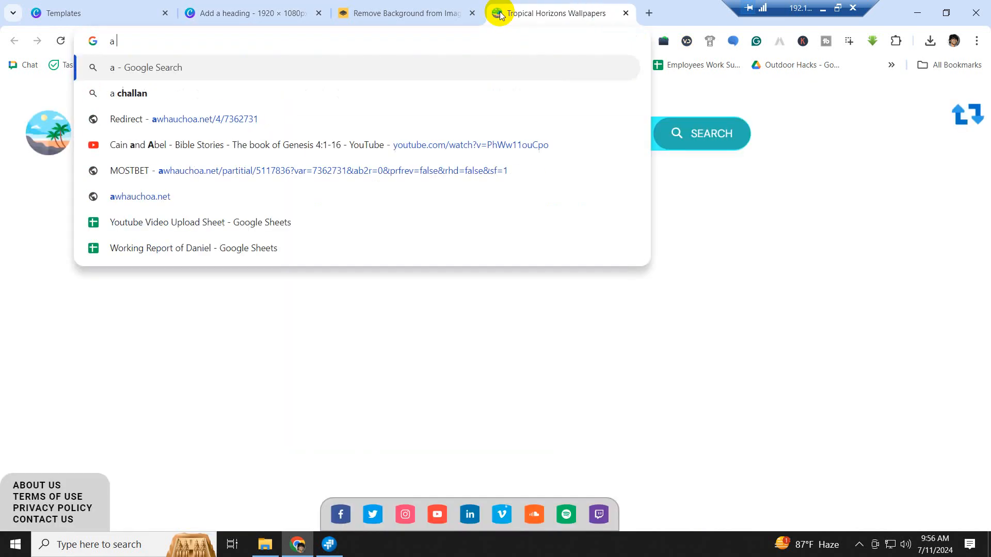
text(PROFE)
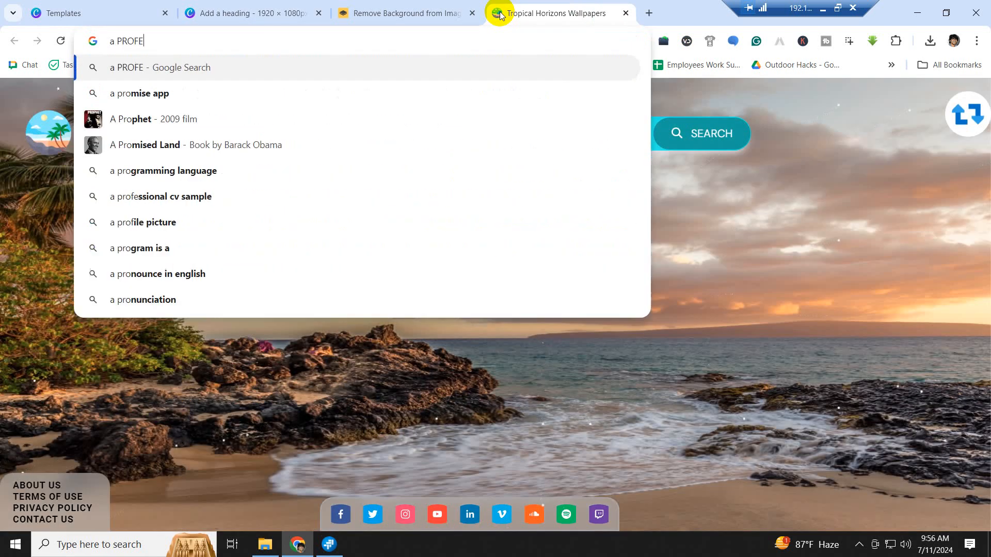
text(SI)
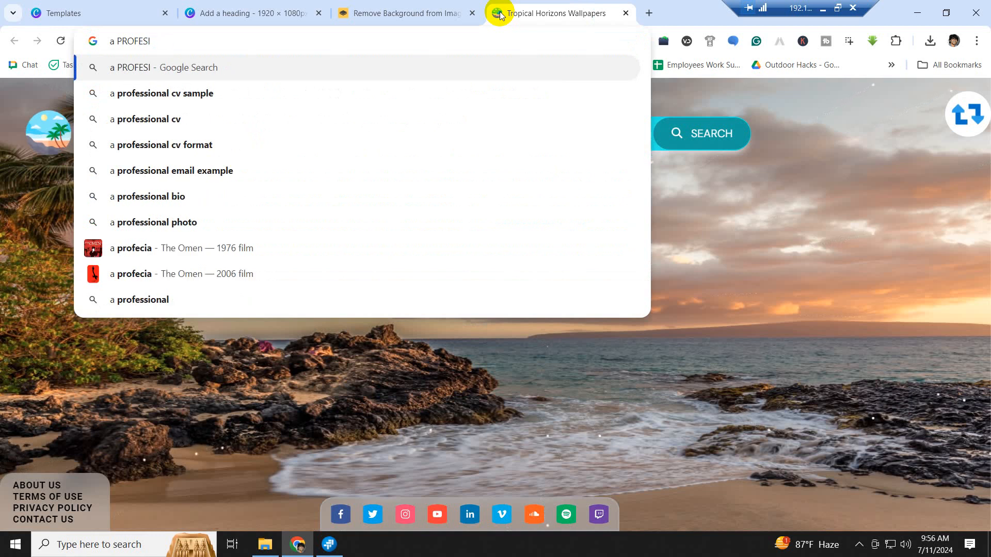
text(NAL VIDEO)
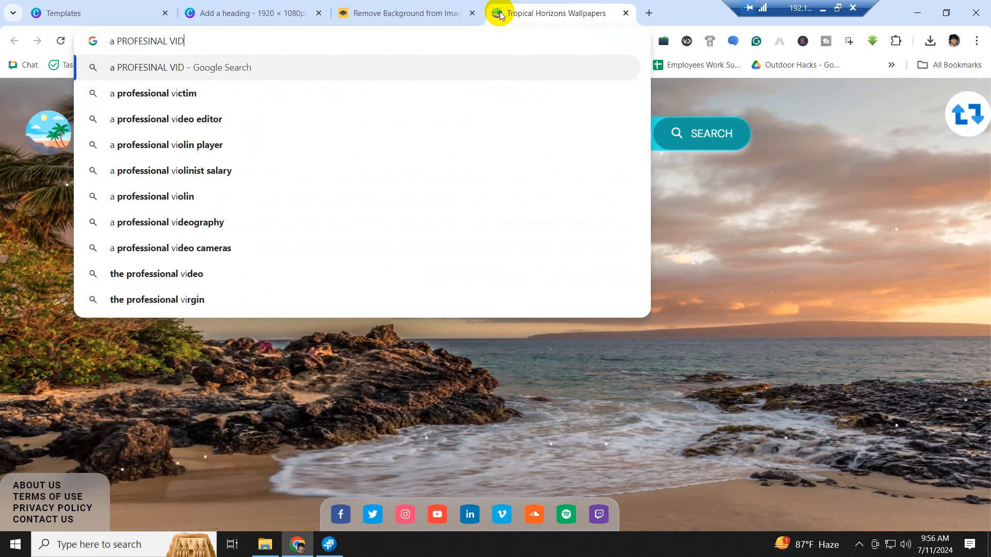
text( EDI)
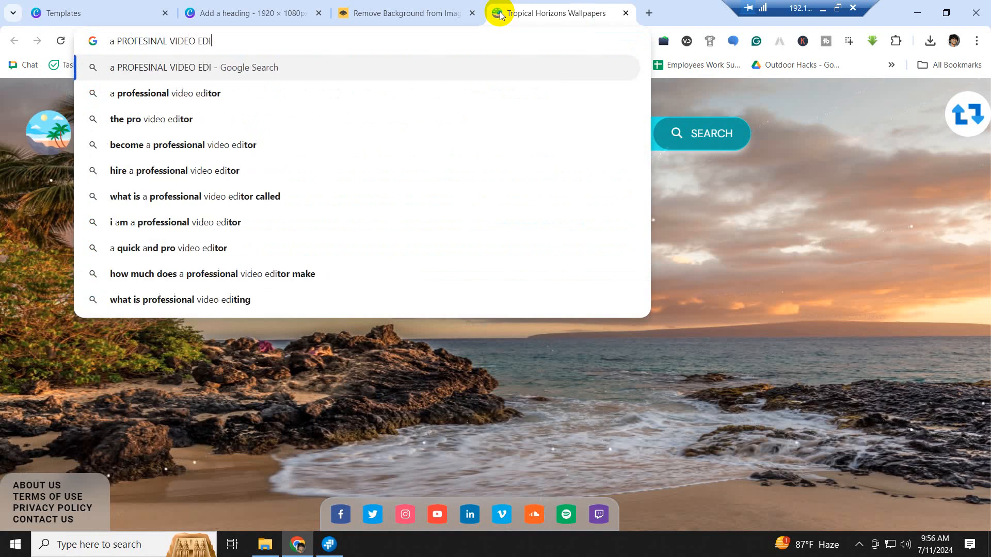
text(TOR)
key(Return)
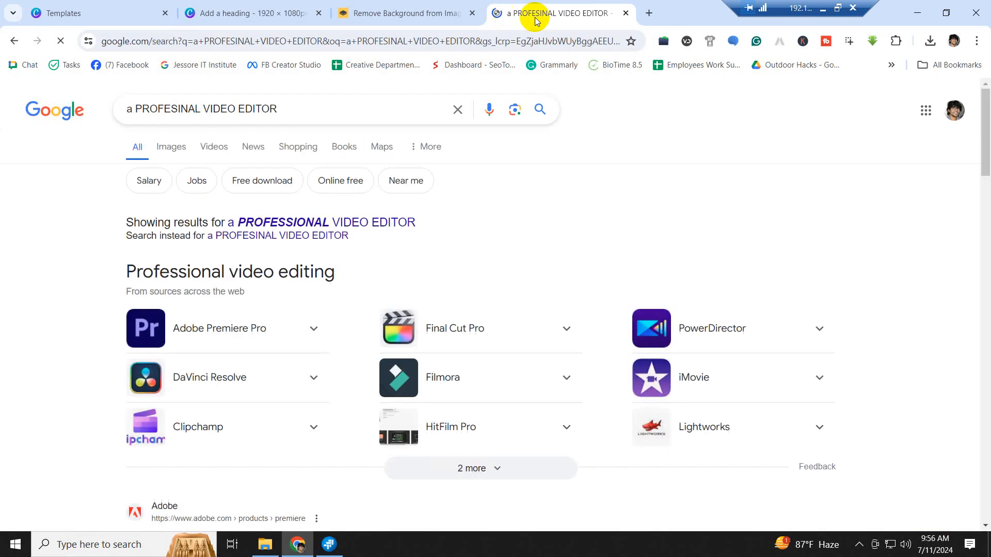
click(283, 224)
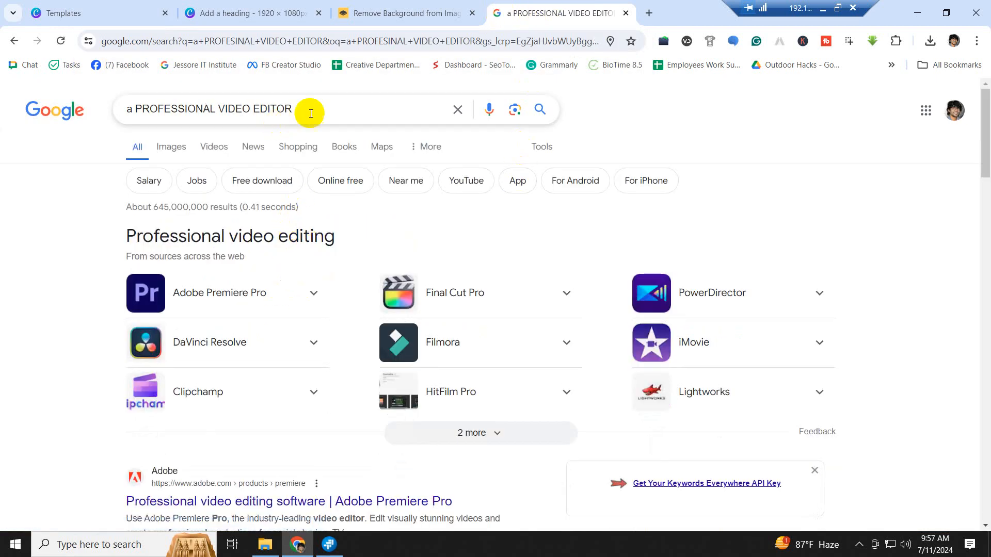
drag(293, 110, 134, 109)
key(ctrl+c)
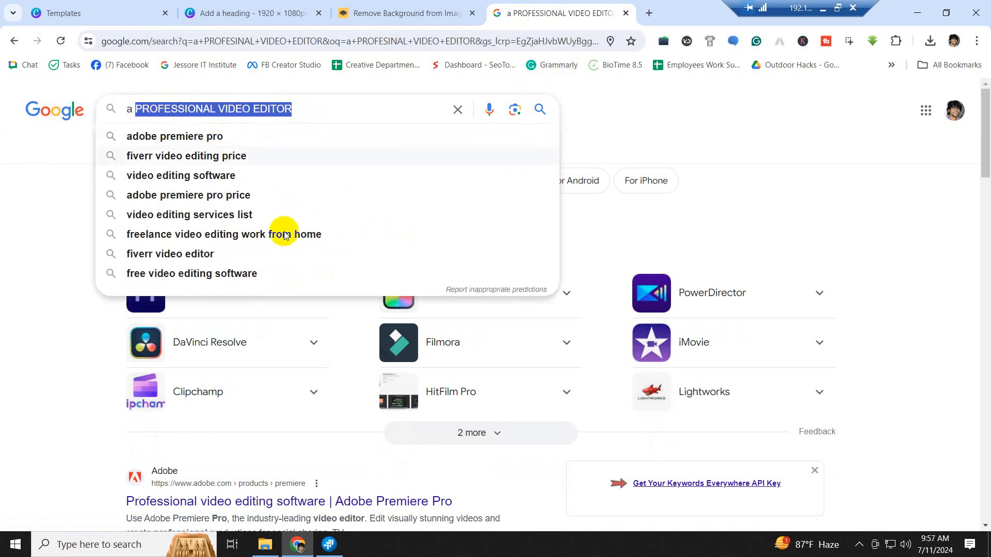
click(281, 15)
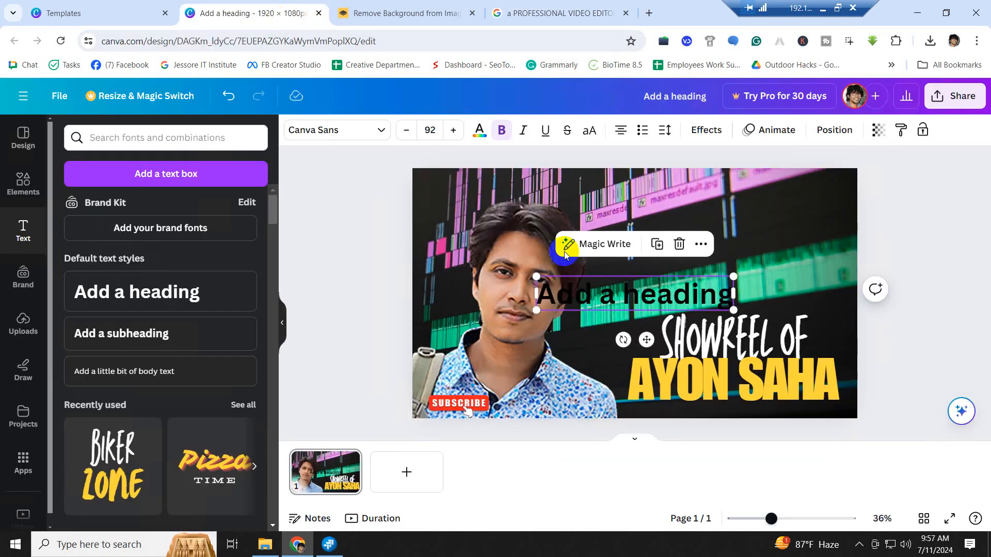
- Replace the heading with pasted PROFESSIONAL VIDEO EDITOR, shrink it, and make it white
double_click(610, 292)
key(ctrl+v)
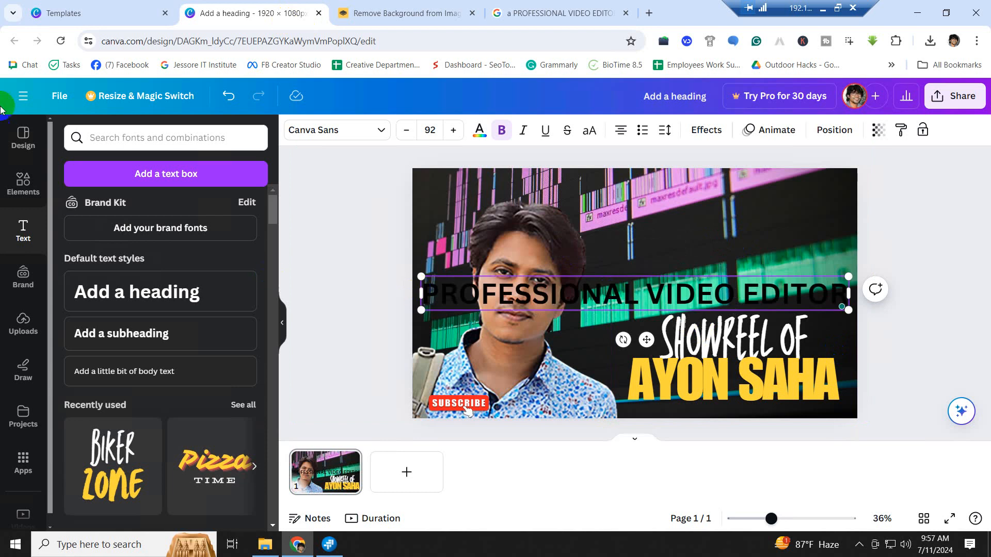
click(324, 300)
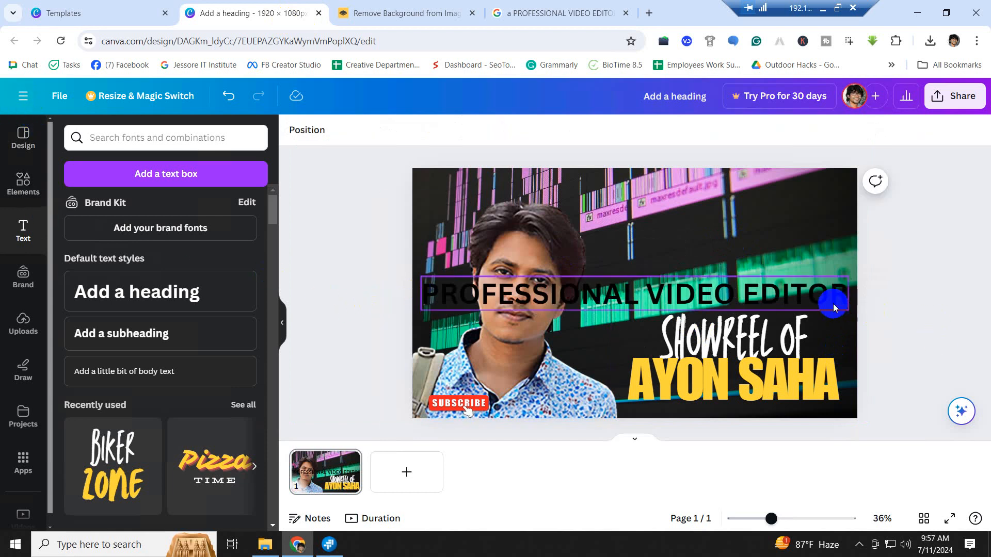
click(835, 298)
drag(851, 276, 777, 242)
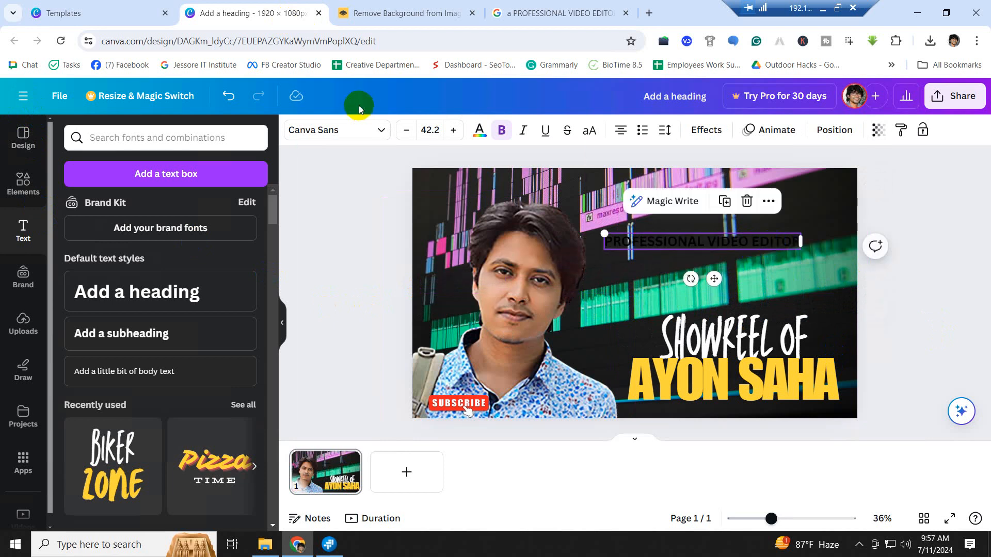
click(479, 130)
click(176, 208)
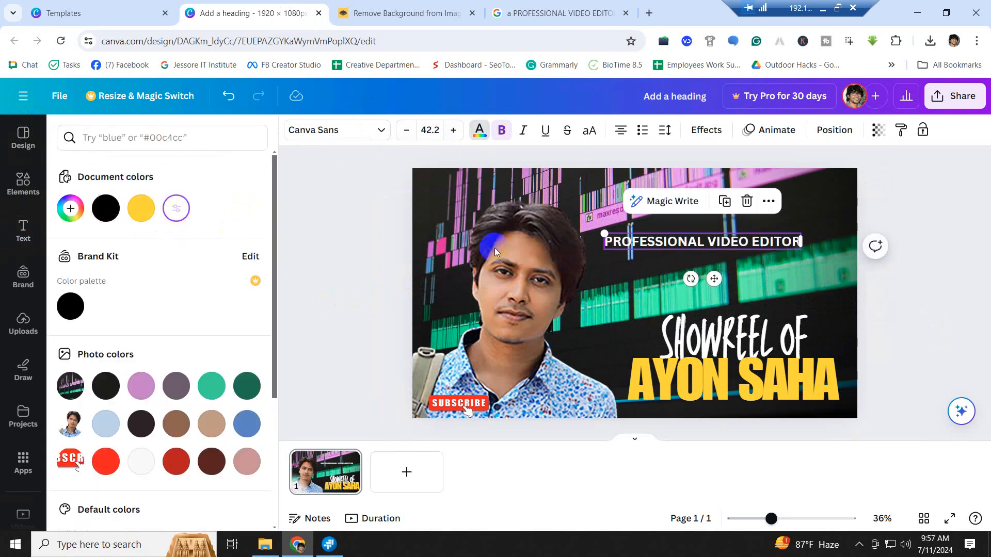
click(933, 284)
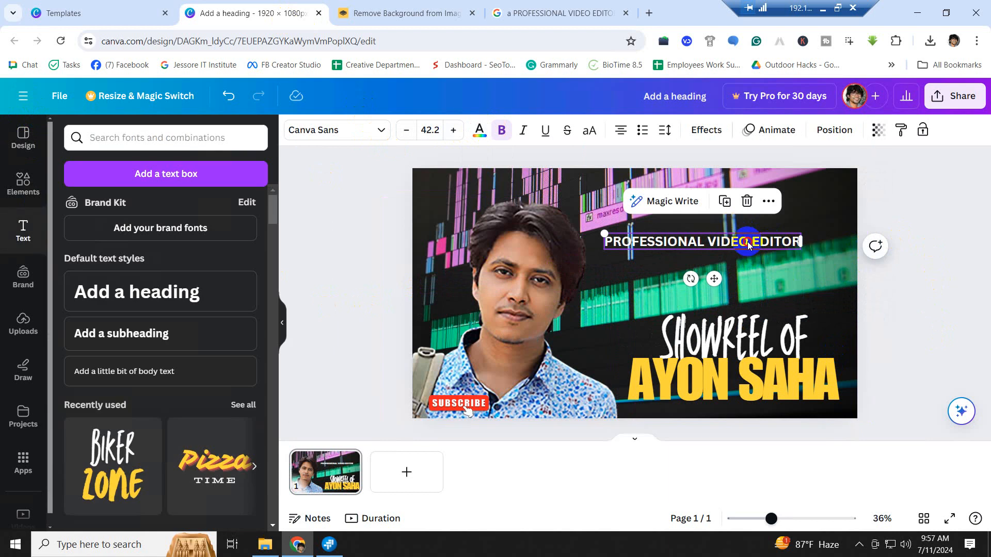
drag(748, 242, 793, 254)
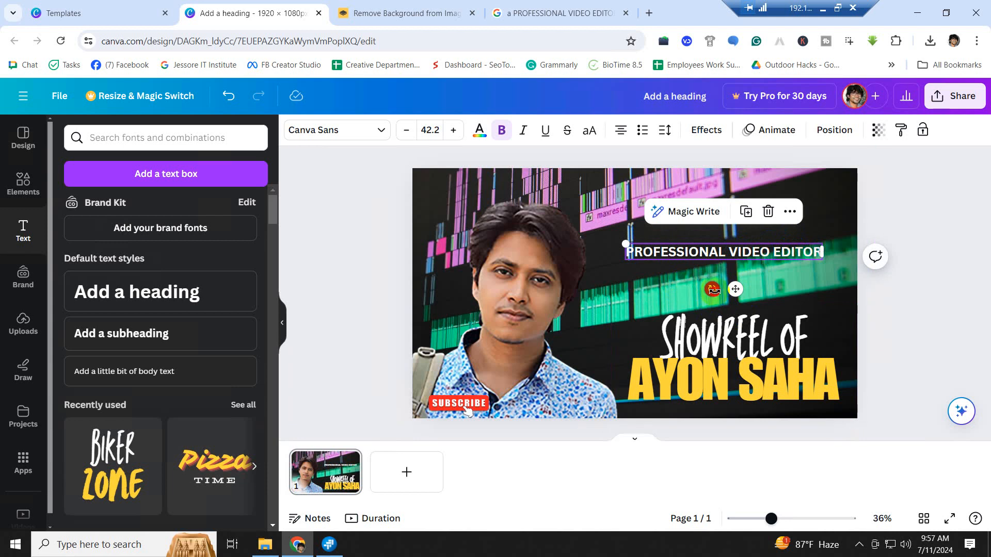
- Try tilting the PROFESSIONAL VIDEO EDITOR text, then level it at 0° and move it lower
drag(713, 290, 721, 292)
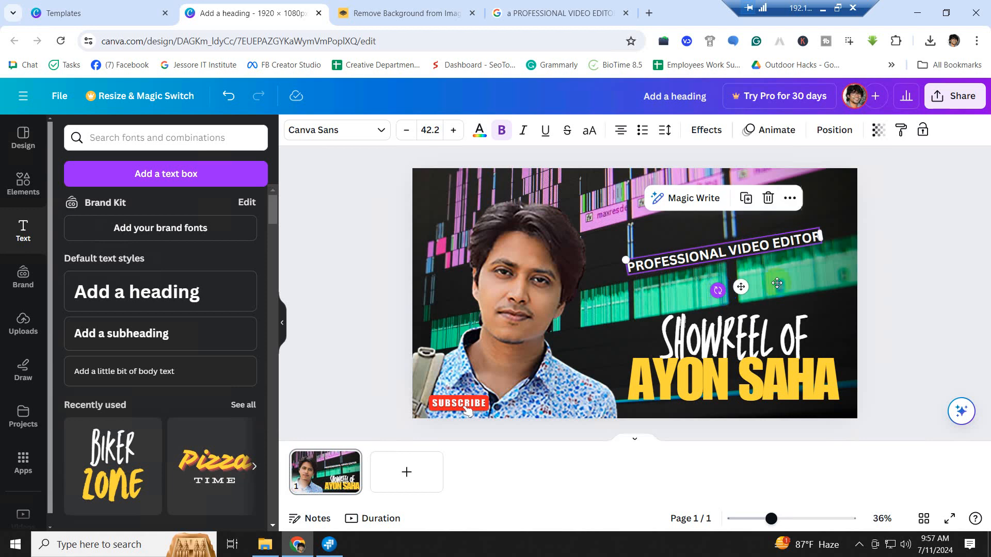
click(888, 233)
drag(793, 244, 797, 246)
click(908, 280)
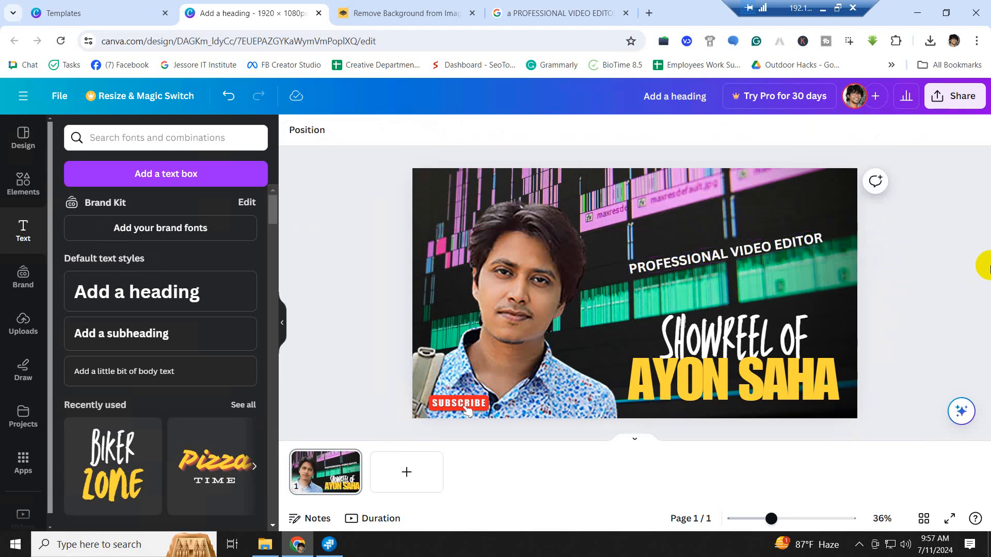
click(757, 250)
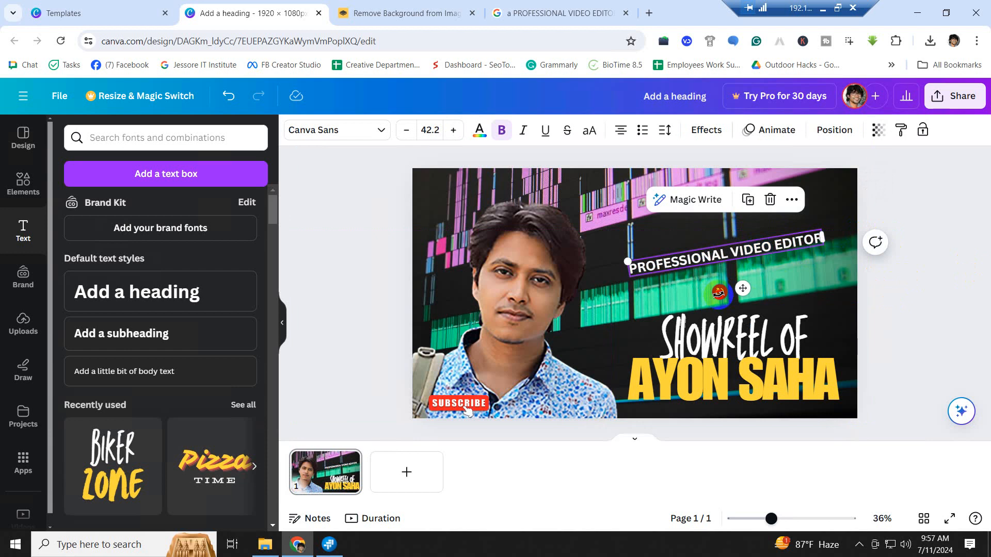
mouse_move(719, 292)
mouse_down()
mouse_move(706, 297)
mouse_move(720, 297)
mouse_up()
click(911, 280)
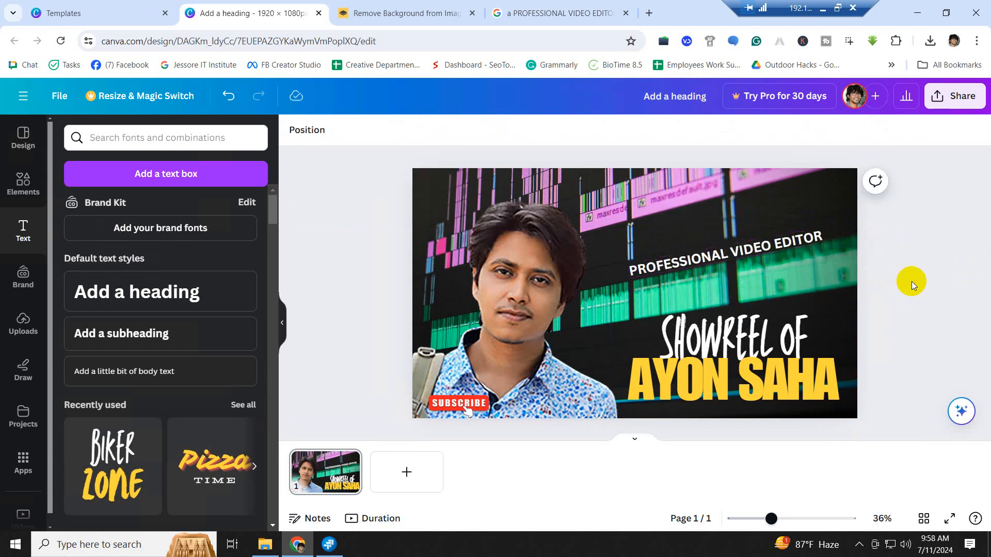
click(782, 243)
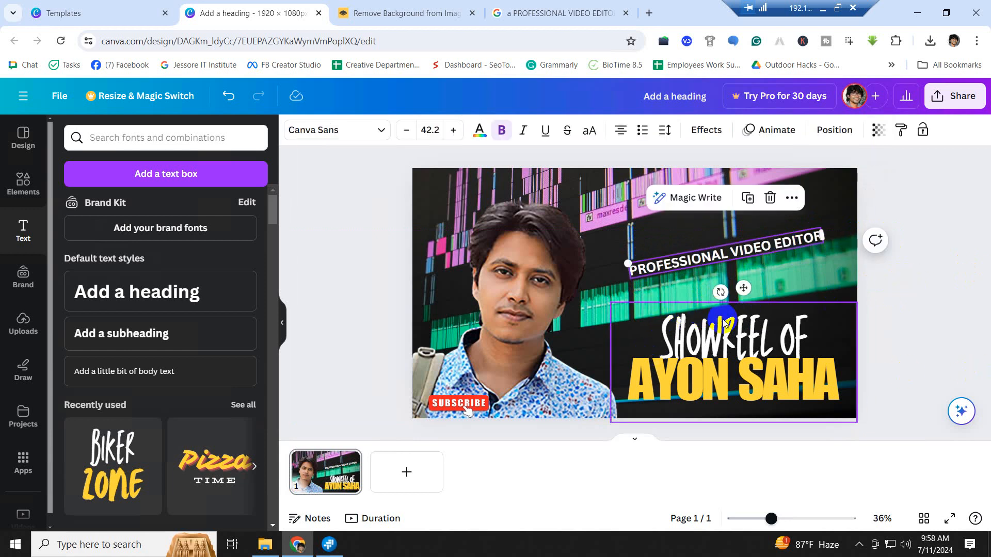
drag(721, 292, 716, 296)
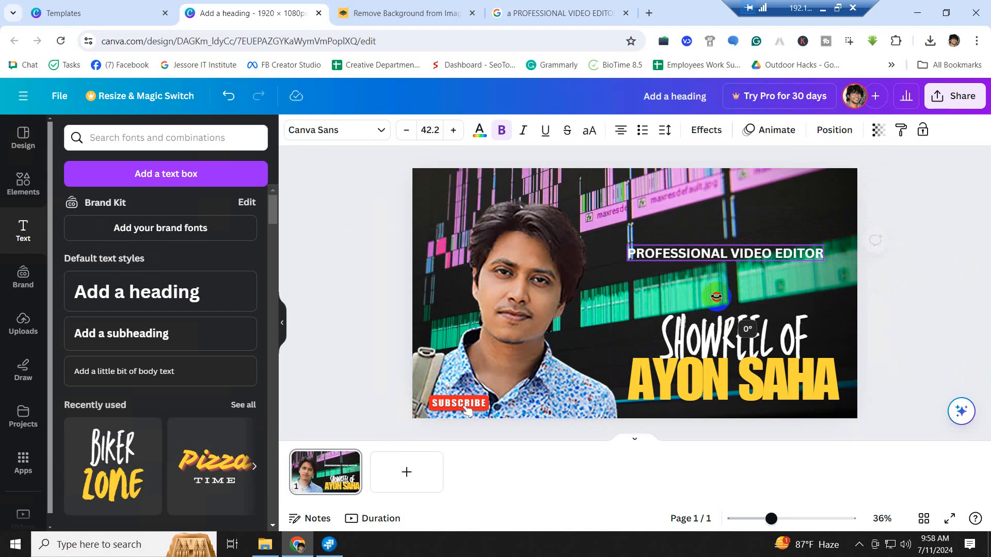
click(831, 214)
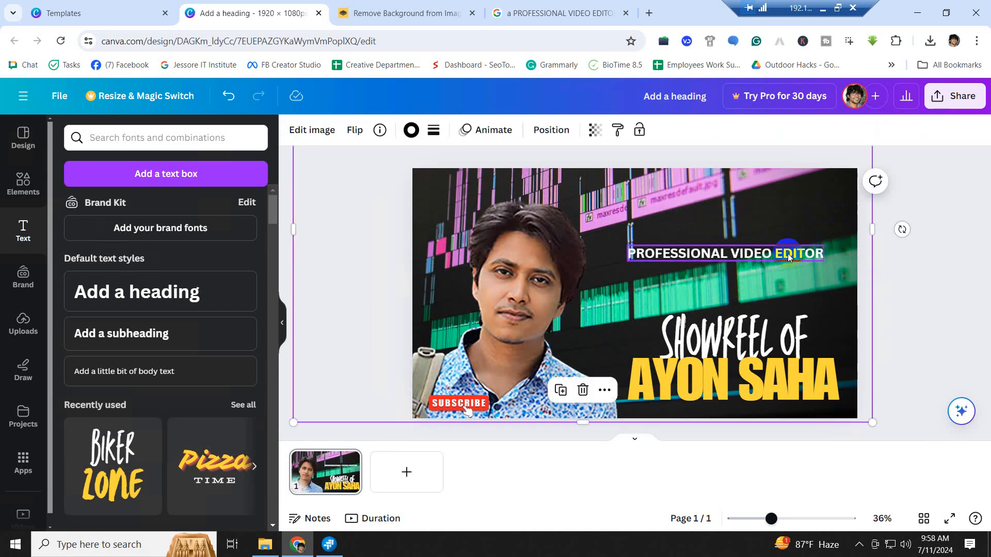
drag(787, 255, 824, 411)
- Deselect the PROFESSIONAL VIDEO EDITOR line now sitting beneath the yellow name
click(899, 321)
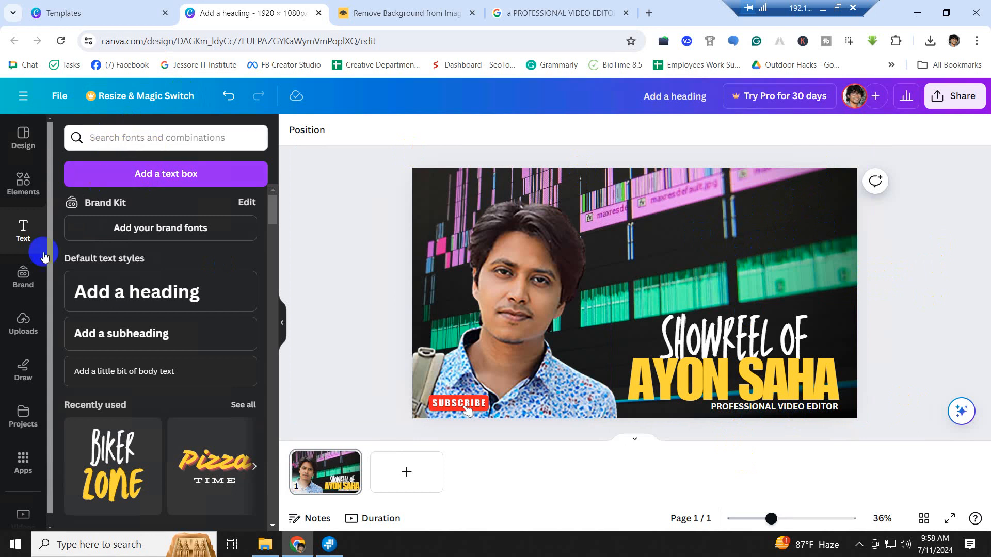
- Search Elements for 'PREMIERE PRO ICON' and browse the full graphics results
click(23, 181)
click(140, 137)
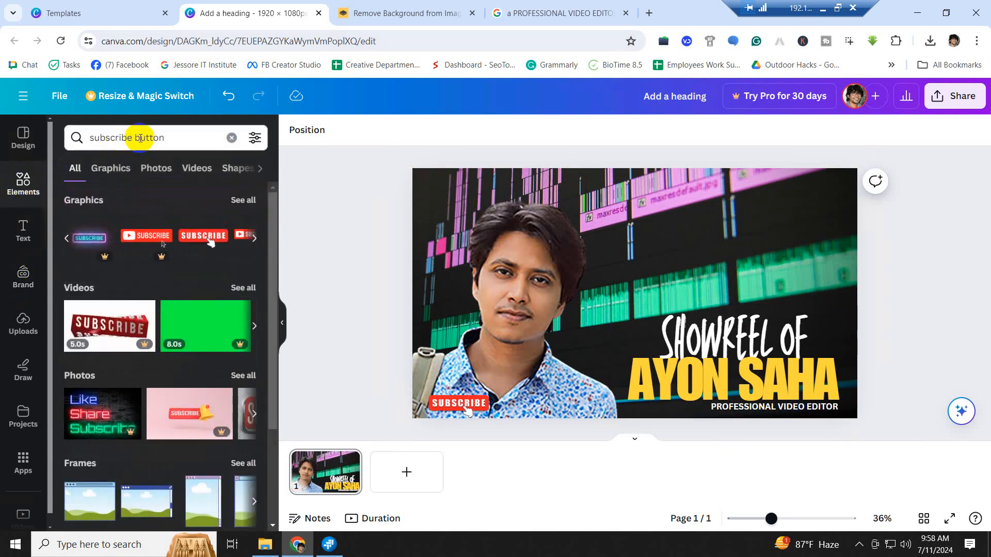
click(179, 138)
text(P)
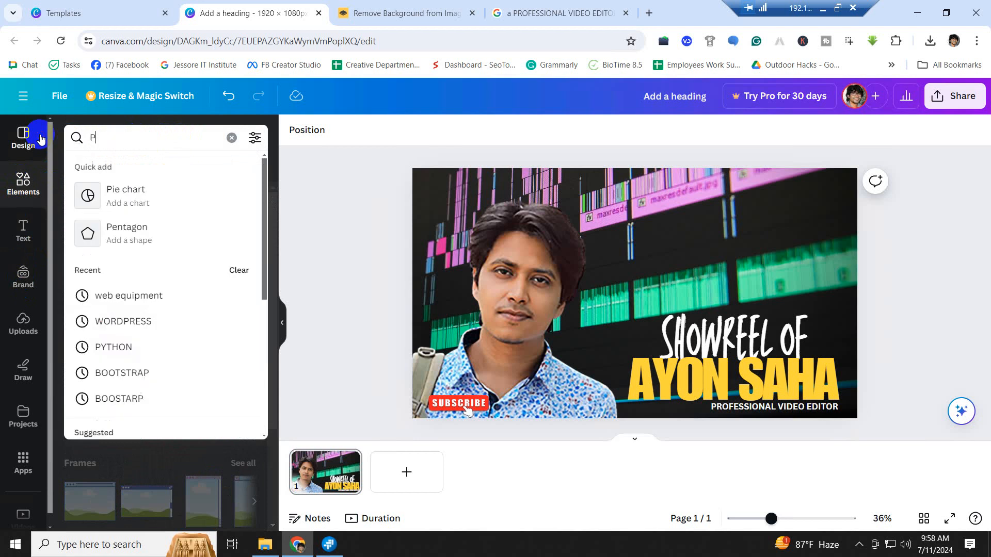
text(REMI)
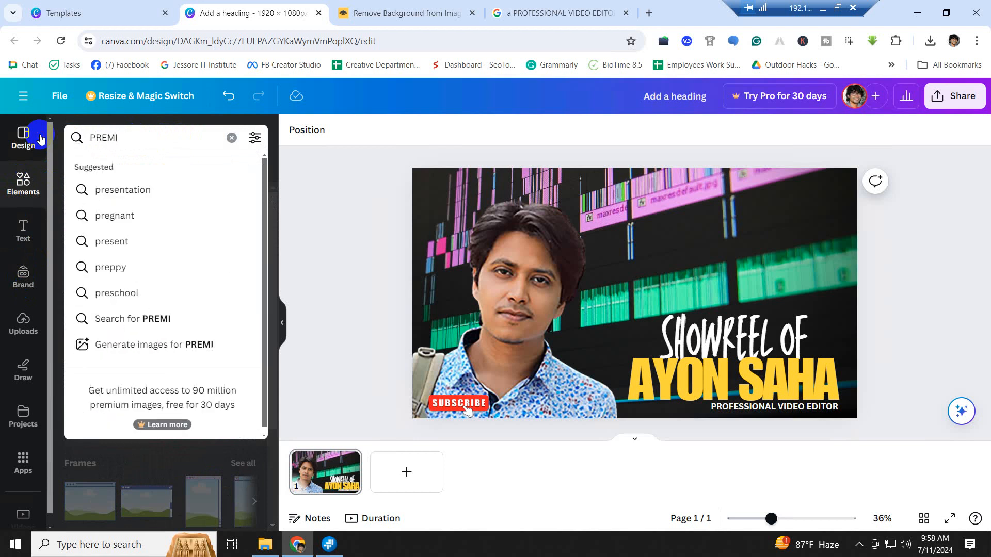
text(ERE)
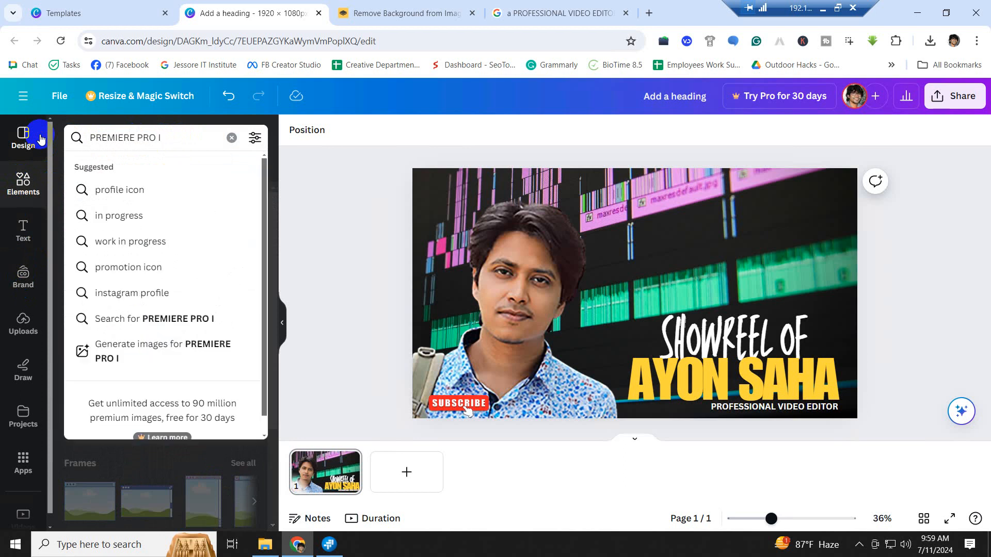
text(PRO ICON)
key(Return)
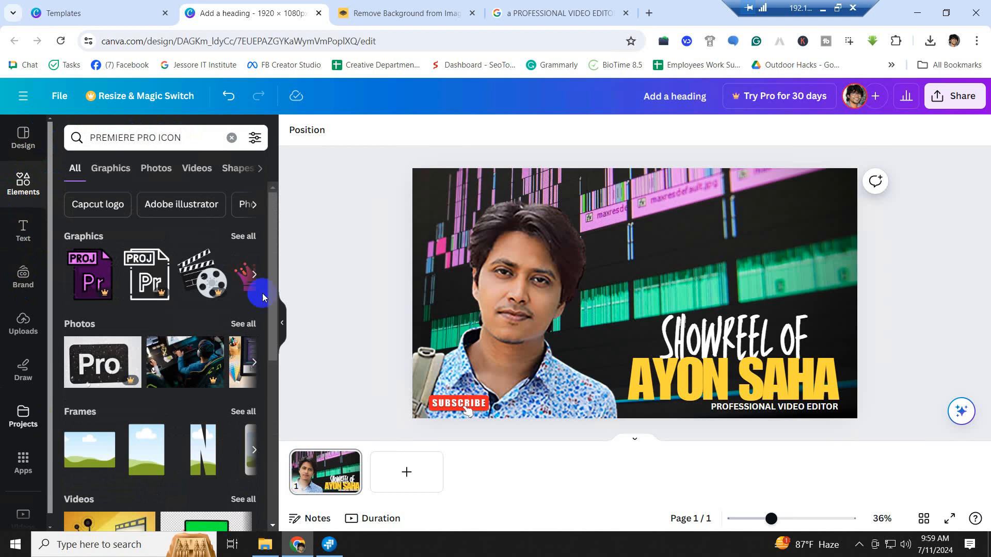
click(255, 283)
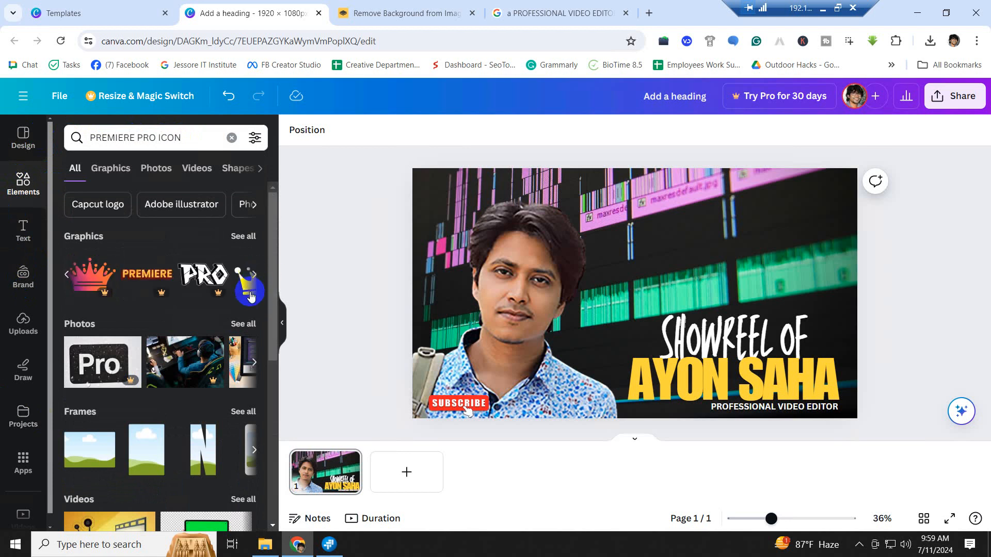
click(254, 279)
click(254, 279)
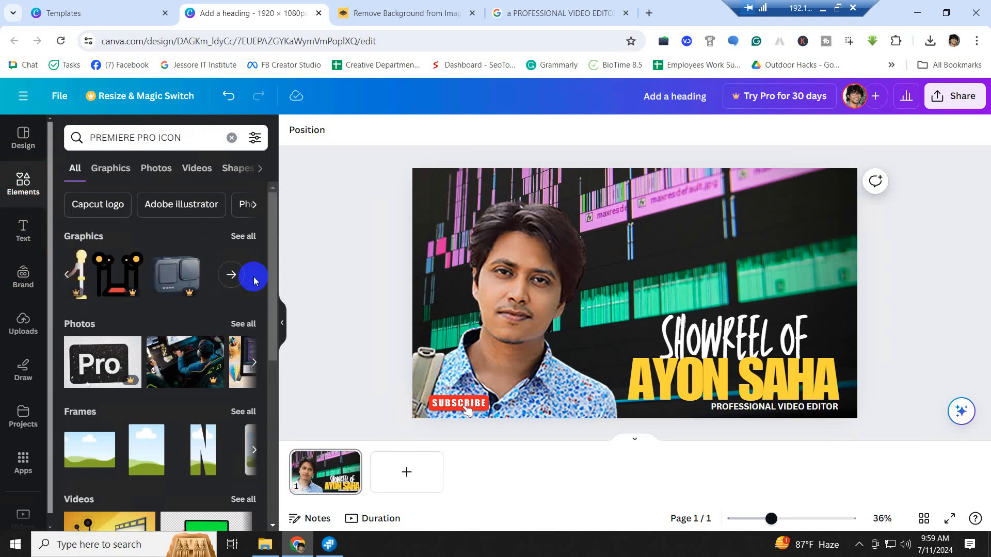
click(231, 275)
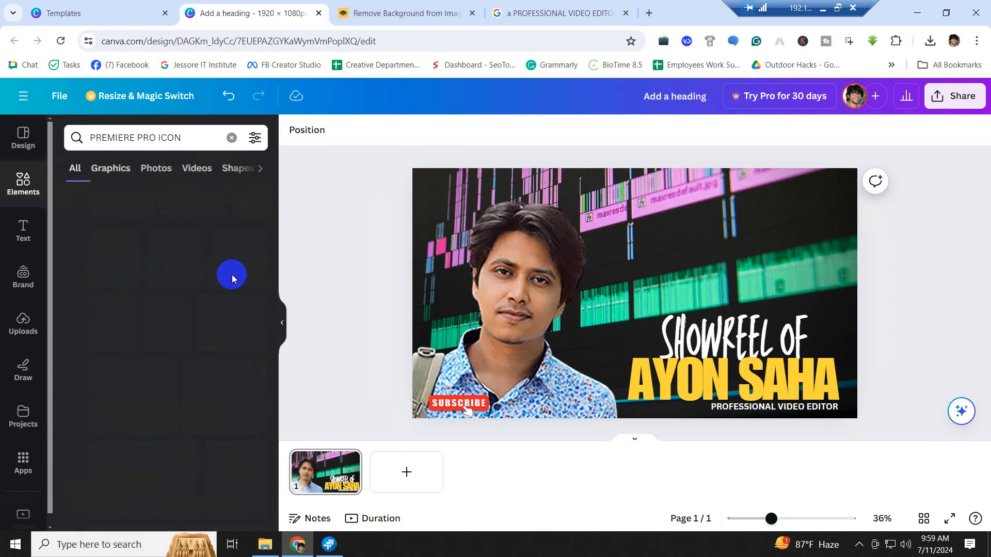
- Change the search to 'PREMIERE PRO LOGO' and browse the Photos results
click(201, 137)
key(BackSpace)
key(BackSpace)
key(BackSpace)
key(BackSpace)
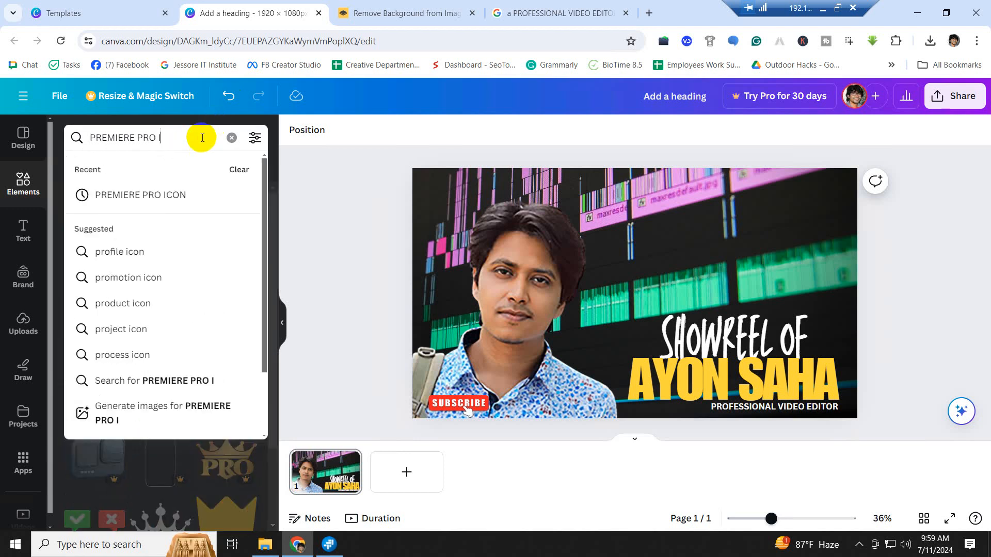
text(LOGO)
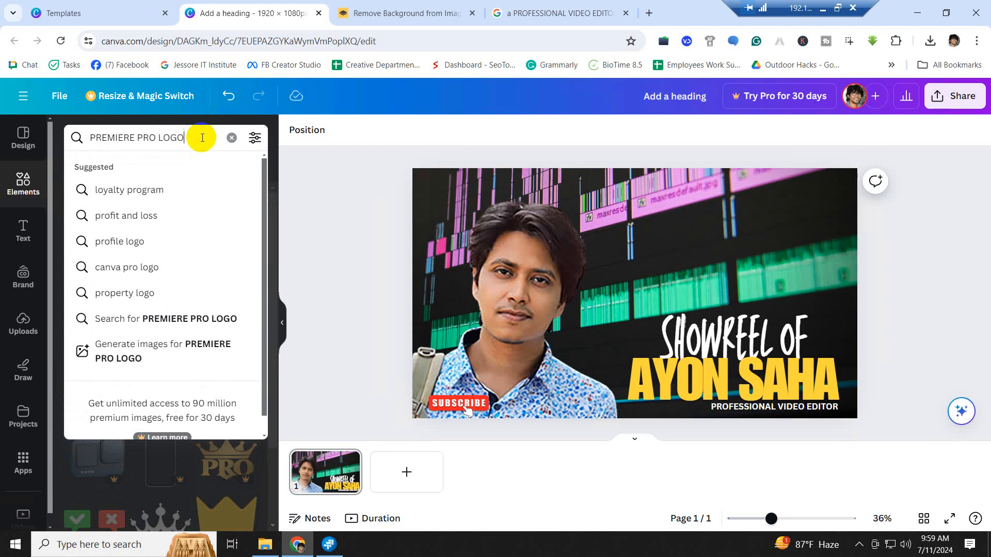
key(Return)
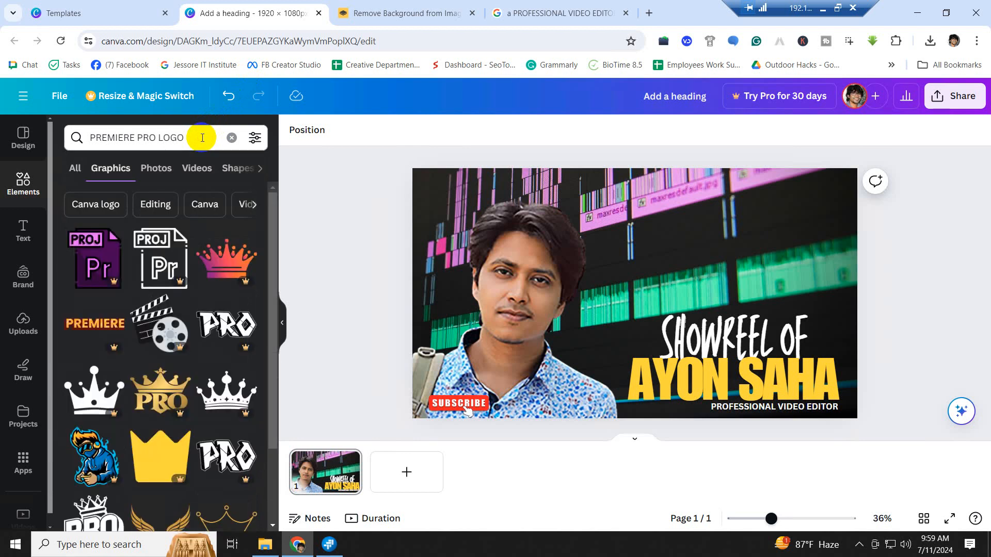
scroll(195, 364, down, 5)
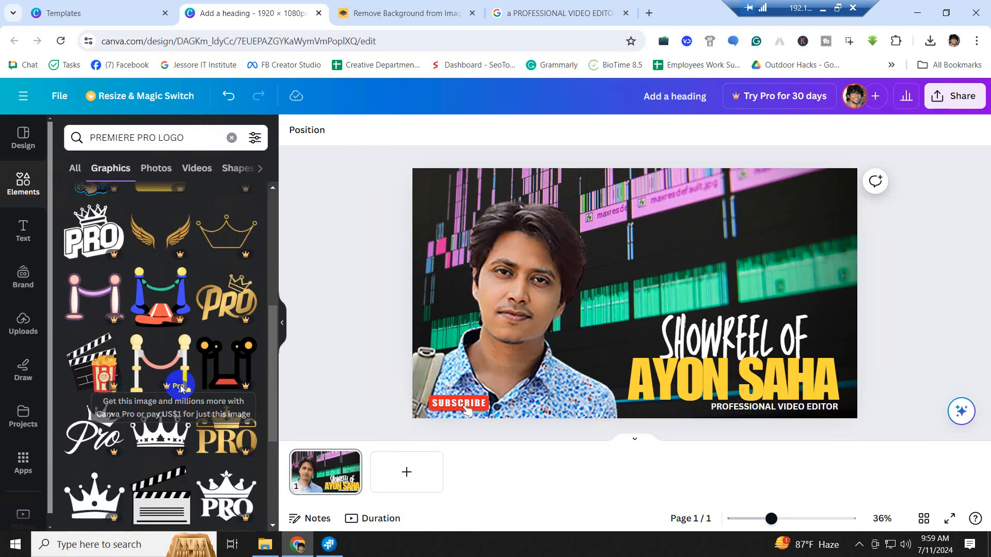
scroll(180, 388, up, 5)
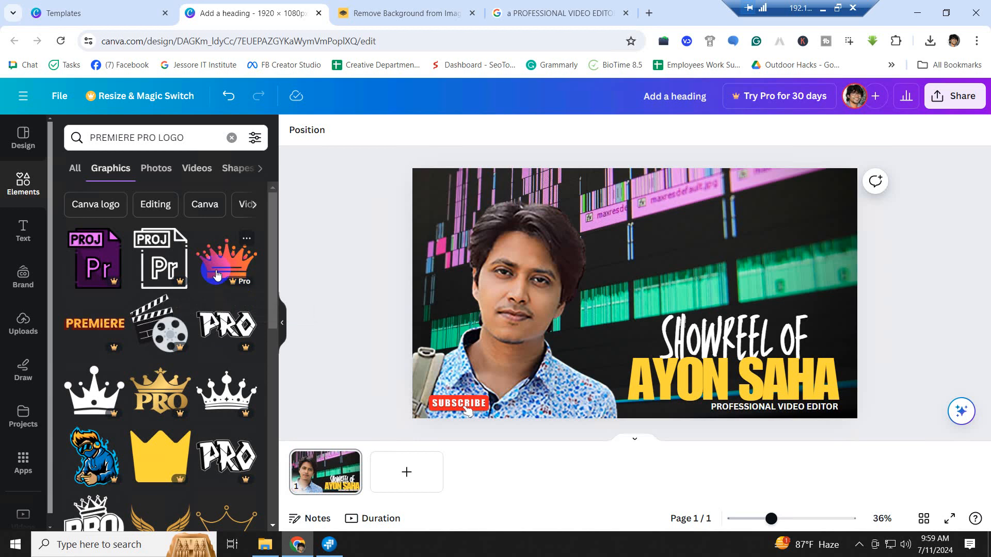
click(156, 169)
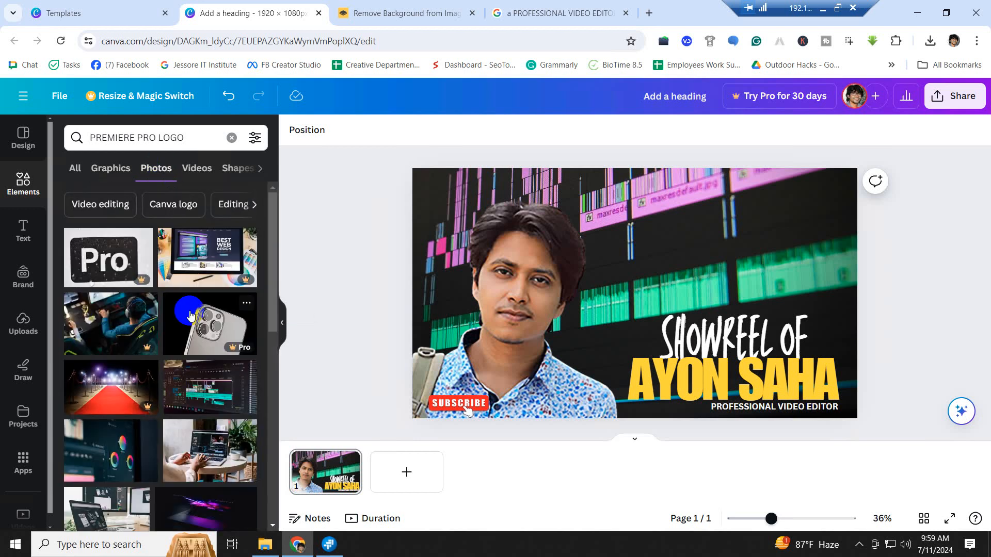
scroll(191, 316, down, 4)
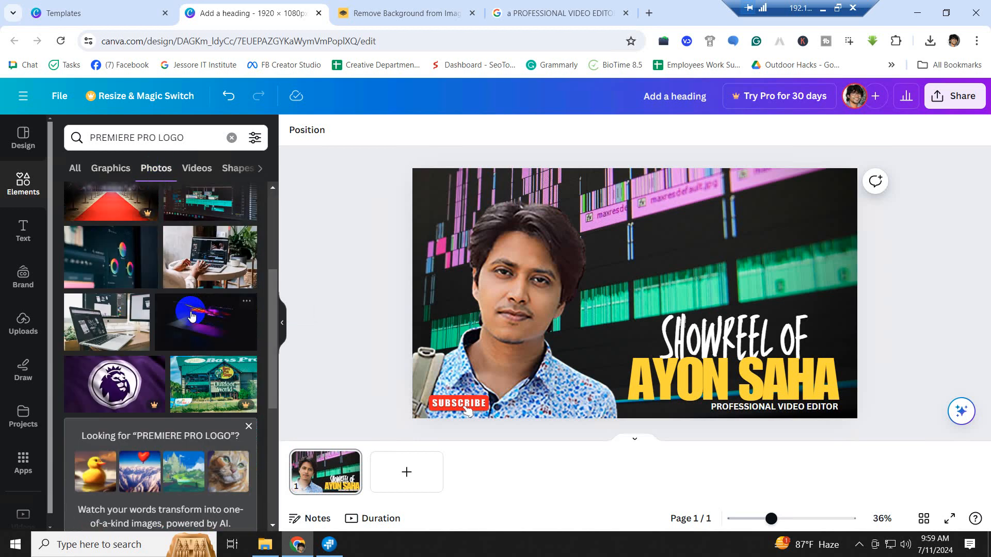
scroll(190, 315, down, 5)
scroll(190, 314, down, 5)
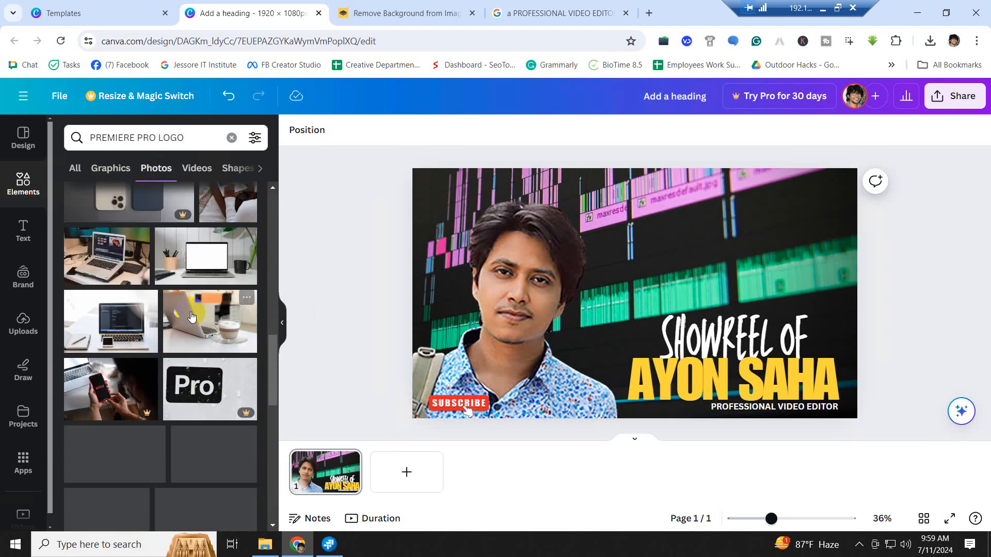
scroll(191, 314, down, 8)
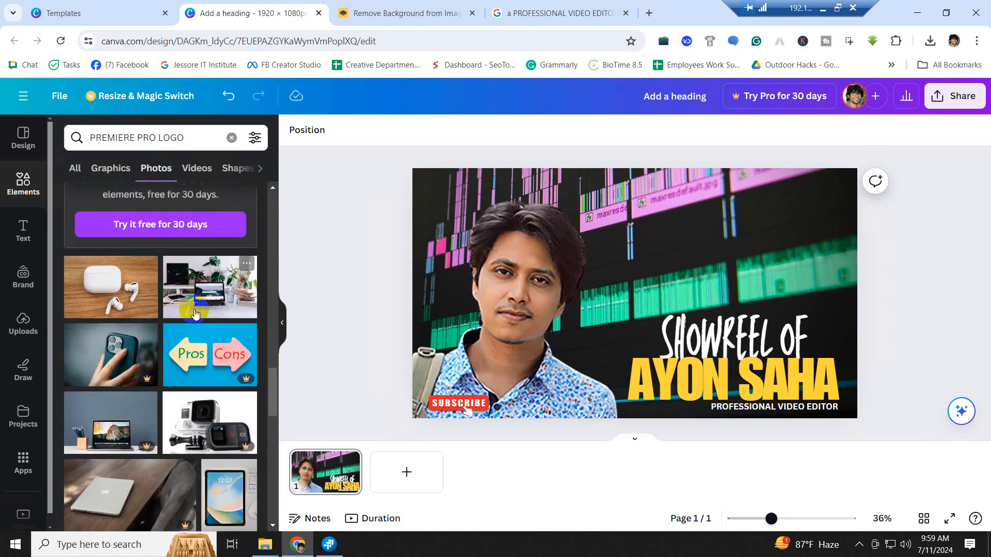
scroll(195, 314, up, 7)
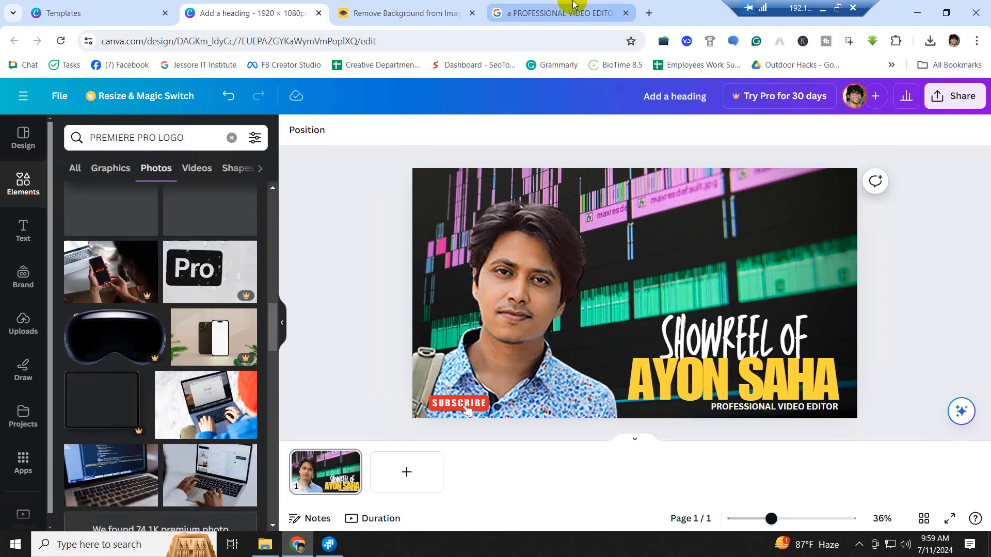
- Return to the Google results page and switch to image results
click(406, 16)
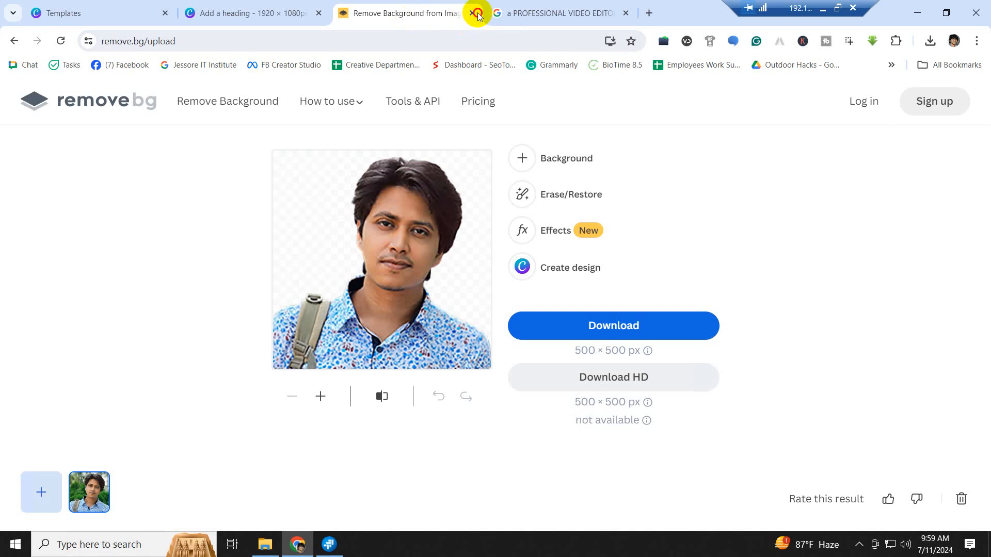
click(569, 17)
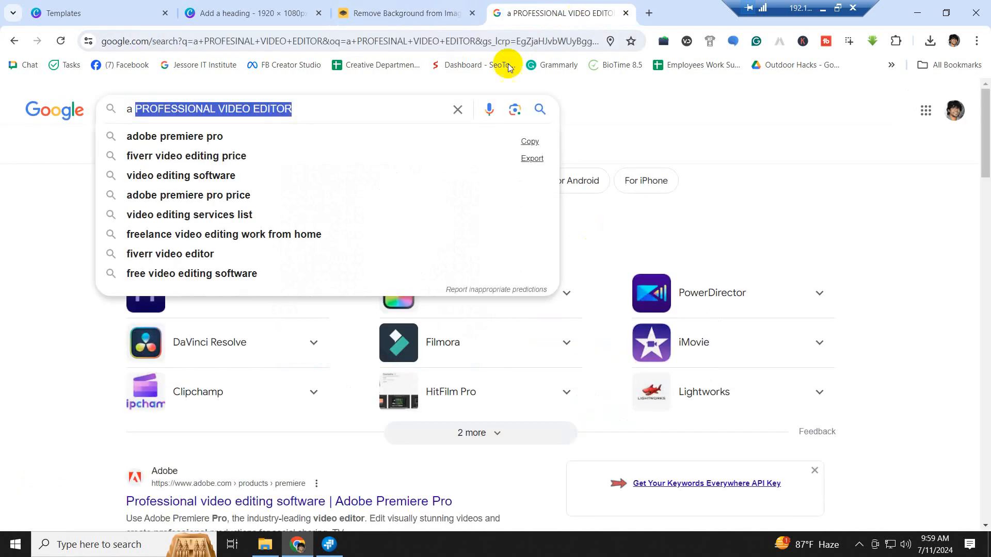
click(327, 108)
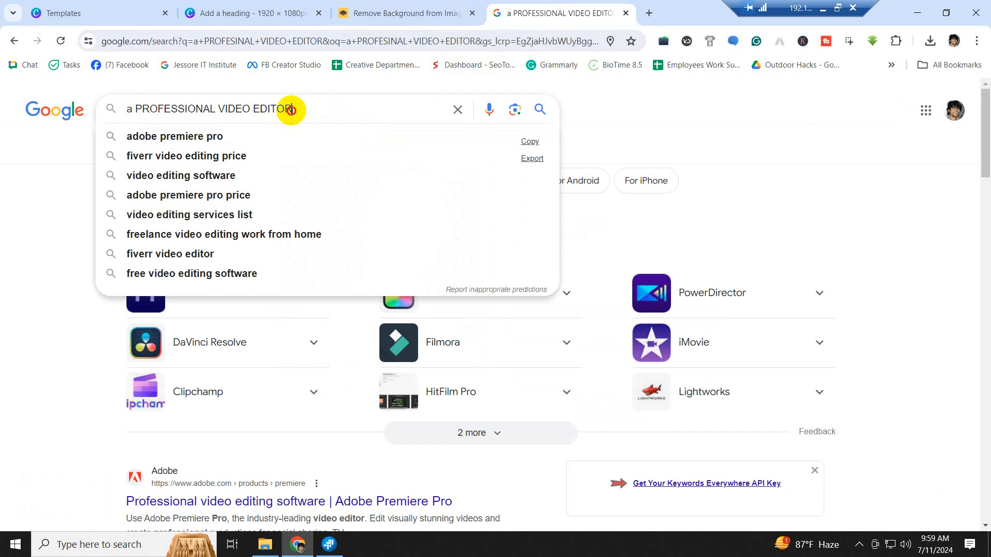
drag(289, 109, 203, 110)
click(670, 141)
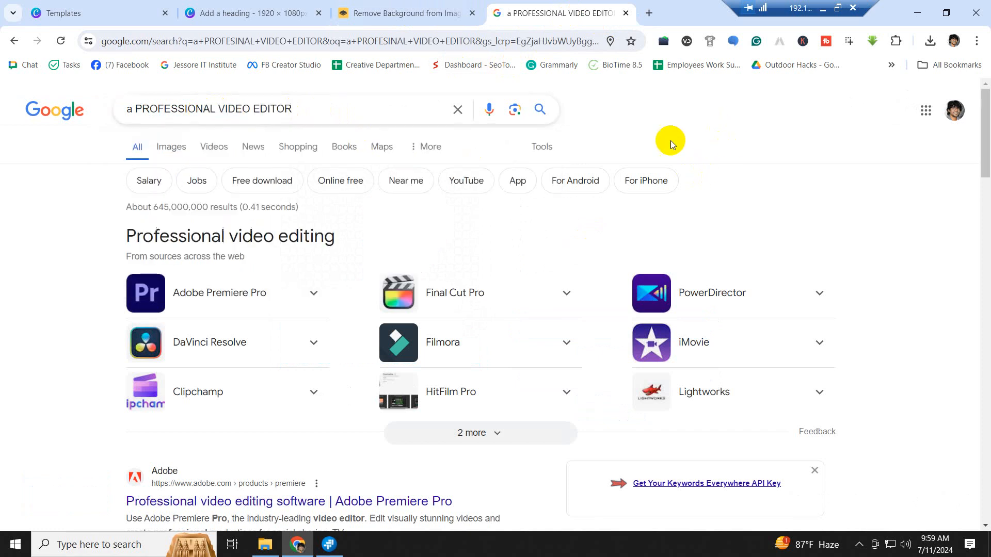
click(223, 297)
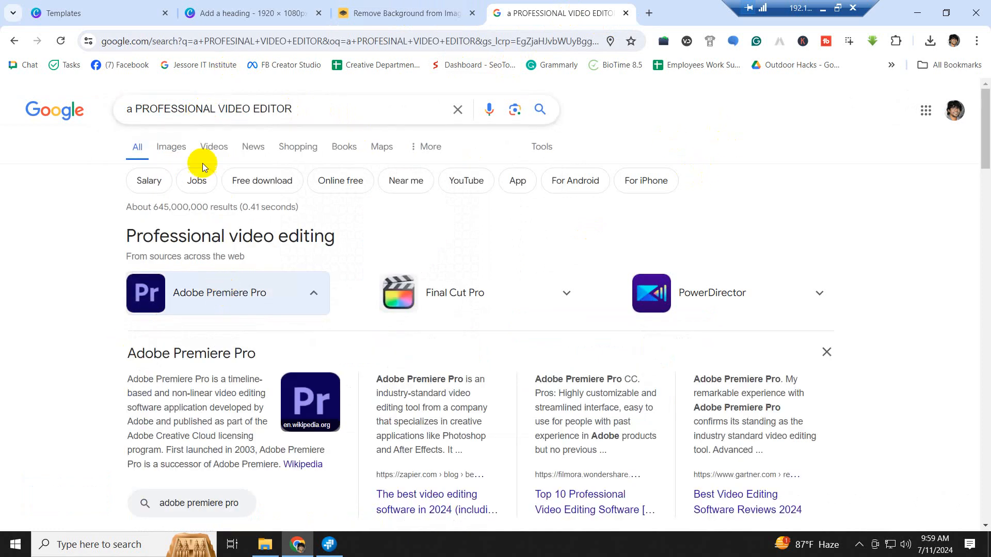
click(170, 147)
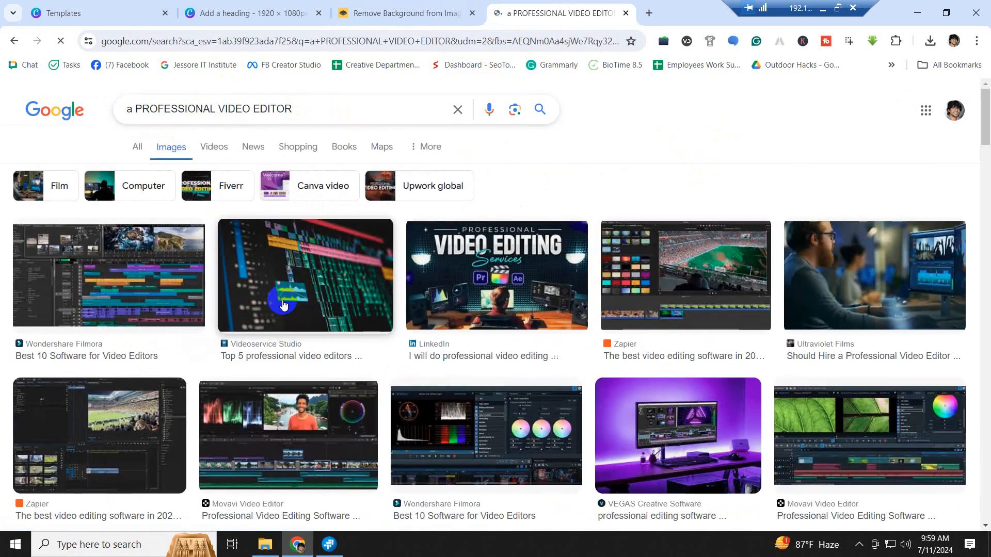
- Search images for 'premiere pro logo png' and preview the first PNGWing logo
drag(313, 109, 119, 113)
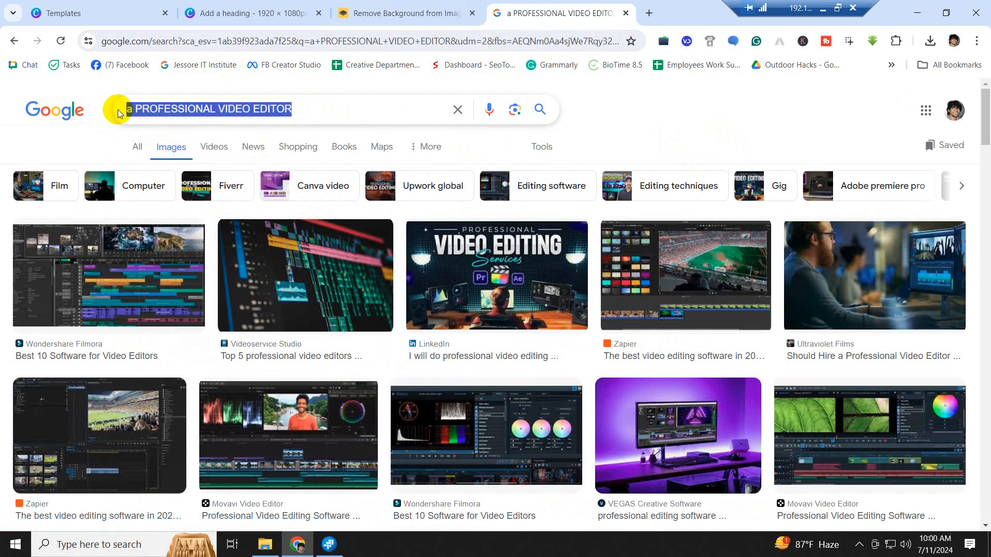
text(Pre)
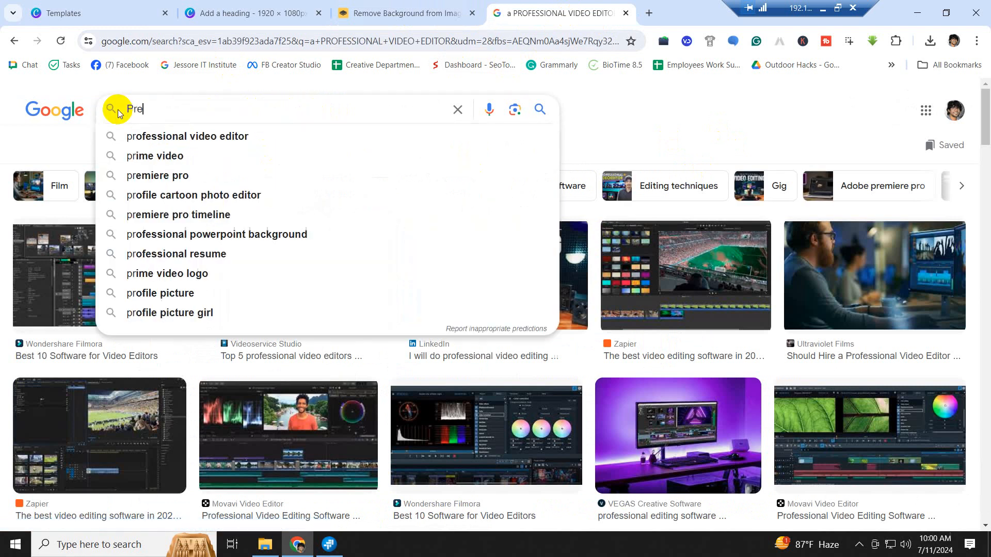
text(miere pro)
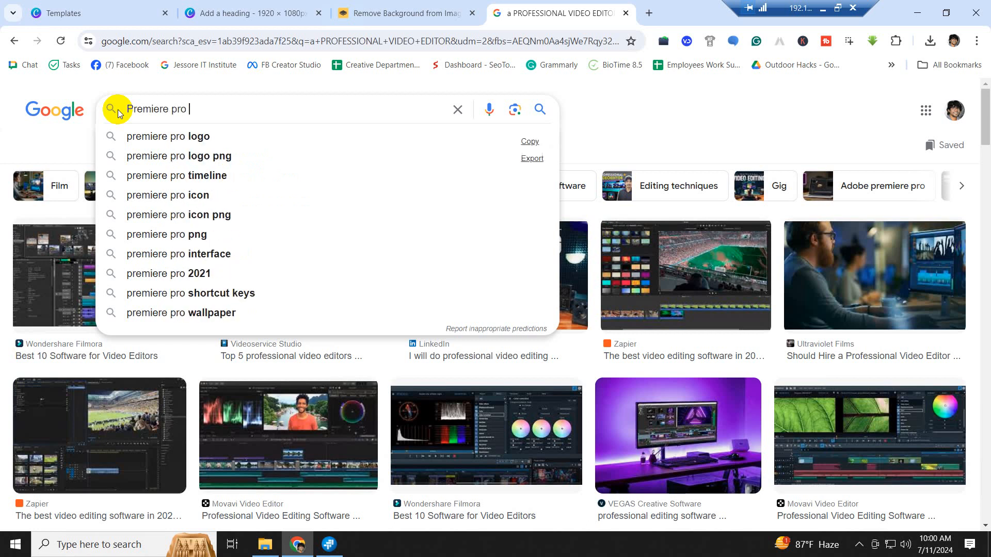
click(219, 163)
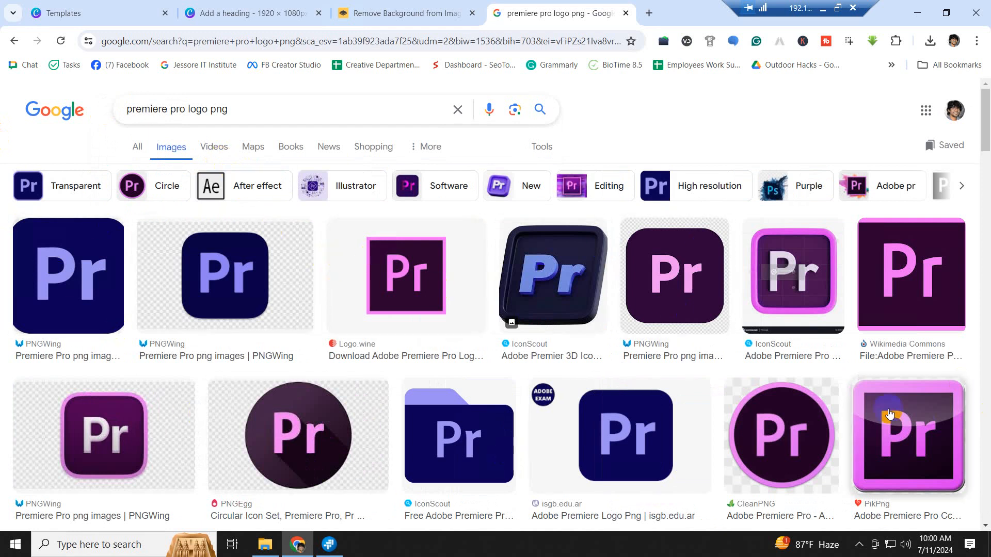
click(79, 286)
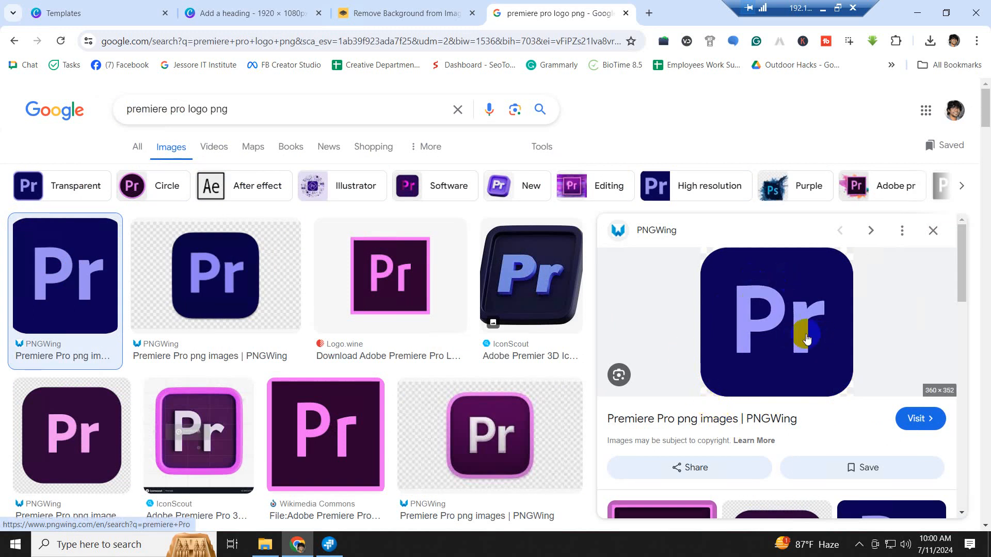
- Save the previewed Premiere Pro logo PNG into the Class 16 Image folder under its default name
right_click(759, 305)
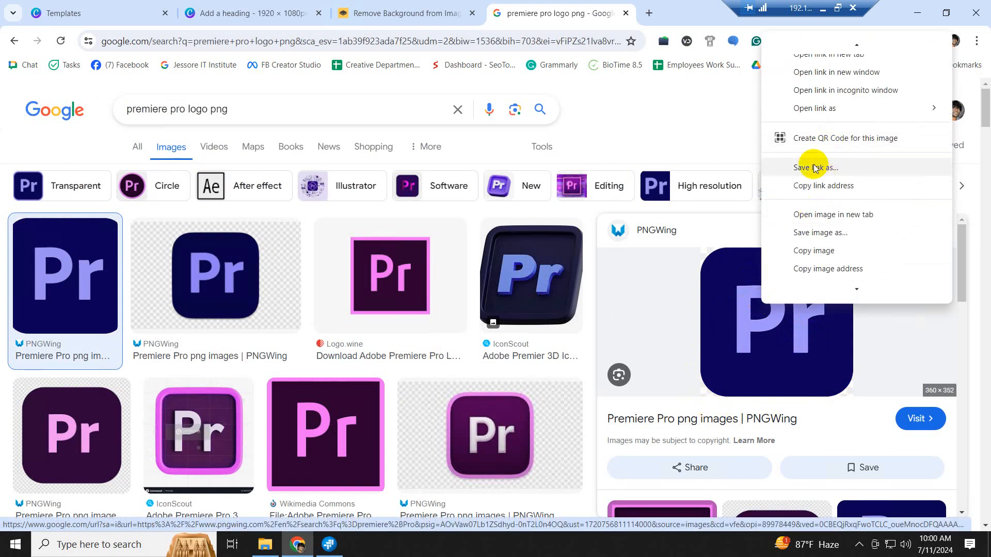
click(821, 237)
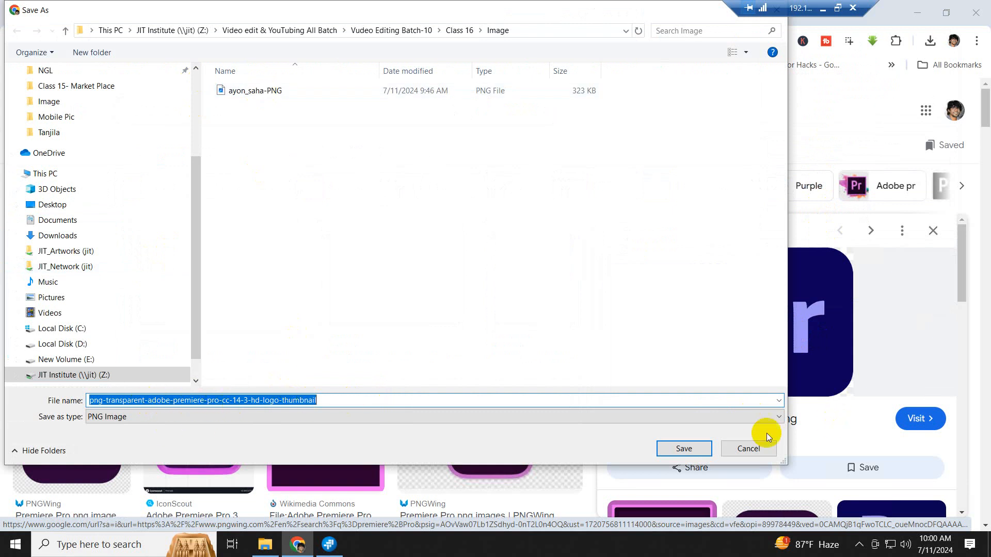
click(686, 448)
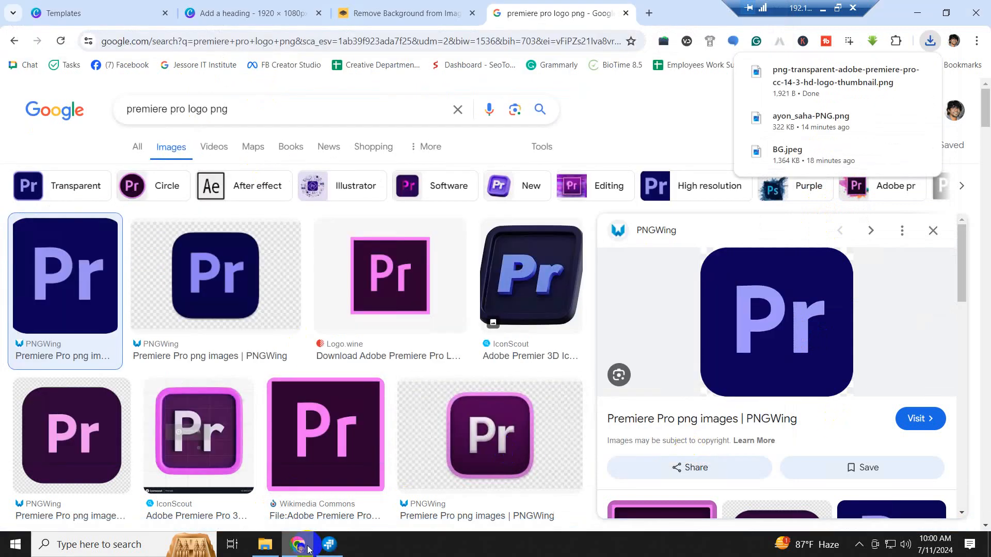
- Upload the png-transparent Premiere Pro logo file to Canva and place it beside the man's face
click(243, 13)
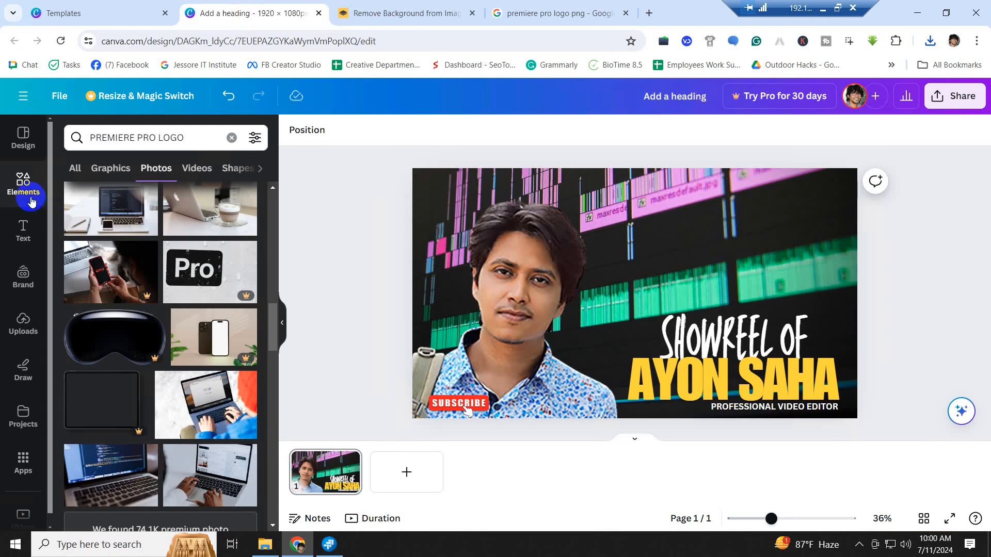
click(20, 320)
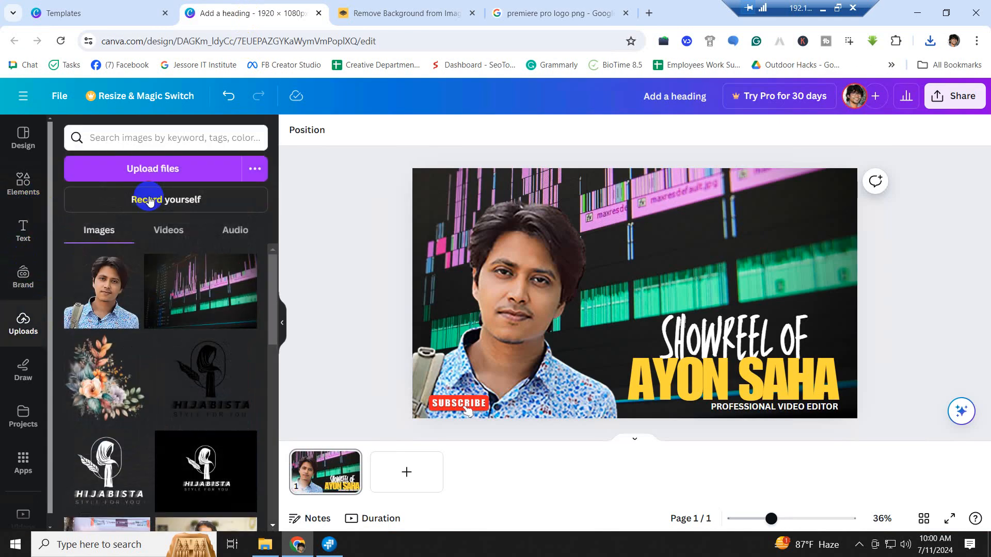
click(149, 172)
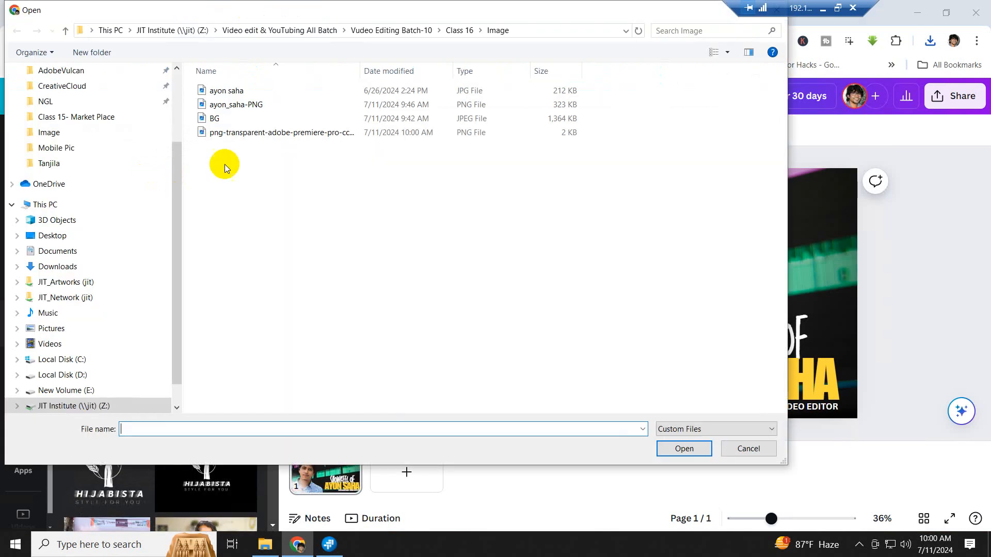
click(249, 132)
click(684, 448)
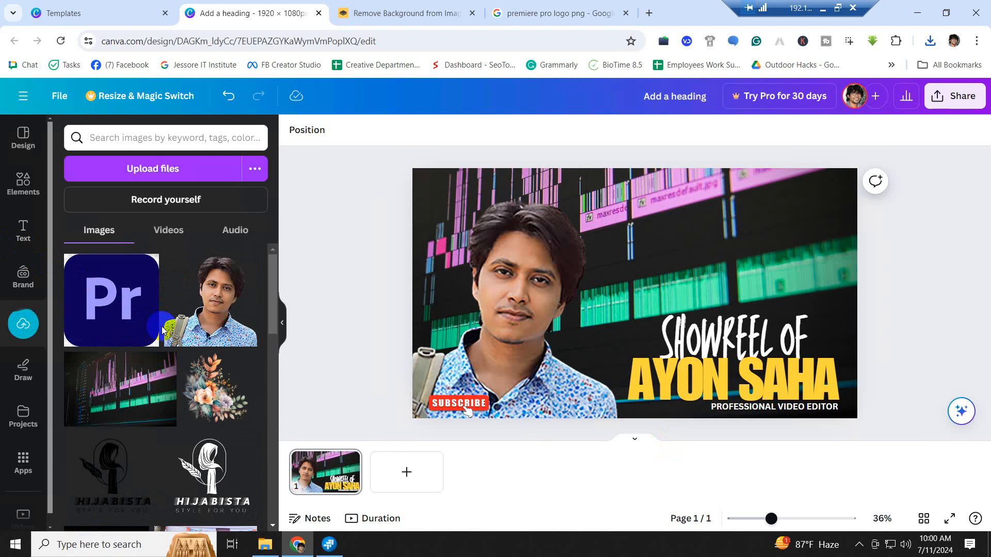
click(110, 297)
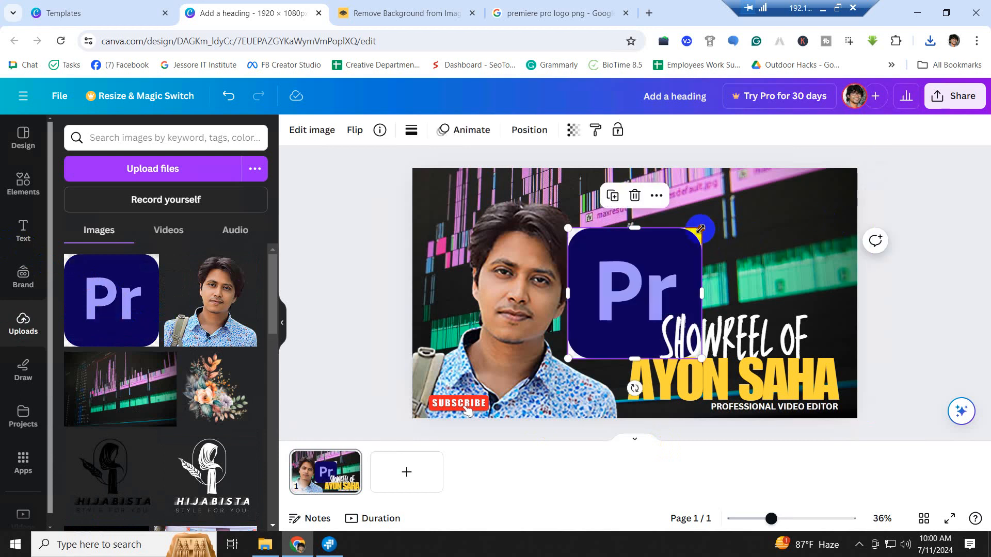
- Shrink the Premiere Pro logo to about 212×207 and place it in the top-right corner
drag(705, 233, 821, 208)
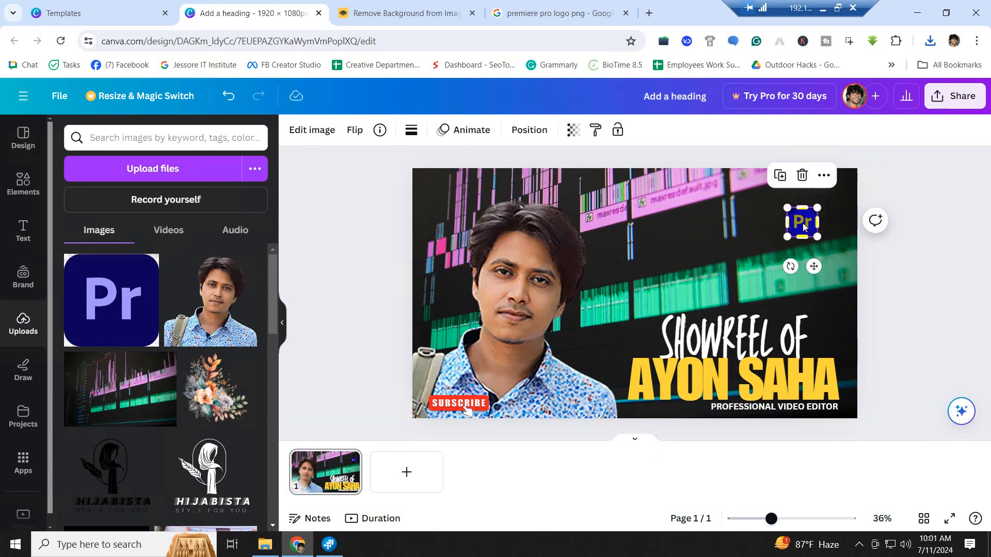
click(808, 223)
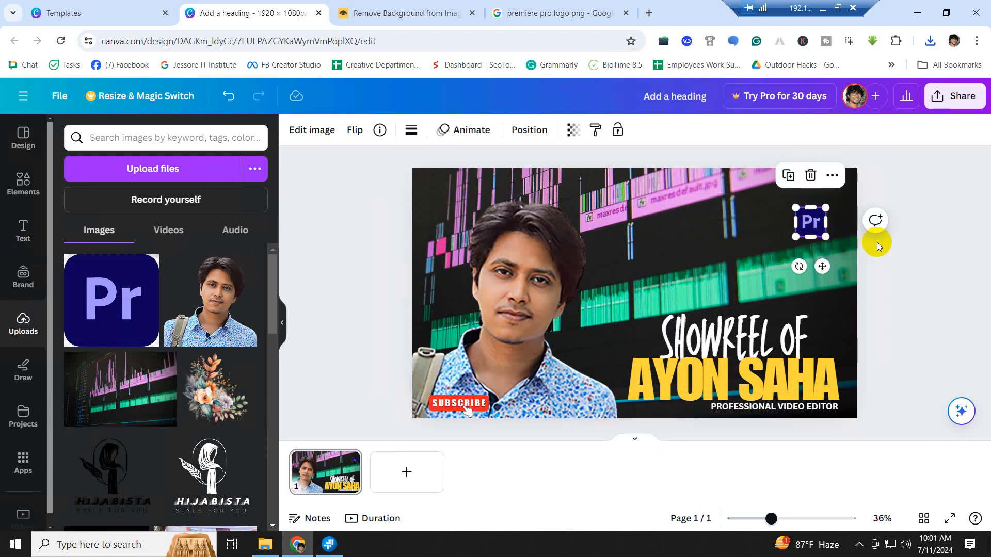
click(893, 271)
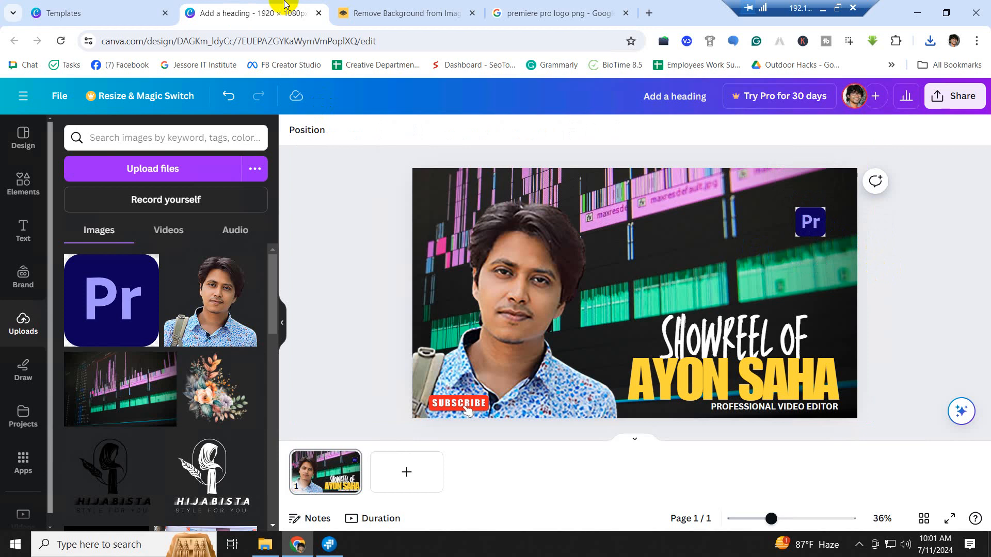
- Change the Google image search from 'premiere pro' to 'ae logo png'
click(580, 15)
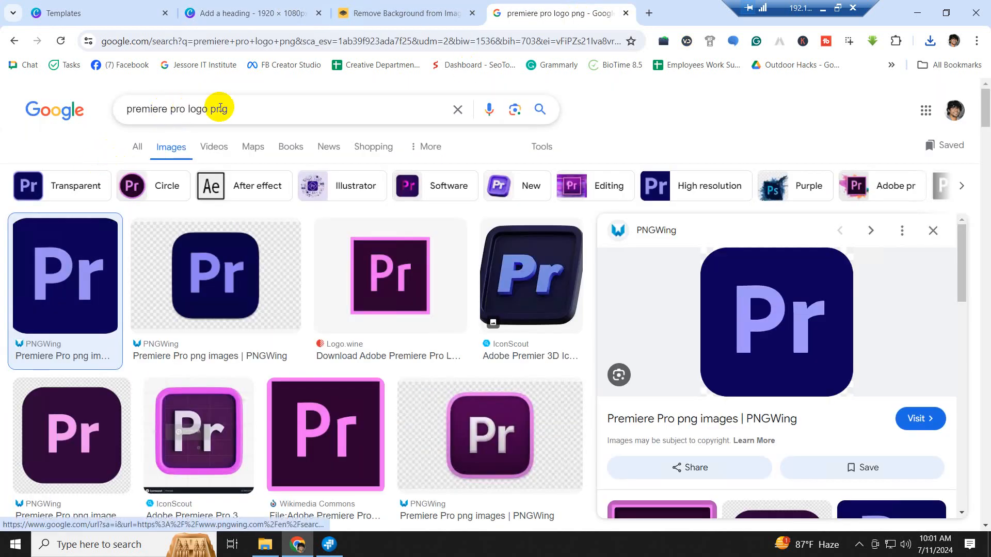
drag(183, 109, 94, 118)
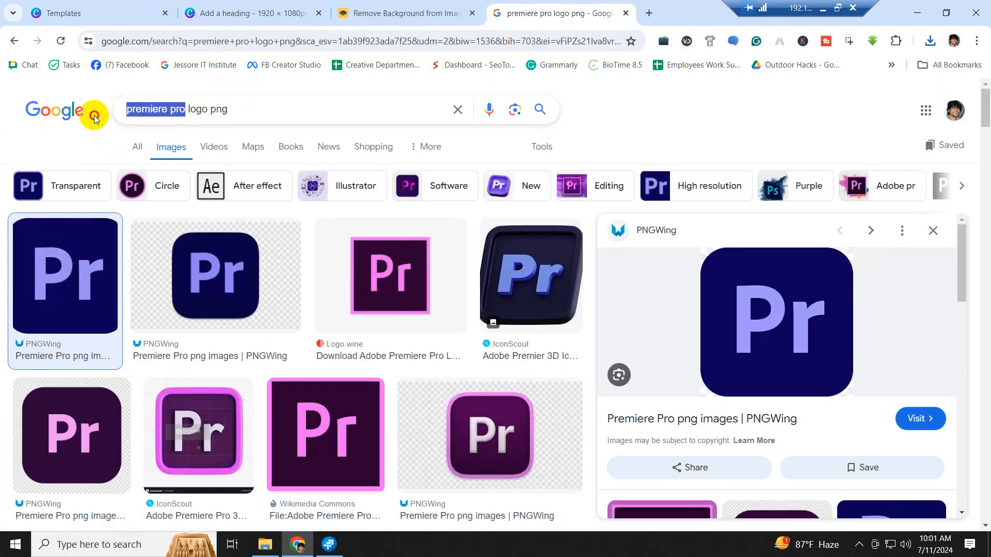
text(ae)
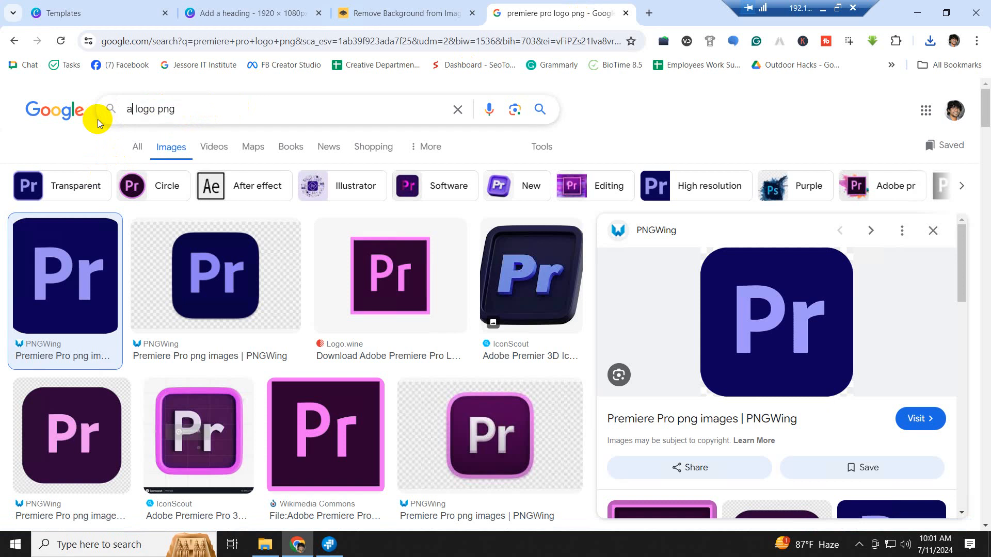
key(Return)
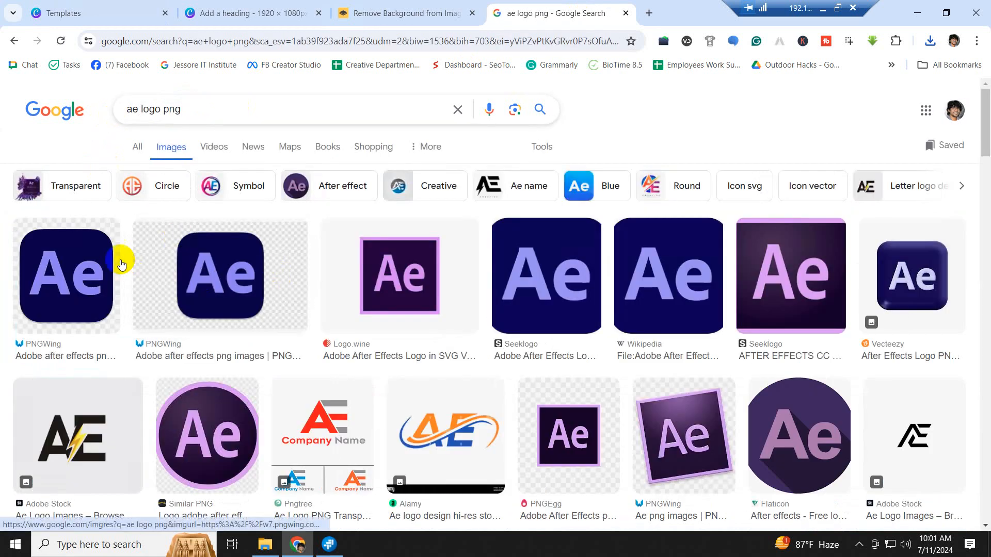
- Compare the Seeklogo, Wikipedia and PNGWing After Effects logos, settling on Seeklogo
click(561, 283)
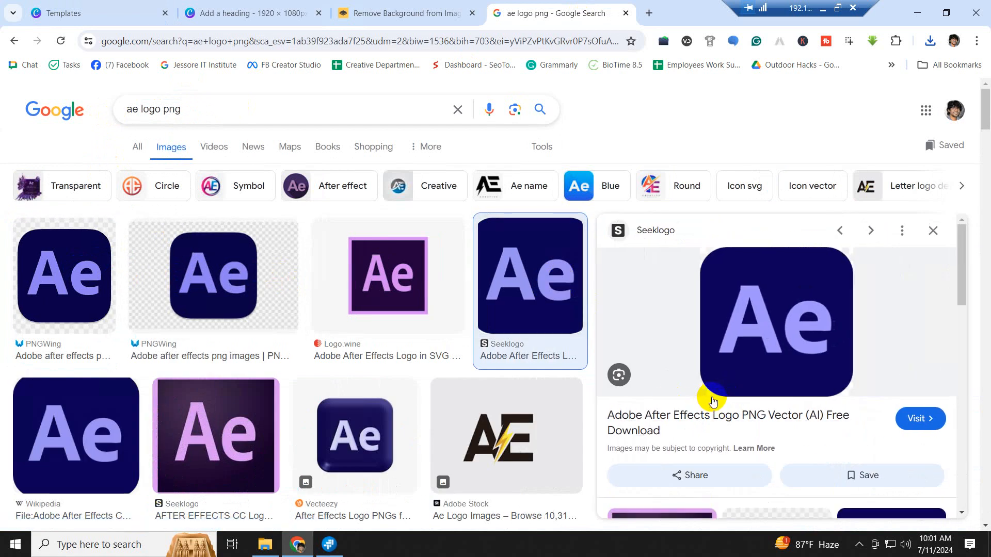
click(49, 436)
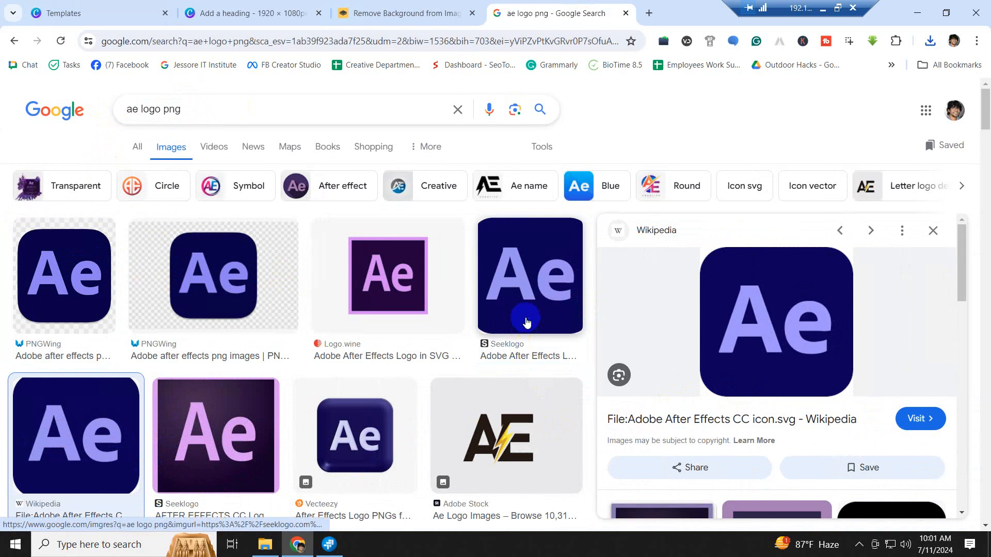
scroll(521, 317, down, 5)
scroll(526, 323, down, 10)
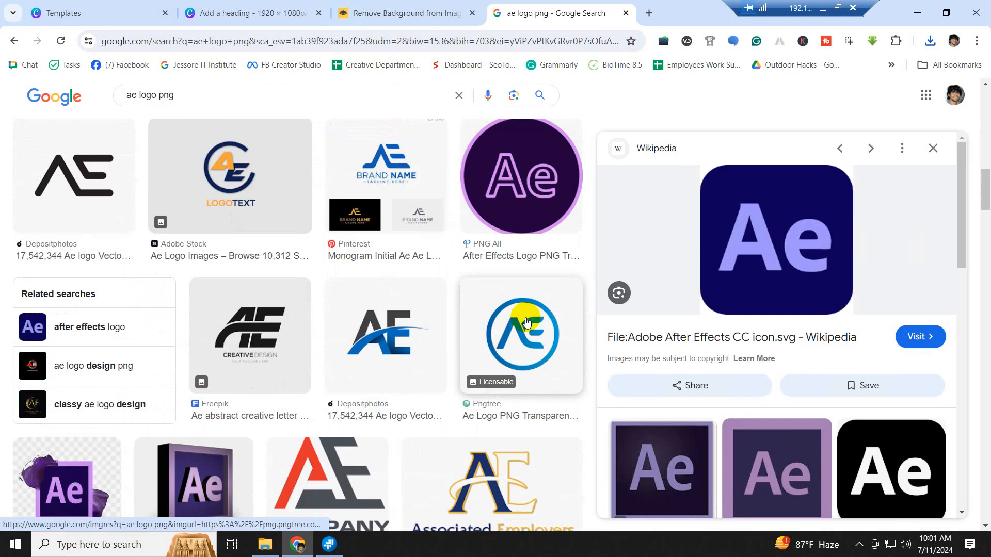
scroll(525, 321, up, 15)
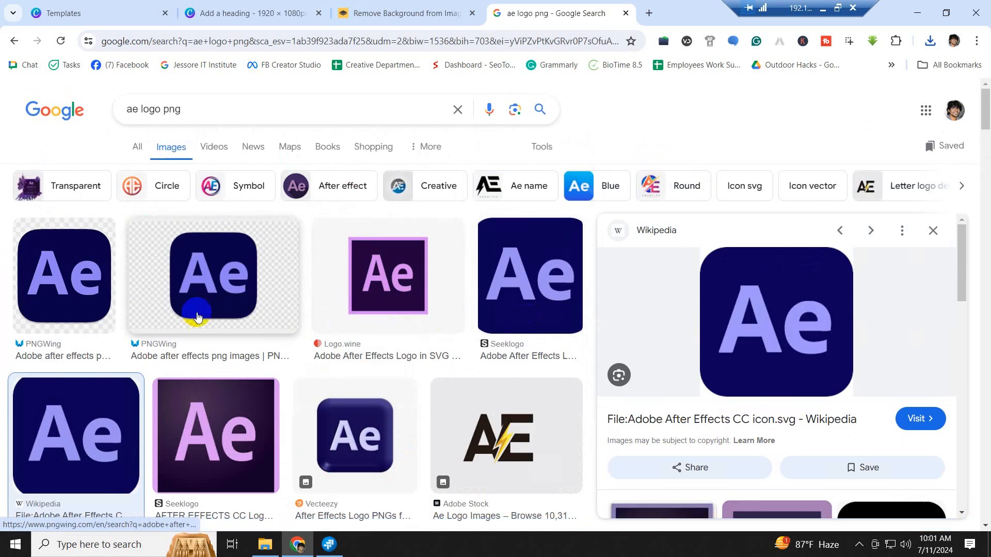
click(57, 276)
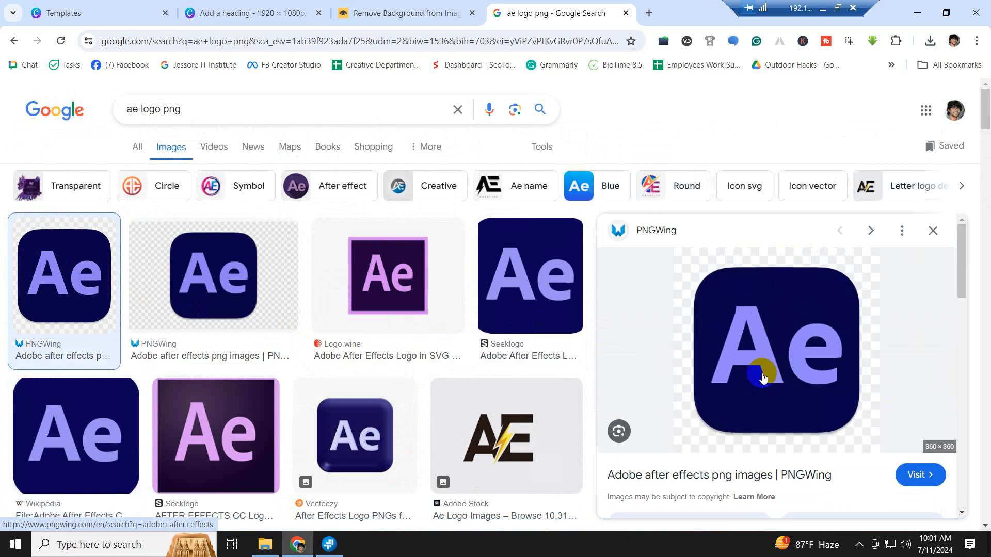
click(543, 302)
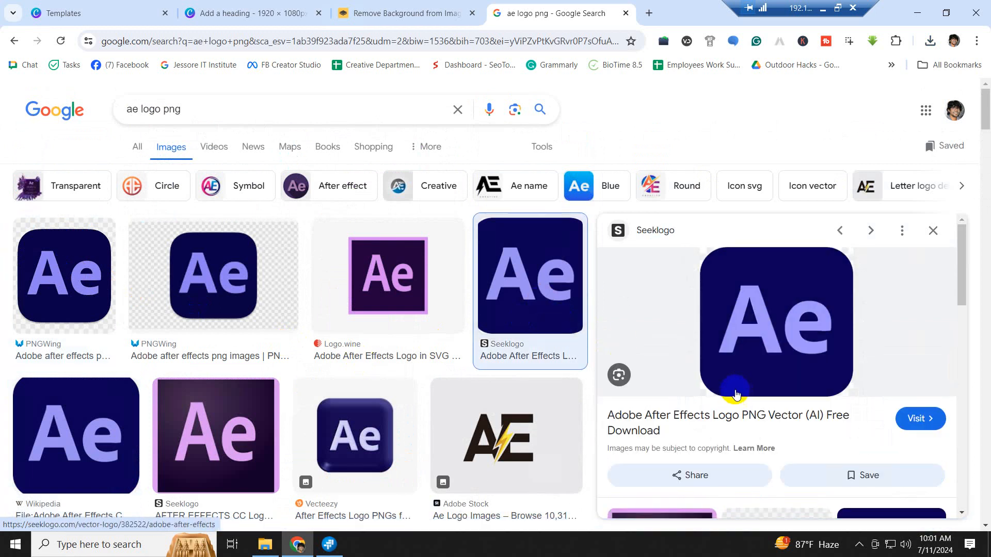
- Save the Seeklogo After Effects logo as a PNG image file
right_click(771, 305)
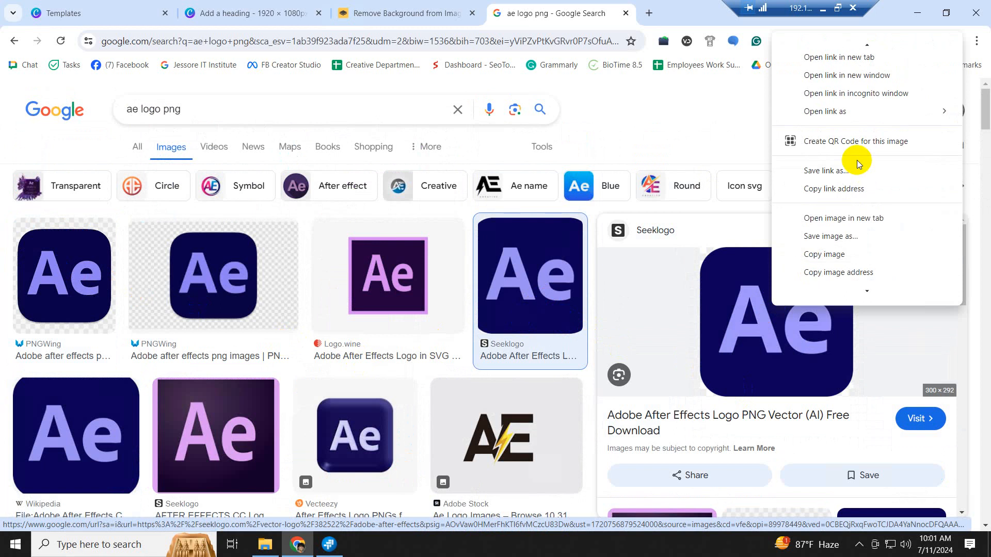
click(832, 236)
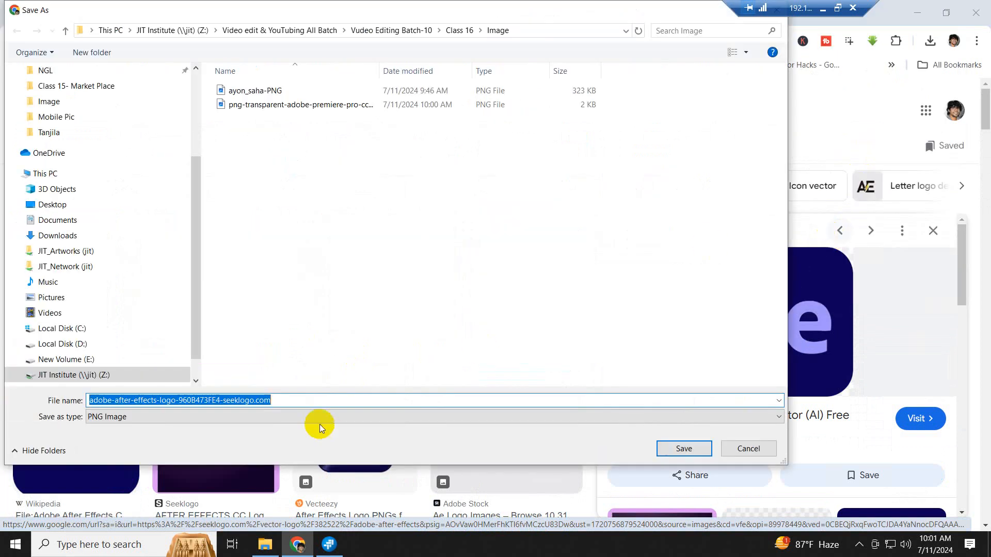
click(684, 449)
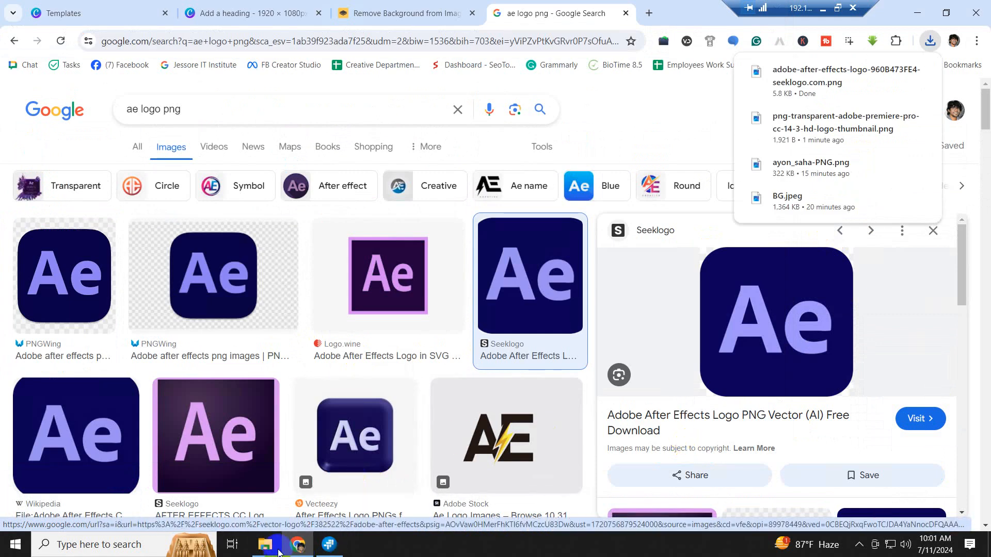
mouse_move(265, 550)
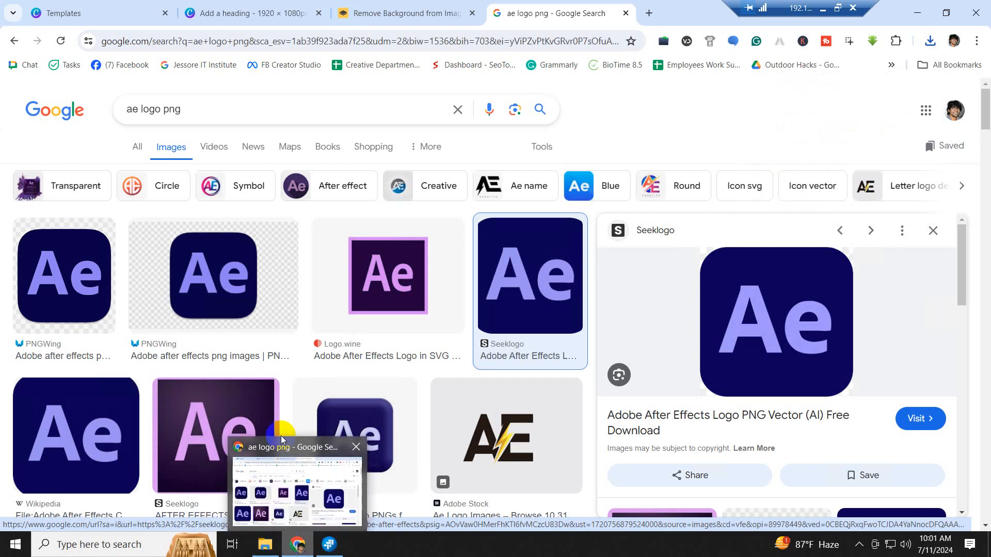
click(212, 7)
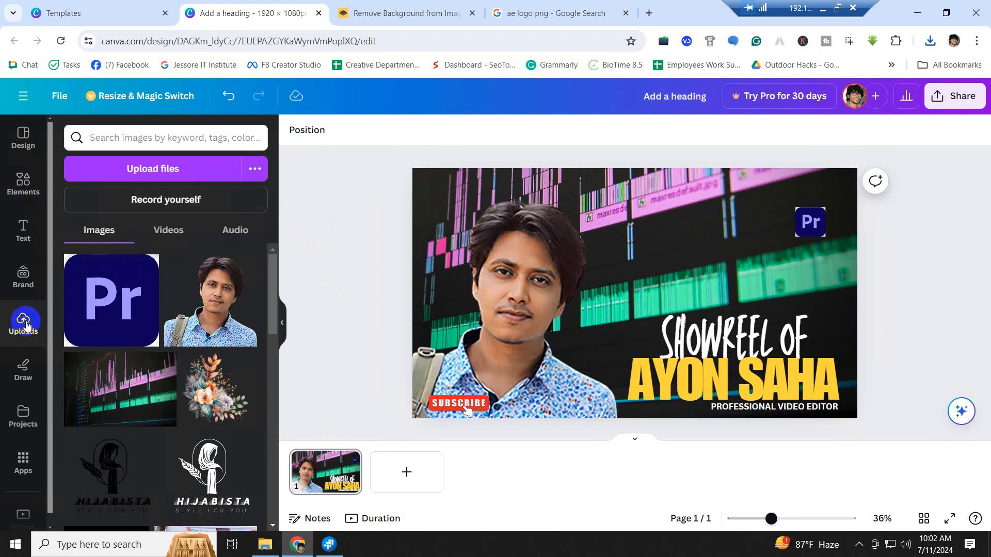
- Upload the saved adobe-after-effects-logo file to Canva's Uploads
click(146, 177)
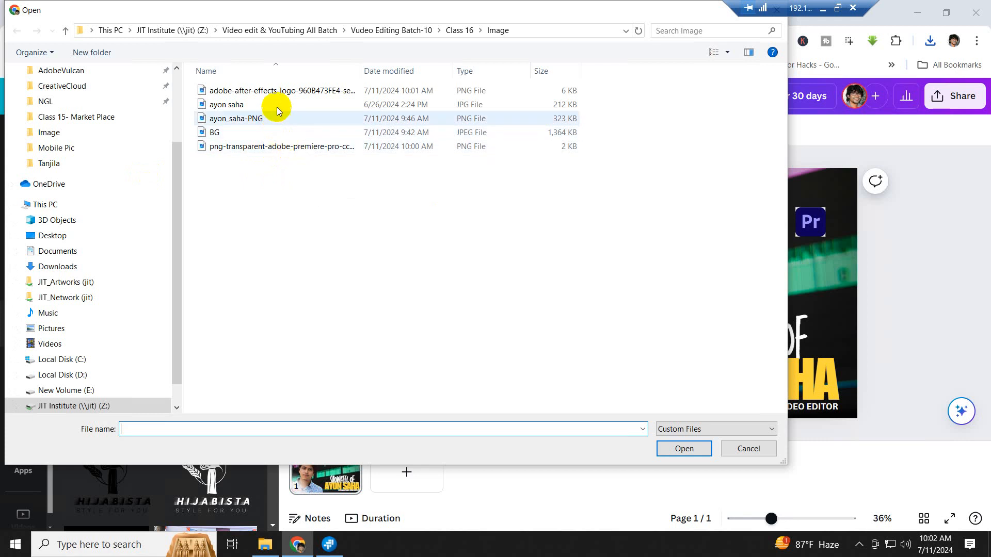
click(283, 90)
click(680, 449)
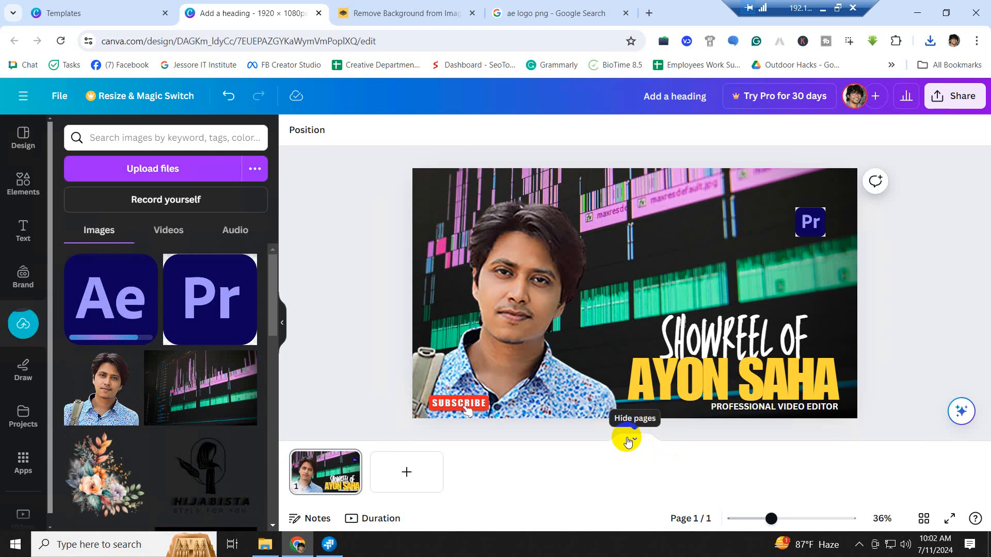
- Add the Ae logo to the design, shrunk to match the Pr logo's size
click(101, 295)
drag(698, 227, 766, 224)
click(918, 244)
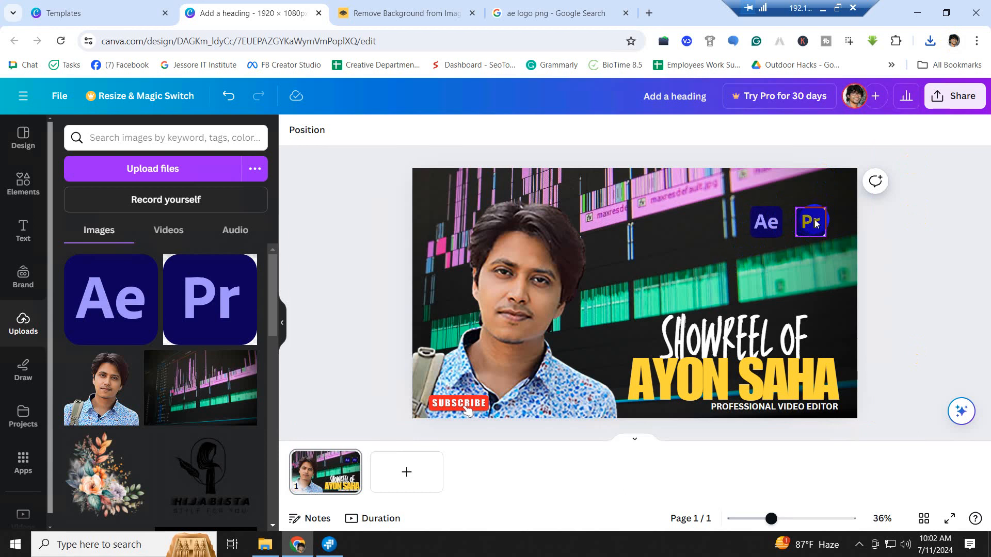
- Tilt the Pr logo about -22° and the Ae logo about 19°, placing both beside SHOWREEL OF
mouse_move(815, 220)
mouse_down()
mouse_move(771, 198)
mouse_move(811, 213)
mouse_move(670, 251)
mouse_move(604, 347)
mouse_move(545, 389)
mouse_move(822, 248)
mouse_move(809, 215)
mouse_up()
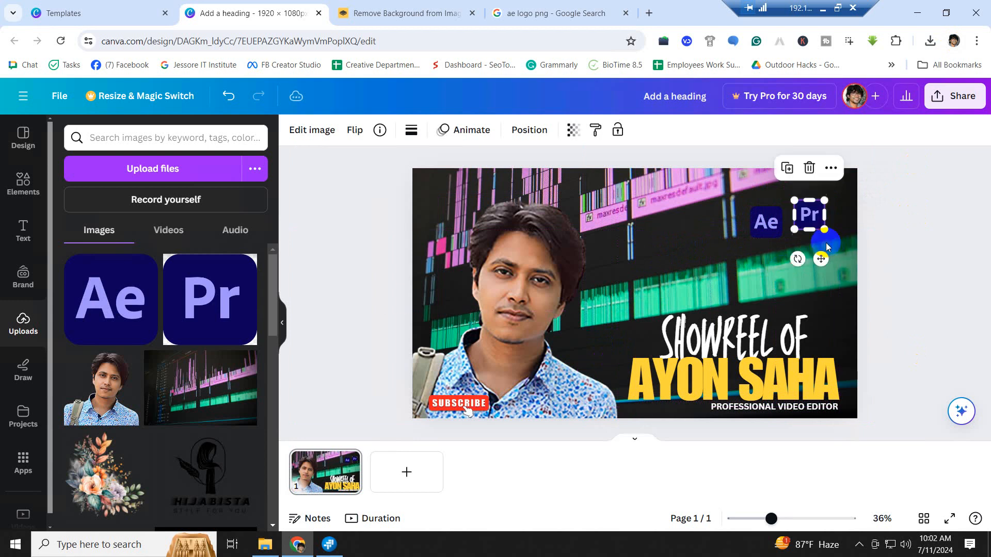
drag(798, 258, 813, 254)
click(766, 221)
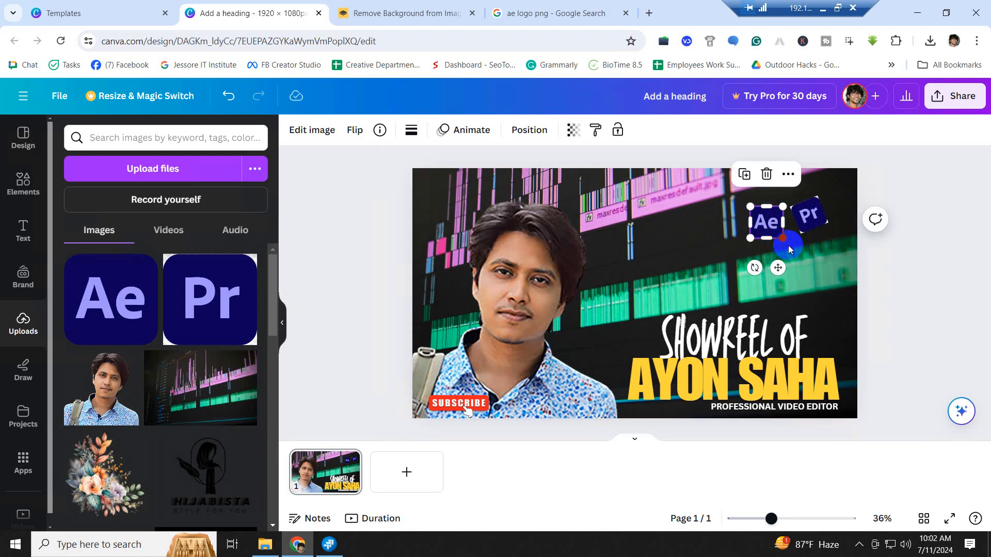
drag(623, 258, 619, 258)
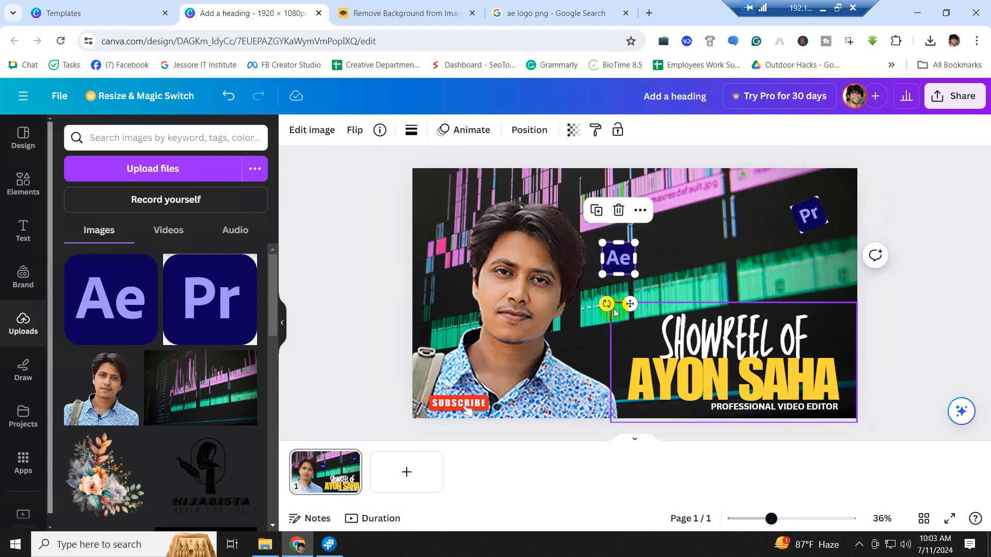
drag(607, 304, 591, 307)
drag(624, 329, 607, 352)
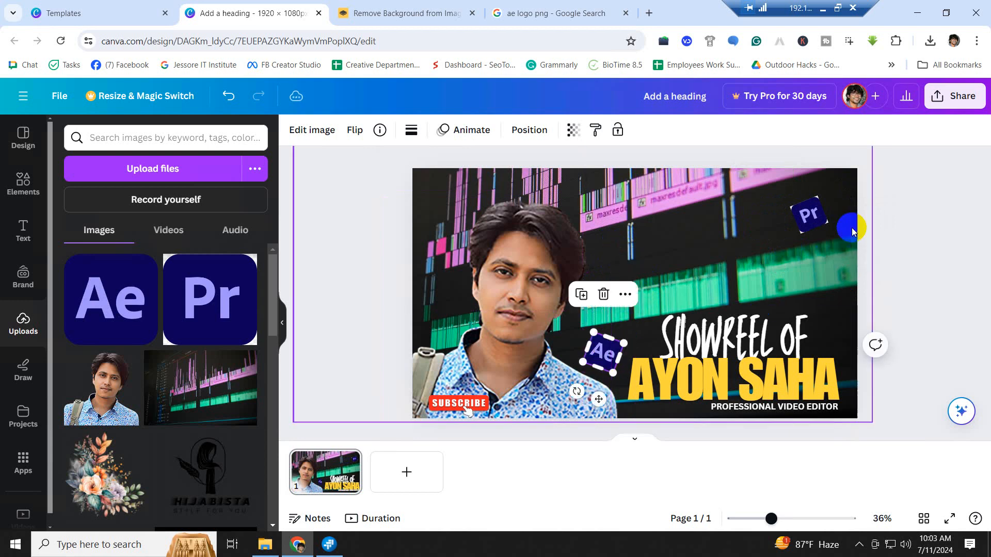
click(939, 185)
drag(817, 234, 831, 333)
click(891, 300)
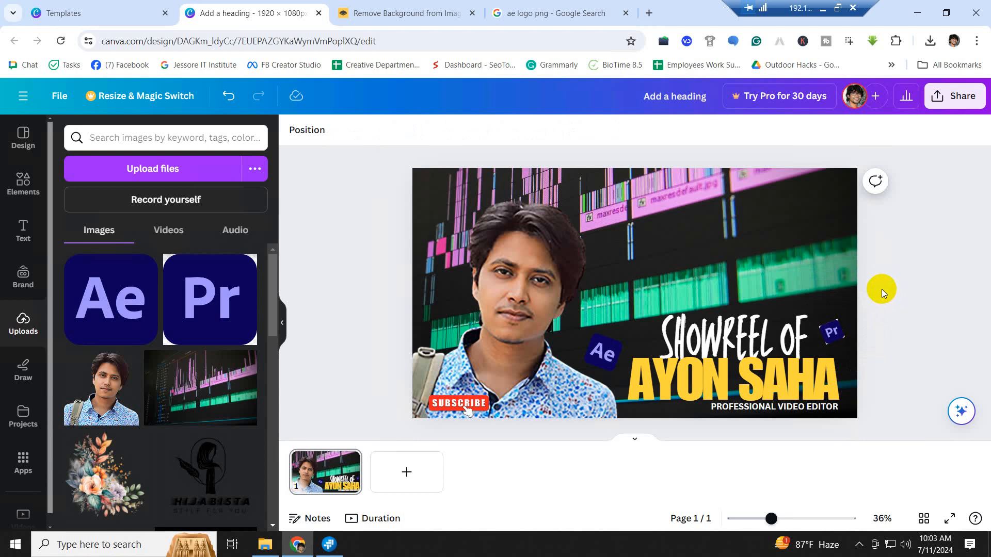
click(743, 197)
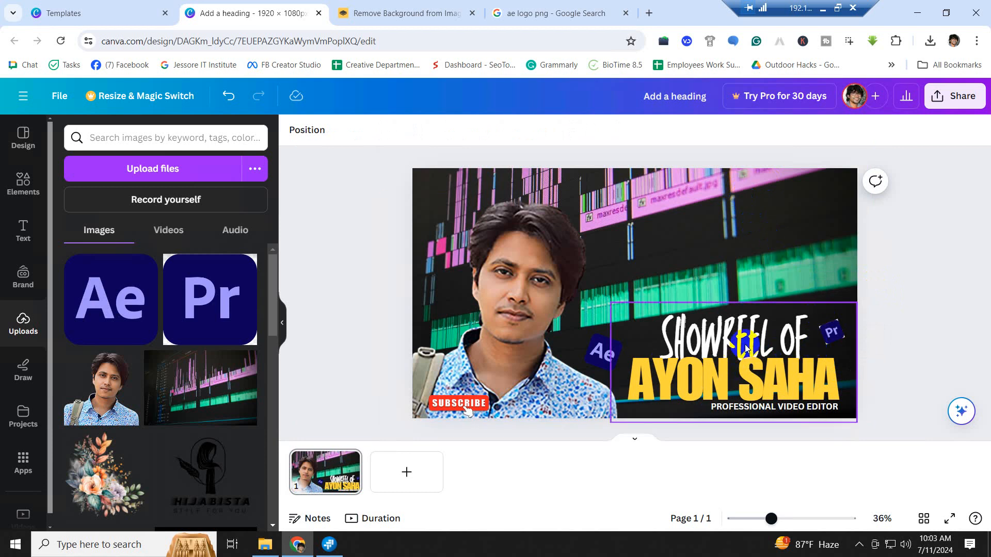
click(744, 373)
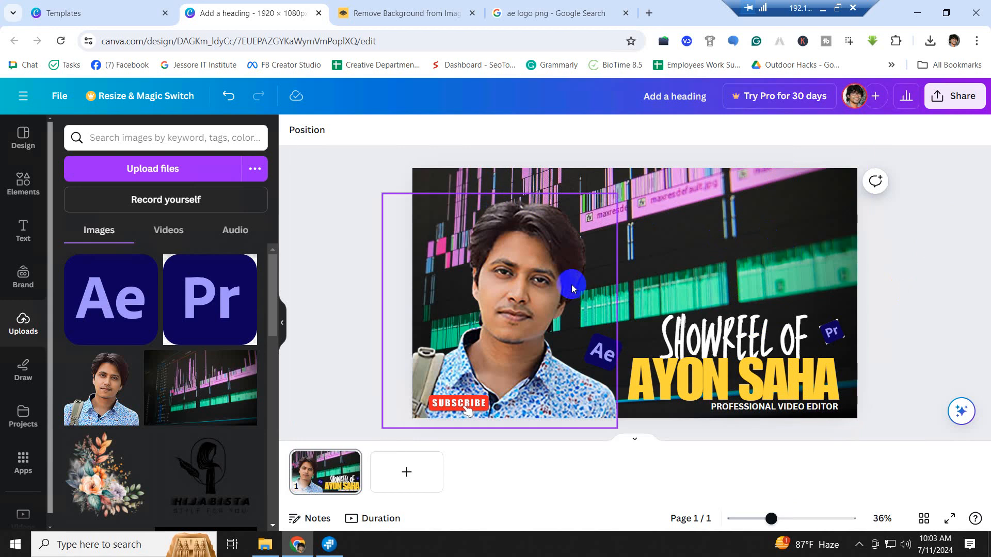
- Download the 1920×1080 design with the file type changed from PNG to JPG
click(968, 100)
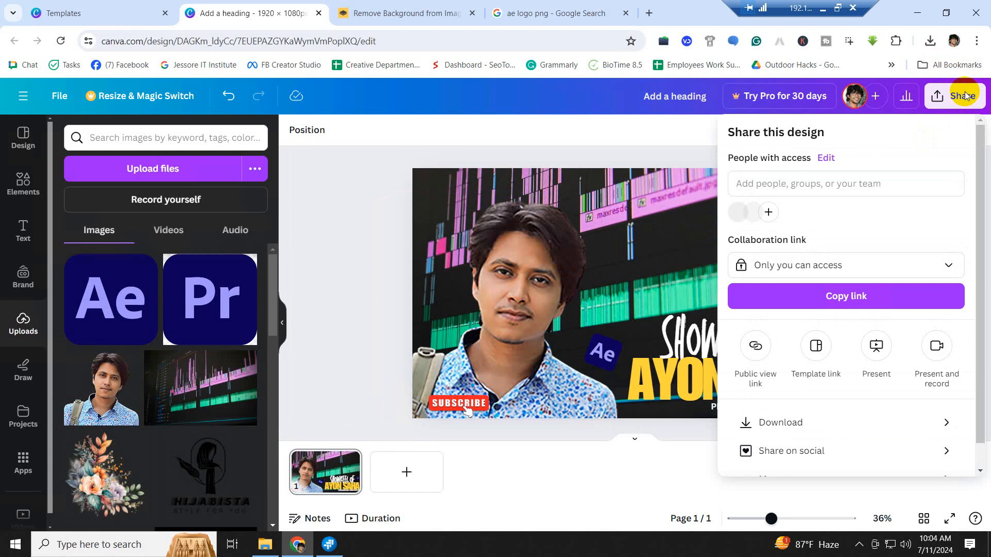
click(788, 423)
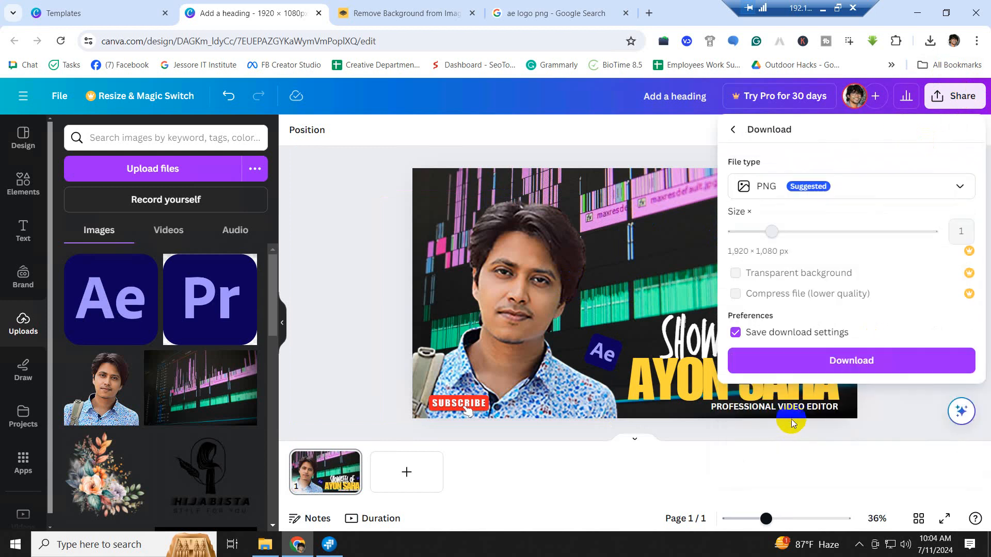
click(853, 362)
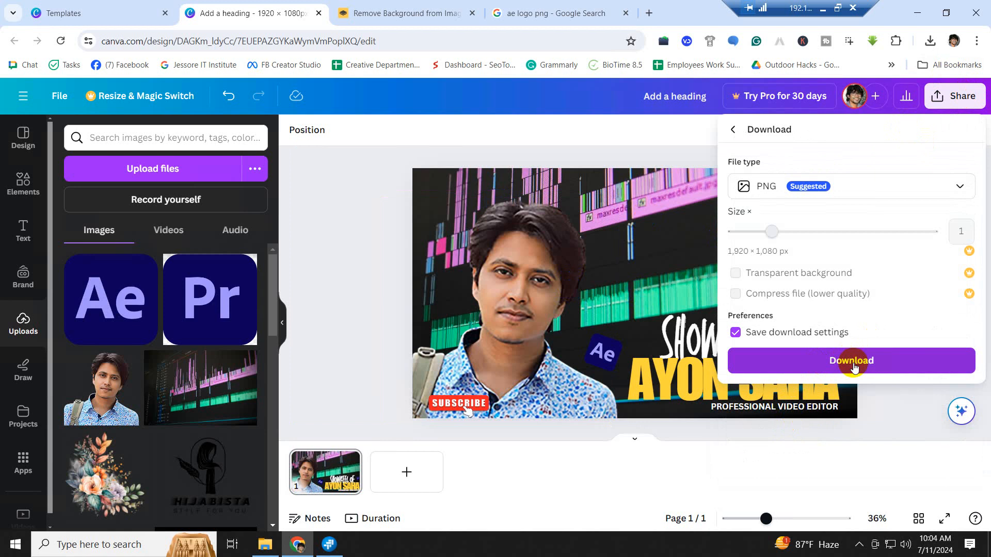
click(961, 187)
click(772, 226)
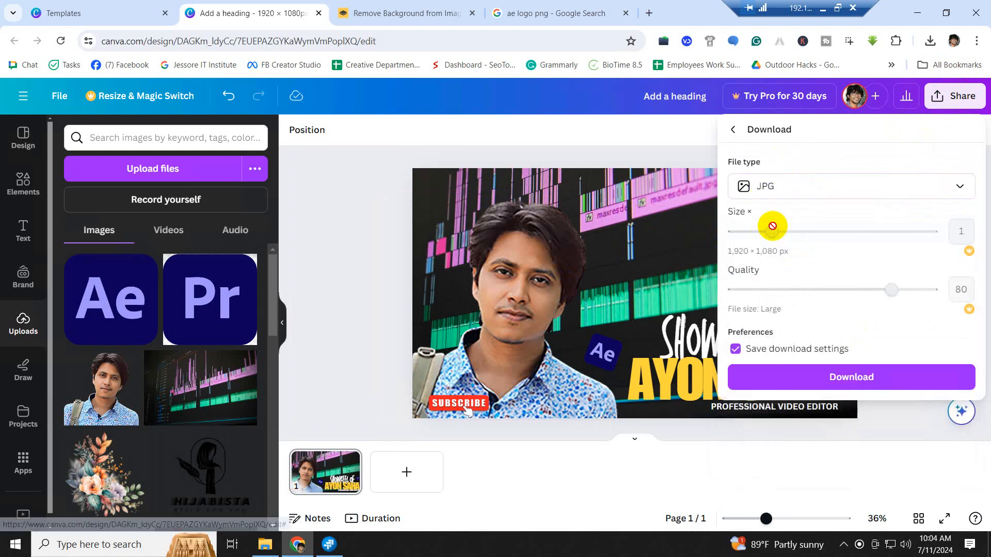
click(856, 388)
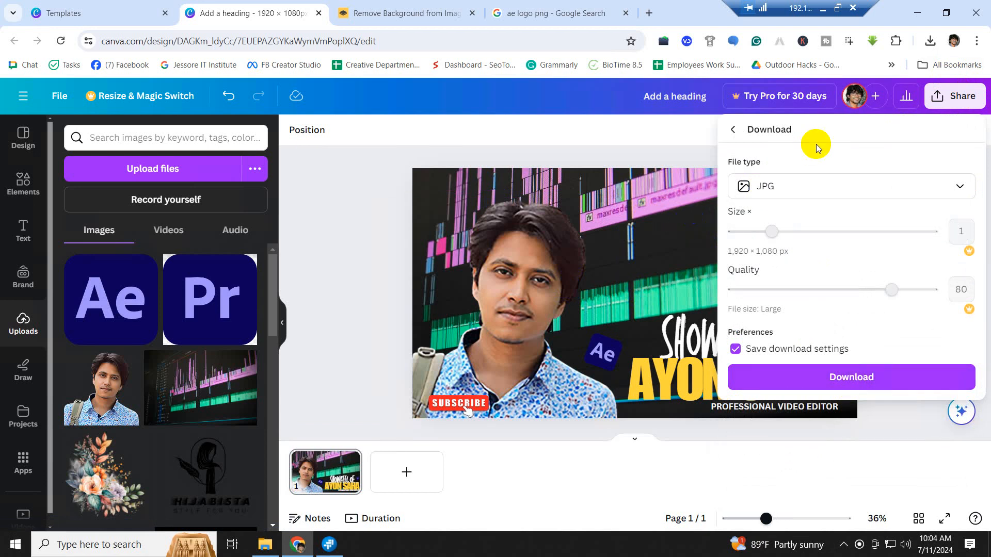
click(858, 375)
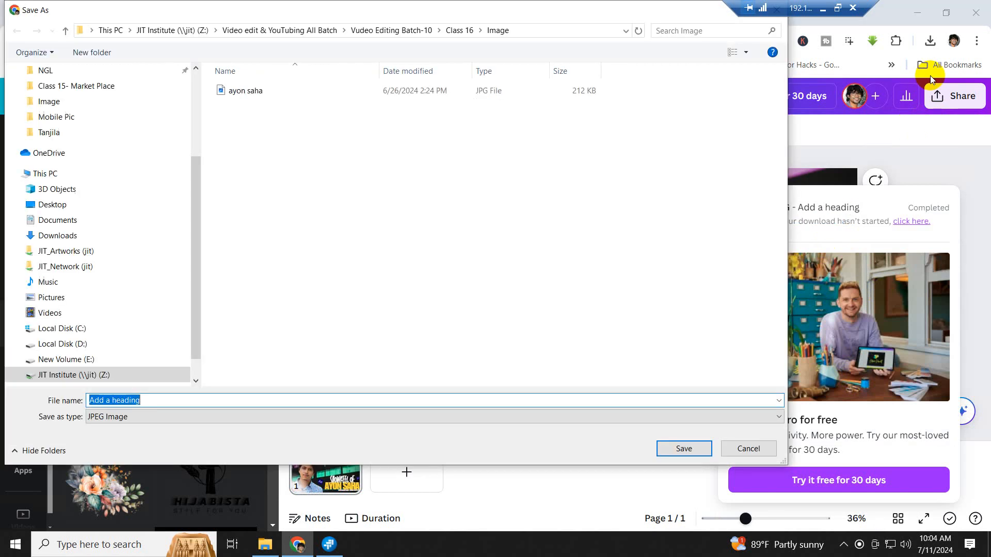
- Create and open a new Thumbnail folder inside Class 16
click(65, 31)
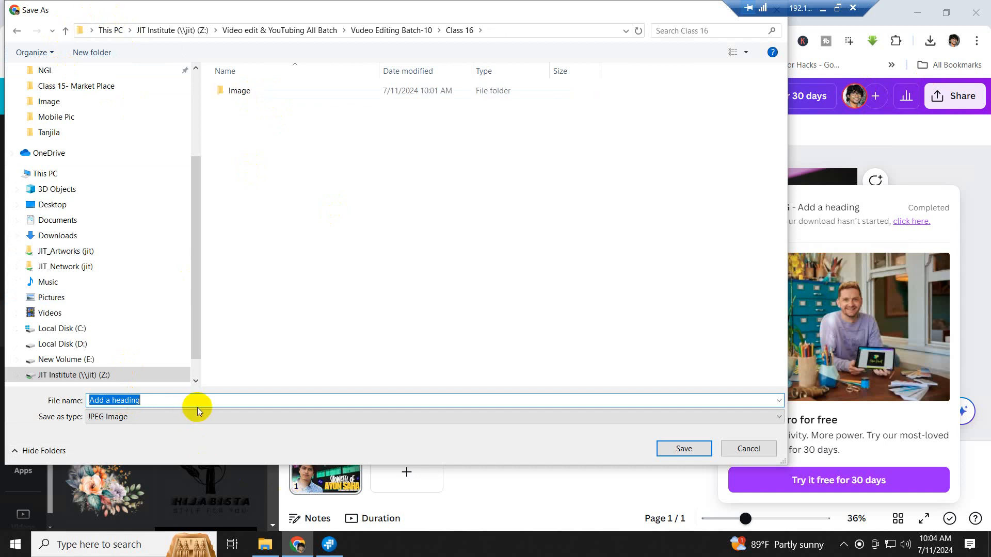
click(65, 32)
double_click(251, 300)
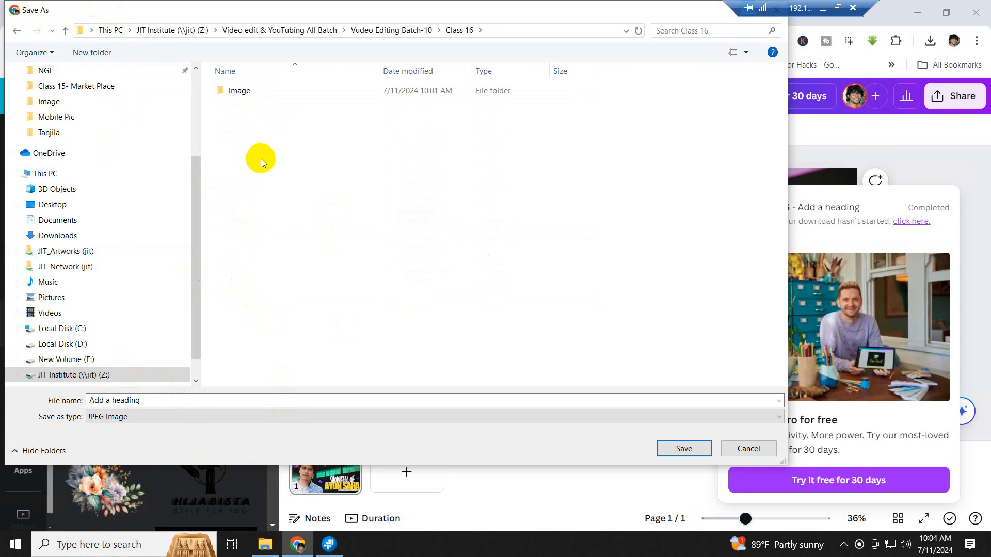
right_click(261, 159)
mouse_move(333, 277)
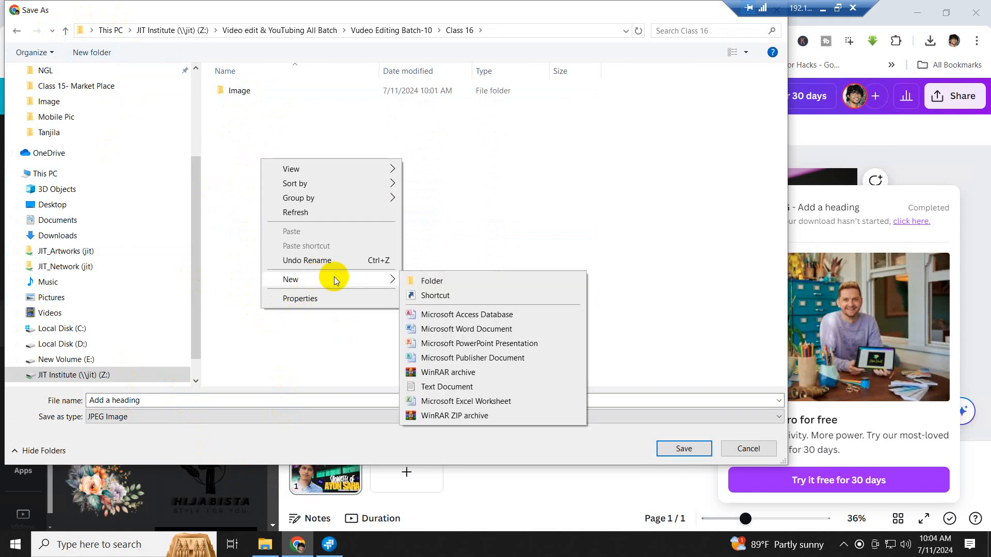
click(433, 282)
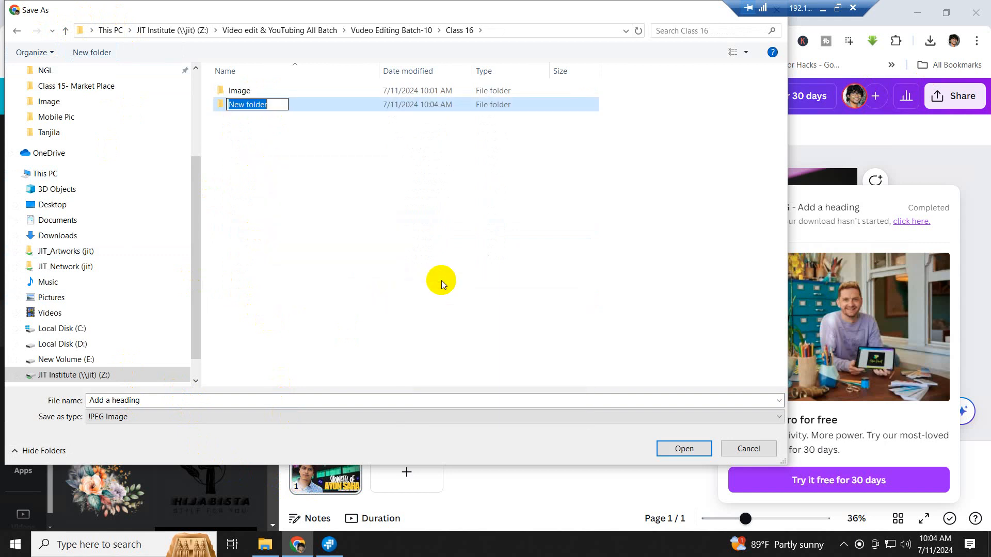
text(Th)
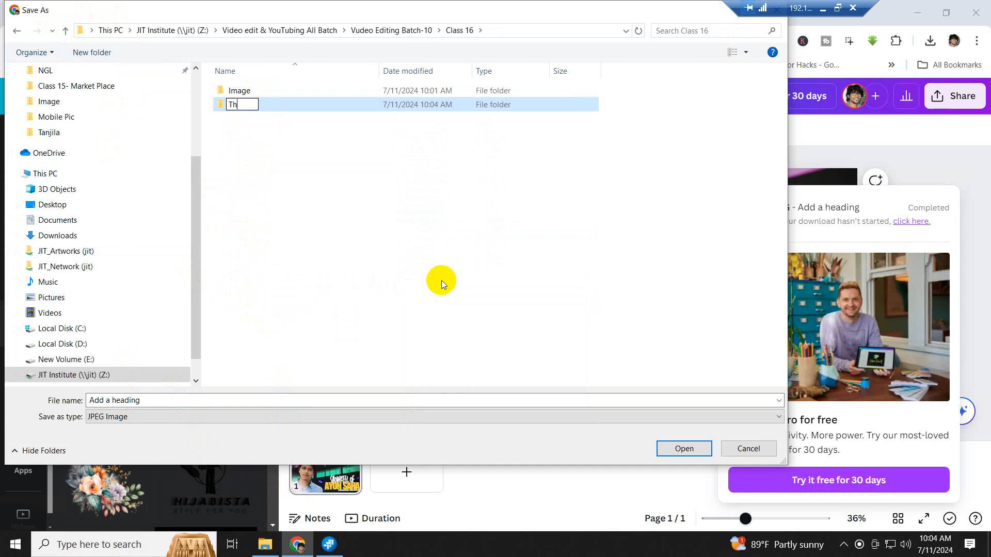
text(umbnail)
key(Return)
key(Return)
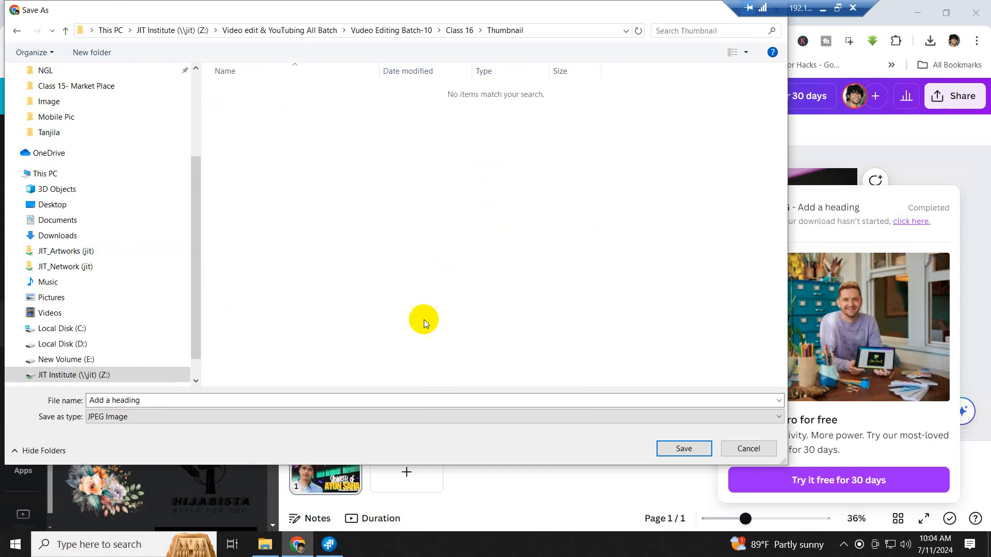
- Save the JPG there as 'Showreel Thumbnail'
click(146, 401)
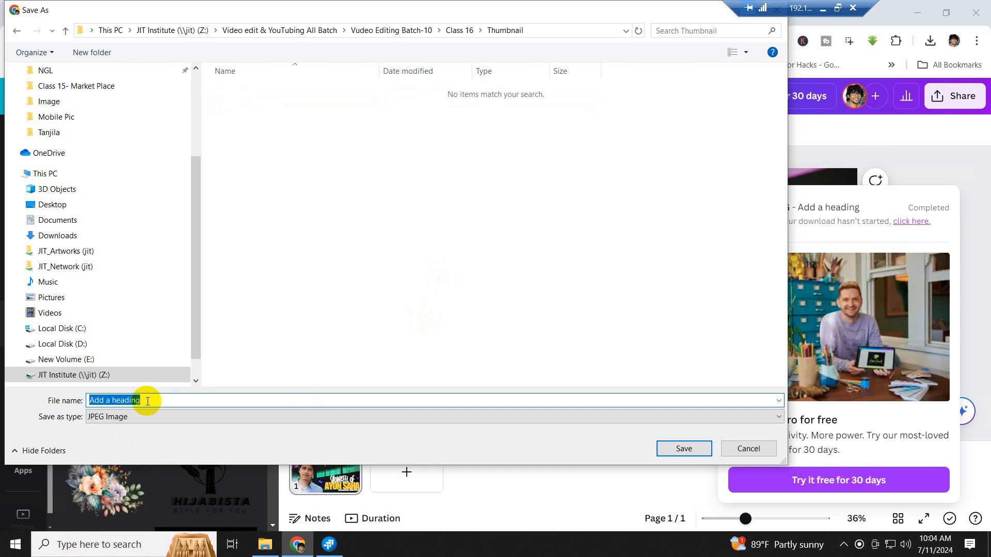
text(Sho)
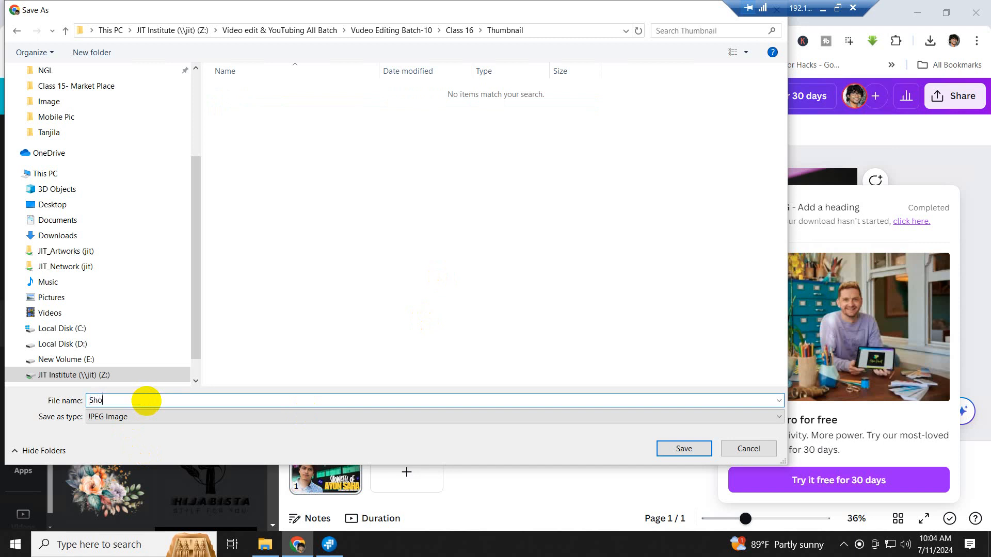
text(wreel Thum)
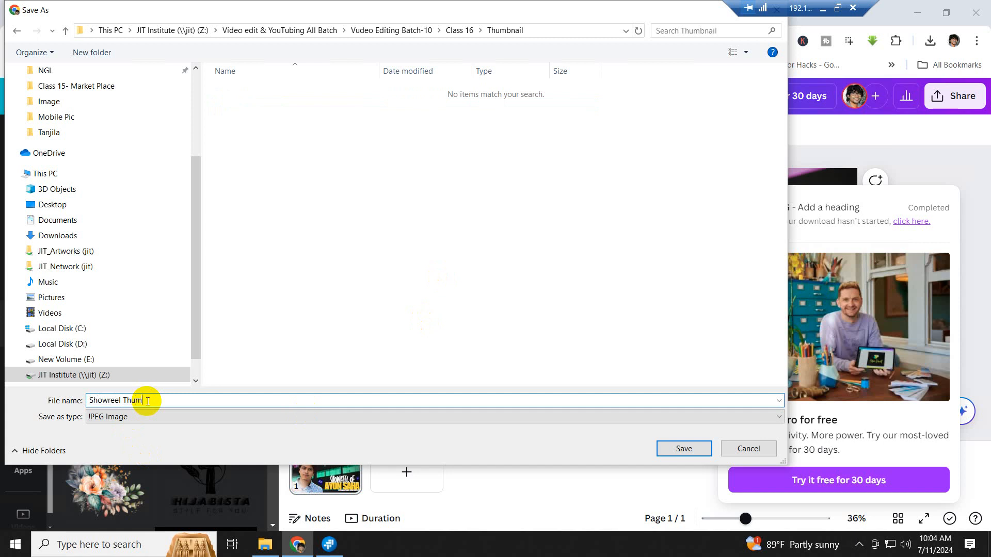
text(bnail)
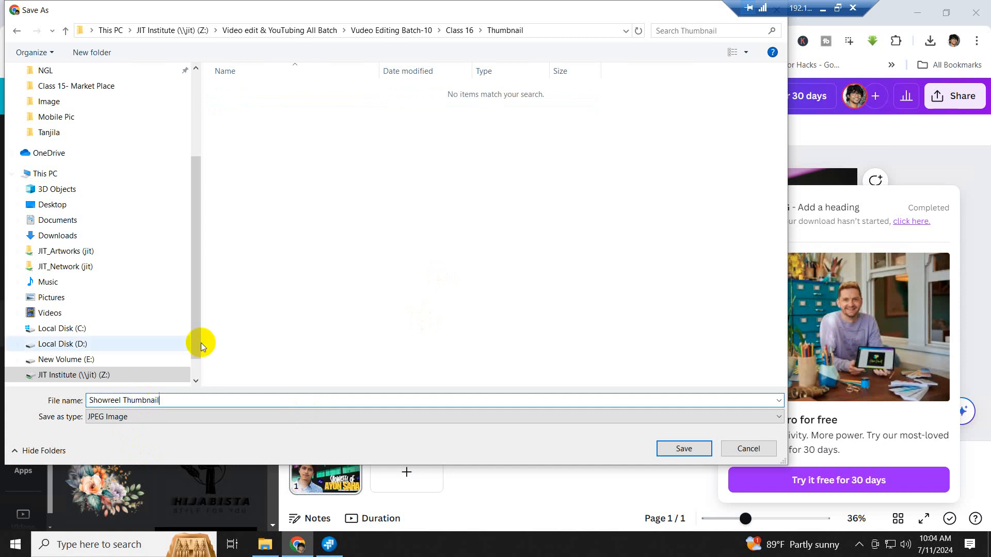
click(690, 450)
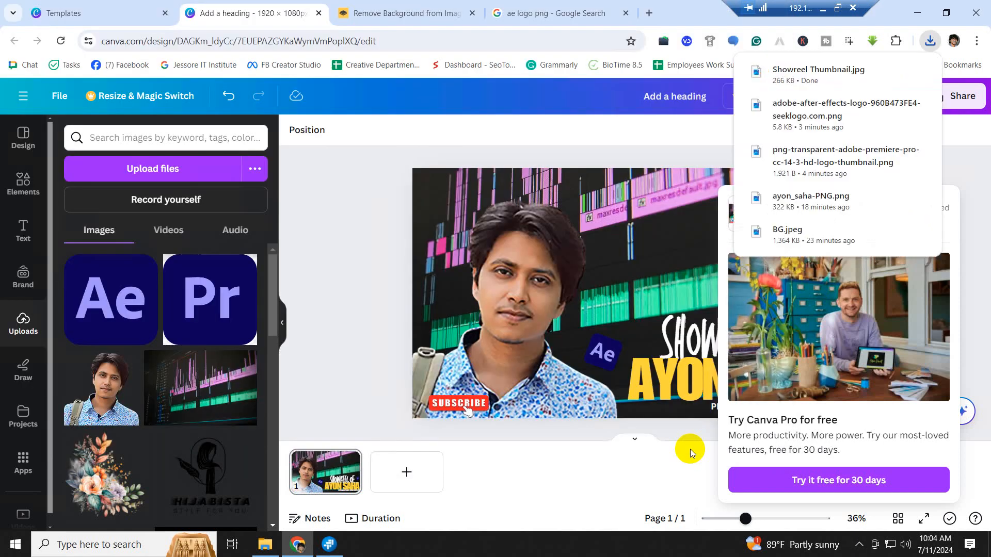
- Open Showreel Thumbnail.jpg from the Class 16 Thumbnail folder in File Explorer
click(265, 544)
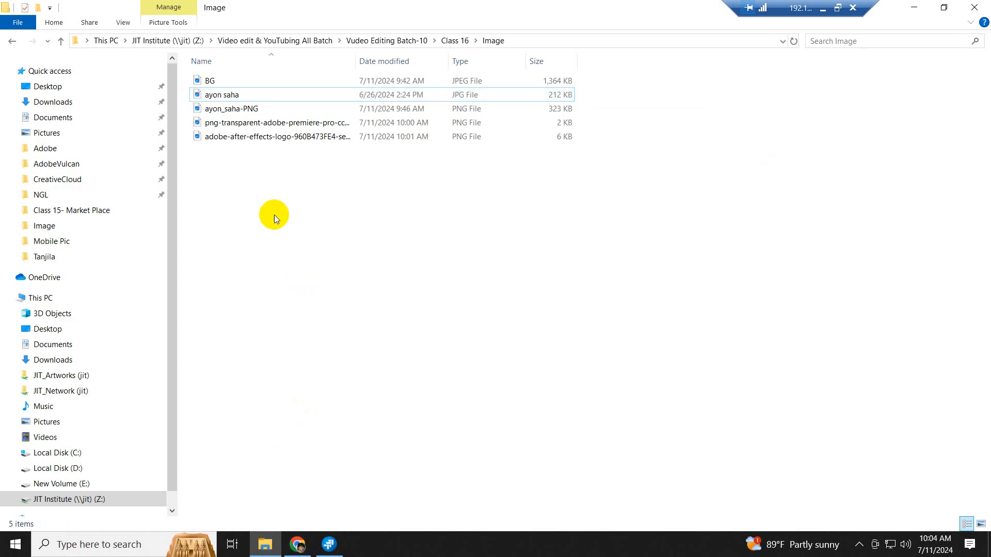
click(61, 41)
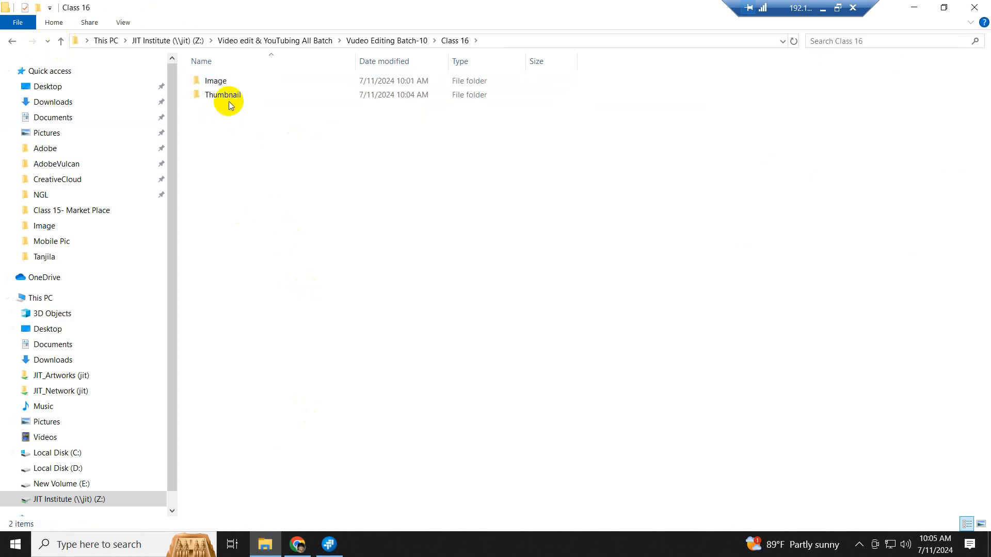
double_click(229, 96)
double_click(233, 82)
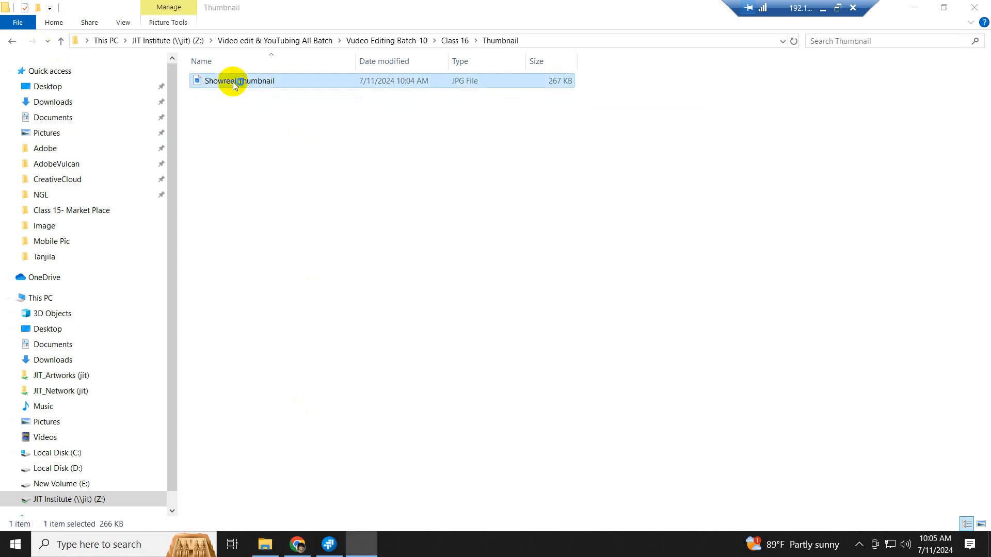
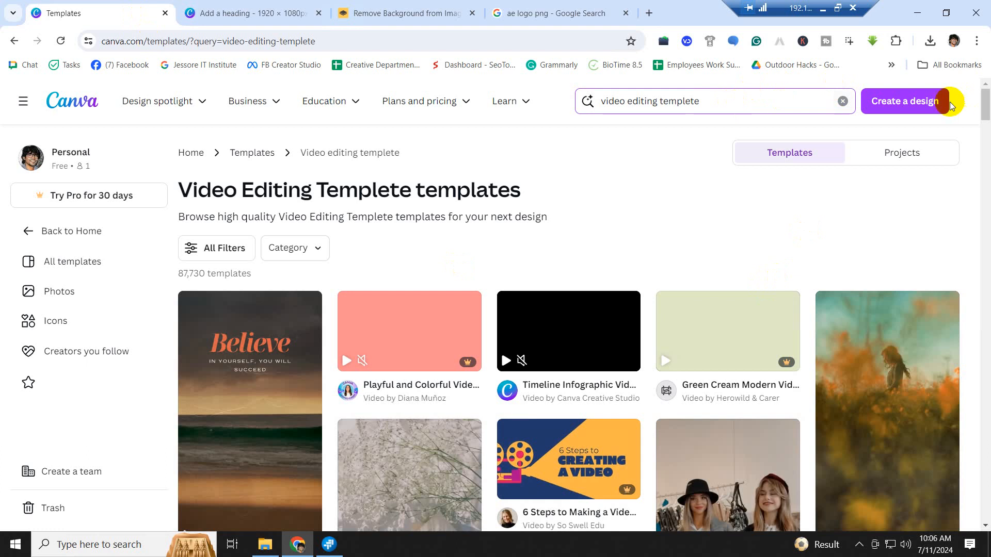
- Create a custom-size blank design of 1280 × 769 px, fixing the mistyped width
click(894, 101)
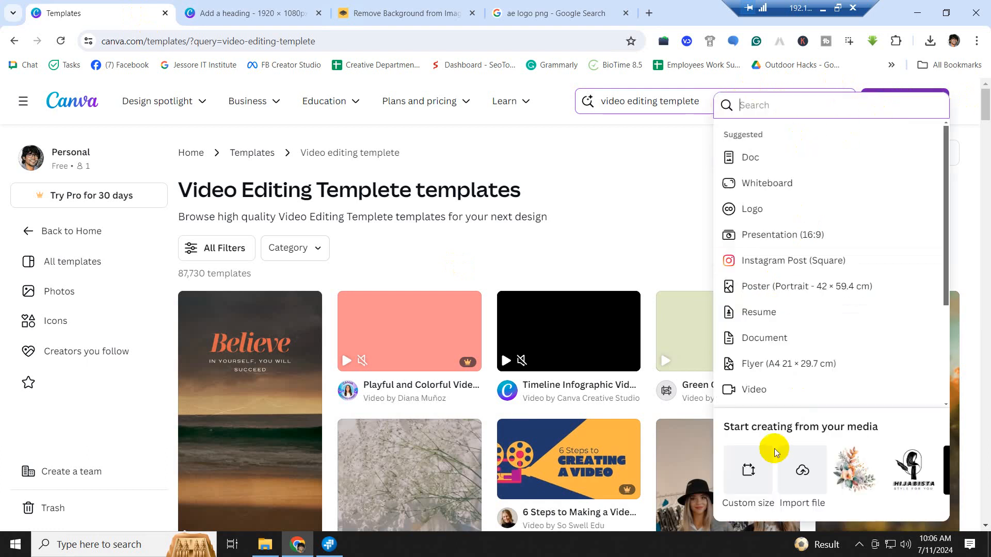
click(748, 470)
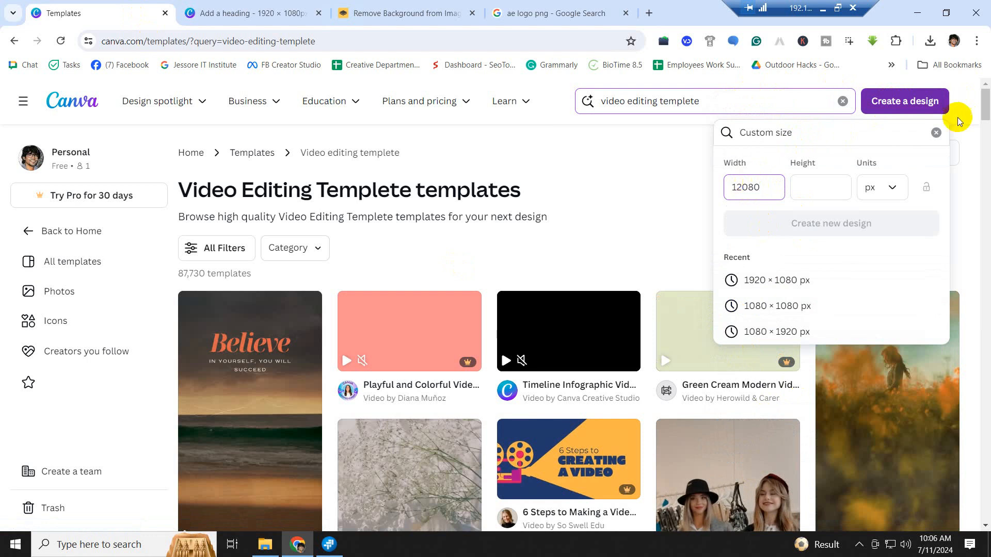
click(830, 192)
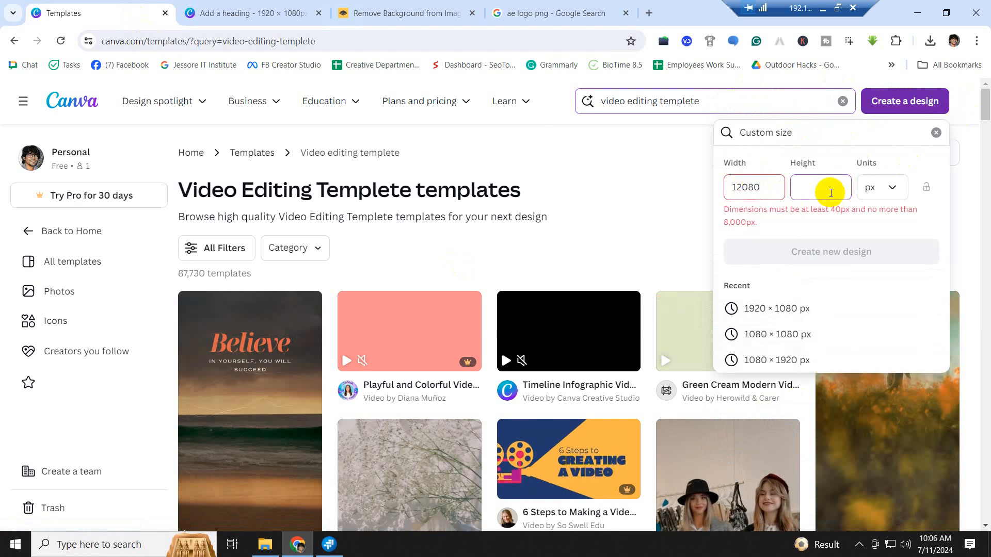
click(743, 189)
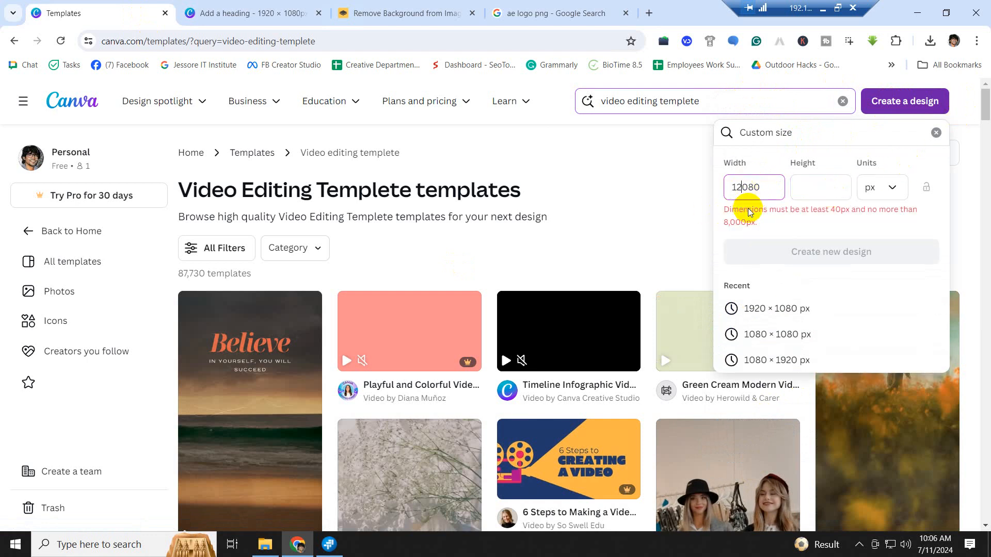
key(Delete)
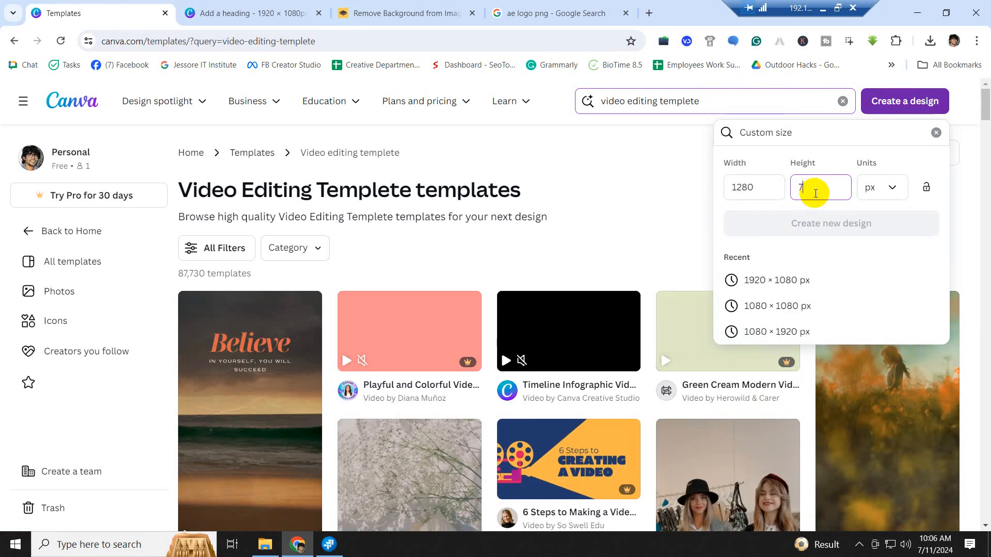
text(69)
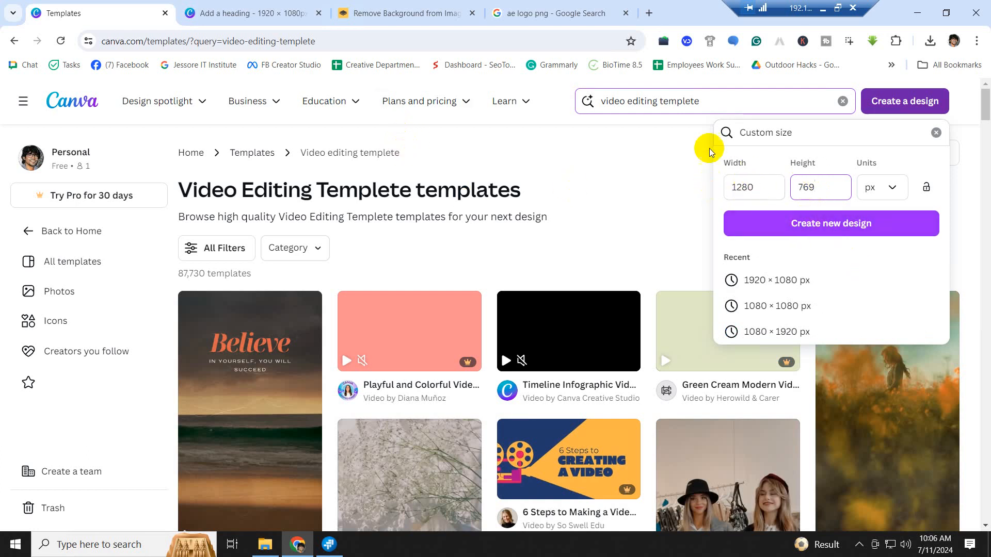
click(842, 229)
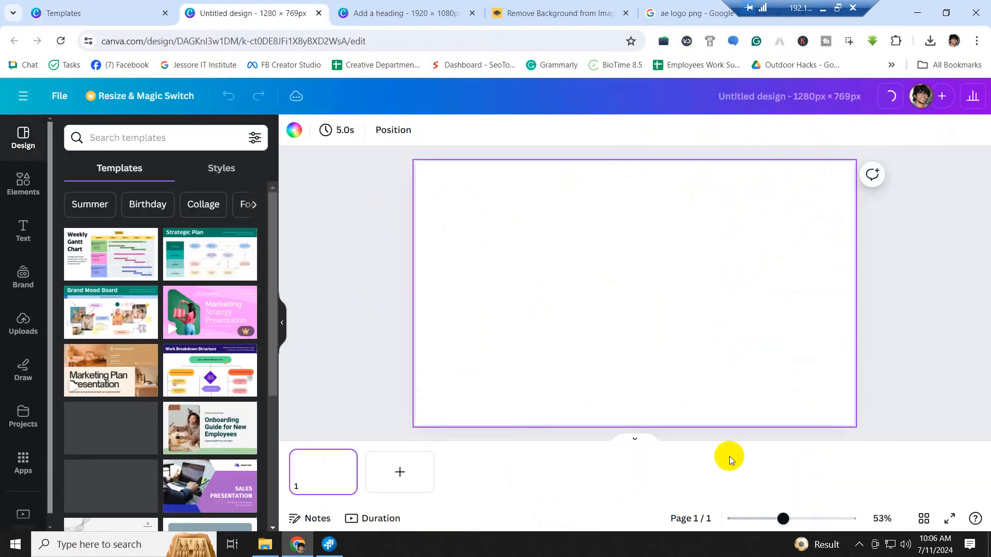
- Dismiss the download-completed notice and go back to the Templates page
click(398, 13)
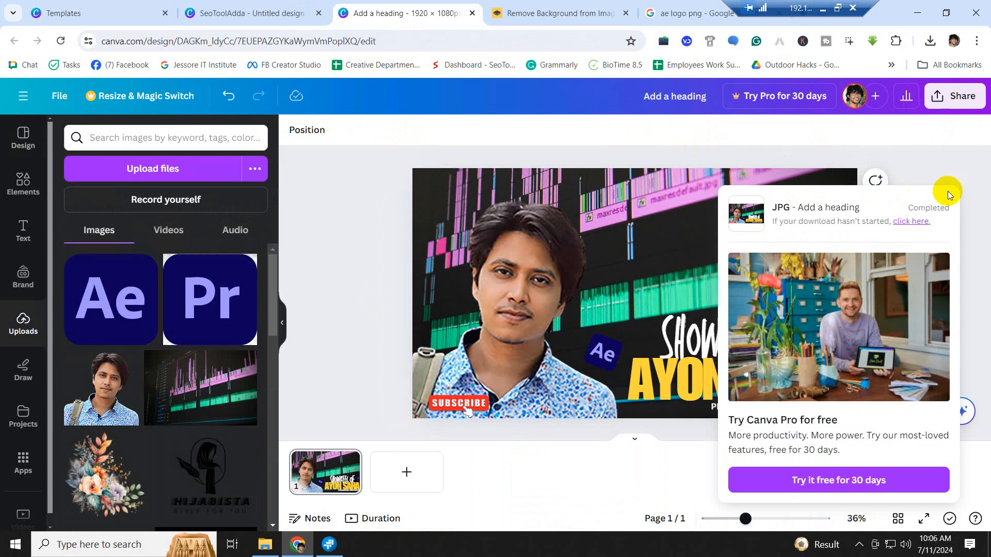
click(959, 156)
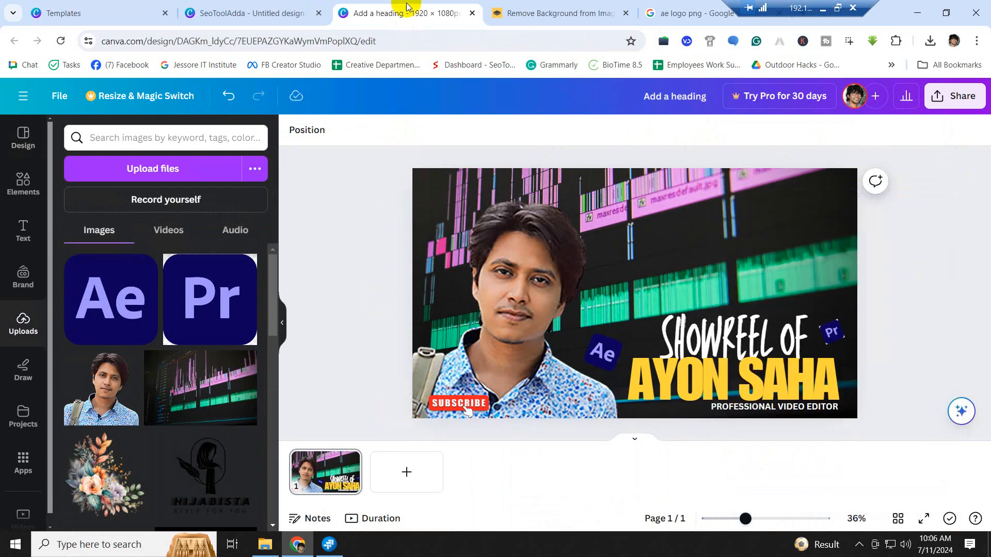
click(282, 6)
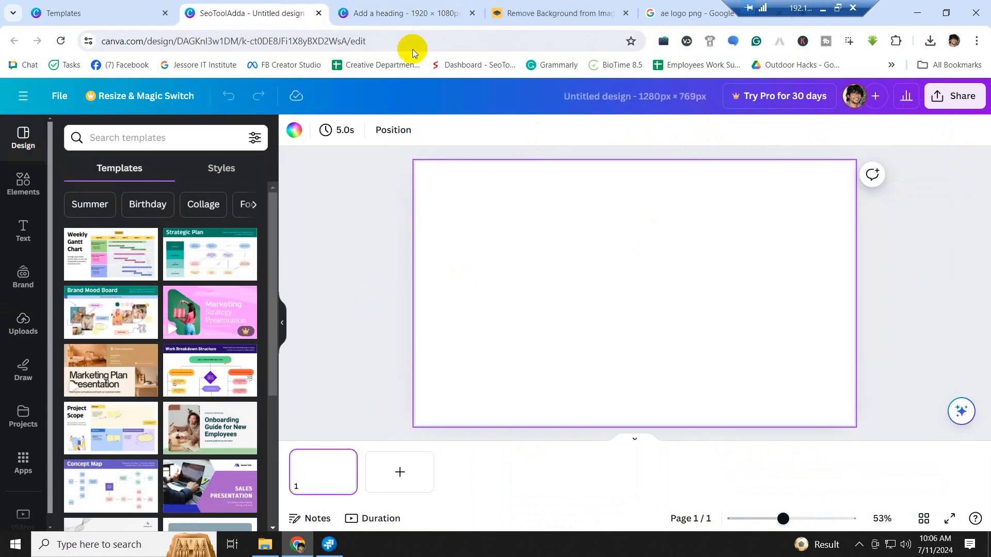
click(135, 14)
- Create a square 1280 × 1280 px custom design
click(762, 189)
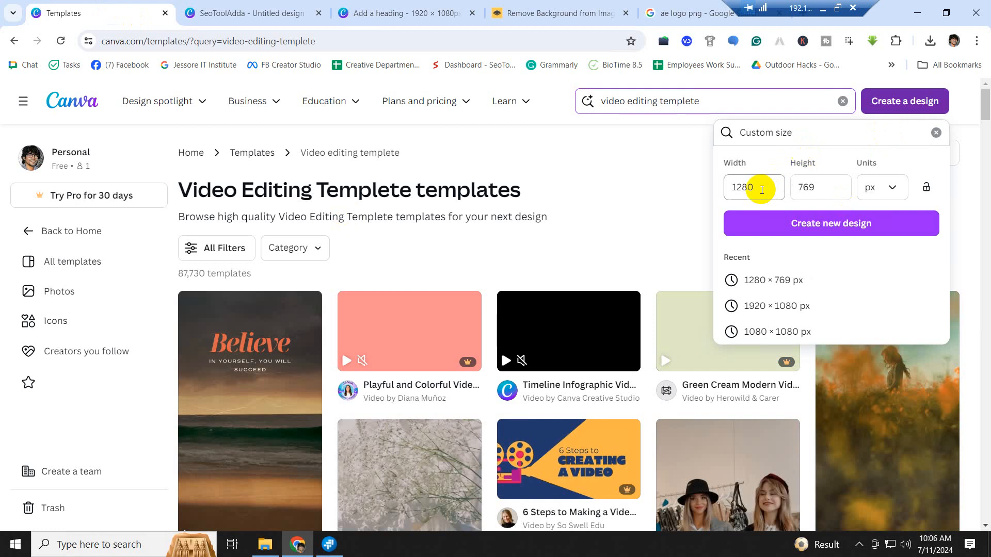
drag(761, 188, 732, 185)
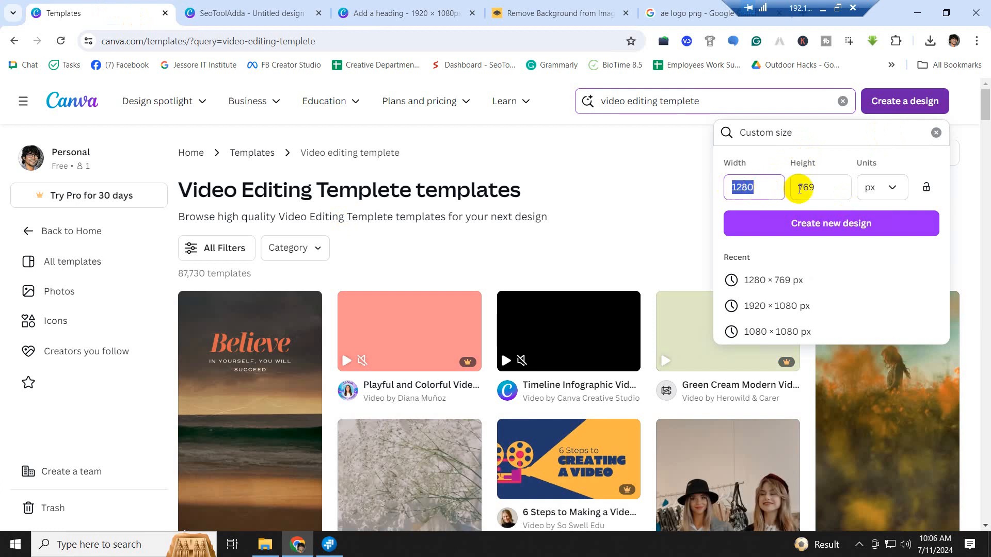
click(818, 187)
drag(818, 188, 784, 187)
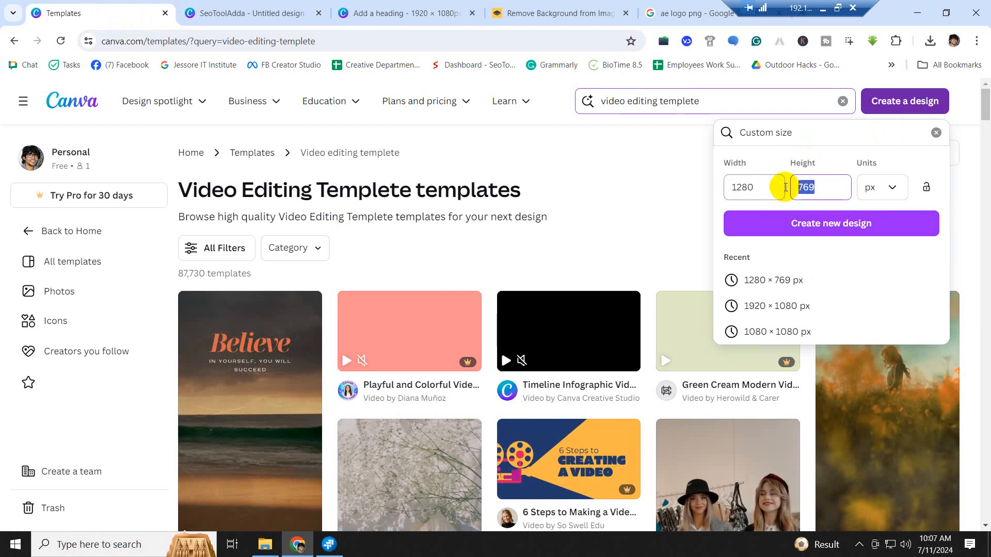
text(12)
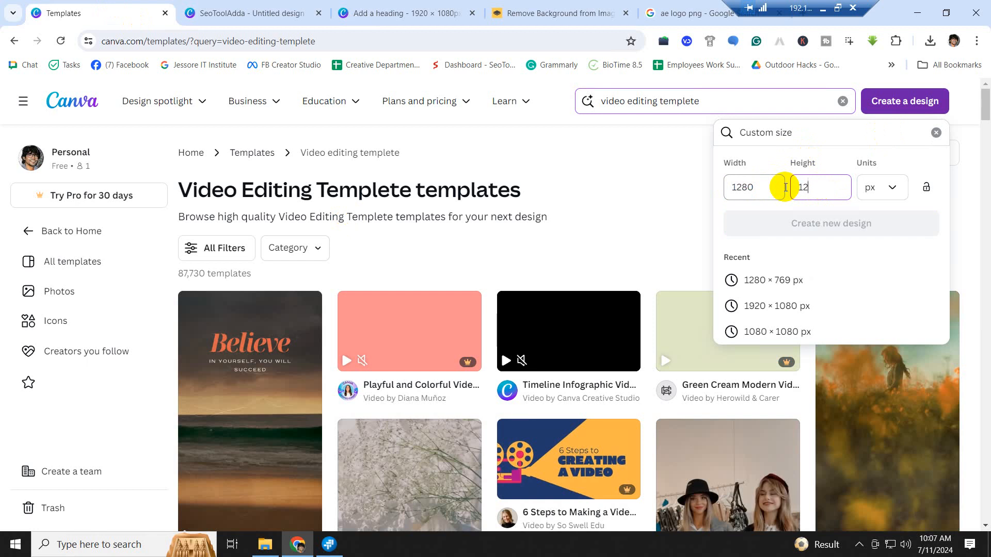
text(80)
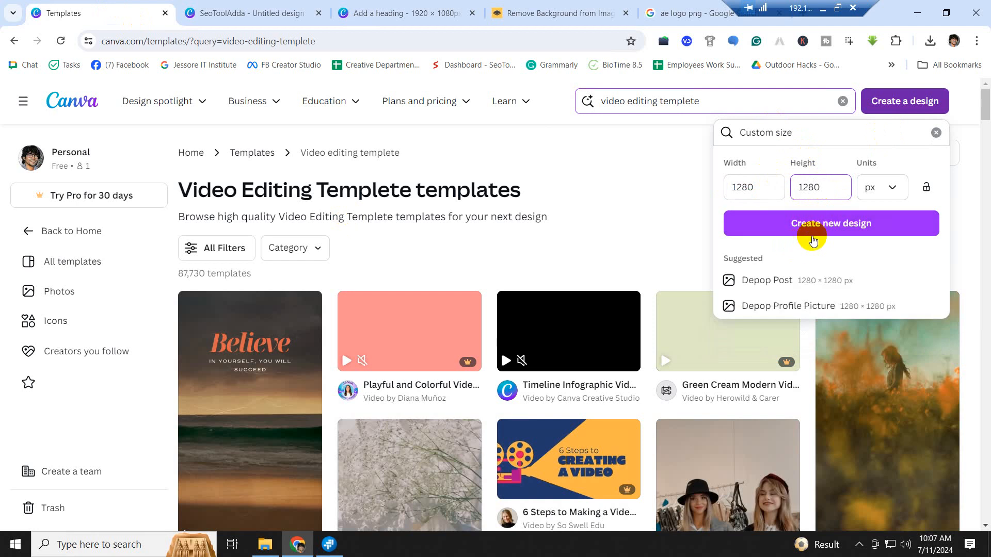
click(815, 224)
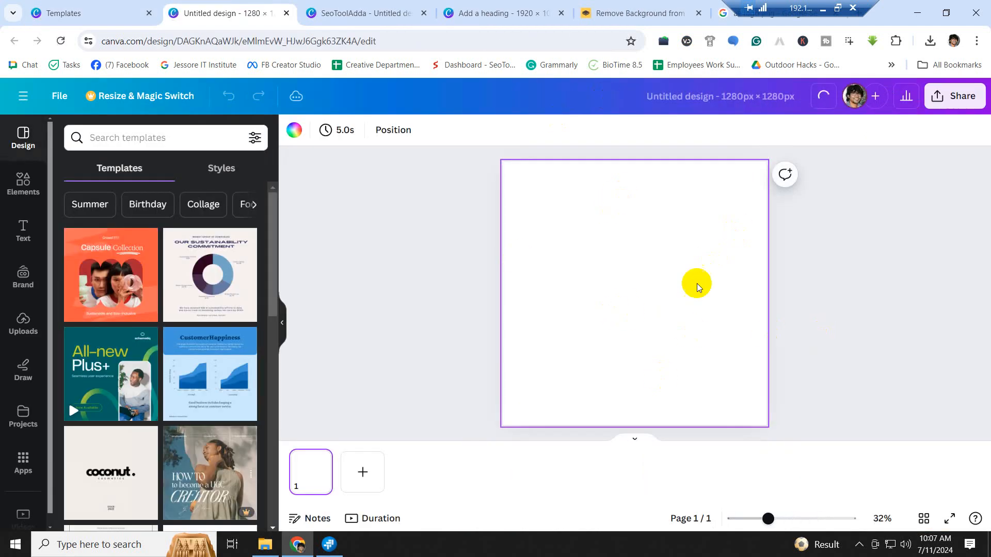
- Create a 1280 × 1080 px custom design from the Templates page
click(88, 15)
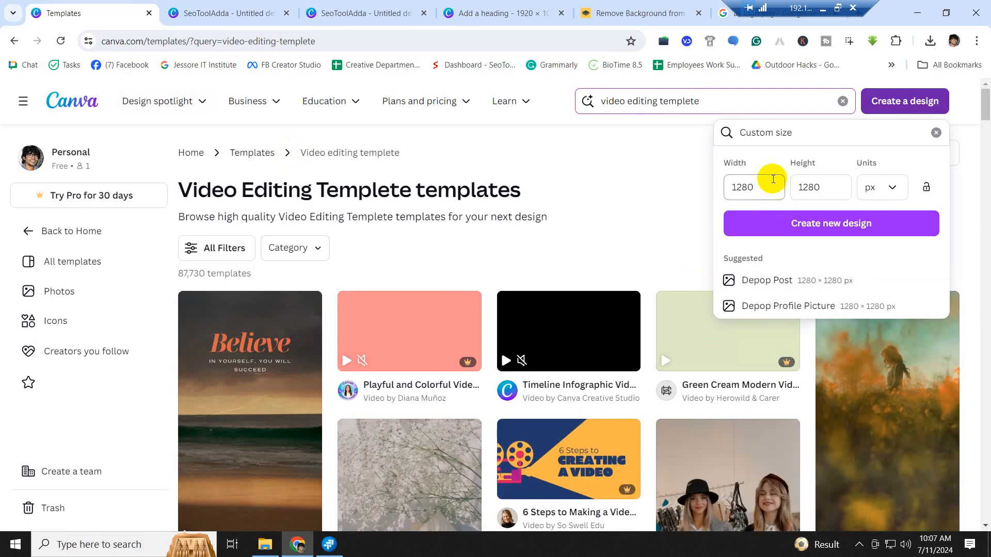
drag(826, 189, 809, 190)
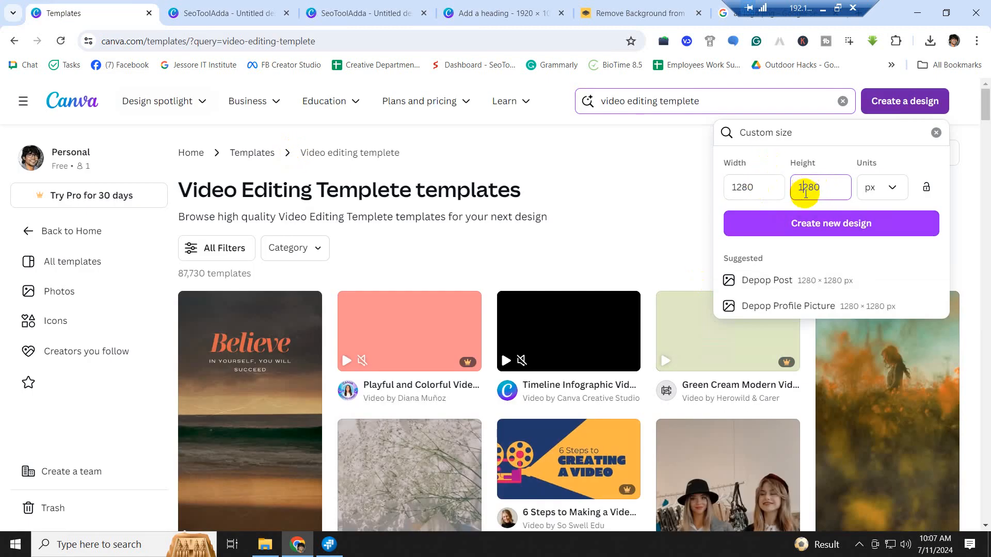
key(BackSpace)
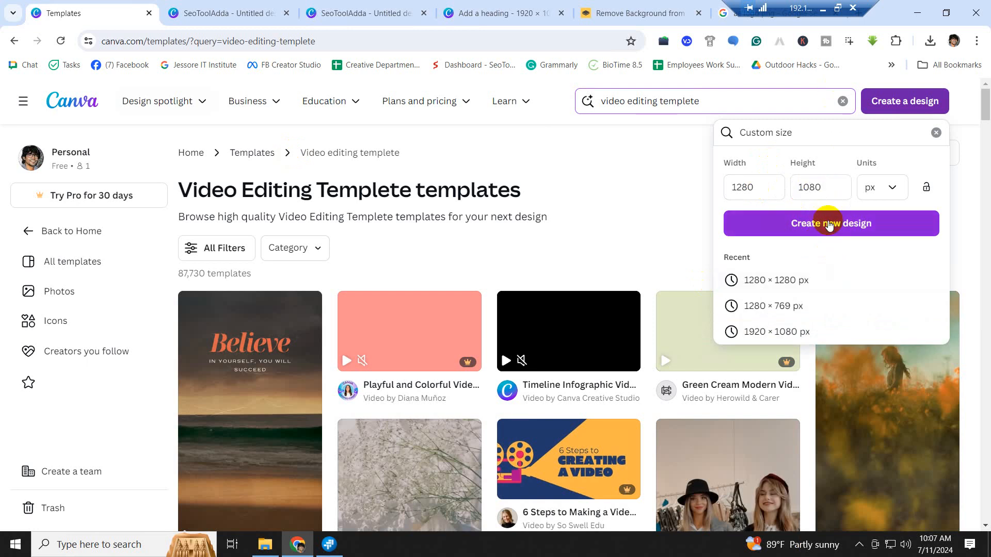
click(821, 223)
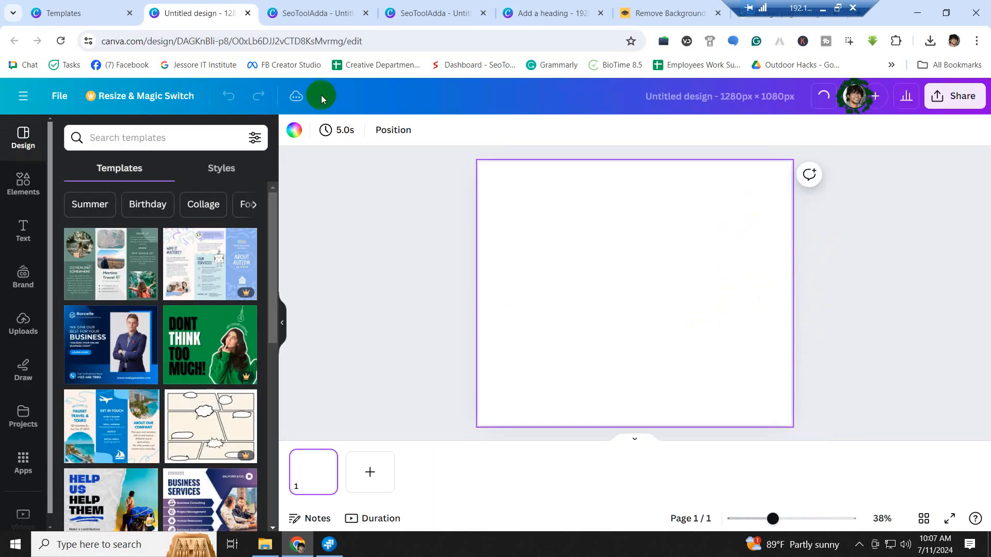
- Compare the open 1280 × 1280, 1280 × 1080 and showreel design tabs, ending on 1280 × 1080
click(339, 13)
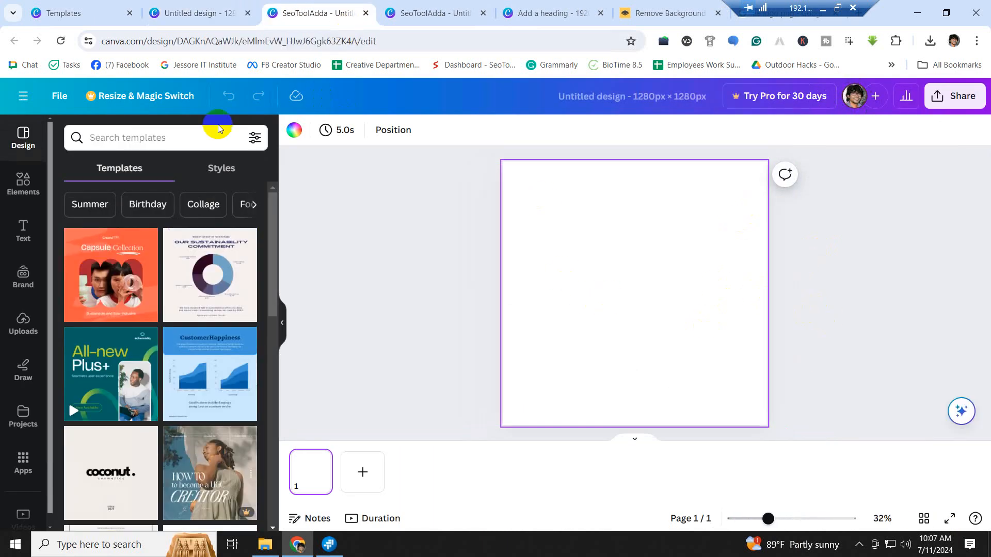
click(192, 14)
click(317, 18)
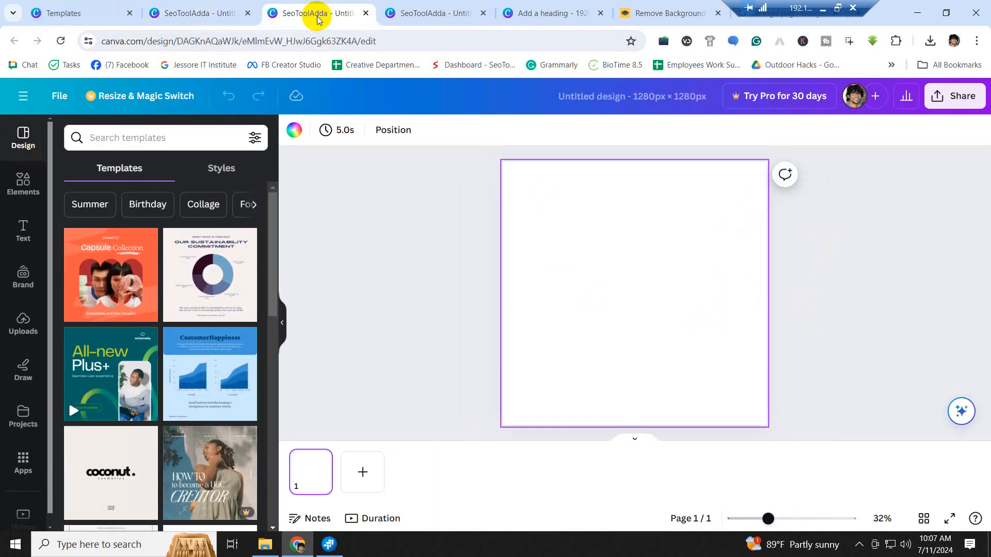
click(439, 14)
click(578, 13)
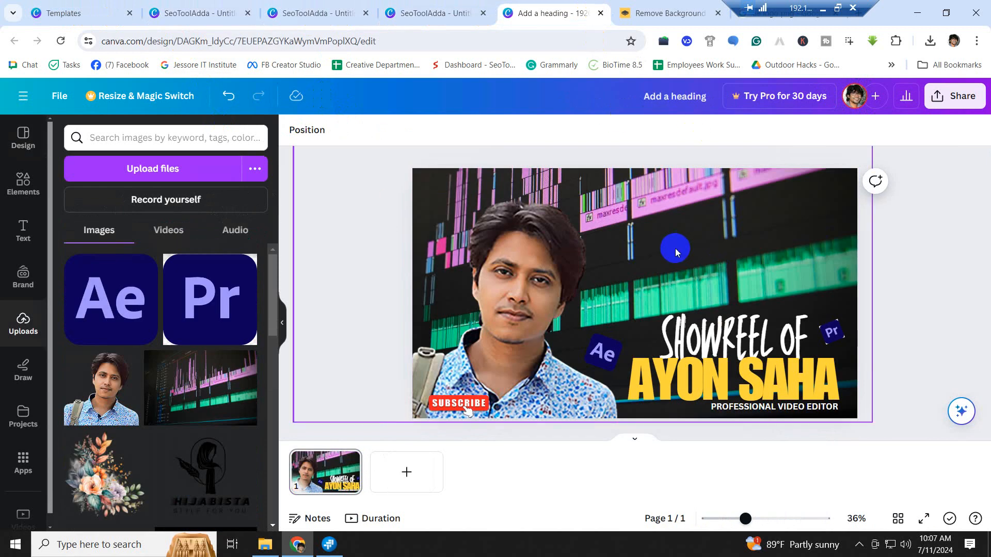
click(200, 14)
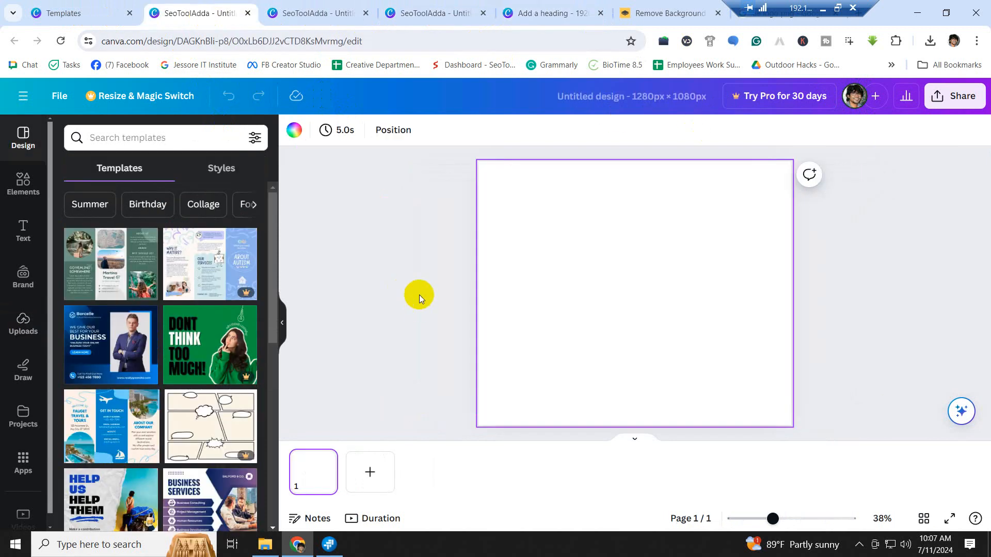
- Create a portrait 1080 × 1920 px custom design from the Templates page
click(77, 13)
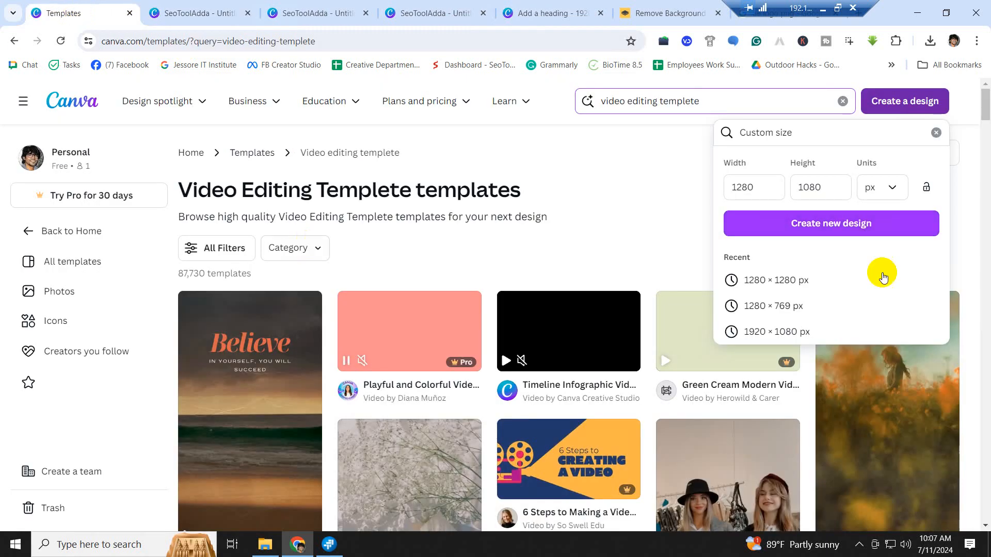
drag(763, 187, 725, 184)
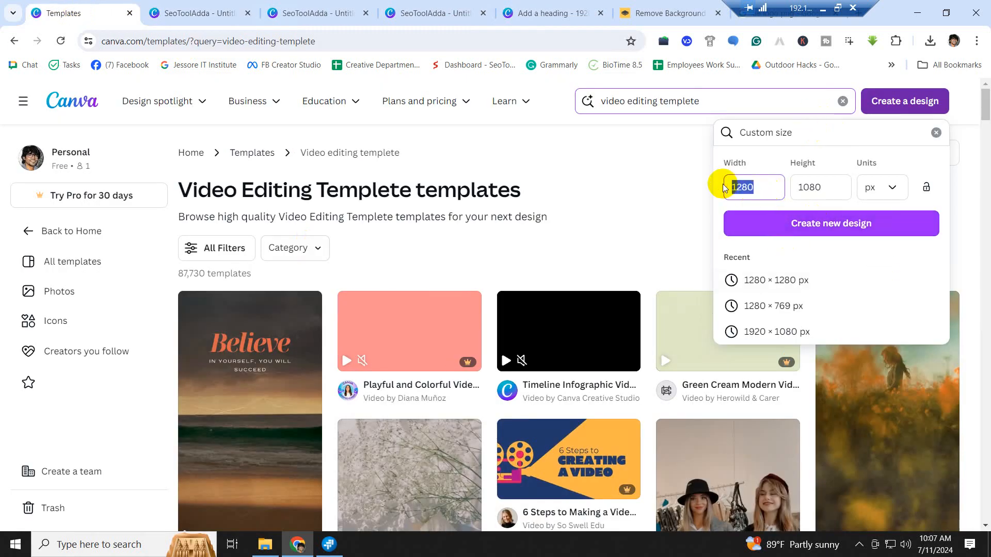
text(1080)
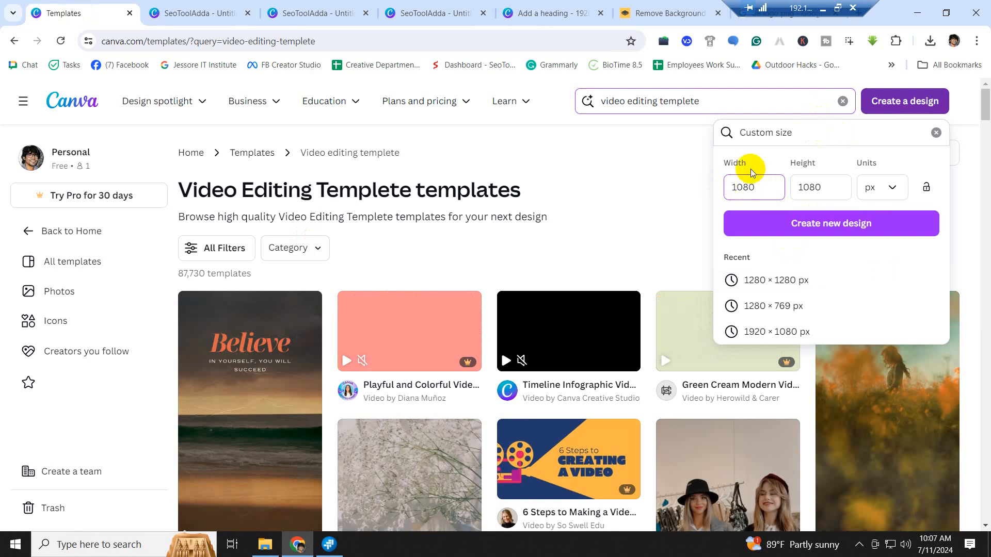
drag(828, 188, 776, 190)
text(1)
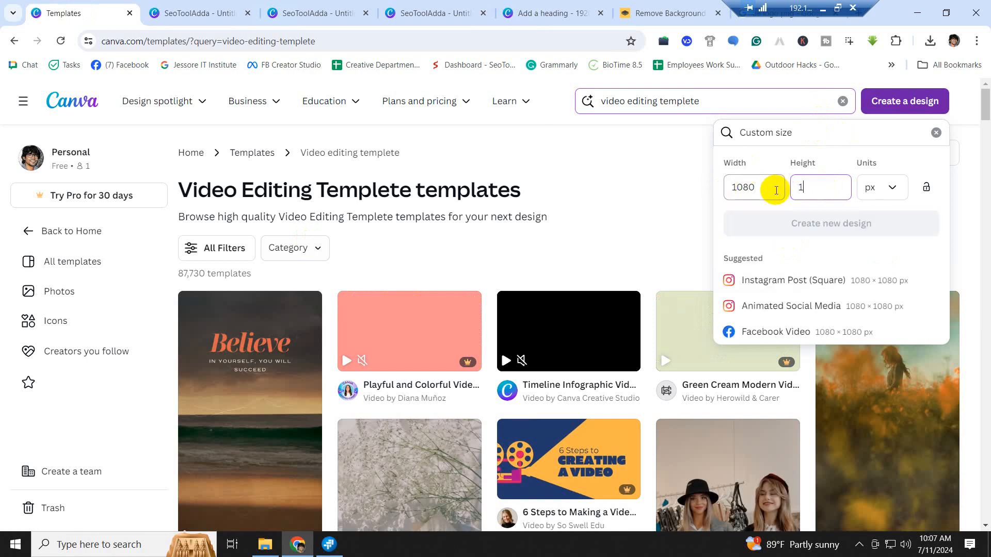
text(920)
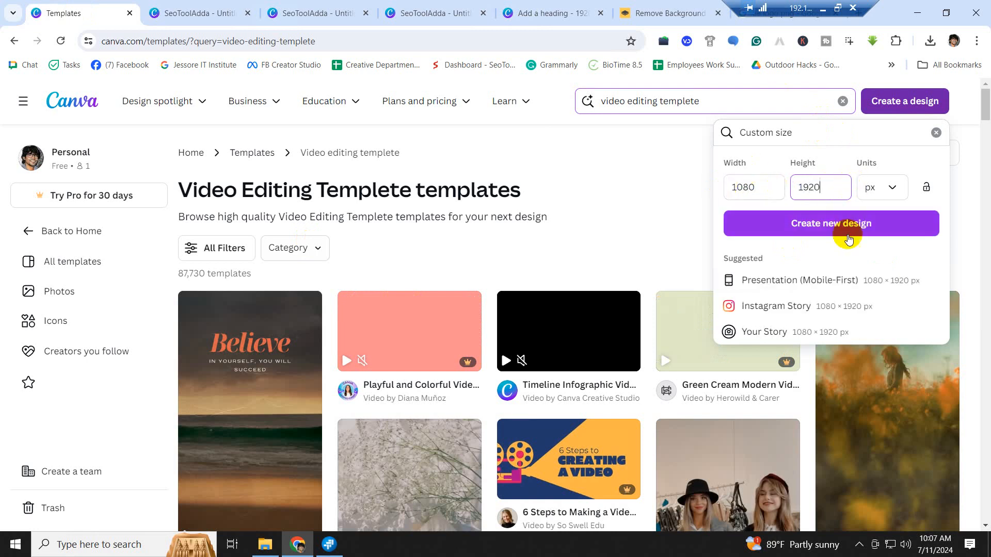
click(831, 225)
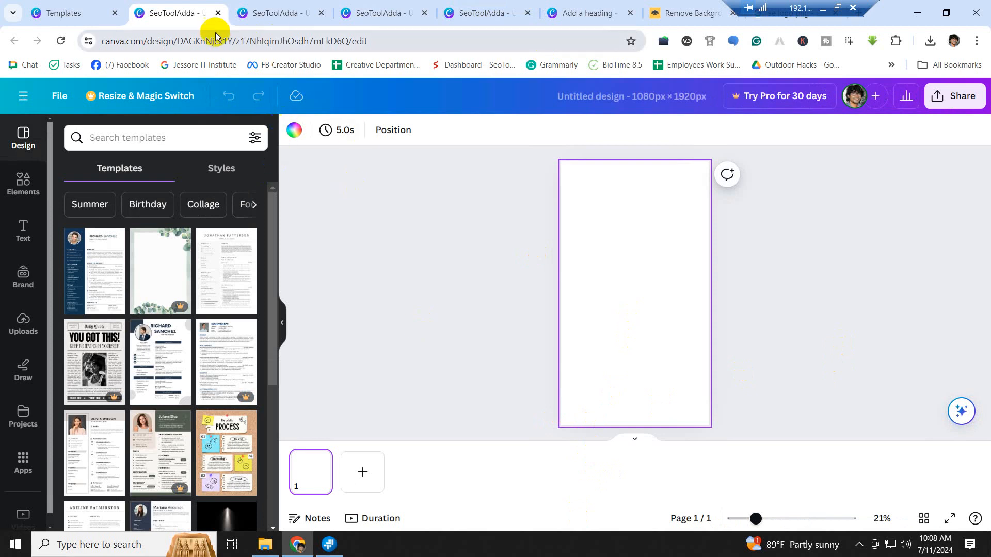
- Close the leftover blank design tabs, including the 1280 × 1280 and 1280 × 769 ones
click(217, 13)
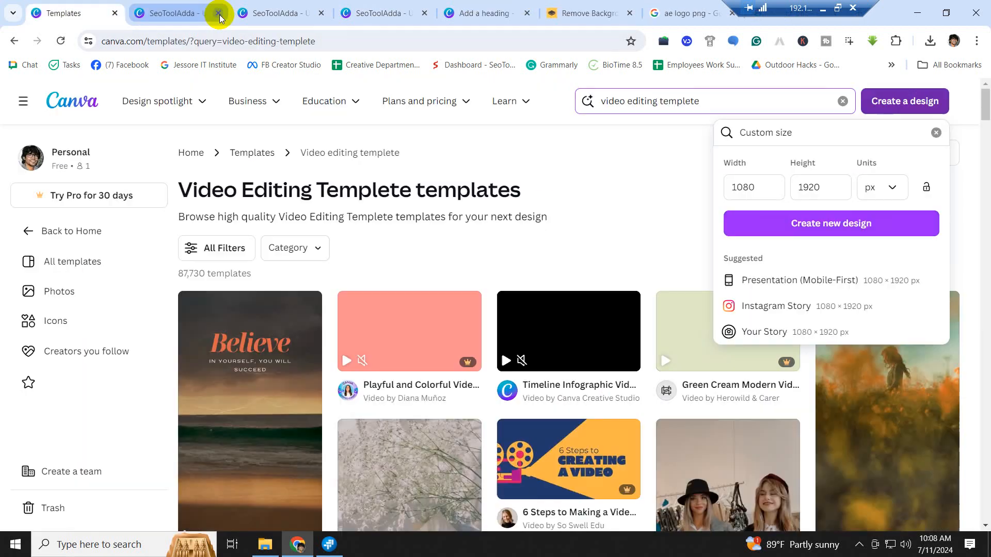
click(204, 17)
click(217, 13)
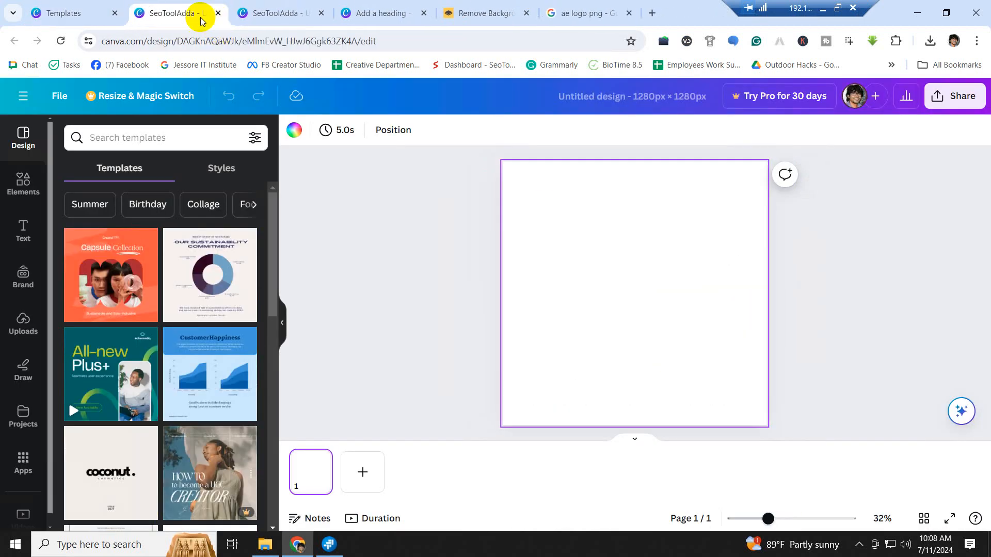
click(217, 13)
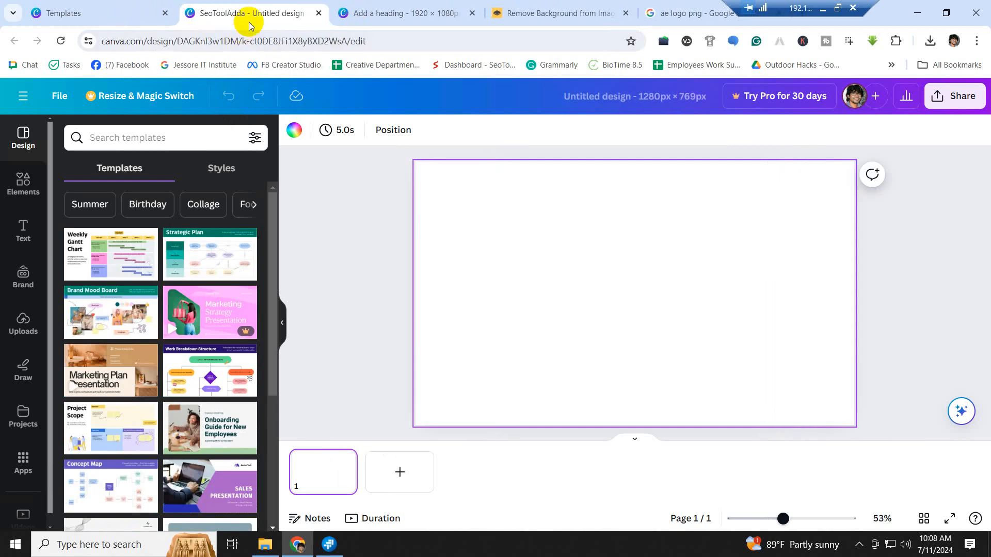
click(318, 13)
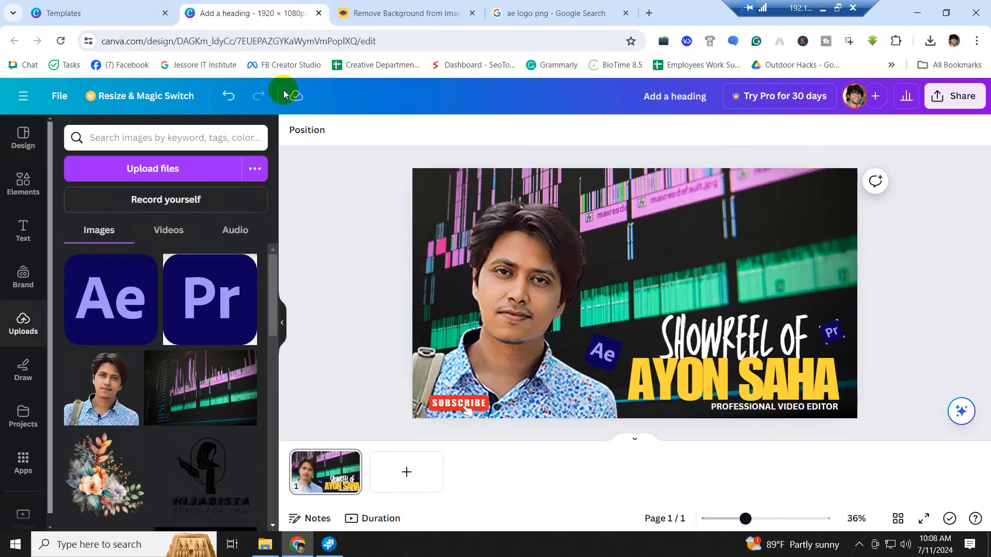
- Return to the Video Editing Template results and dismiss the custom size panel
click(556, 14)
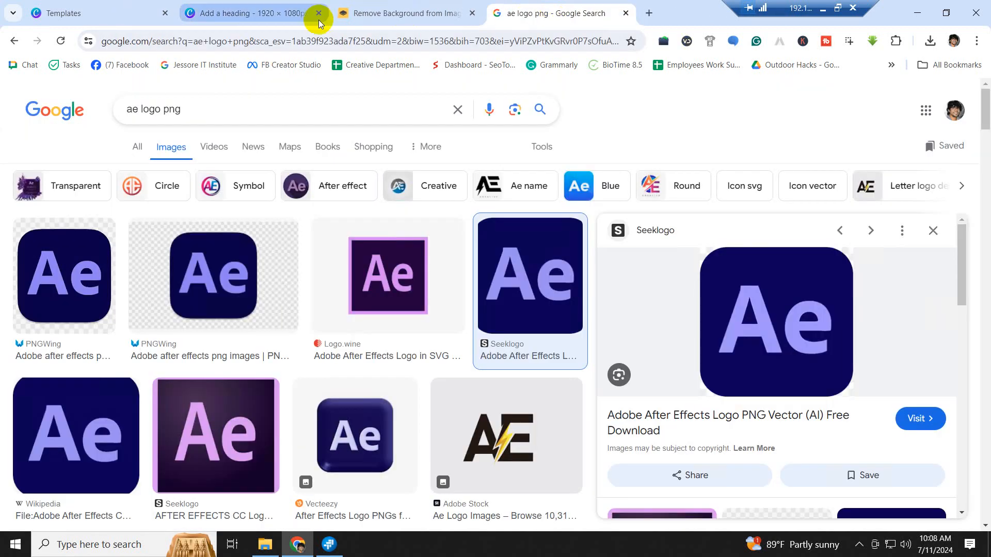
click(301, 16)
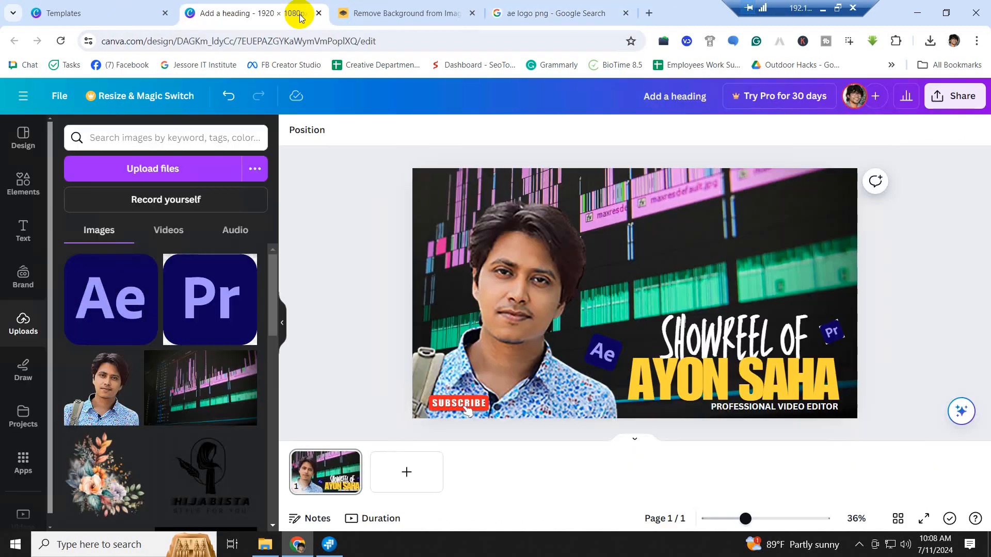
click(109, 11)
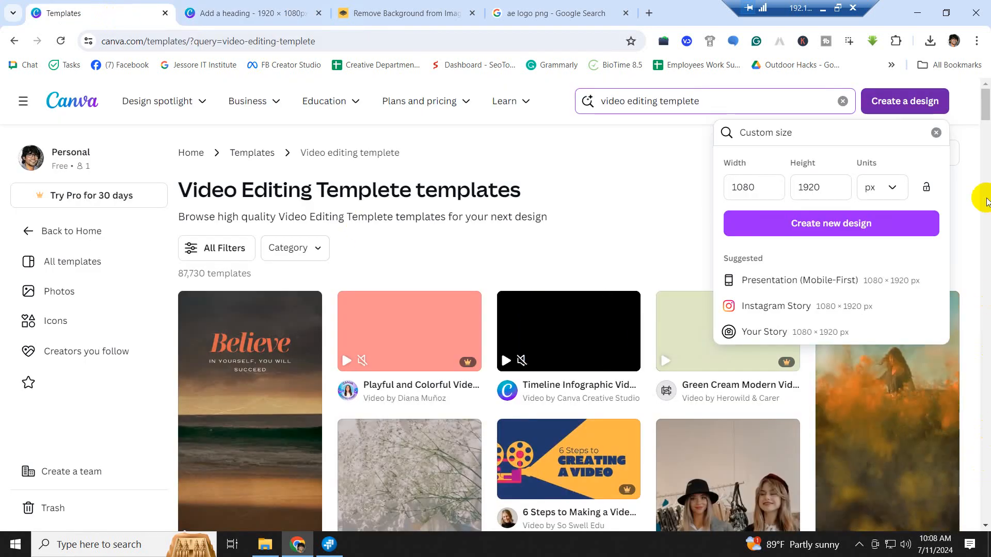
click(650, 178)
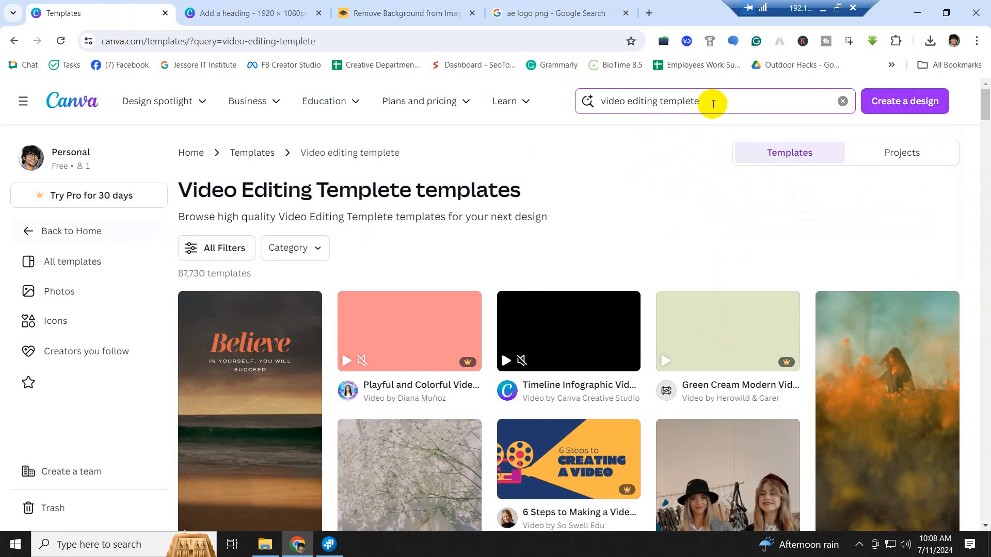
- Search Canva templates for 'video editing logo'
click(714, 101)
drag(659, 101, 592, 100)
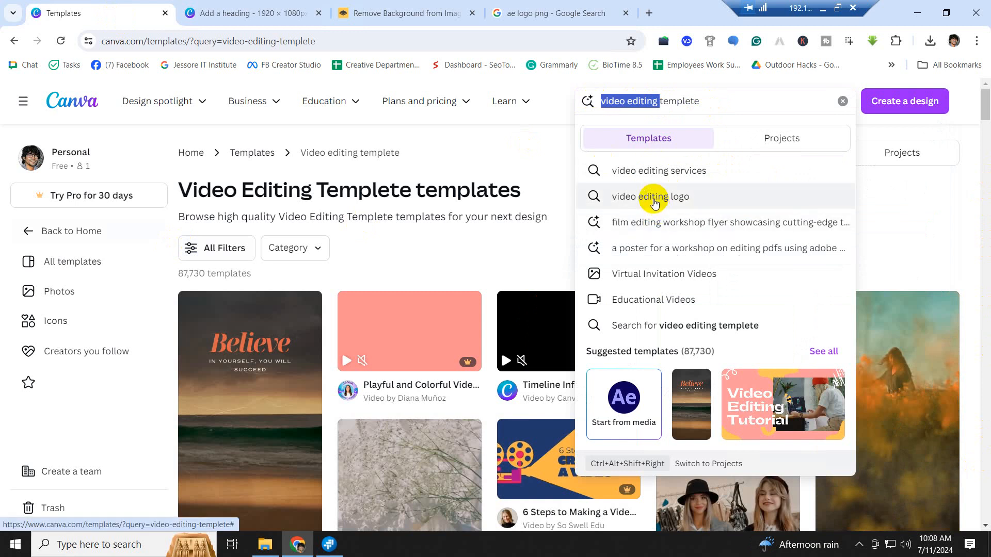
text(lo)
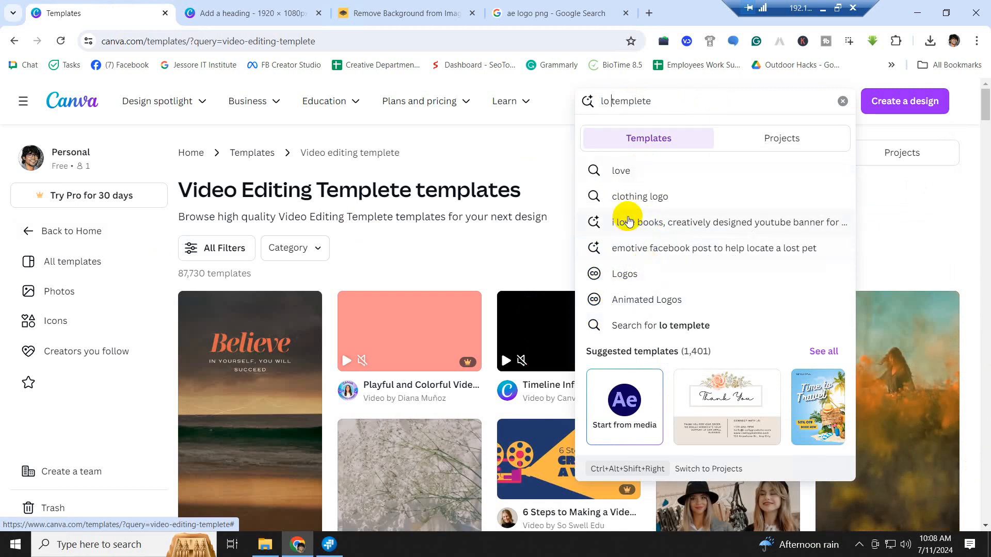
double_click(603, 101)
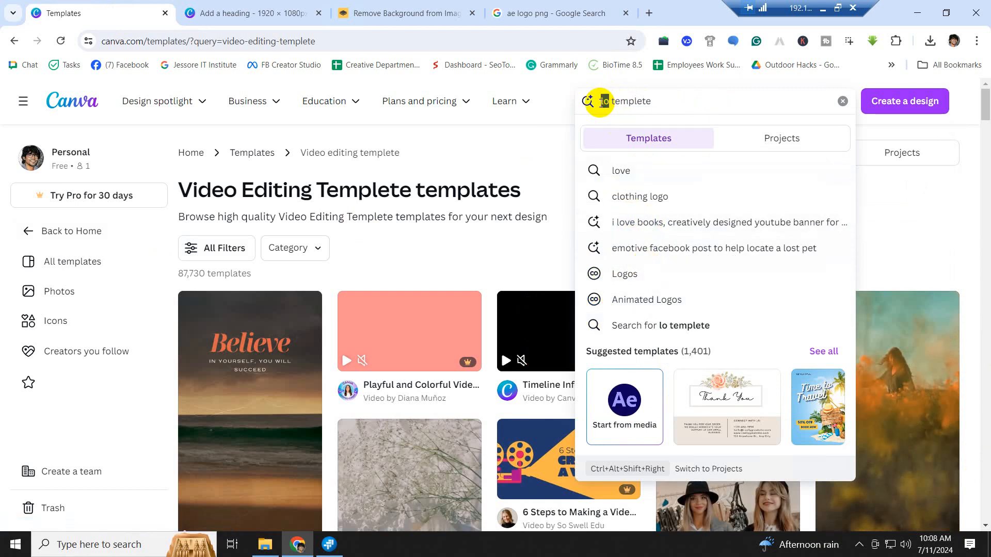
text(vide)
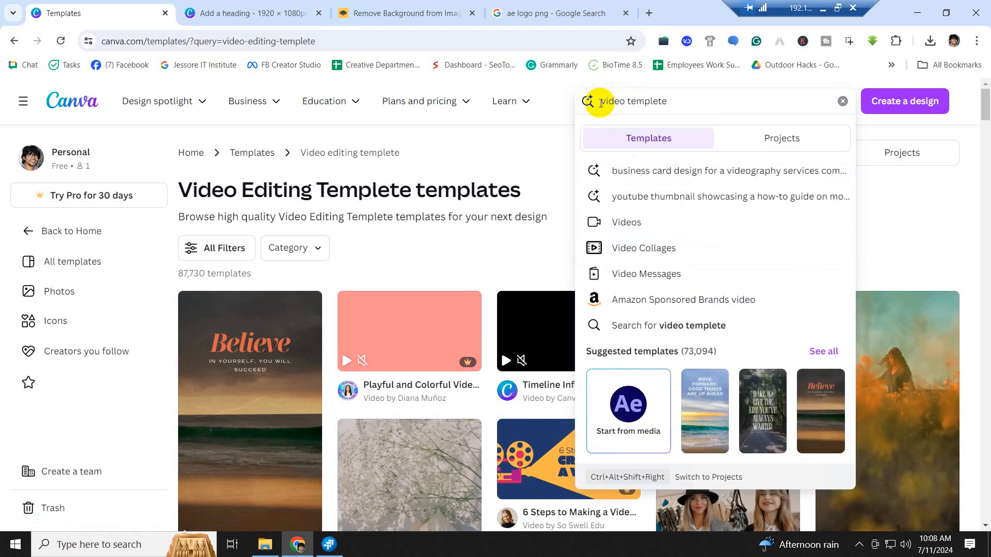
text(oe)
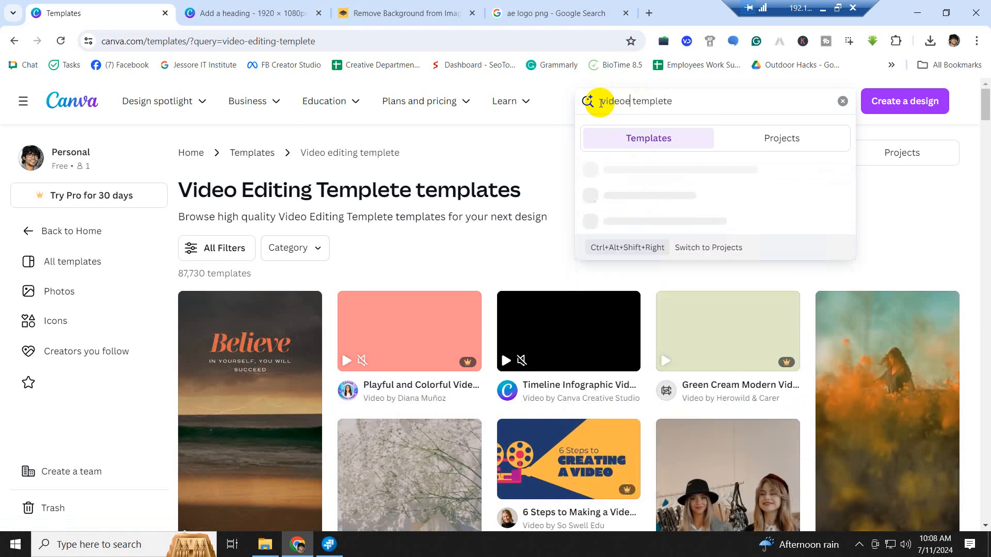
key(BackSpace)
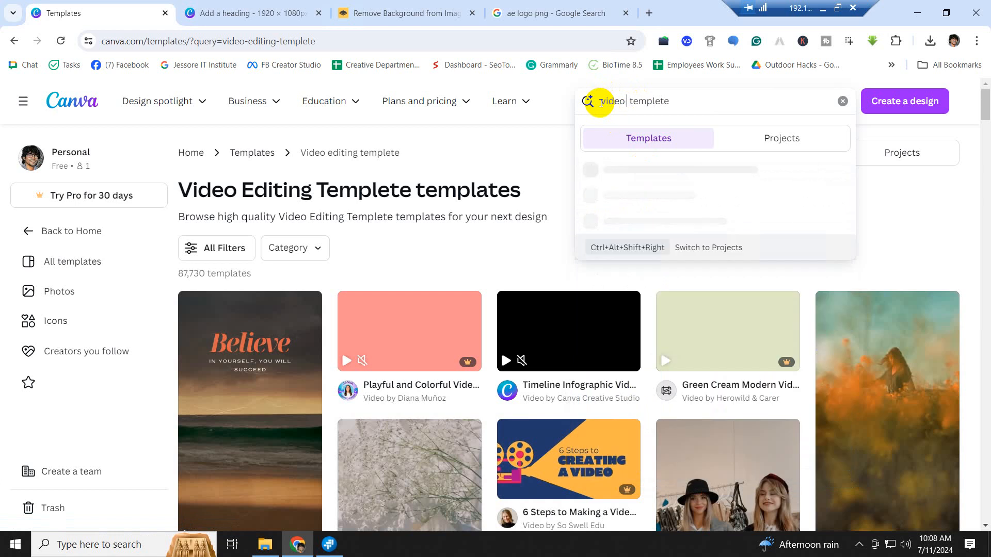
text(edit)
text(in)
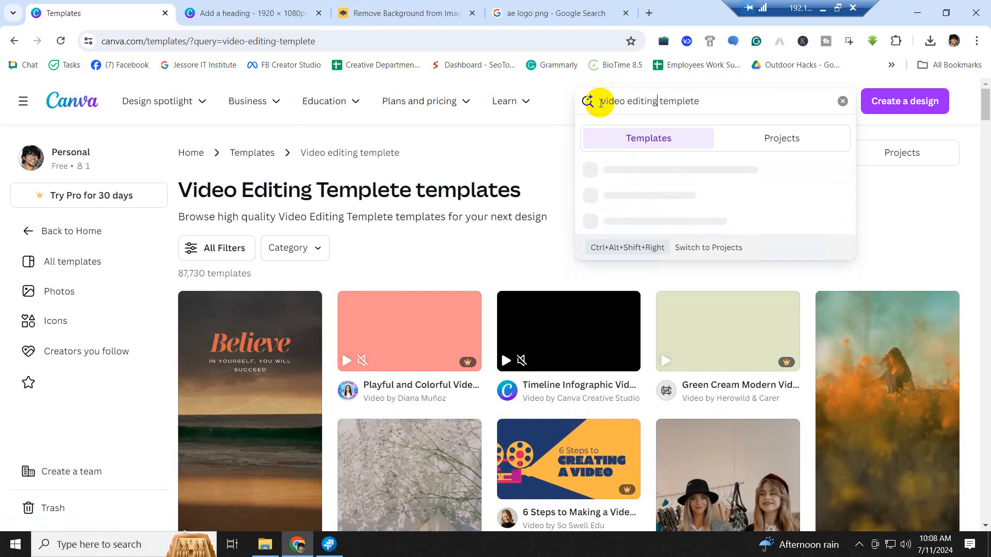
text(g)
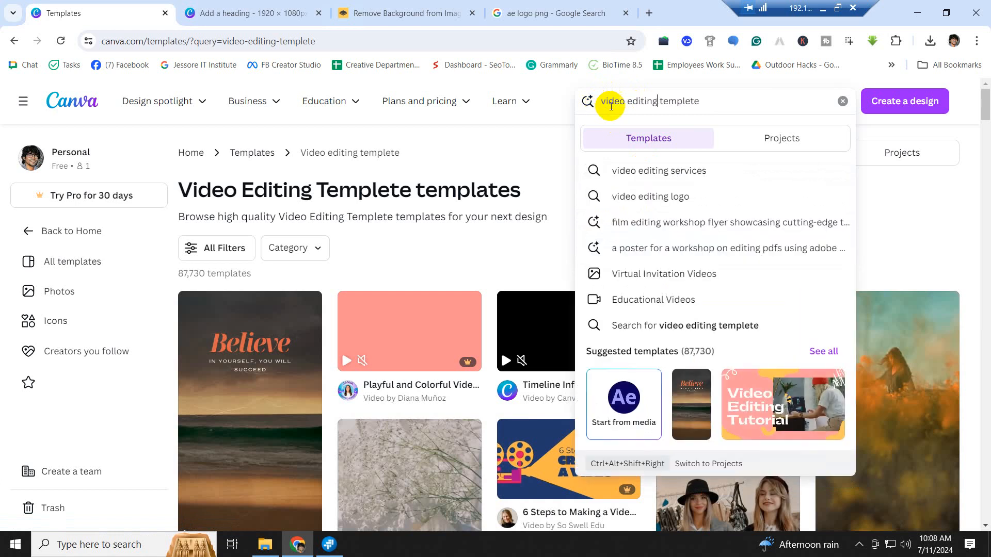
click(647, 199)
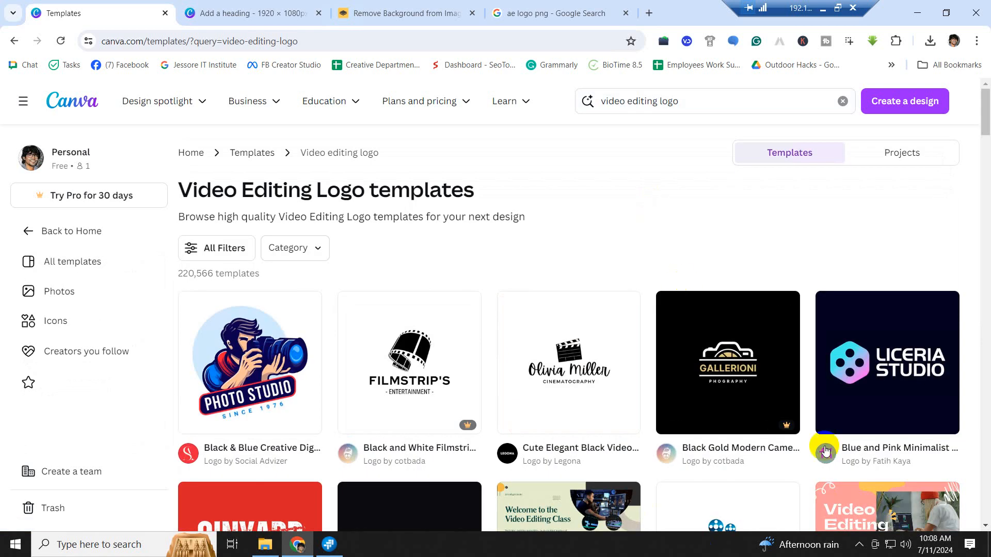
- Open the Shoot Moment Black Video Studio Brand Logo template preview from the results
scroll(825, 451, down, 8)
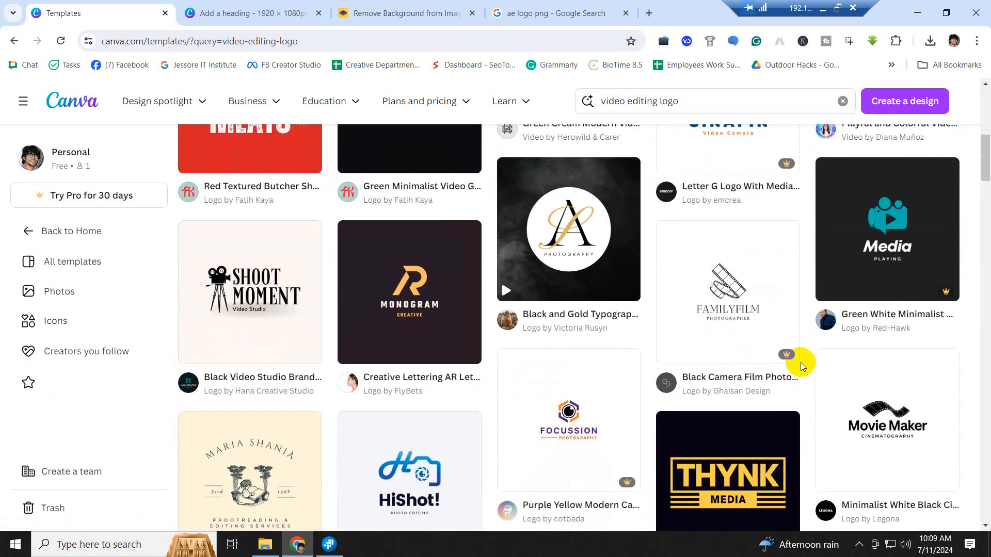
scroll(801, 362, up, 6)
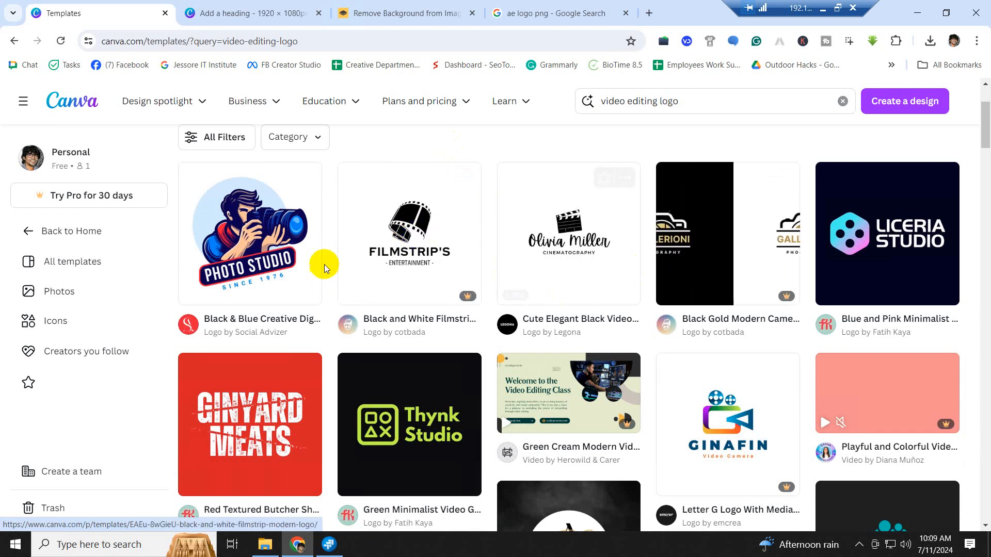
scroll(879, 307, down, 3)
scroll(878, 308, down, 8)
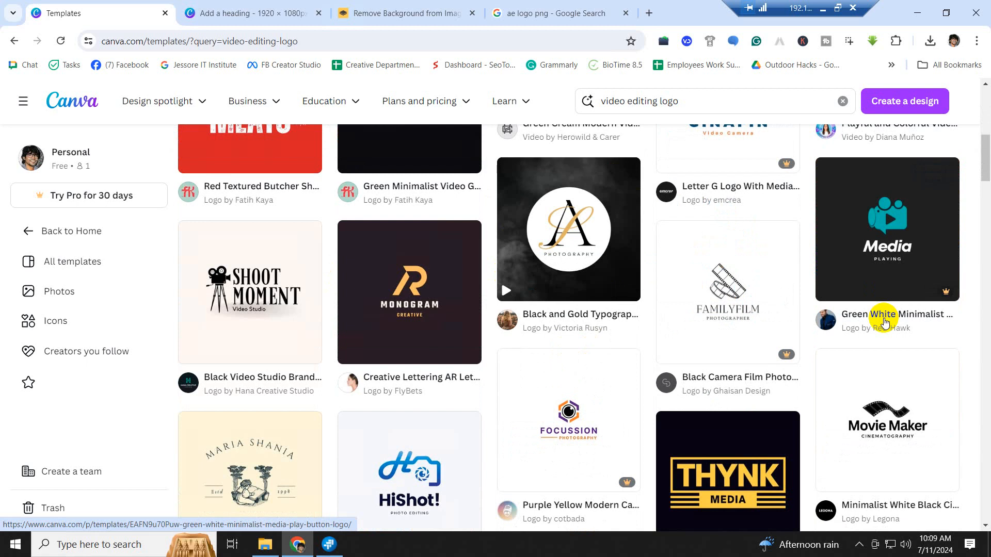
scroll(886, 324, up, 5)
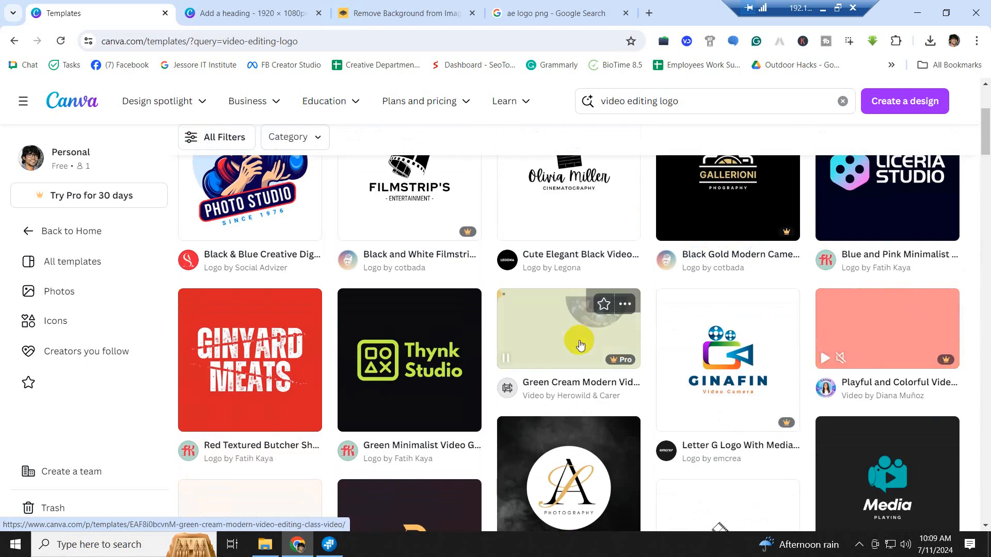
scroll(588, 346, down, 5)
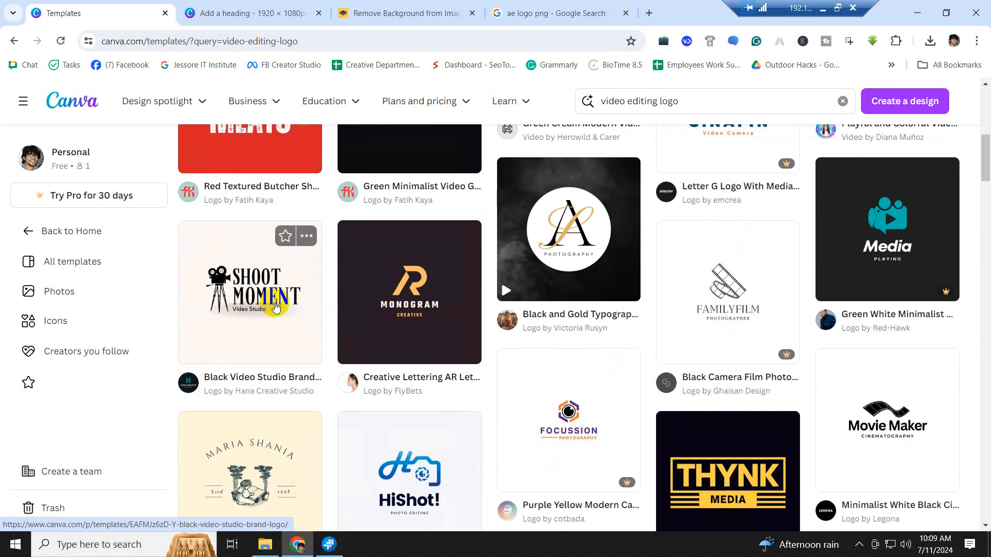
click(234, 316)
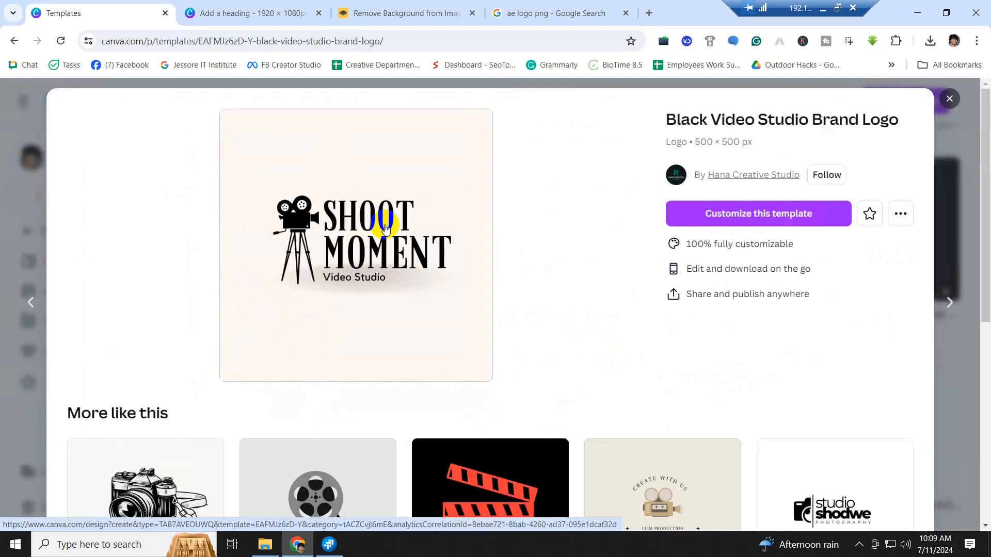
- Customize the logo template as a new design and inspect its MOMENT text and camera graphic
click(784, 221)
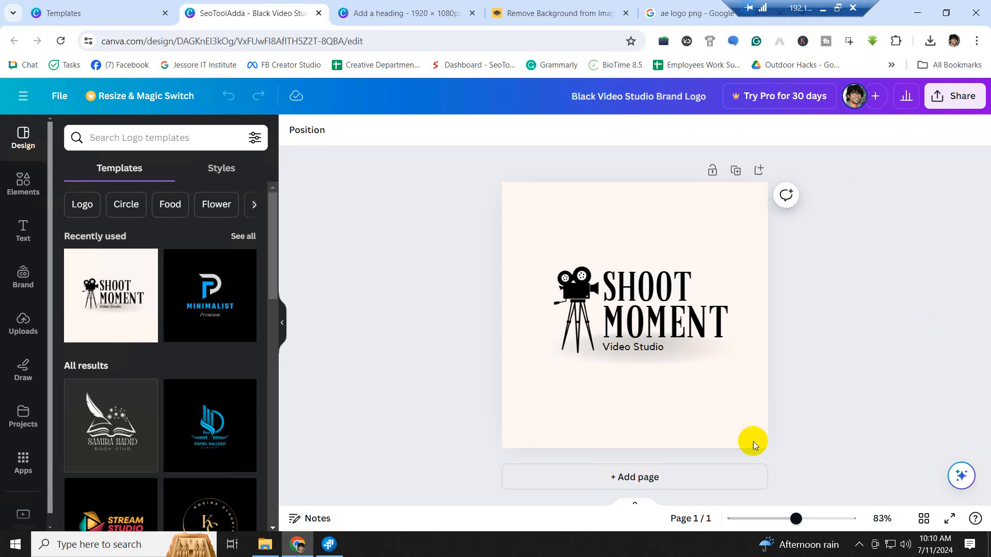
click(666, 332)
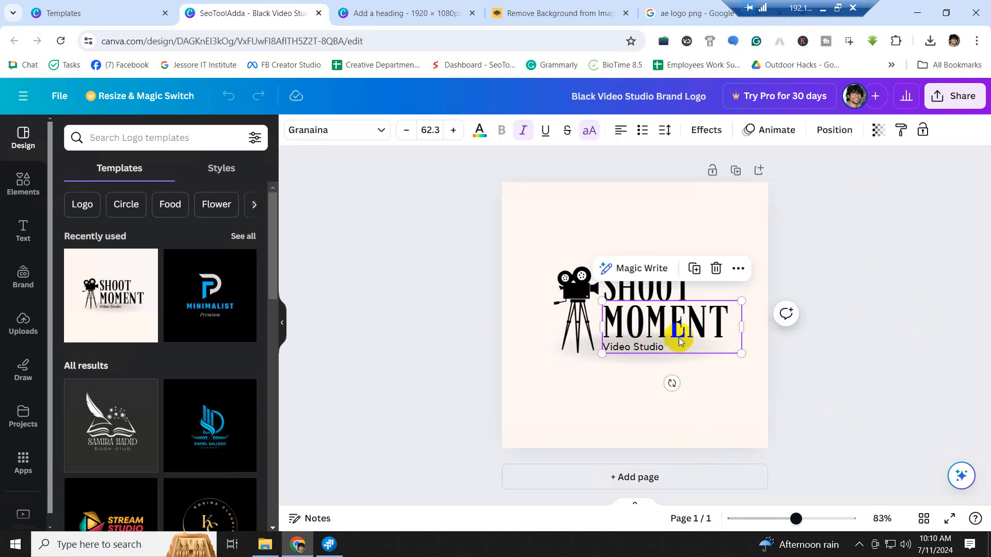
click(887, 344)
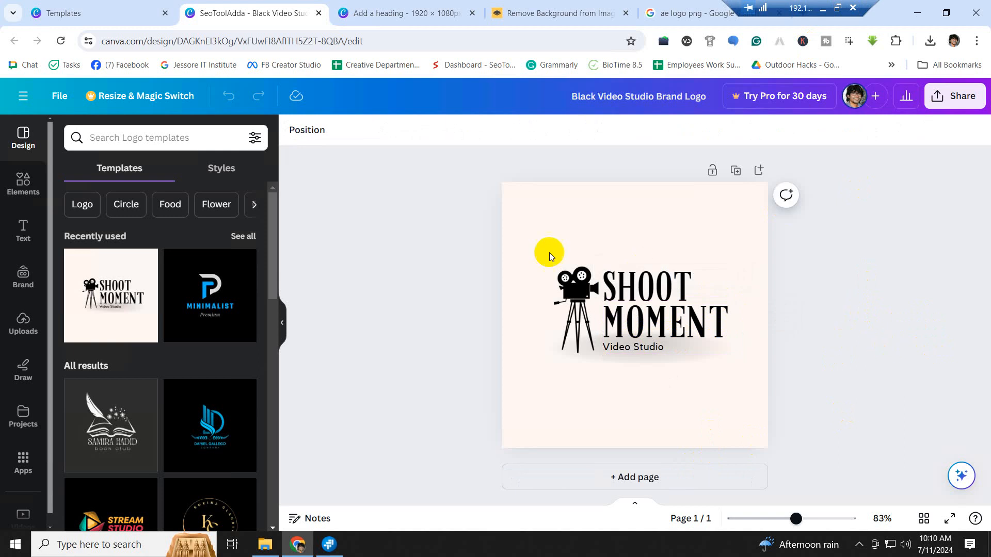
click(575, 310)
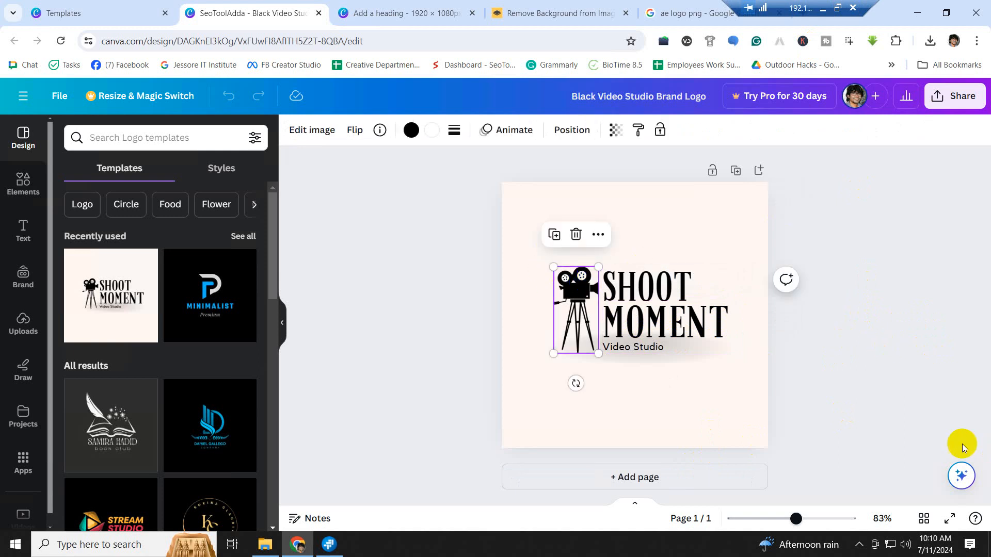
click(836, 424)
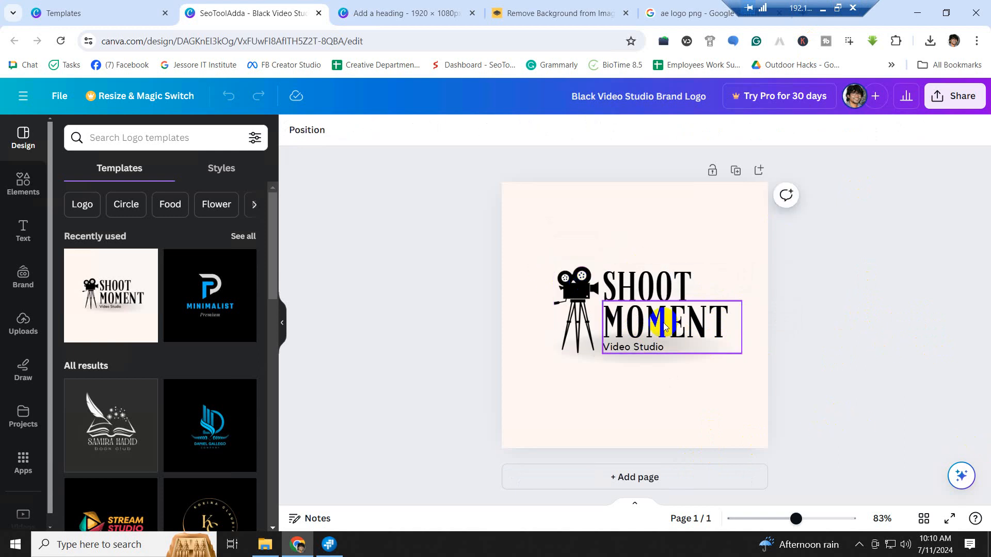
double_click(661, 292)
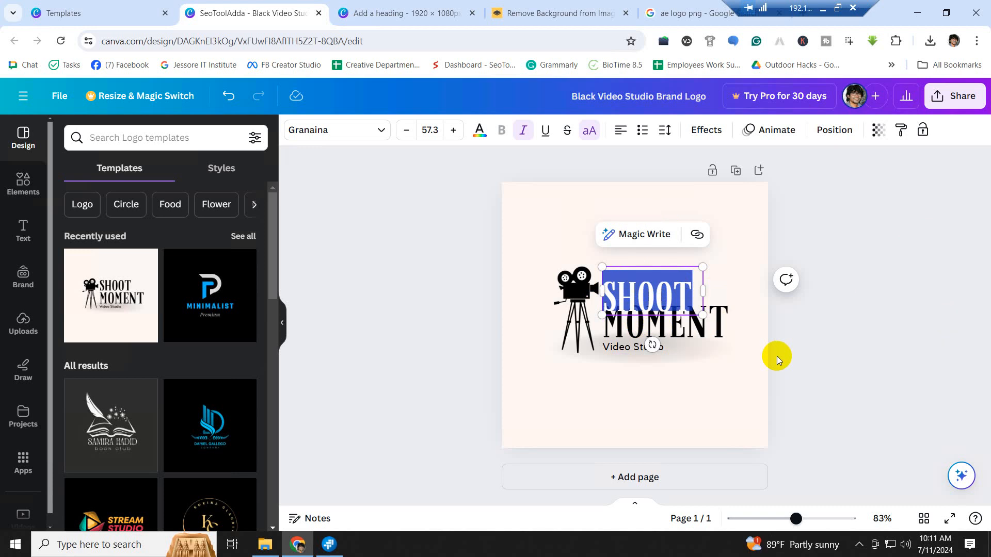
click(744, 381)
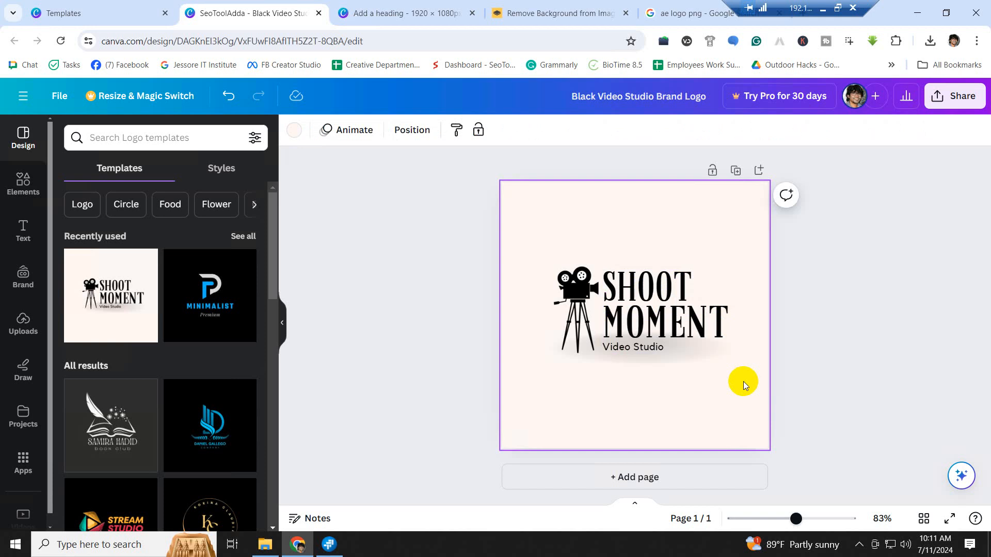
click(648, 284)
click(648, 284)
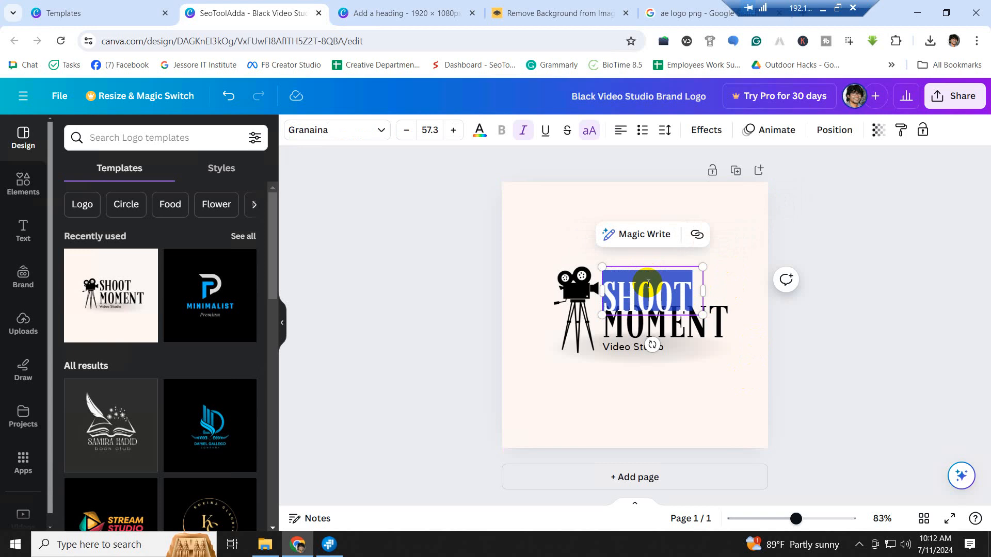
click(669, 377)
click(655, 275)
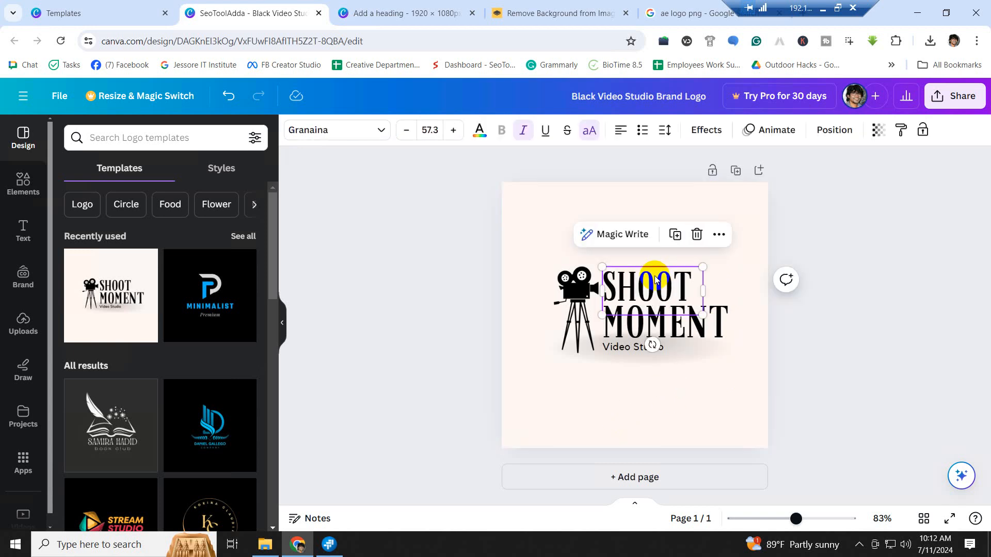
- Close the video studio logo design and preview, then search templates for 'news logo'
click(318, 13)
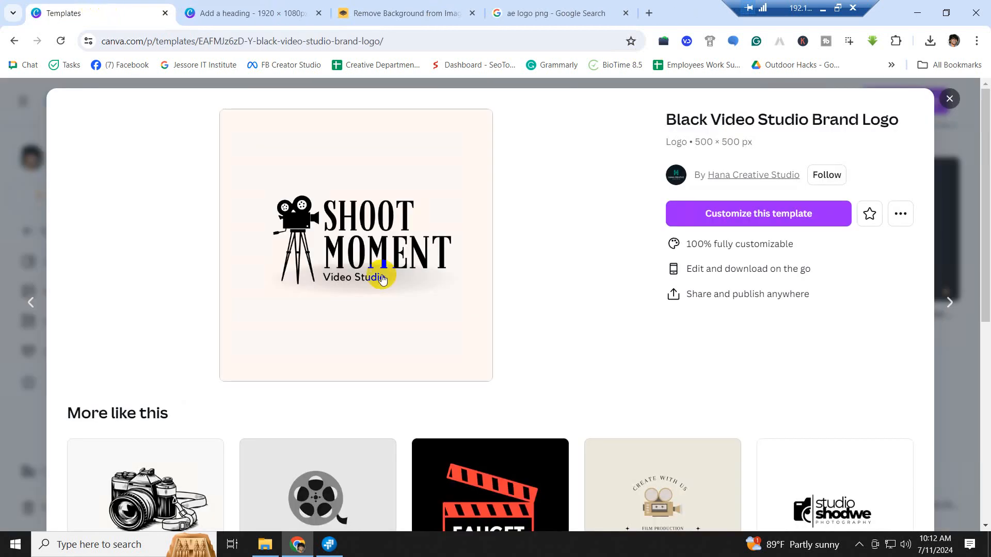
click(949, 99)
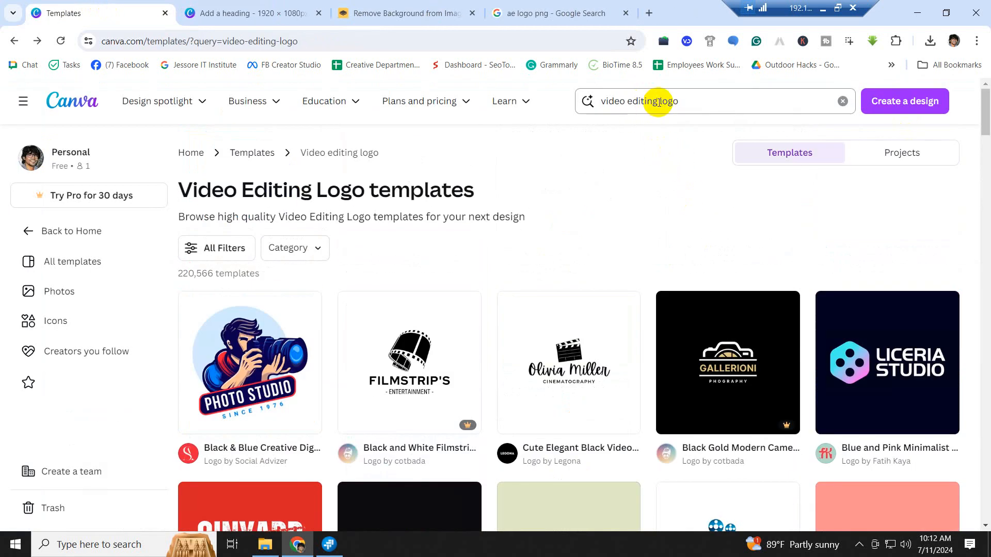
drag(658, 101, 587, 101)
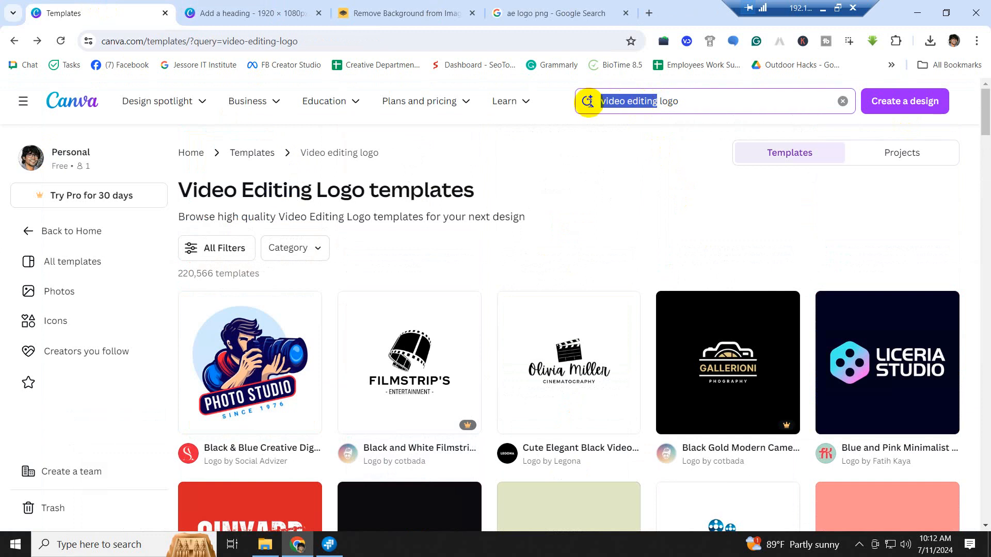
key(BackSpace)
text(news)
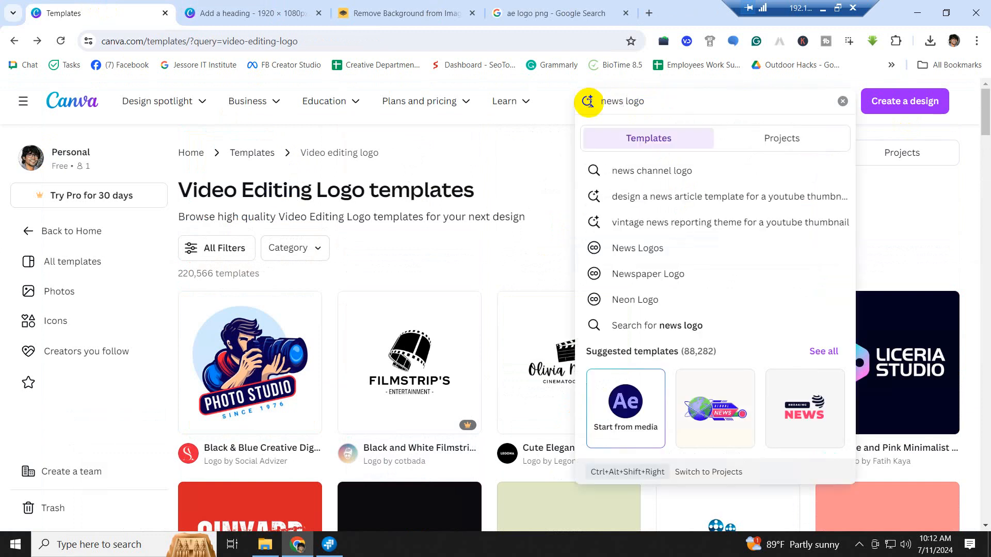
key(Return)
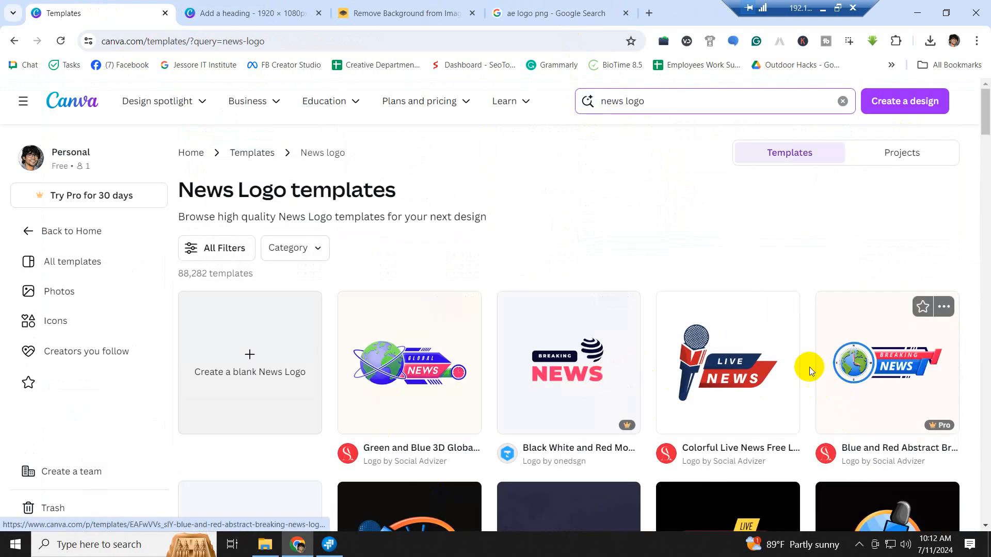
scroll(785, 336, down, 2)
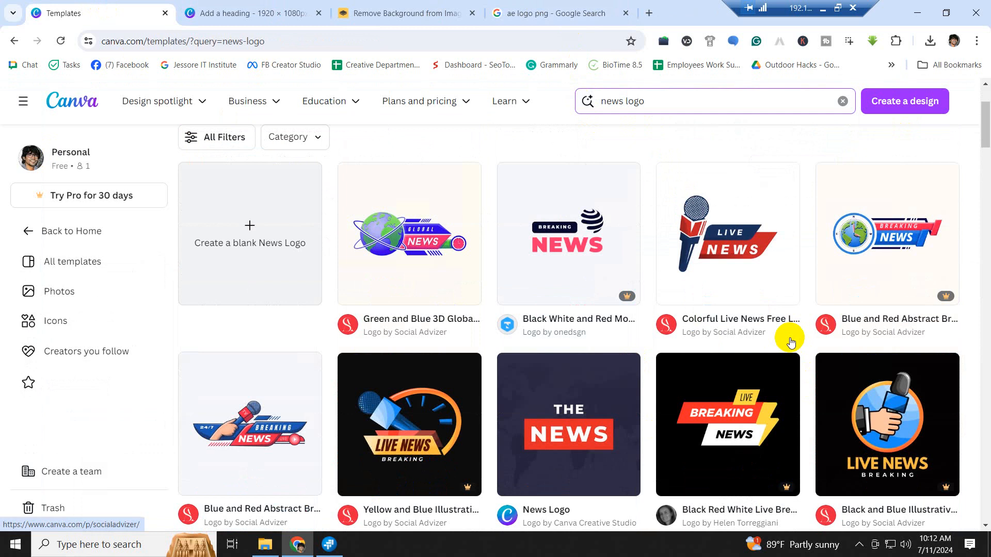
scroll(767, 338, down, 3)
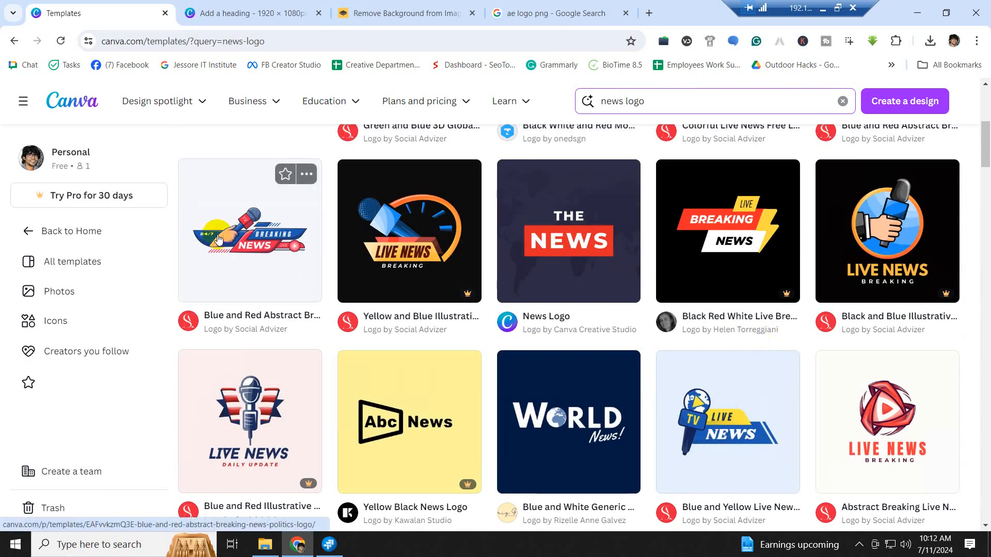
- Start a design from the Blue and Red Abstract Breaking News & Politics Logo template
click(233, 244)
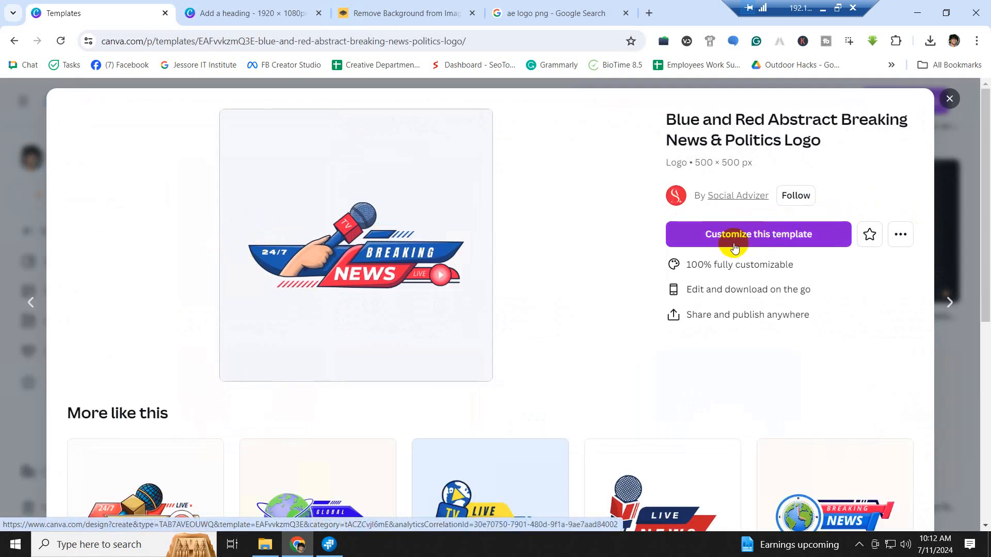
click(768, 241)
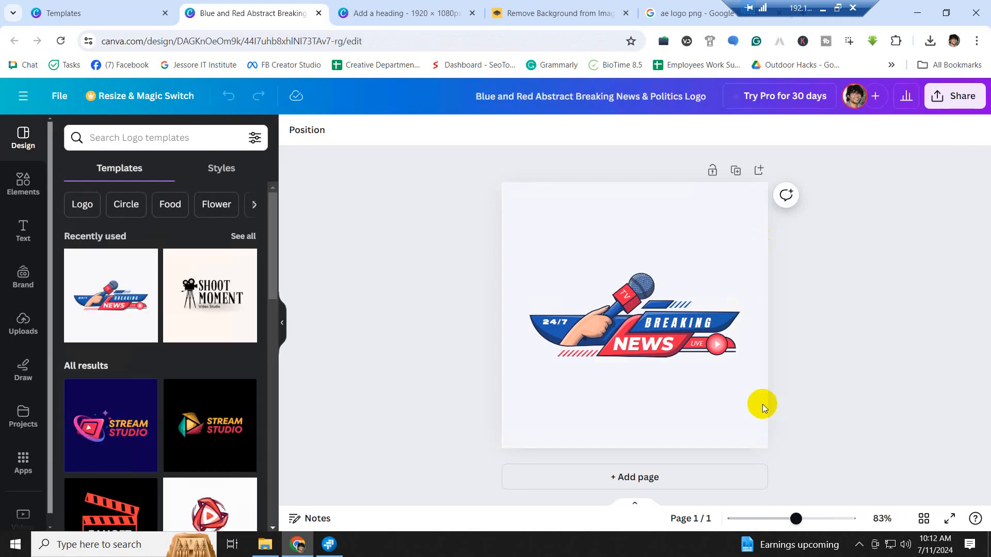
click(68, 12)
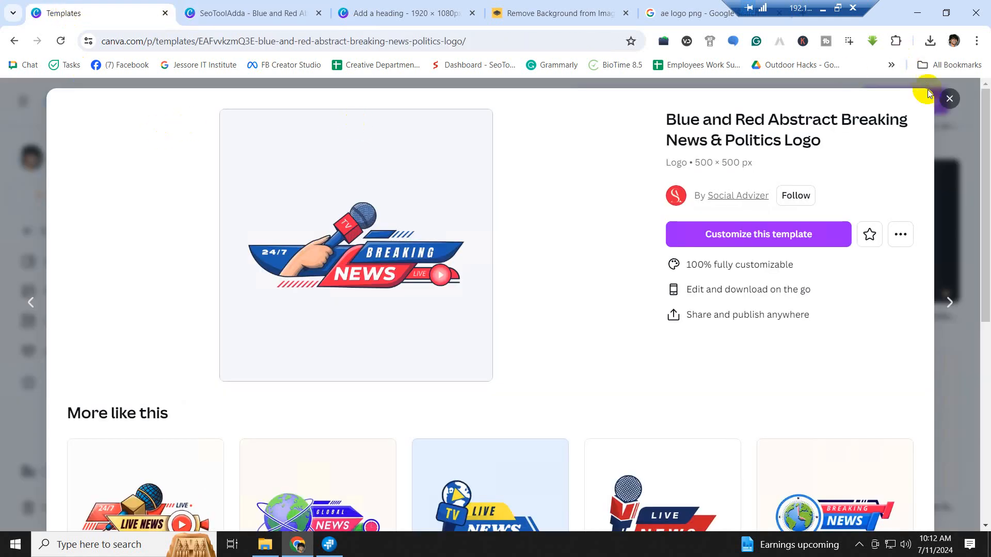
click(949, 98)
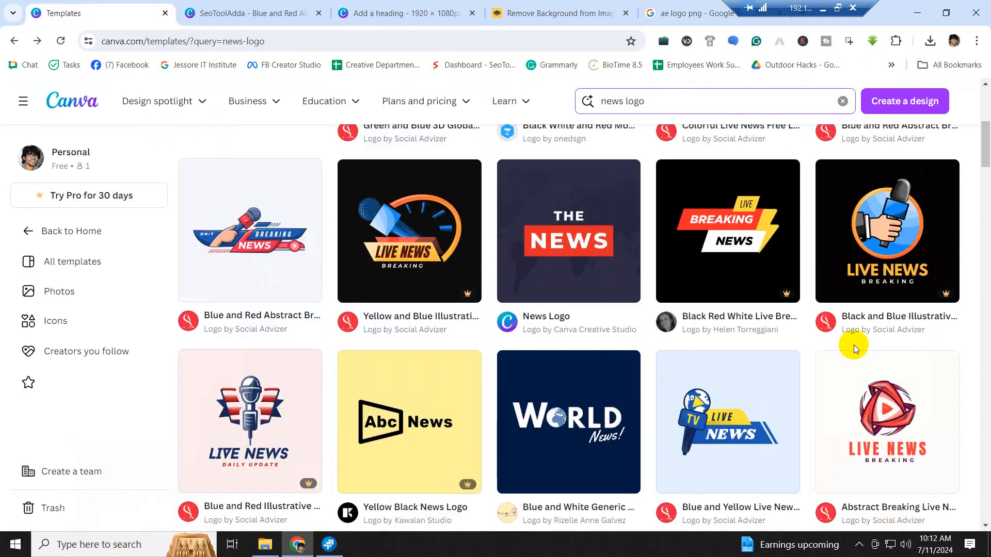
- Try the Pro Black and Blue Illustrative News template, then dismiss the upgrade offer
click(901, 237)
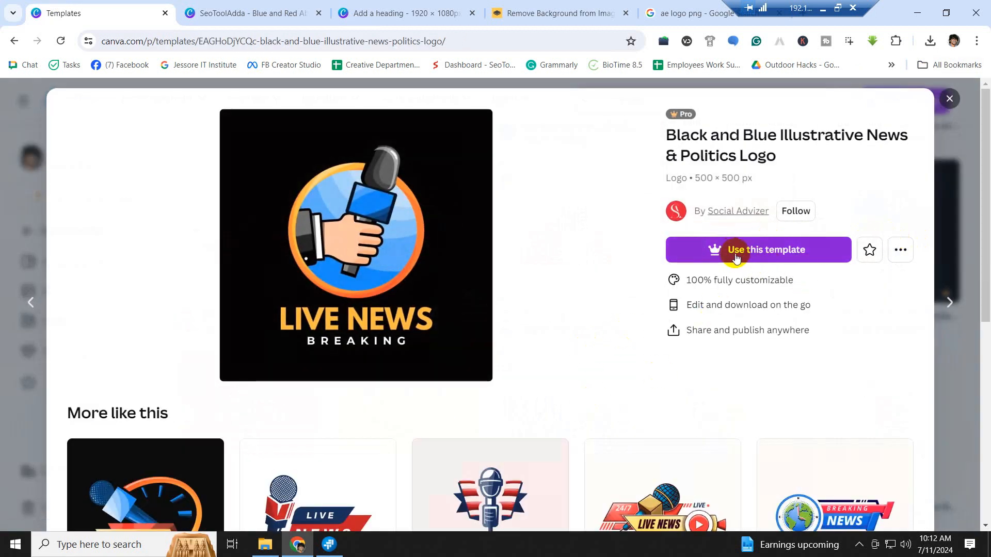
click(774, 253)
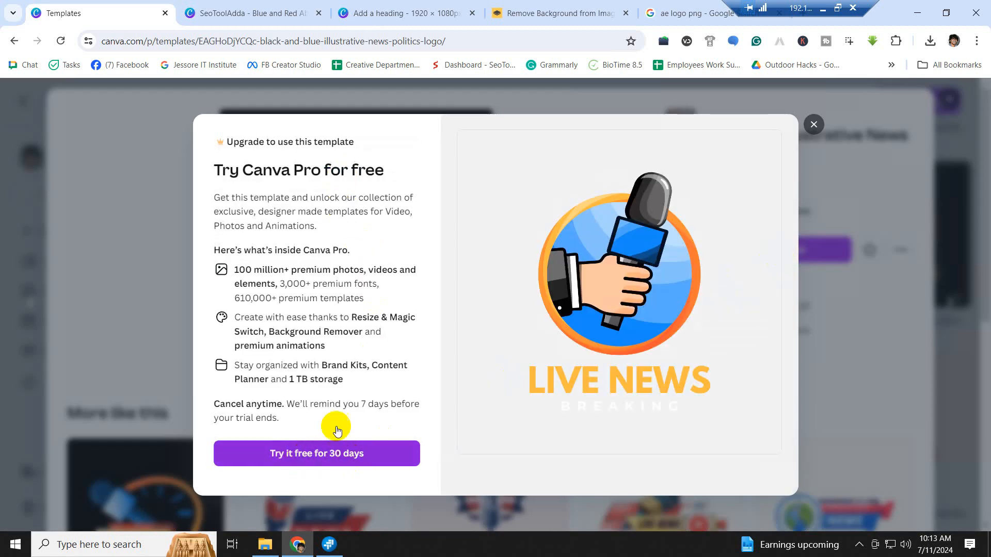
click(331, 448)
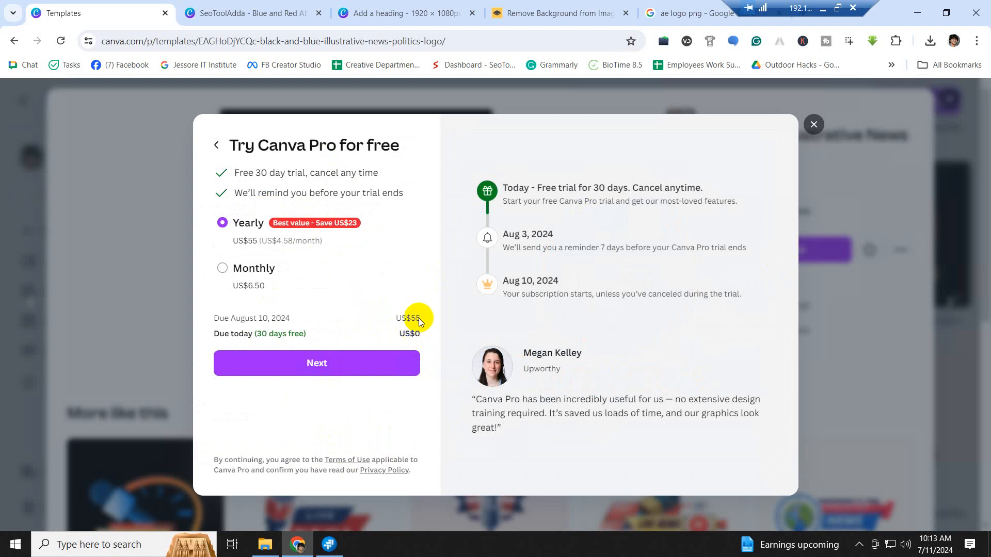
click(813, 126)
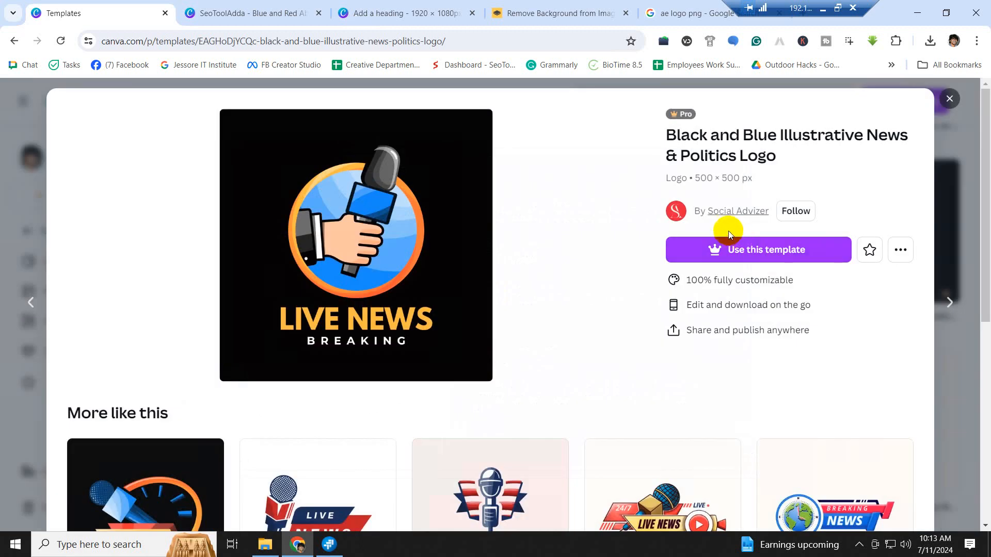
click(949, 99)
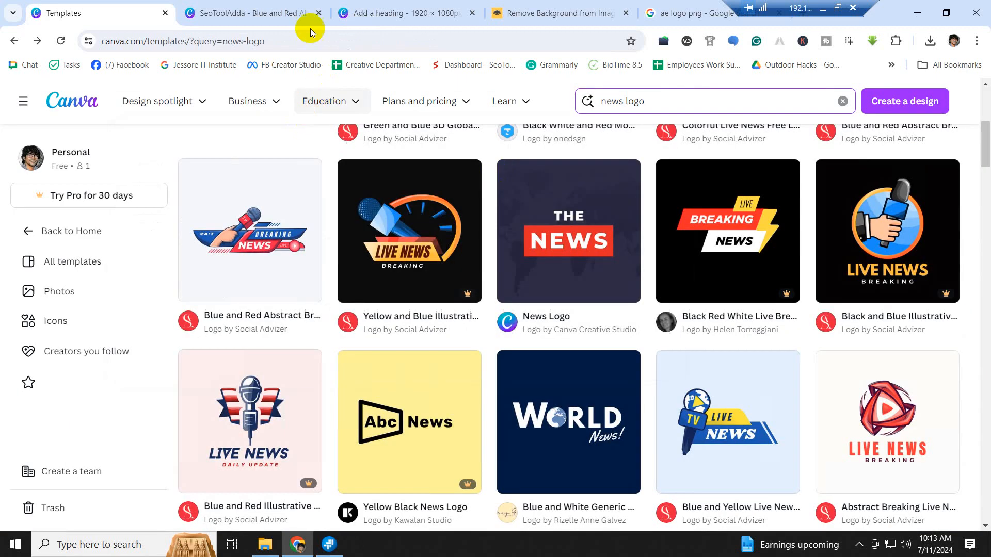
- Zoom the logo design to about 193% and retype BREAKING as JASHORE
click(273, 10)
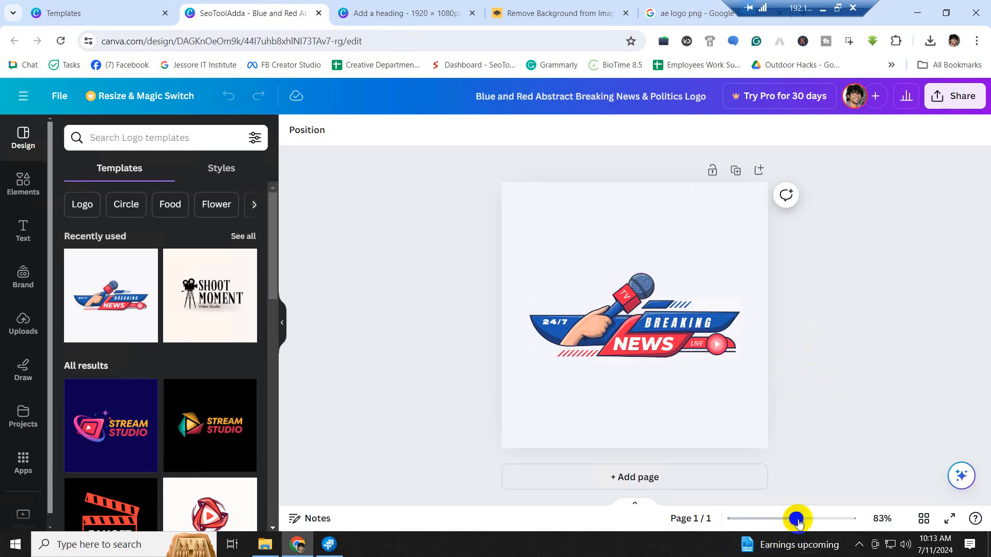
drag(799, 522, 821, 522)
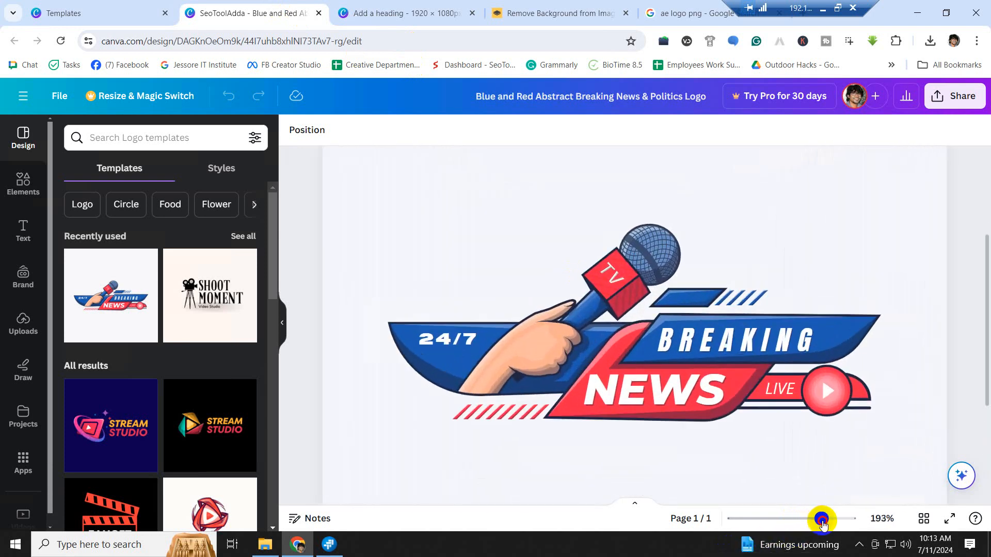
drag(980, 276, 982, 318)
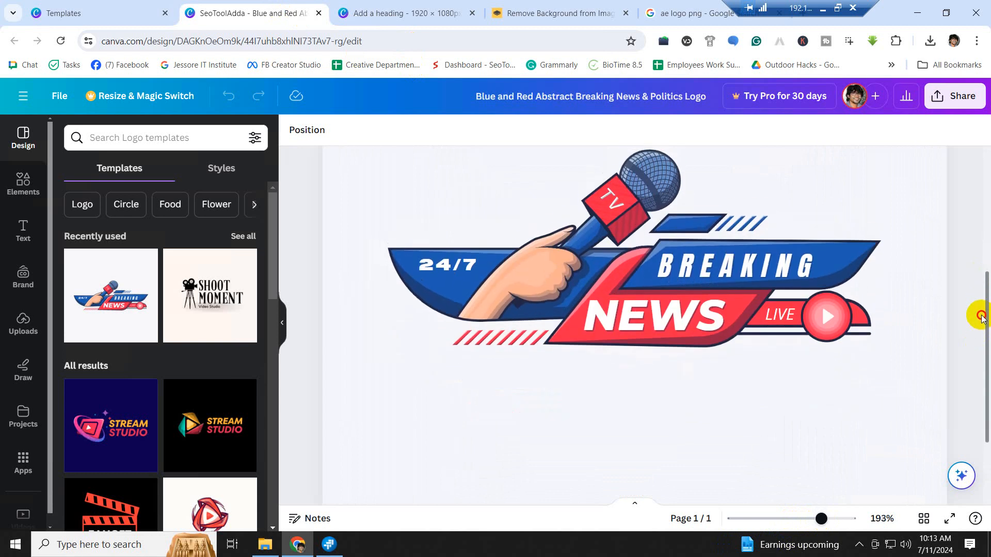
click(715, 268)
double_click(715, 269)
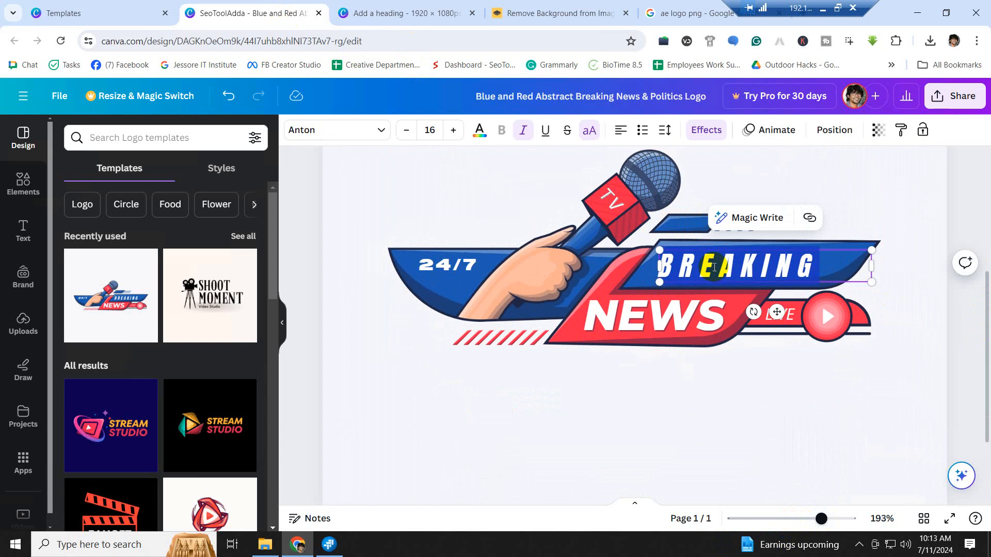
text(J)
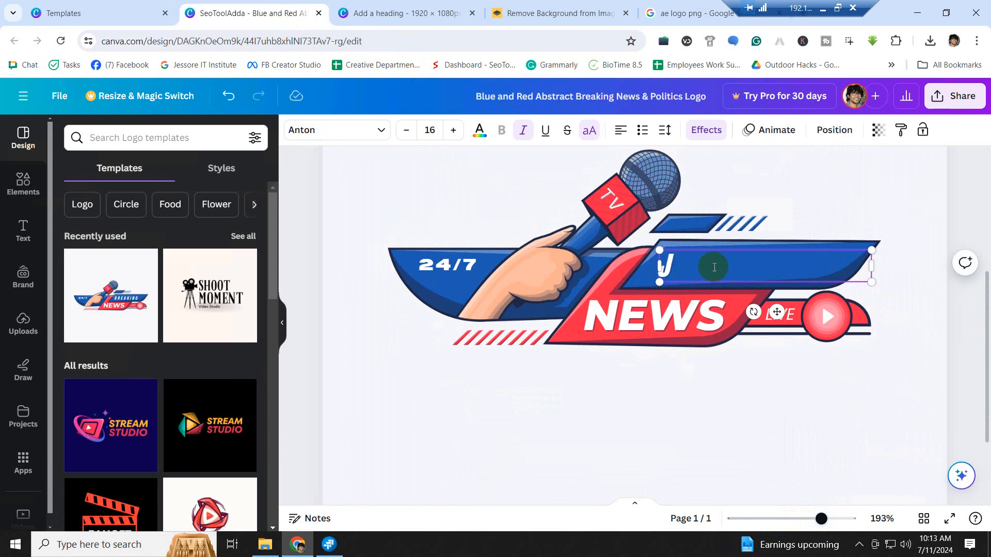
text(ASHO)
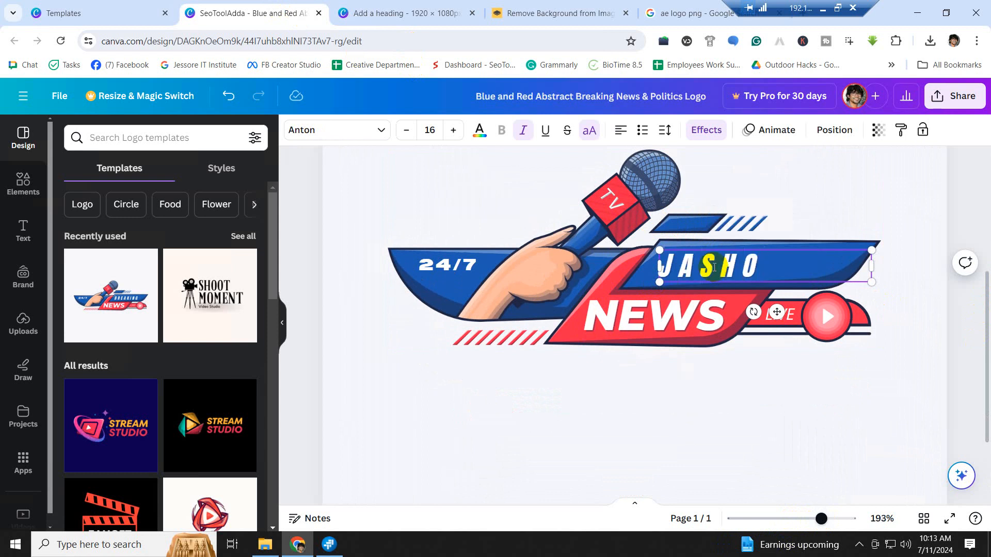
text(RE)
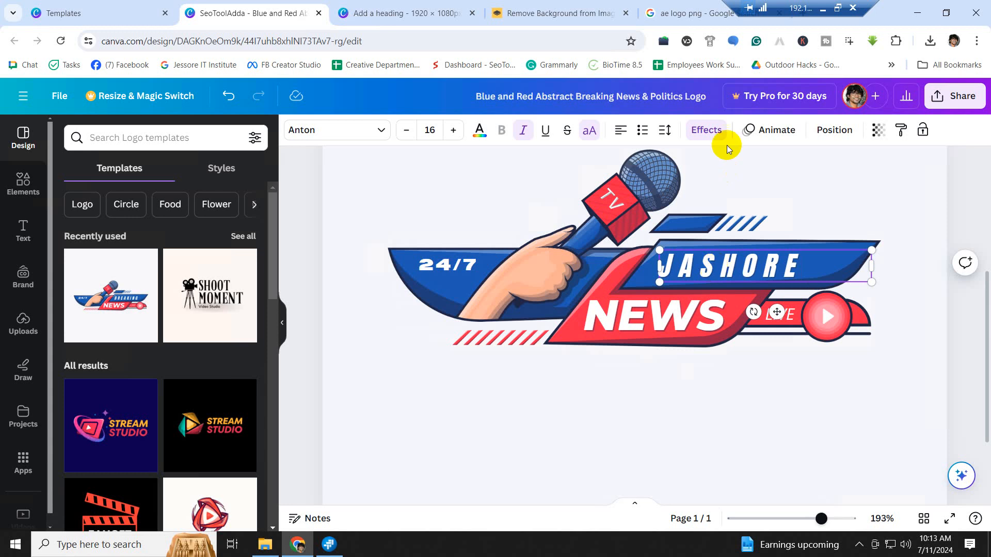
click(807, 354)
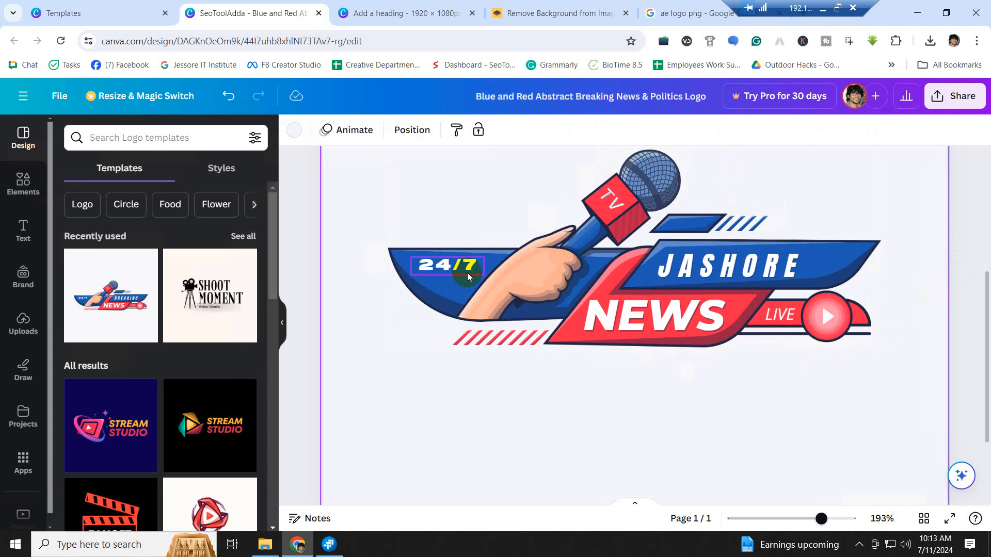
- Replace the '/7' in the 24/7 label with H so it reads 24H
double_click(443, 270)
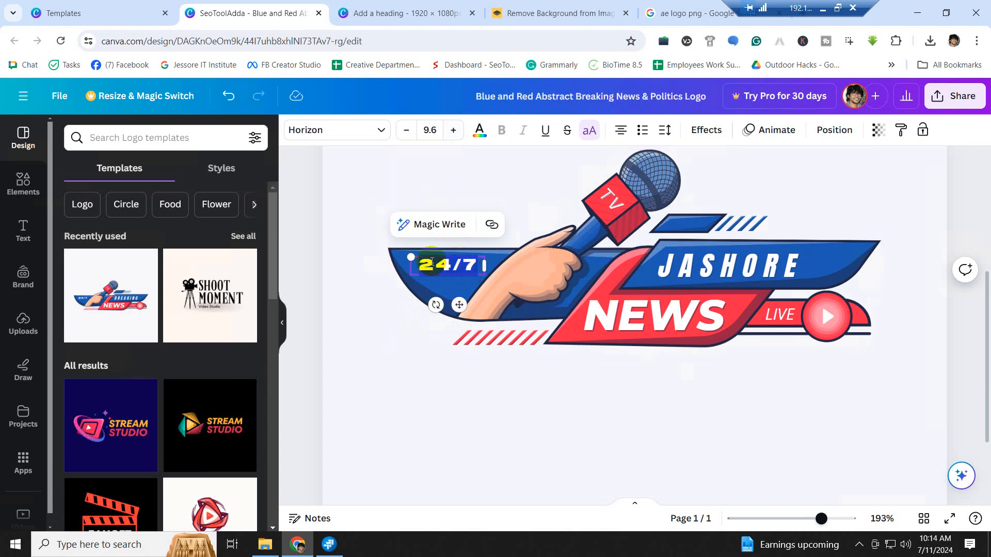
click(362, 195)
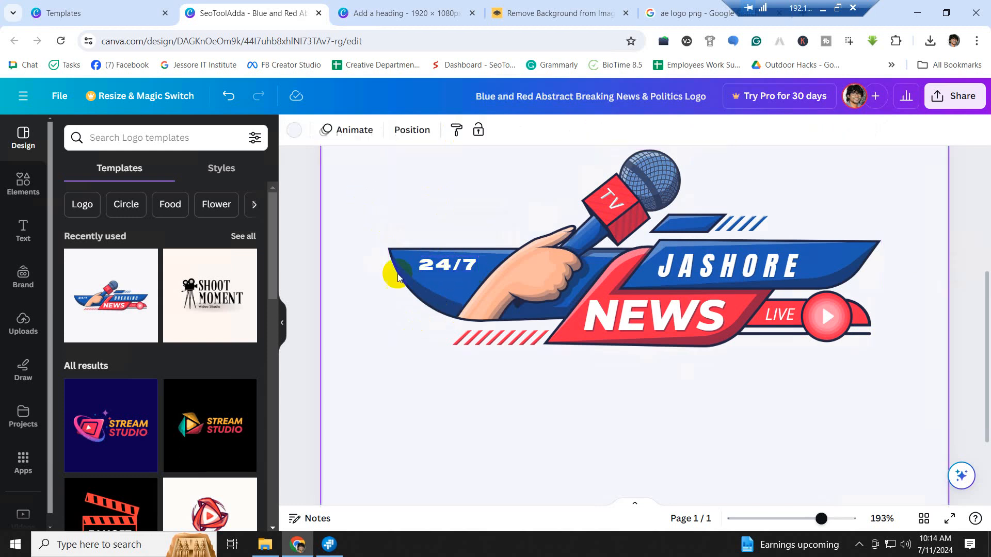
click(455, 268)
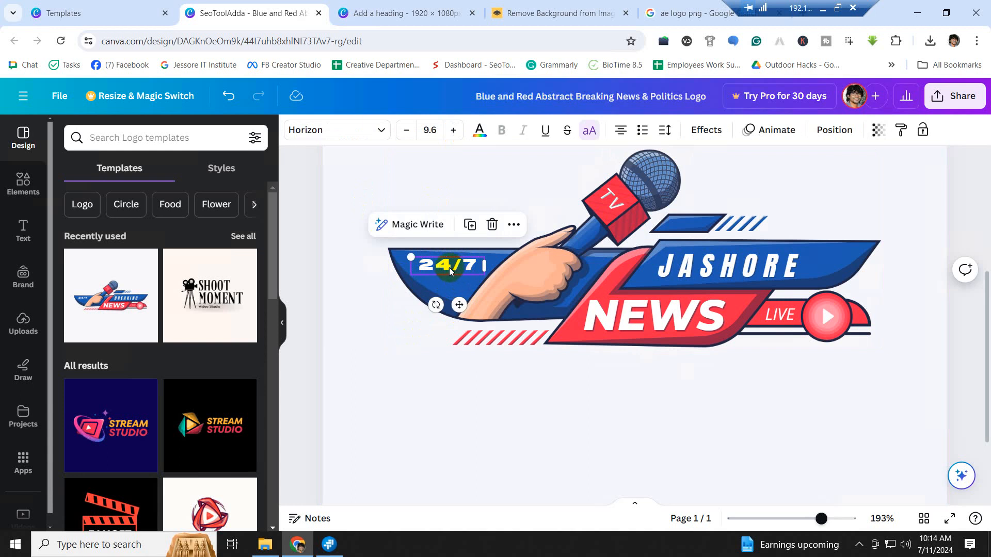
click(452, 264)
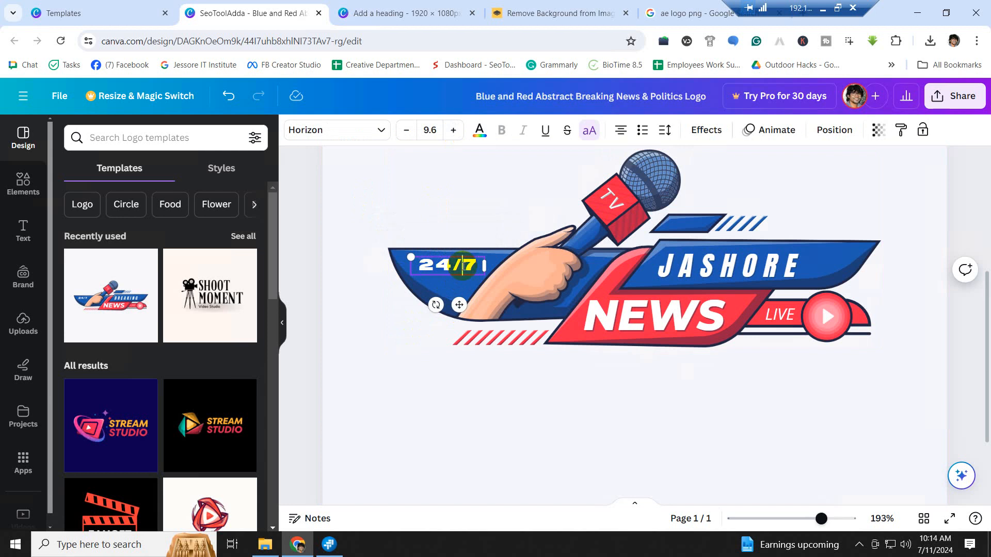
drag(452, 265, 484, 264)
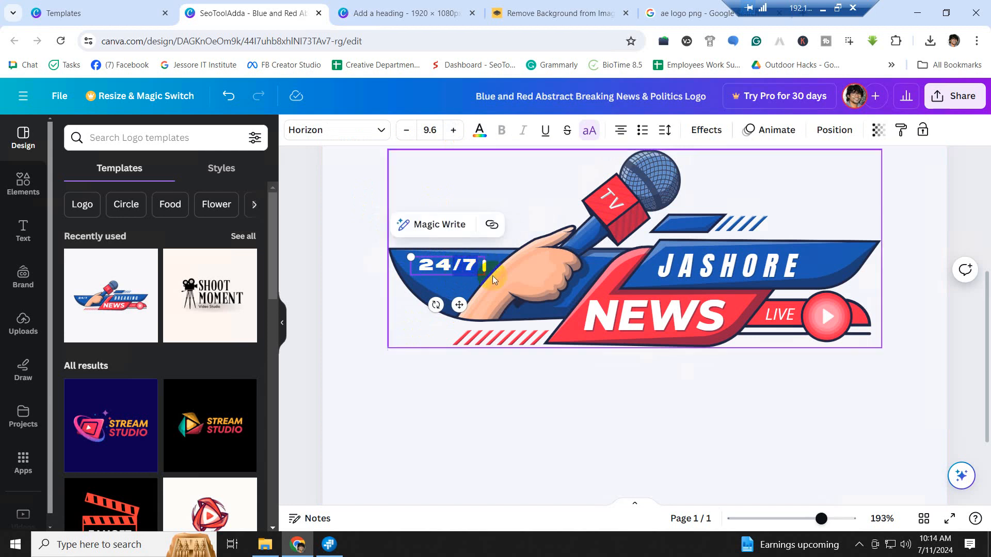
text(H)
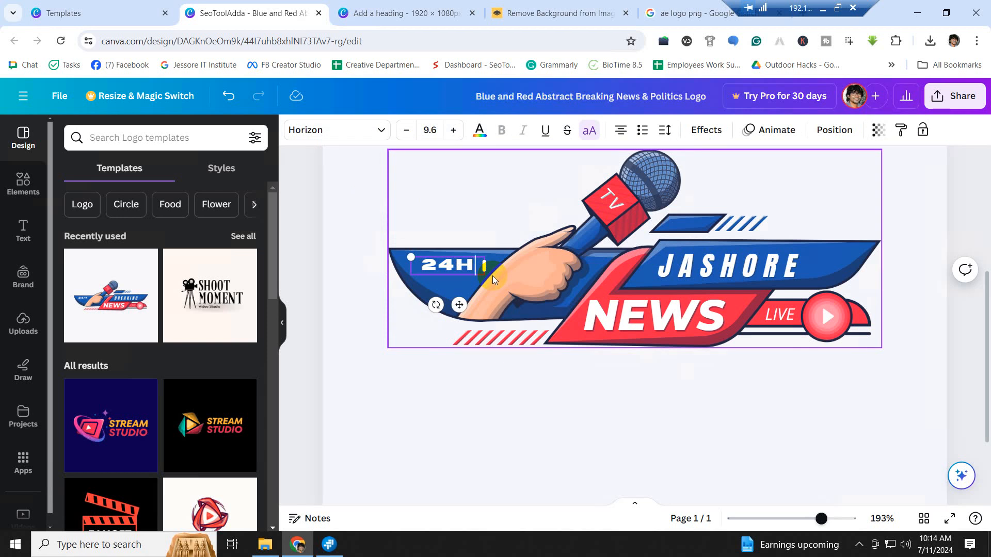
click(479, 234)
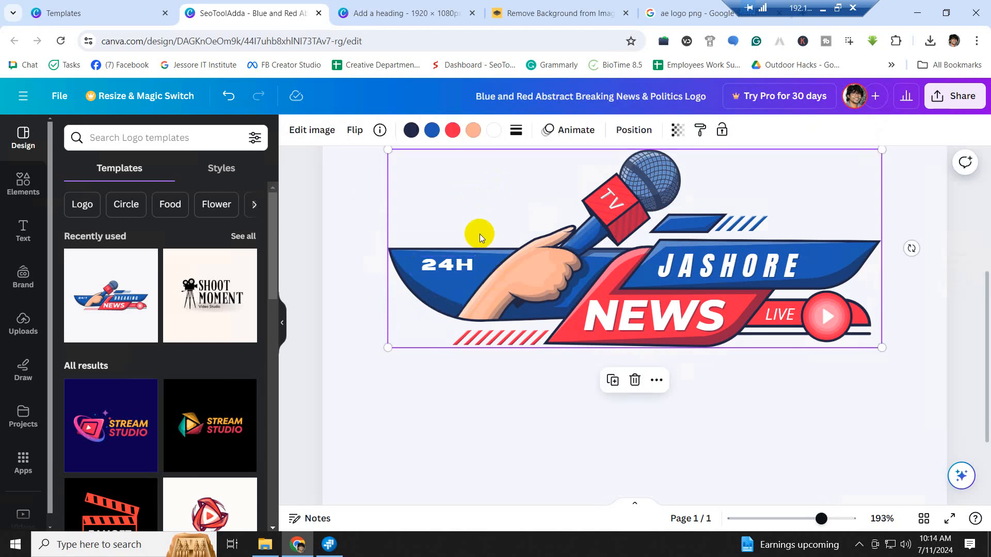
- Nudge the 24H label slightly lower on the blue band
click(468, 268)
drag(463, 277, 454, 290)
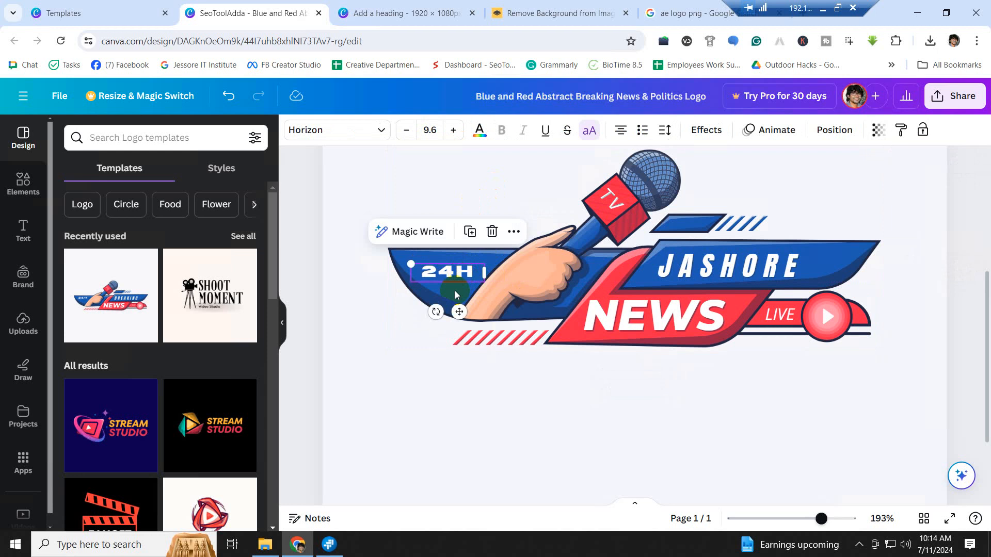
click(768, 398)
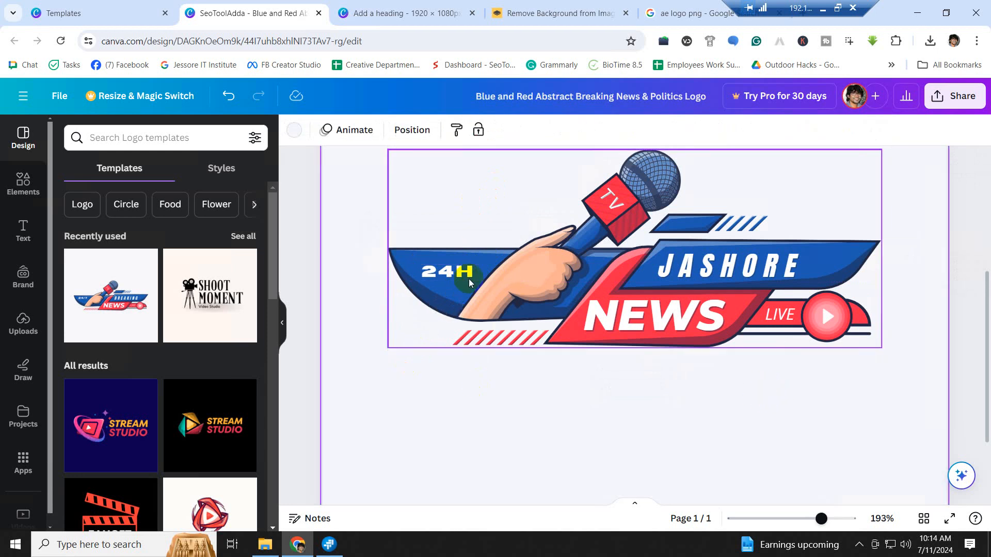
- Try the Horizon, Impact, Archivo Black and Gagalin fonts on the JASHORE heading
click(769, 273)
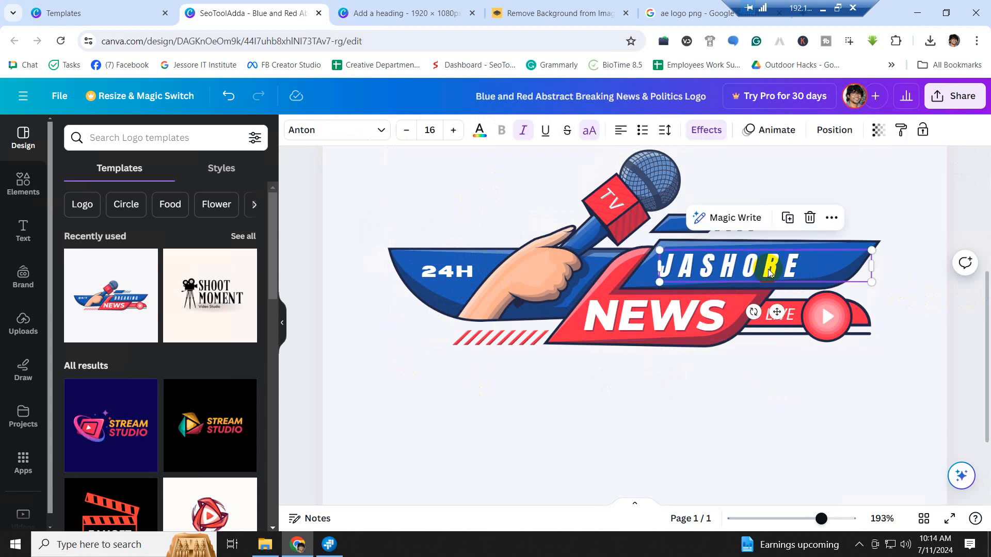
click(658, 320)
click(467, 271)
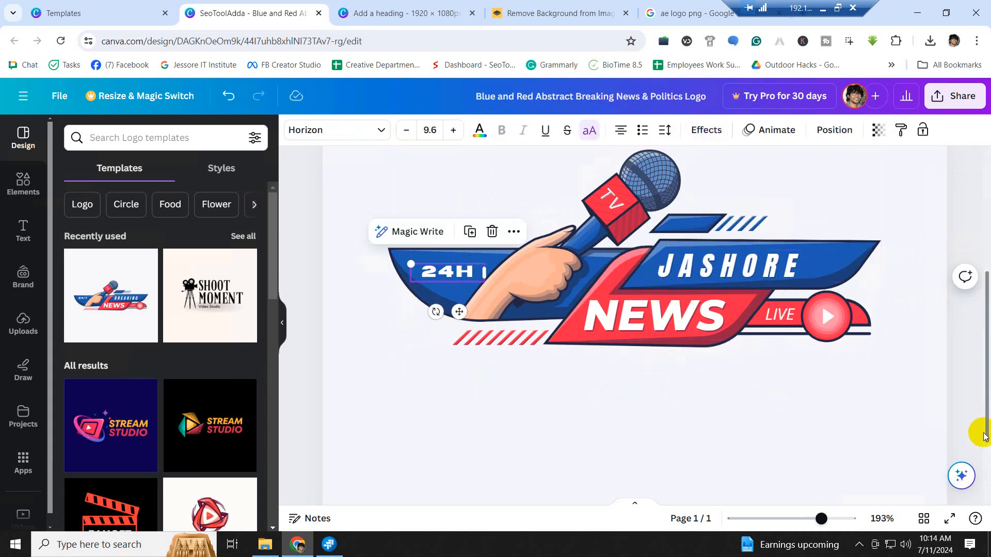
click(742, 274)
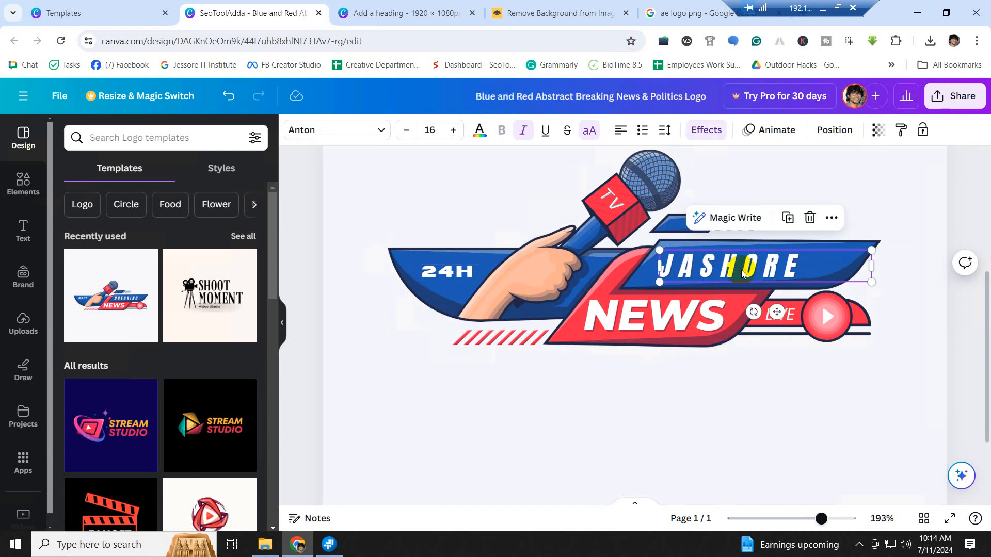
click(367, 133)
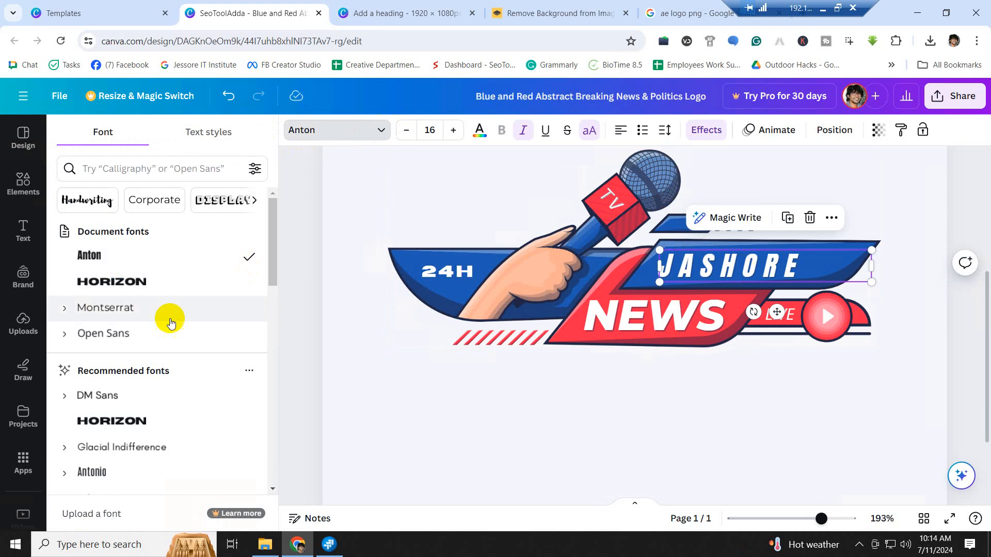
click(149, 282)
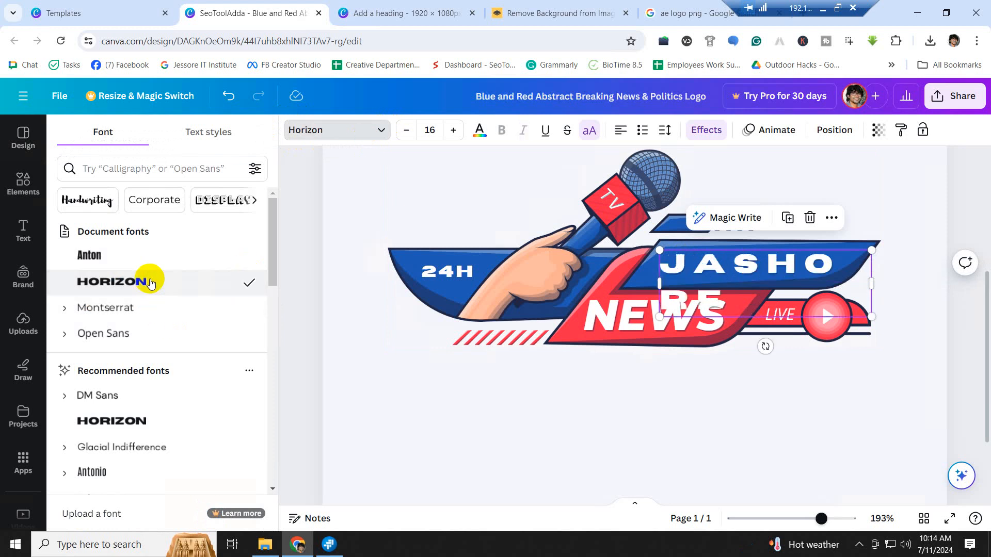
click(151, 421)
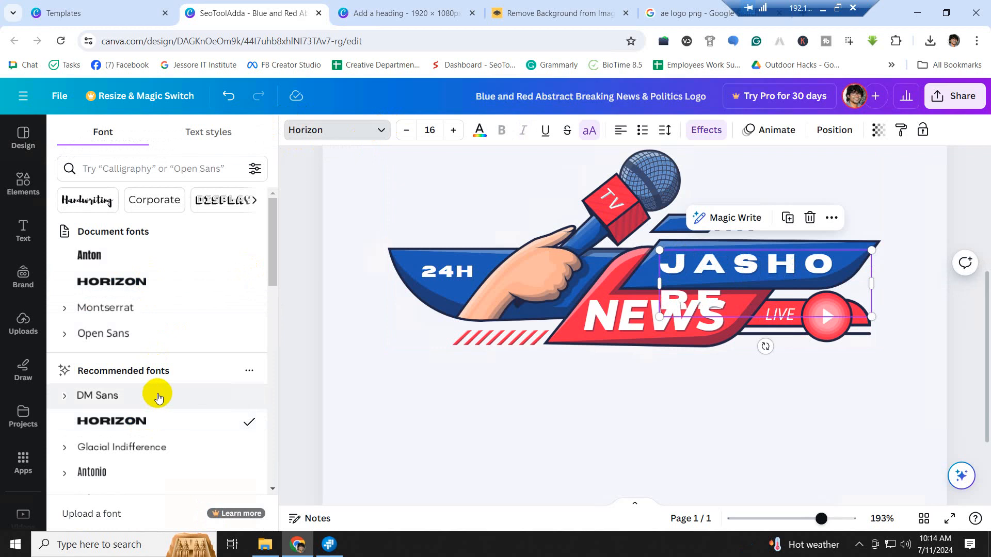
scroll(159, 395, down, 4)
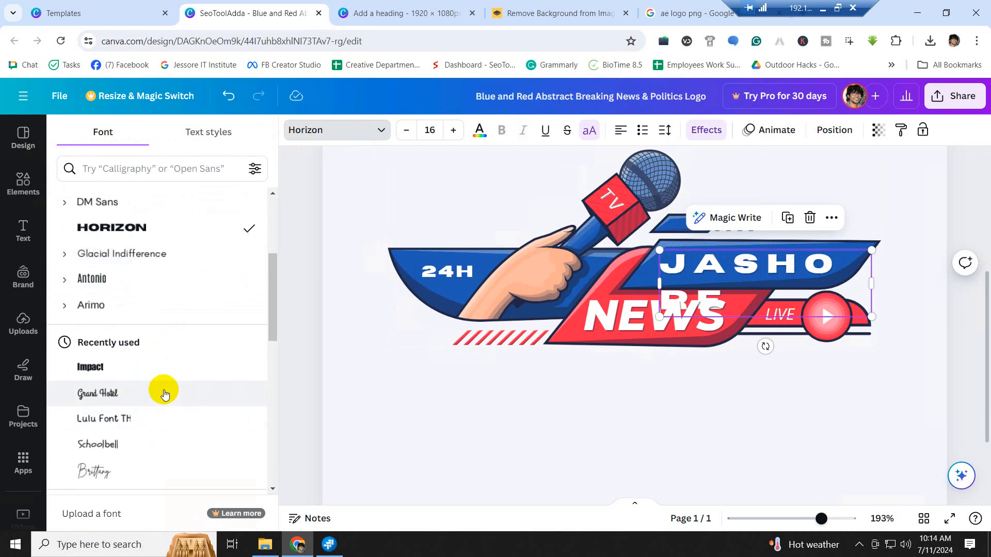
click(104, 370)
scroll(123, 373, down, 4)
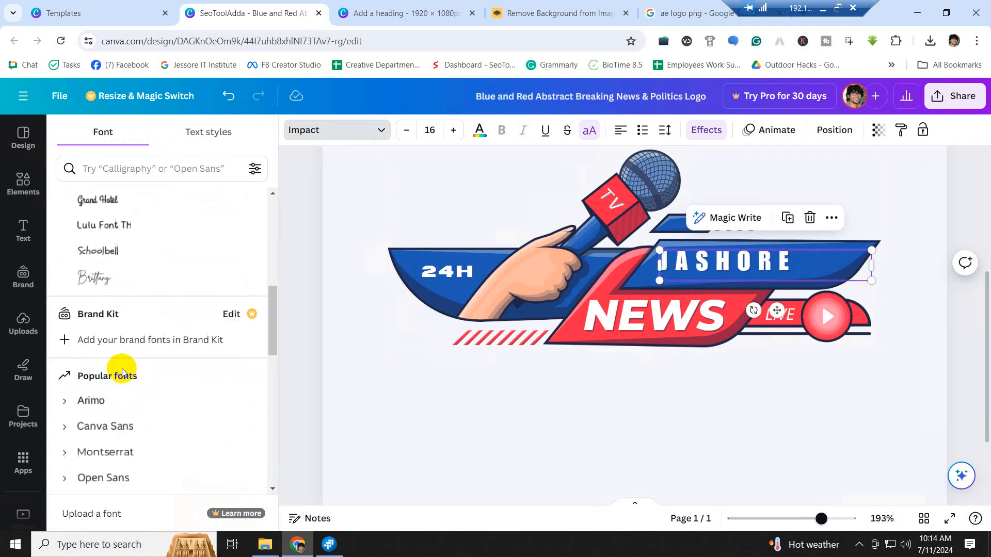
click(105, 377)
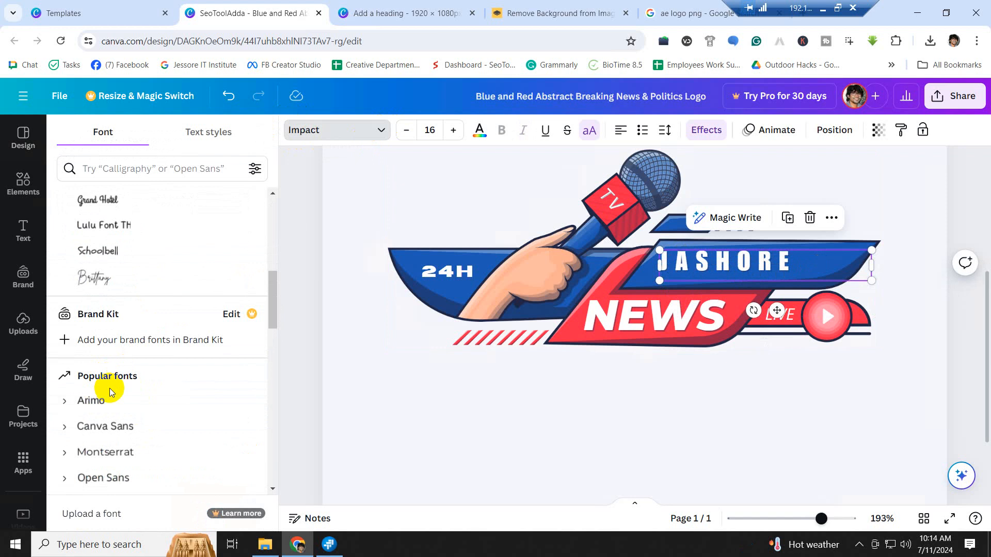
scroll(111, 387, down, 5)
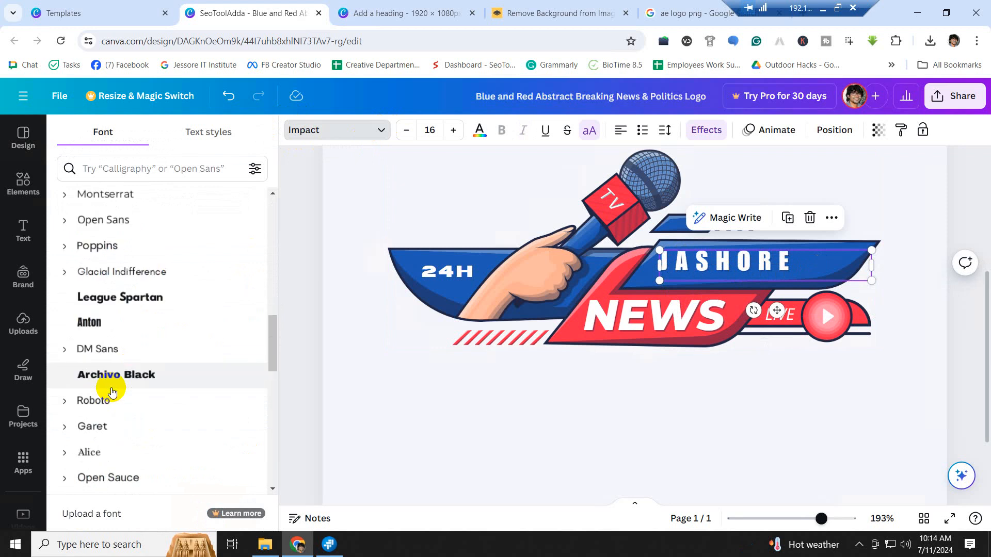
click(113, 380)
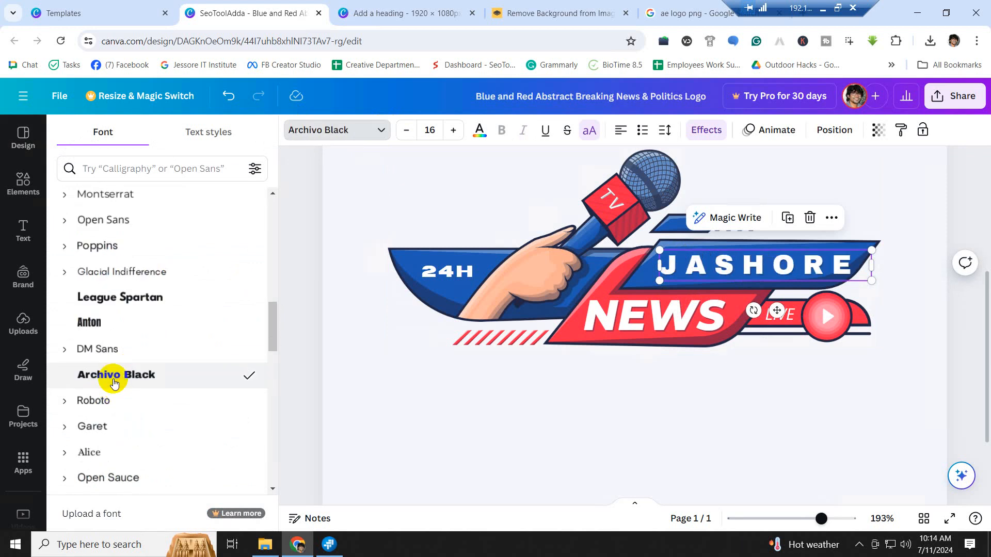
scroll(115, 382, down, 4)
click(103, 360)
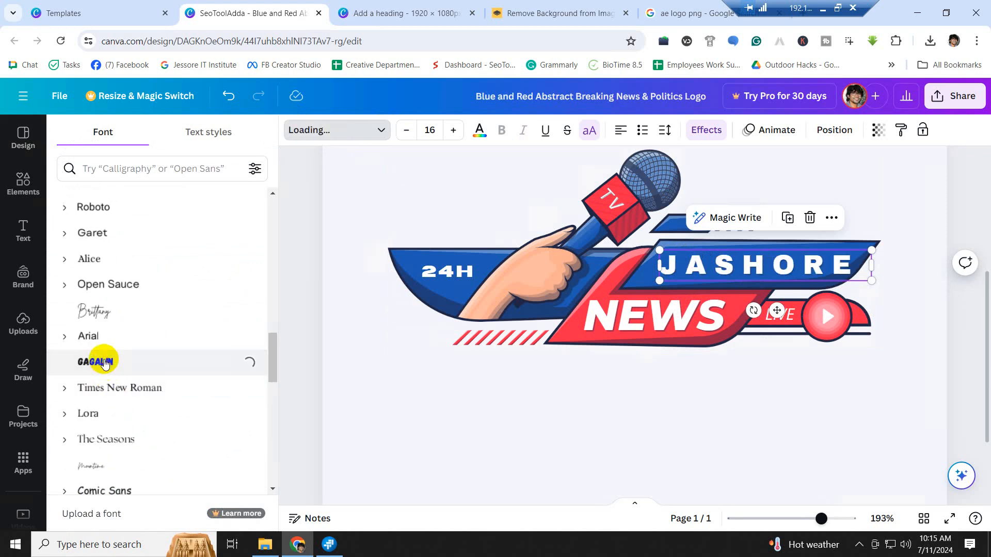
- Settle on Brick Sans for JASHORE after trying Norwester and HK Modular, then shrink and reposition it
scroll(105, 363, down, 4)
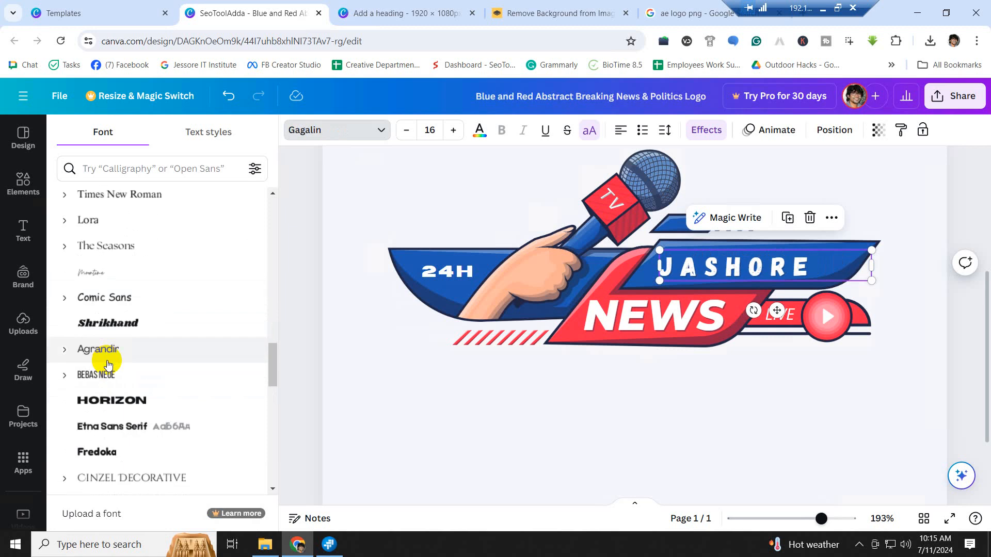
click(125, 406)
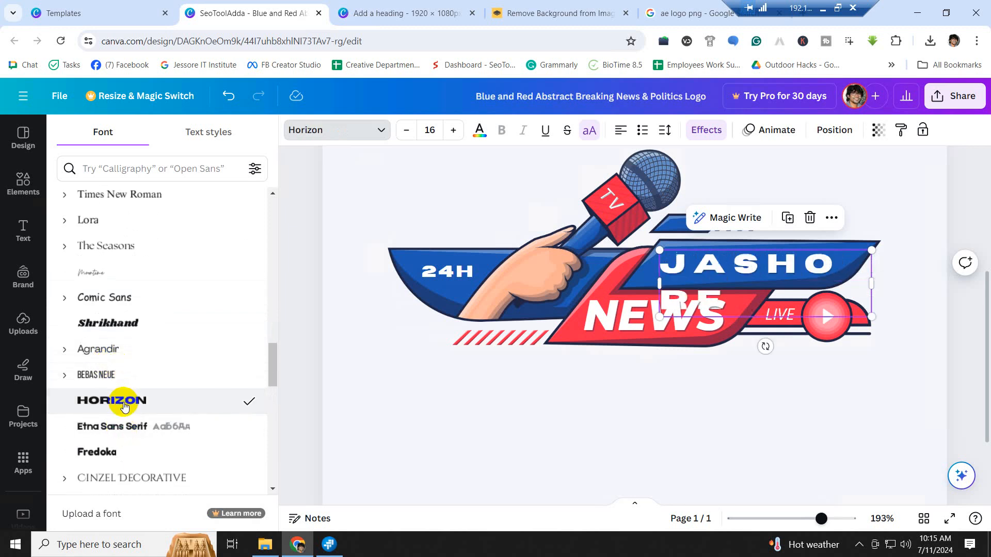
scroll(125, 406, down, 4)
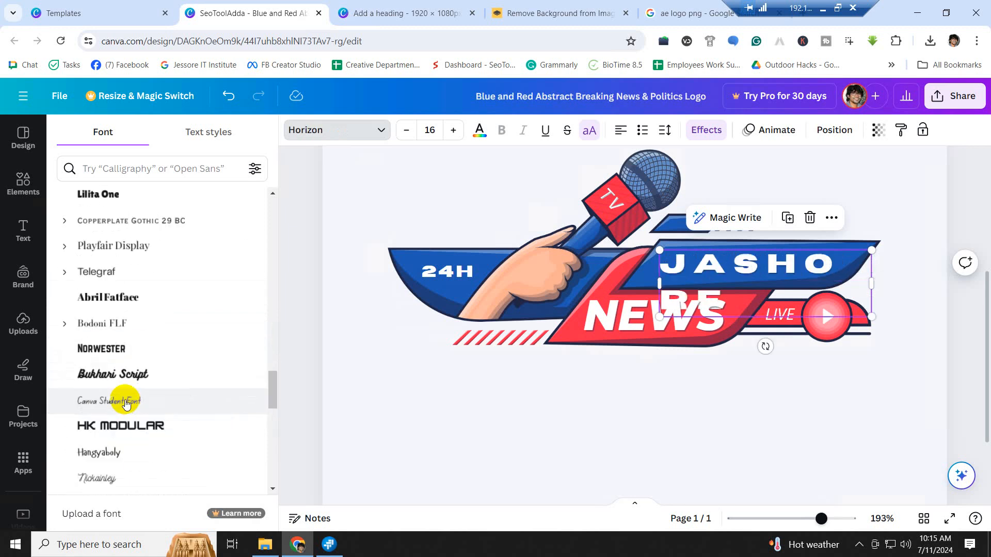
click(103, 350)
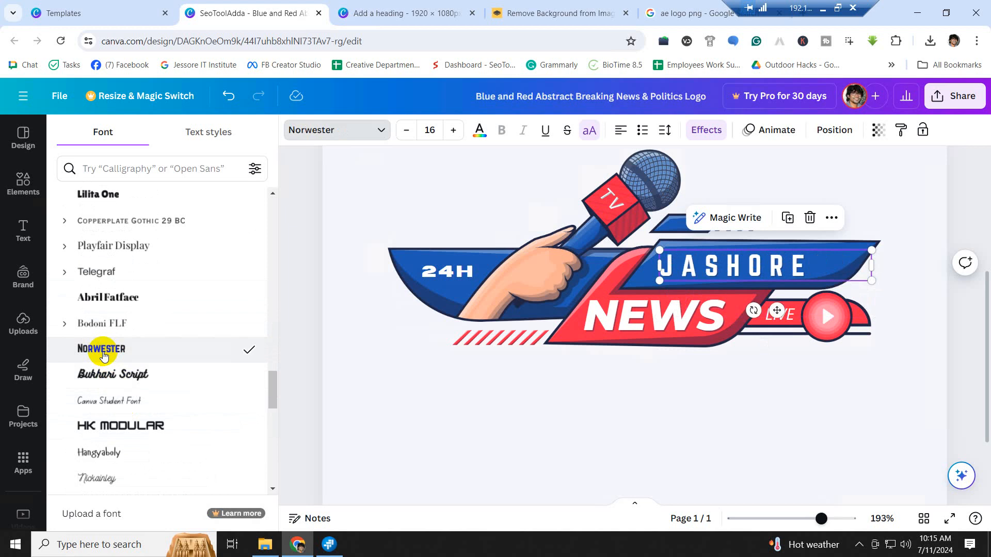
click(111, 426)
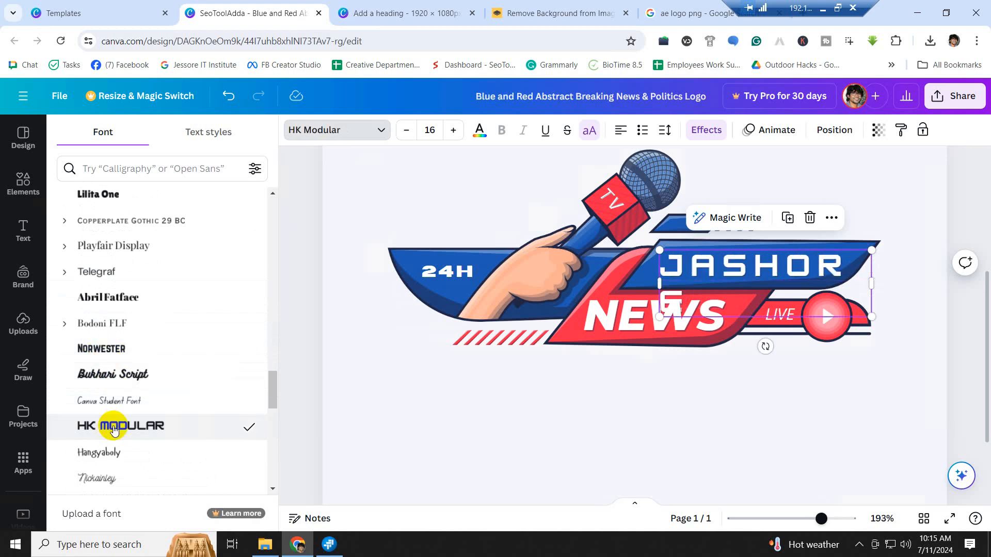
scroll(114, 428, down, 5)
click(117, 426)
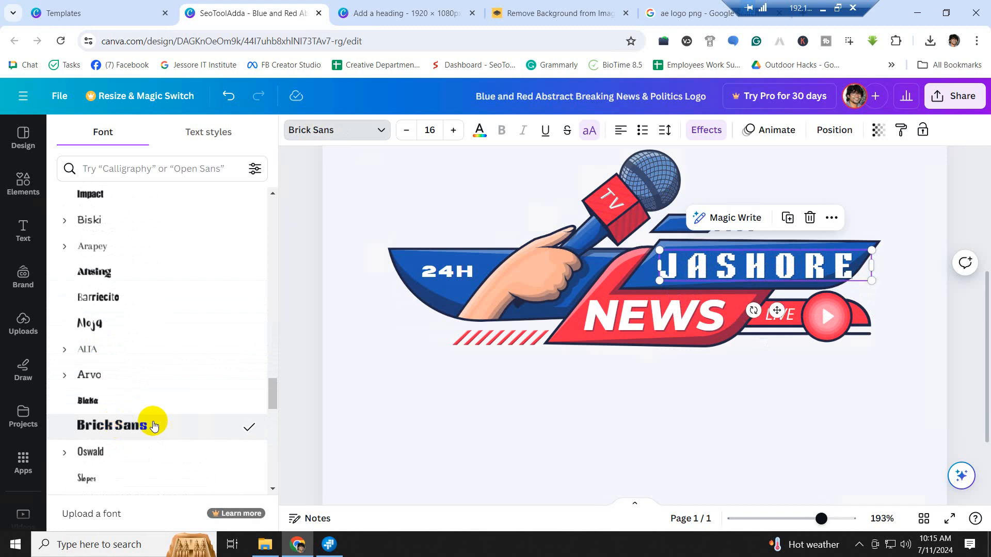
scroll(154, 426, down, 3)
scroll(154, 426, down, 4)
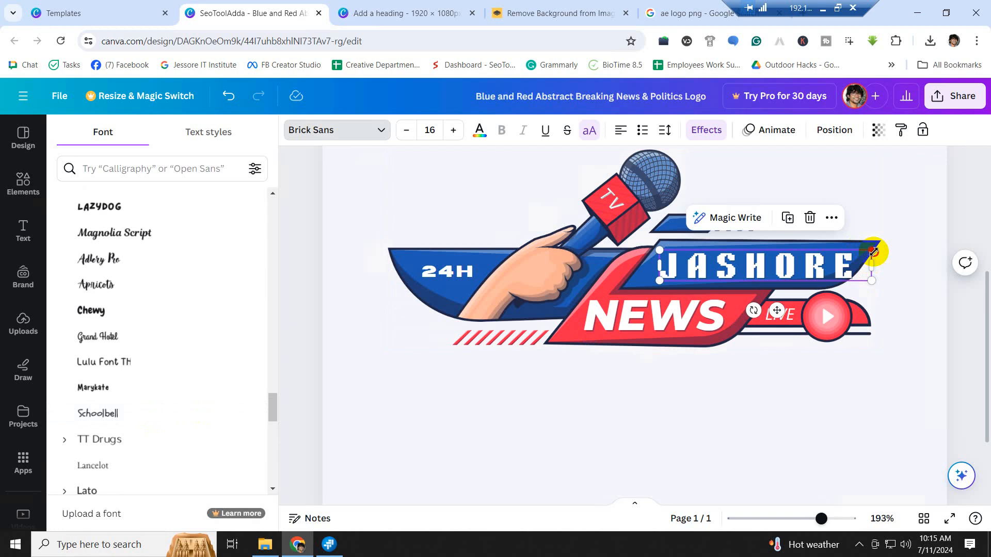
drag(871, 251, 853, 253)
drag(793, 268, 790, 266)
- Shrink the JASHORE heading a bit more within the blue band
click(822, 302)
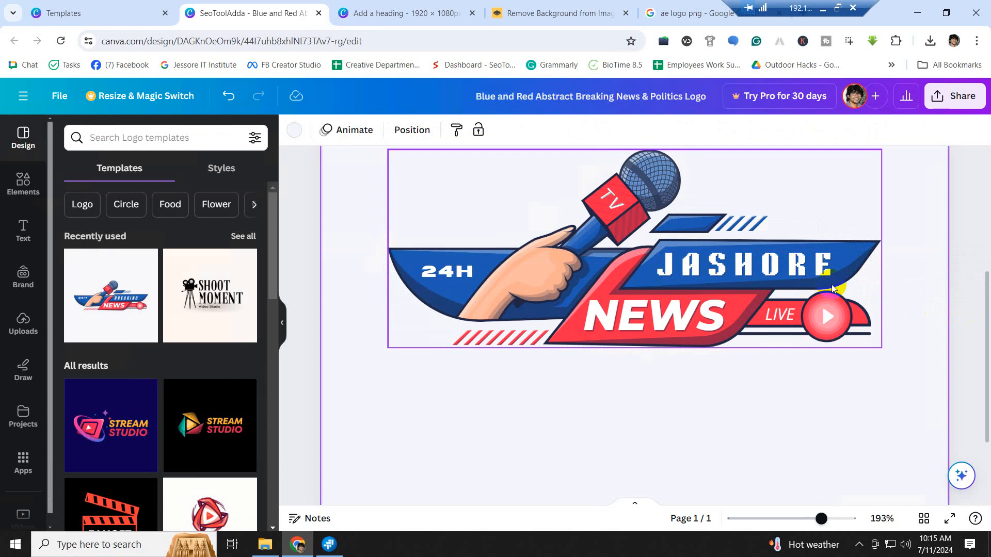
click(835, 262)
drag(846, 250, 791, 268)
click(918, 292)
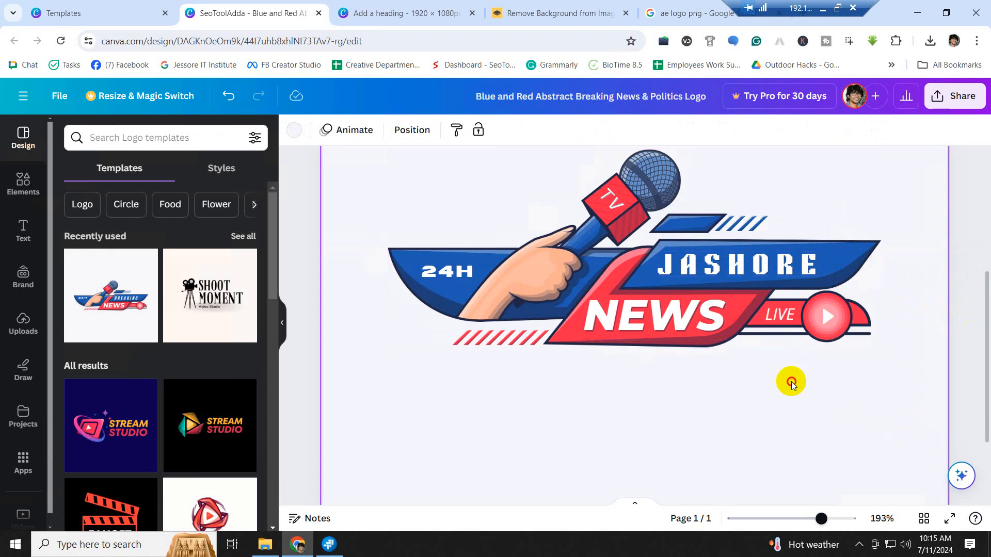
- Delete the LIVE label beside the play button and reselect the logo image
click(785, 320)
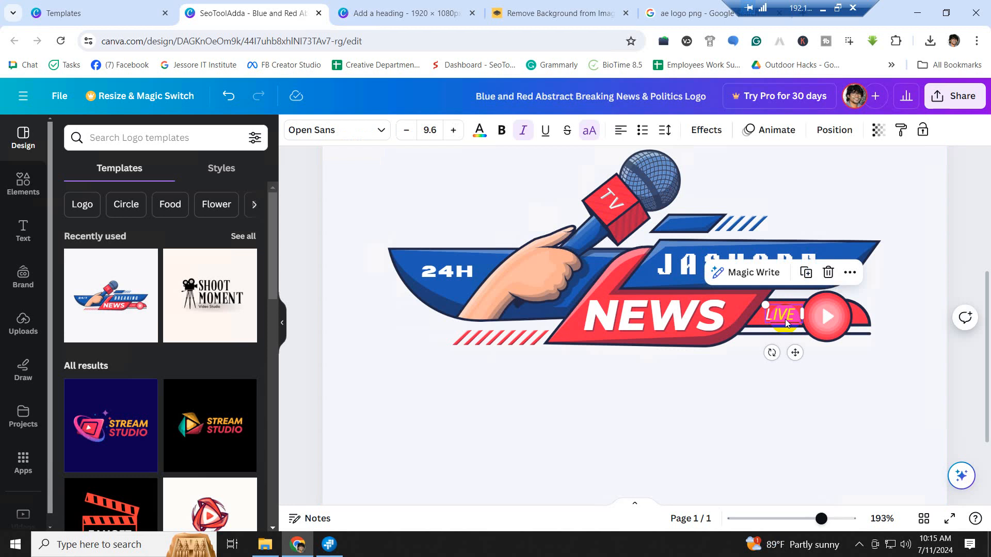
key(Delete)
click(708, 407)
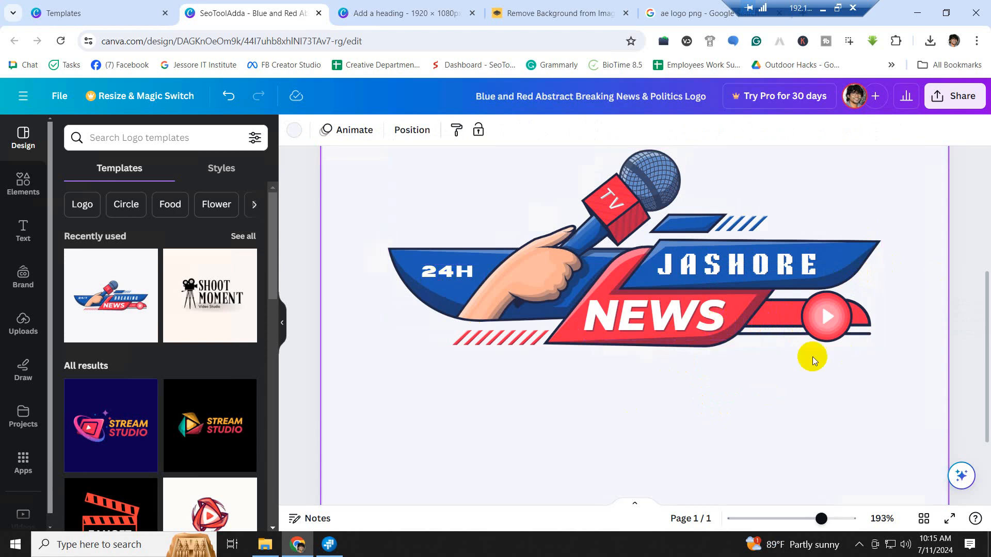
click(850, 261)
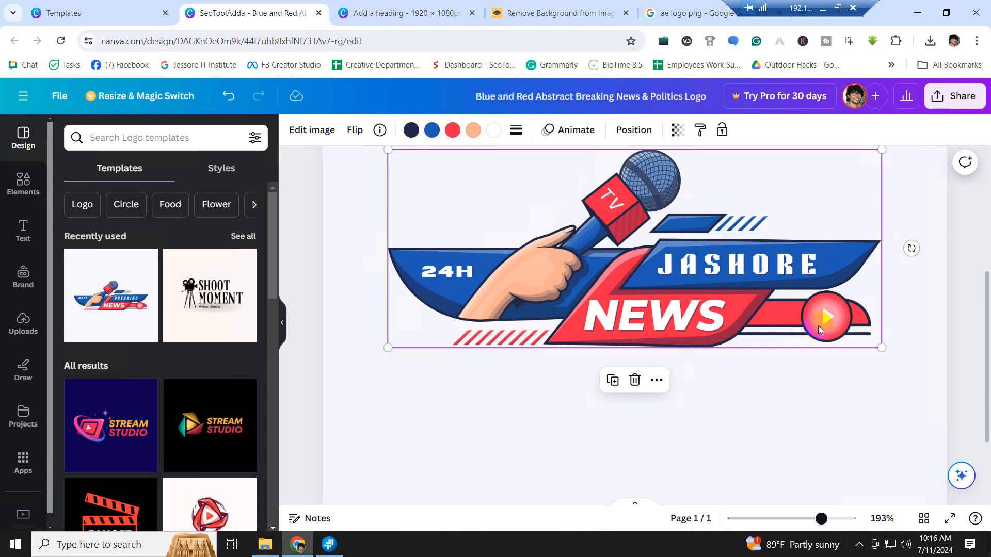
- Undo an accidental move of the logo and reselect the news logo image
drag(837, 317, 821, 354)
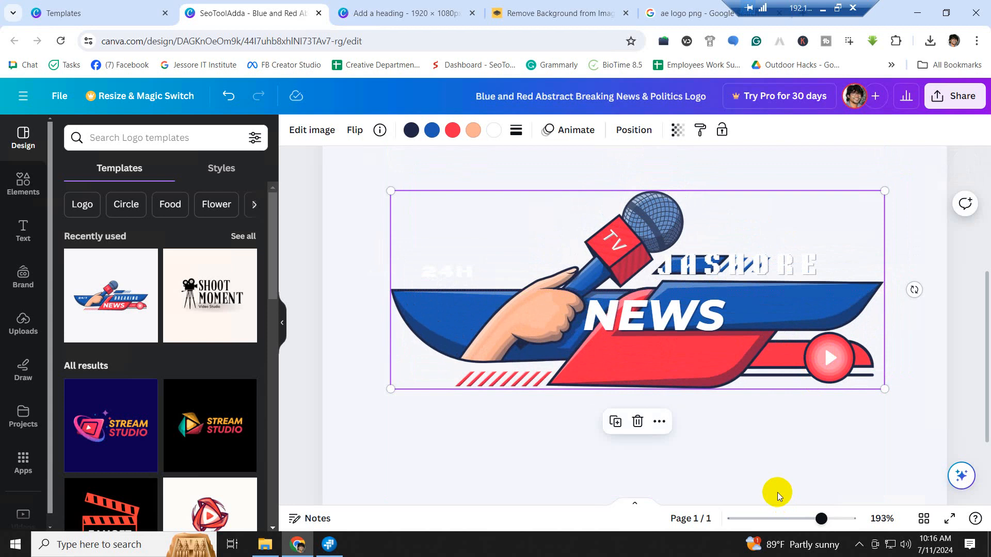
key(ctrl+z)
click(728, 398)
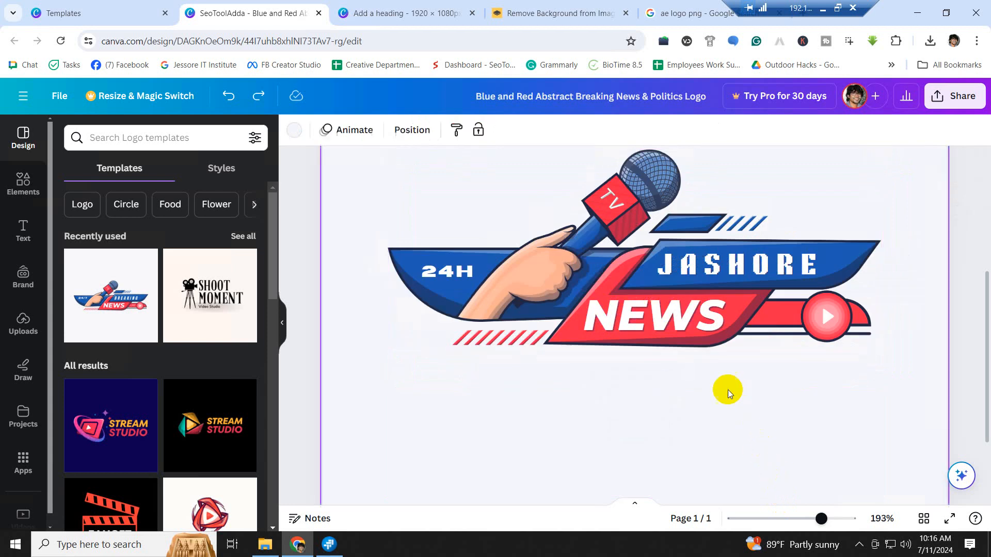
click(474, 249)
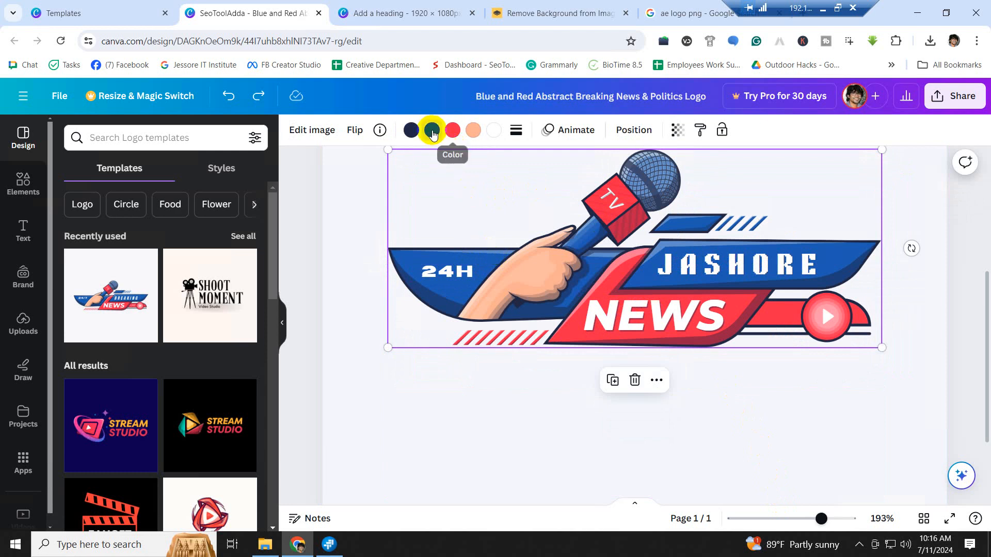
- Recolour the logo's blue areas green after trying navy, leaving the red NEWS bar unchanged
click(432, 135)
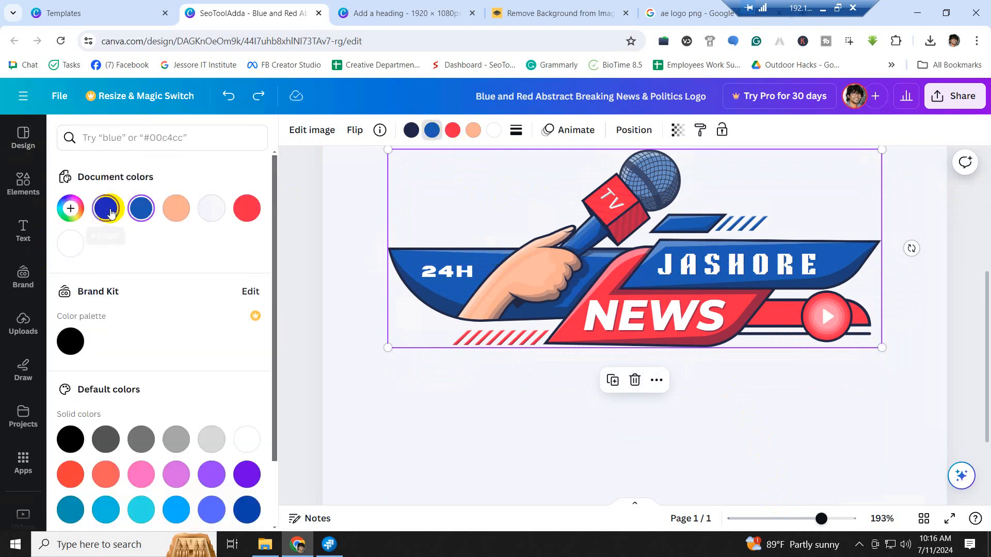
click(109, 210)
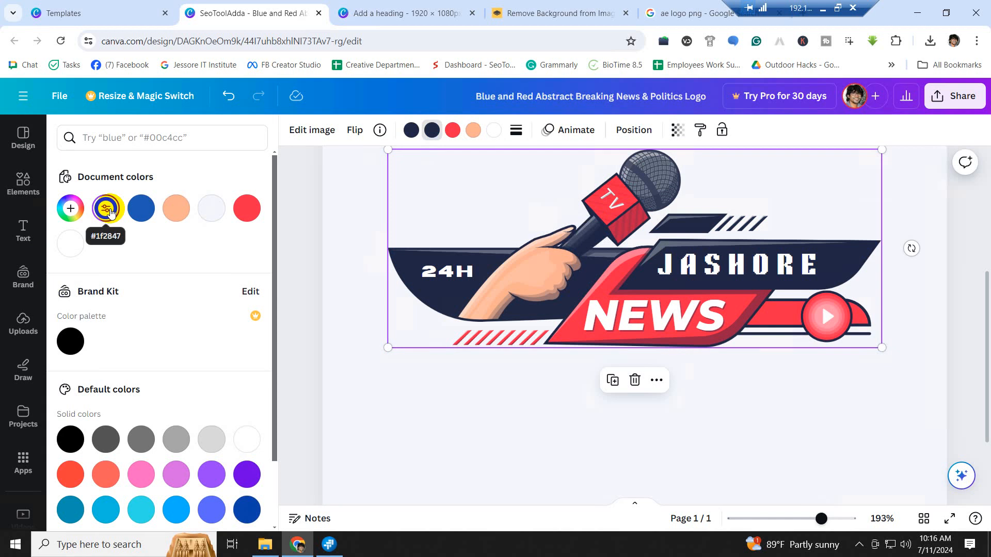
key(ctrl+z)
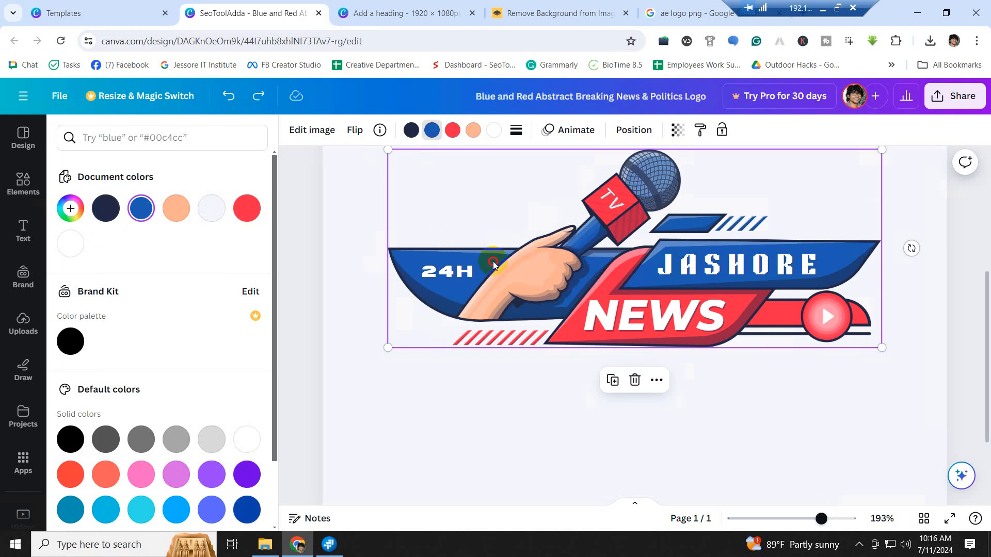
click(434, 129)
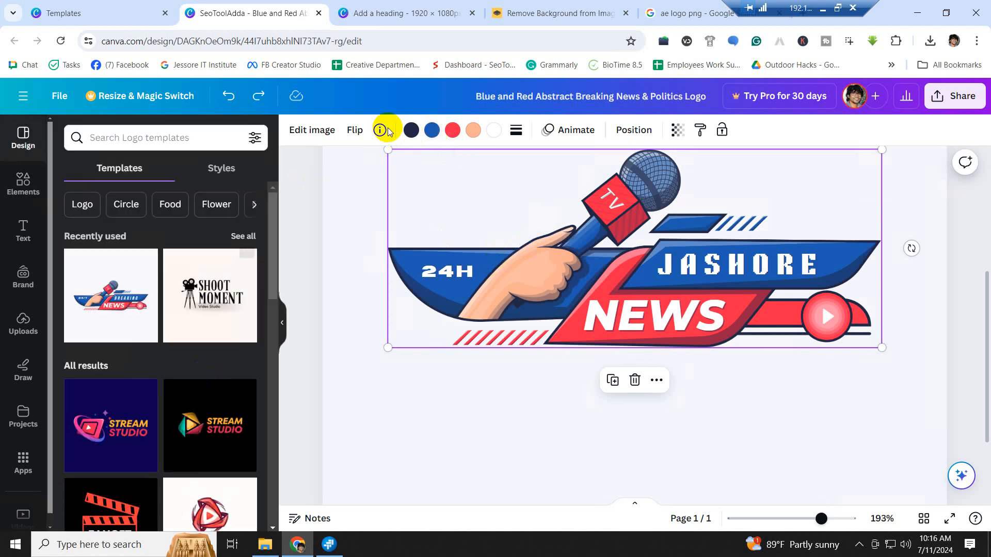
click(431, 129)
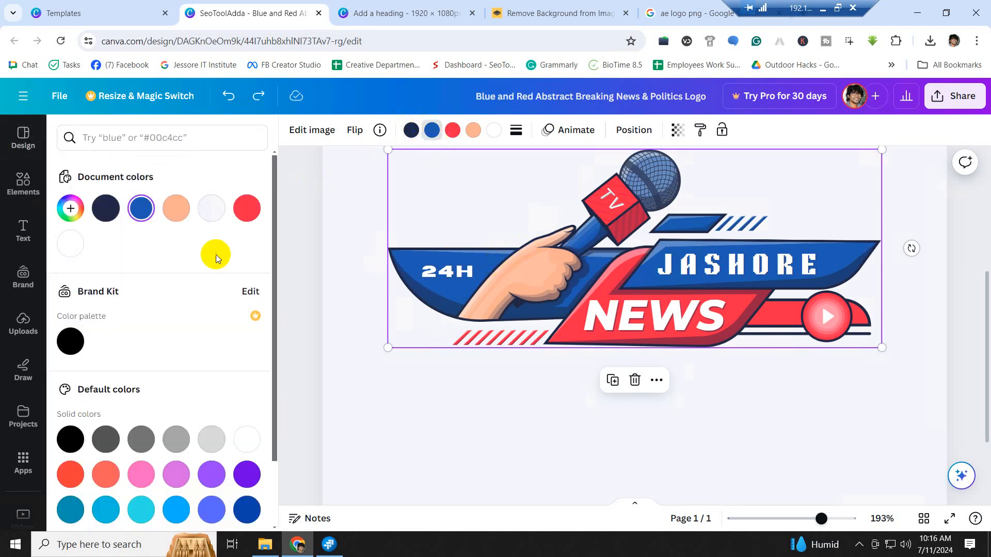
scroll(211, 368, down, 2)
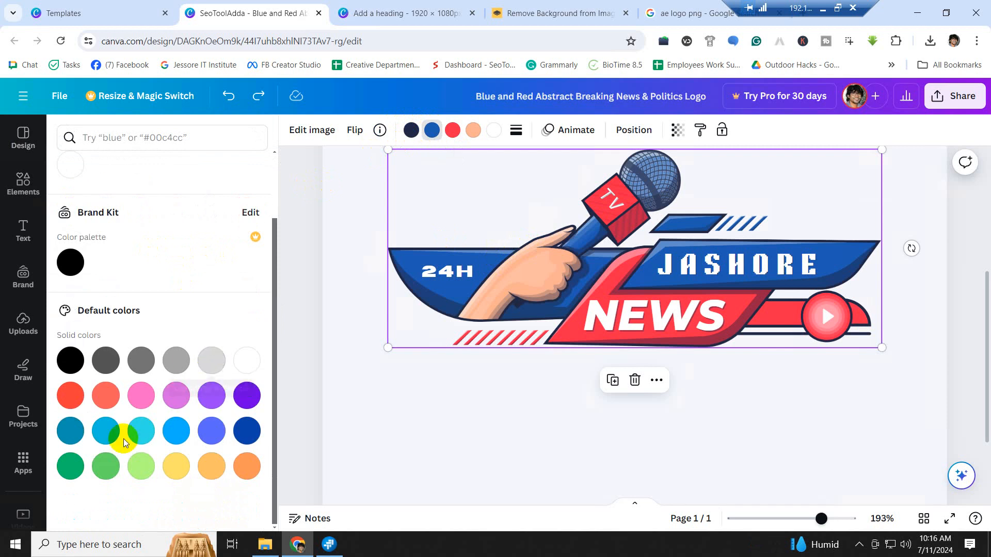
click(70, 468)
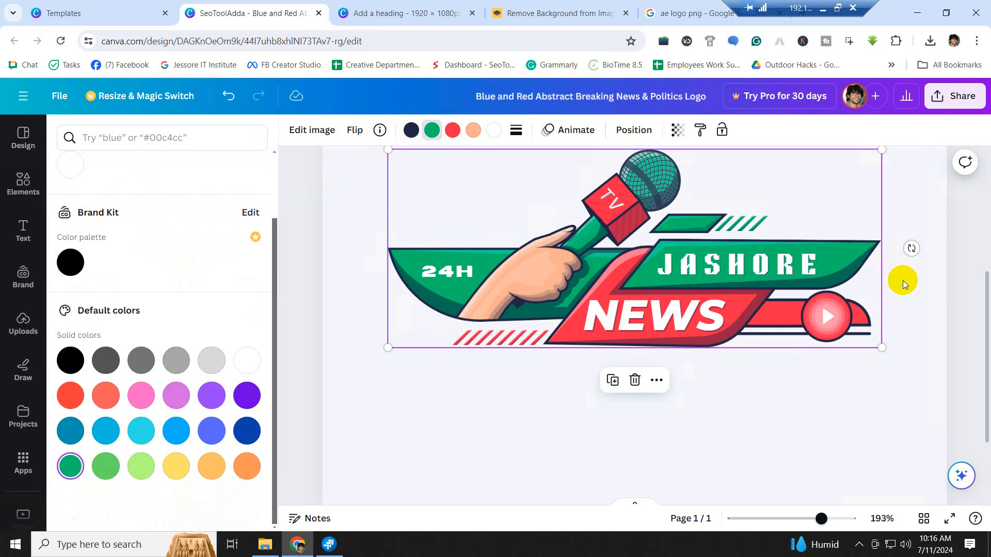
click(849, 454)
scroll(848, 453, up, 2)
scroll(732, 314, down, 1)
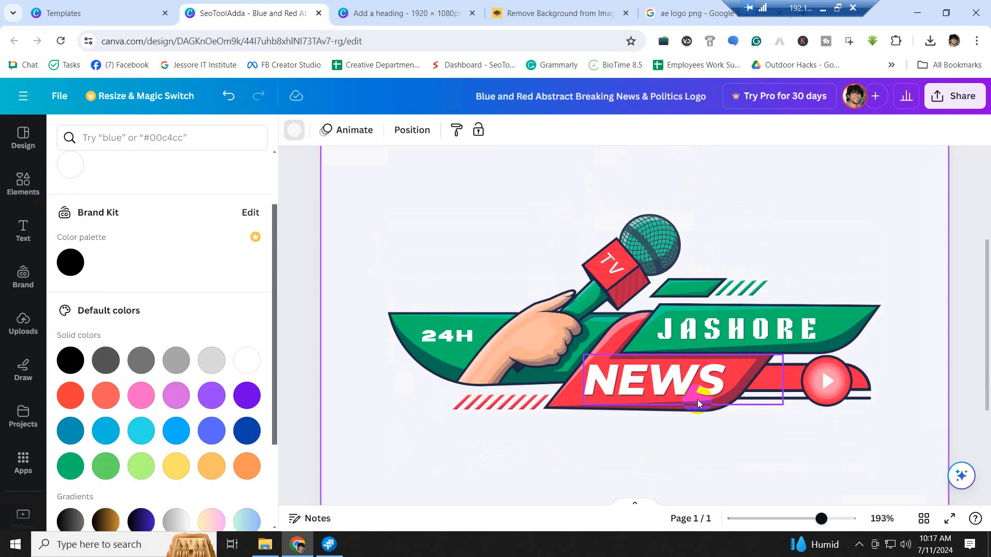
- Drag the 24H label onto the red NEWS bar beside the play button
drag(453, 338, 784, 380)
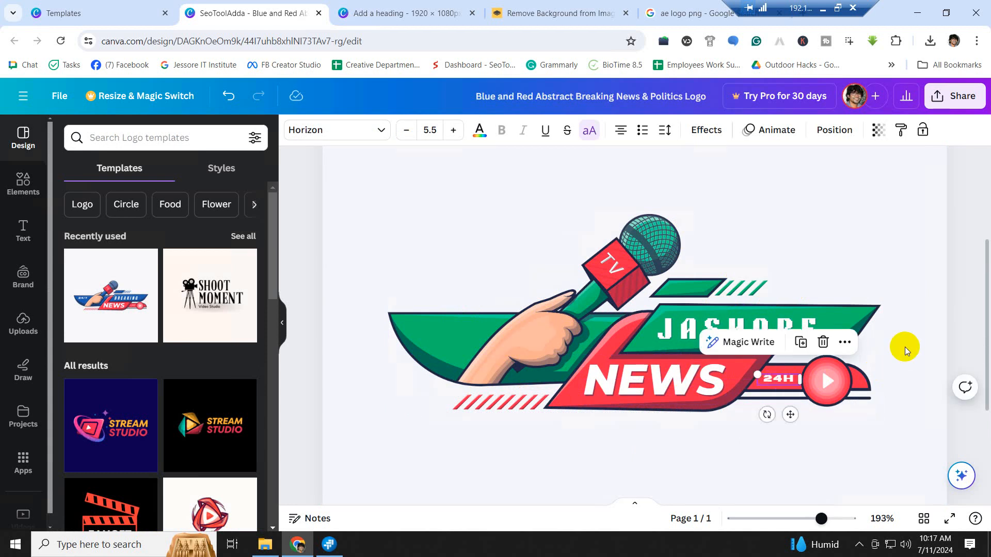
click(907, 350)
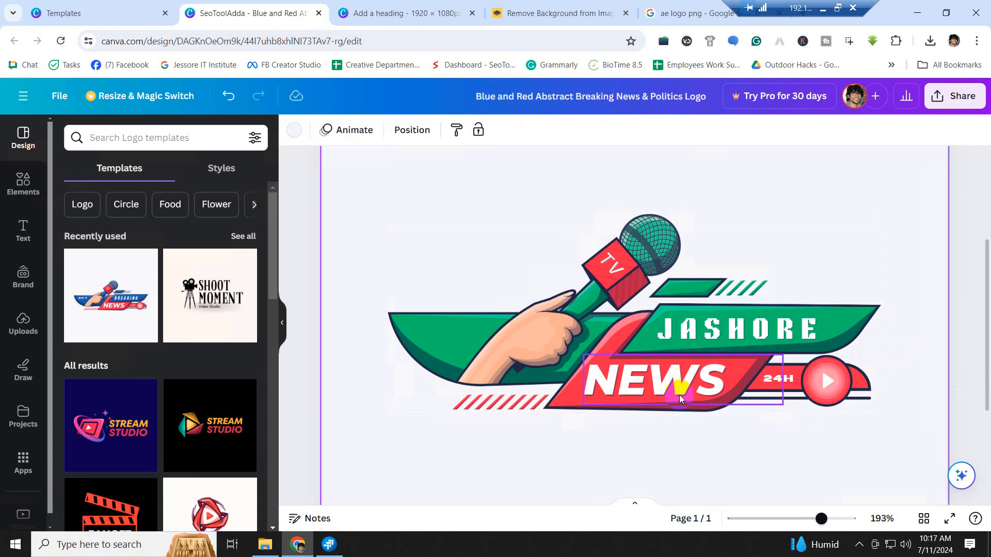
click(803, 388)
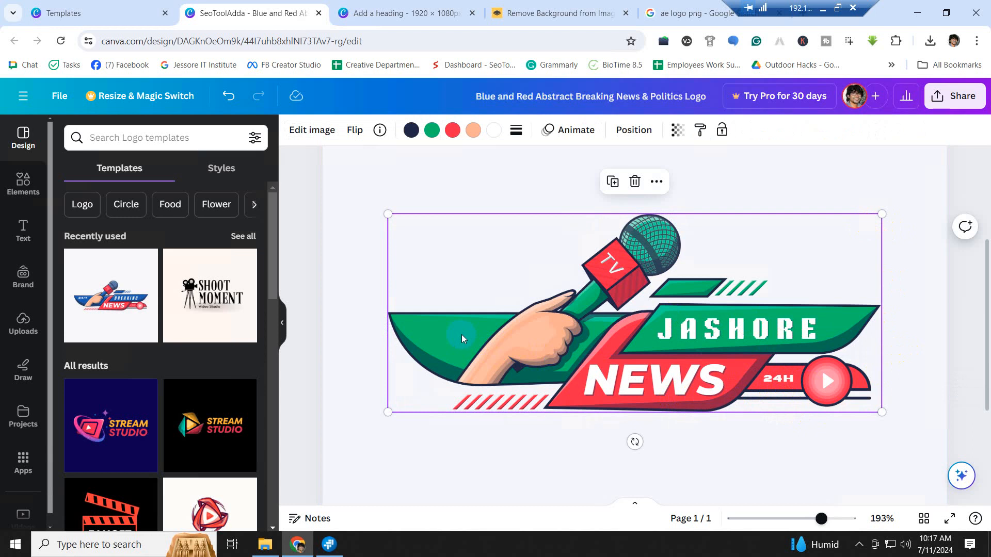
click(862, 181)
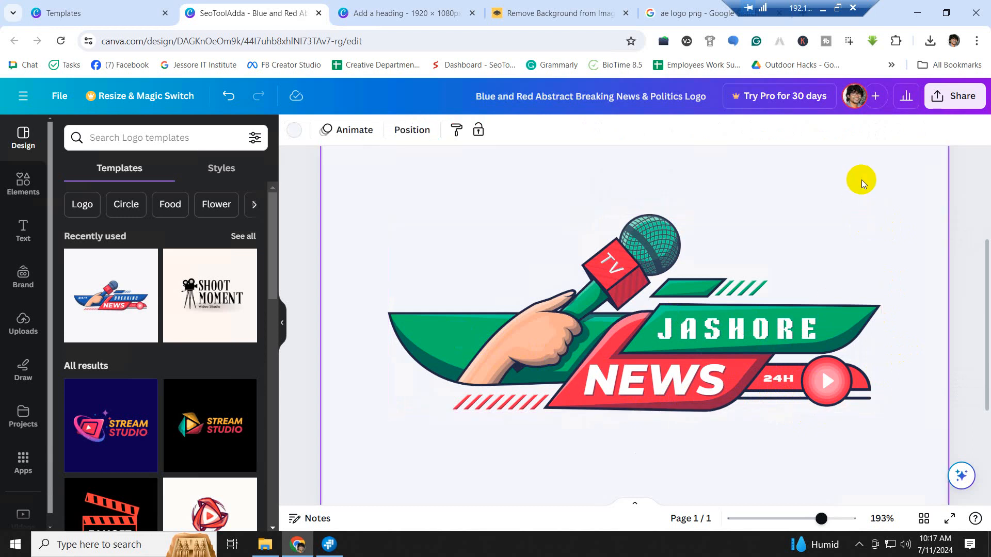
click(514, 395)
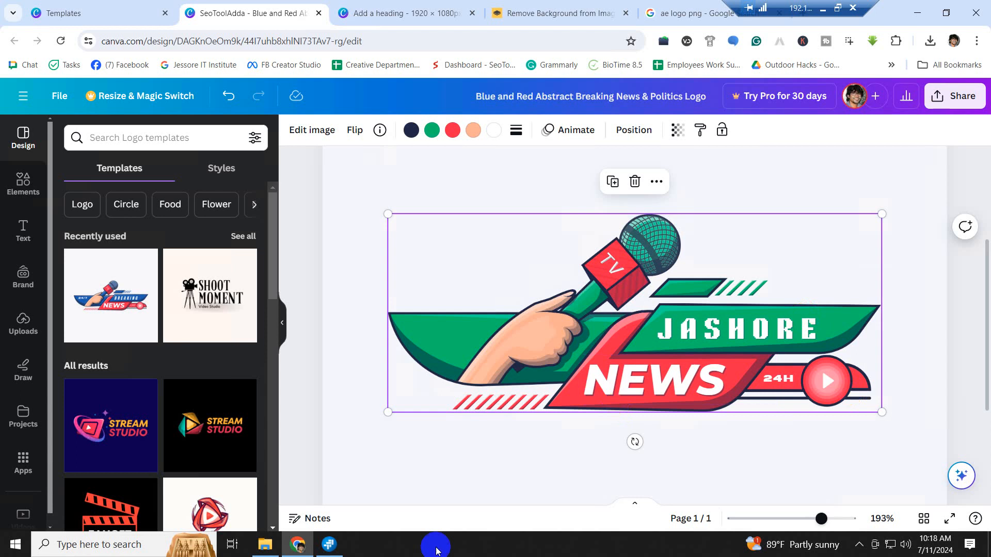
- Go up to the All Batch folder and open Vudeo Editing Batch-09 > Class 27
click(265, 545)
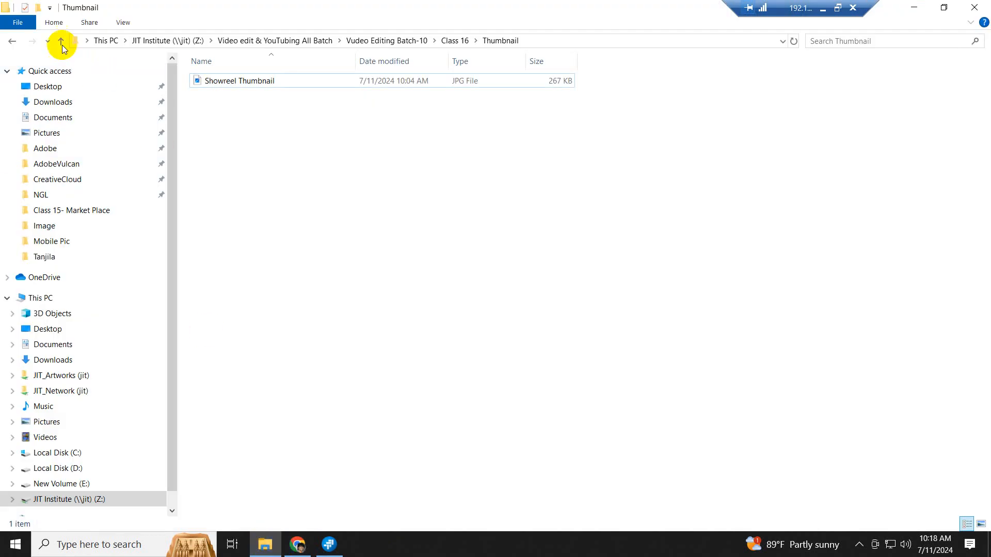
click(62, 41)
click(62, 41)
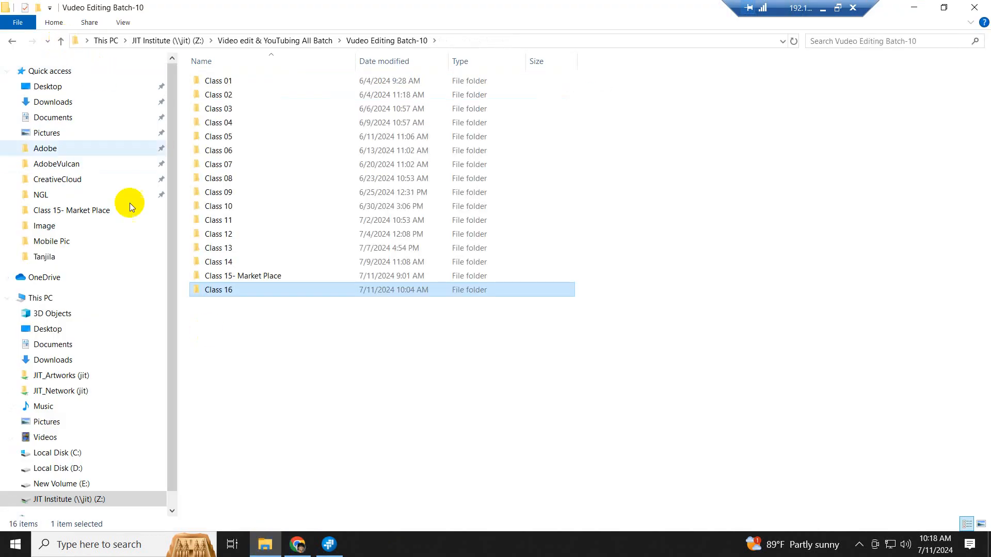
click(61, 41)
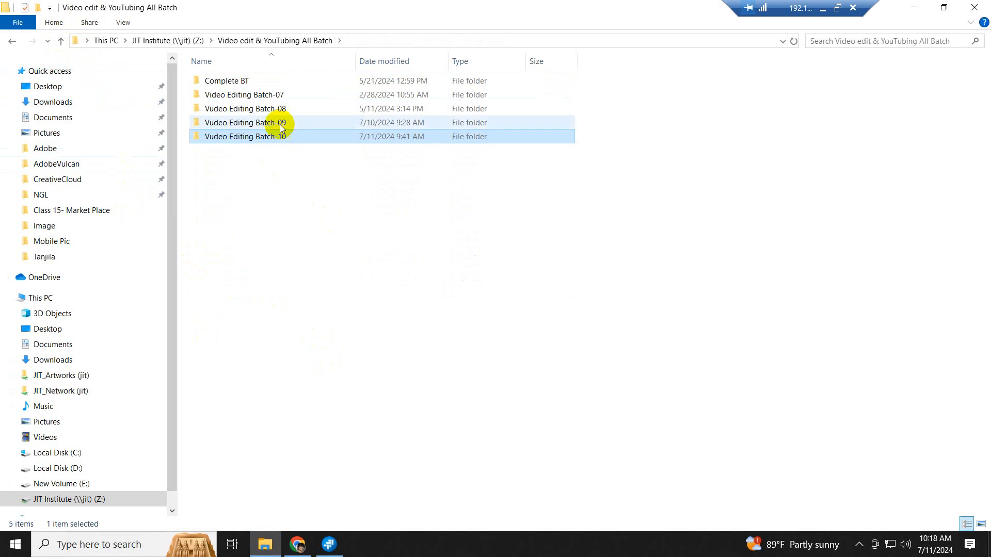
double_click(281, 124)
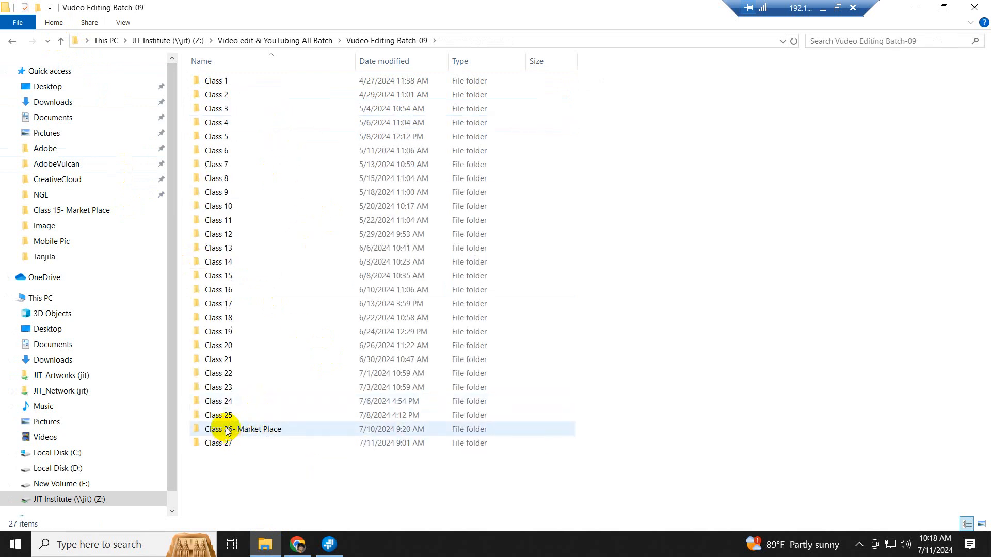
double_click(225, 442)
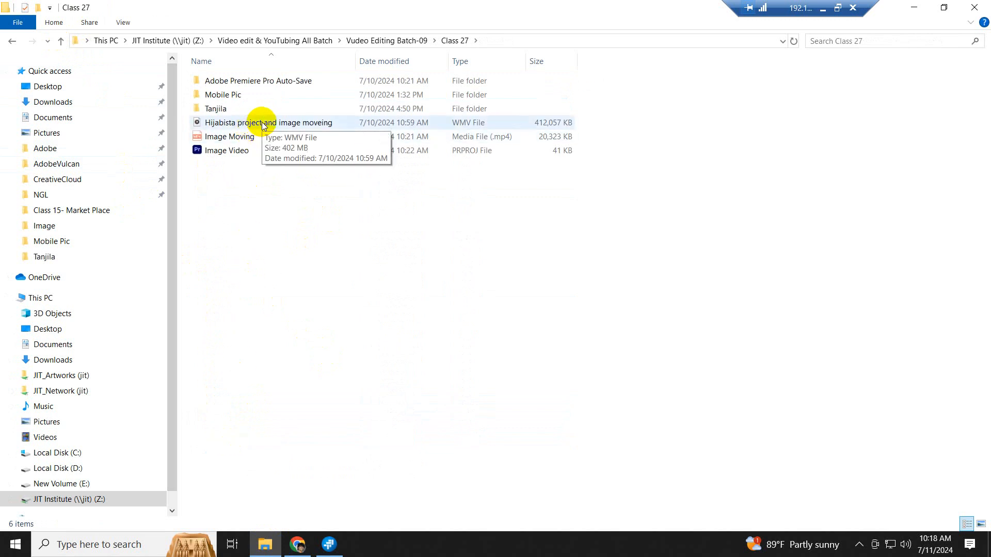
- Open the nested project folders down to Logo and view Logo-PNG-Black
double_click(222, 109)
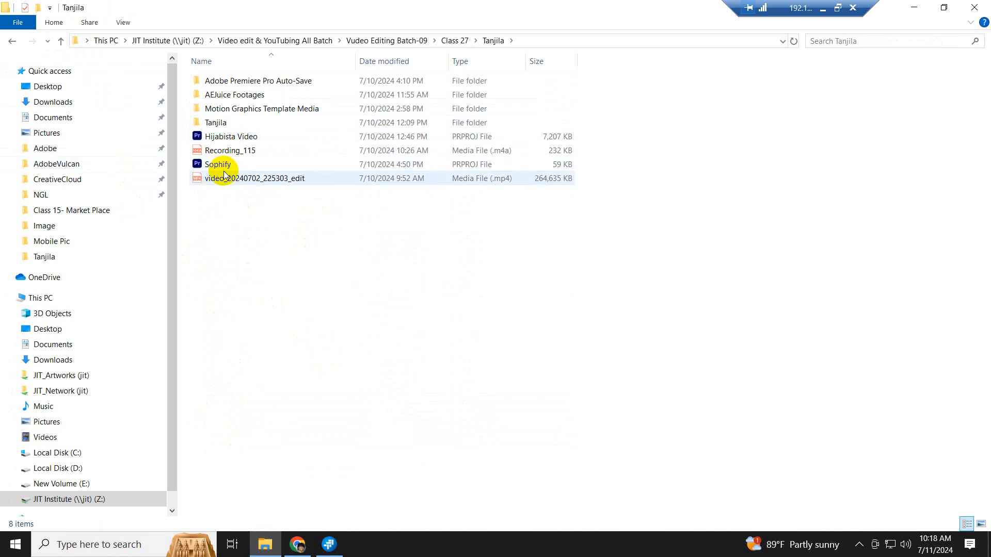
double_click(220, 123)
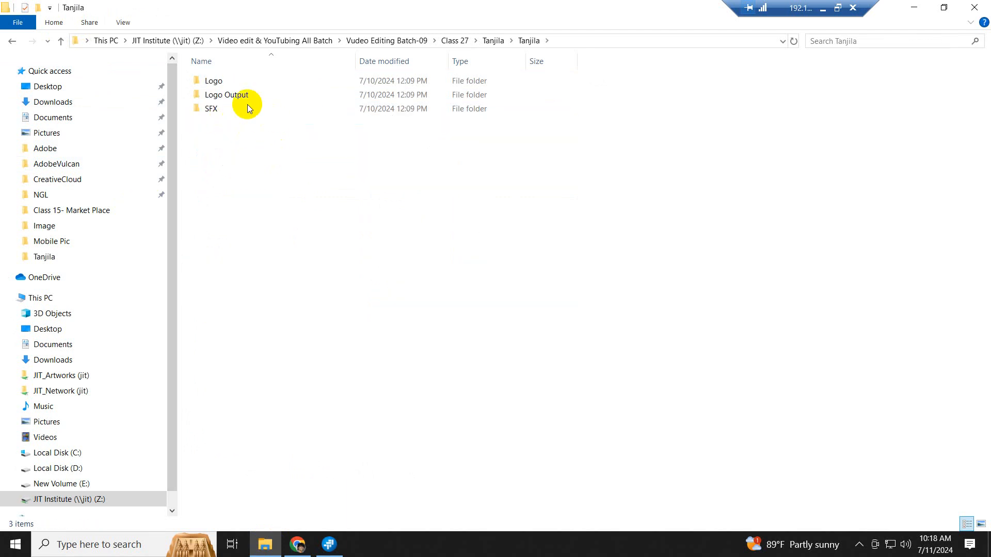
double_click(223, 83)
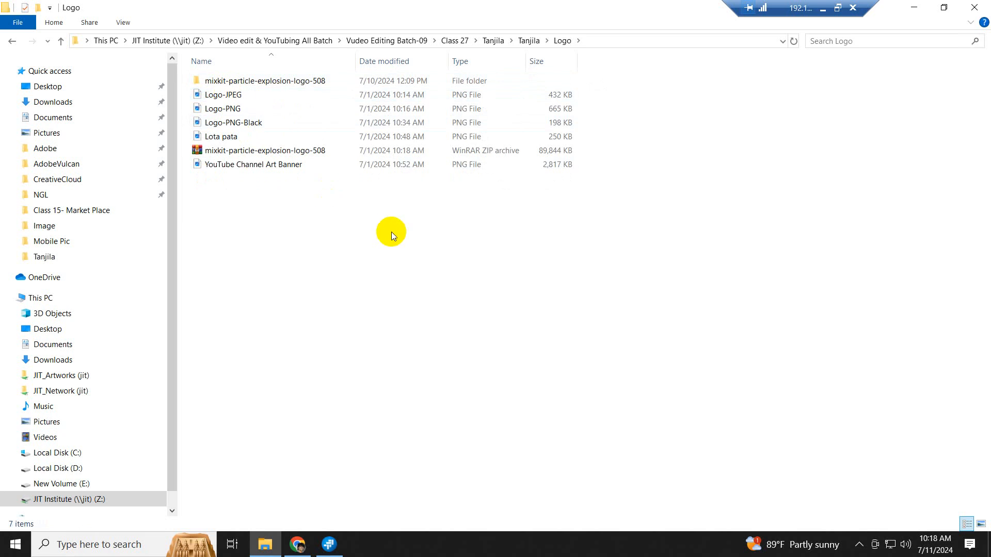
ctrl+scroll(389, 231, up, 4)
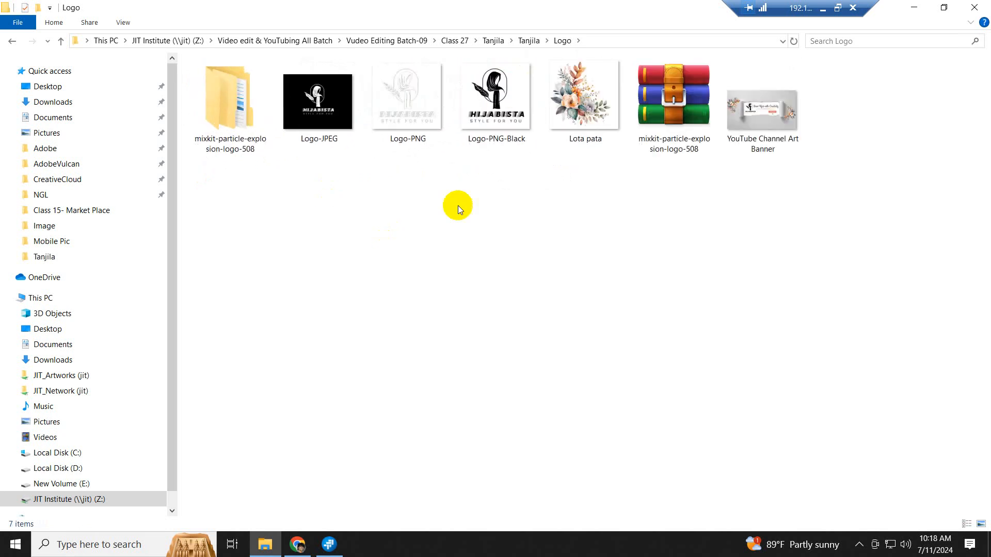
double_click(494, 104)
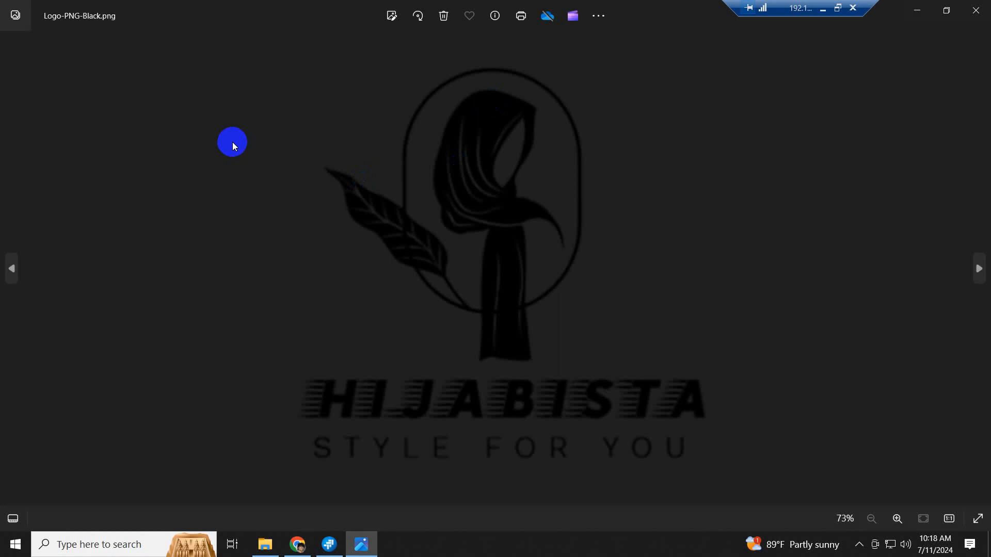
- Page through the channel banner, Logo-PNG and Logo-JPEG images, then close the viewer
key(Right)
key(Right)
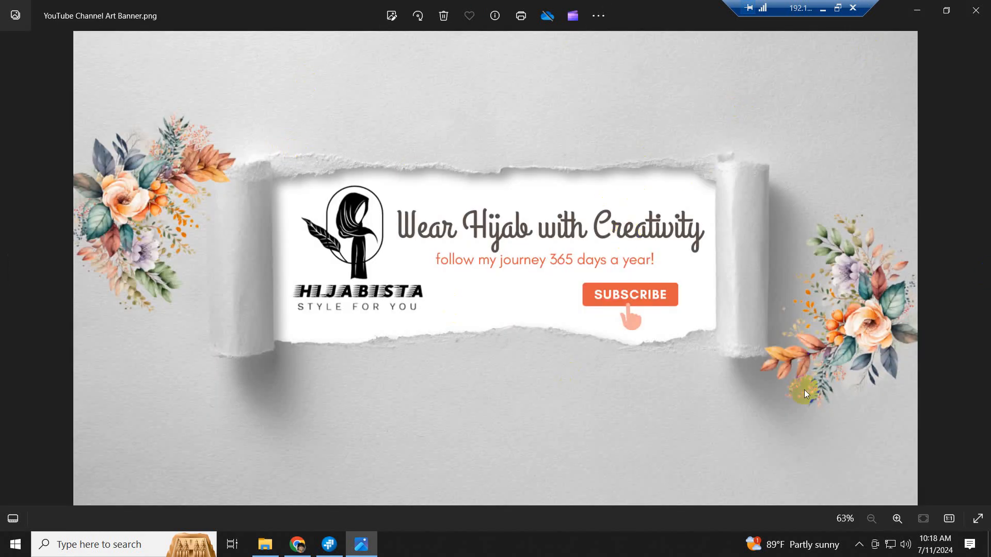
key(Left)
key(Left)
key(Left)
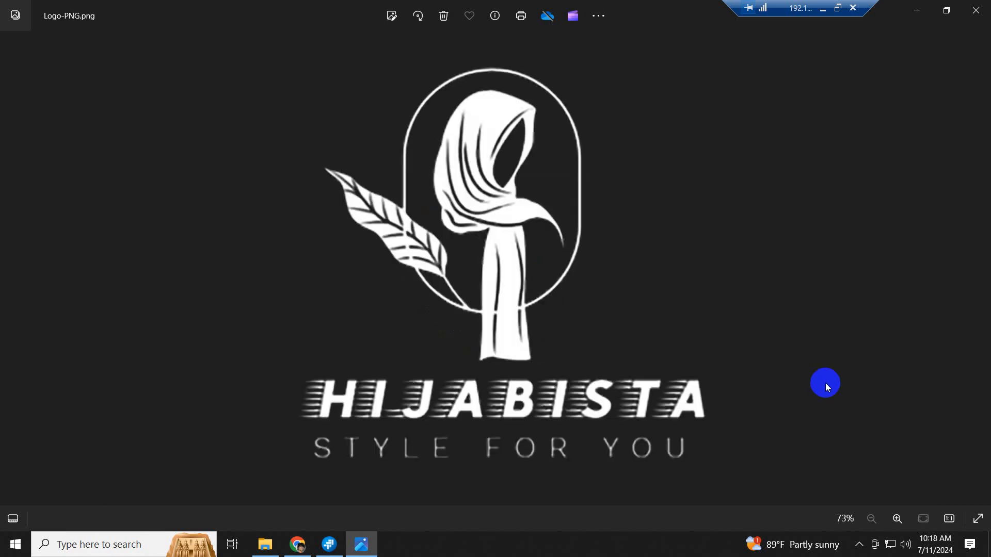
click(982, 384)
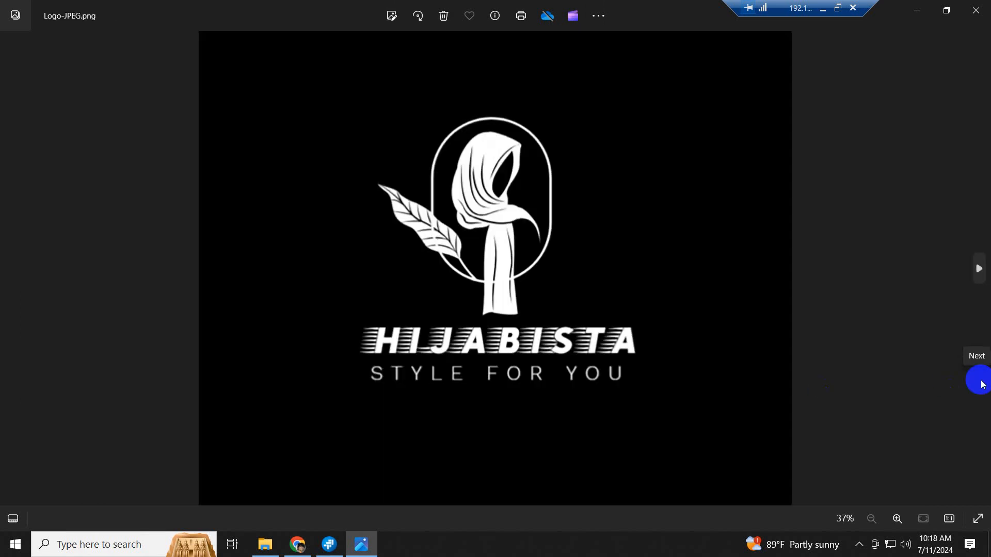
click(976, 10)
click(412, 212)
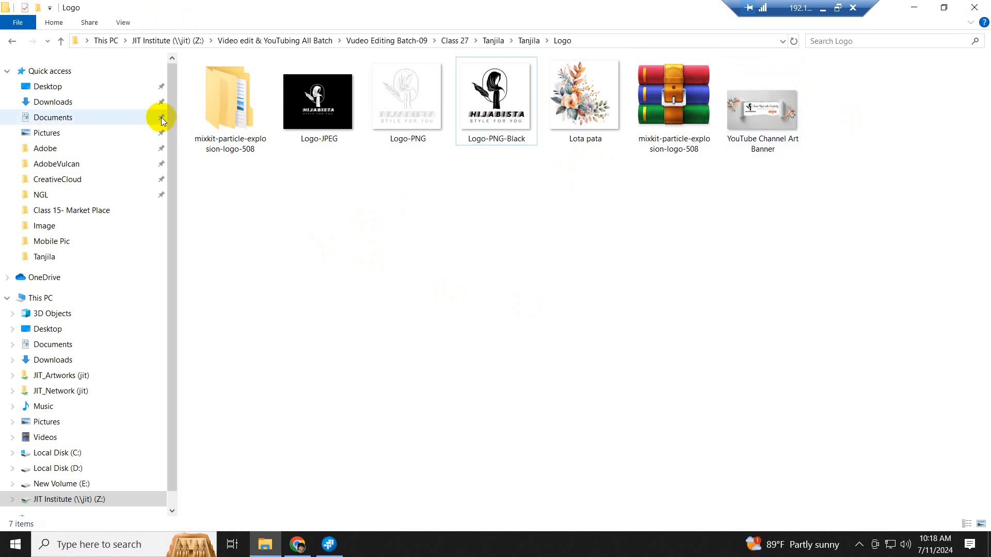
- Play Hijabista Logo.mp4 from the Logo Output folder, then close the player
click(63, 41)
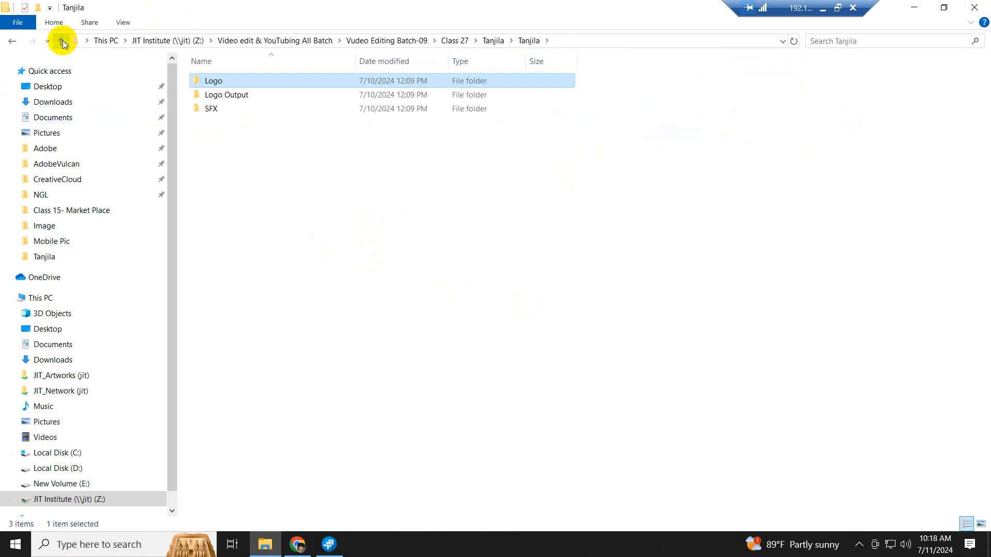
double_click(228, 93)
double_click(227, 81)
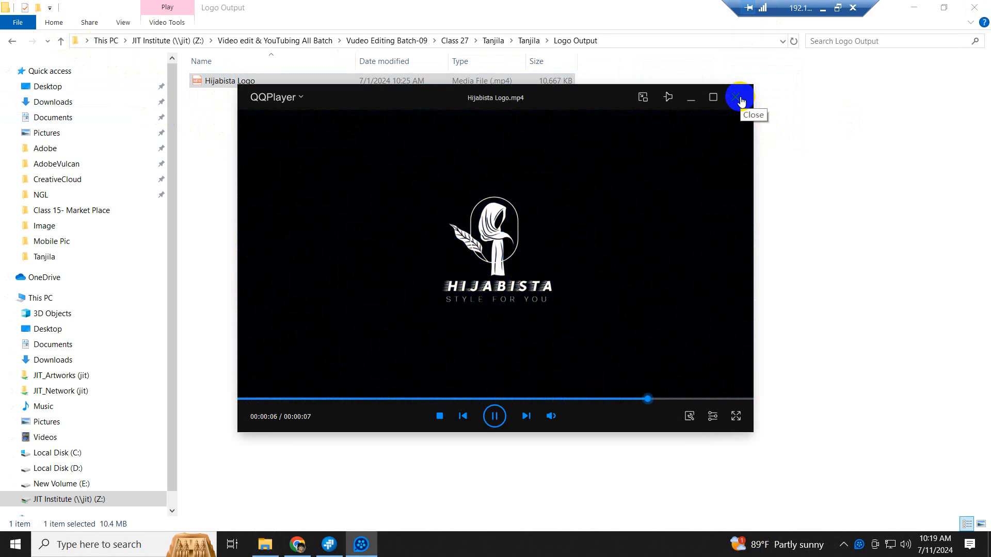
click(741, 100)
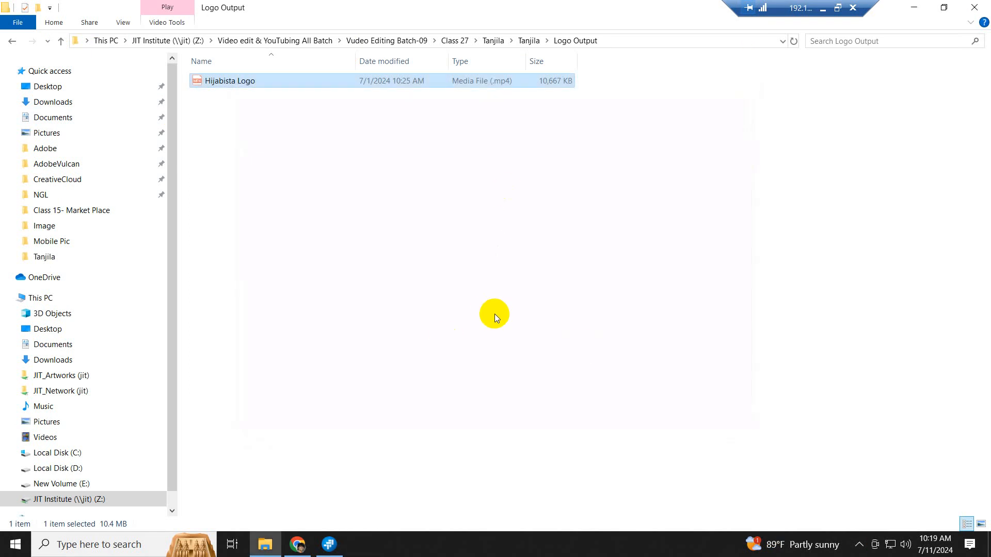
click(494, 314)
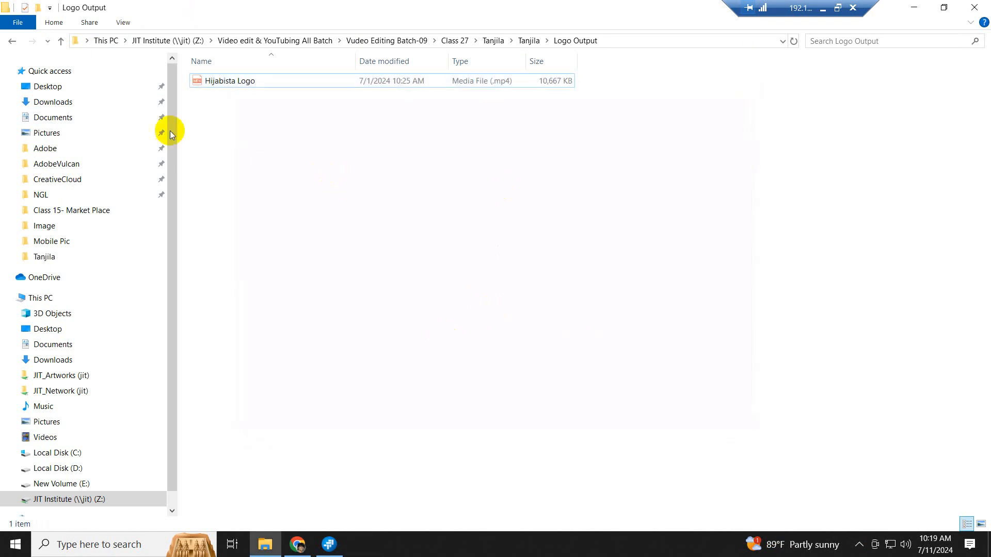
- Go up two levels to the student's outer project folder in Class 27
click(60, 41)
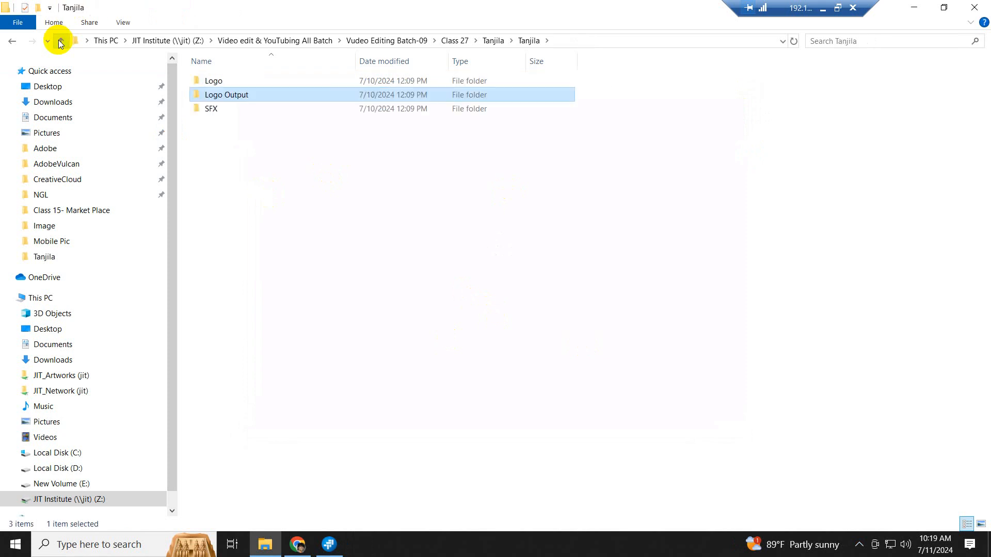
click(60, 41)
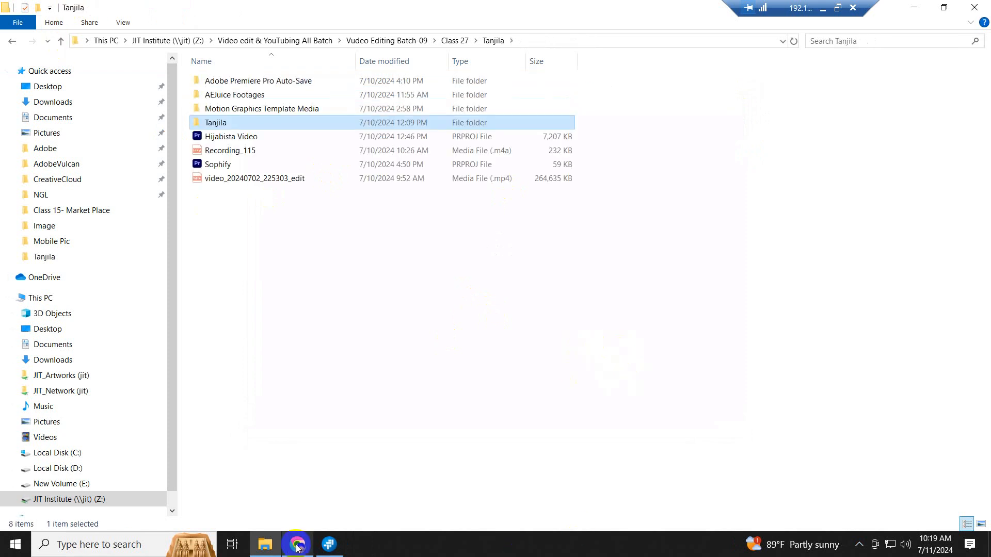
mouse_move(307, 552)
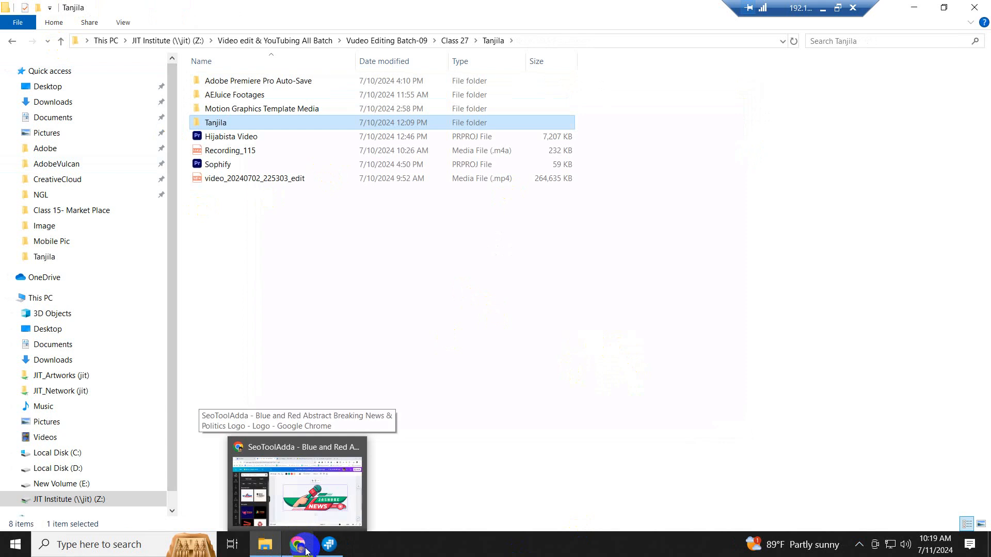
- Download the JASHORE News logo design from Canva as a PNG file
click(307, 551)
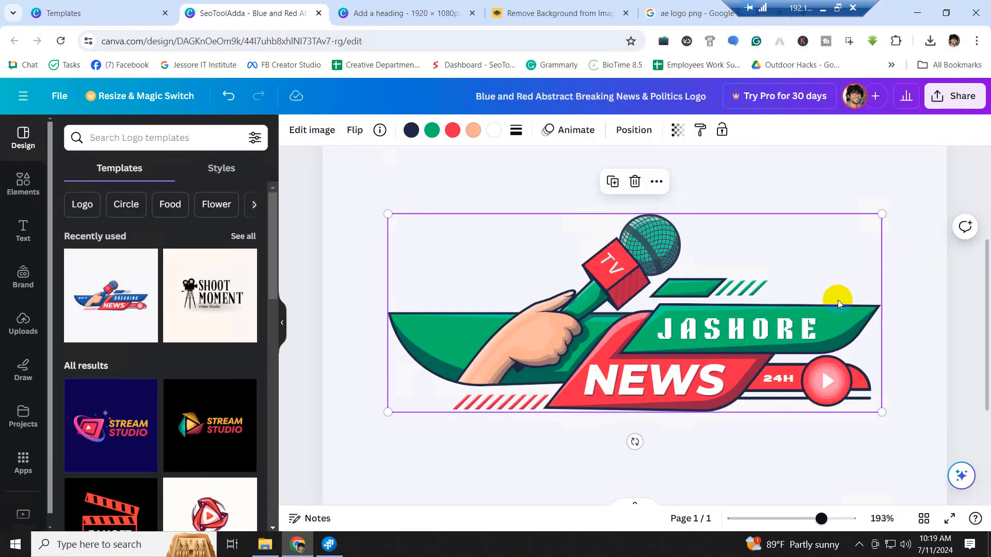
click(959, 99)
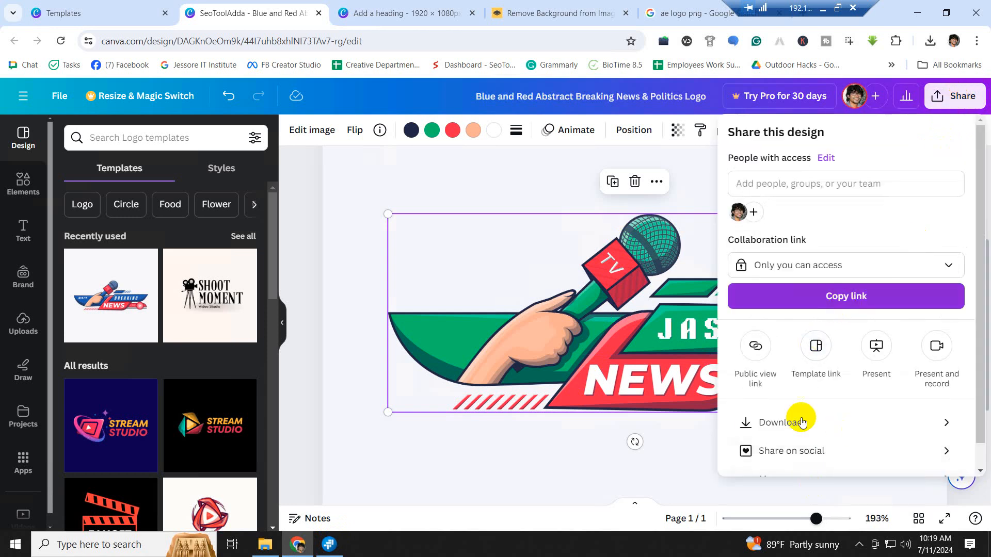
click(782, 429)
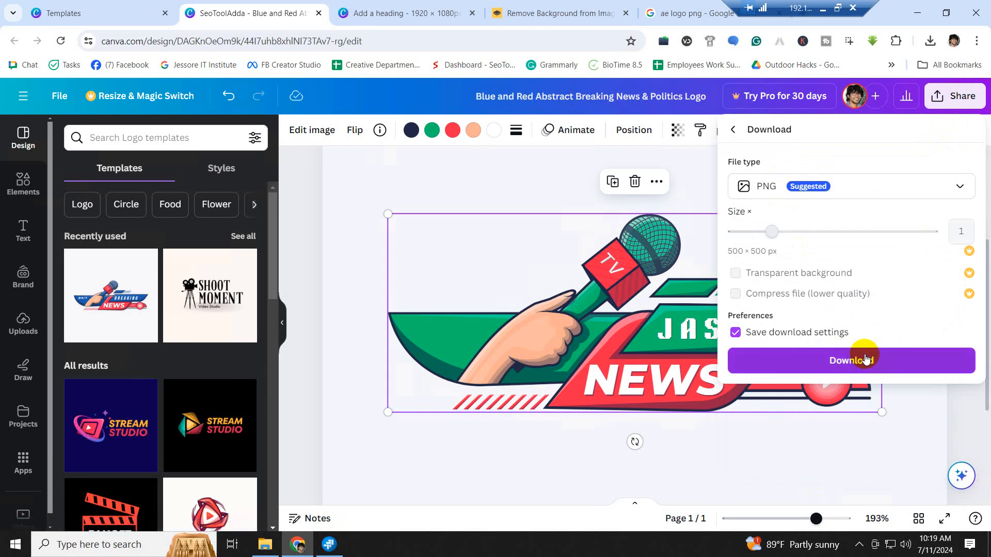
click(859, 364)
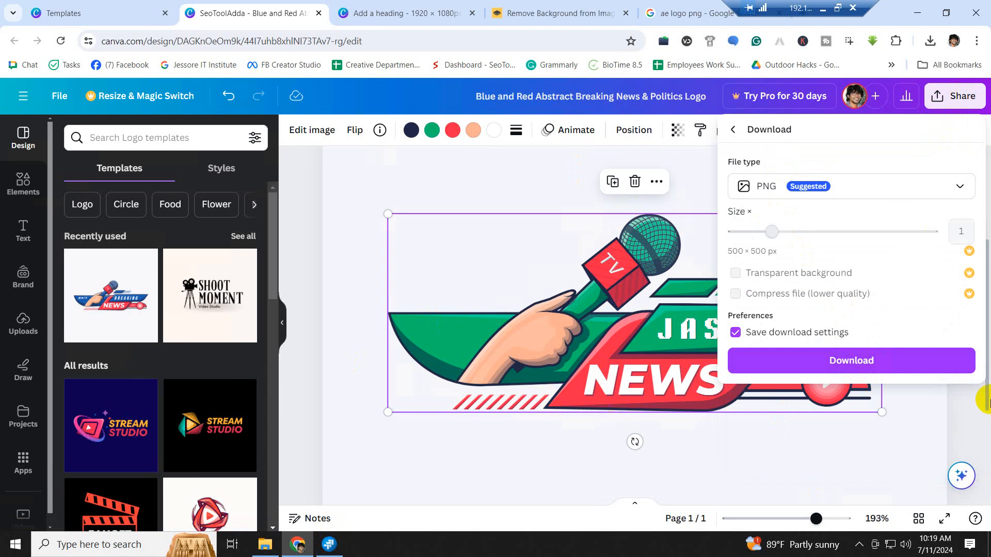
click(854, 366)
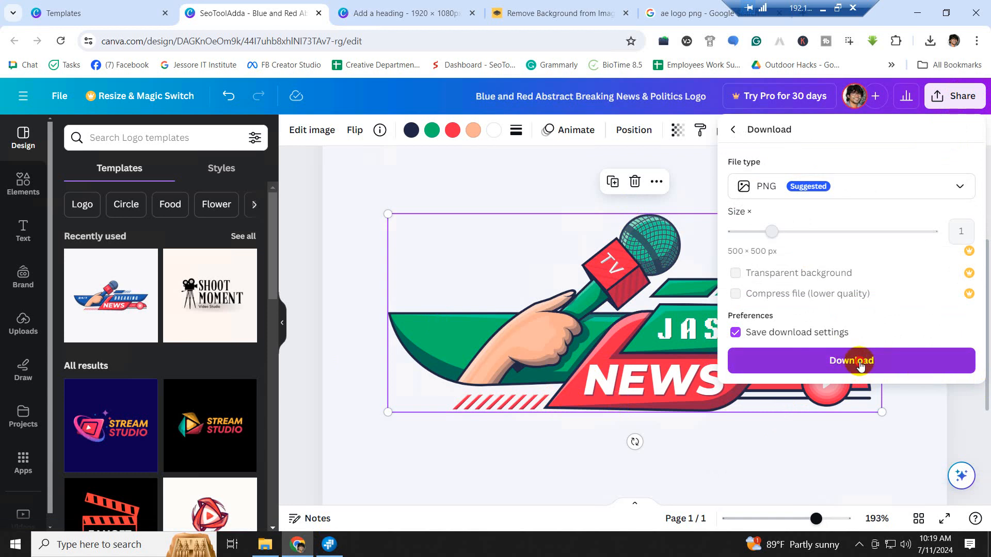
click(860, 365)
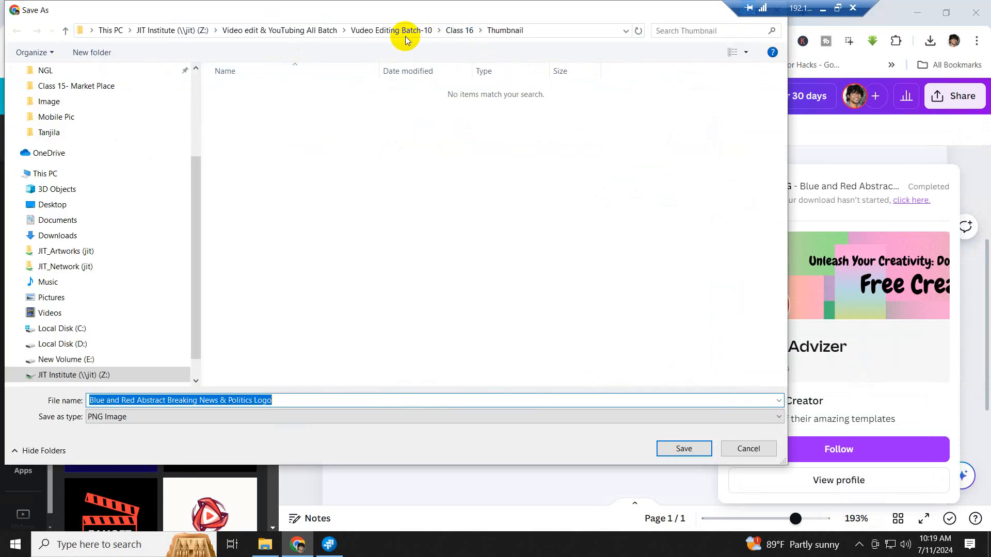
- Create a new student folder in Class 16 with a Logo folder inside it
click(66, 31)
right_click(247, 163)
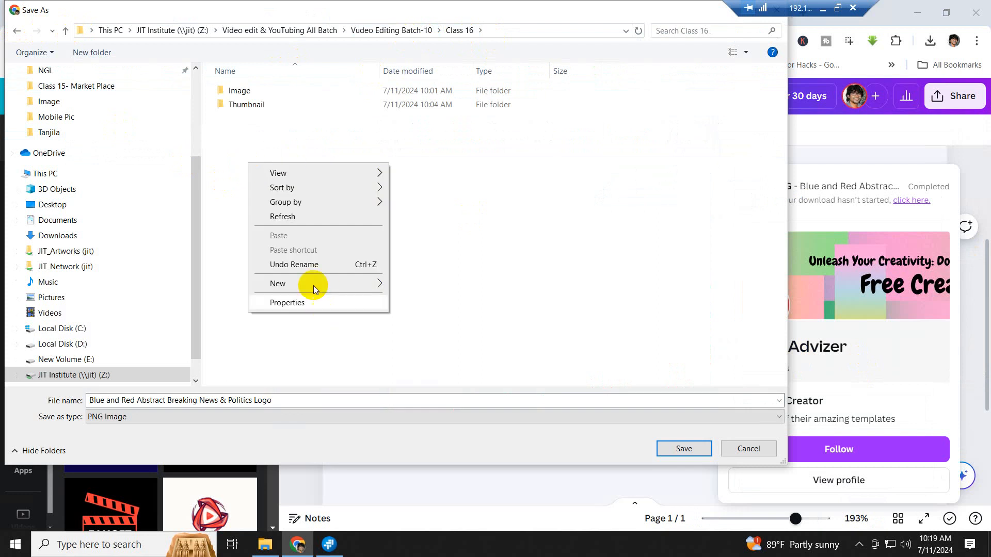
mouse_move(310, 284)
click(414, 285)
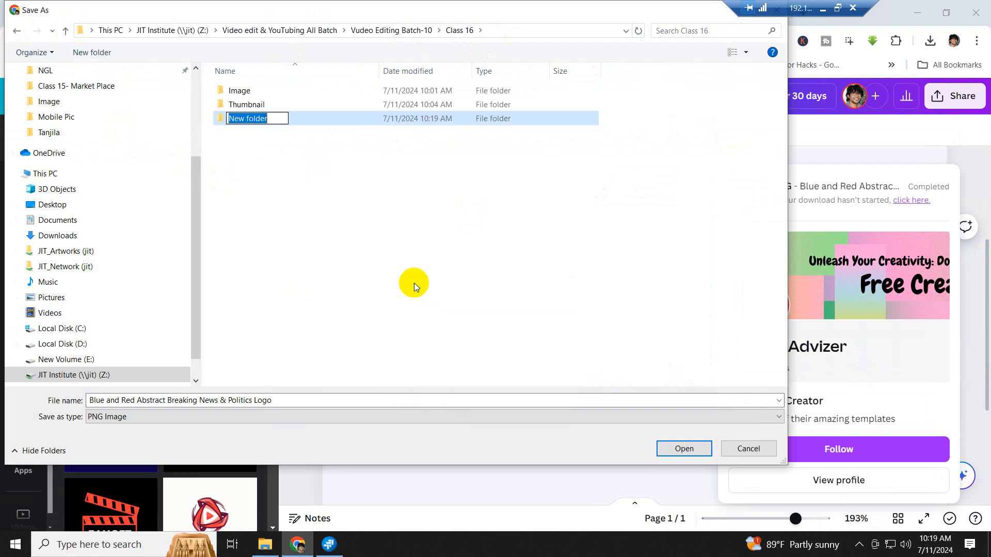
text(Tuhin)
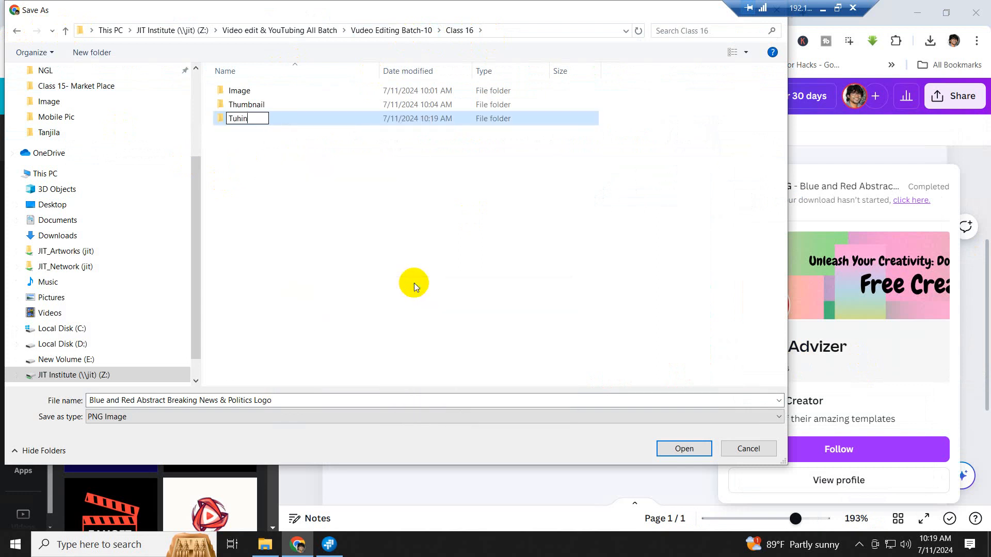
double_click(255, 120)
right_click(260, 130)
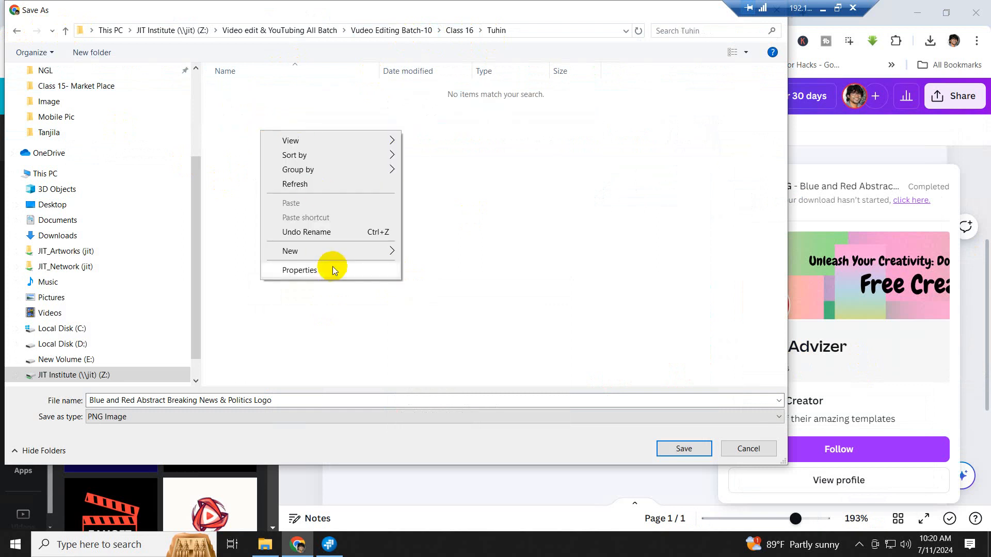
mouse_move(340, 252)
click(431, 251)
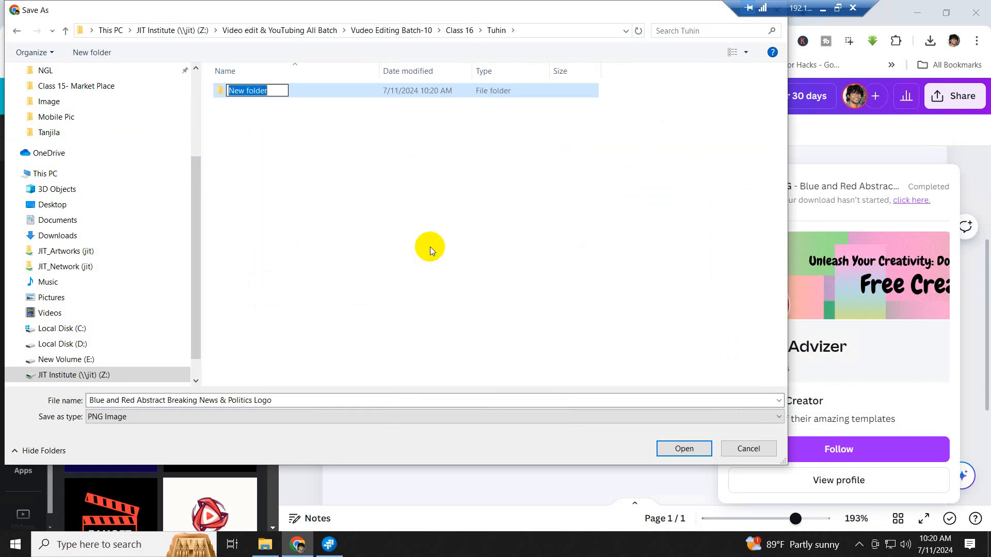
text(Logo)
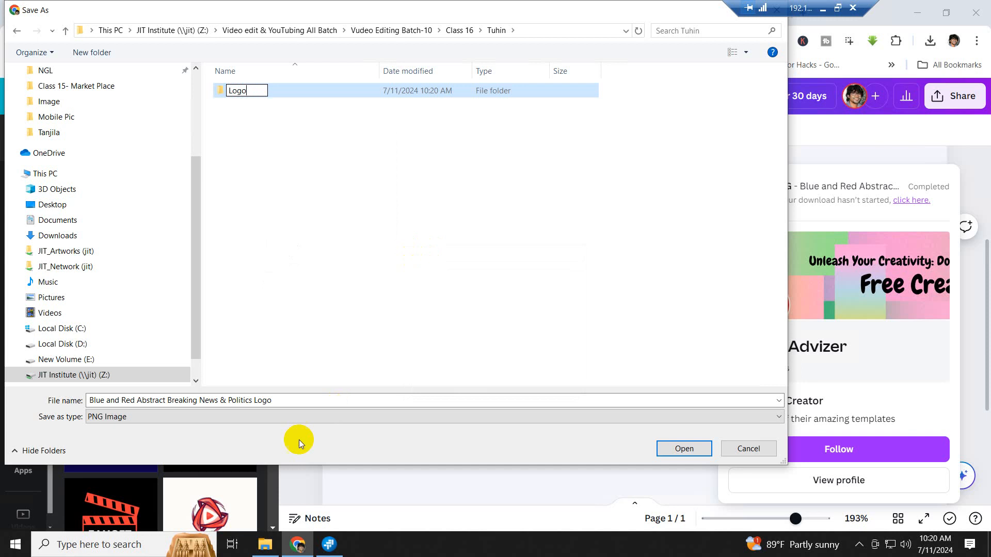
- Edit the download's file name to News Channels Logo-JPEG
triple_click(300, 401)
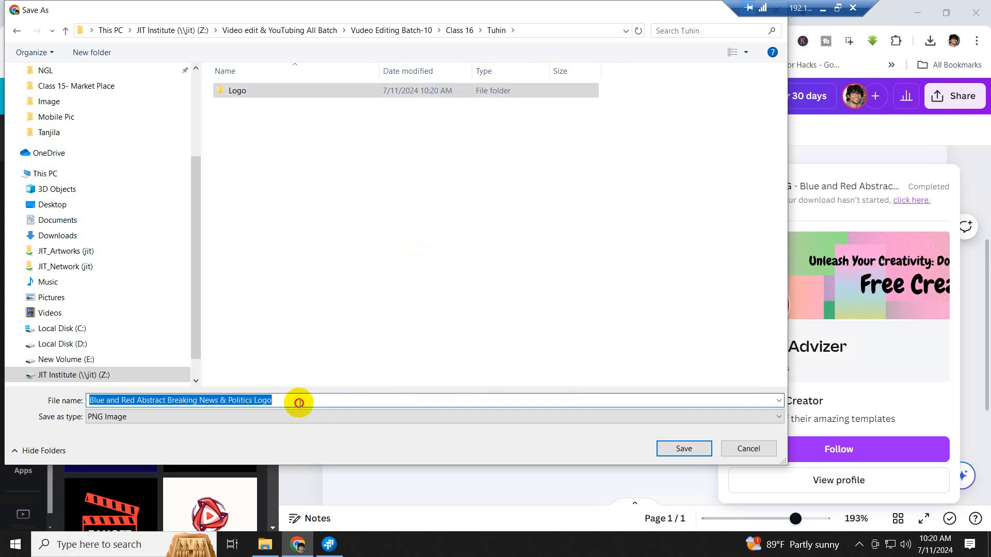
key(End)
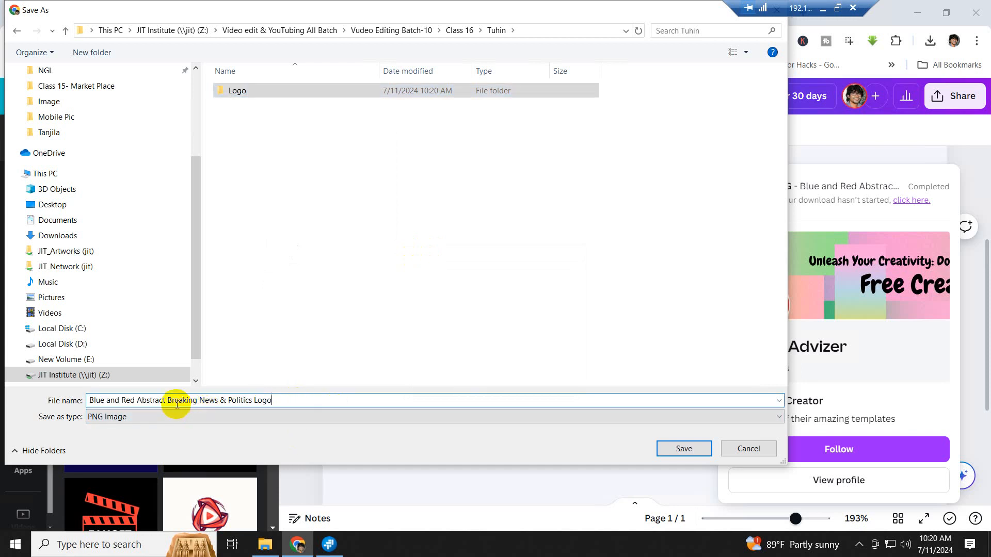
drag(199, 400, 84, 382)
key(BackSpace)
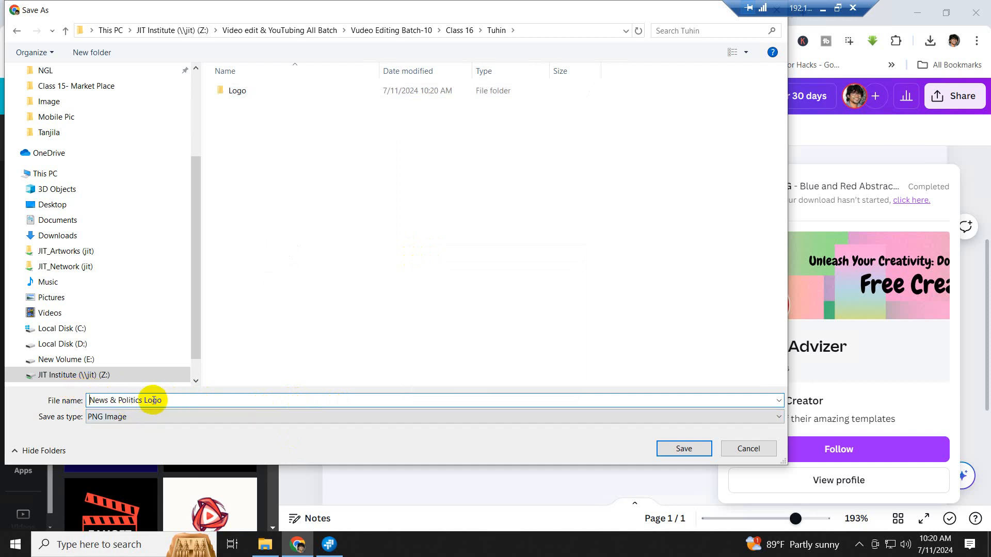
drag(140, 398, 111, 398)
text(Cha)
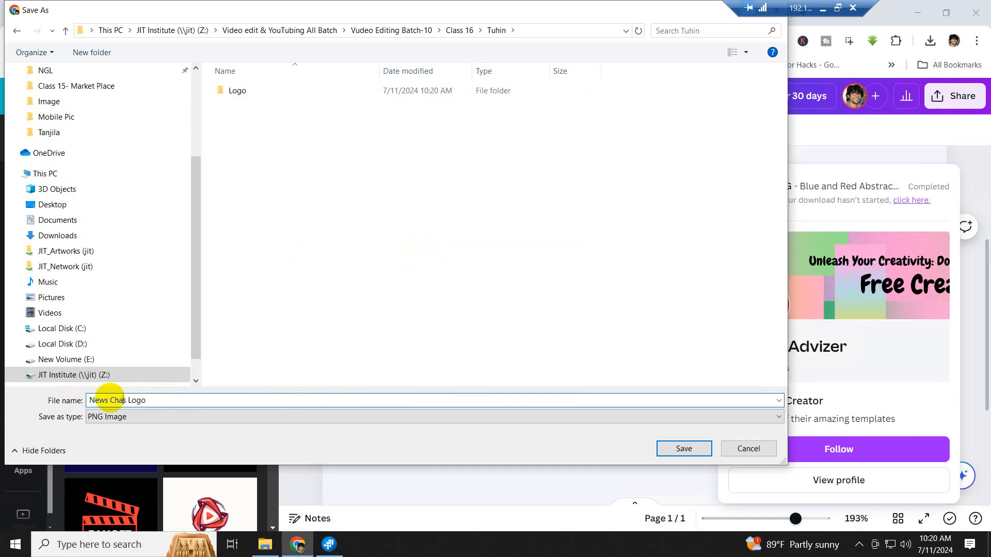
text(nnel)
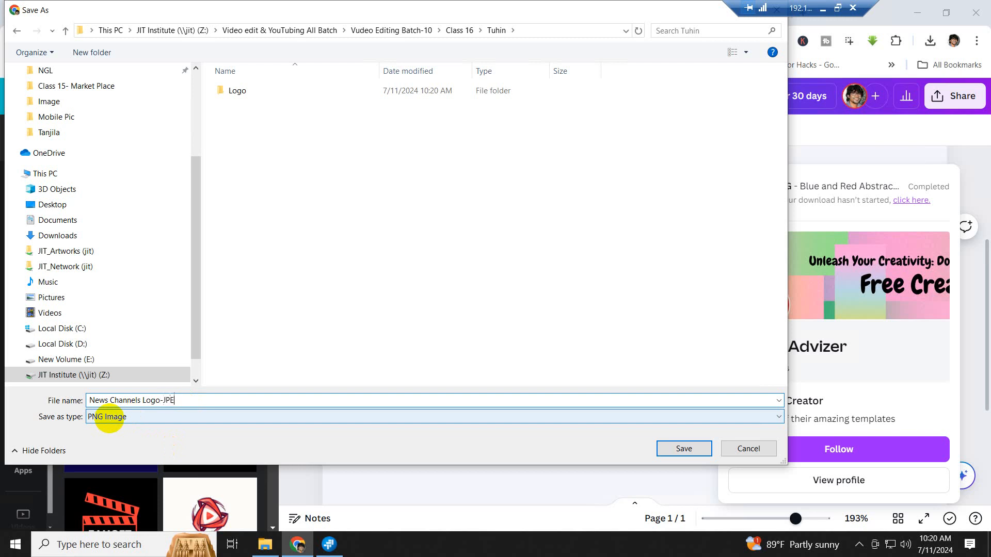
click(398, 242)
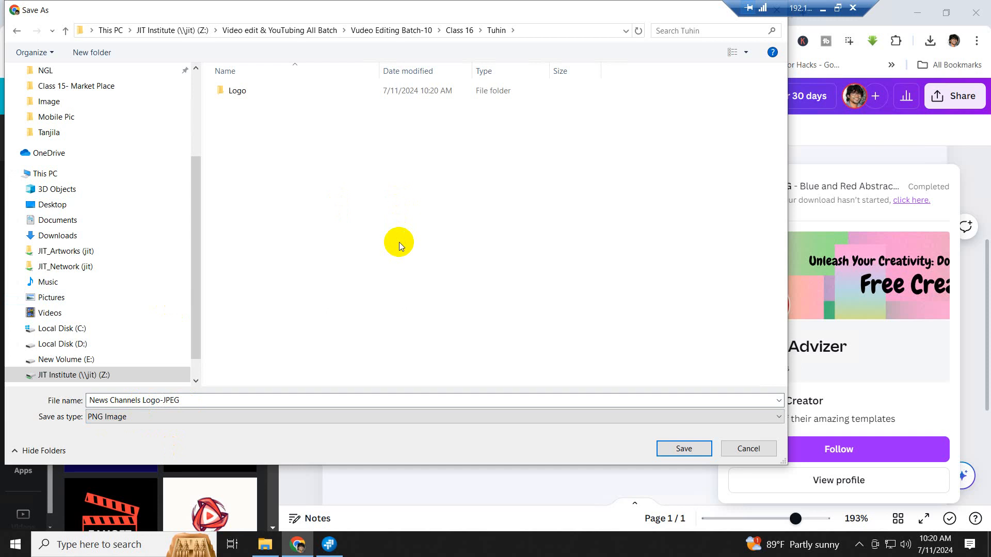
- Save the logo as News Channels Logo-JPEG and browse File Explorer to Class 16
click(684, 448)
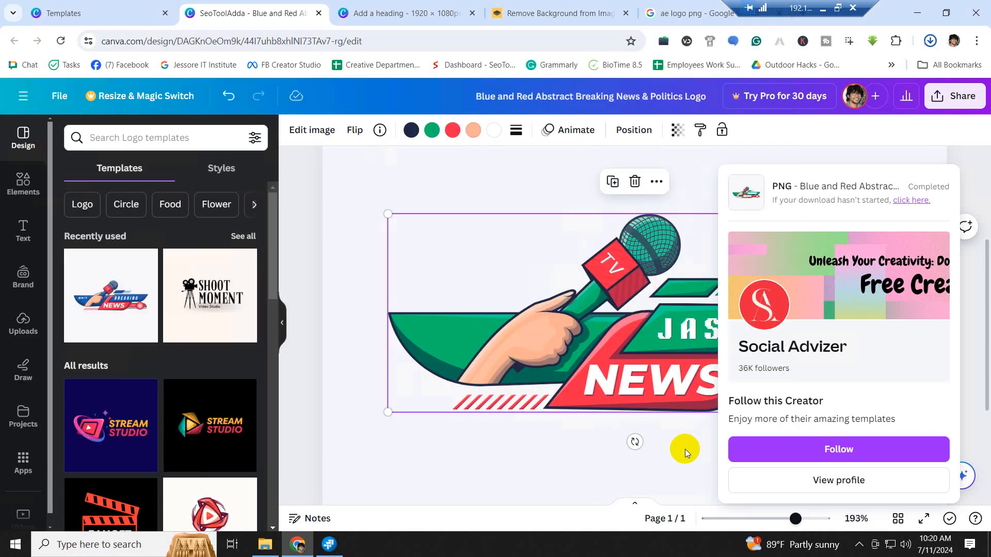
click(264, 545)
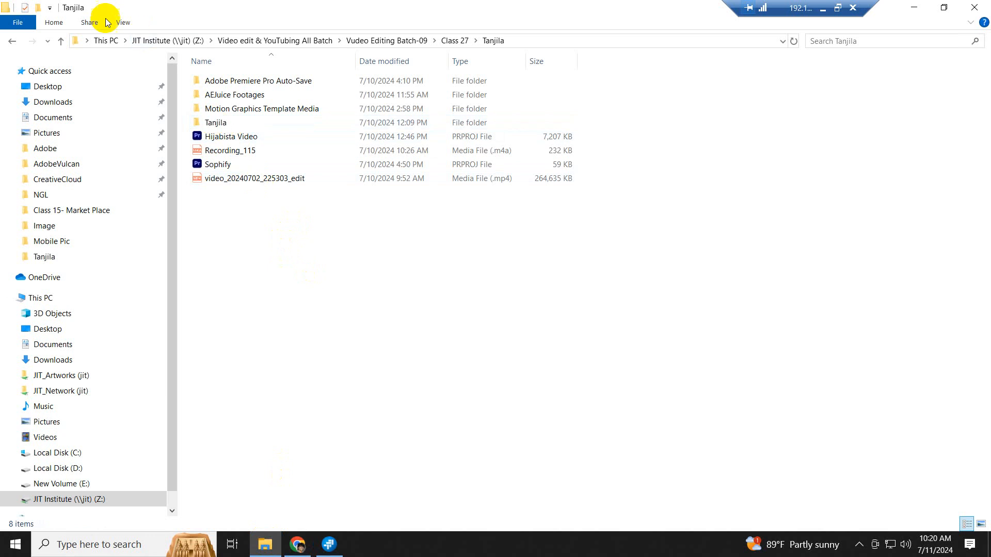
click(60, 40)
click(60, 40)
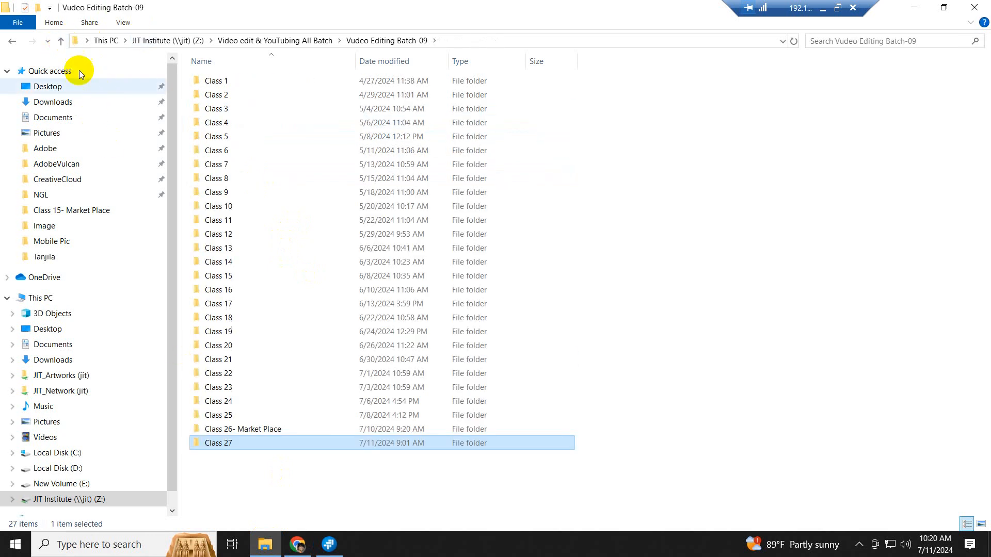
click(60, 40)
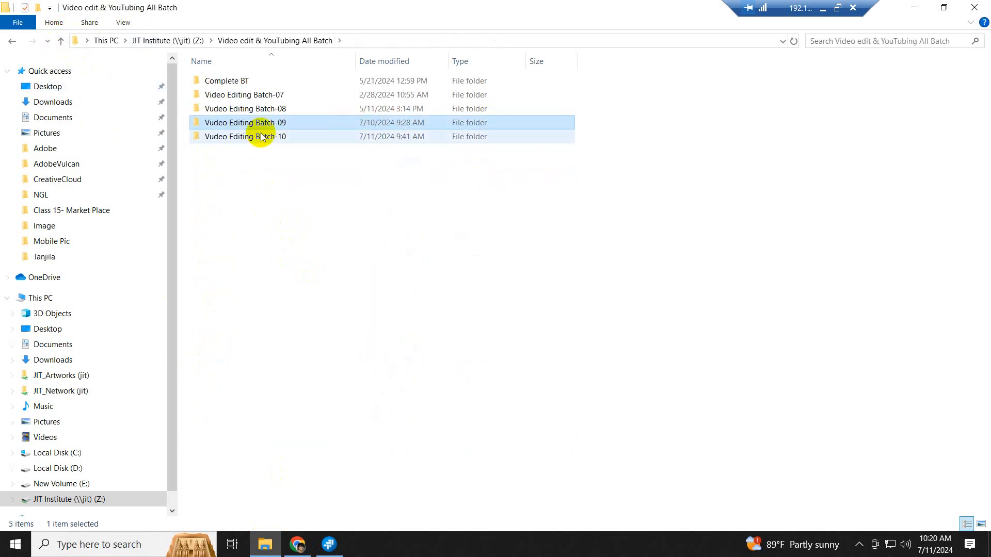
double_click(261, 136)
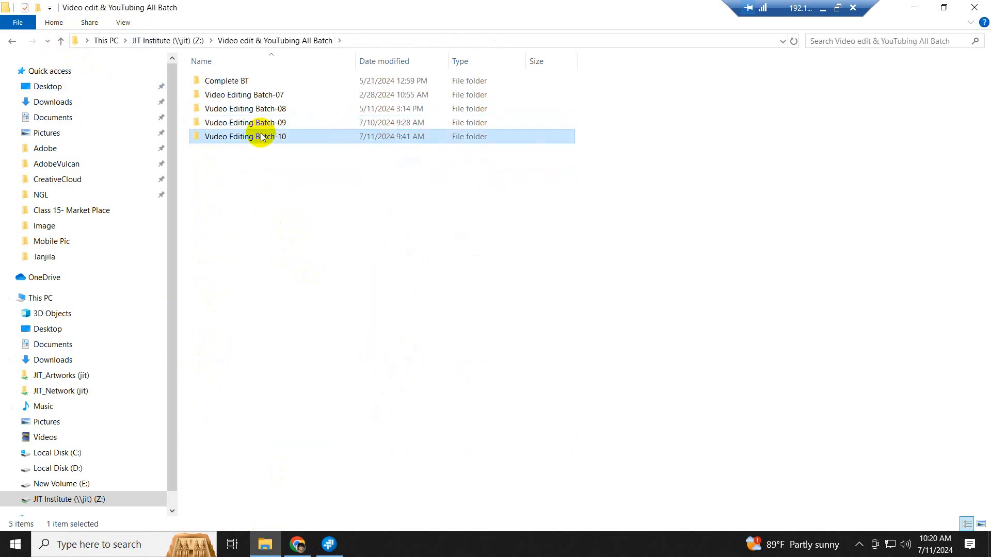
click(244, 289)
double_click(245, 289)
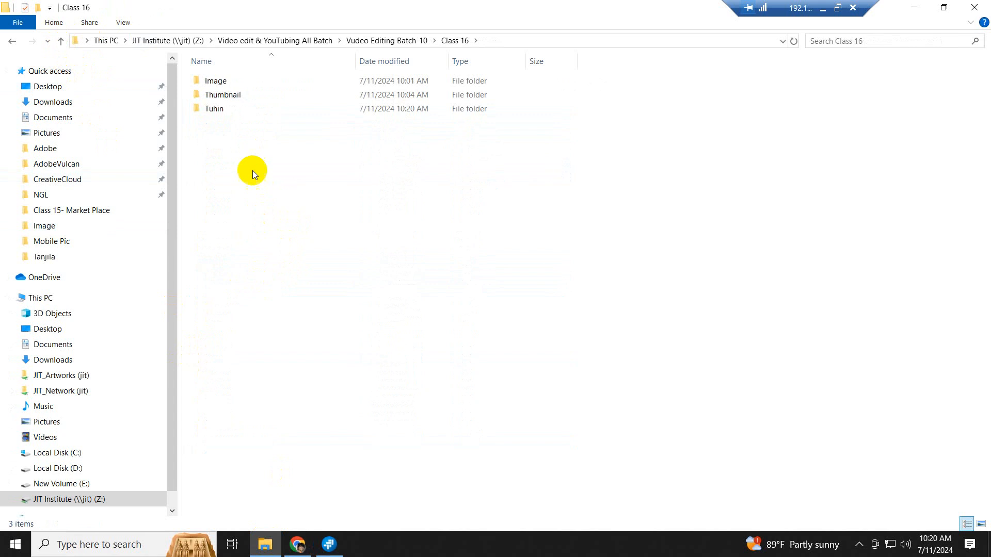
- Finish renaming the new student folder and open it
click(223, 109)
click(227, 108)
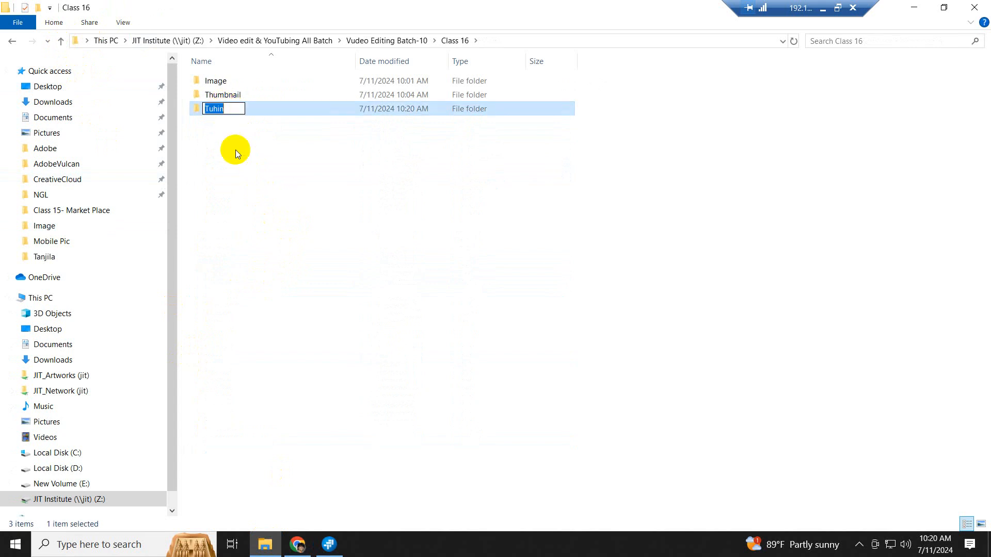
click(252, 204)
click(221, 110)
double_click(221, 114)
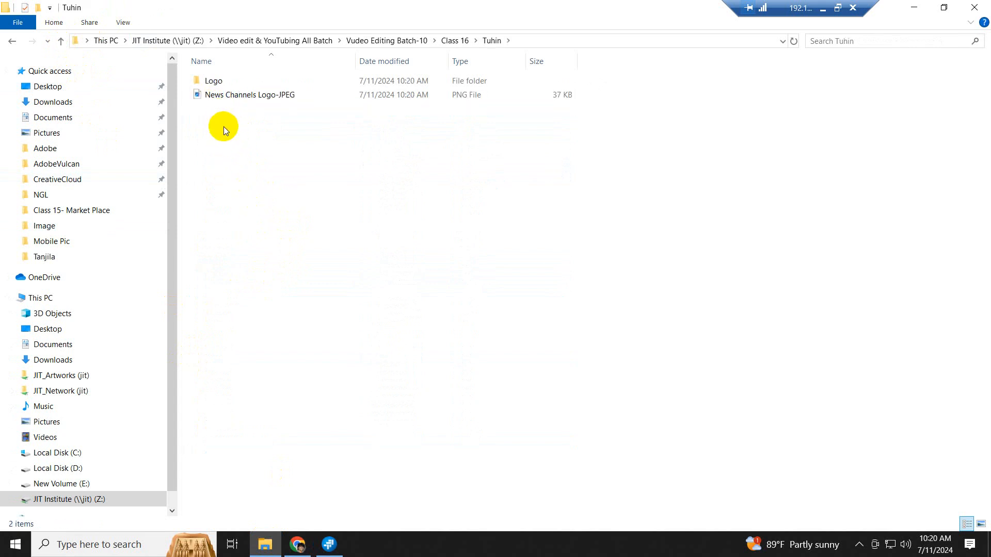
double_click(225, 96)
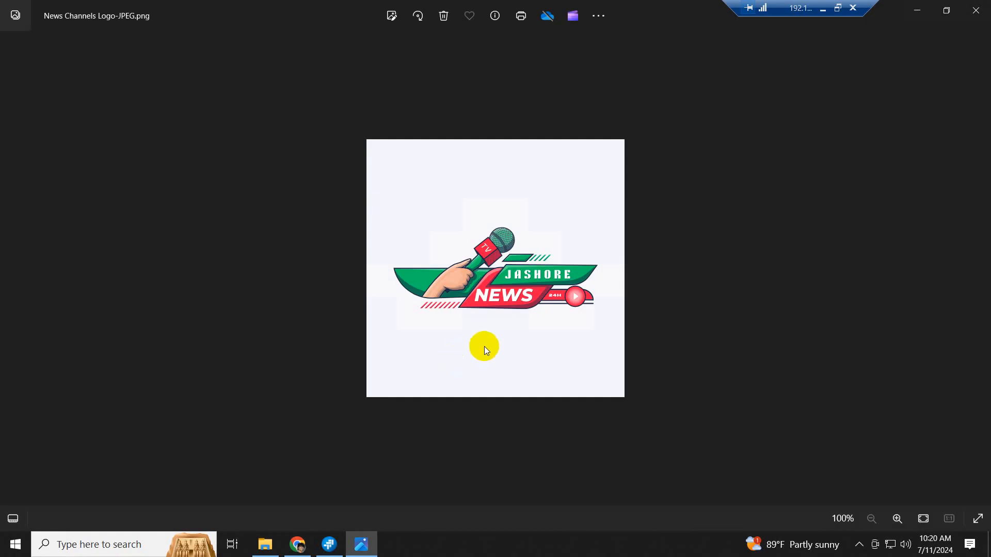
scroll(495, 340, up, 3)
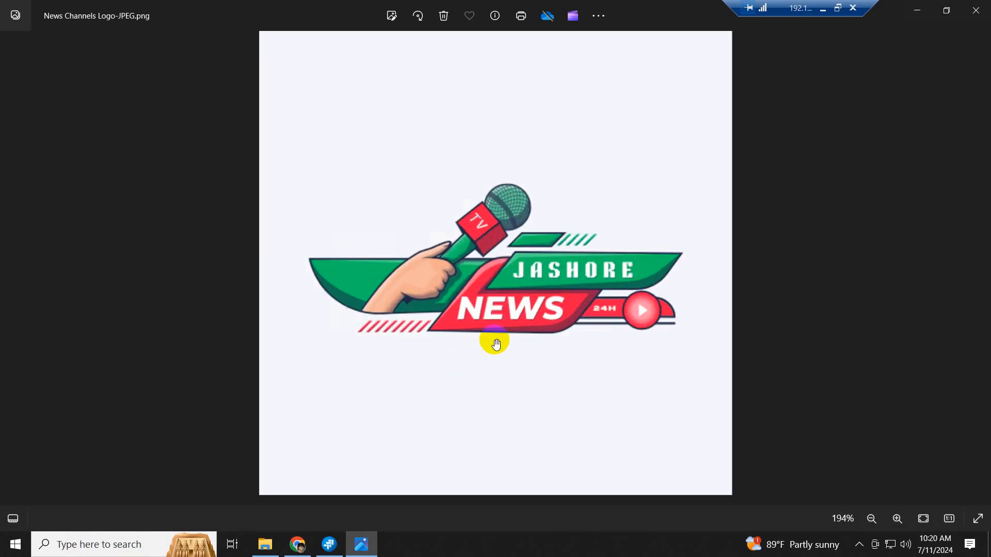
scroll(497, 345, down, 5)
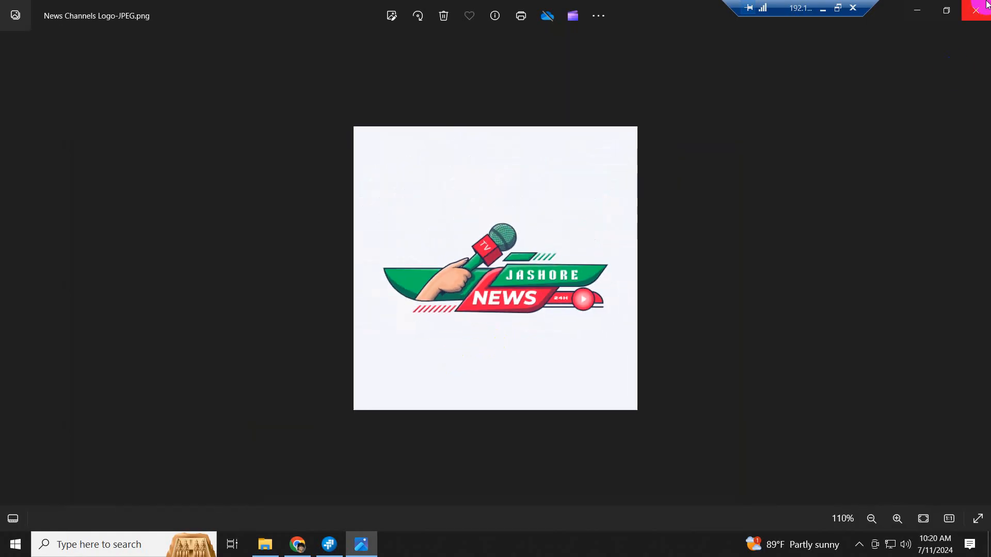
click(976, 10)
click(286, 121)
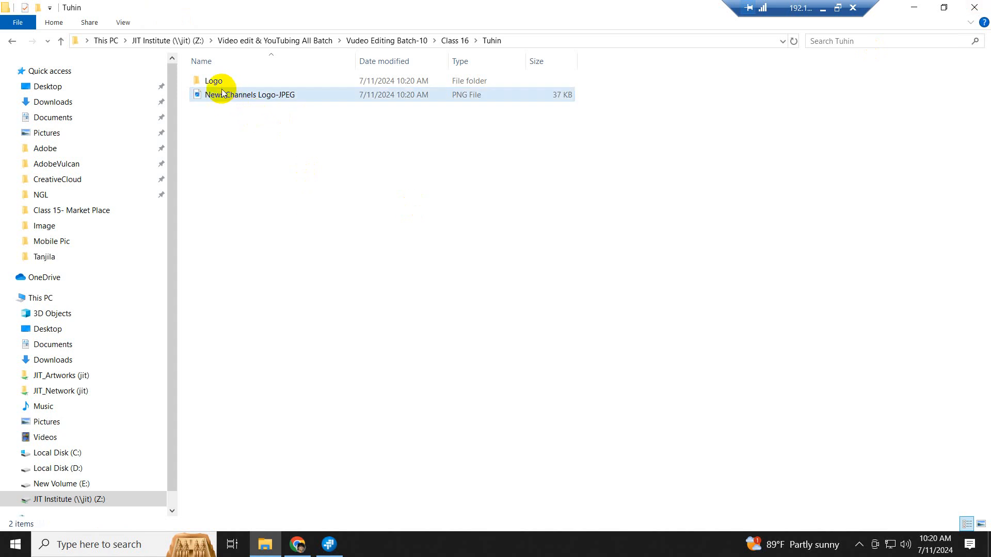
- Move News Channels Logo-JPEG into the Logo folder inside the student folder
click(62, 41)
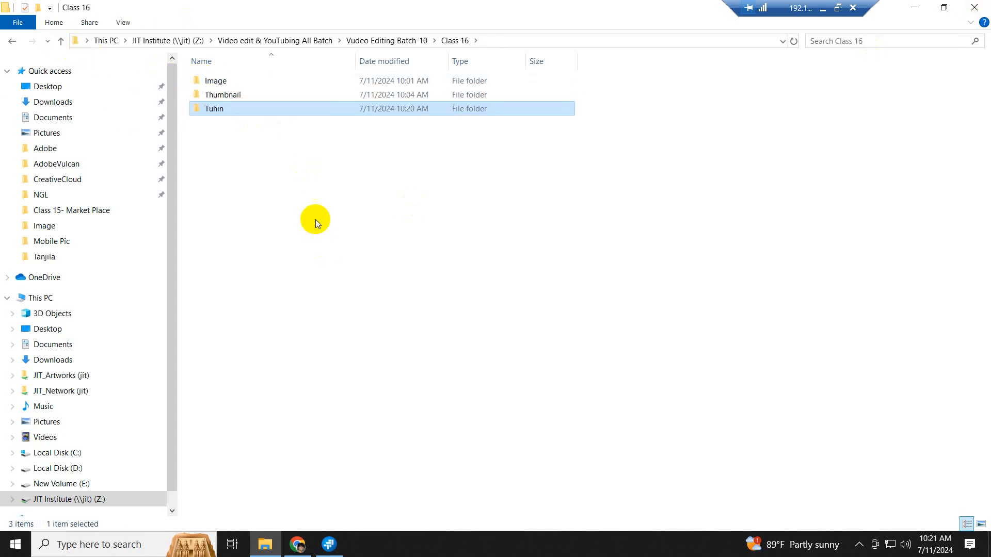
double_click(222, 111)
double_click(217, 85)
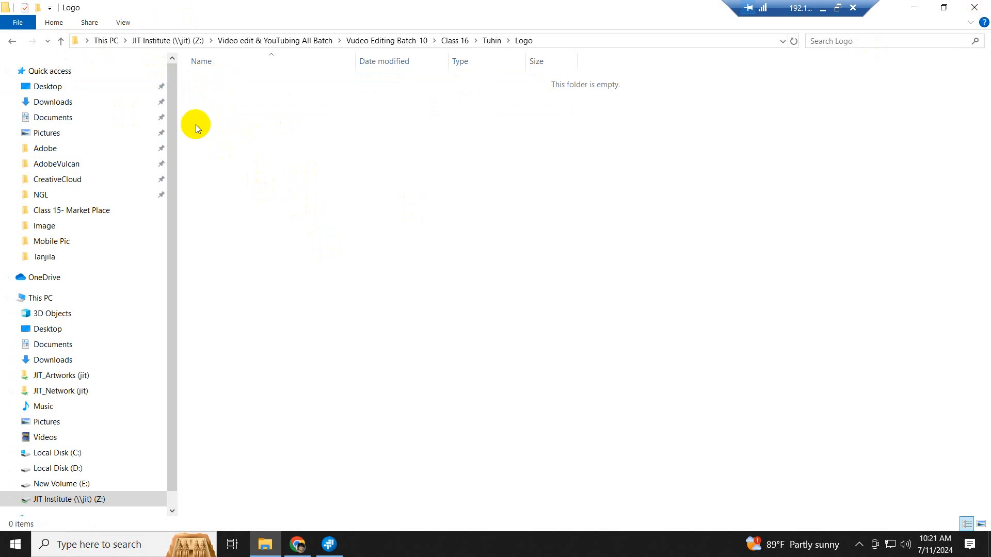
click(62, 41)
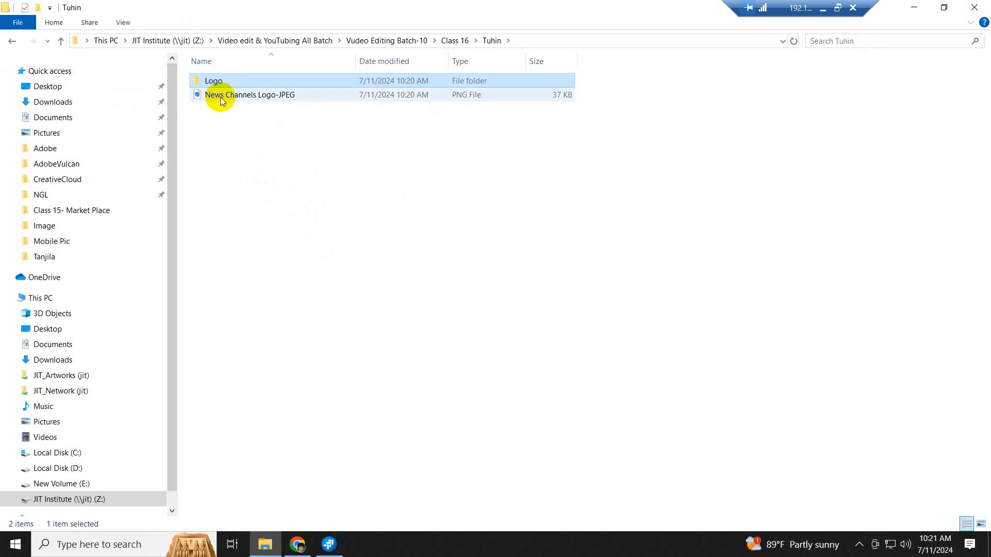
drag(220, 100, 215, 78)
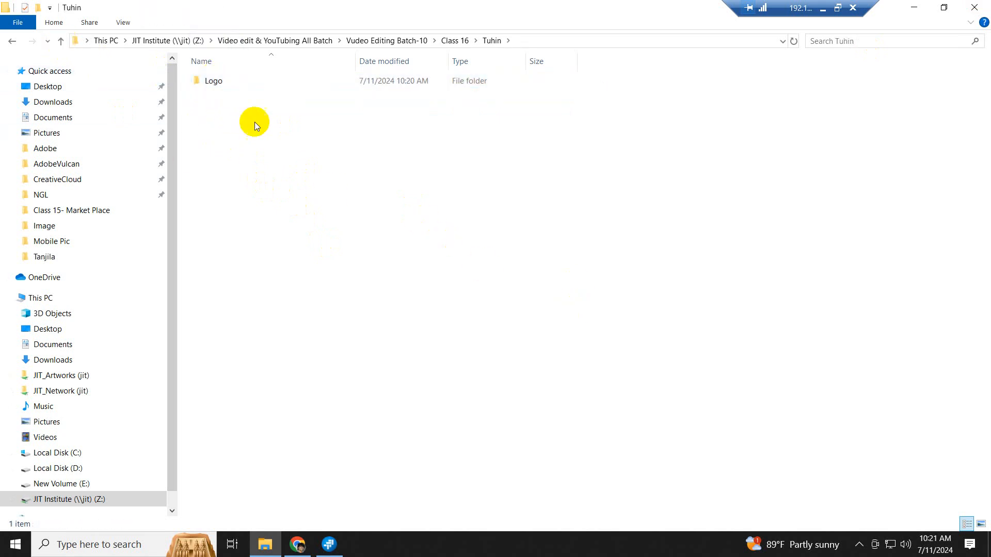
- Check the moved image in the Logo folder and return to Chrome
double_click(222, 81)
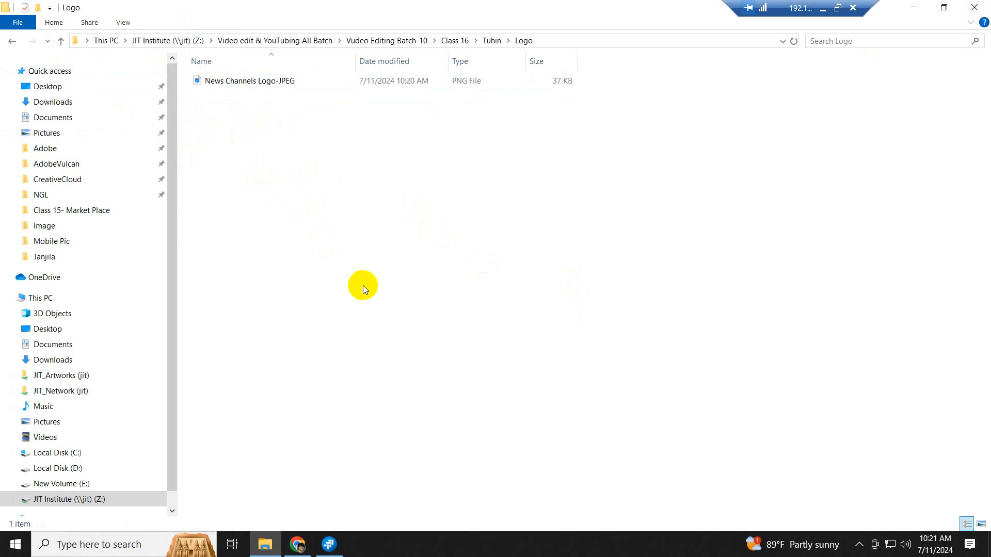
click(330, 546)
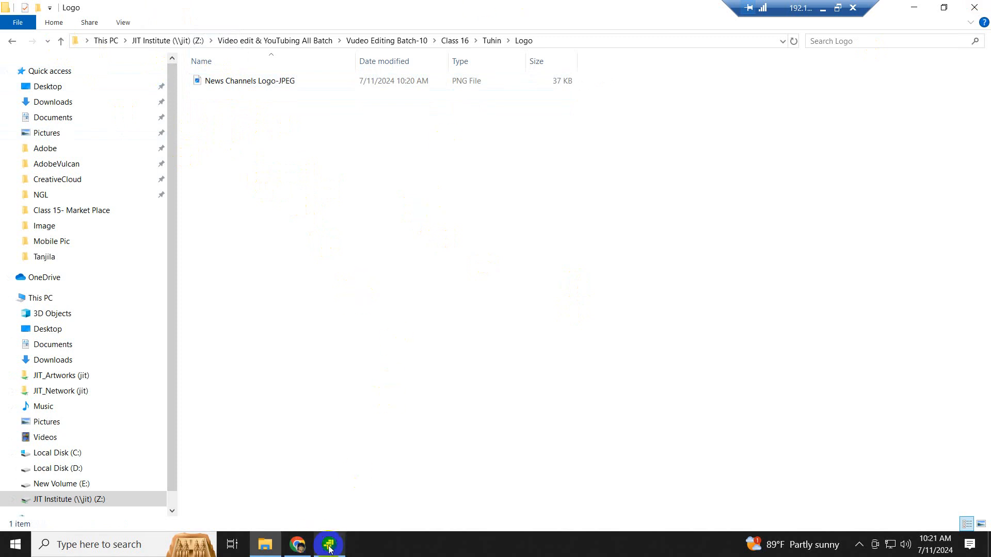
click(370, 548)
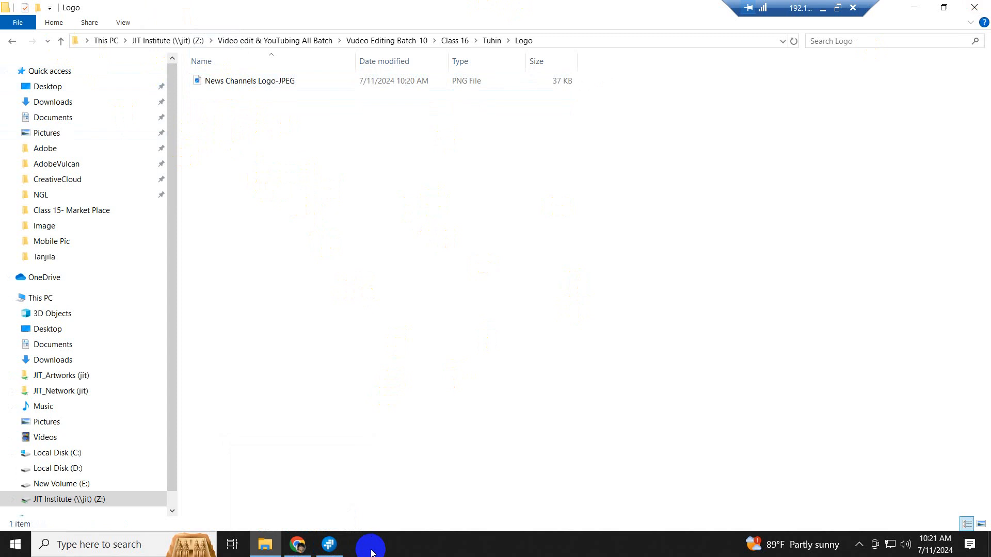
click(293, 545)
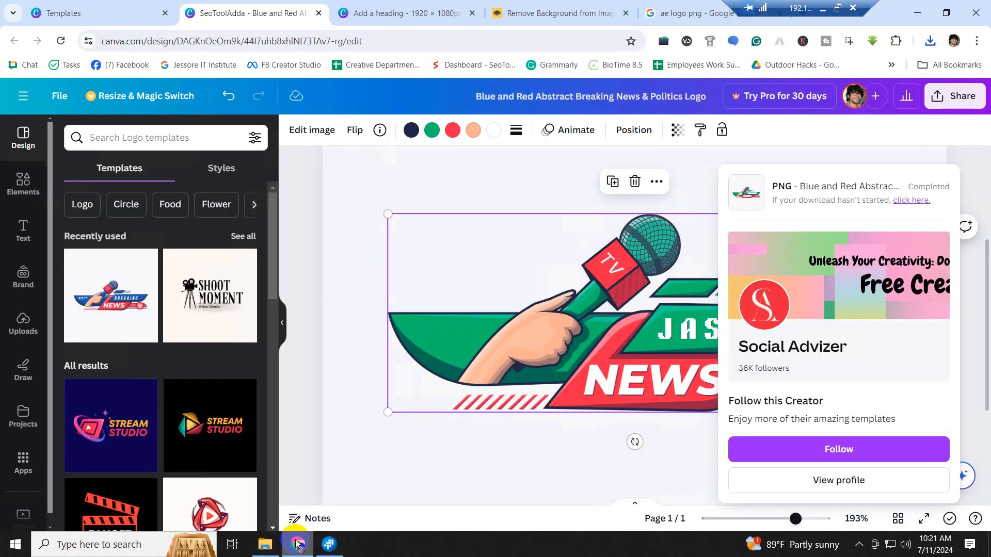
- Close the background remover and ae logo png search tabs
click(535, 17)
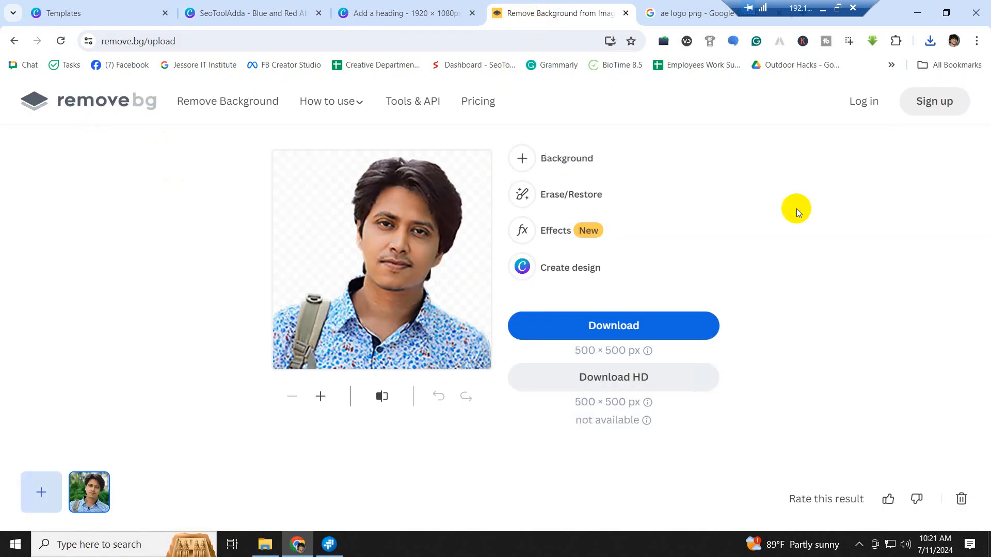
click(14, 41)
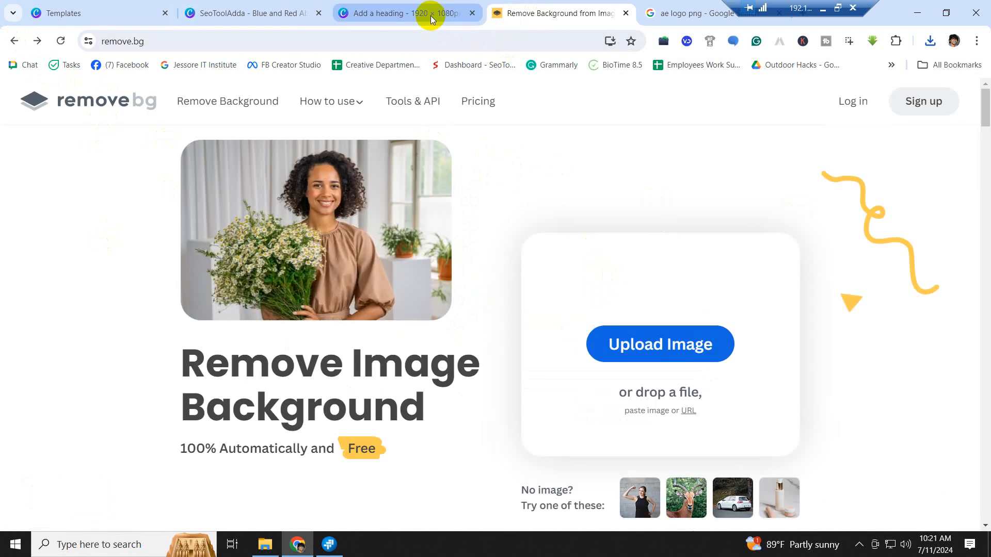
click(624, 13)
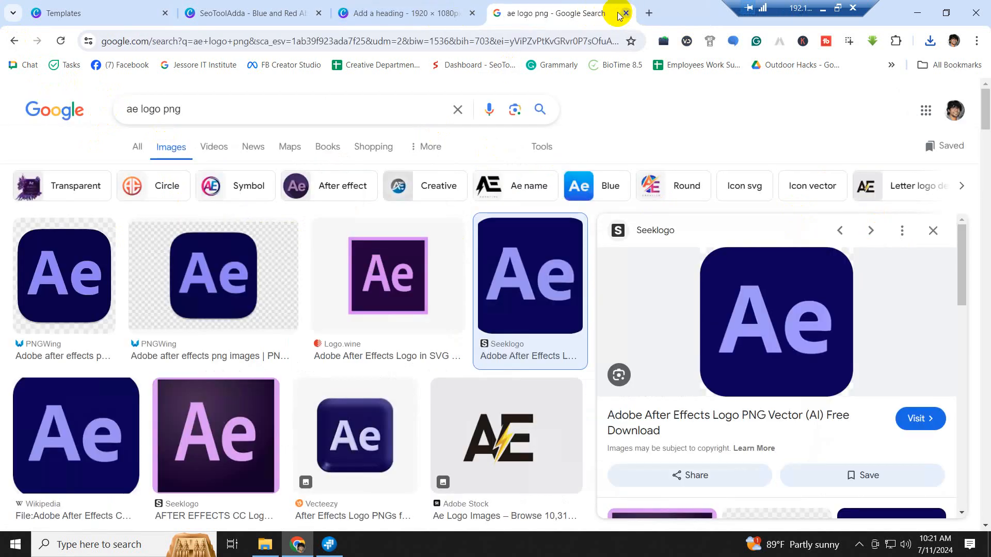
click(624, 13)
- Search 'bg remove' in a new tab and open the remove.bg site
click(496, 13)
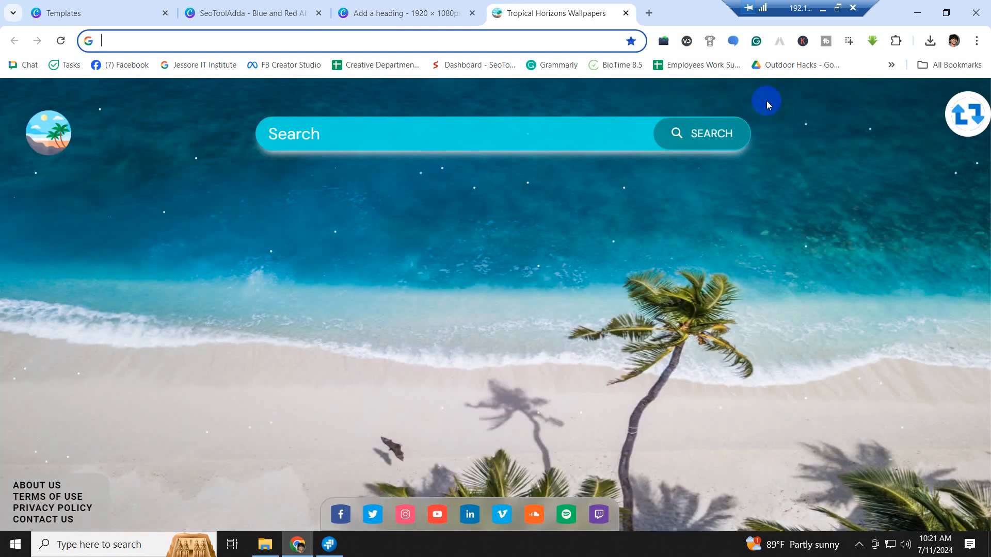
text(bg)
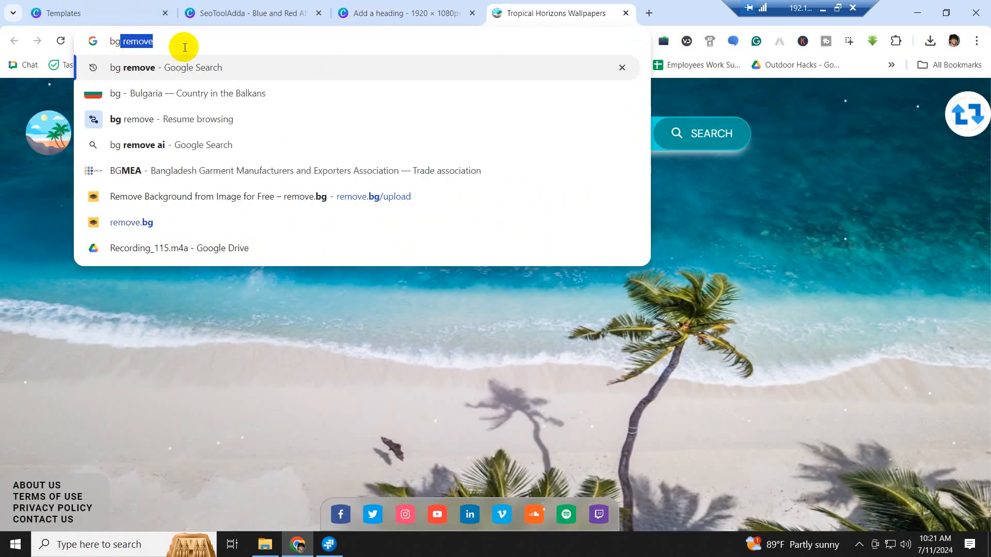
text( remove)
key(Return)
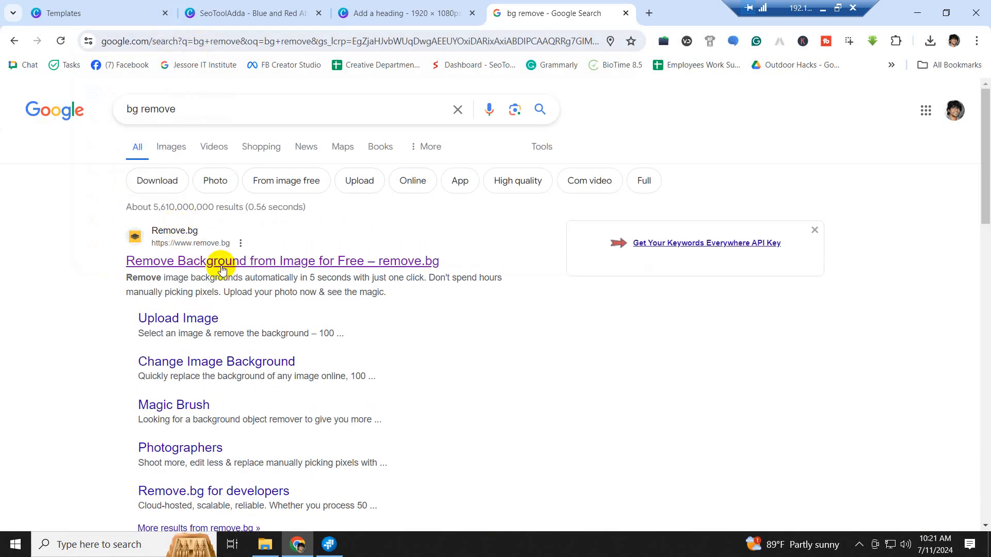
click(230, 263)
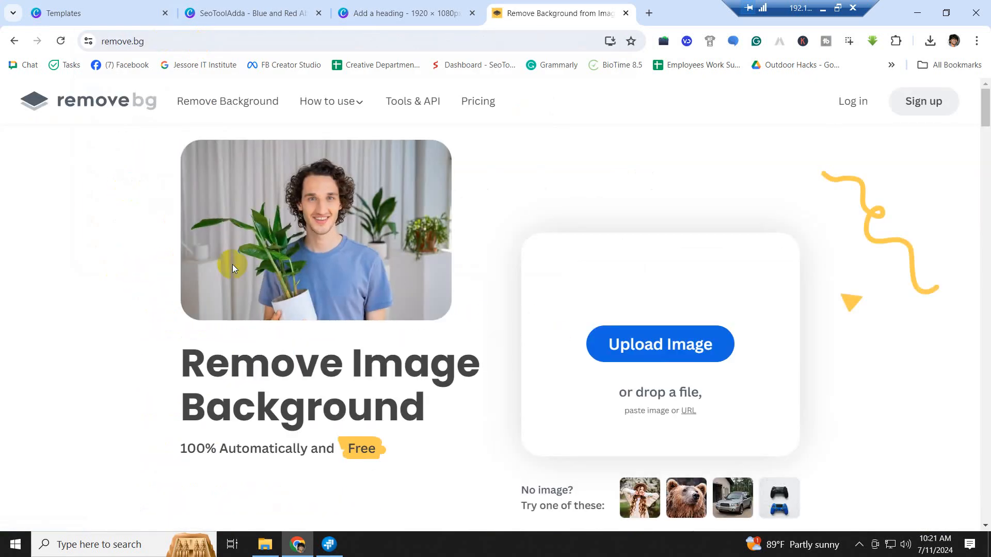
click(667, 342)
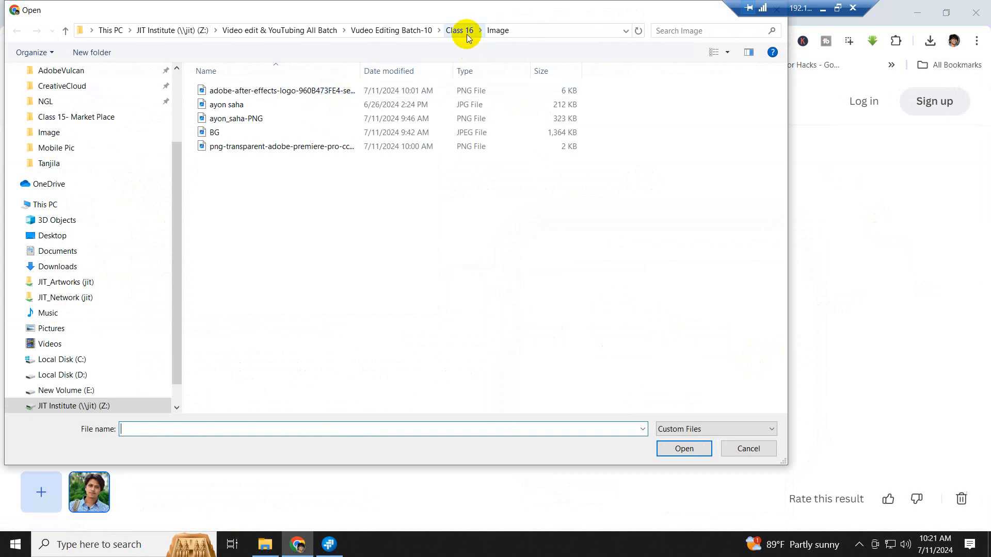
- Upload News Channels Logo-JPEG from Class 16's student Logo folder to remove.bg
click(259, 185)
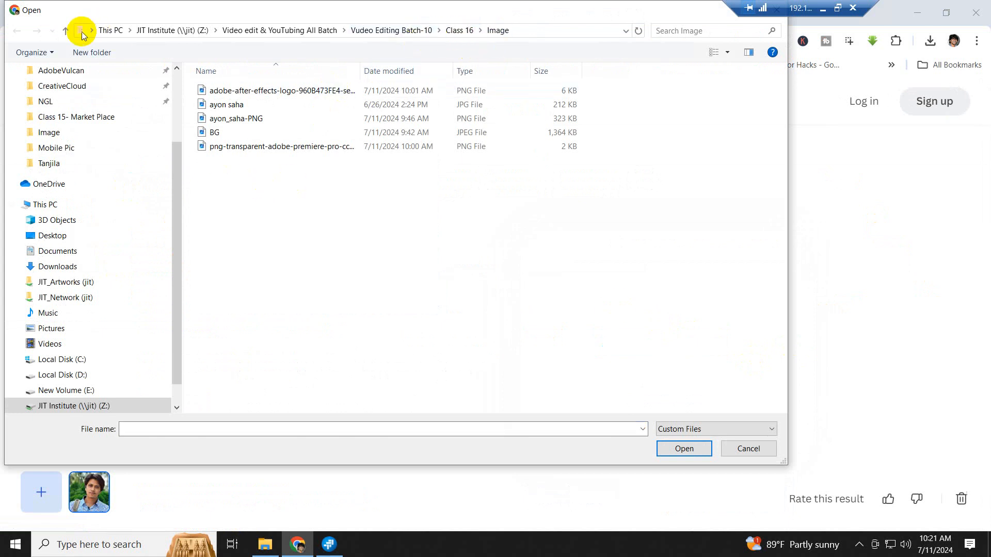
click(66, 30)
double_click(220, 118)
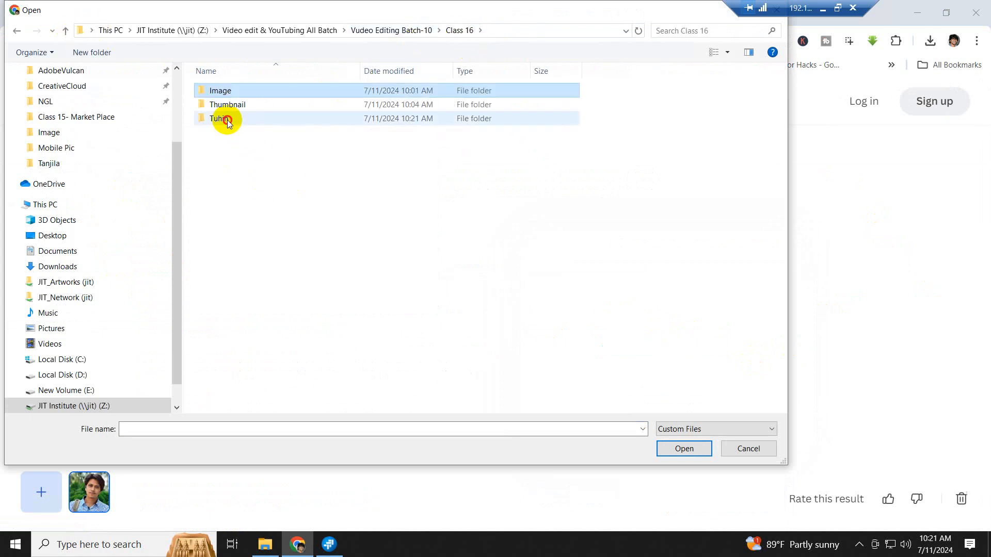
double_click(221, 96)
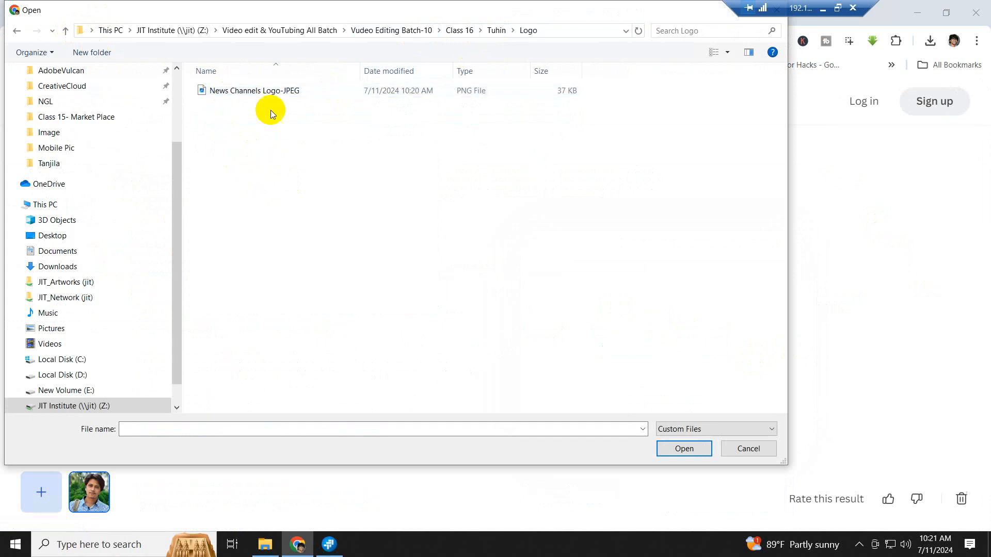
click(282, 92)
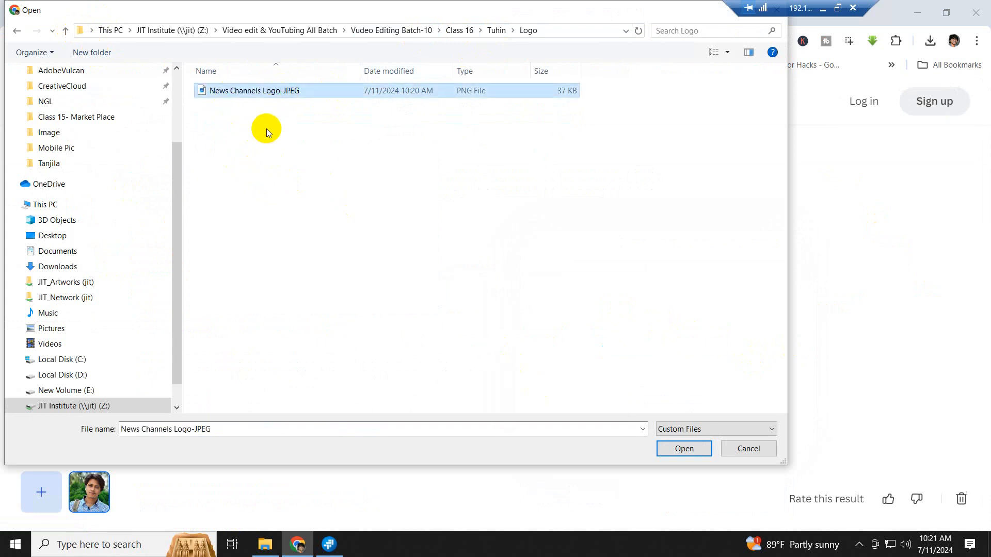
click(684, 449)
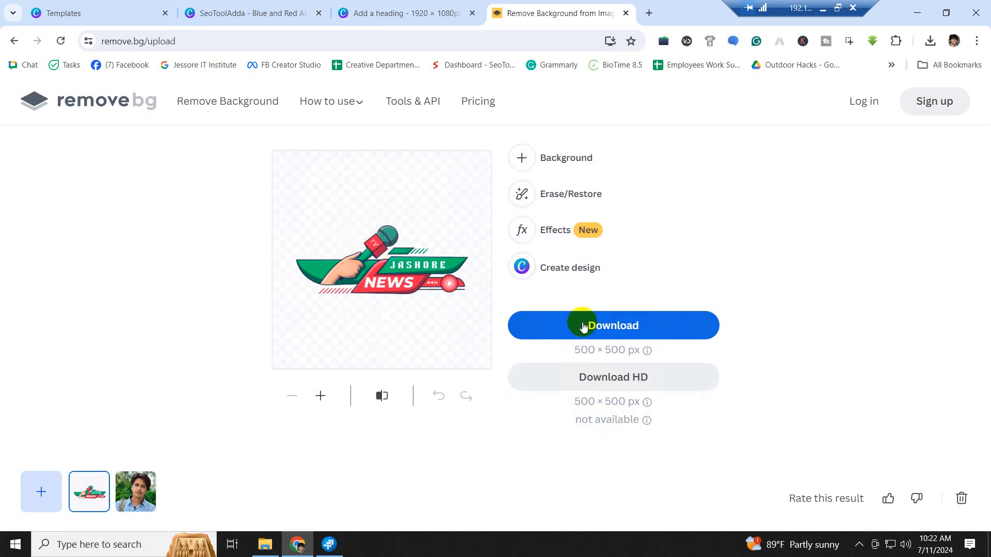
- Download the background-free logo into the Logo folder as News Channels Logo-PNG
click(601, 326)
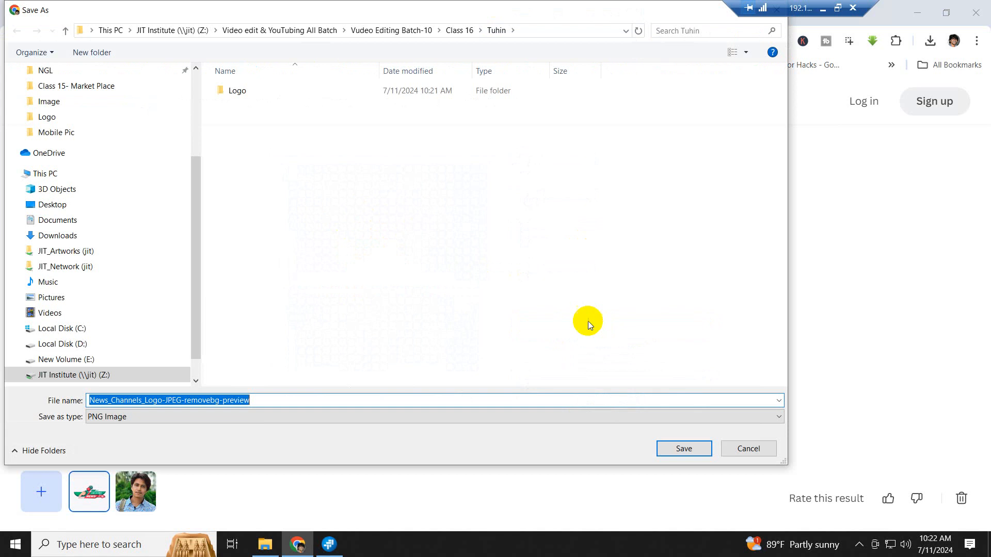
double_click(241, 92)
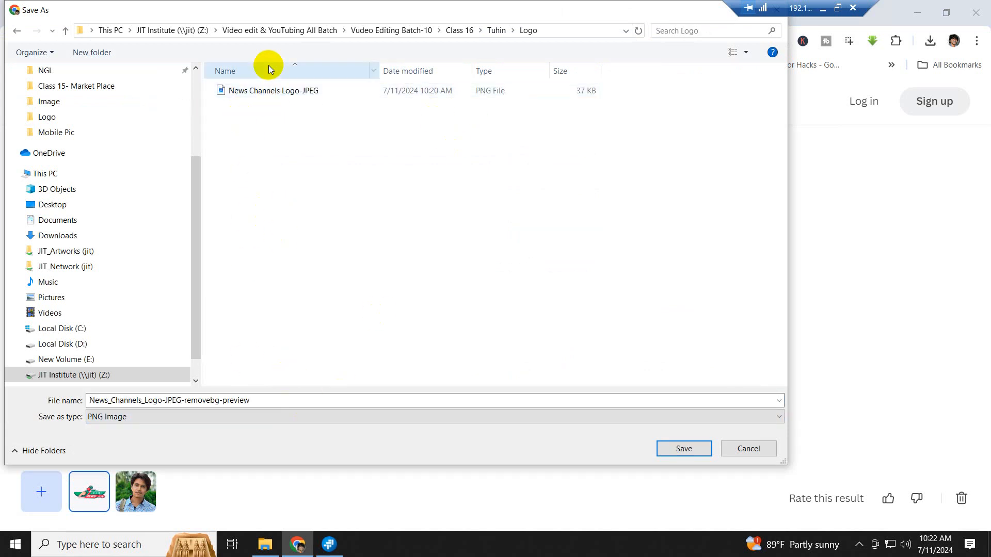
click(266, 92)
click(189, 402)
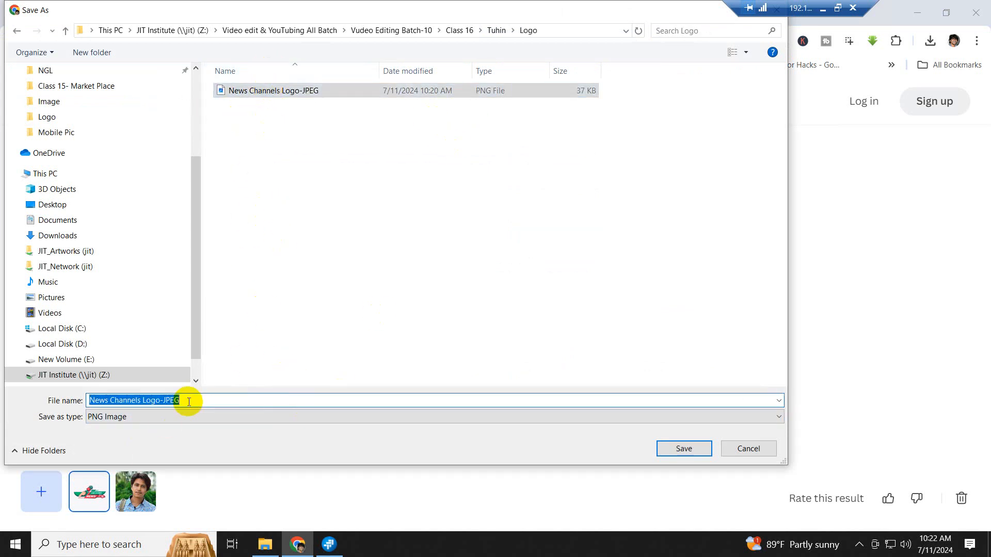
double_click(188, 402)
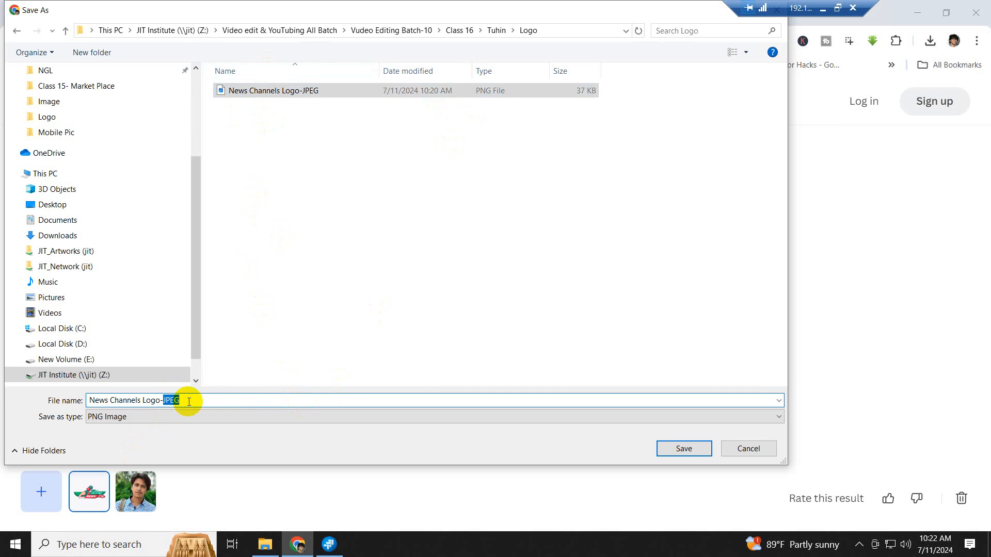
text(P)
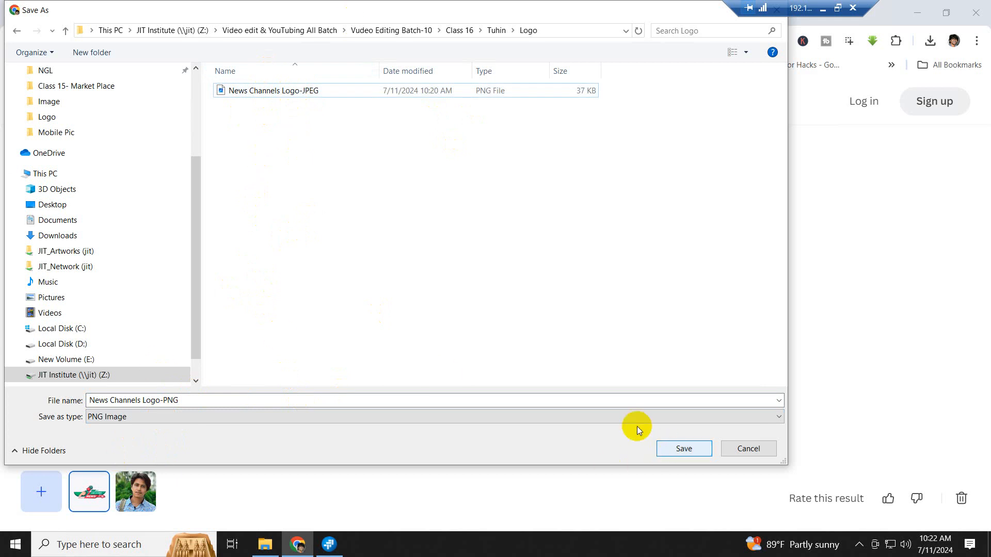
click(682, 450)
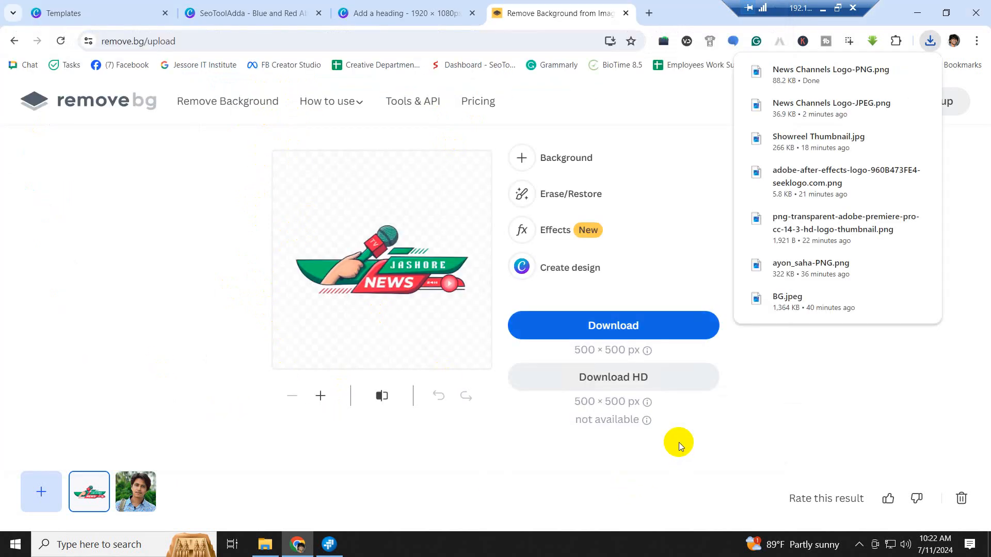
- View the transparent PNG logo in Photos, compare it with the white JPEG, then close Photos
click(265, 544)
double_click(280, 96)
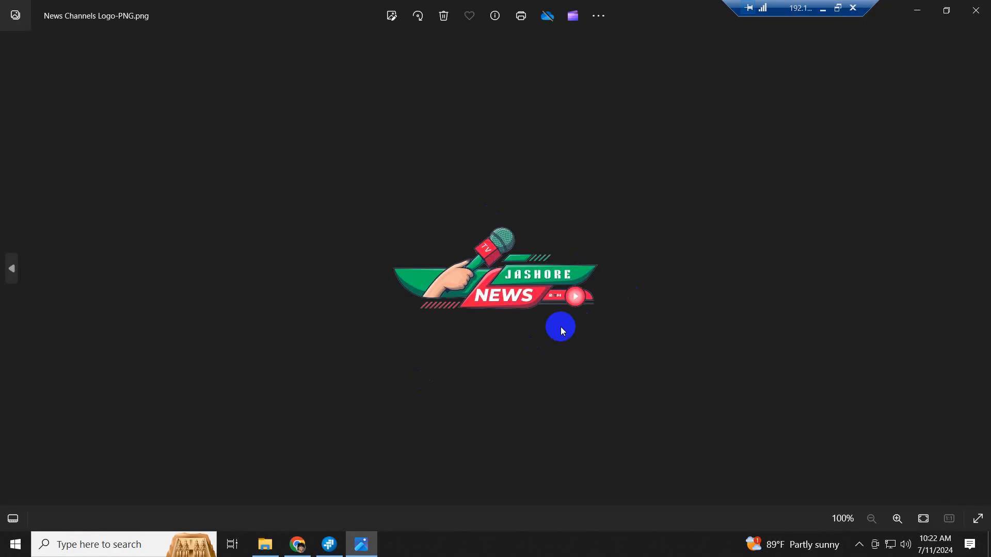
key(Left)
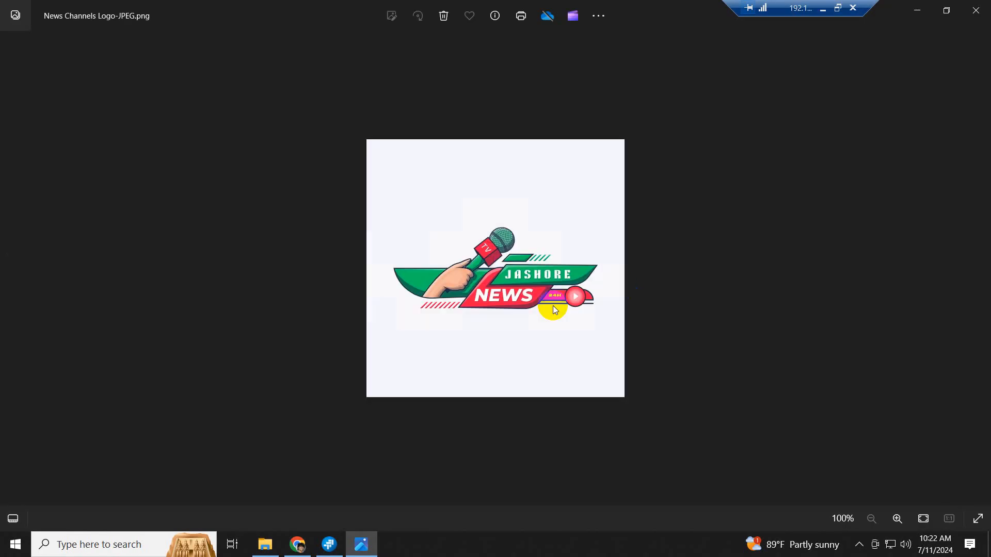
key(Right)
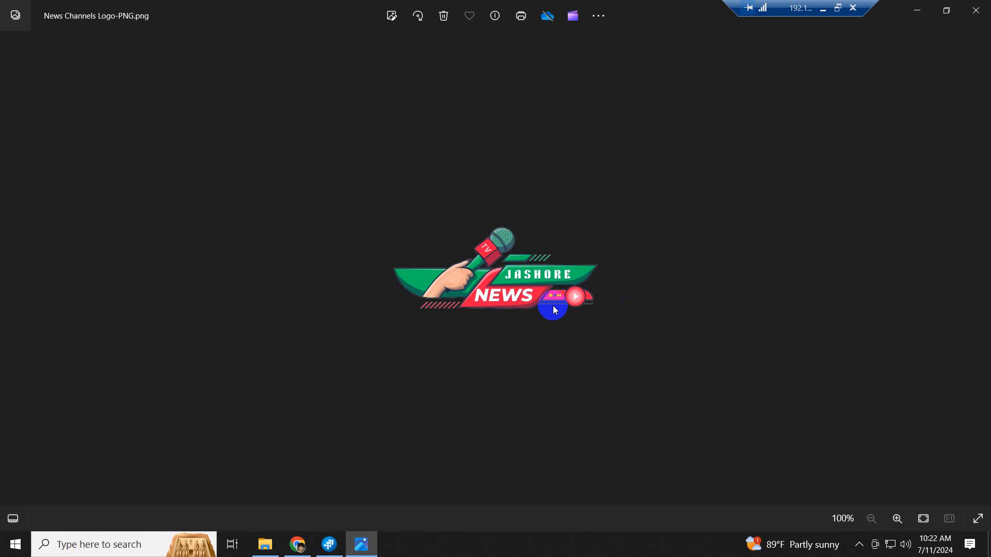
key(Left)
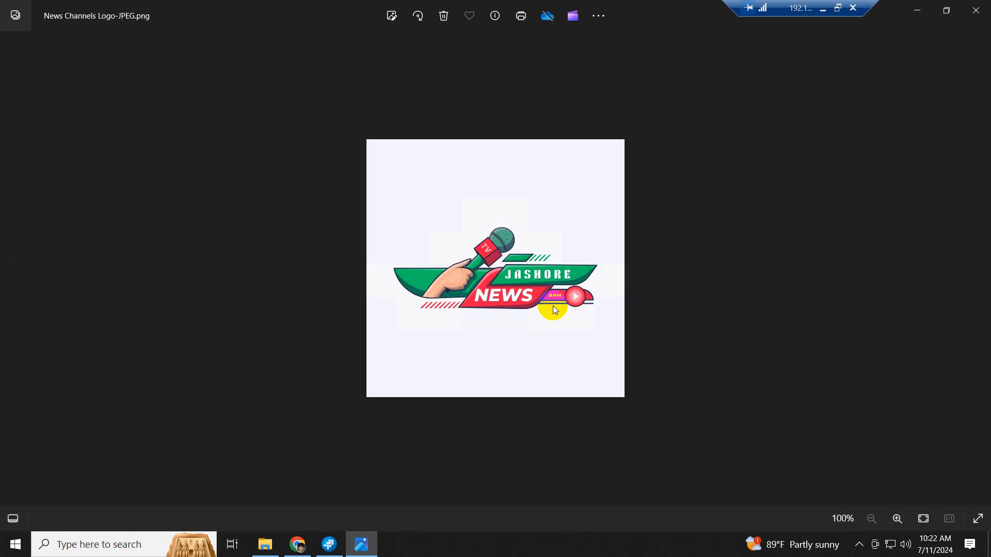
key(Right)
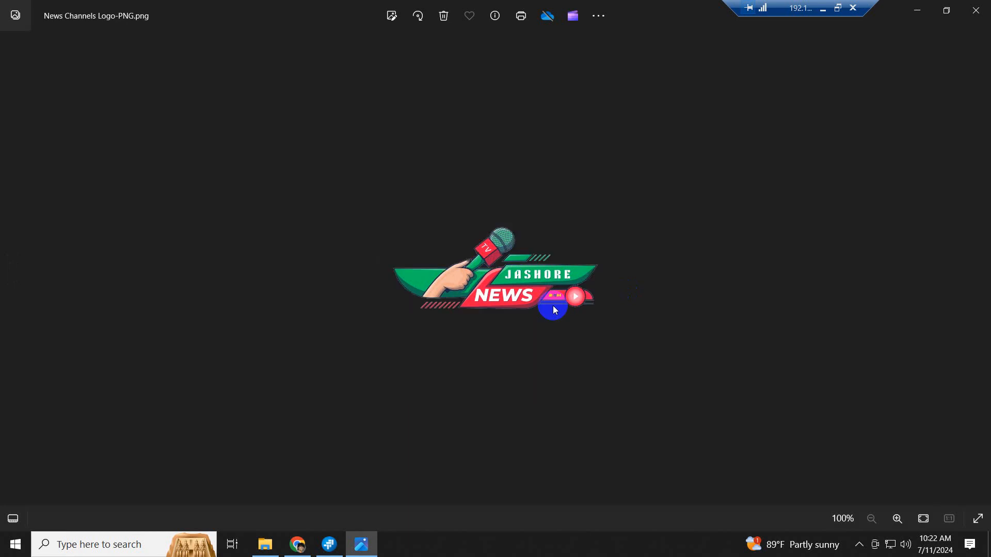
key(Left)
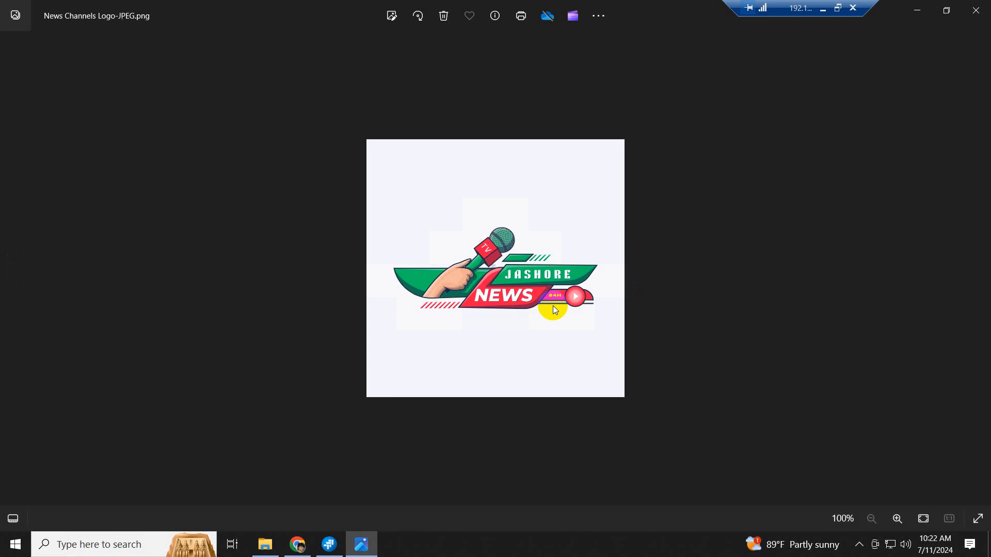
click(976, 8)
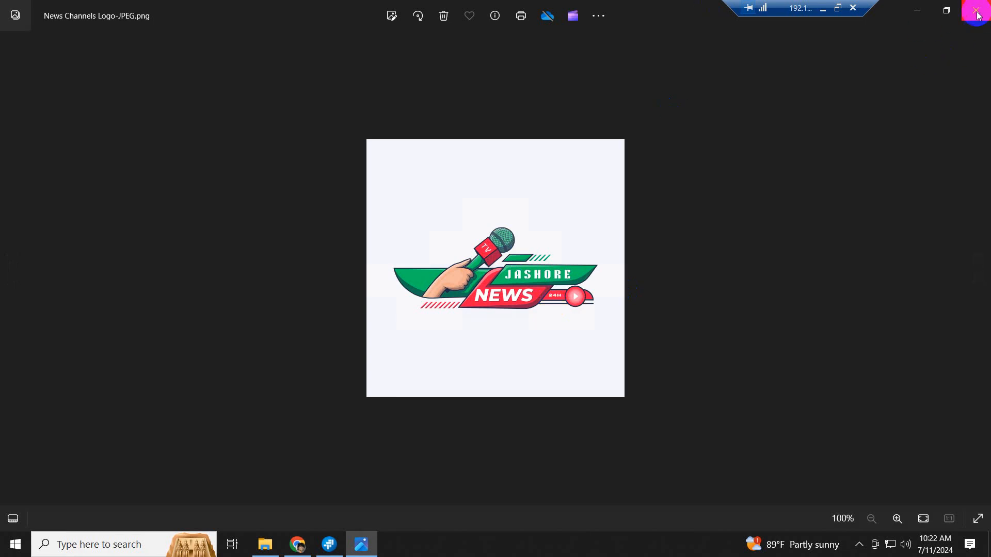
click(985, 18)
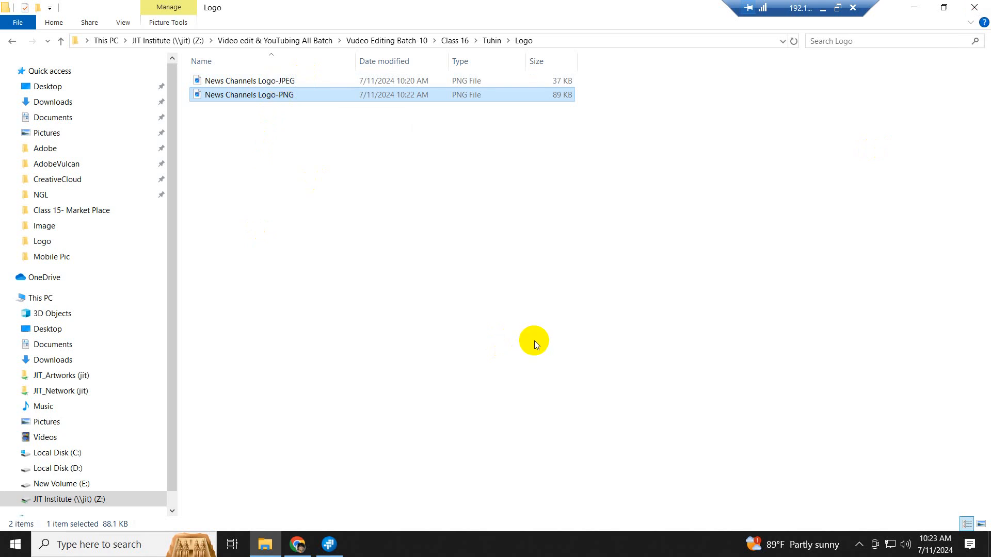
- Deselect files in the Logo folder and return to the remove.bg page in Chrome
click(496, 288)
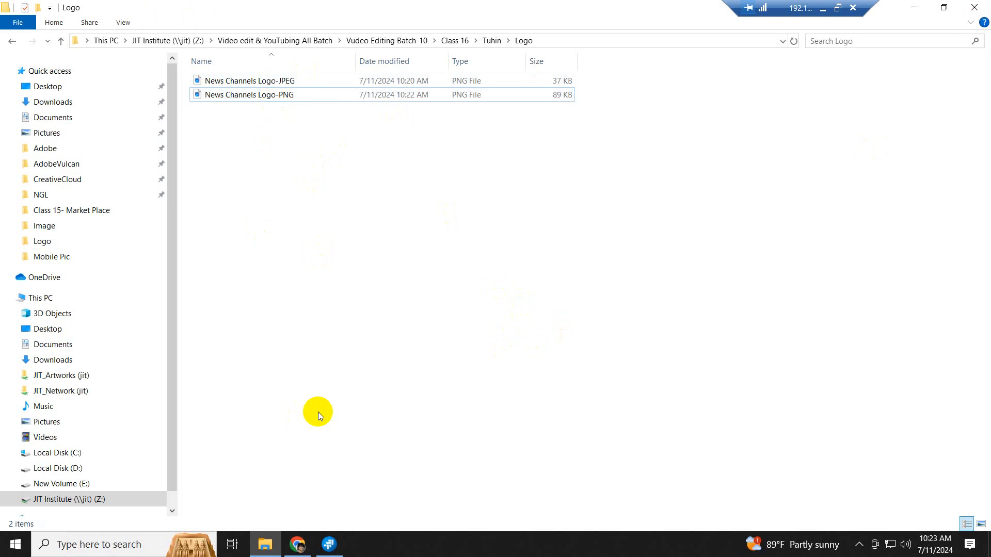
click(297, 544)
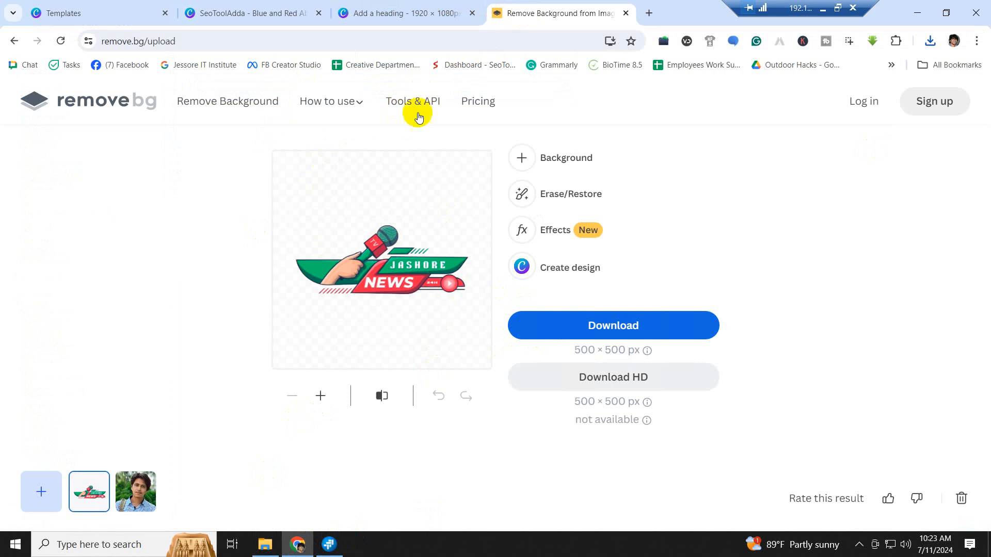
- Dismiss the download popup on the Breaking News logo and go to Canva's templates page
click(412, 13)
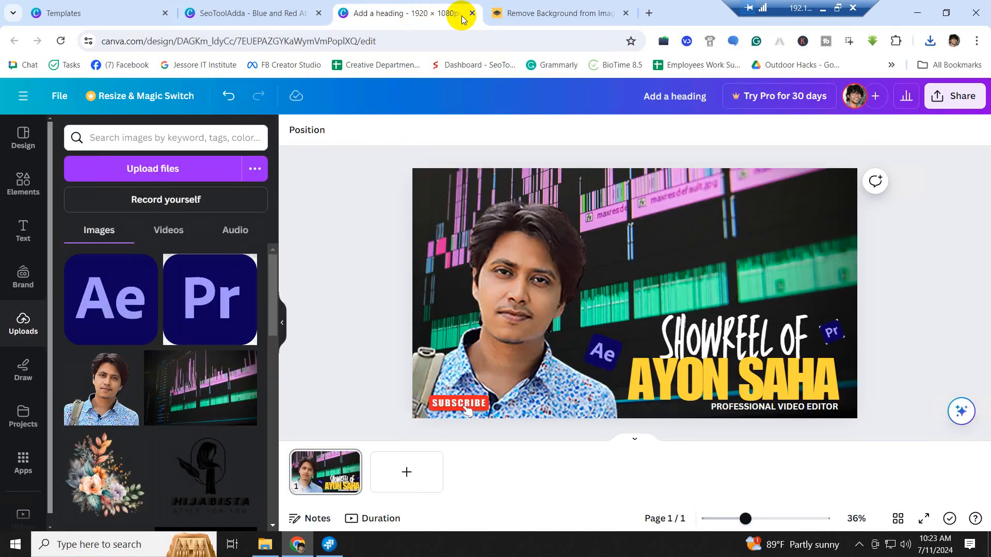
click(233, 13)
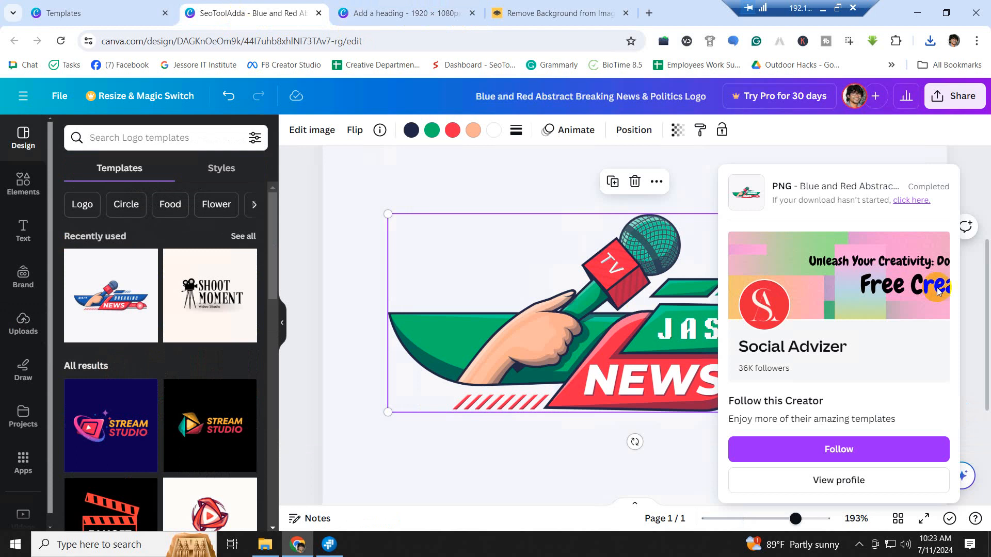
click(854, 137)
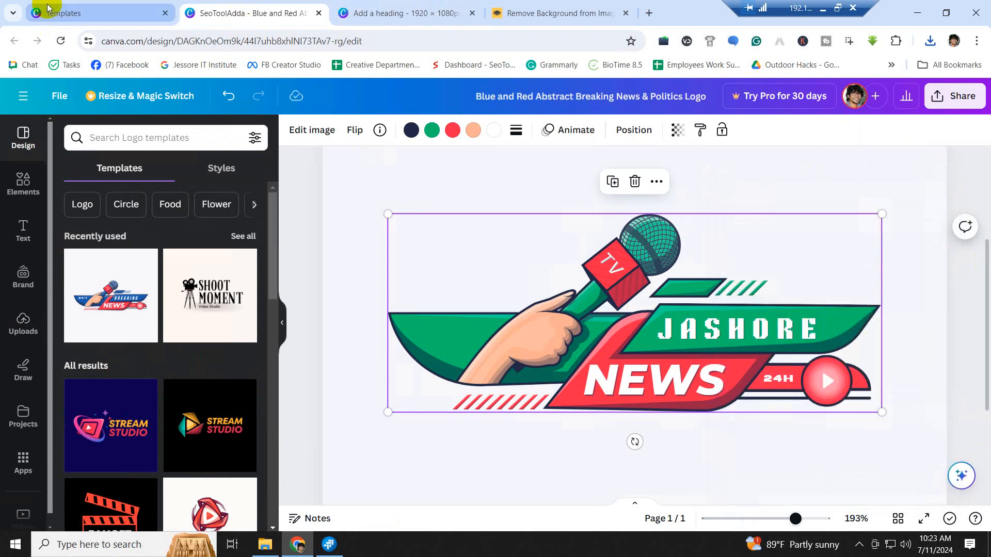
click(73, 12)
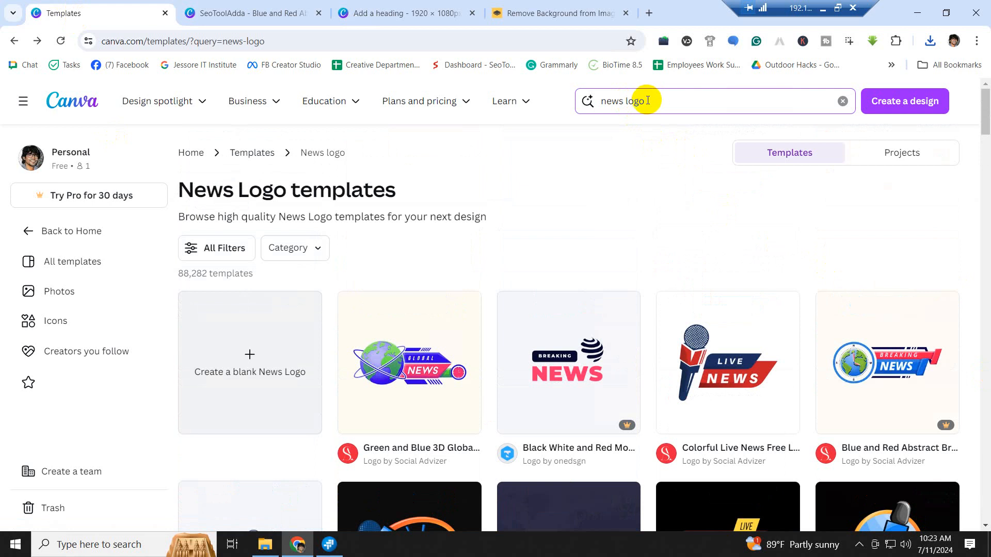
- Change the template search from 'news logo' to 'news channel banner' and run it
click(621, 101)
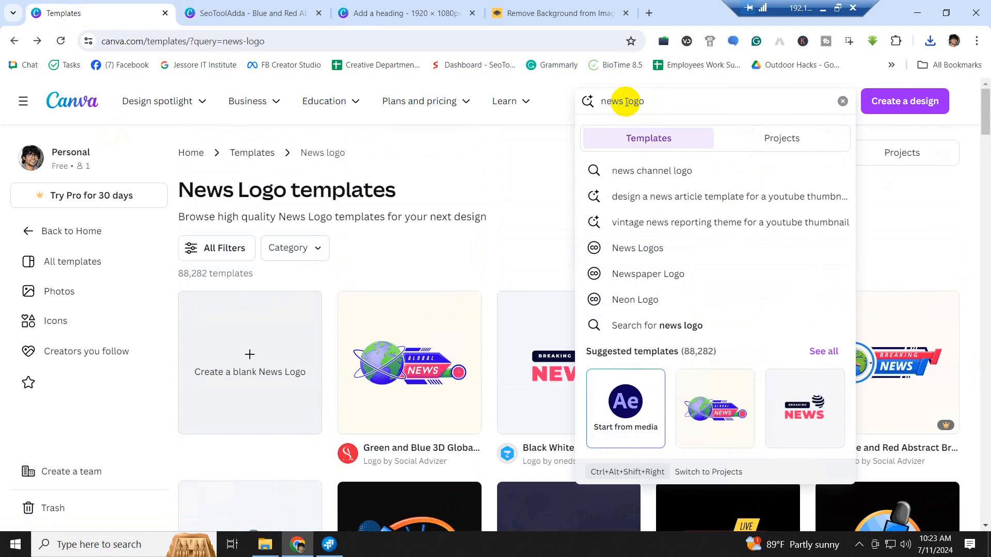
mouse_move(620, 101)
mouse_down()
mouse_move(595, 101)
mouse_move(630, 103)
mouse_up()
click(654, 108)
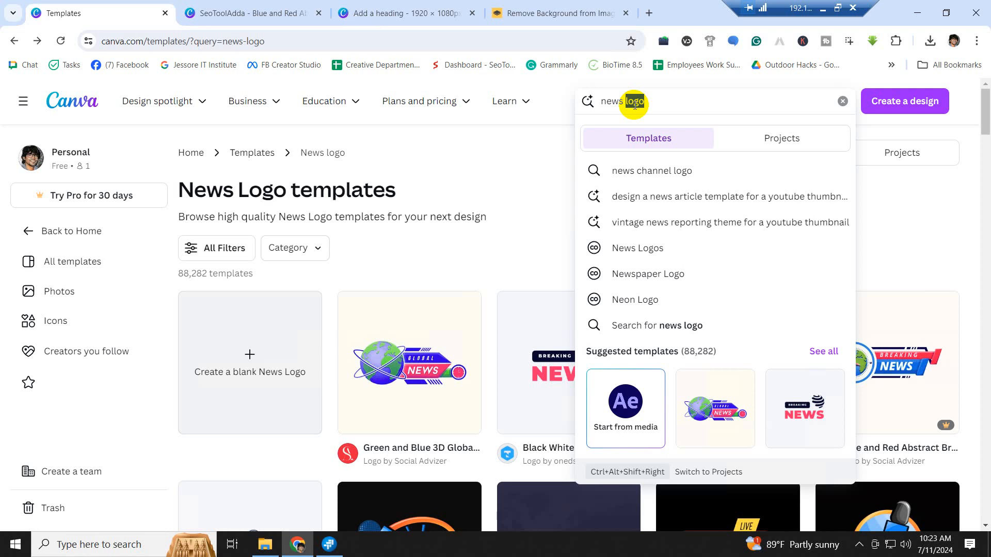
text(cha)
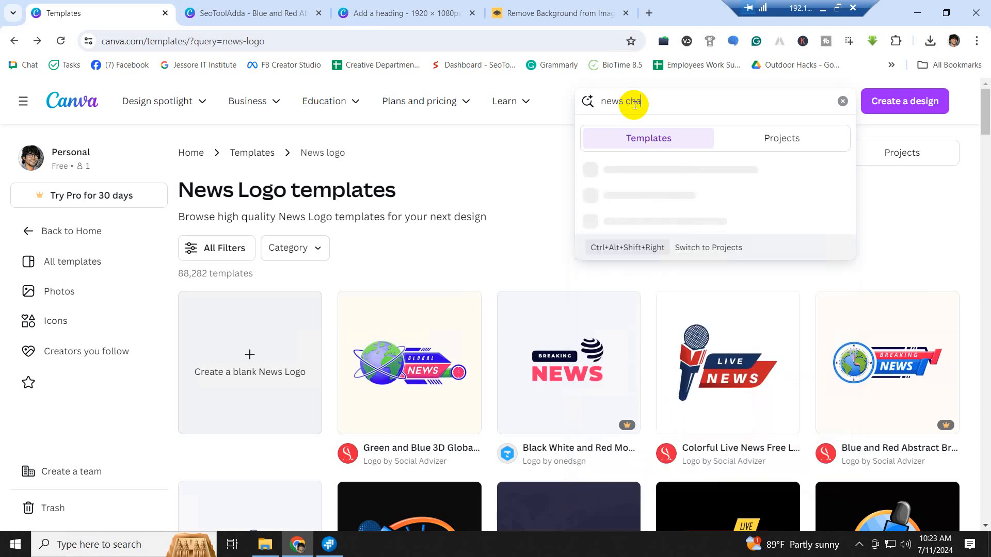
text(nnel)
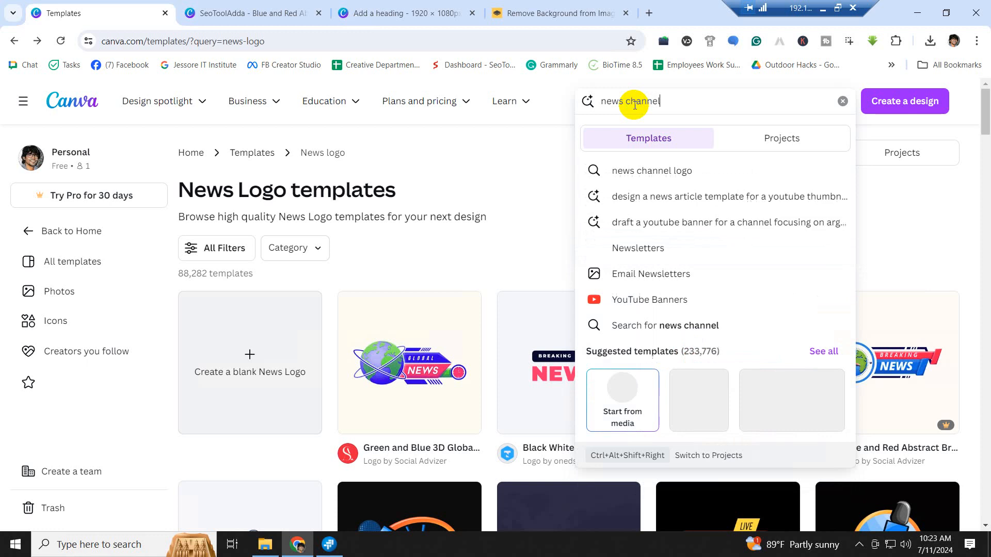
text( ba)
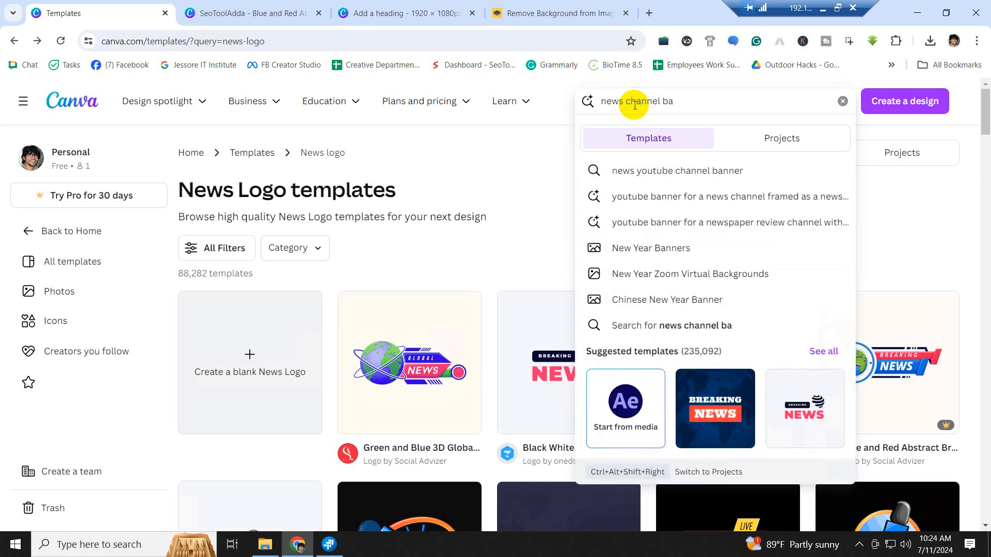
text(nner)
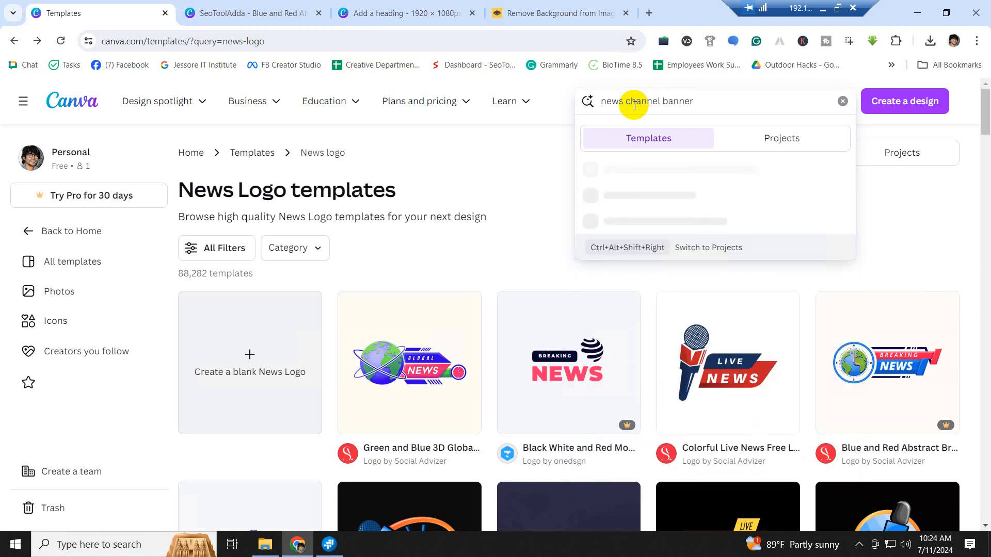
key(Return)
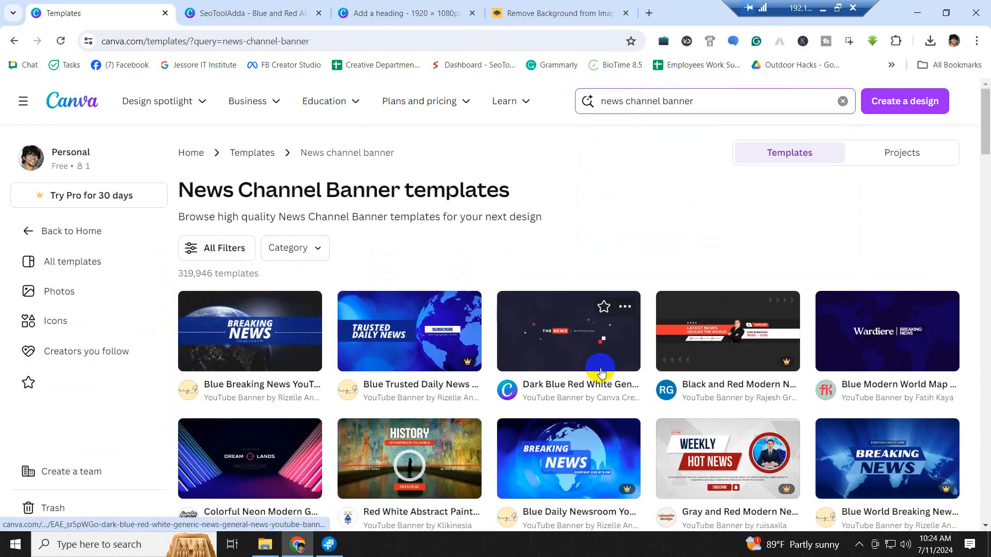
scroll(619, 371, down, 2)
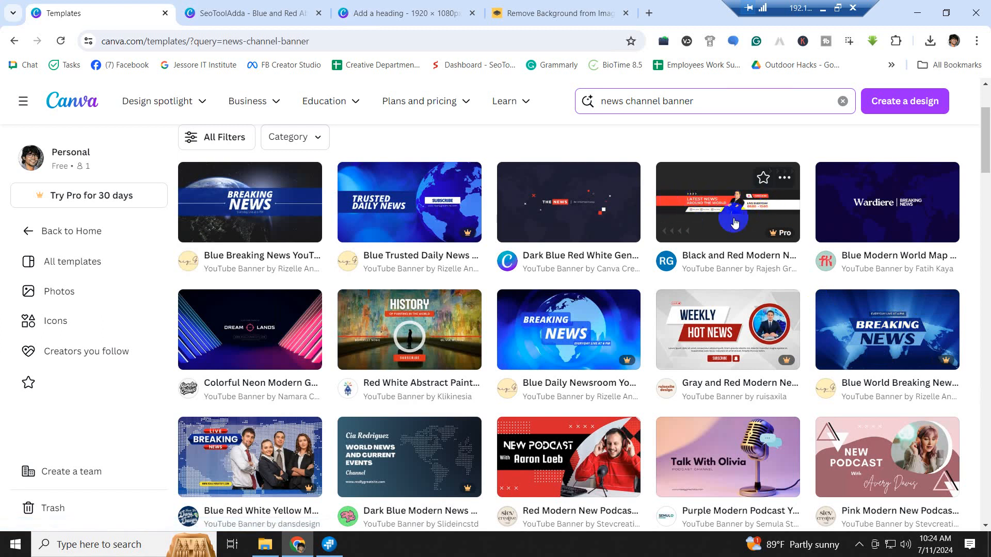
scroll(566, 443, down, 5)
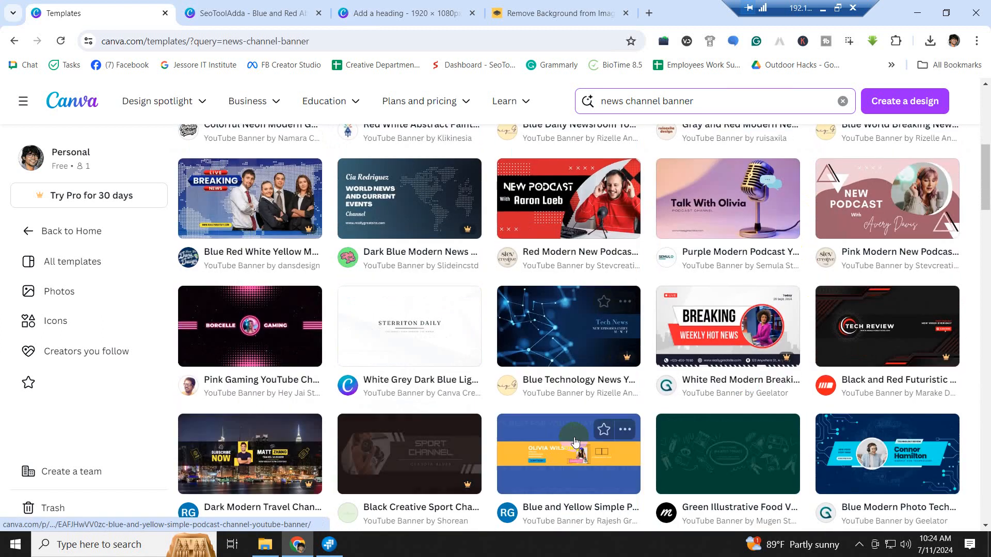
scroll(707, 354, down, 3)
scroll(708, 355, down, 1)
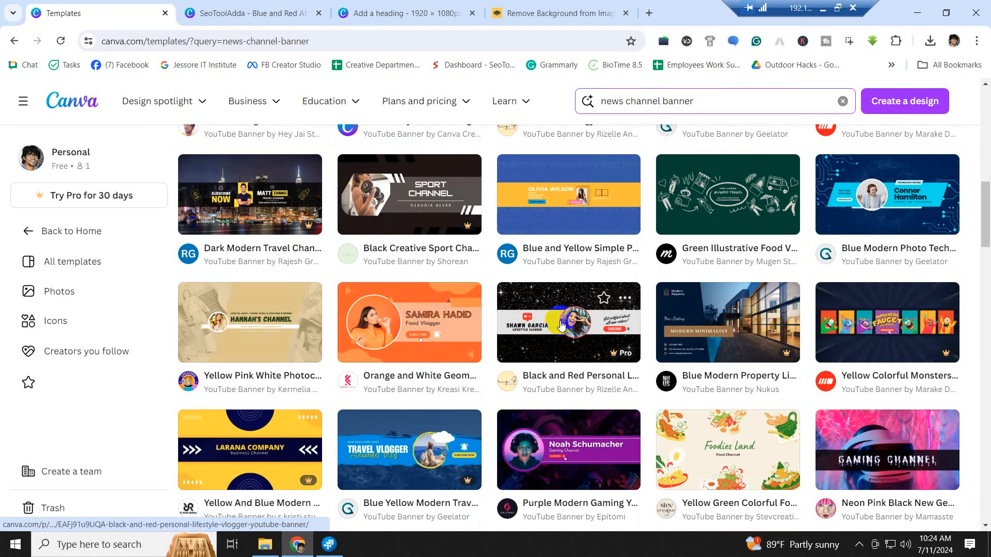
scroll(694, 372, down, 3)
mouse_move(696, 370)
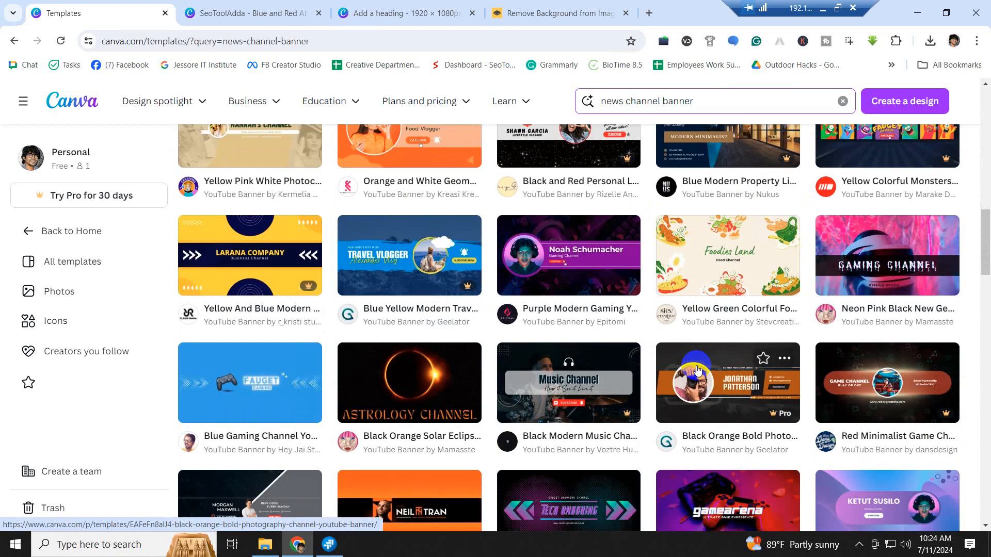
scroll(696, 370, down, 3)
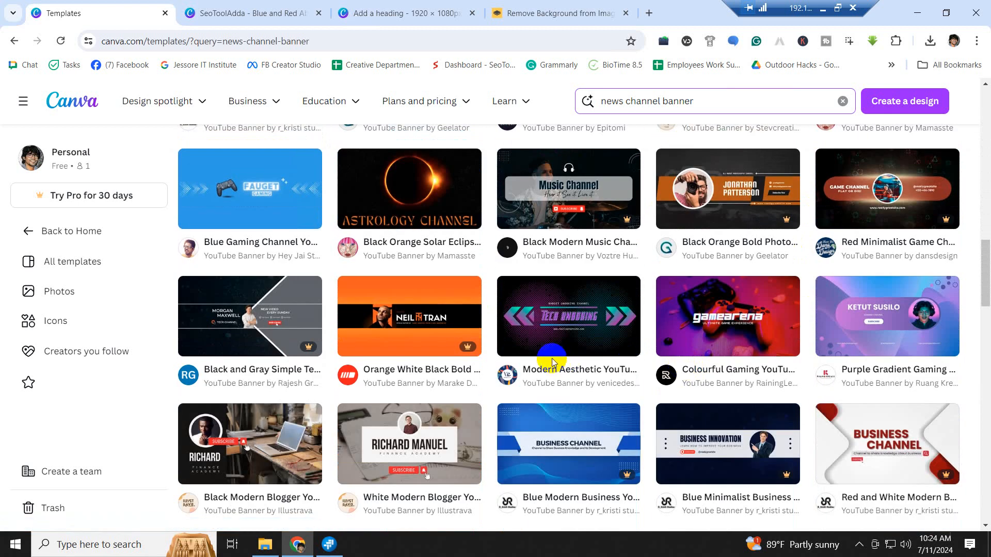
mouse_move(554, 359)
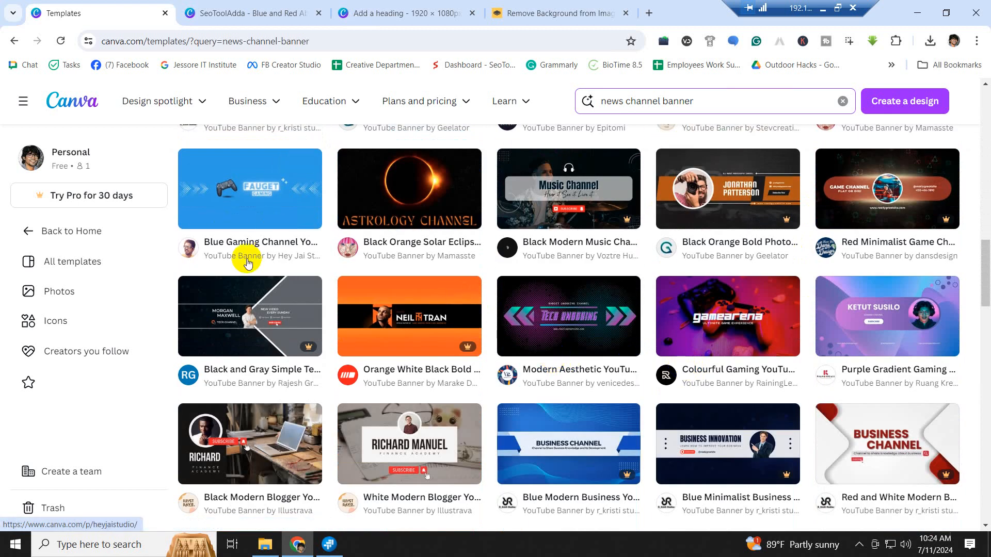
mouse_move(860, 321)
scroll(722, 325, up, 10)
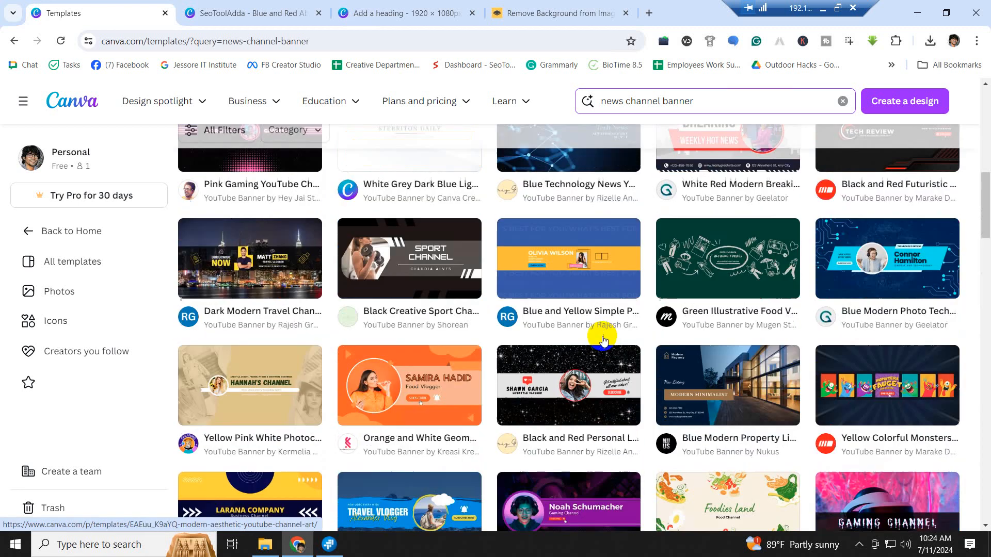
mouse_move(903, 227)
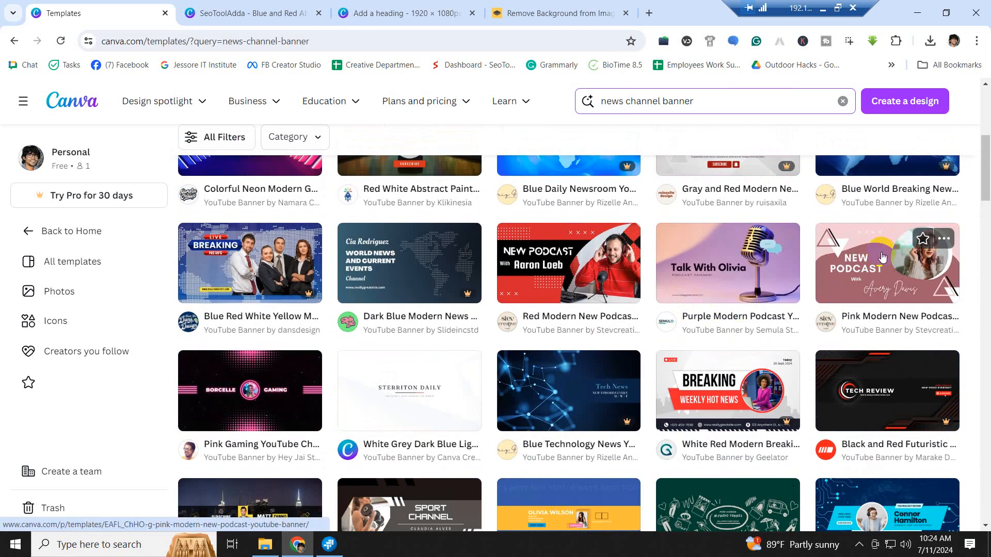
scroll(860, 260, down, 15)
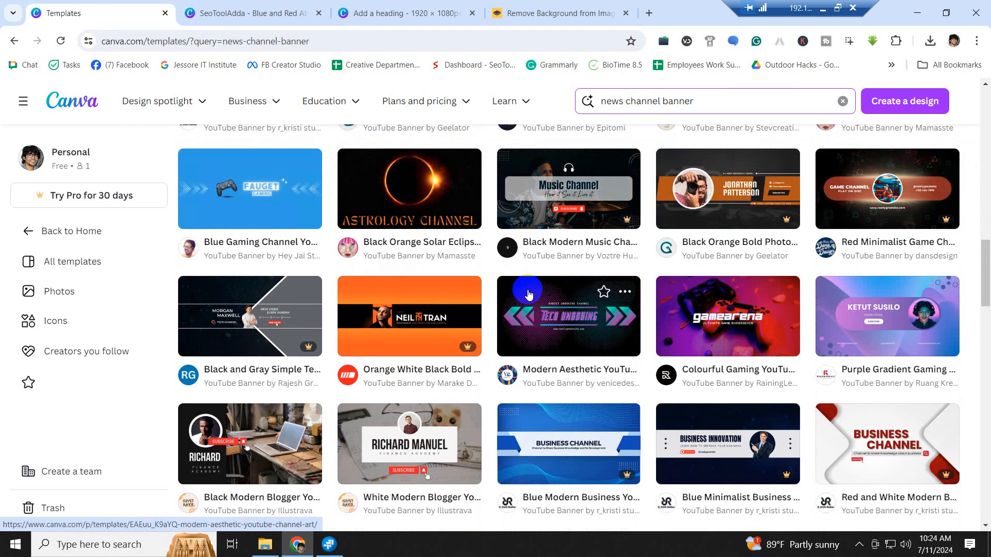
scroll(531, 304, down, 6)
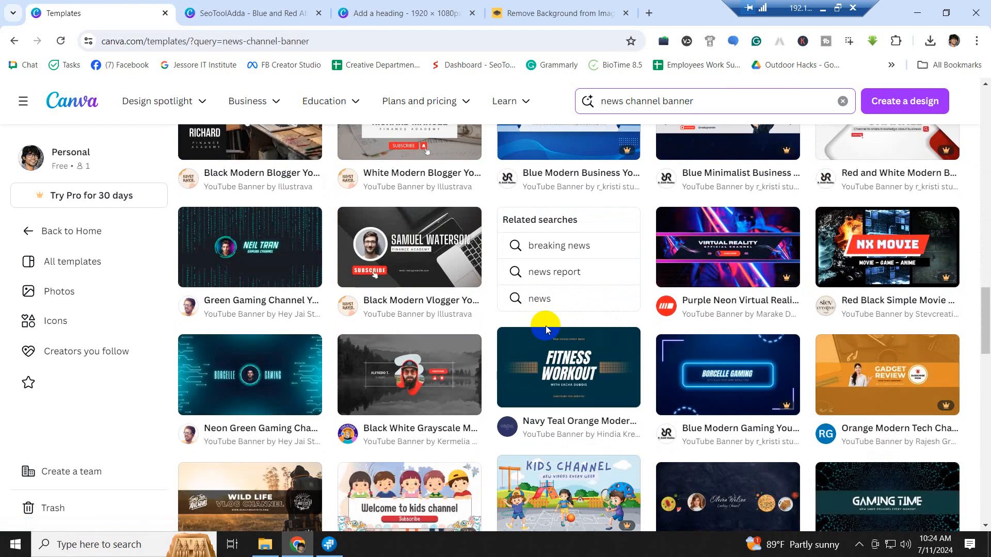
scroll(546, 325, down, 7)
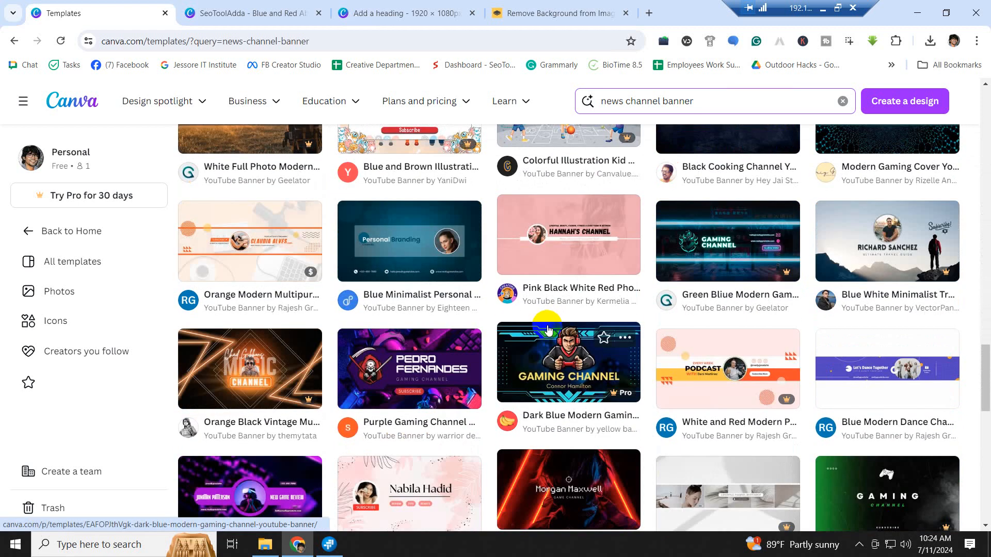
scroll(550, 332, down, 6)
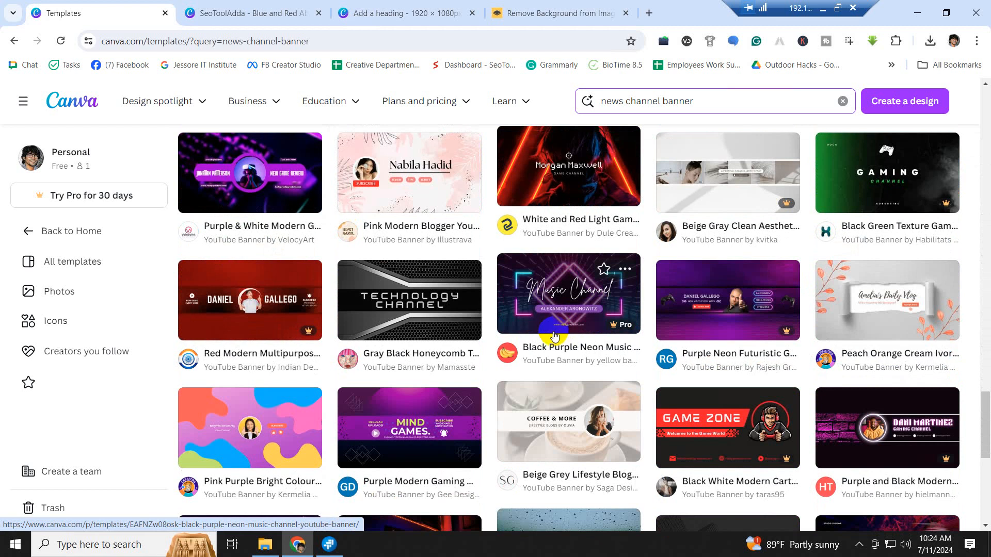
scroll(554, 337, up, 20)
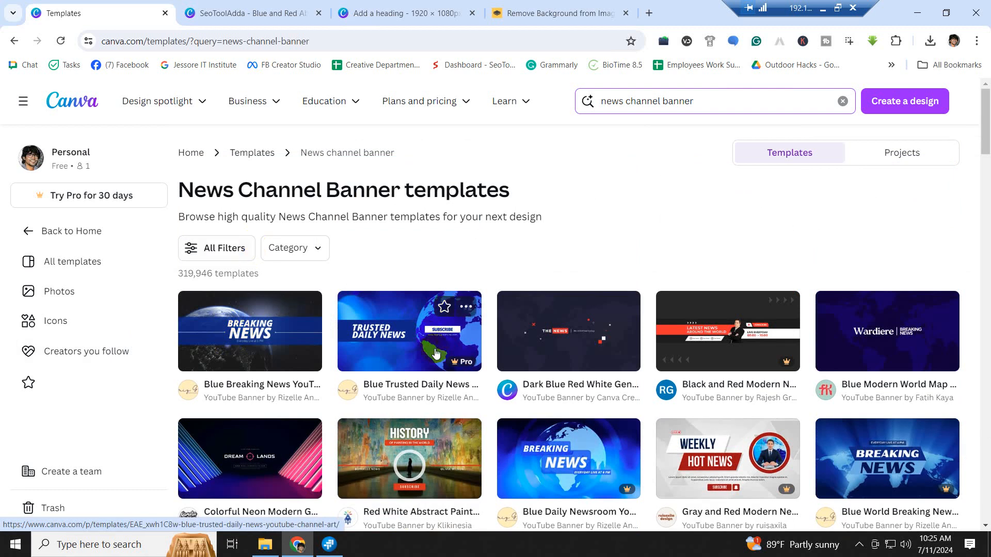
scroll(382, 380, down, 3)
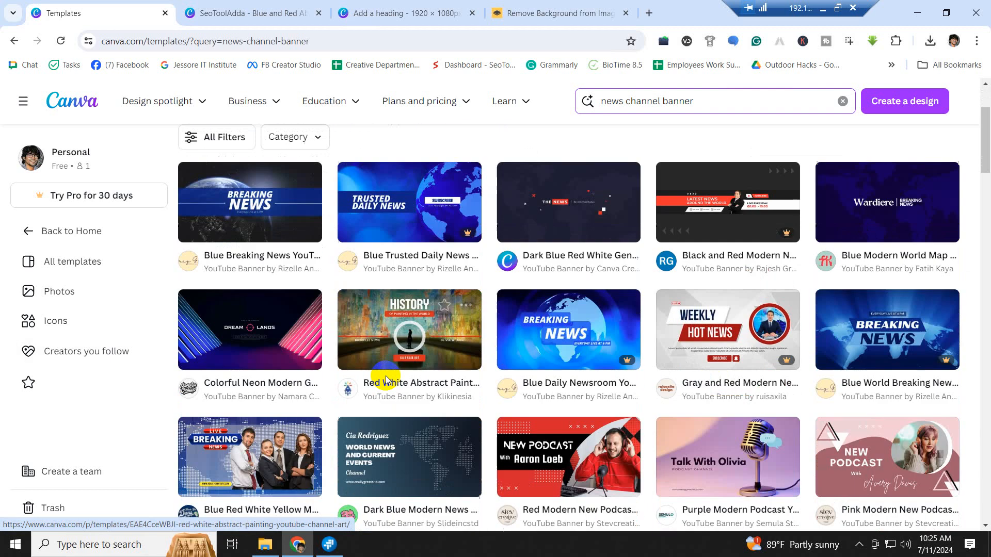
- Open the Blue Breaking News YouTube Channel Art template and browse the 'More like this' templates
click(261, 209)
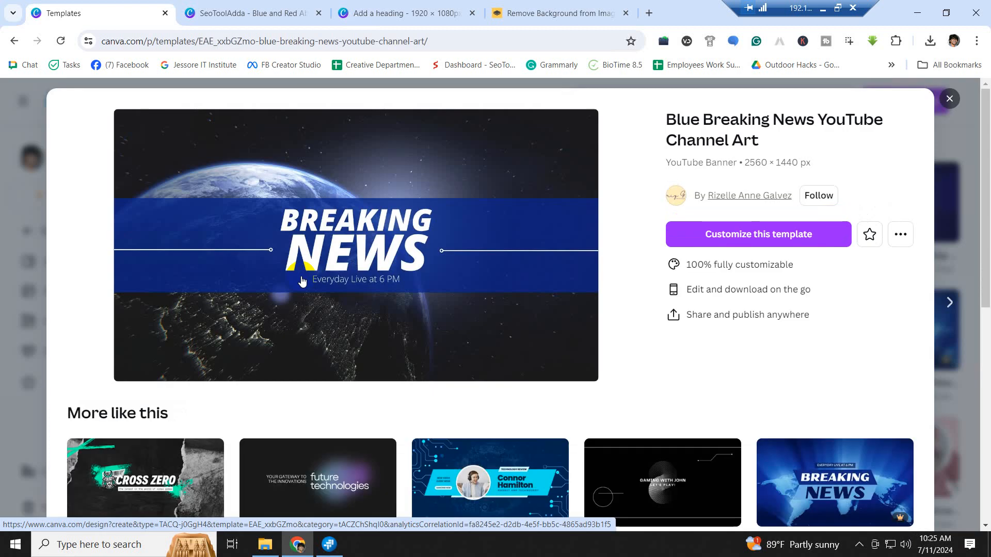
scroll(302, 280, down, 1)
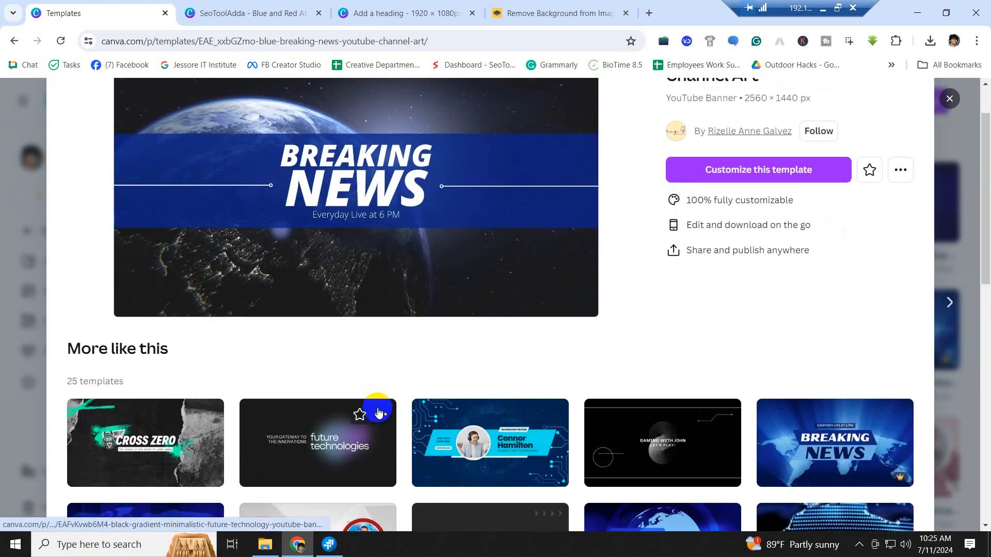
scroll(544, 439, down, 1)
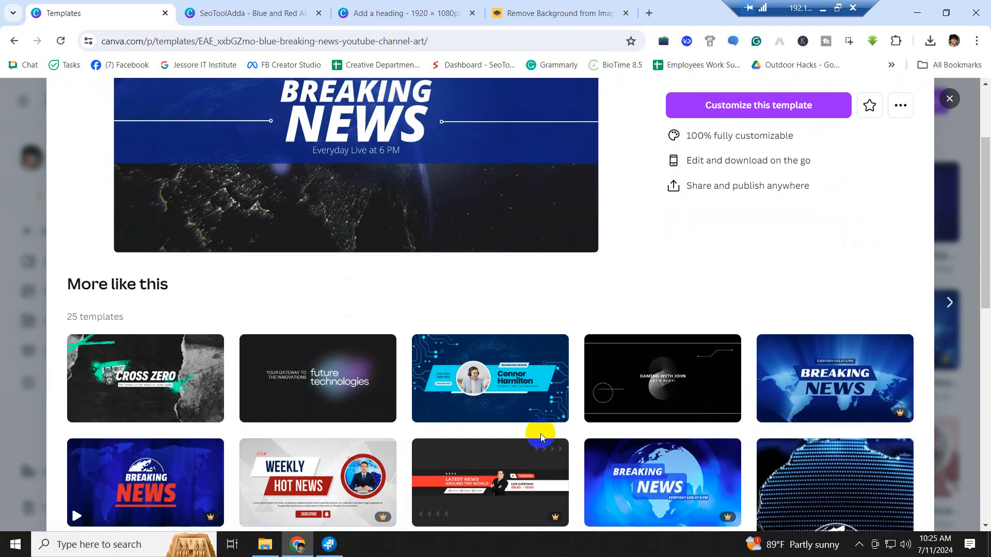
scroll(541, 434, down, 2)
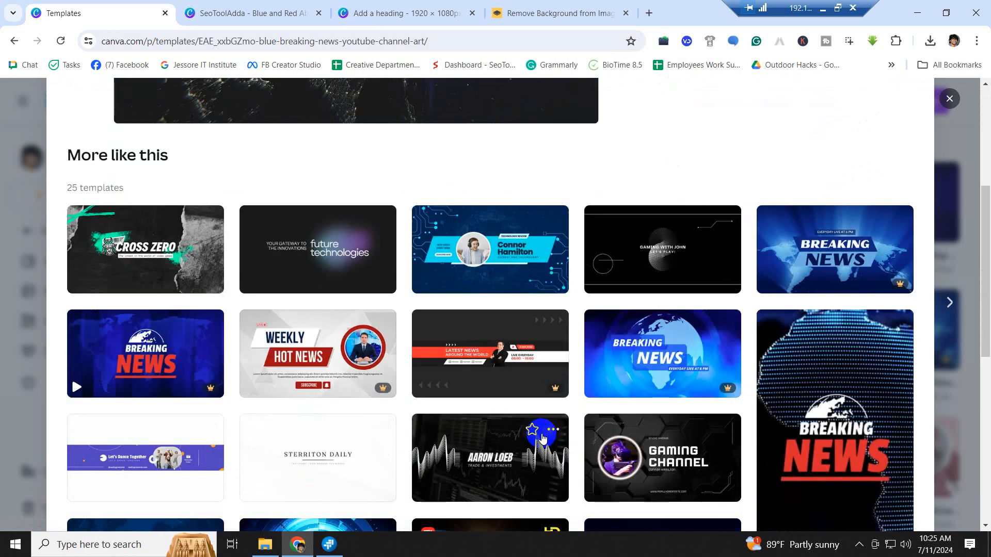
scroll(541, 435, down, 2)
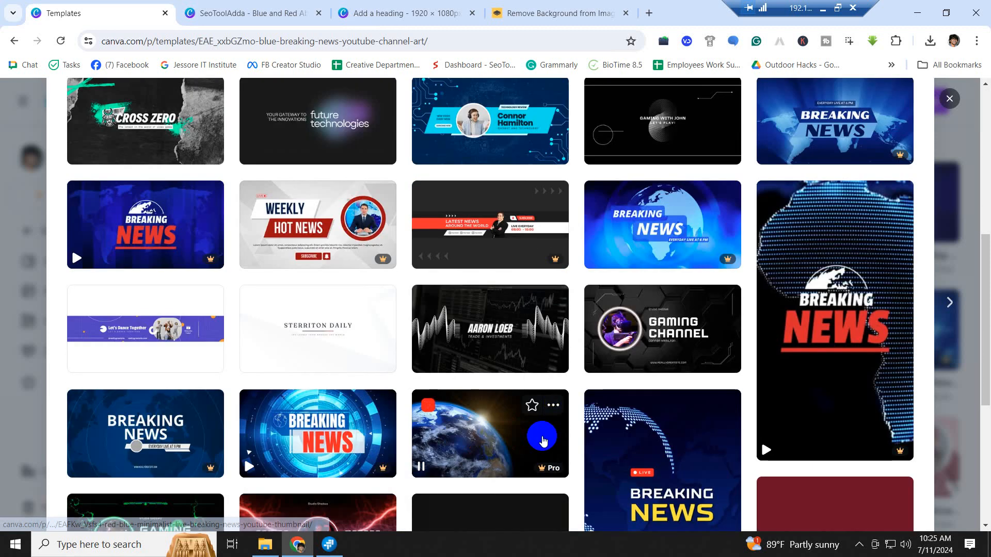
scroll(546, 436, up, 1)
scroll(545, 436, down, 5)
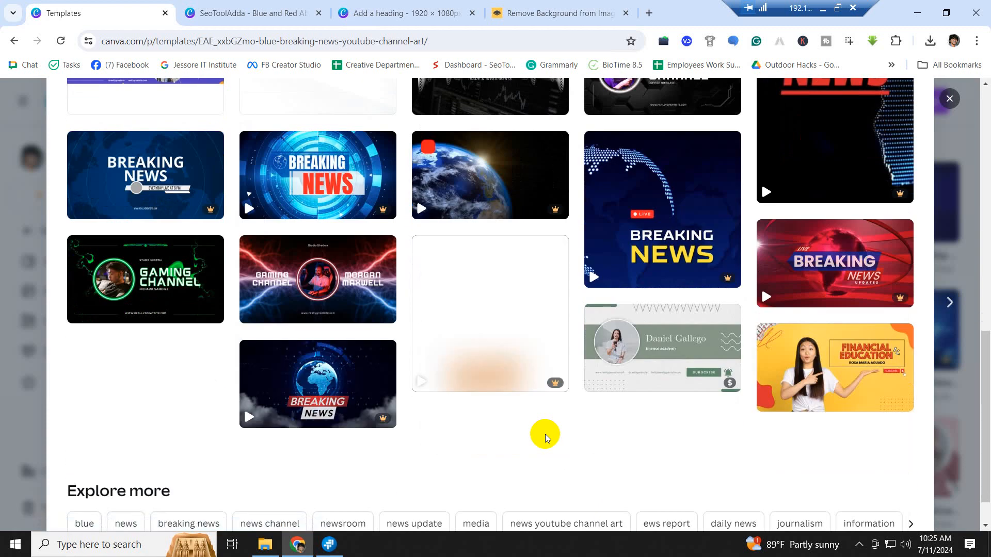
scroll(545, 437, up, 4)
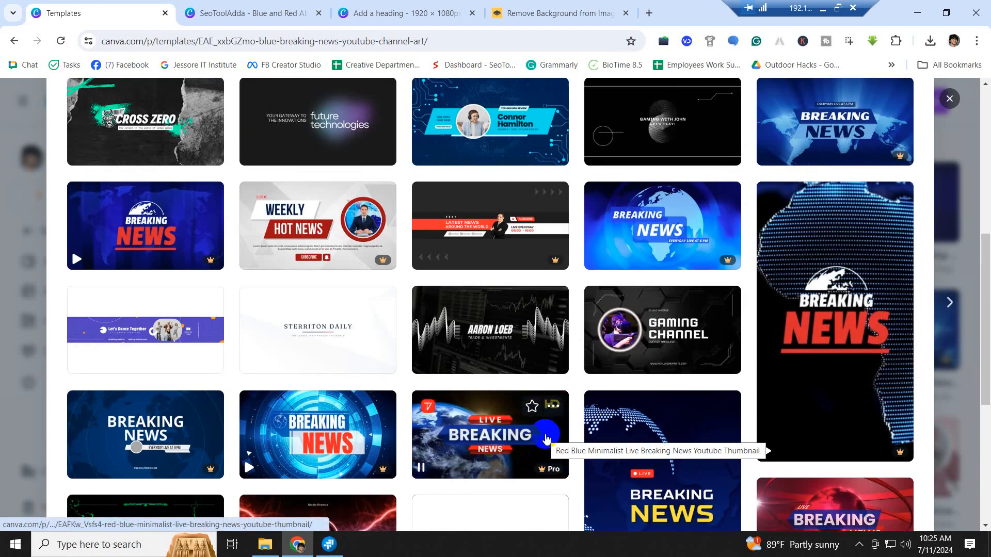
scroll(582, 461, up, 4)
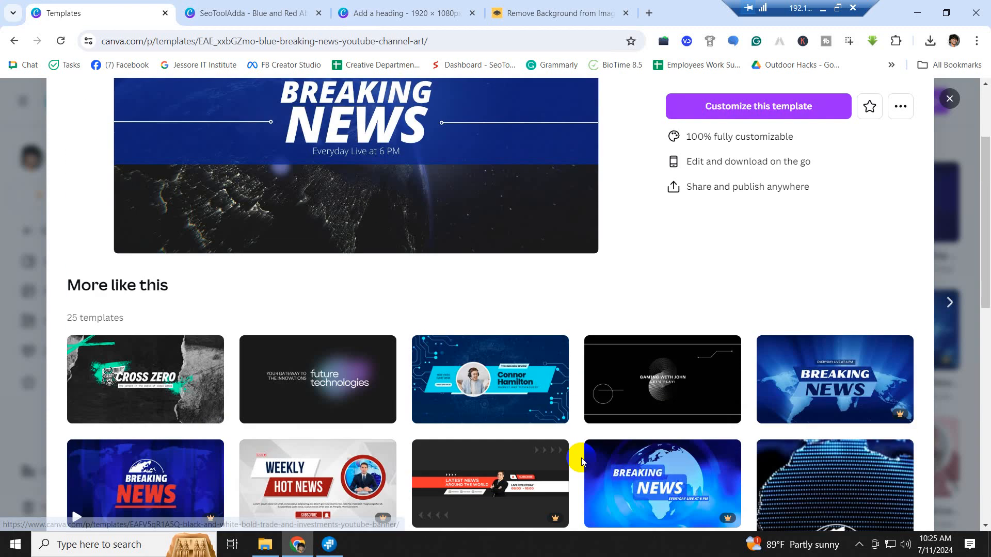
scroll(582, 461, up, 2)
- Open the Blue Breaking News template for editing, select its earth background, and open a new browser tab
click(752, 236)
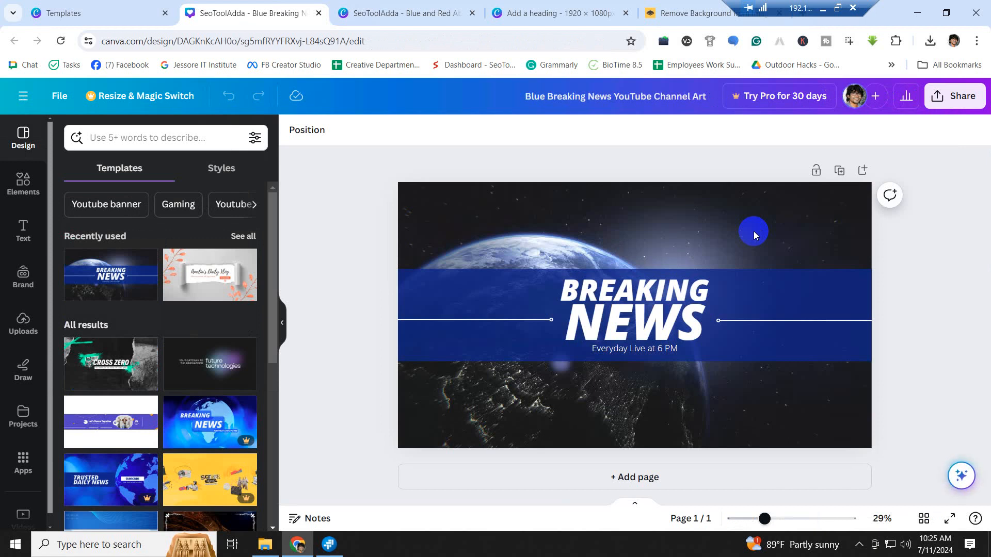
click(475, 394)
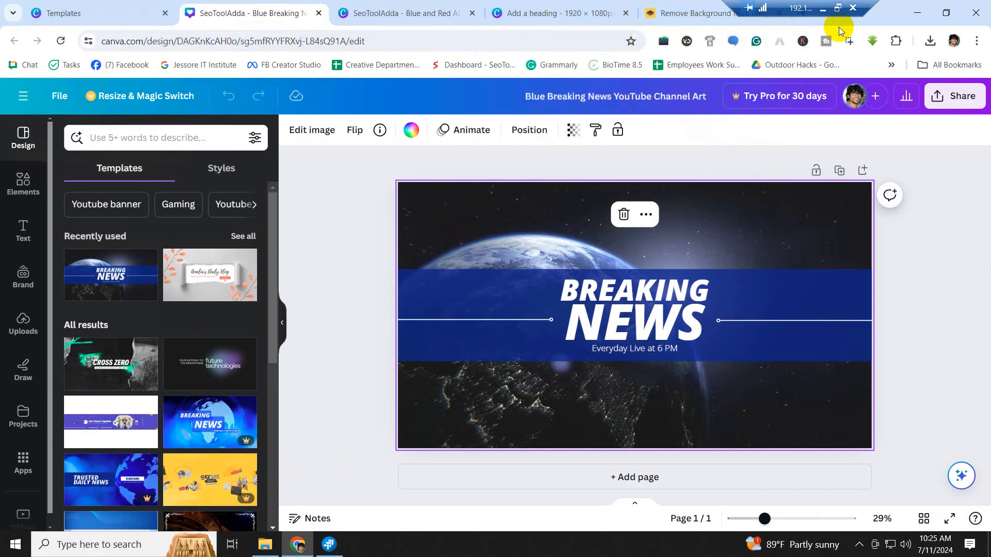
drag(781, 9, 482, 16)
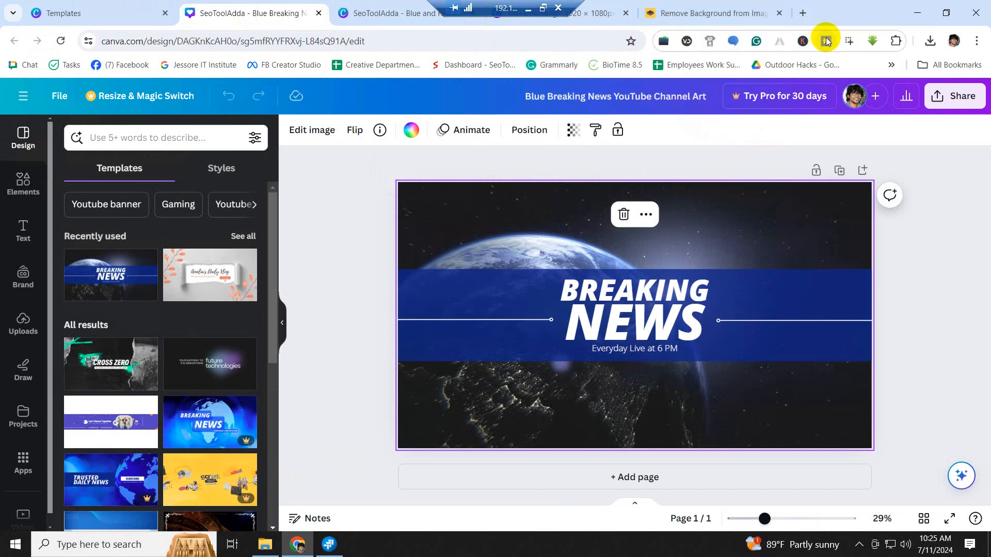
click(806, 14)
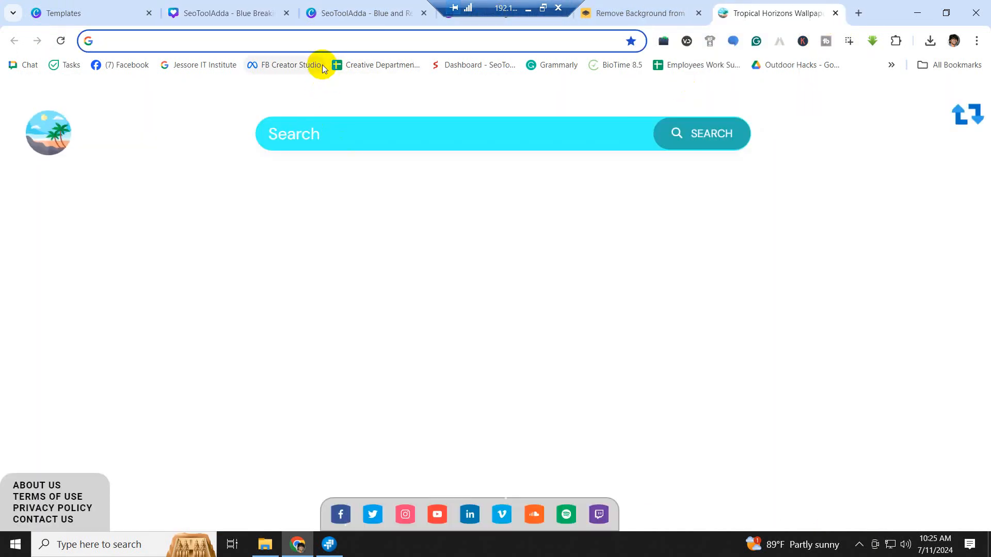
- Search Google for 'jessore map', glance at image results, then return to the Jashore map result for a screenshot
text(jess)
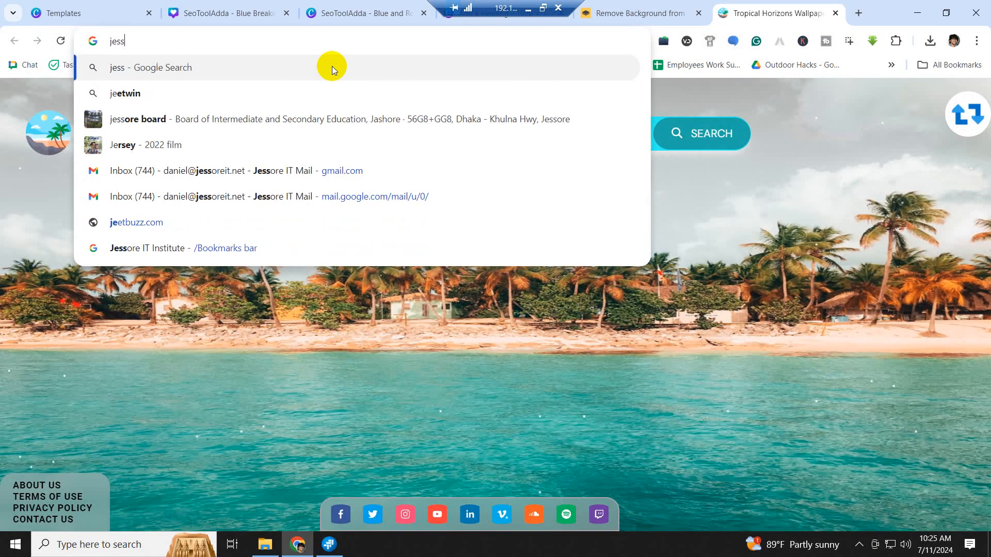
text(ore map)
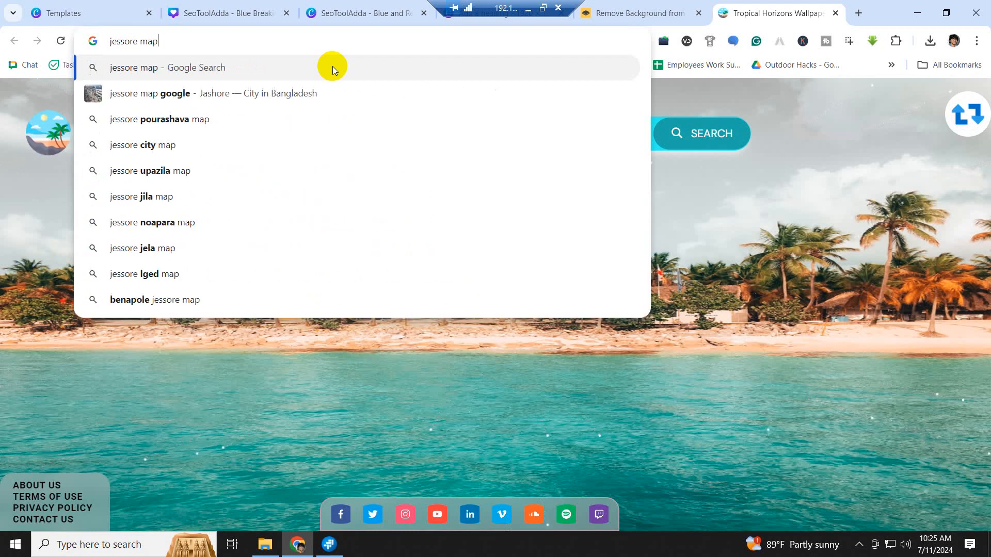
key(Return)
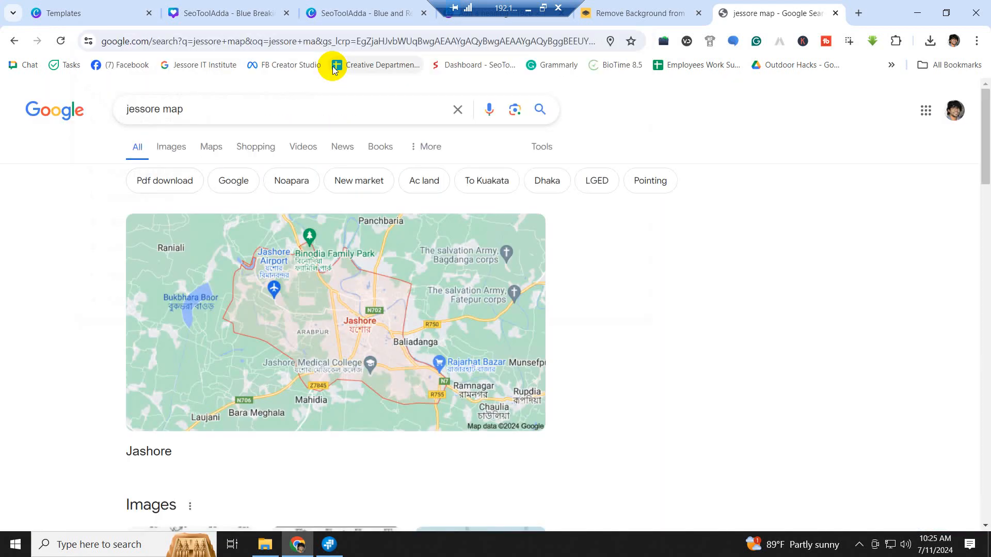
click(171, 146)
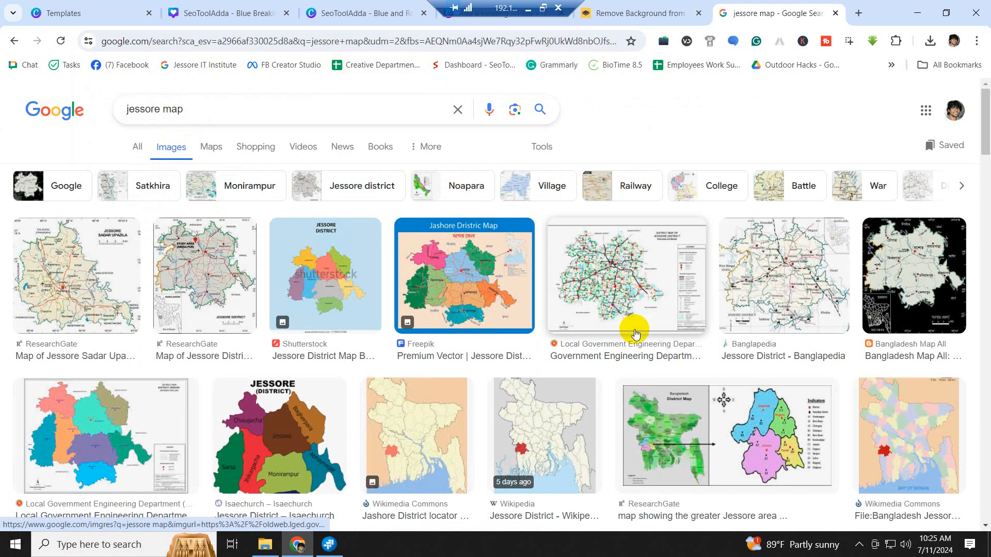
scroll(636, 328, down, 3)
scroll(636, 328, up, 3)
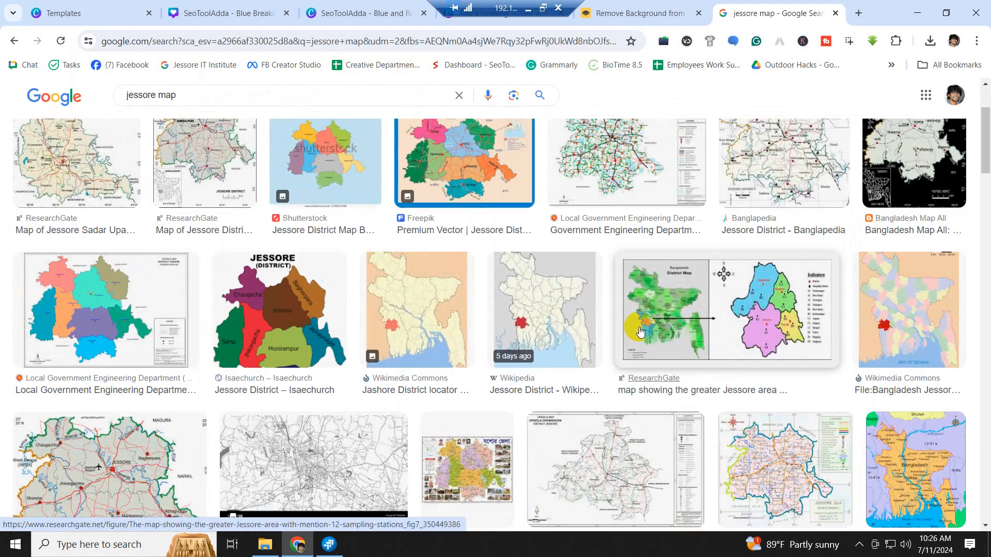
click(137, 148)
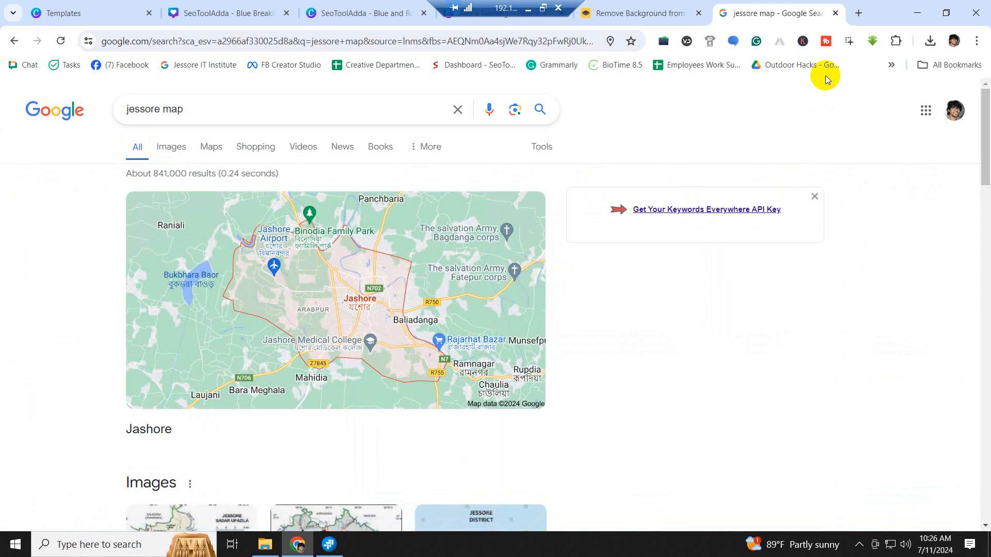
click(848, 40)
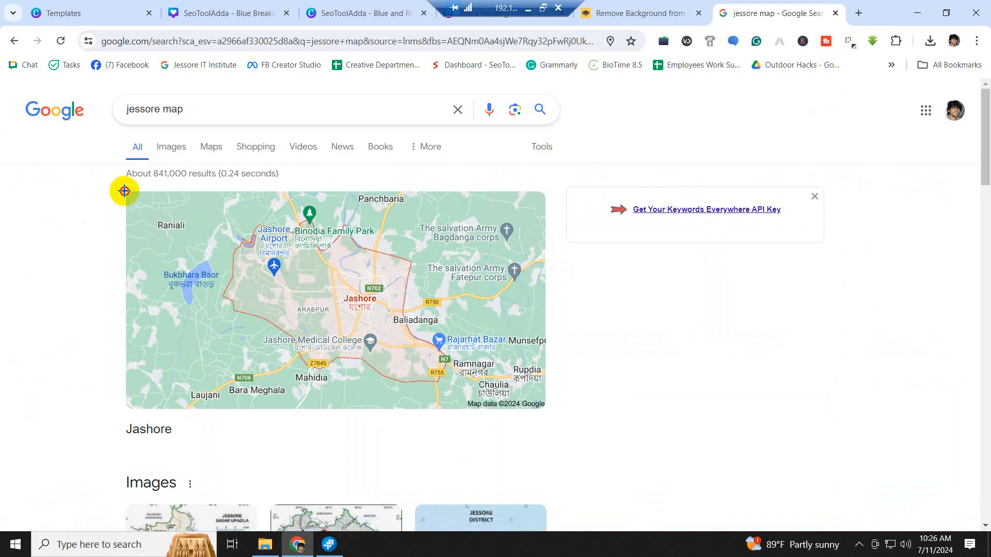
- Capture the Jashore map area and save the screenshot as 'Jashore Map'
drag(125, 191, 548, 413)
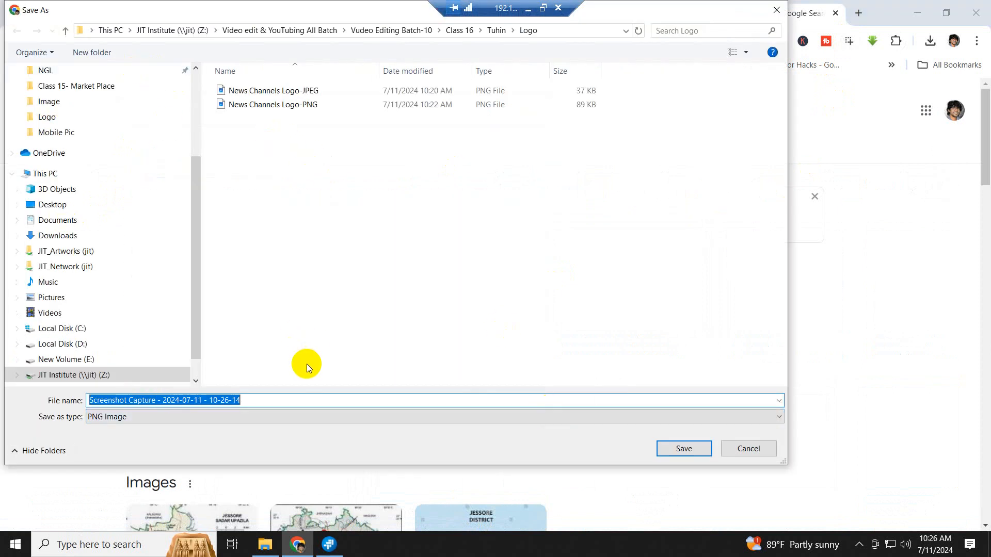
text(Je)
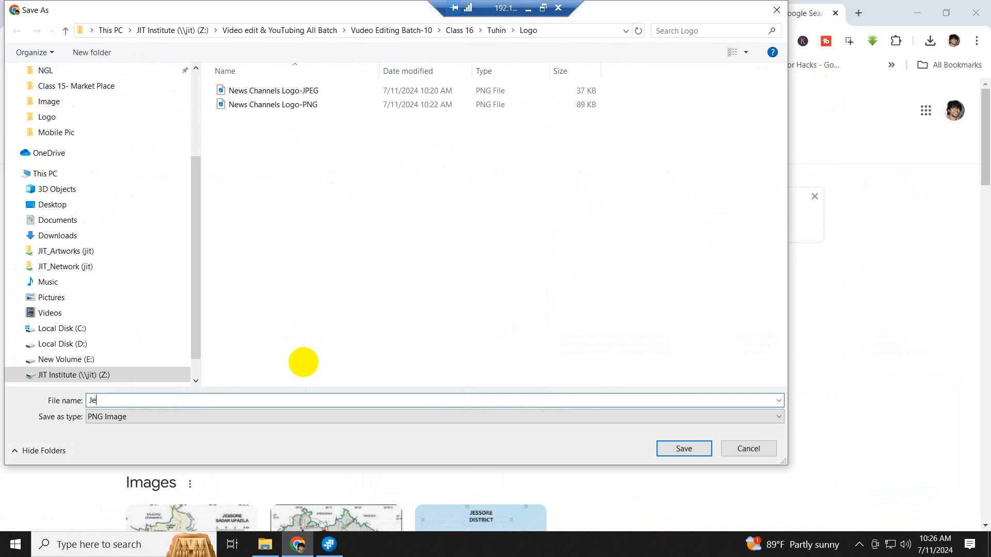
key(BackSpace)
text(ashore Map)
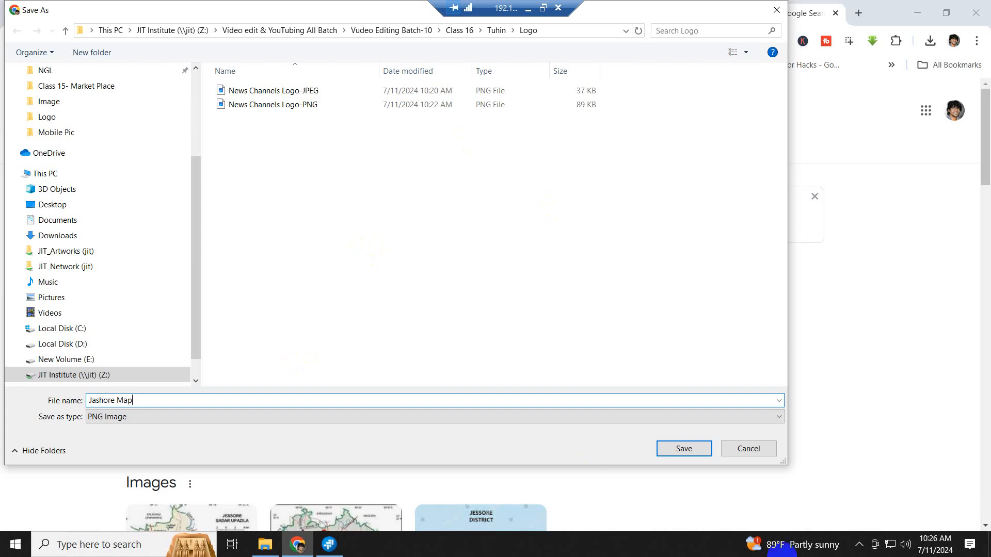
click(685, 449)
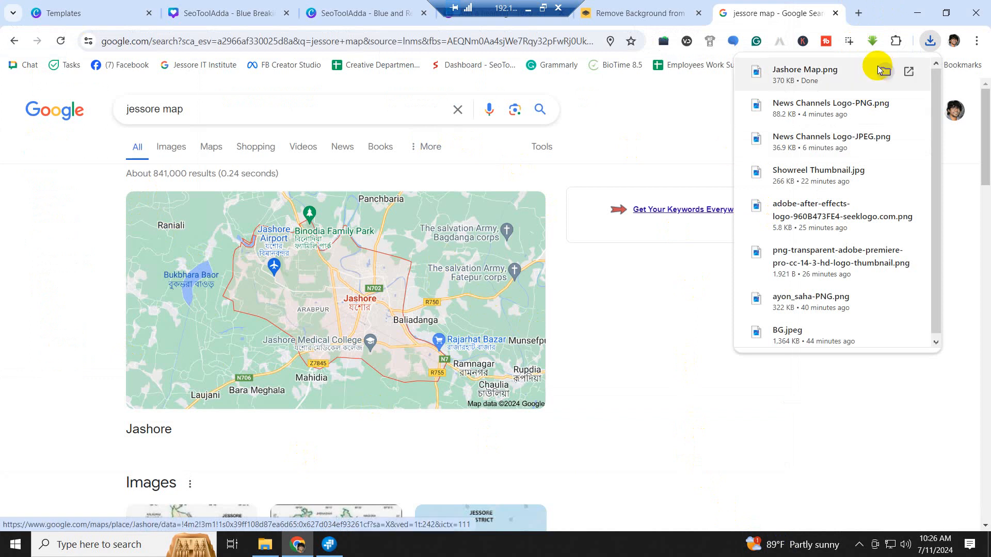
click(882, 16)
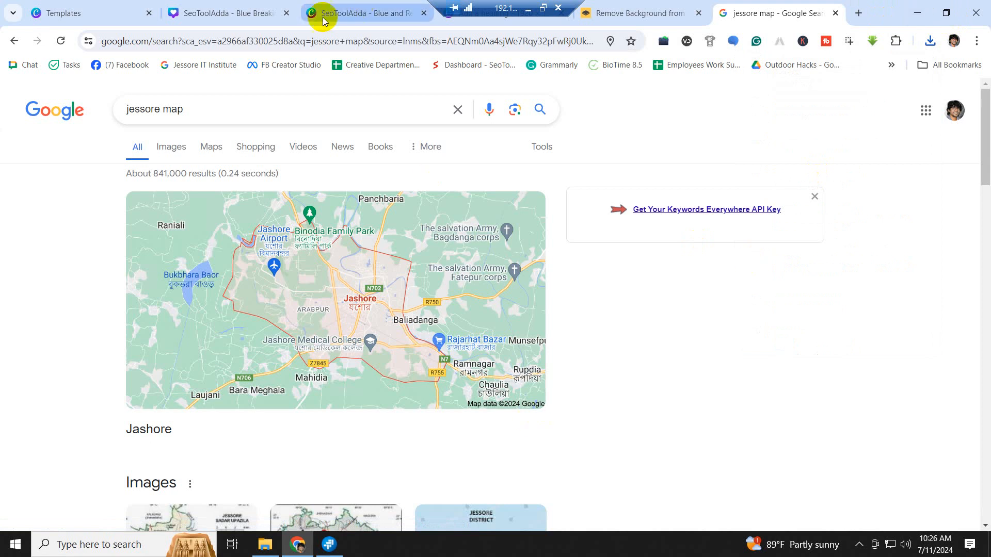
- Upload the Jashore Map screenshot into the Blue Breaking News design's Uploads panel
click(341, 14)
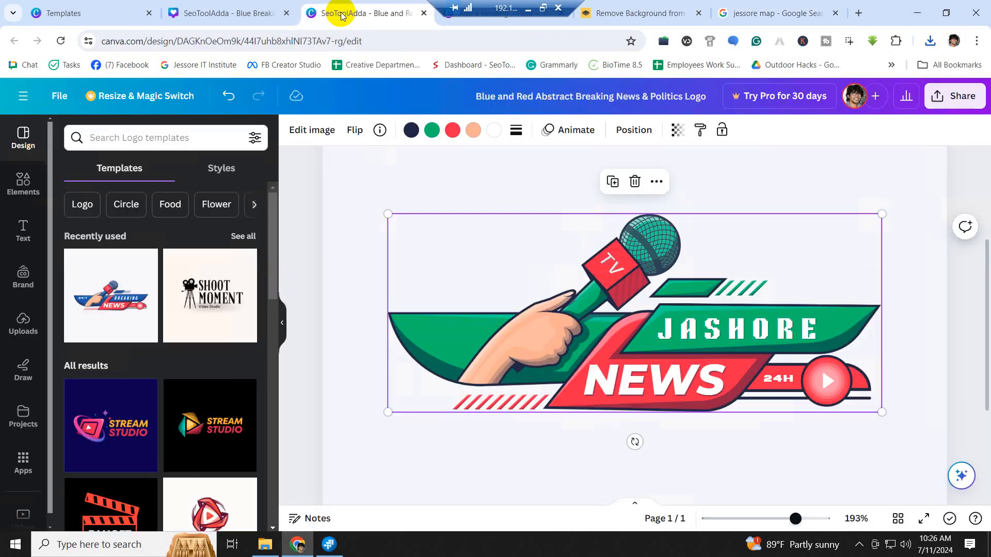
click(235, 14)
click(114, 172)
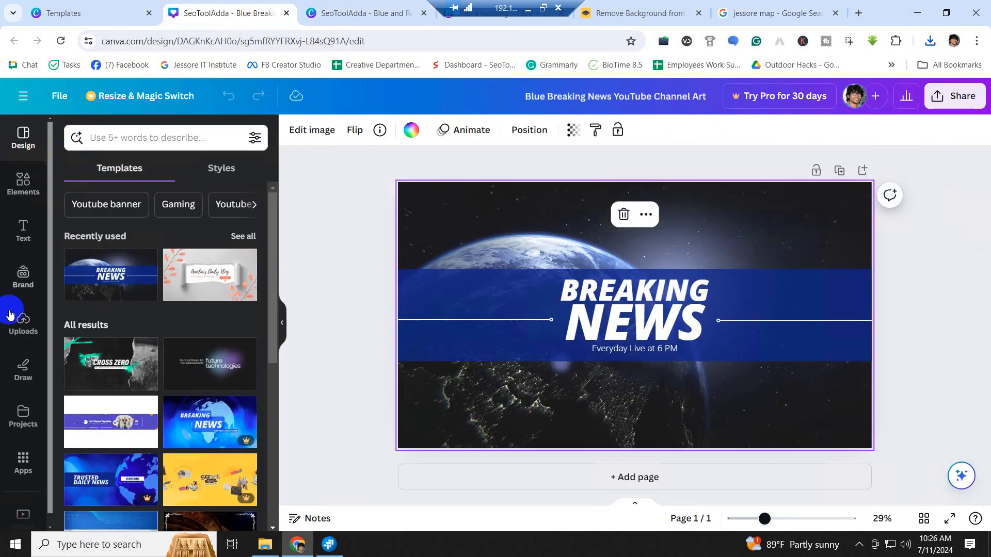
click(23, 330)
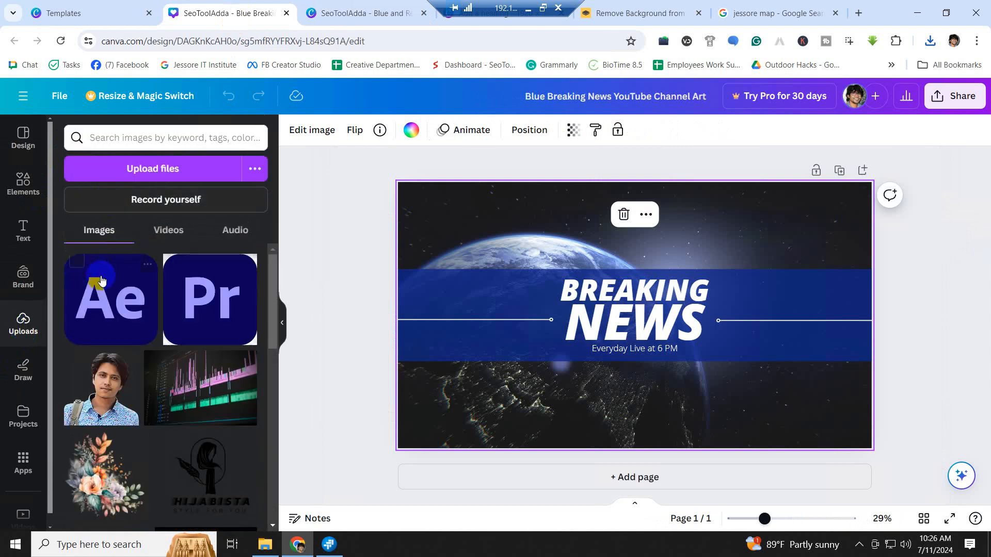
click(163, 175)
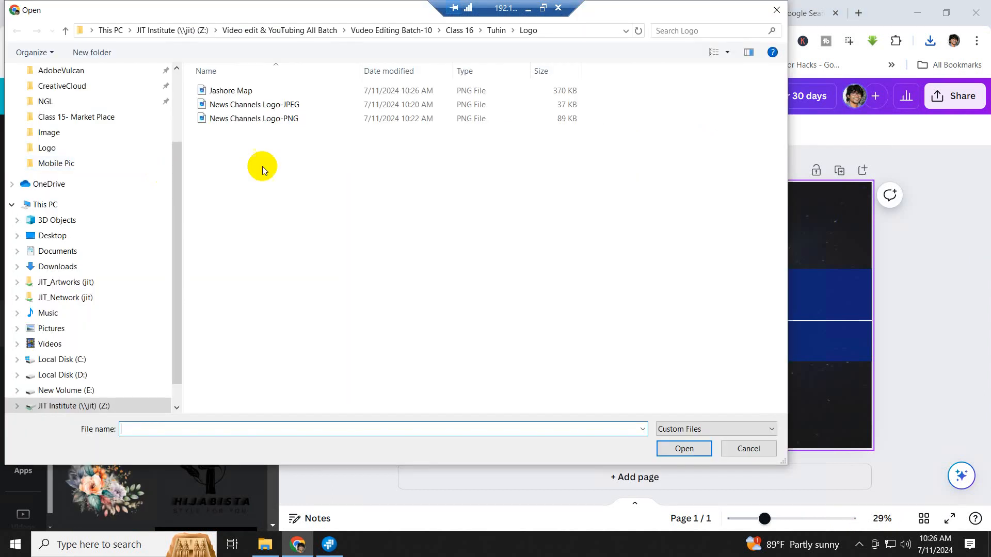
click(227, 91)
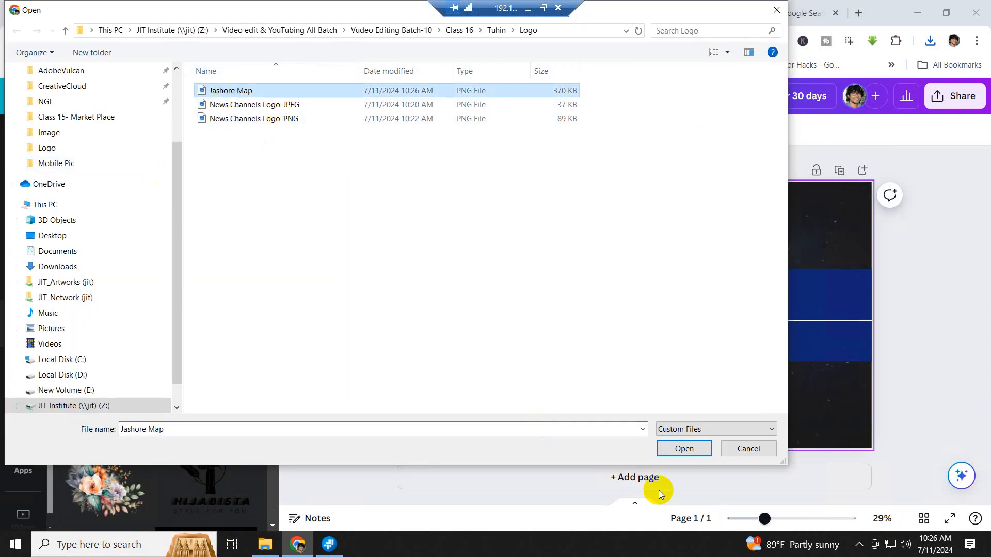
click(676, 448)
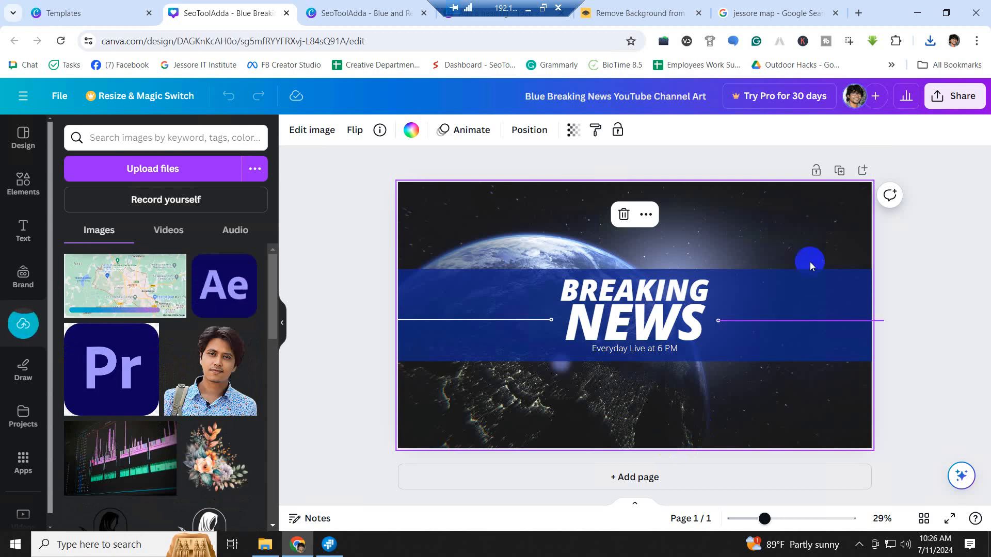
- Delete the starry Earth background and place the uploaded Jashore map on the page
click(104, 288)
drag(104, 287, 505, 227)
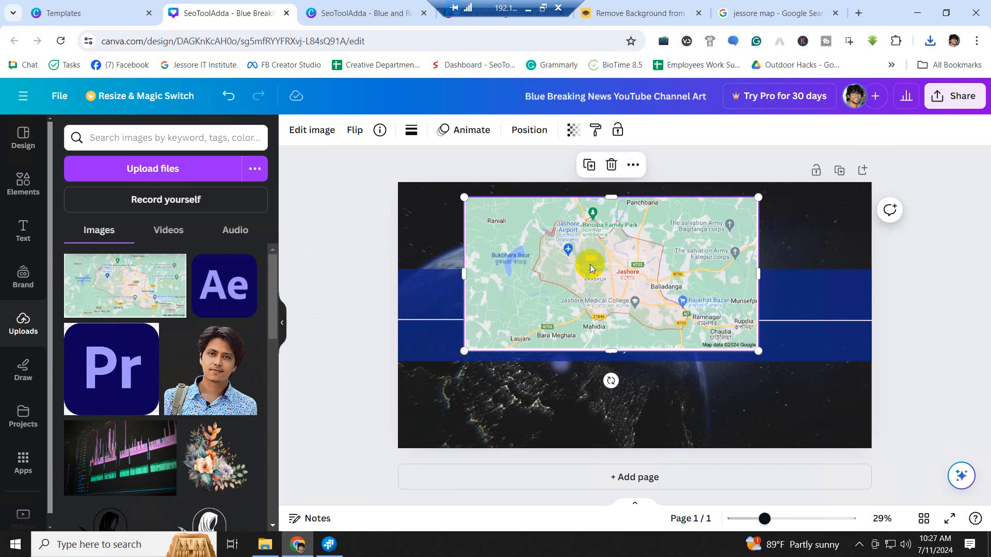
key(Delete)
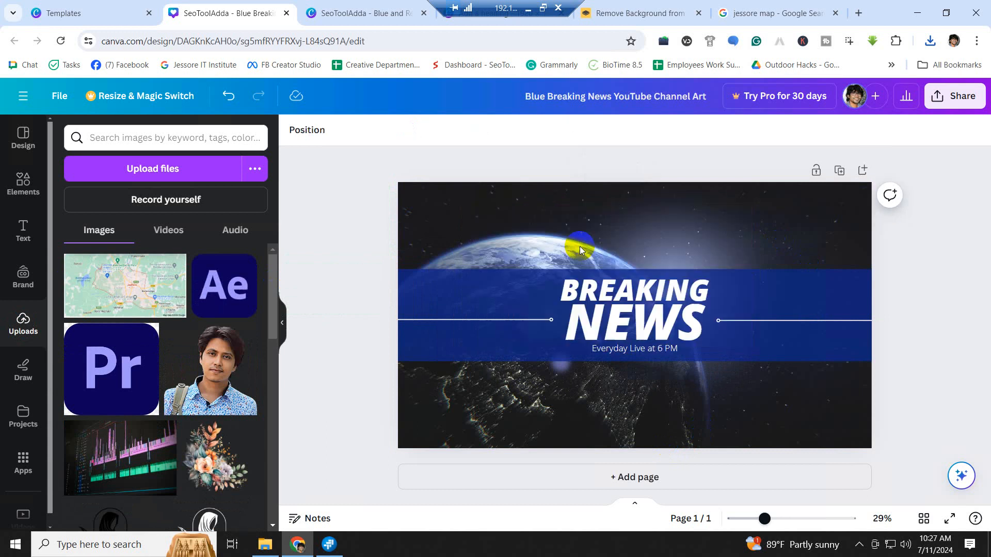
click(695, 236)
key(Delete)
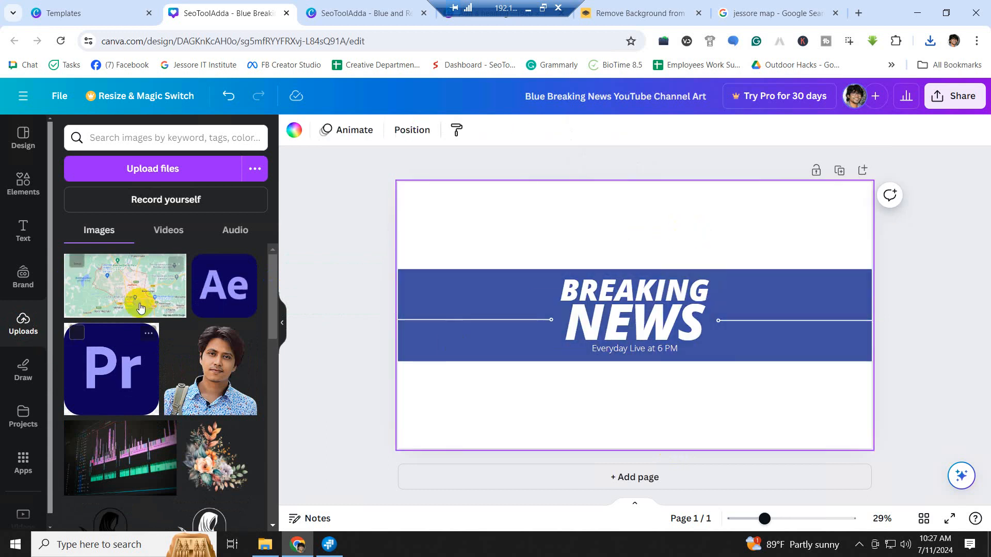
drag(140, 308, 474, 221)
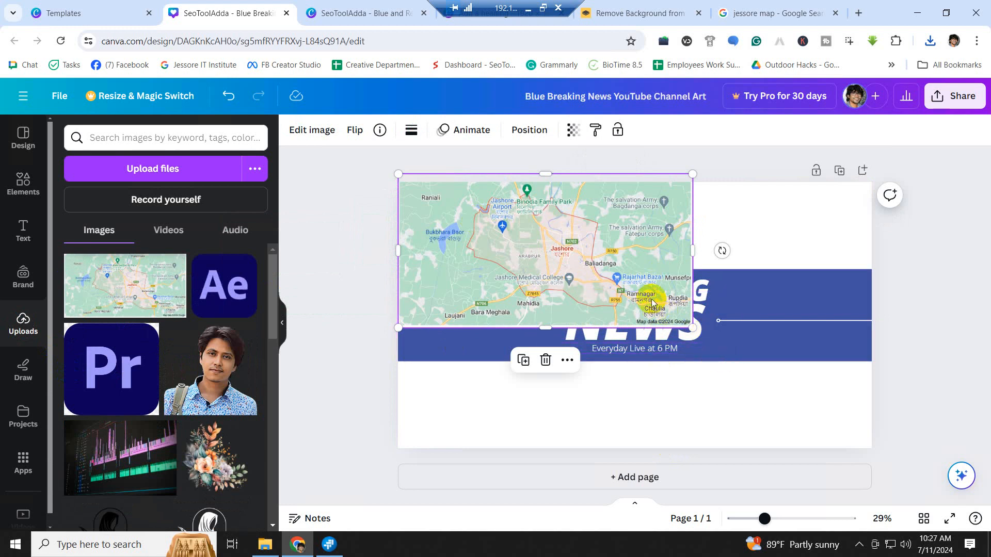
drag(653, 303, 685, 223)
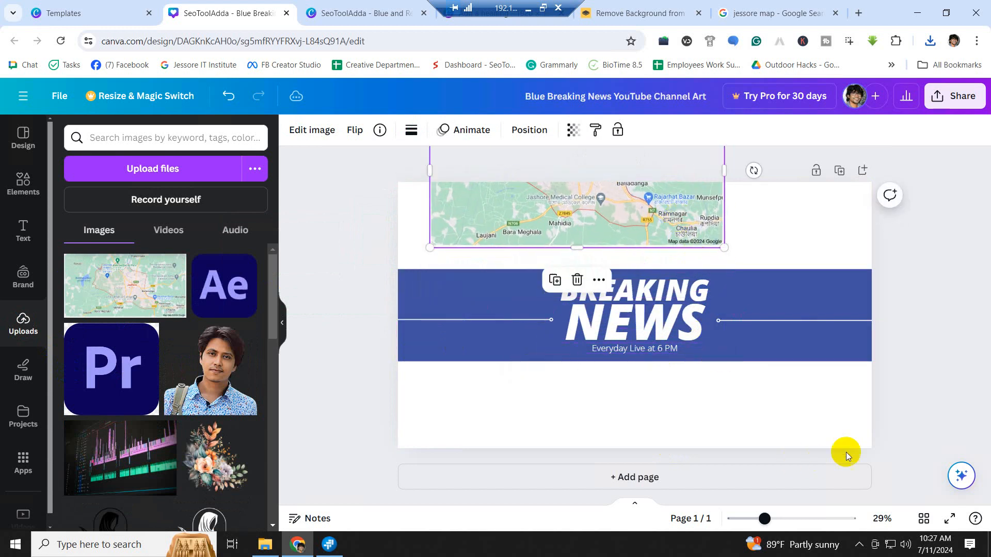
- Cut the blue news band temporarily and enlarge the map to fill the page
drag(887, 389, 445, 264)
key(Delete)
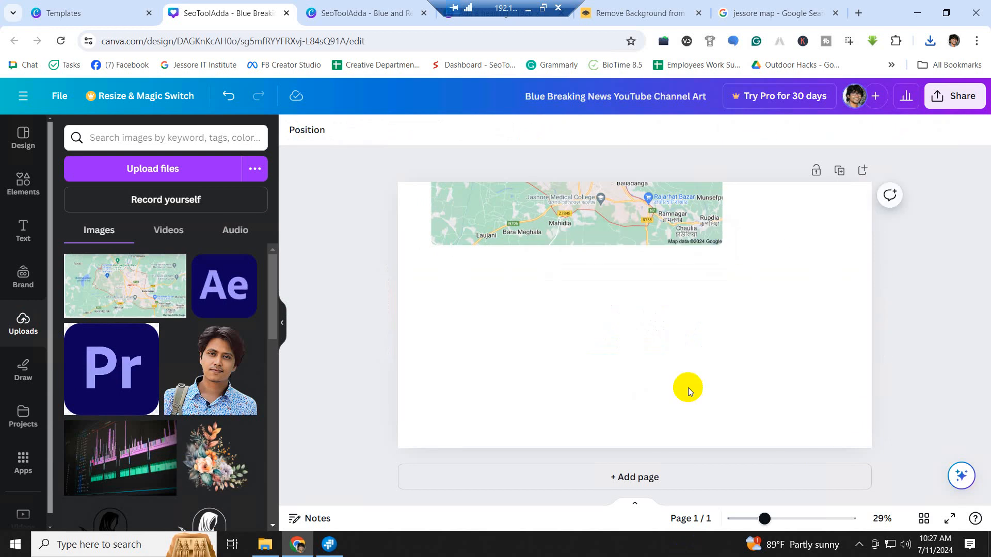
drag(535, 203, 487, 311)
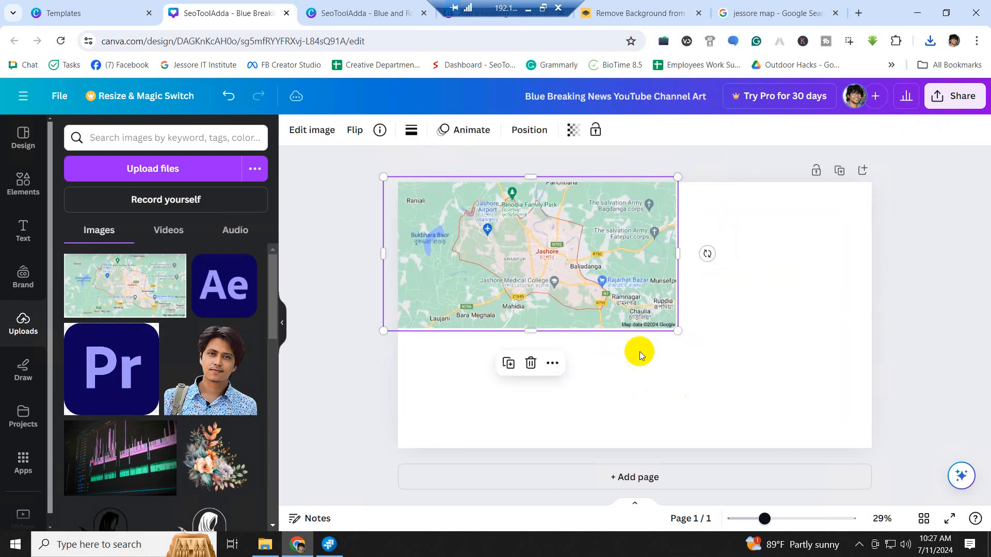
drag(678, 332, 887, 475)
drag(790, 356, 774, 361)
- Paste the blue news band back on top and stretch the map toward the page edges
key(ctrl+v)
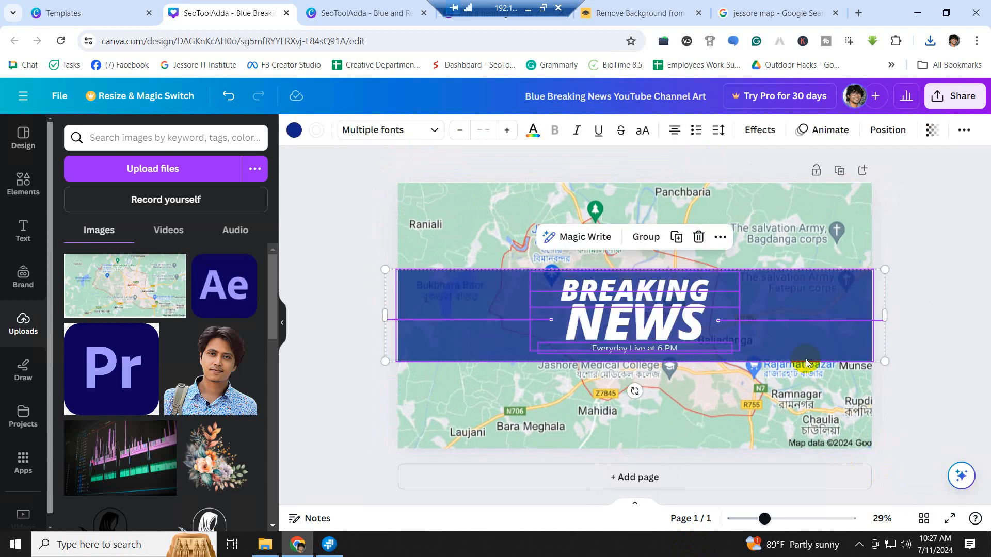
click(923, 280)
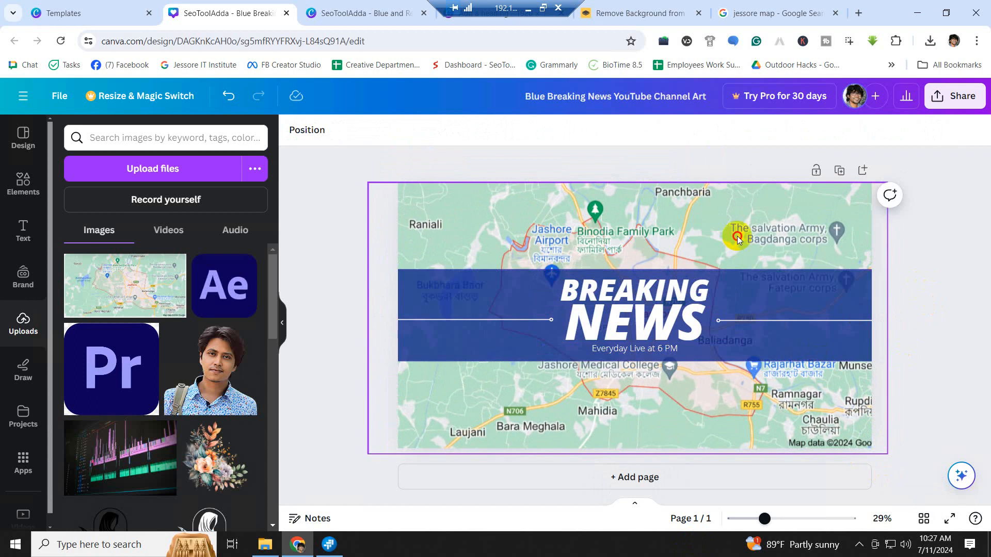
drag(698, 234, 699, 178)
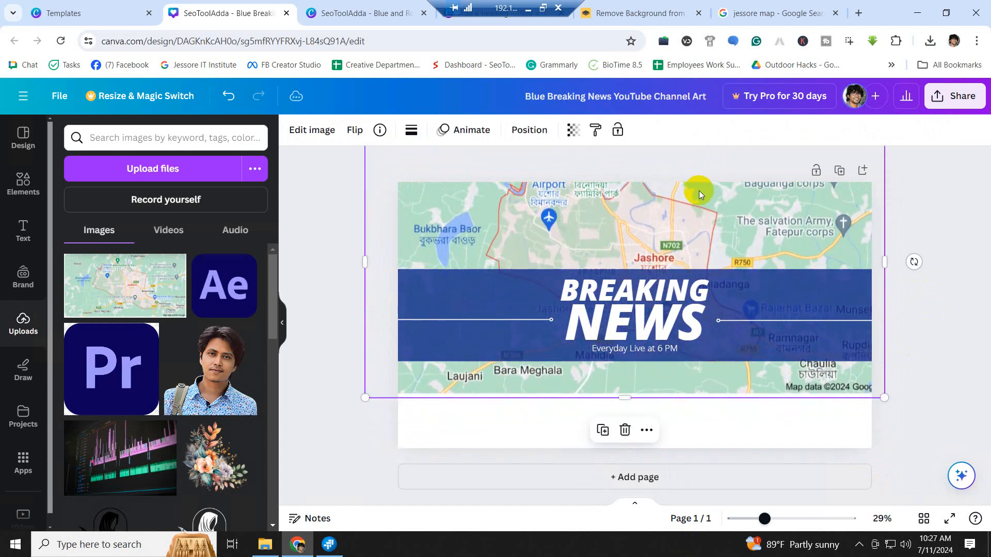
drag(885, 398, 980, 455)
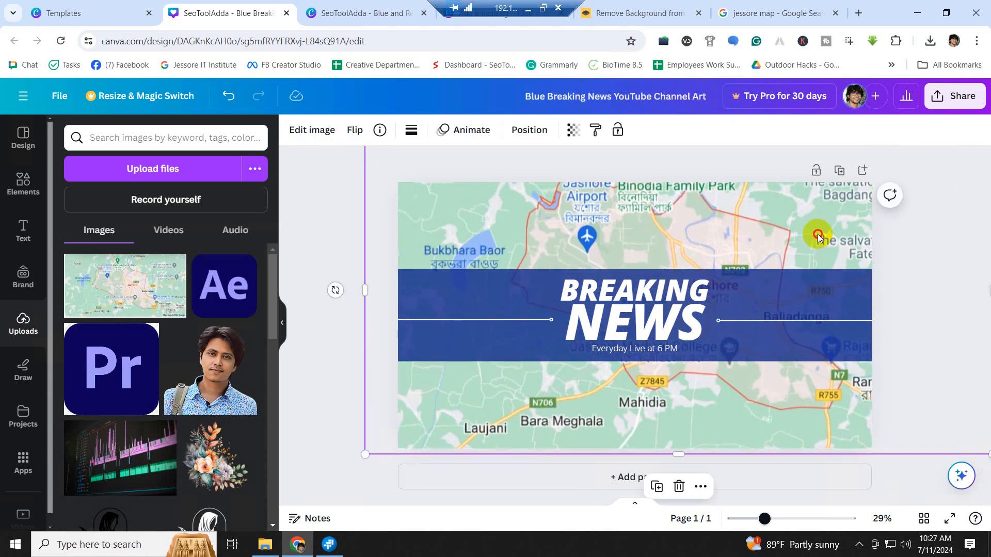
drag(819, 232, 721, 212)
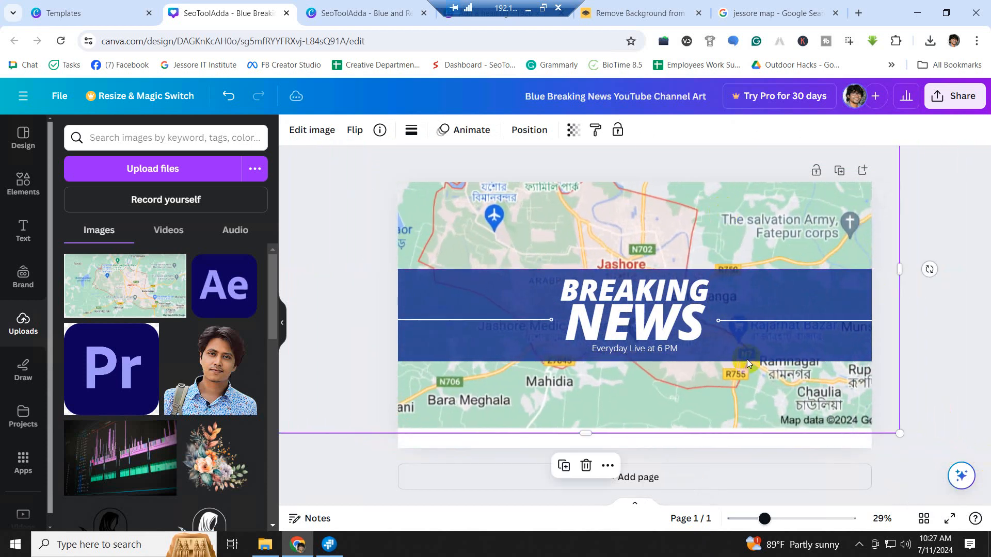
drag(586, 434, 599, 454)
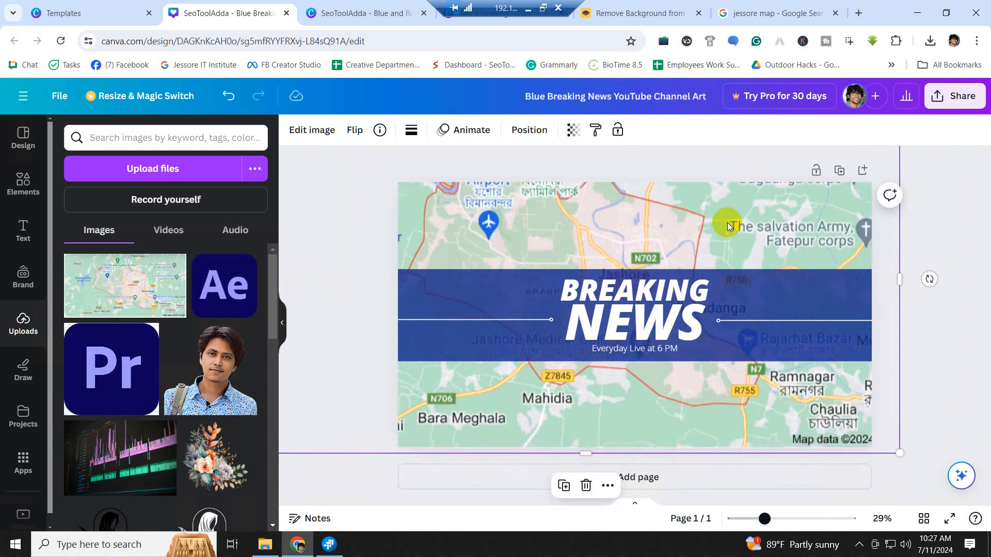
- Fine-tune the map's size and position until it covers the banner edge to edge
drag(727, 221, 854, 226)
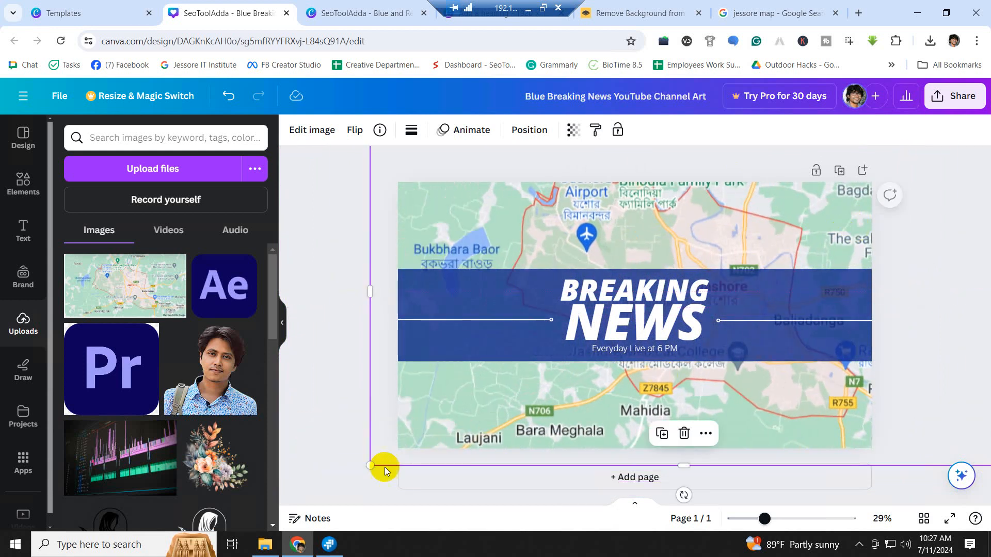
drag(371, 466, 517, 382)
drag(593, 238, 503, 279)
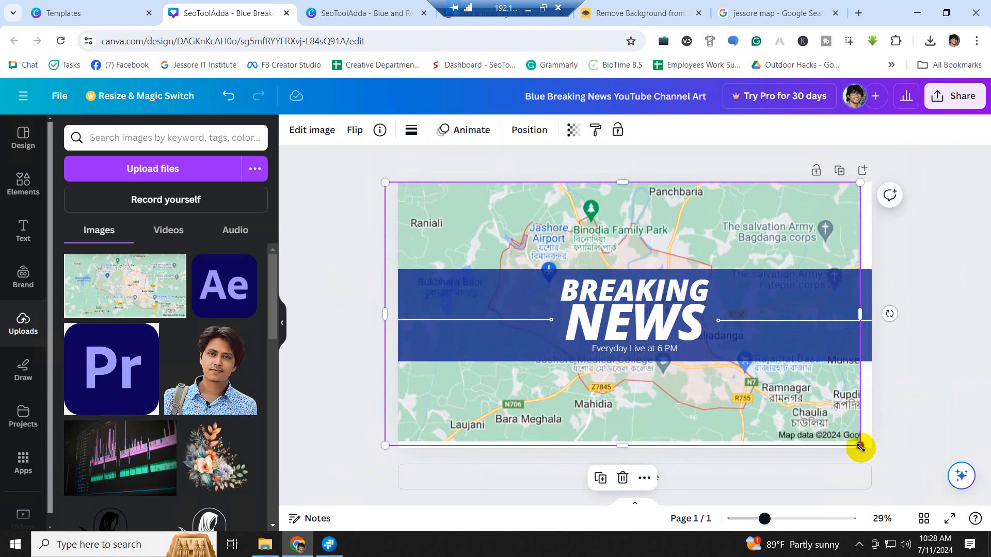
drag(860, 446, 876, 452)
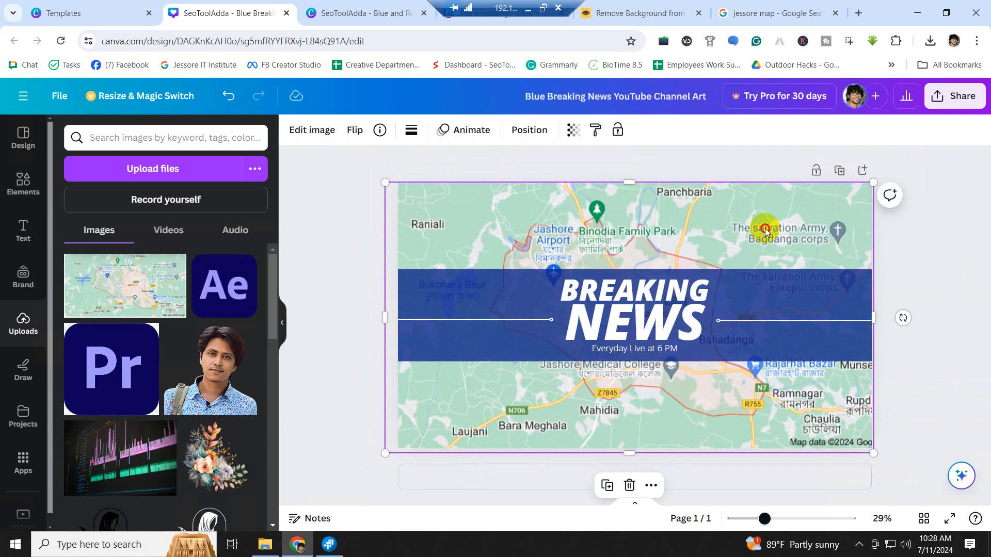
drag(764, 233, 767, 224)
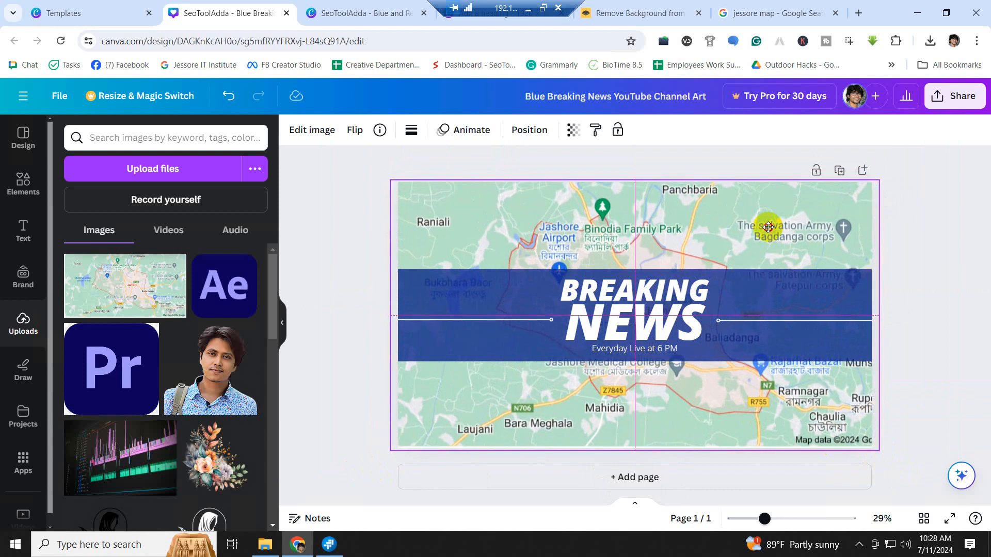
click(933, 267)
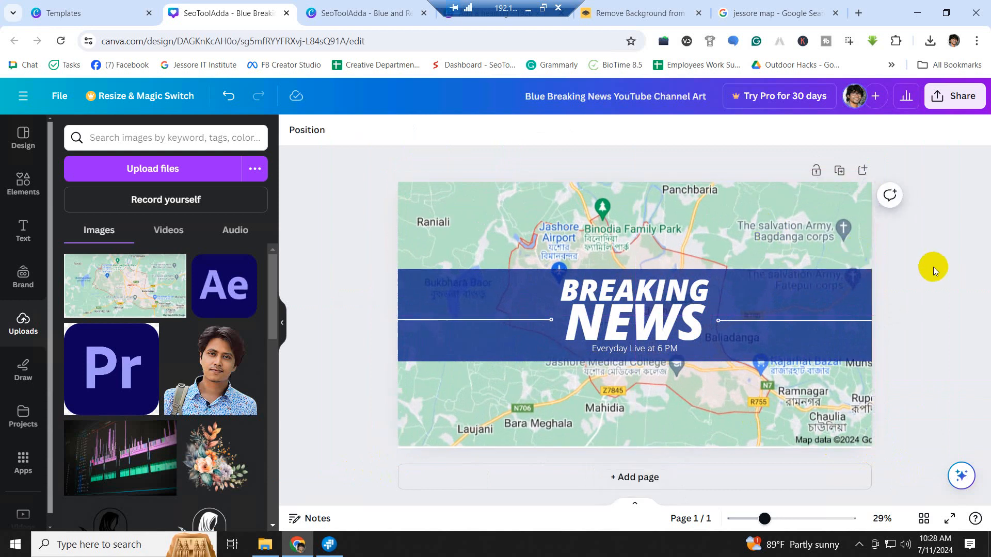
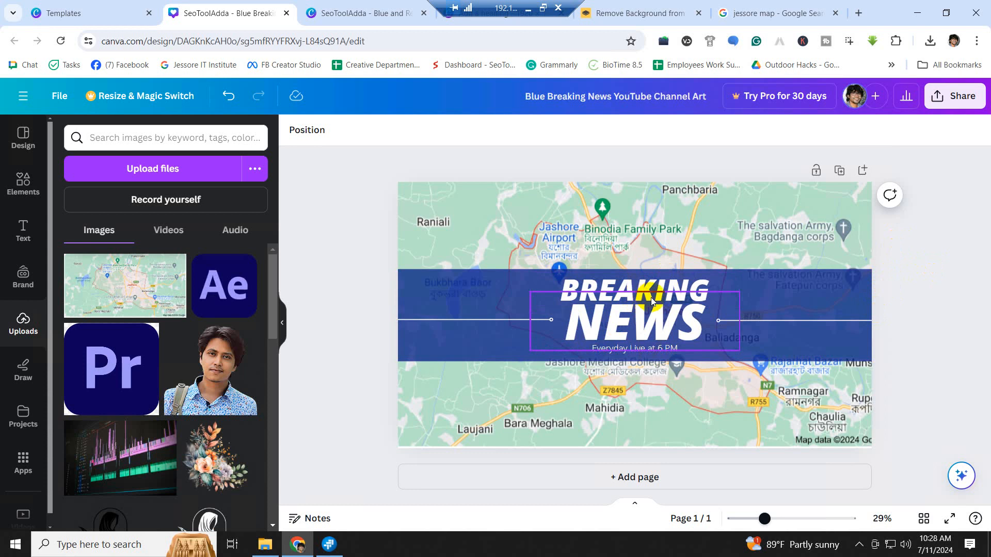
- Replace the word BREAKING with JASHORE so the blue band's title reads JASHORE NEWS
click(679, 291)
click(789, 312)
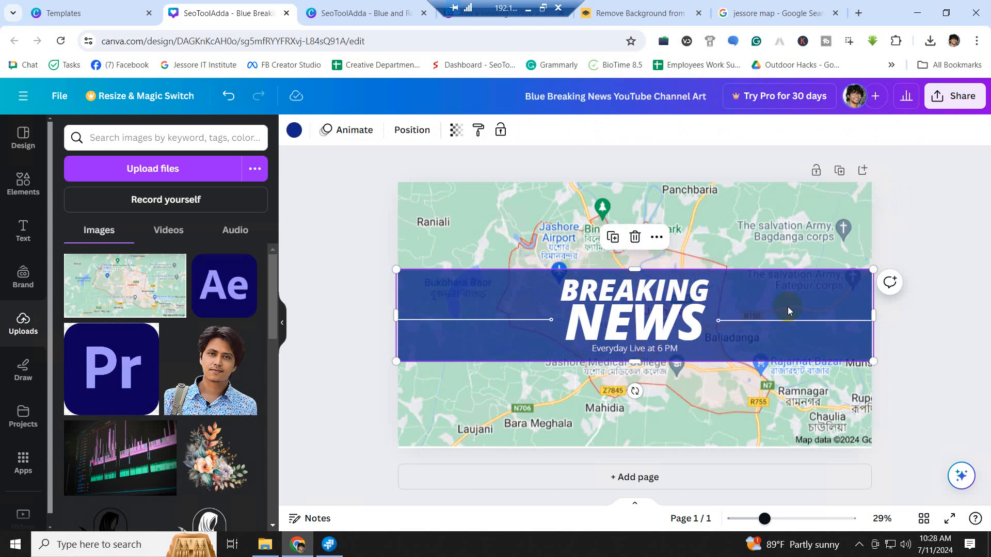
click(653, 330)
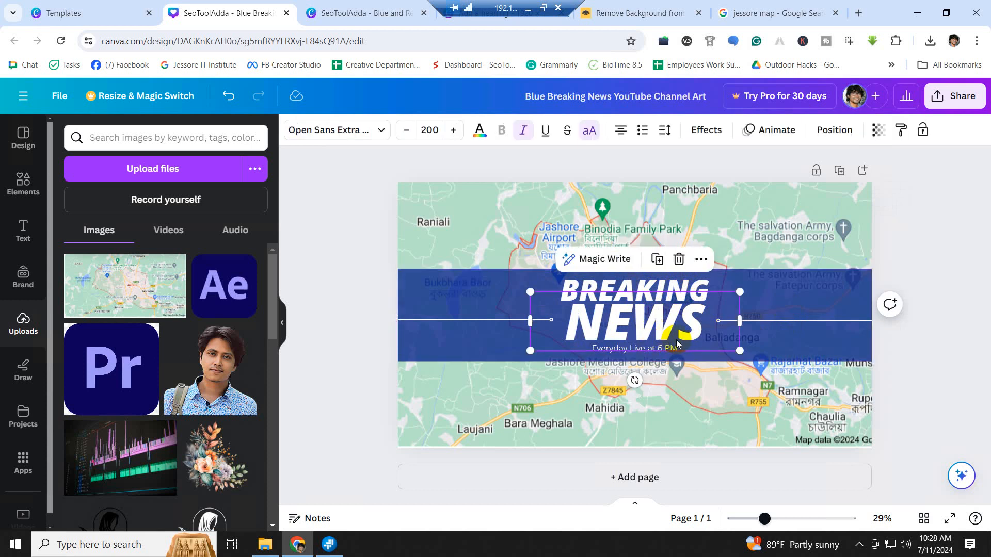
click(671, 288)
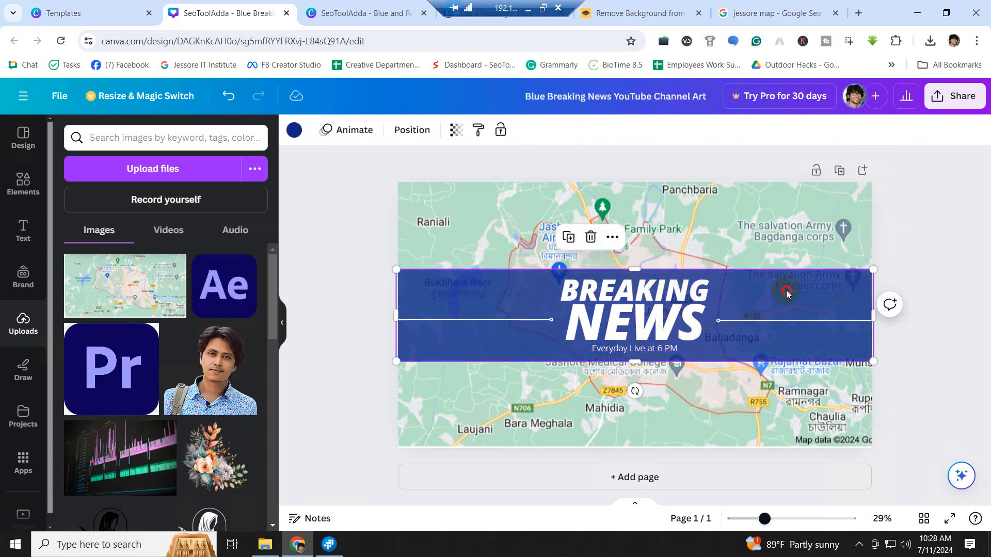
click(671, 289)
double_click(670, 289)
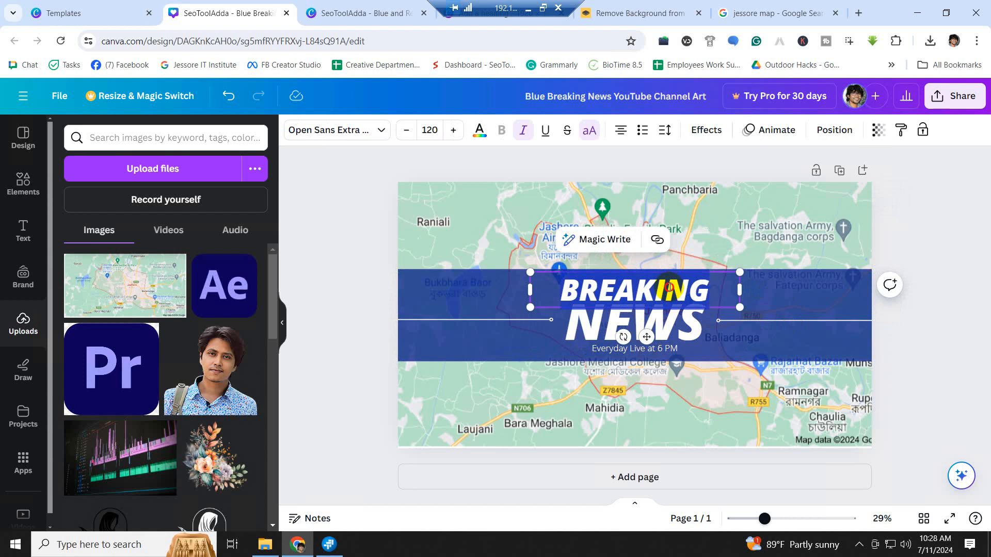
text(JASHORE)
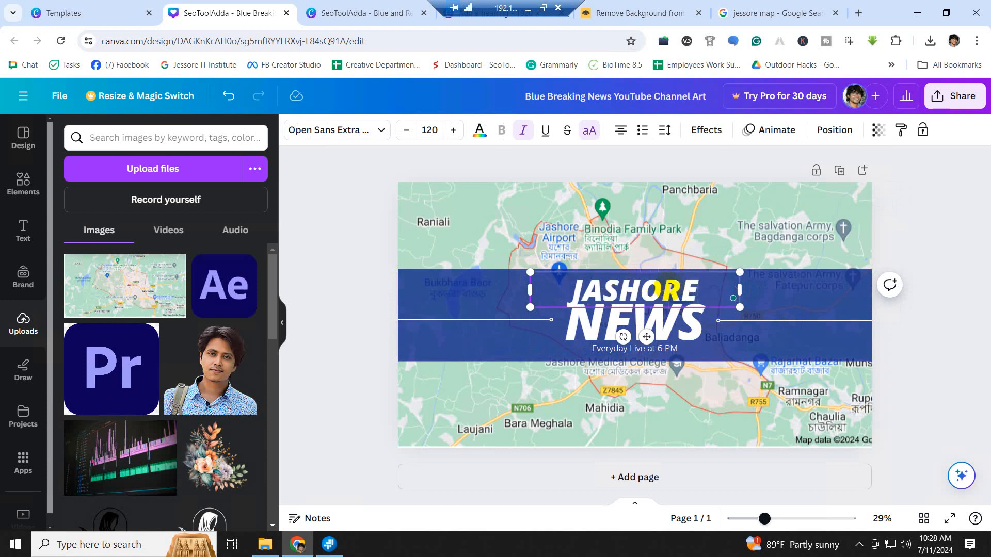
click(944, 305)
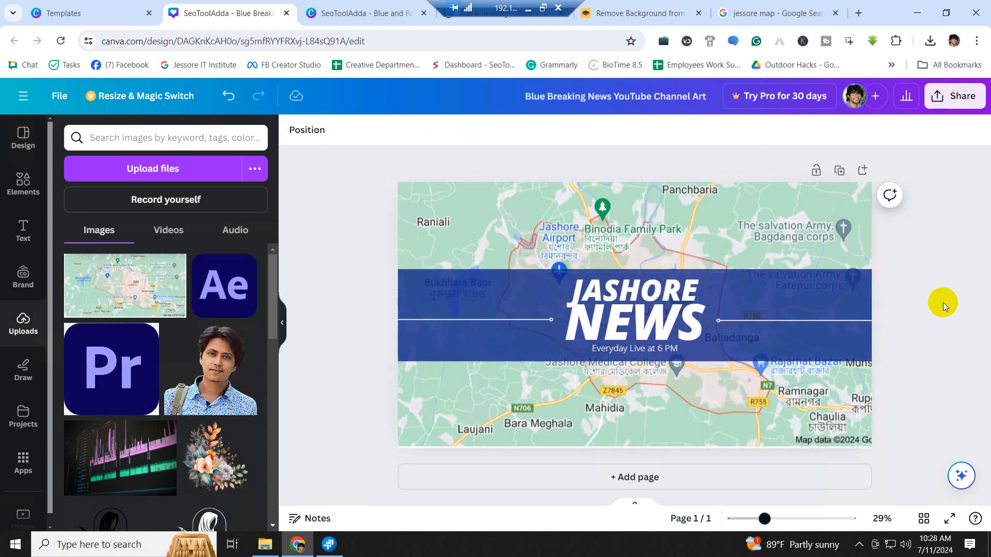
click(652, 350)
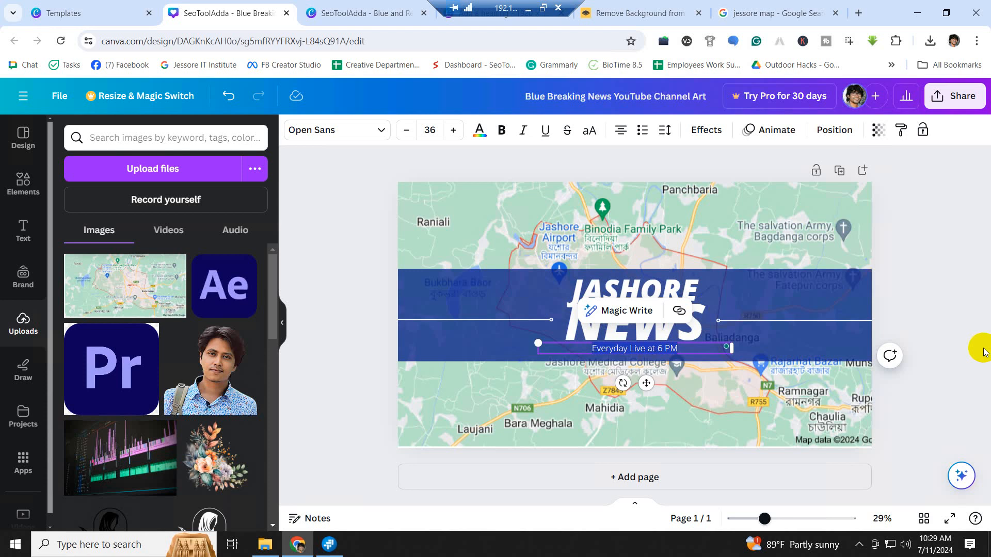
- Retype the subtitle as 'nirvoye, sotter pothe', correcting the mistyped letters
text(somo)
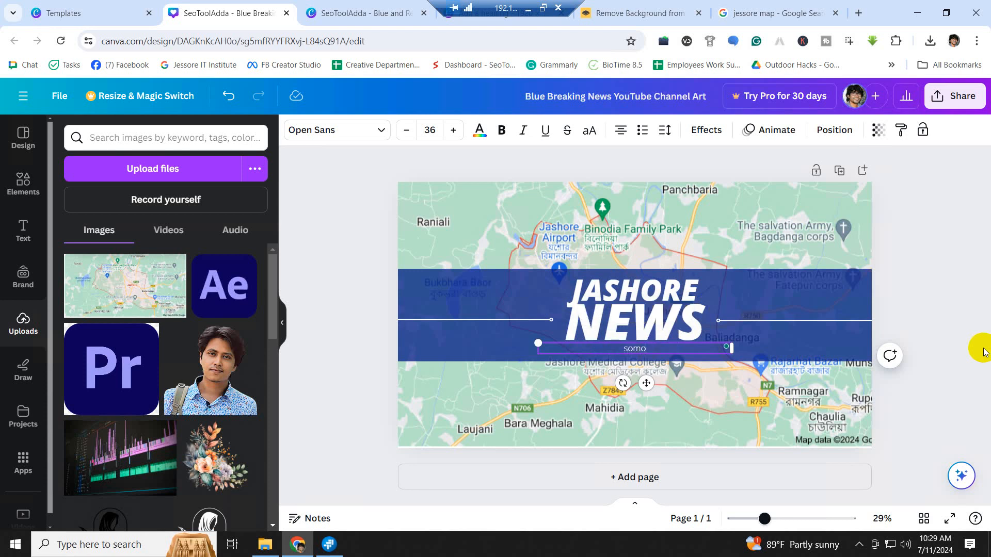
text(yer sathe)
key(BackSpace)
key(BackSpace)
key(BackSpace)
key(BackSpace)
key(BackSpace)
key(BackSpace)
key(BackSpace)
key(BackSpace)
key(BackSpace)
key(BackSpace)
key(BackSpace)
text(tter pothe)
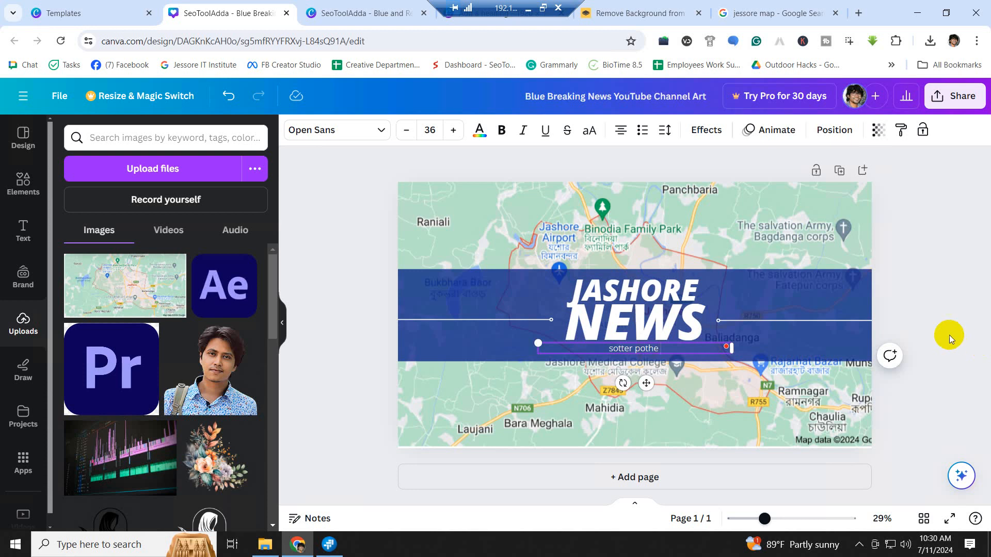
click(656, 329)
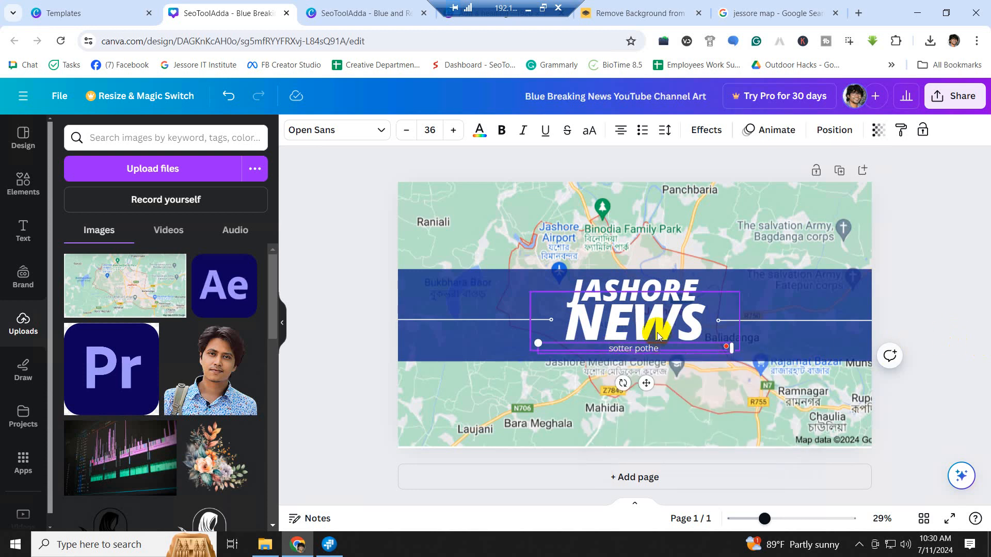
text(nirvoye,)
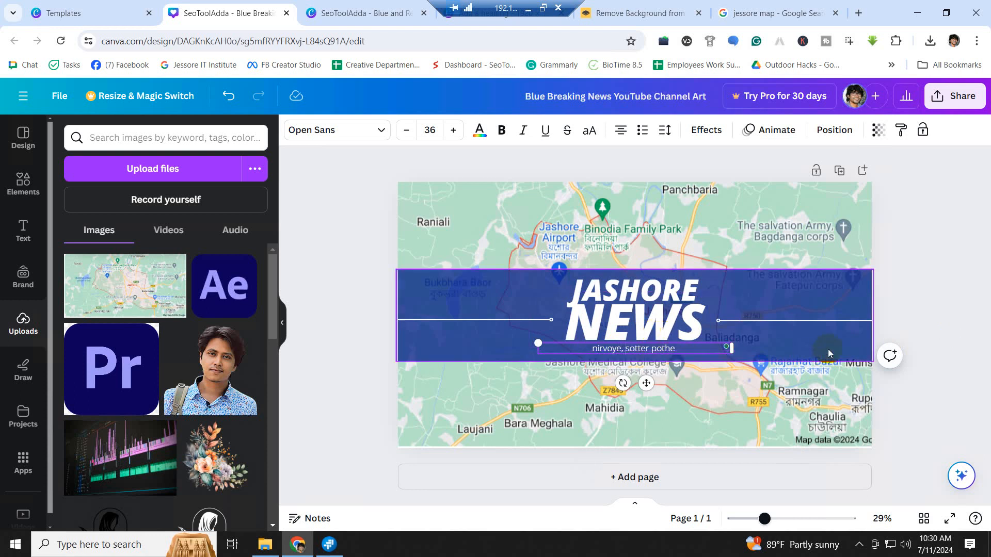
click(919, 326)
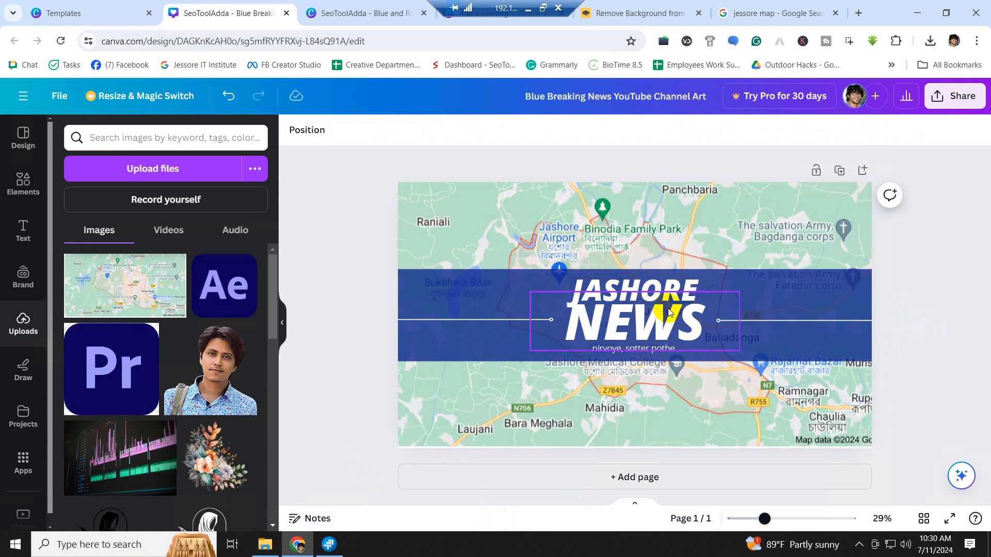
click(26, 311)
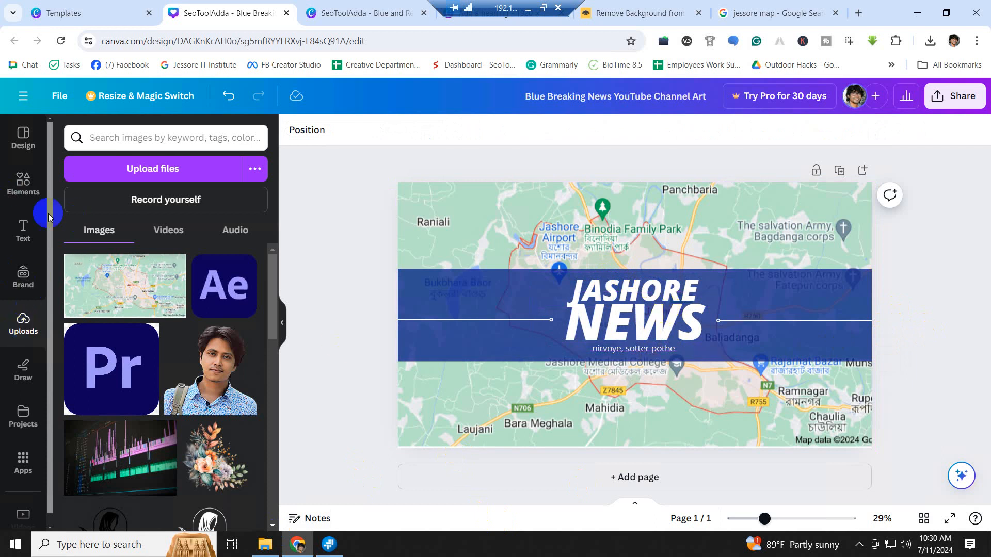
- Upload the News Channels Logo-PNG image to Canva
click(134, 178)
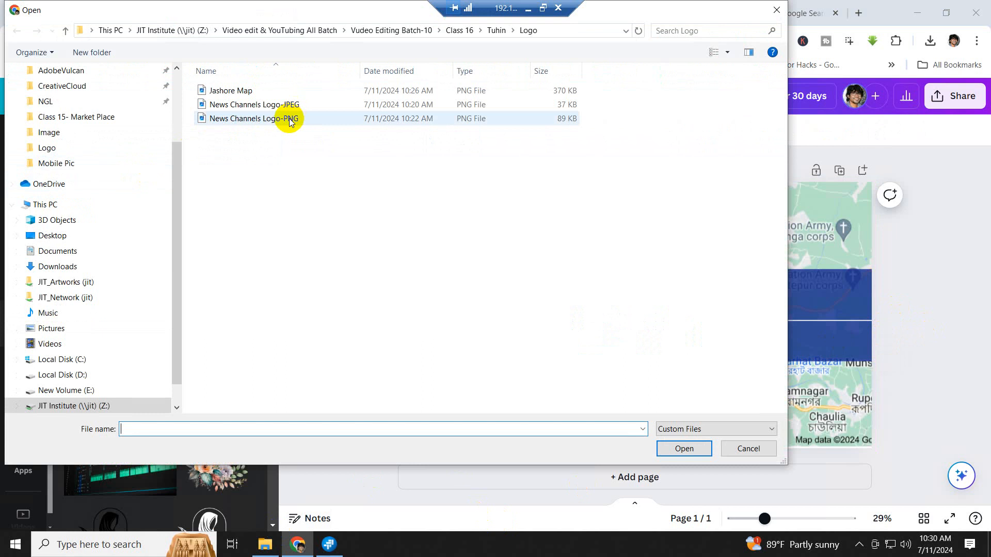
click(267, 122)
click(683, 448)
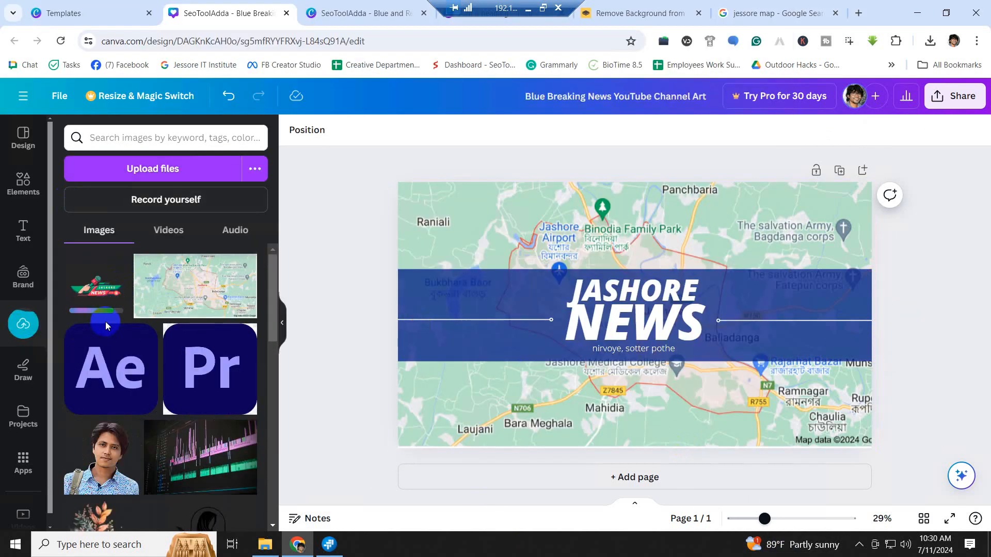
- Add the uploaded logo to the page and place it at the blue band's right end
click(103, 287)
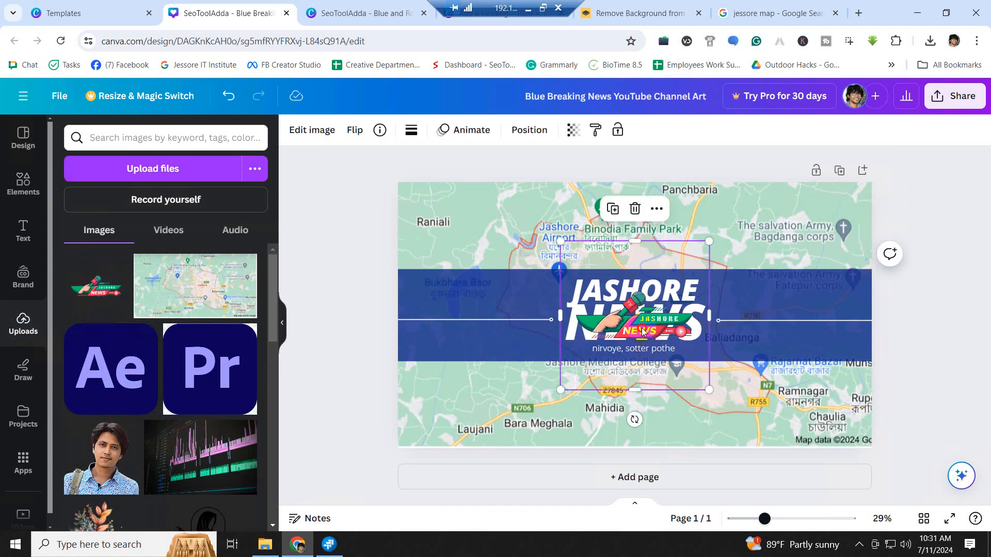
drag(640, 323, 775, 320)
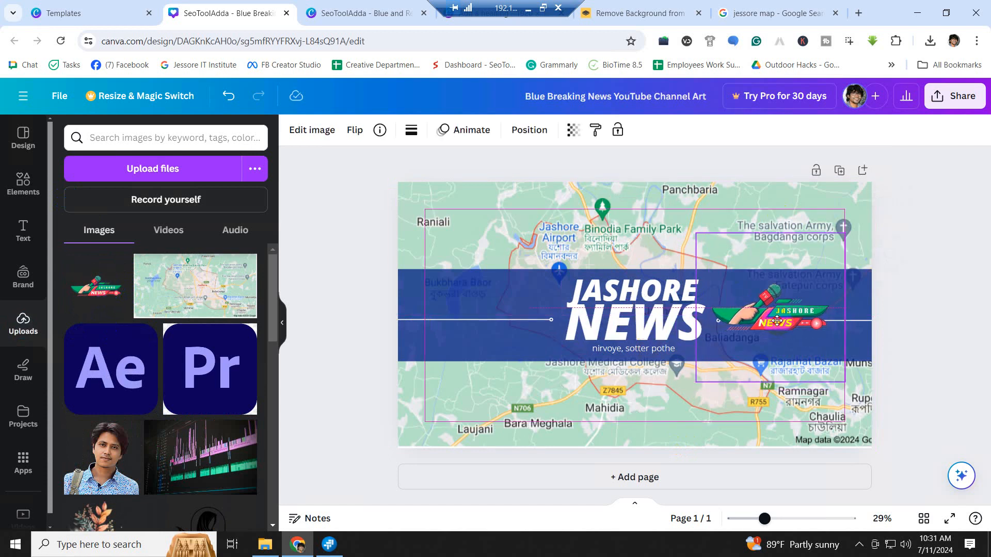
click(917, 290)
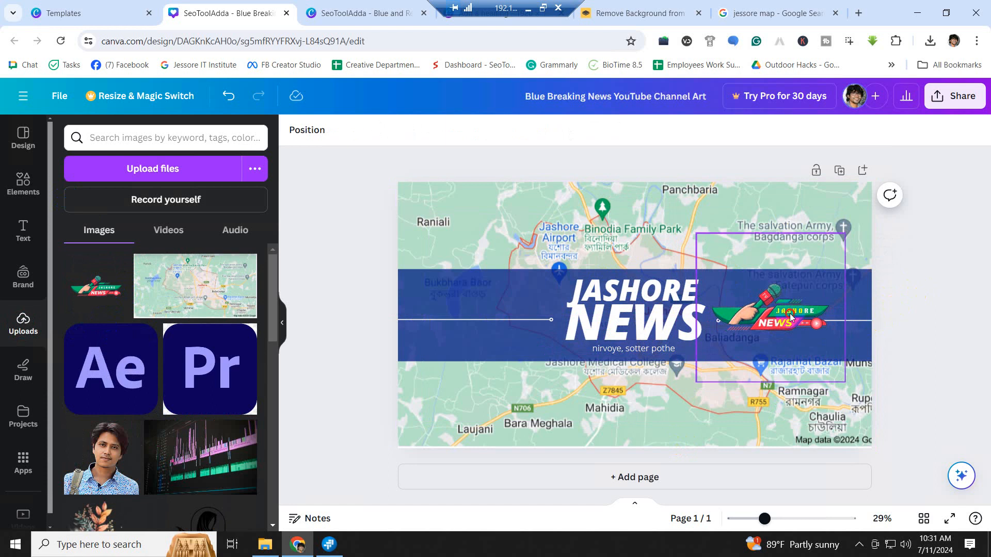
drag(794, 319, 790, 319)
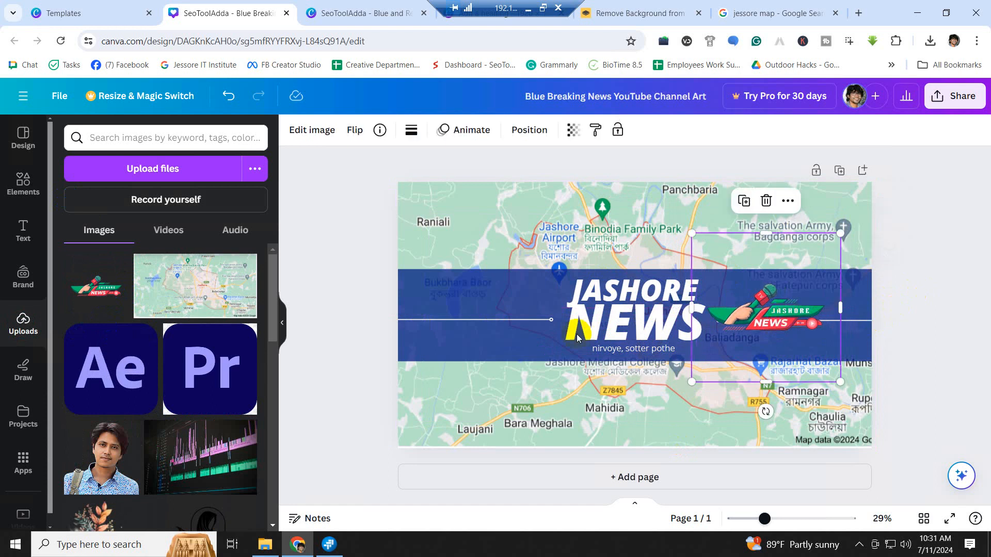
click(444, 295)
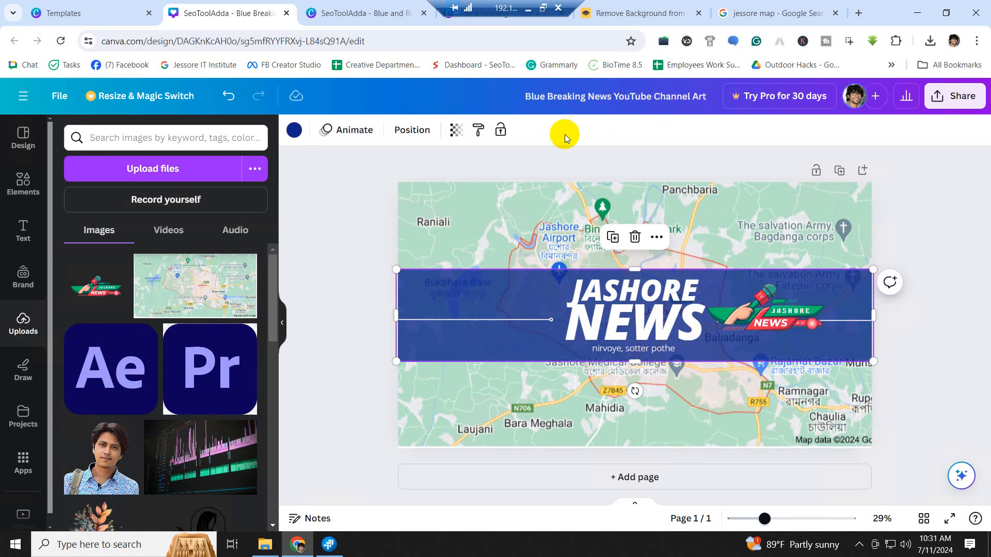
click(294, 129)
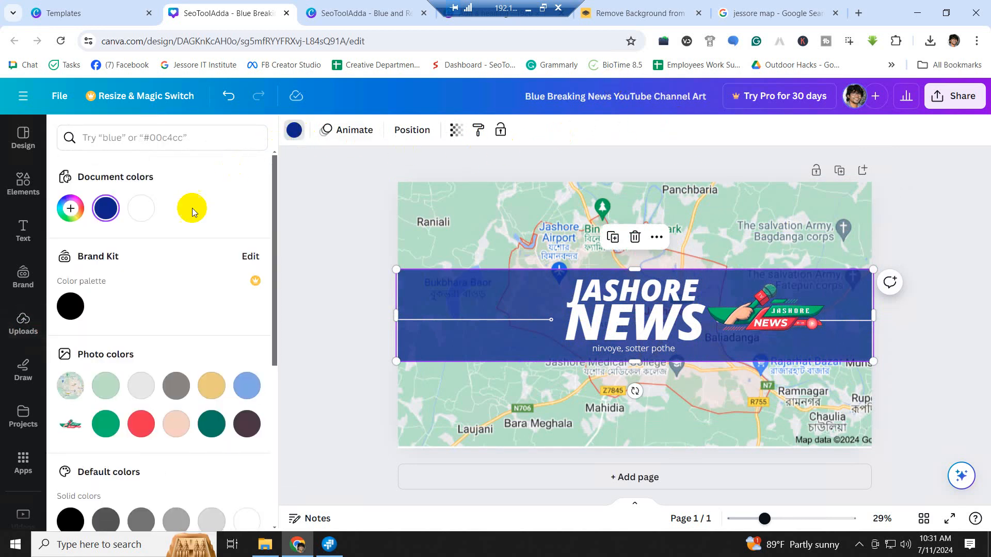
click(146, 421)
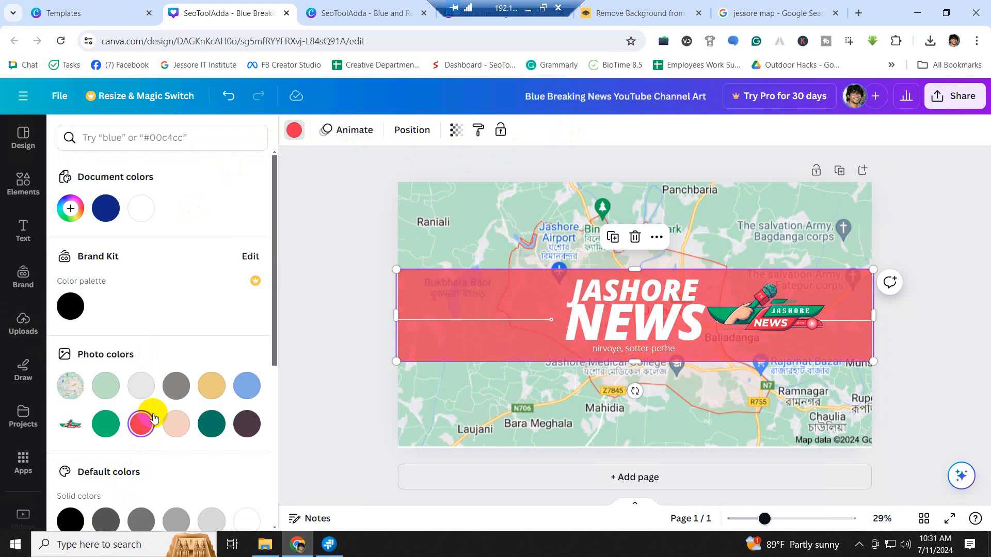
click(106, 429)
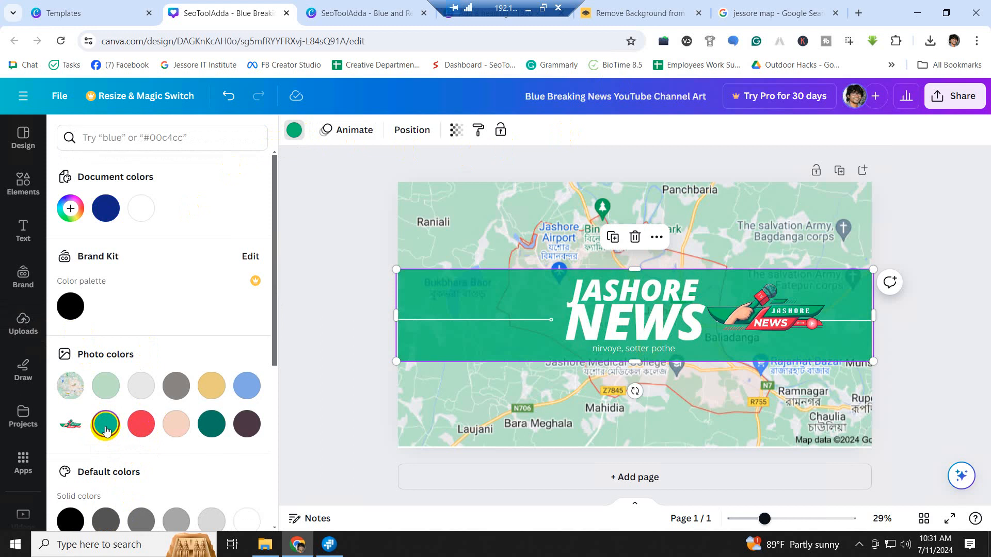
click(106, 209)
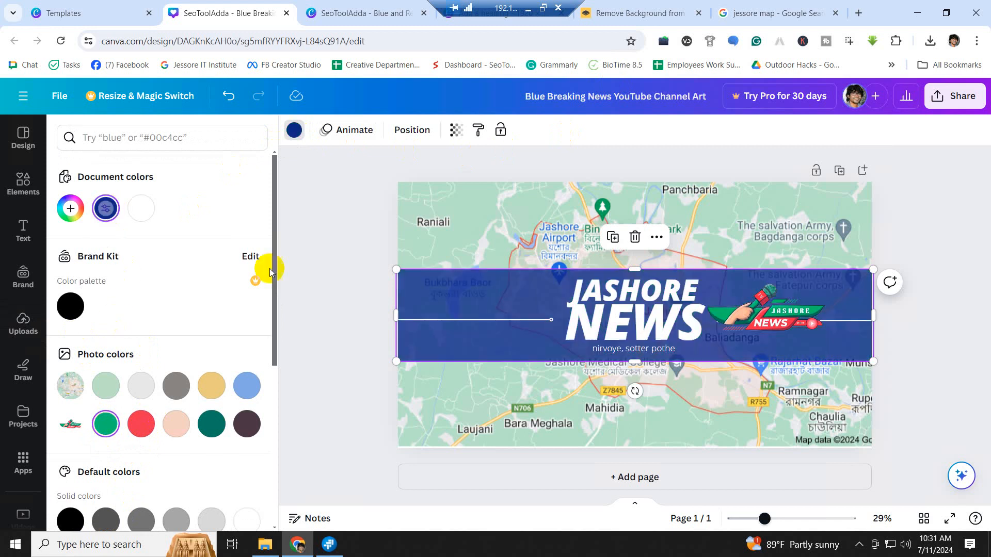
click(948, 269)
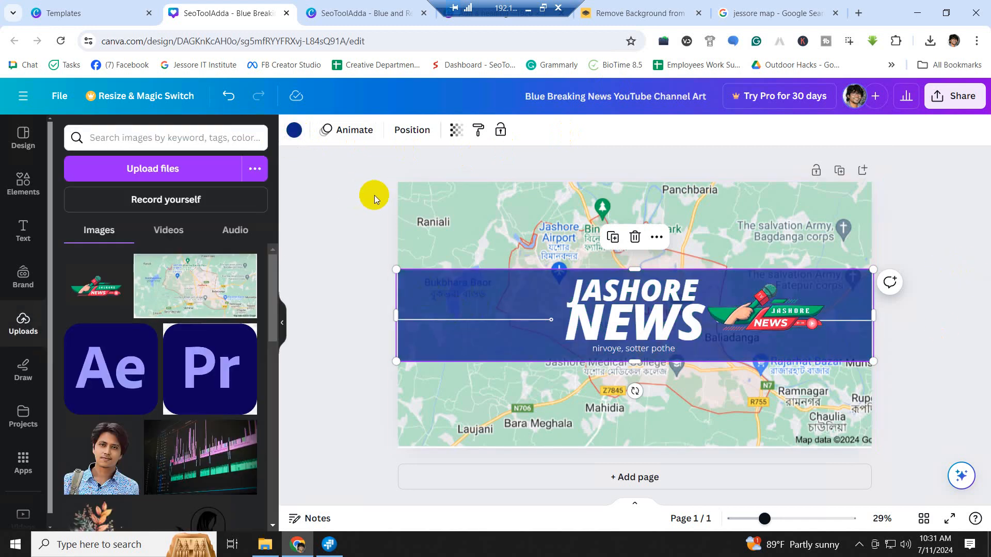
click(464, 297)
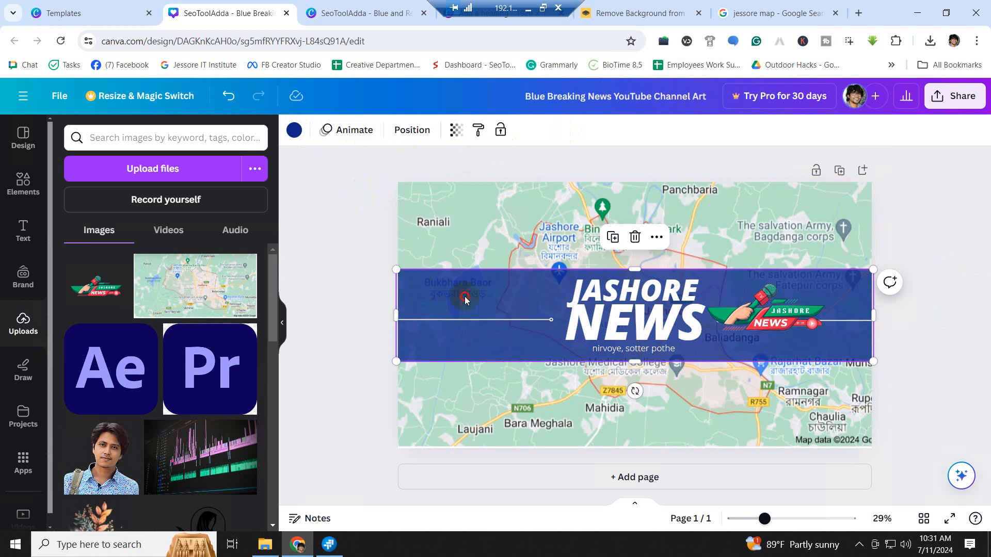
click(963, 318)
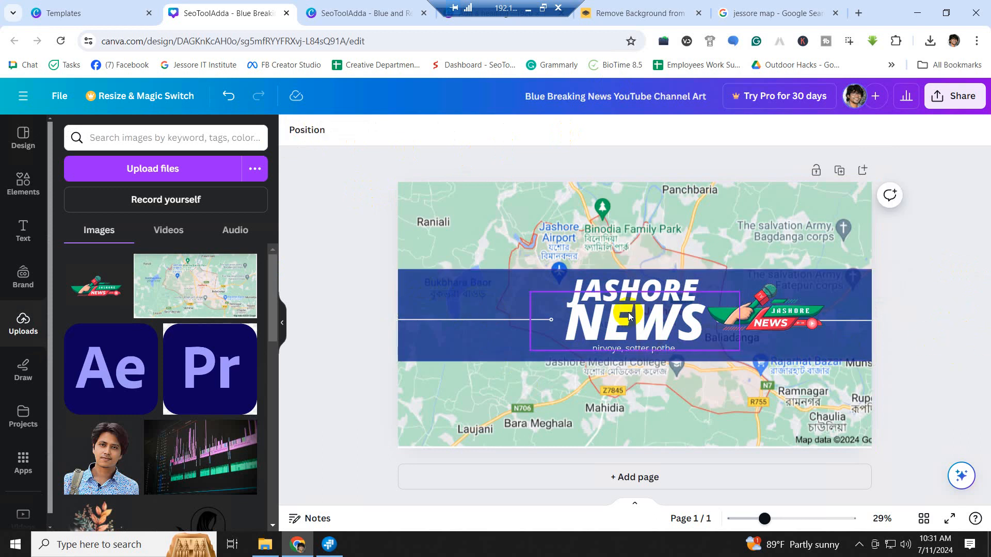
- Move the JASHORE NEWS title aside, then enlarge the logo and centre it over the banner
click(648, 333)
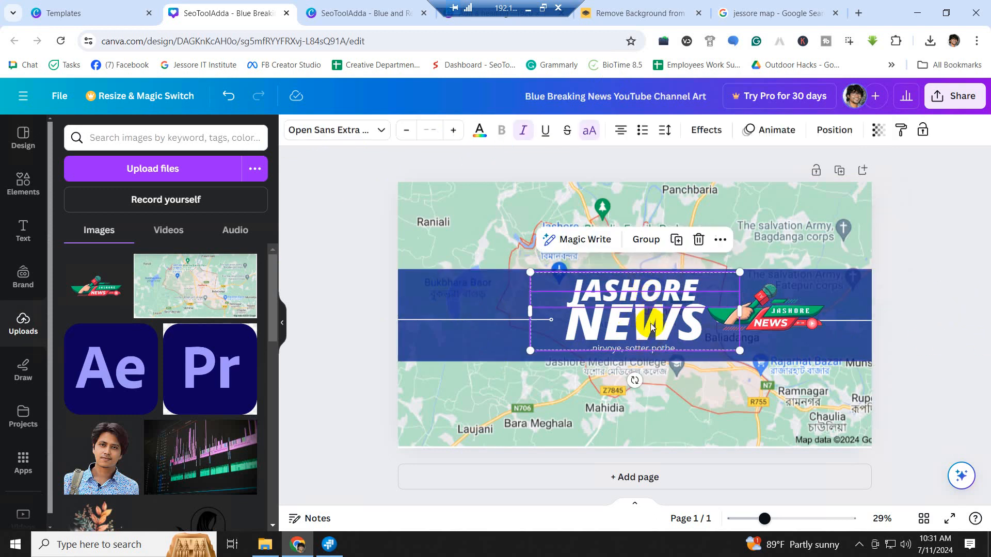
drag(652, 321, 553, 214)
drag(809, 332, 670, 332)
drag(701, 383, 770, 397)
drag(697, 323, 682, 305)
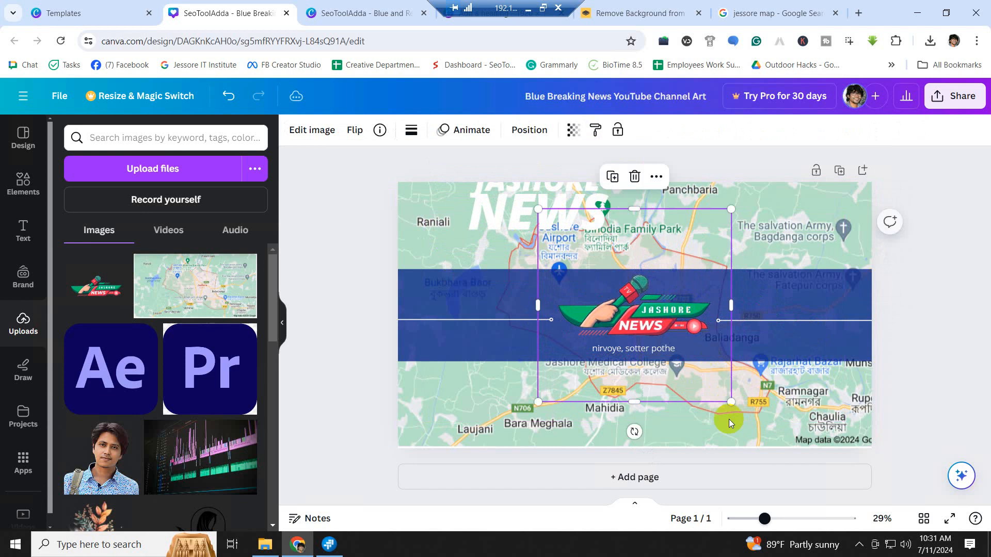
drag(739, 407, 758, 428)
drag(683, 341, 666, 318)
- Shift the 'nirvoye, sotter pothe' tagline slightly up and delete the JASHORE NEWS heading
click(825, 384)
click(635, 374)
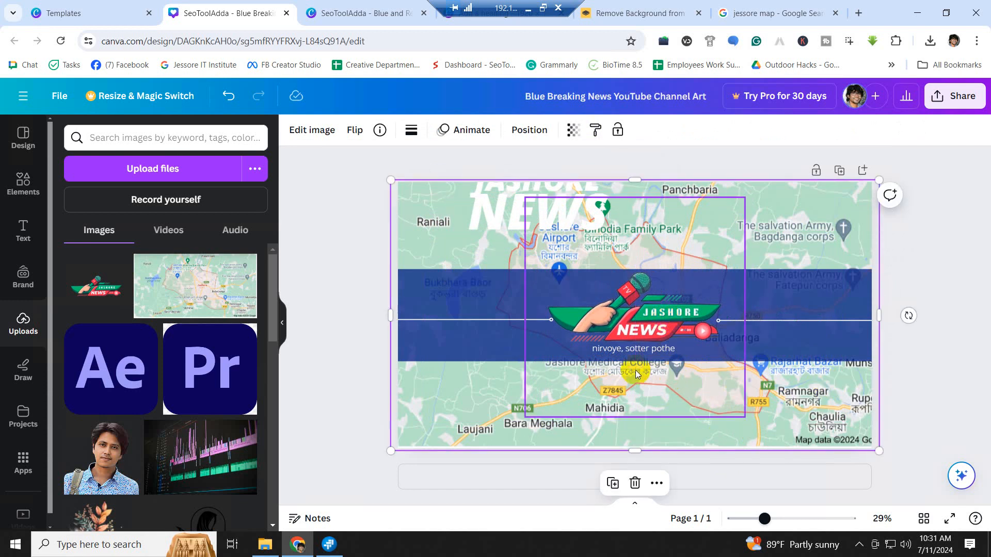
click(616, 349)
drag(617, 350, 612, 346)
click(519, 200)
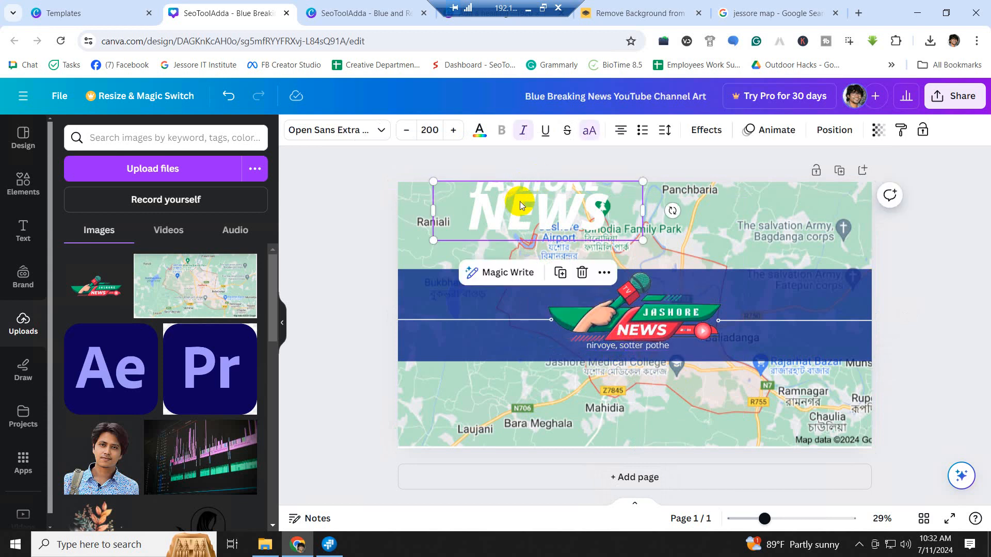
key(Delete)
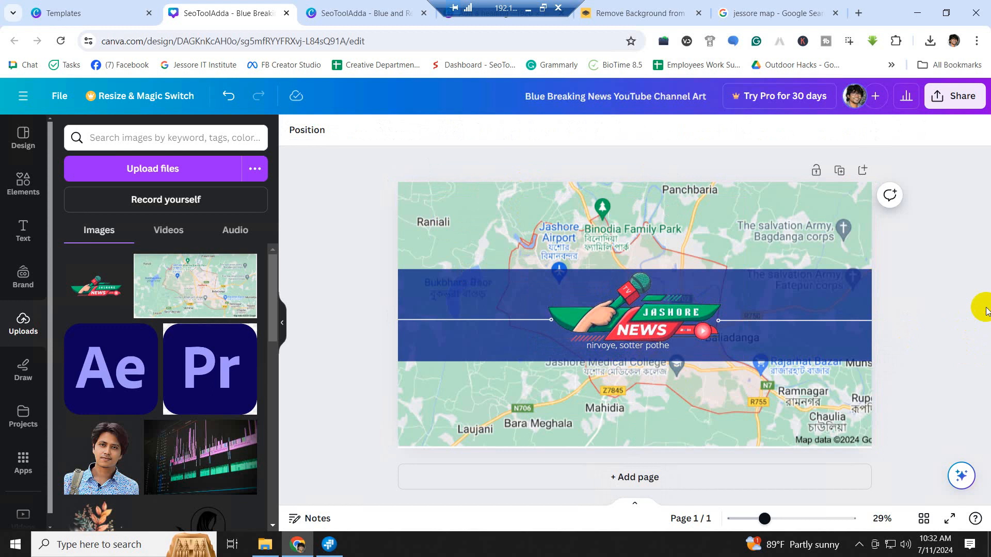
click(830, 298)
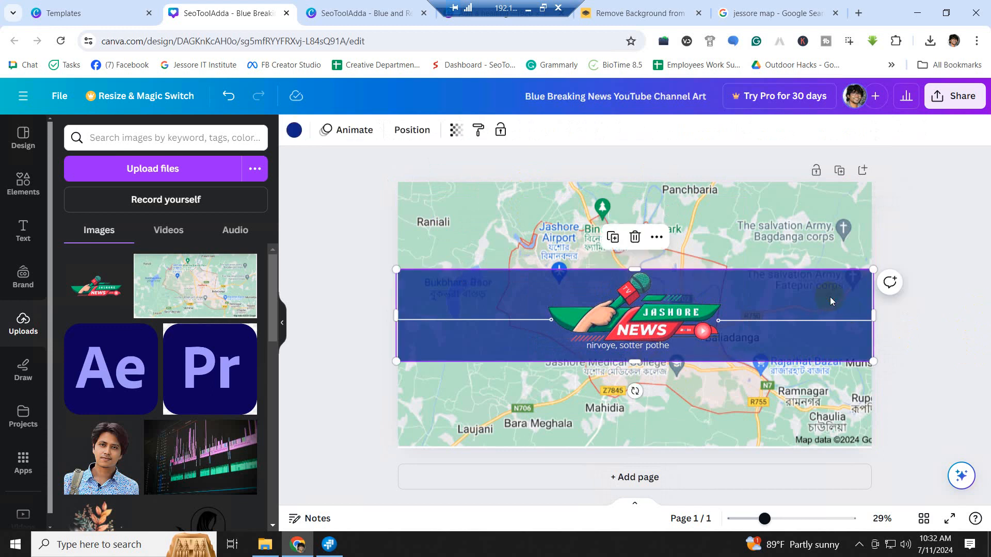
- Try light green and light grey on the banner, settle on dark blue, and nudge the tagline right
click(294, 130)
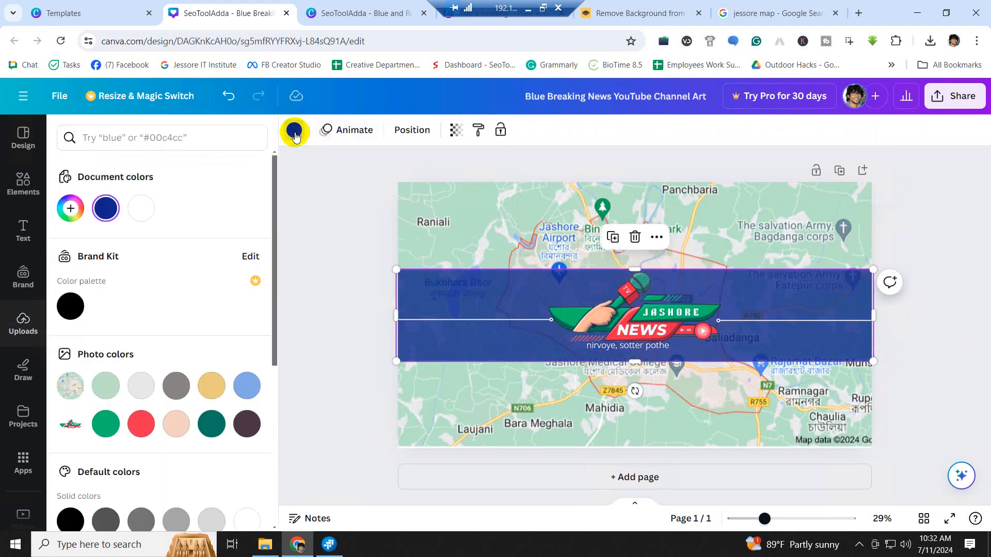
click(107, 388)
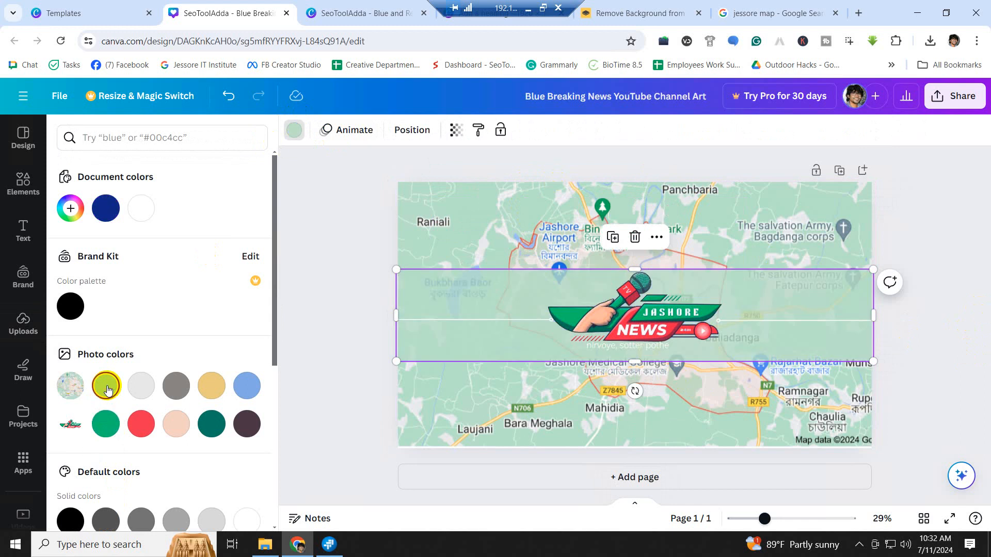
click(867, 199)
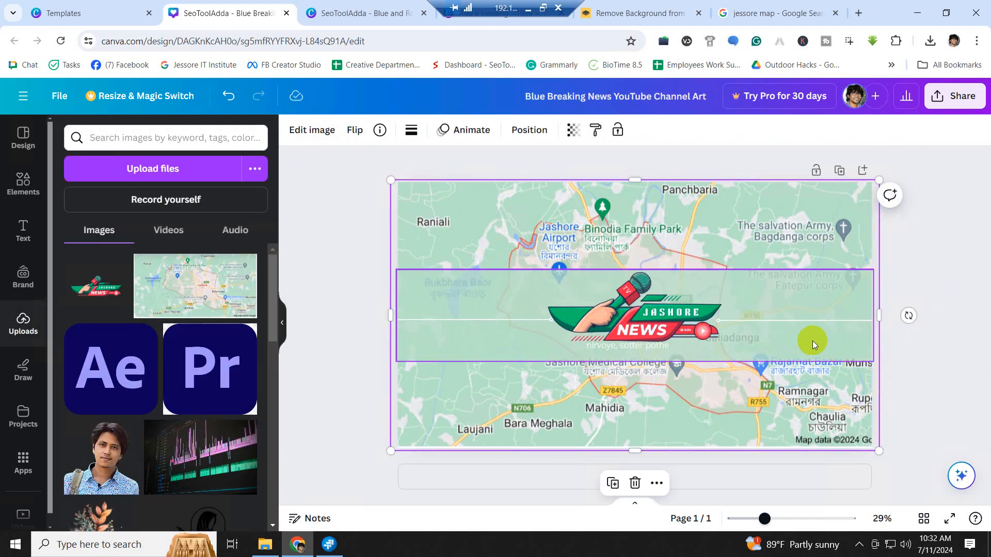
click(813, 341)
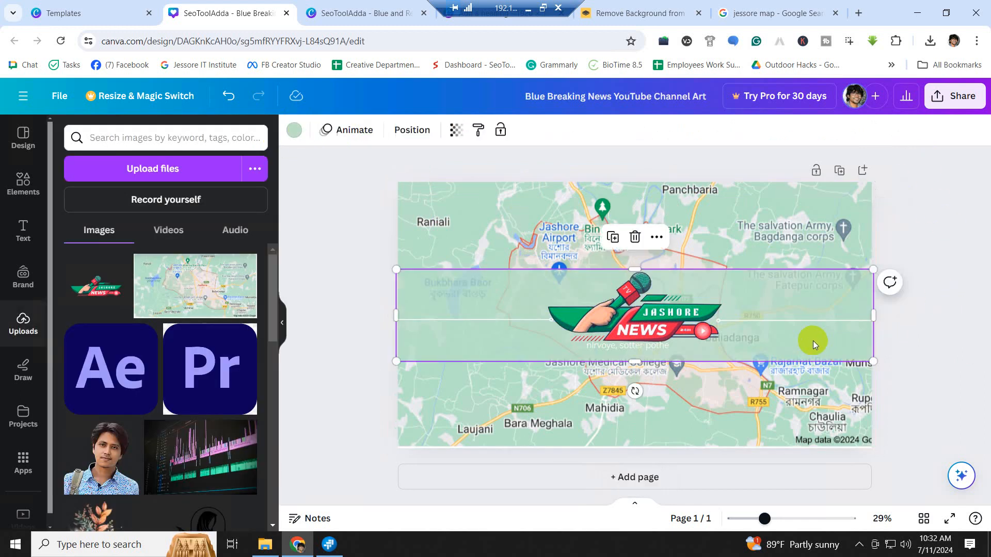
click(297, 133)
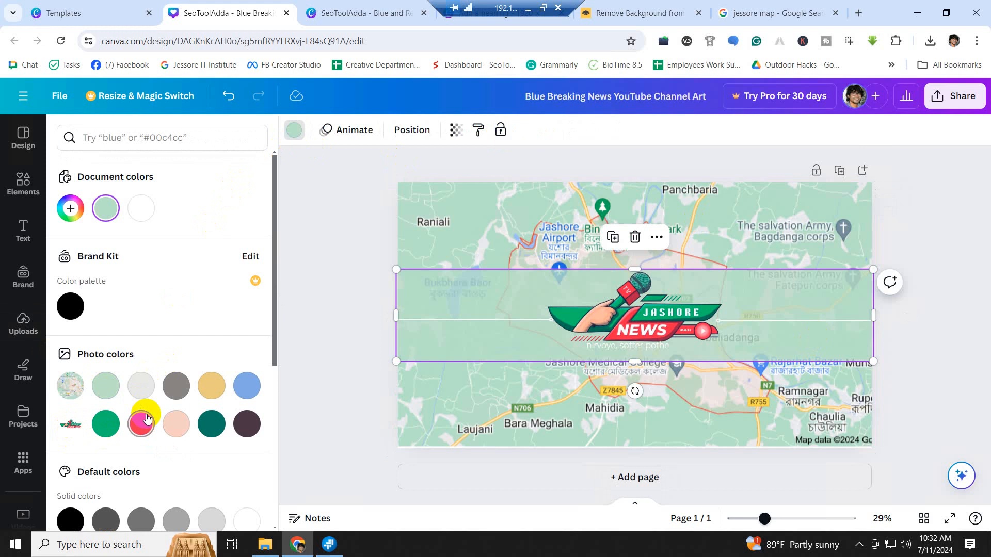
click(139, 387)
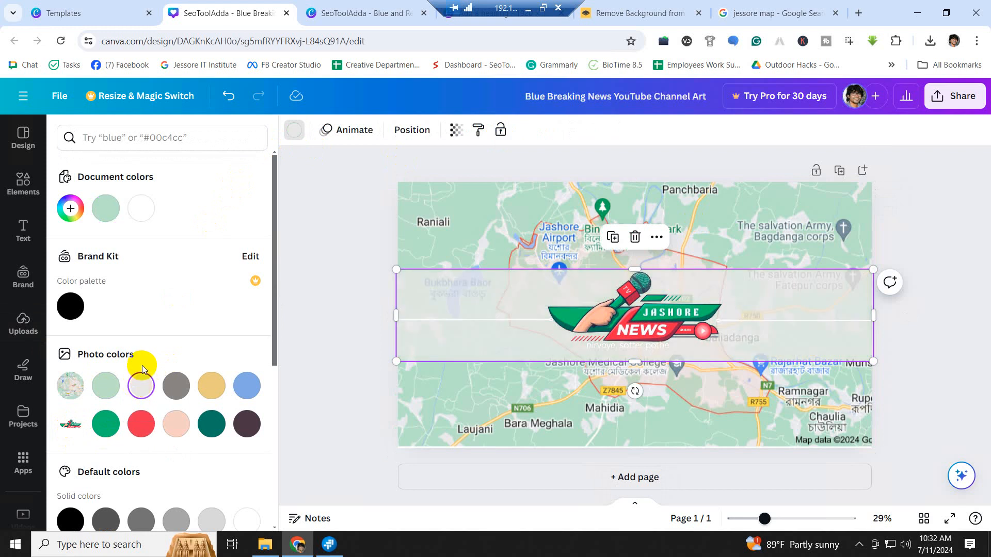
scroll(142, 366, down, 5)
click(246, 305)
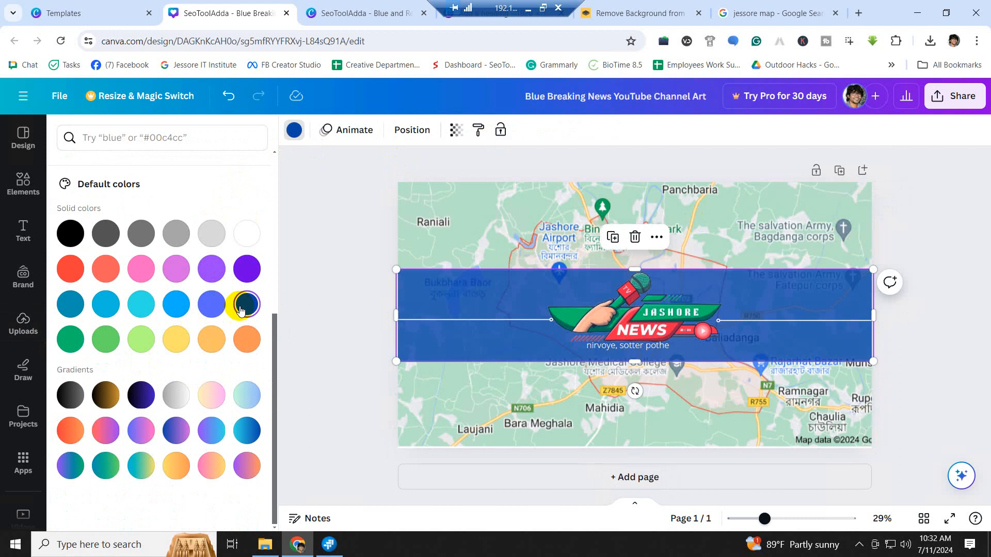
click(358, 239)
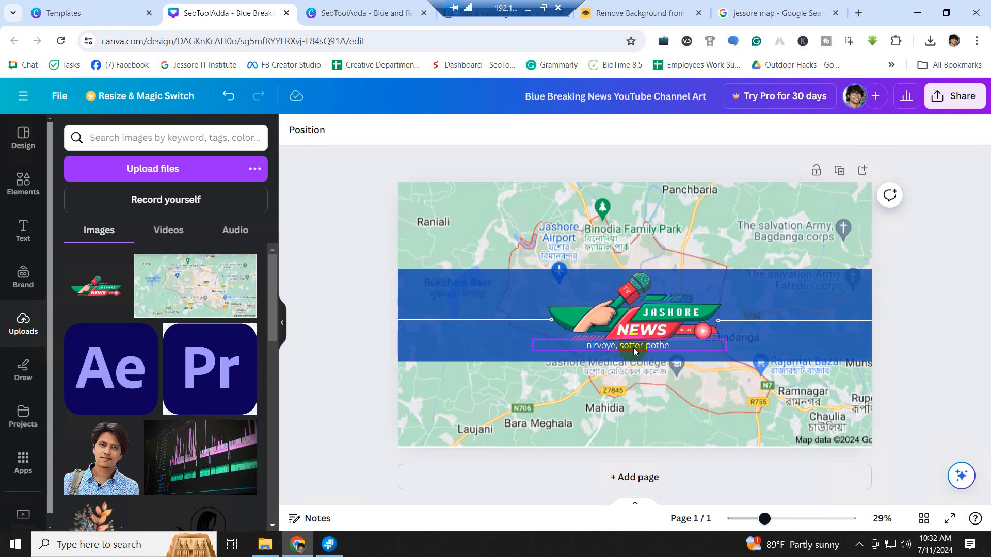
drag(634, 348, 643, 347)
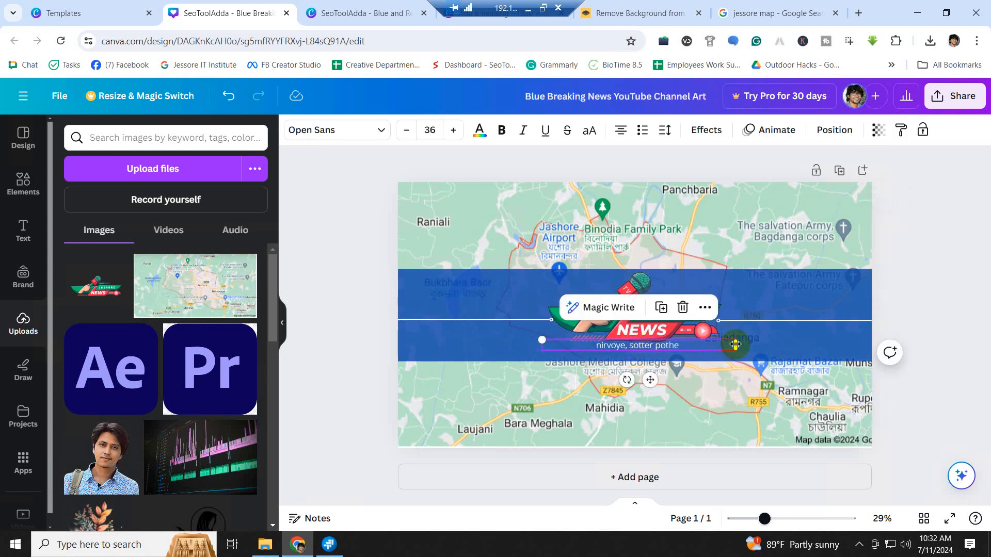
- Narrow the tagline's text box, then download the design as a PNG
drag(735, 345, 641, 348)
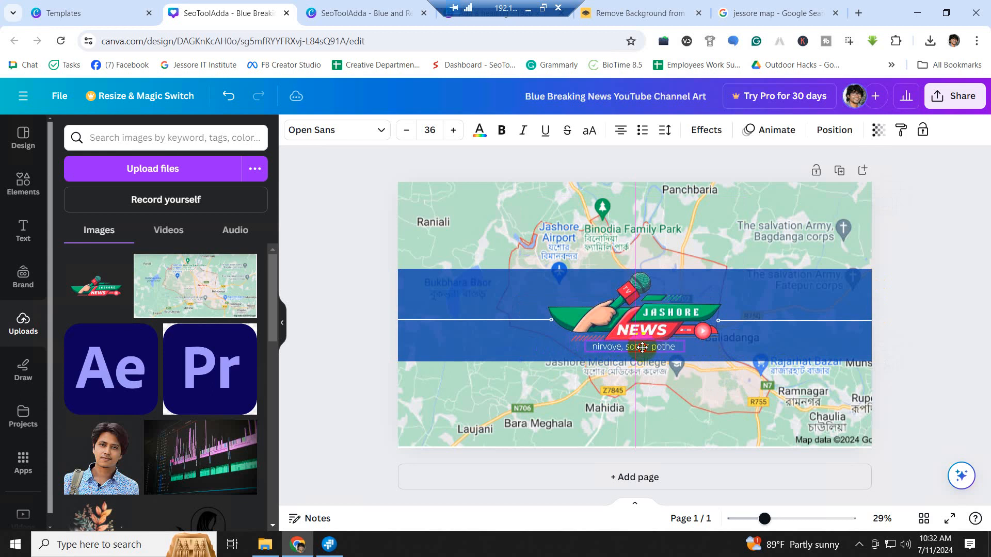
click(918, 292)
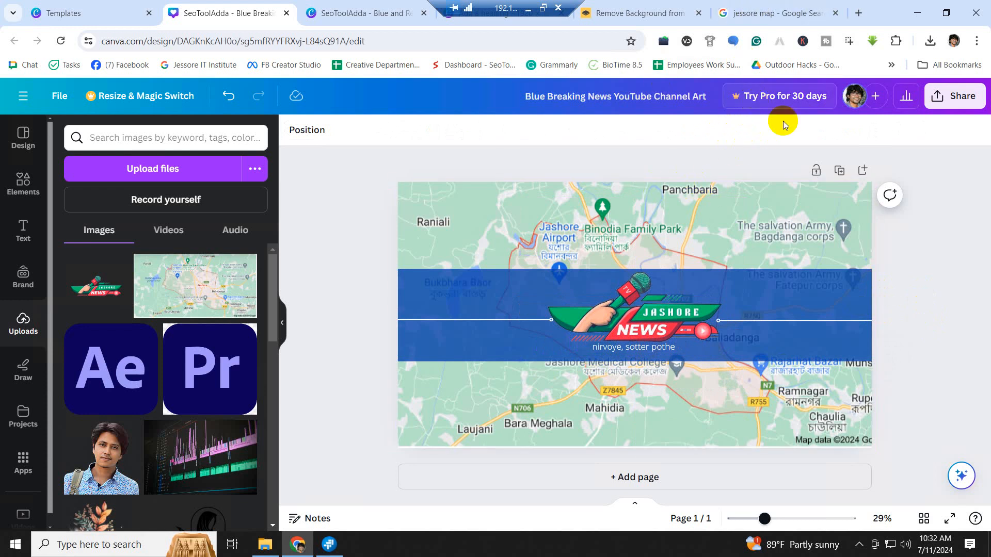
click(954, 98)
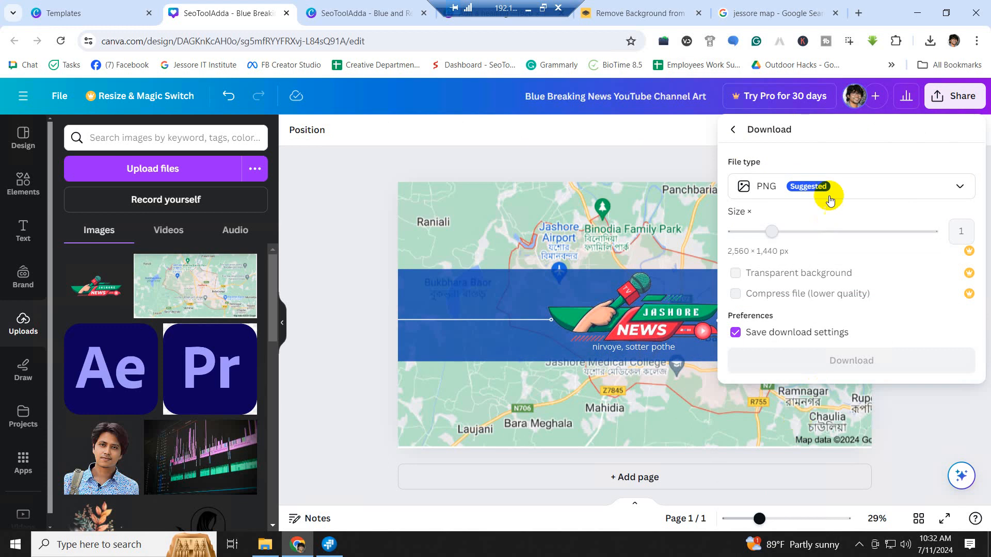
click(840, 362)
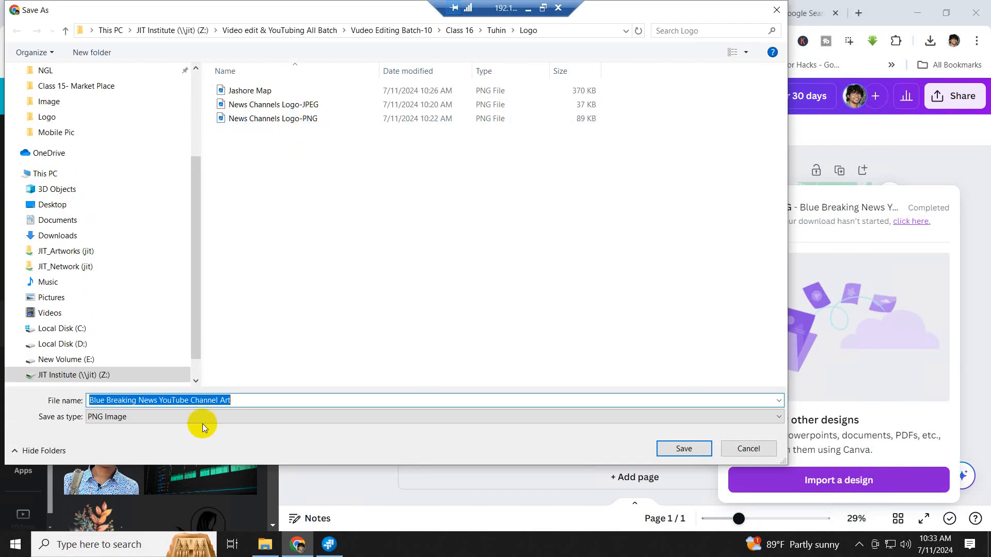
- Name the file 'News Channels Banner' and save it into the Logo folder
click(252, 401)
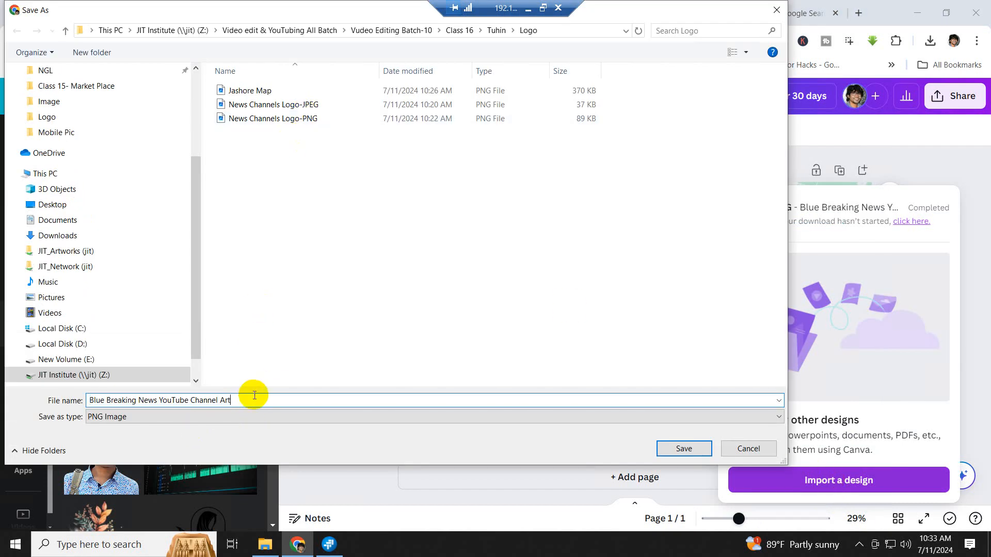
drag(253, 401, 7, 381)
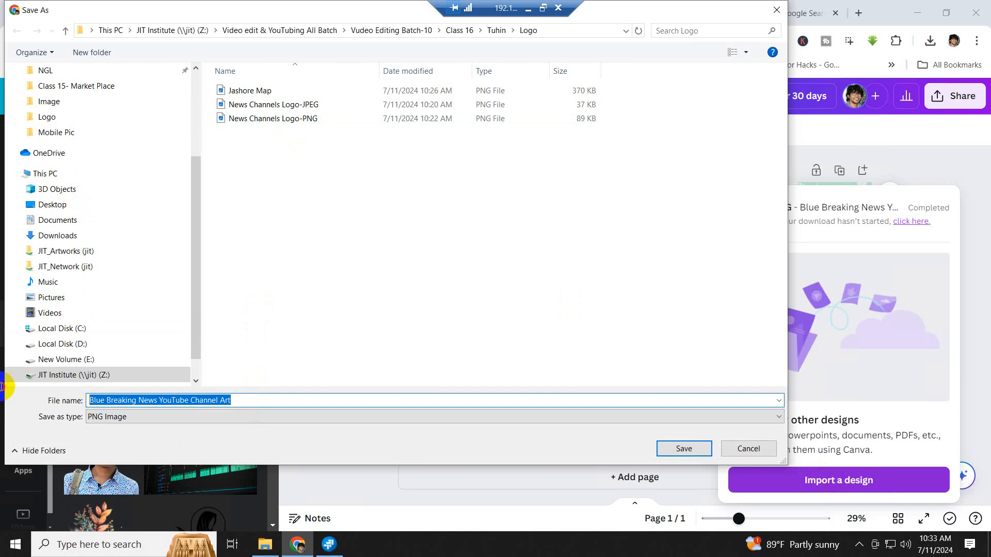
click(290, 120)
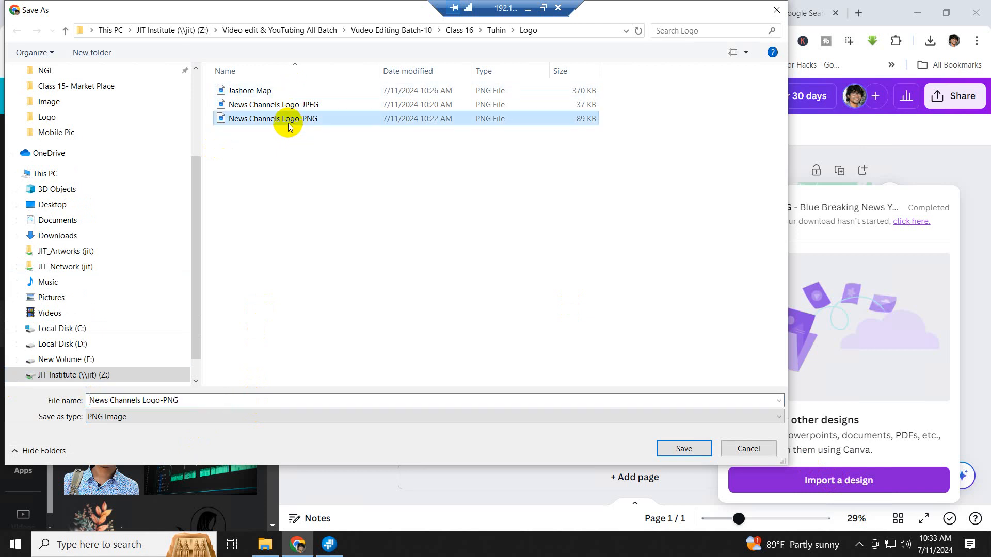
click(194, 399)
double_click(194, 399)
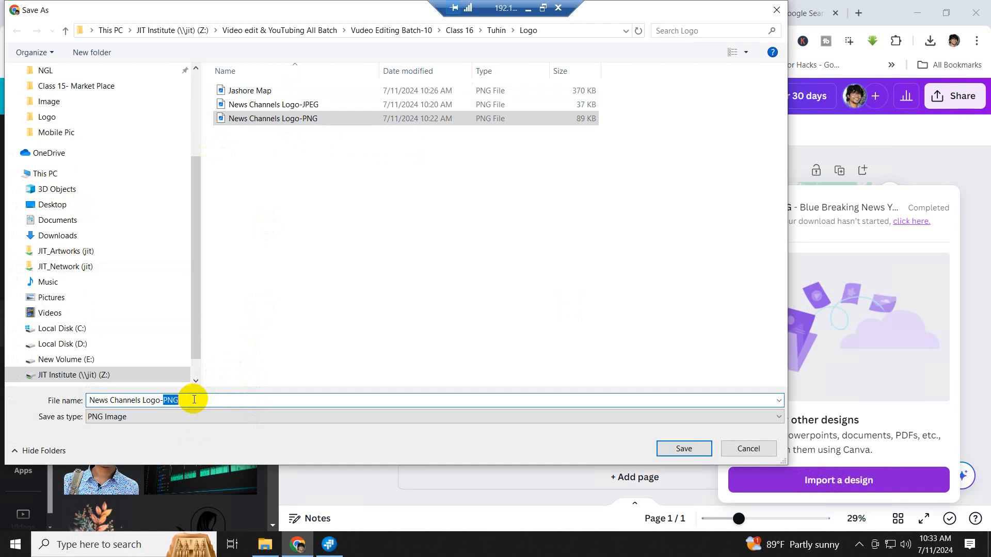
key(BackSpace)
key(BackSpace)
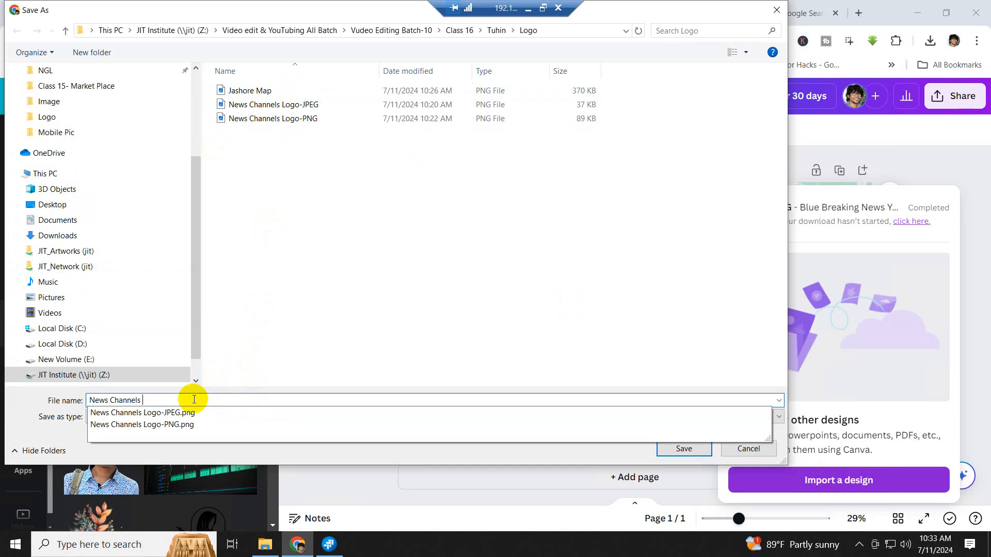
text(Banner)
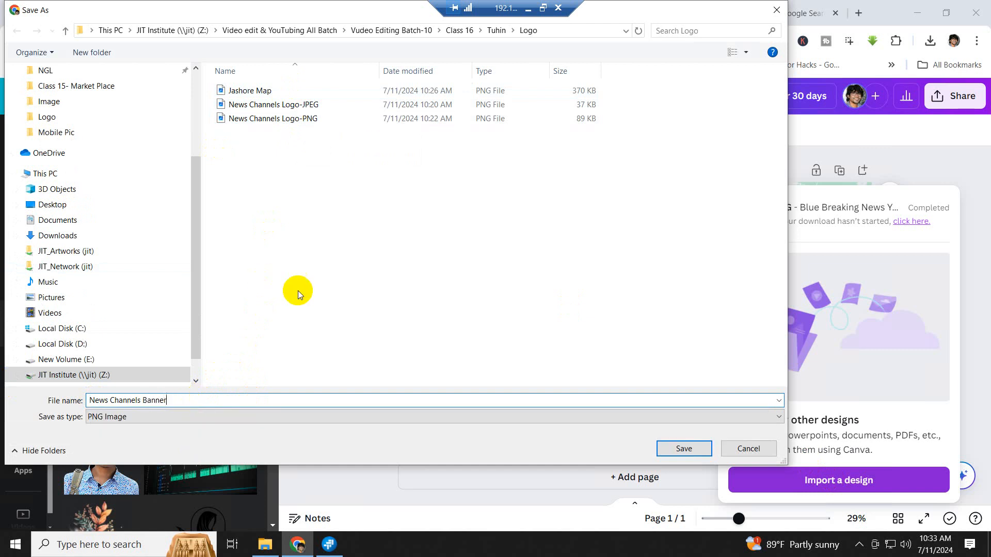
click(685, 449)
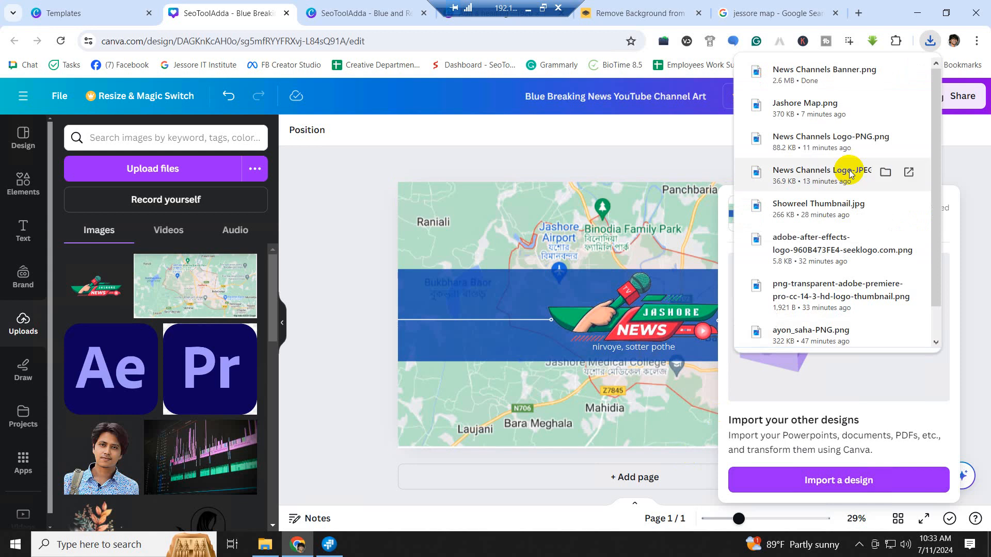
- Preview the saved News Channels Banner image from File Explorer, then close it
click(264, 545)
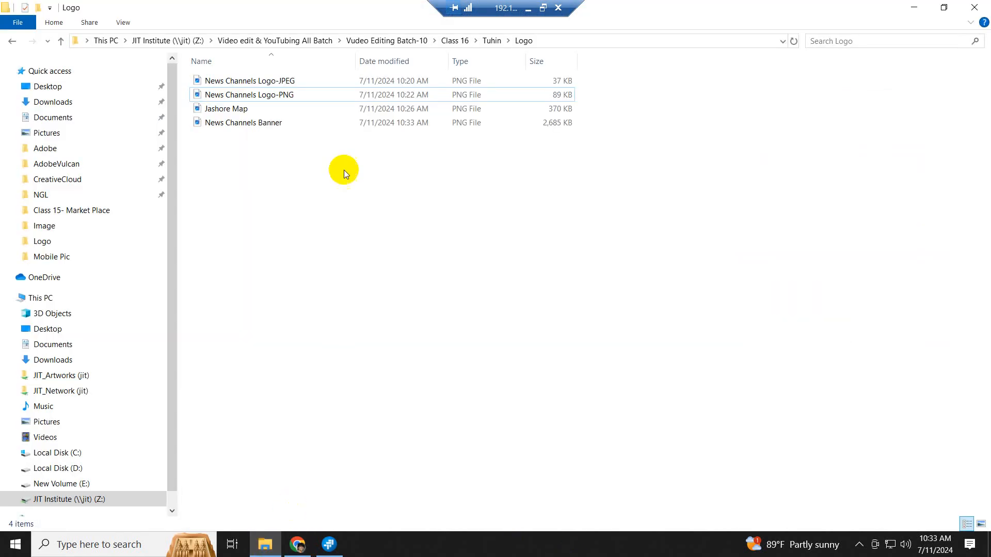
double_click(245, 129)
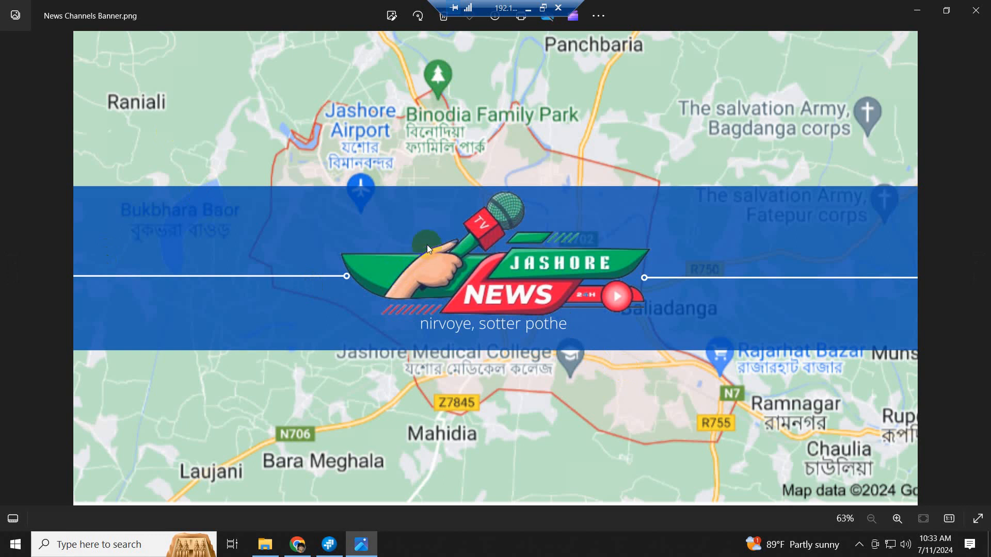
click(975, 11)
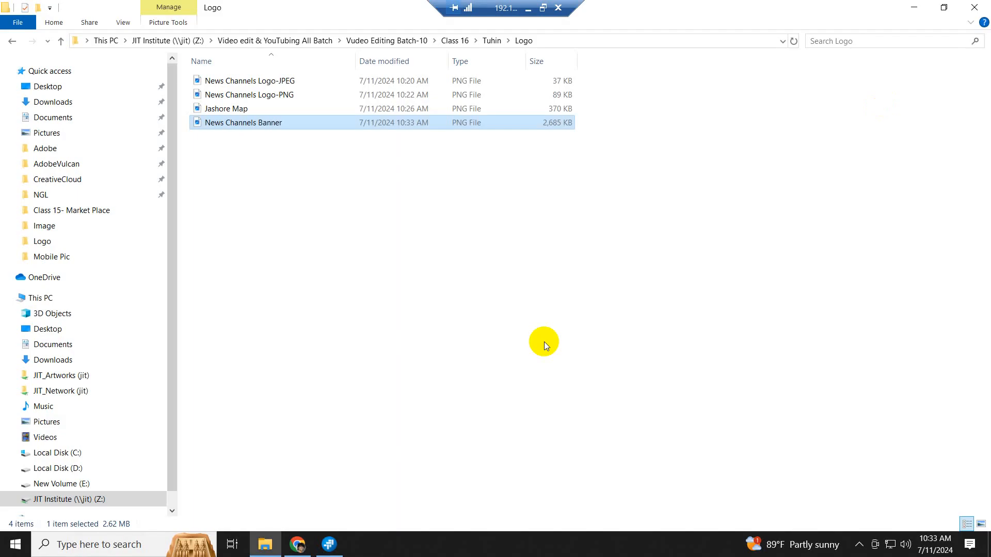
click(388, 285)
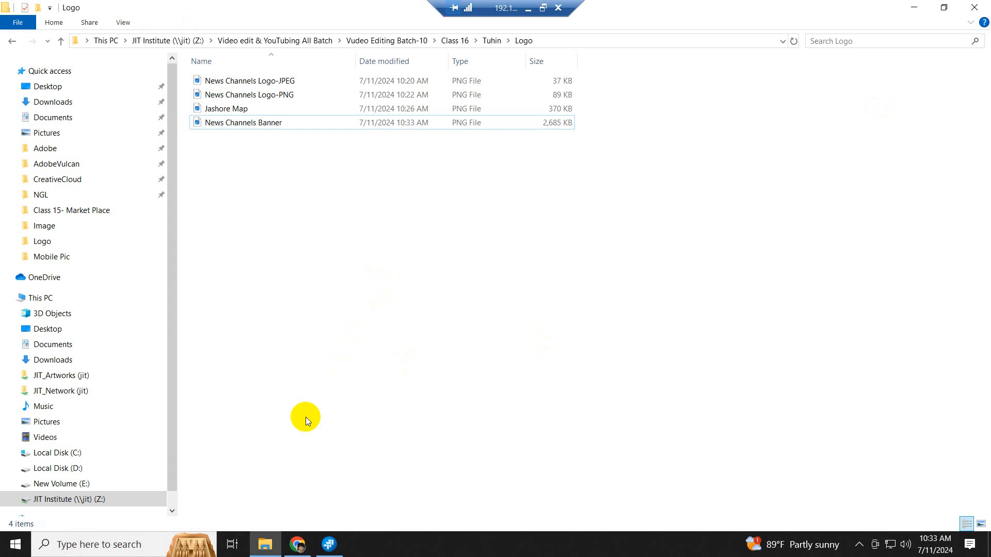
- Go up two folders to Class 16, then open the Start menu
click(61, 42)
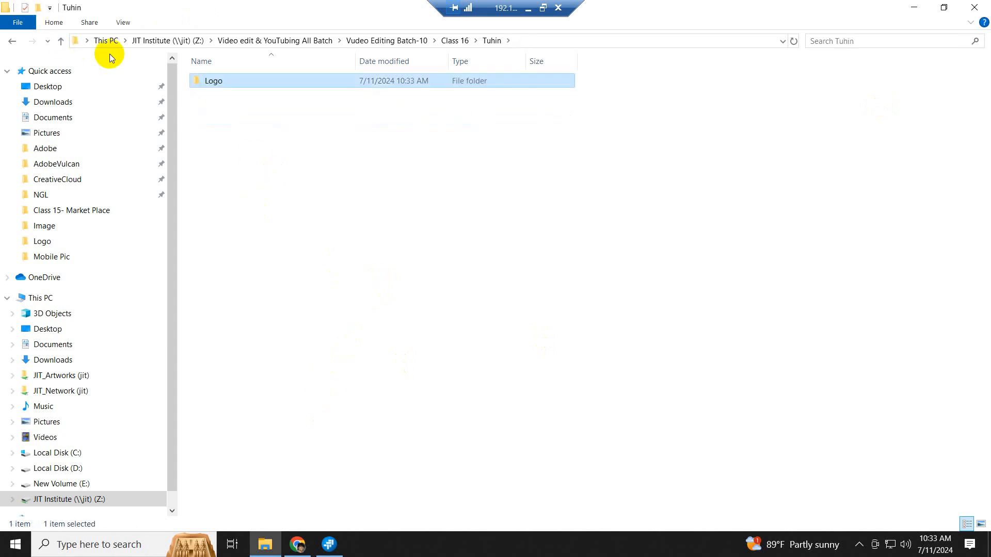
click(64, 41)
right_click(287, 237)
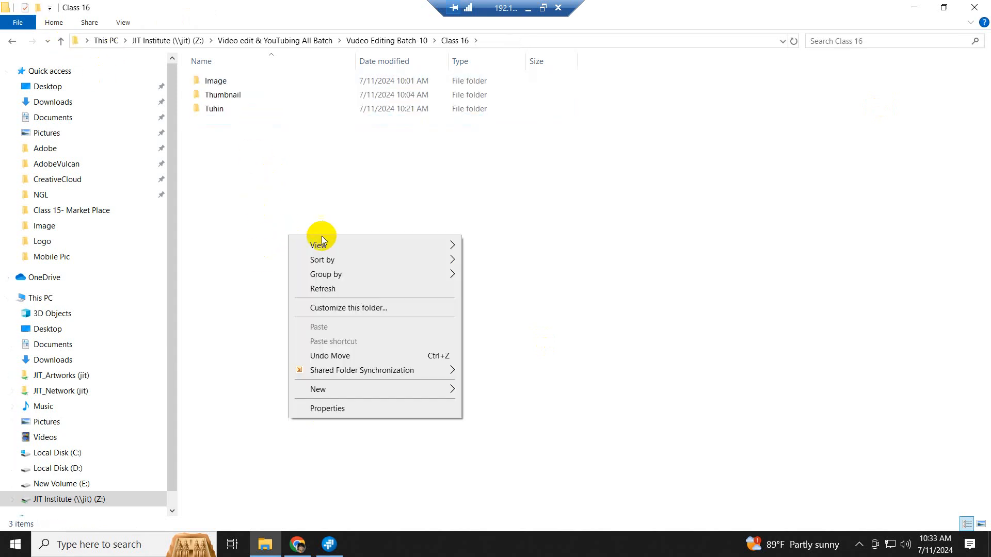
click(336, 292)
click(15, 544)
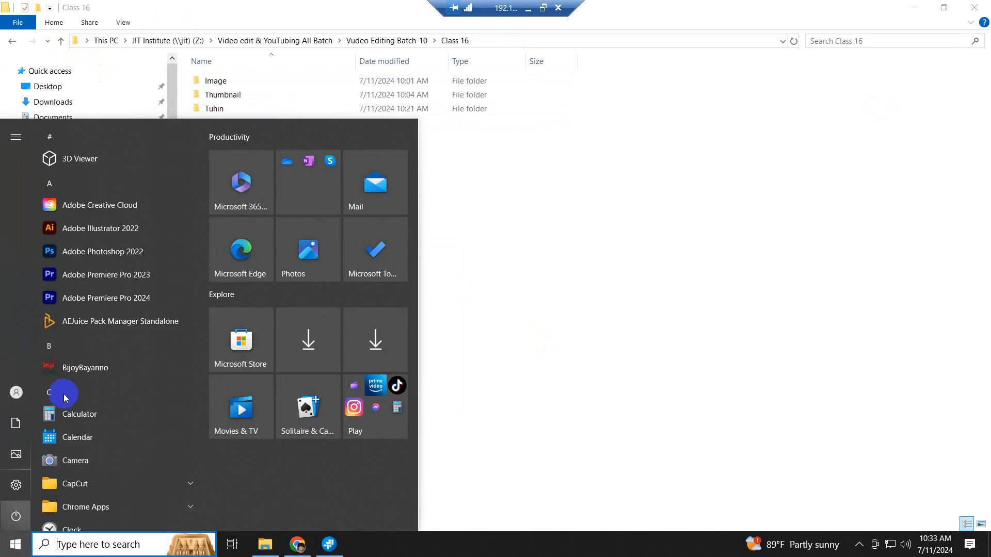
- Launch Premiere Pro 2024 and start a new project named Logo Animation
click(110, 298)
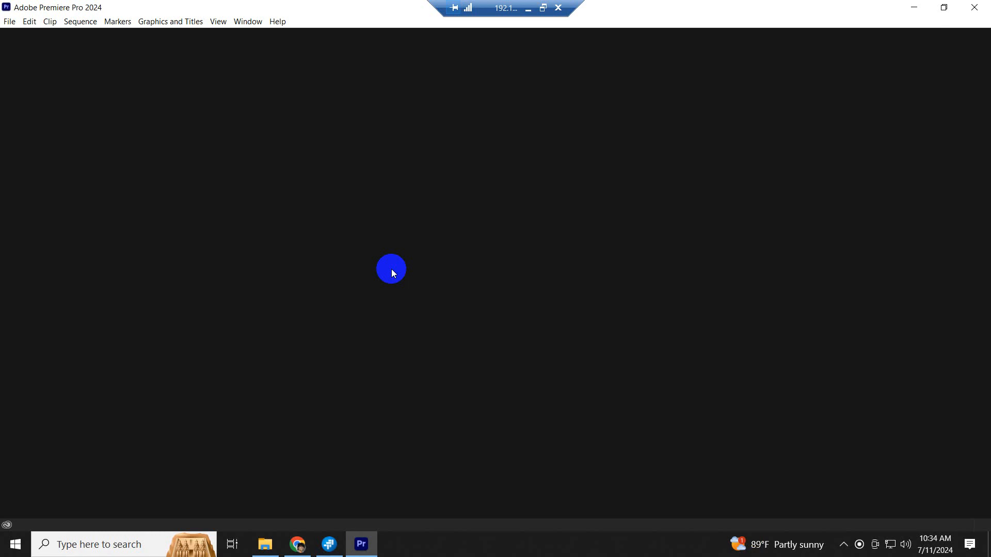
click(10, 22)
mouse_move(23, 35)
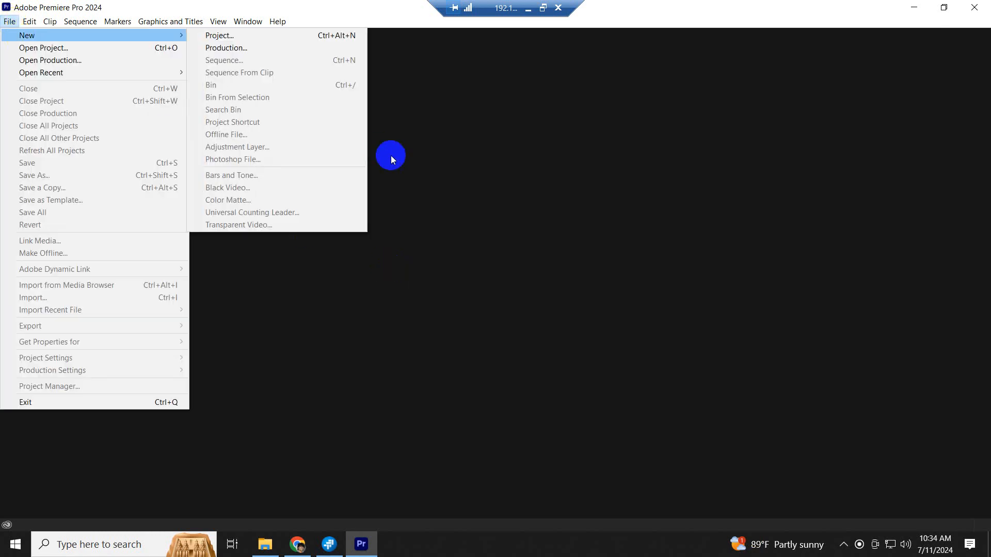
click(408, 166)
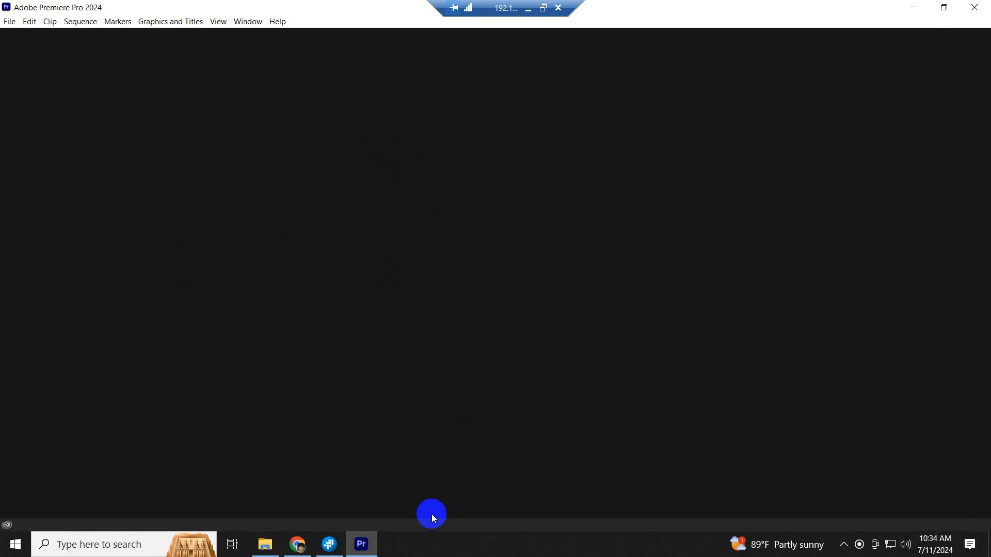
click(365, 549)
click(368, 551)
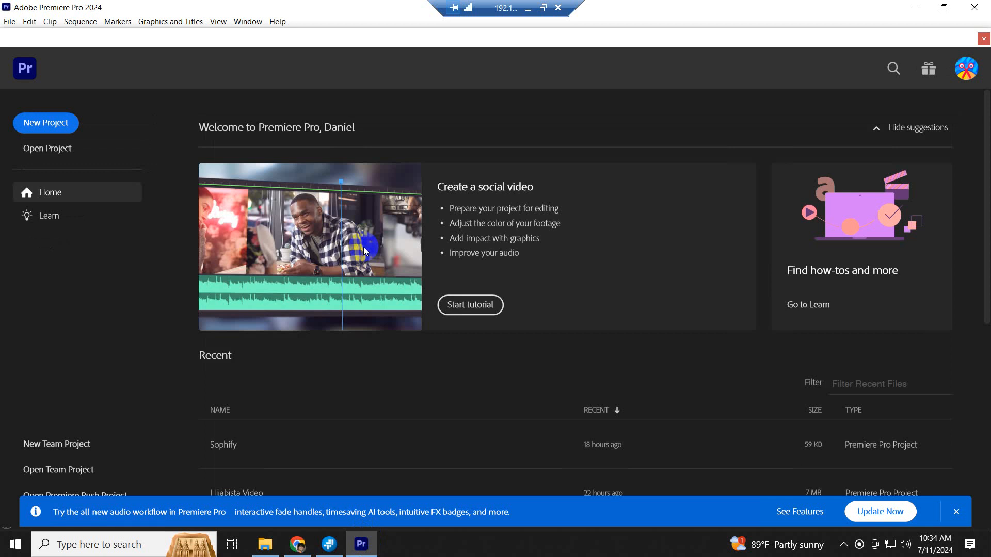
click(60, 123)
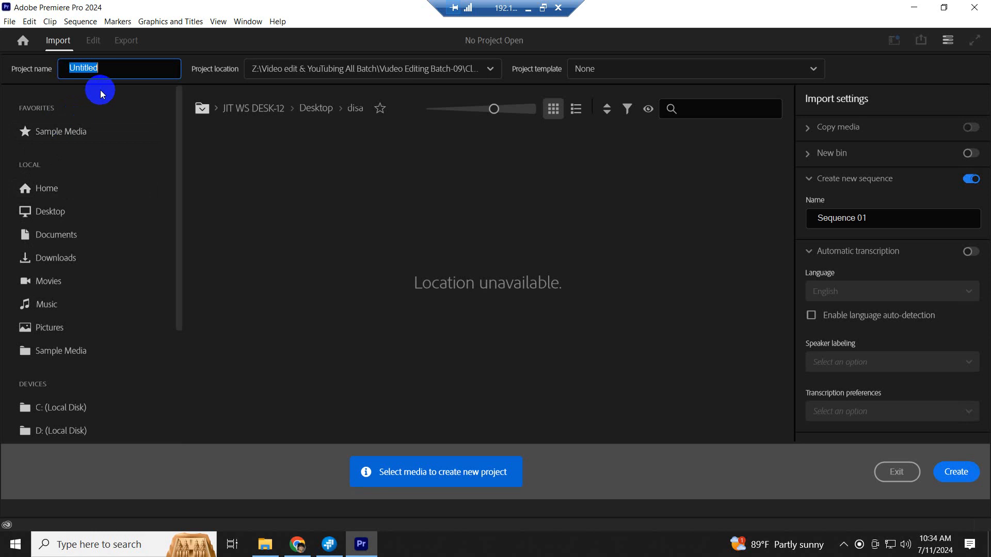
text(Logo Animation)
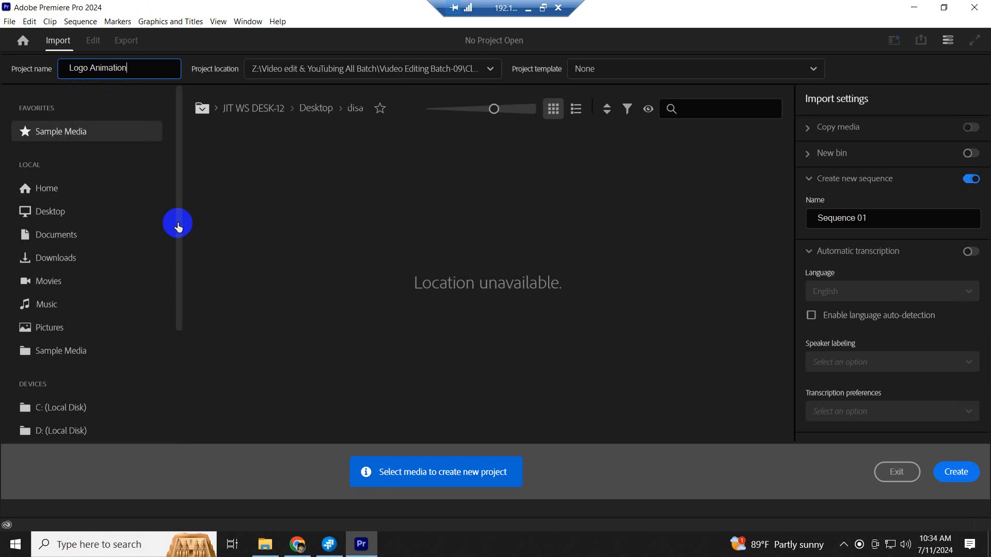
- Set the project location to the Batch-10\Class 16\Tuhin folder
click(490, 73)
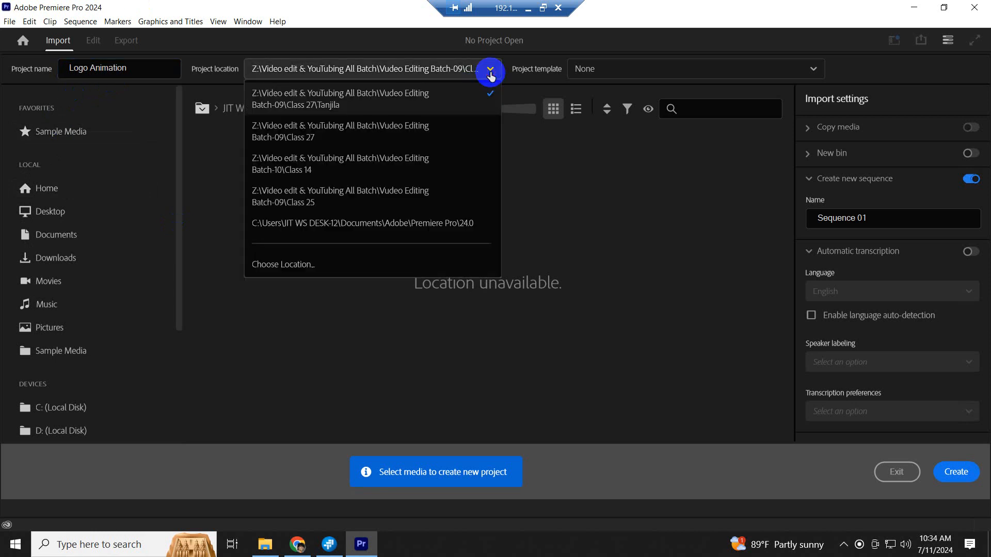
click(268, 265)
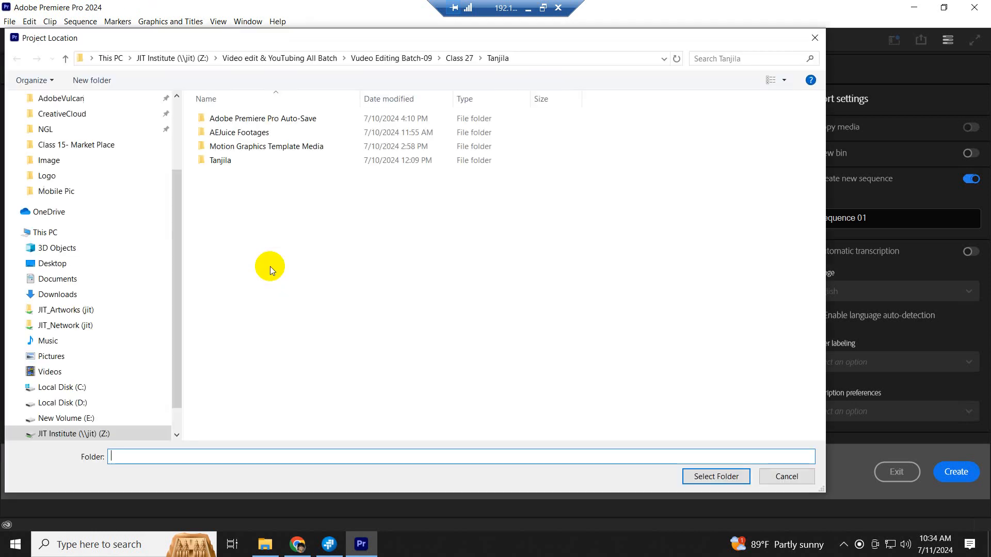
click(66, 59)
click(66, 58)
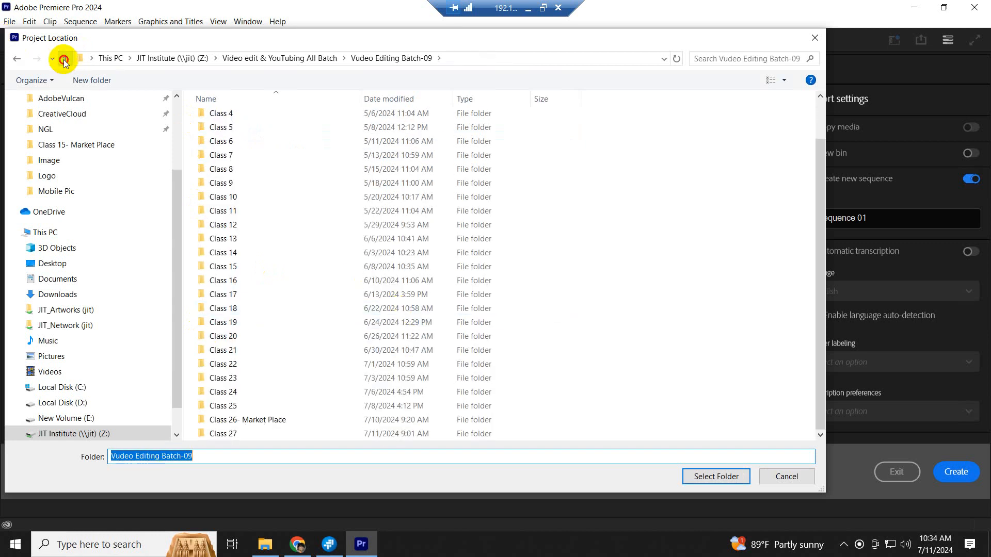
click(65, 59)
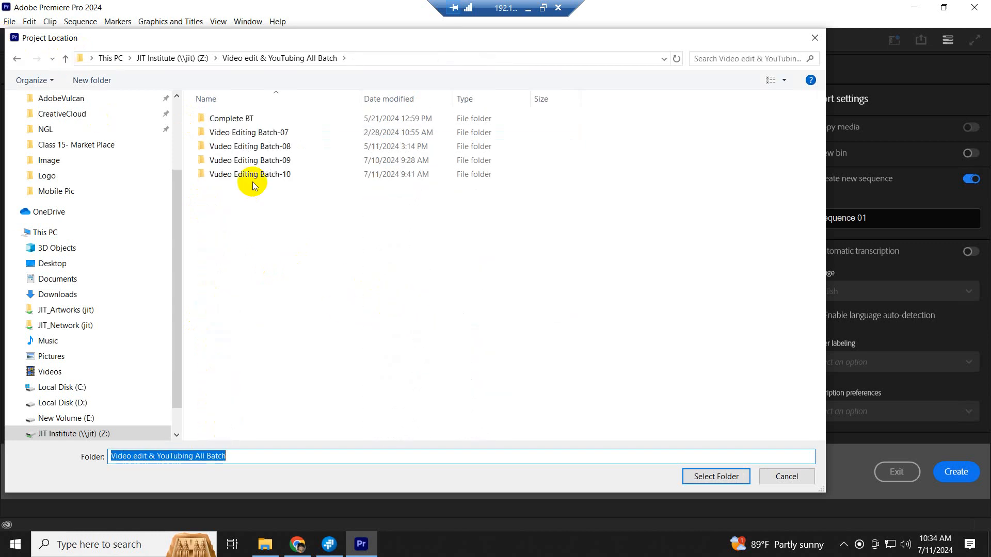
double_click(252, 176)
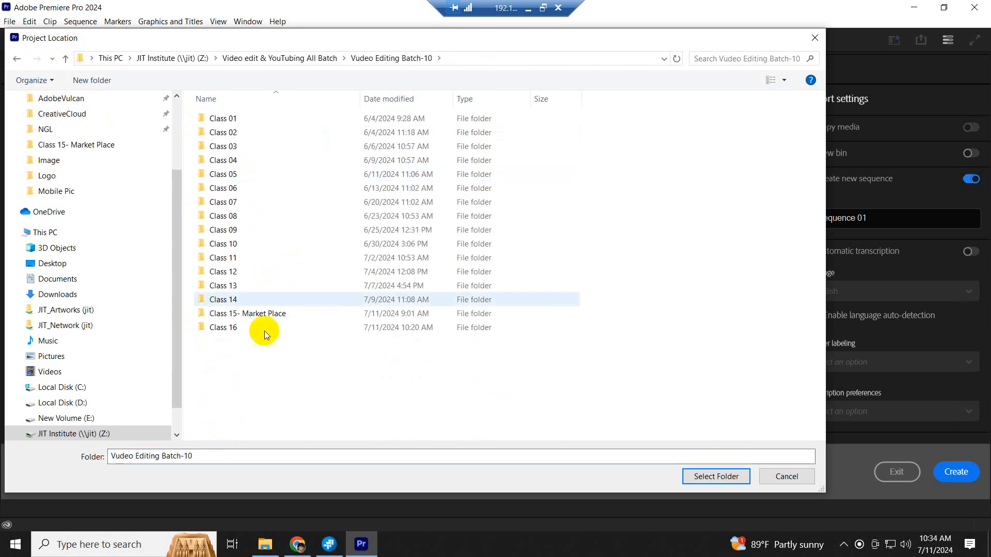
double_click(241, 328)
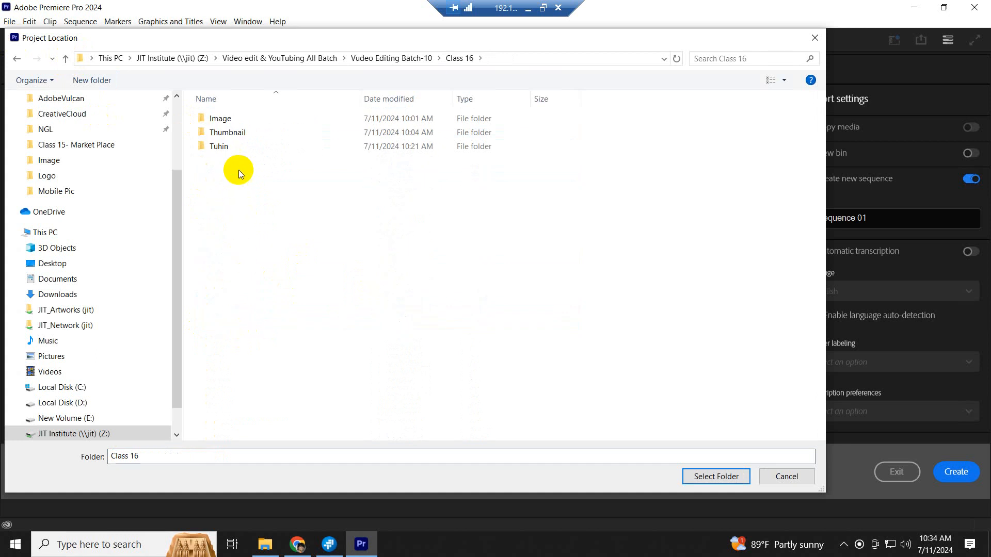
double_click(228, 147)
click(717, 475)
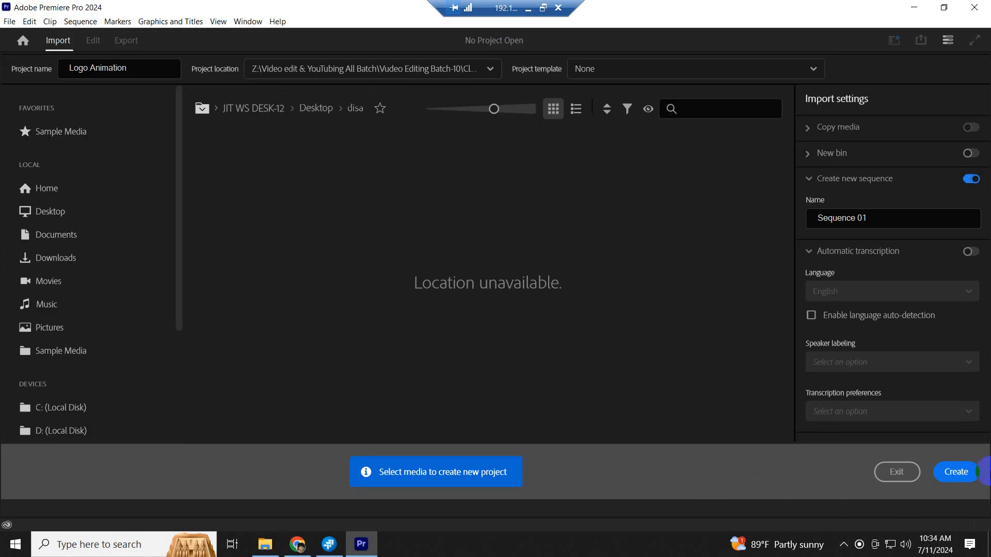
- Create the Logo Animation project and close the Premiere Studio panel
click(950, 475)
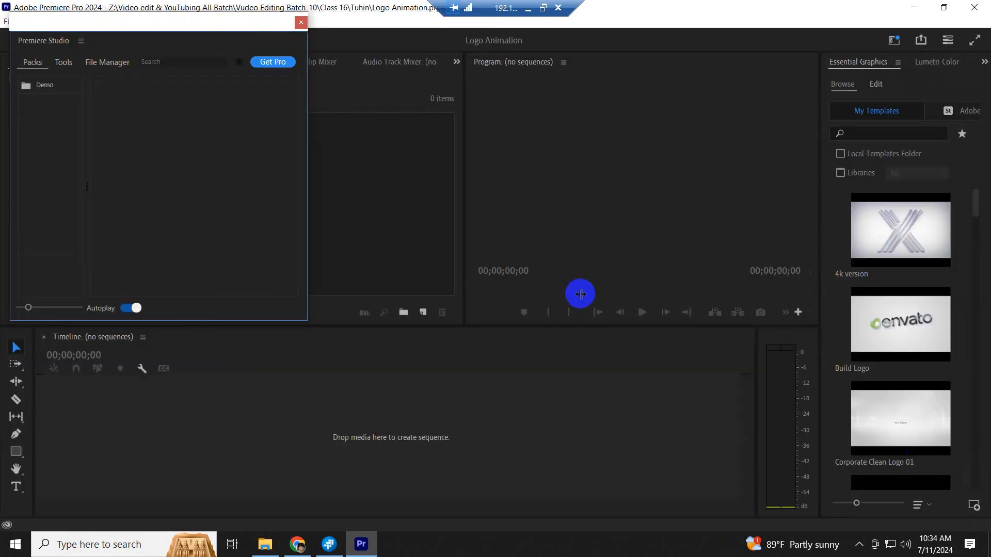
click(300, 21)
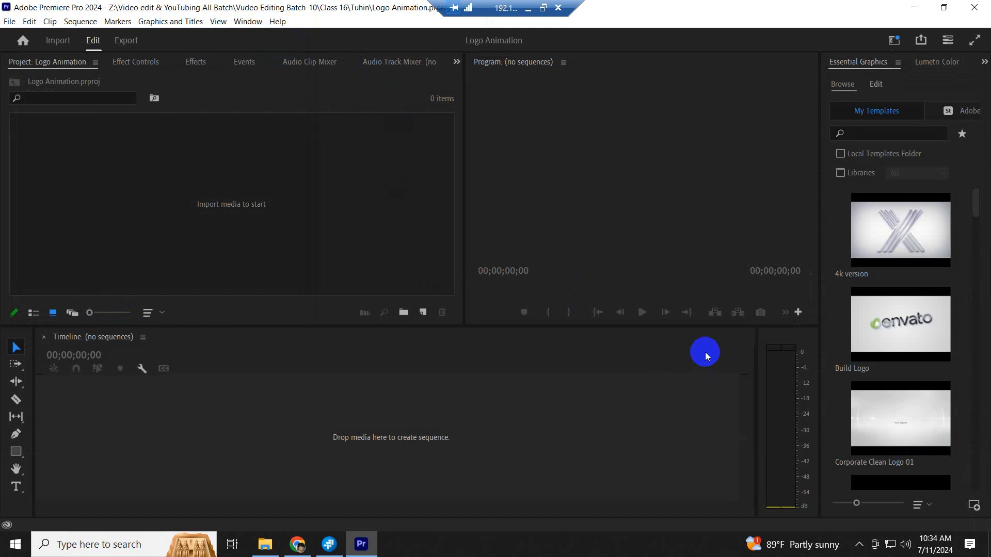
scroll(929, 361, down, 2)
scroll(920, 368, up, 1)
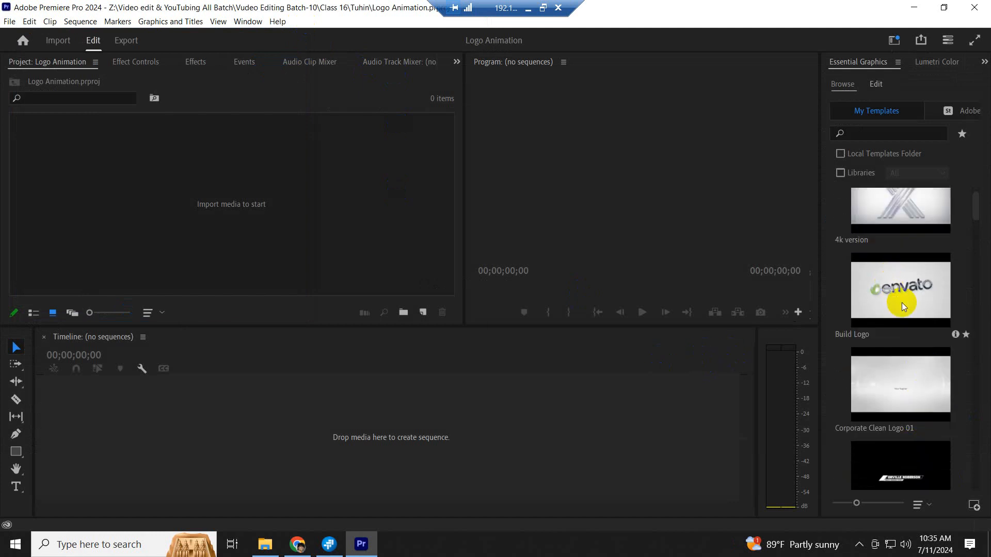
scroll(910, 379, up, 1)
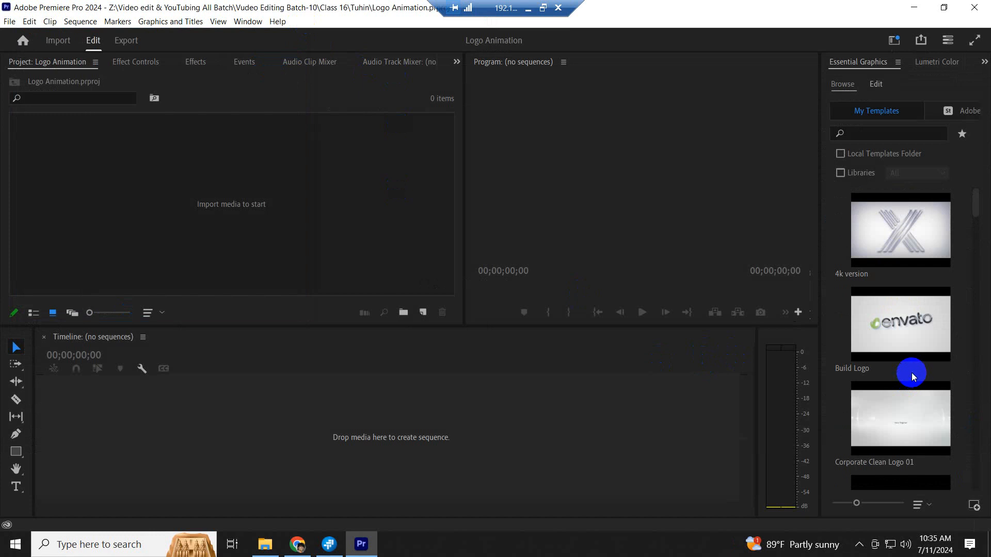
scroll(912, 370, down, 1)
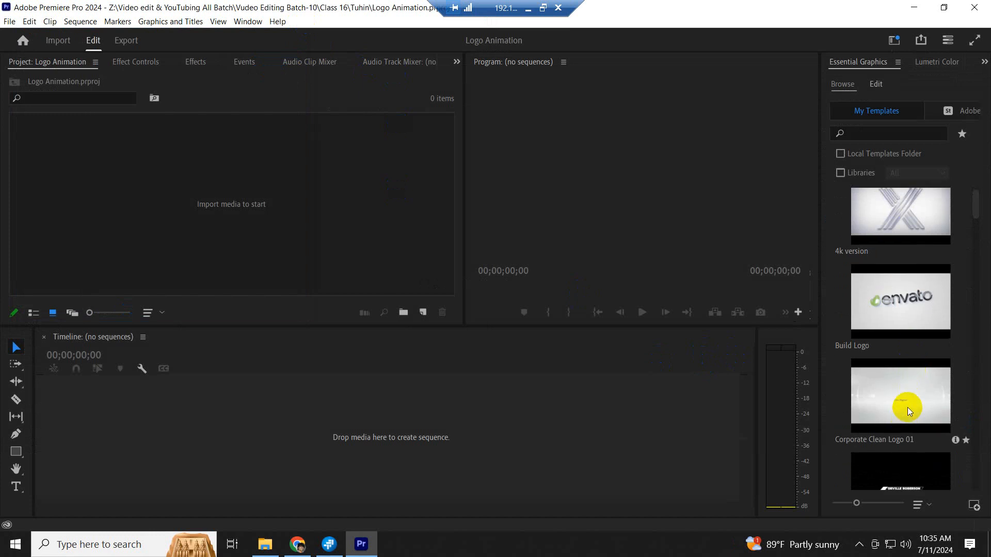
scroll(907, 407, down, 2)
scroll(908, 392, up, 1)
scroll(908, 392, up, 1)
drag(887, 298, 117, 432)
- Bring News Channels Logo-PNG from the Tuhin\Logo folder onto the timeline
click(264, 544)
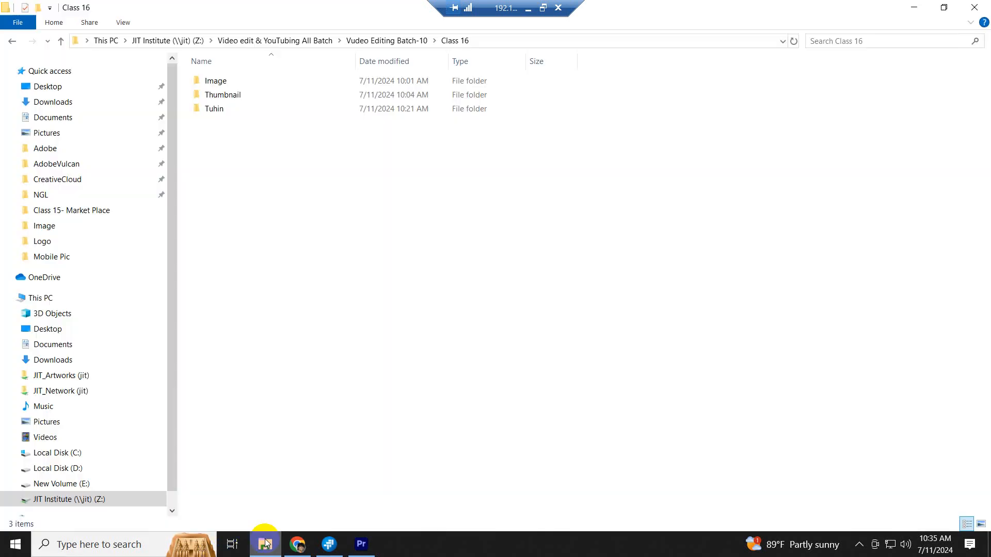
double_click(213, 108)
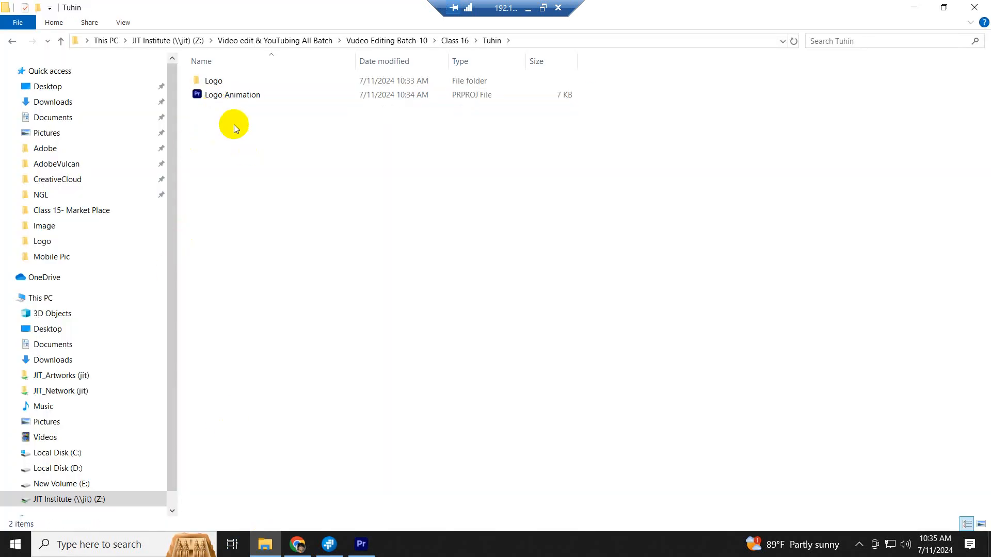
double_click(240, 81)
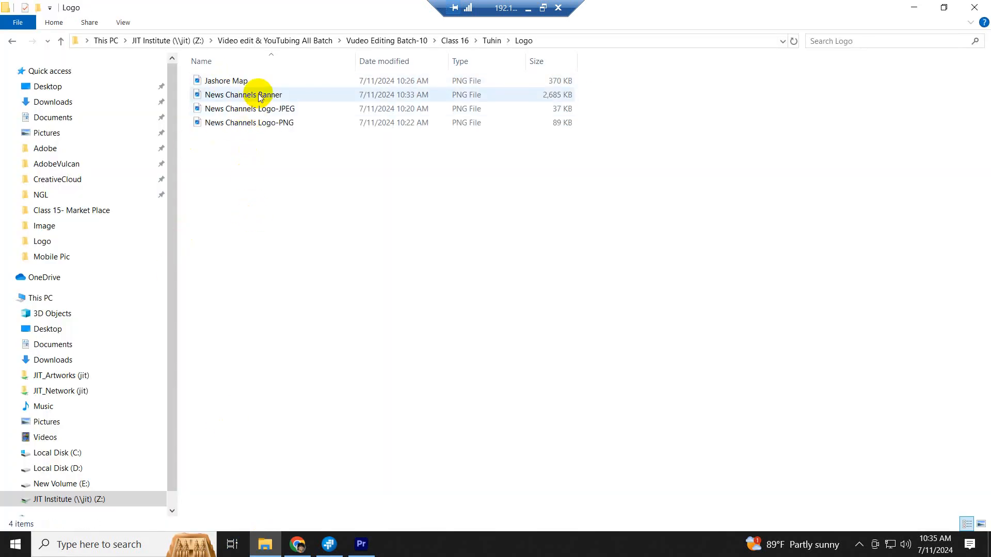
drag(255, 124, 197, 424)
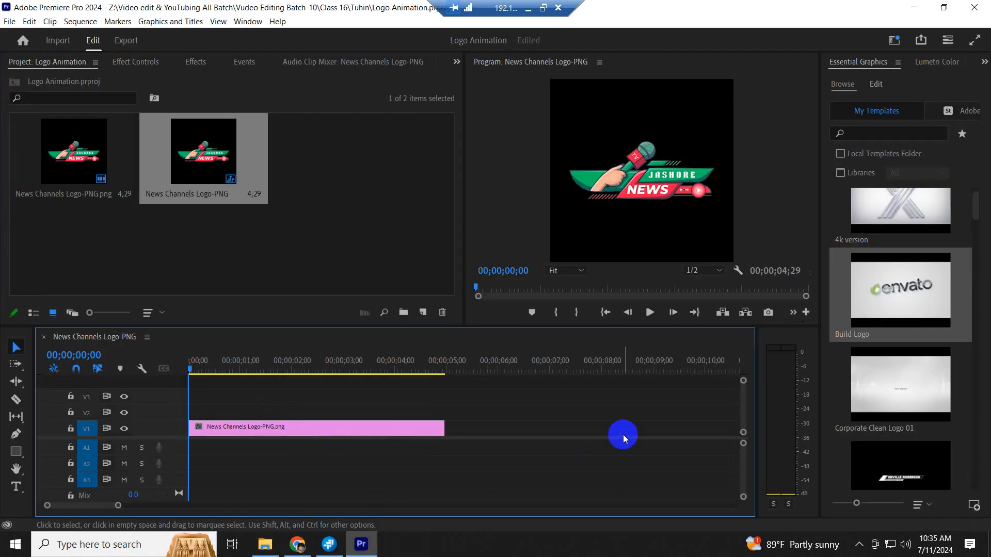
- Place the Build Logo template on the timeline and delete the logo PNG clip
drag(910, 287, 465, 433)
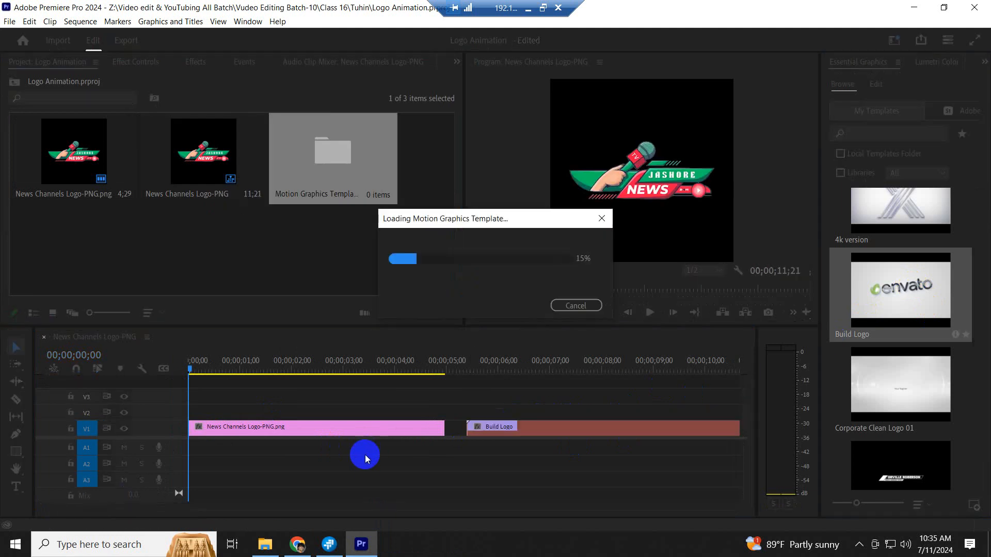
drag(367, 462, 336, 403)
key(Delete)
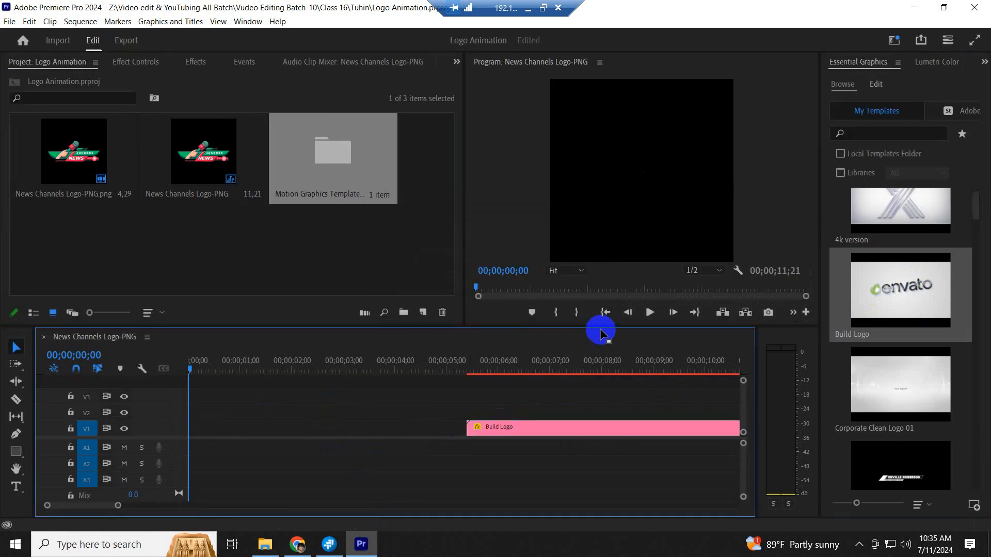
key(minus)
key(minus)
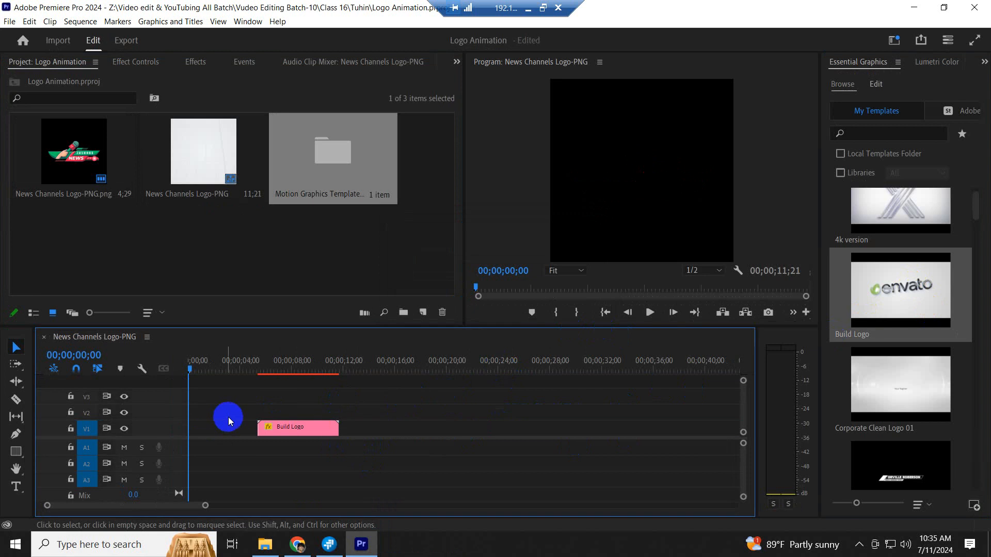
- Preview the Build Logo animation on the timeline
mouse_move(274, 365)
mouse_down()
mouse_move(316, 372)
mouse_move(283, 373)
mouse_up()
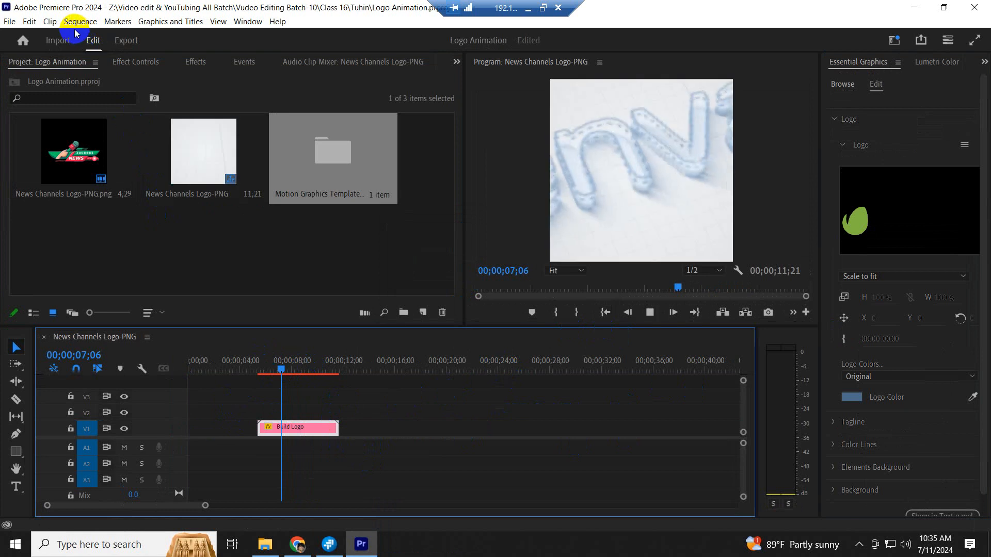
key(space)
click(163, 23)
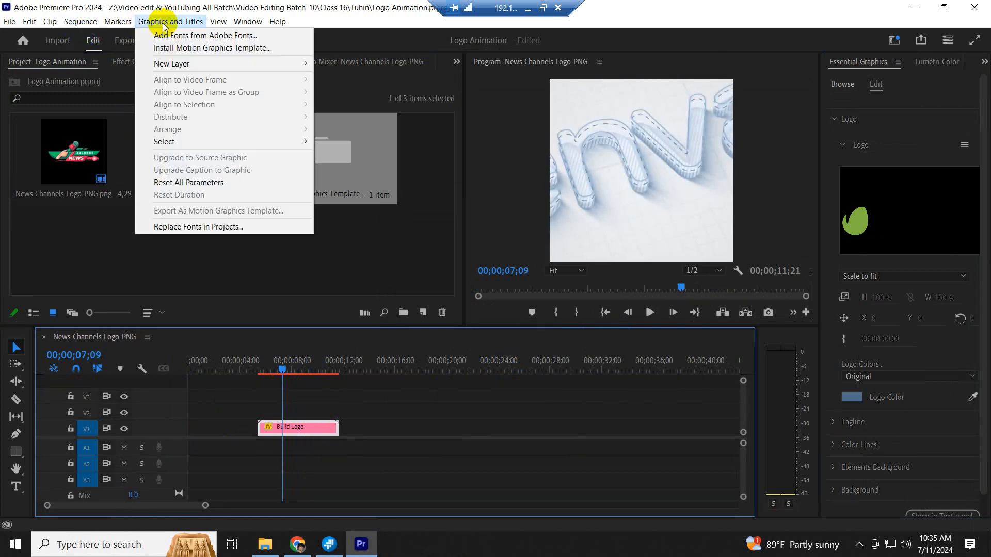
mouse_move(180, 67)
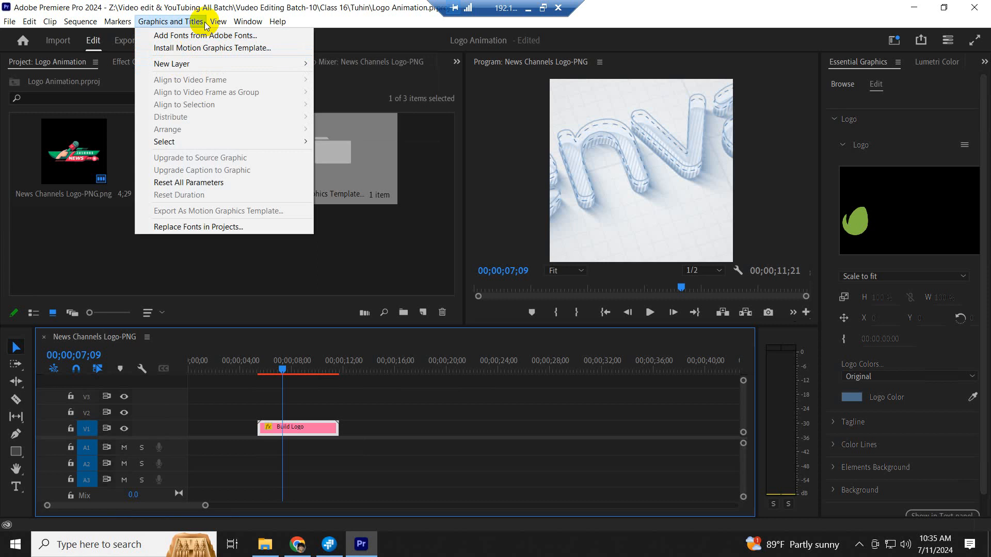
- Change the sequence frame size to 1920×1080 in Sequence Settings and accept deleting previews
click(84, 21)
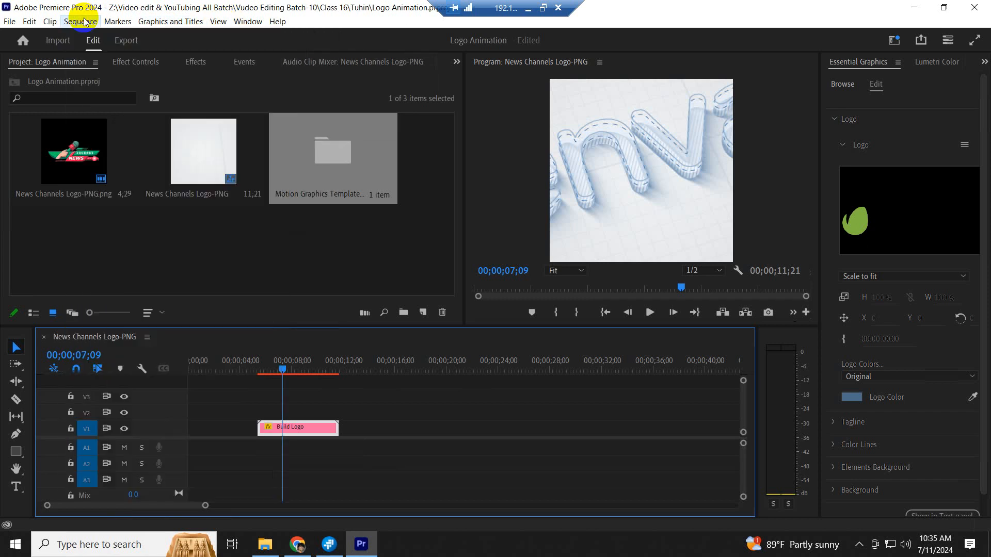
click(83, 21)
click(90, 36)
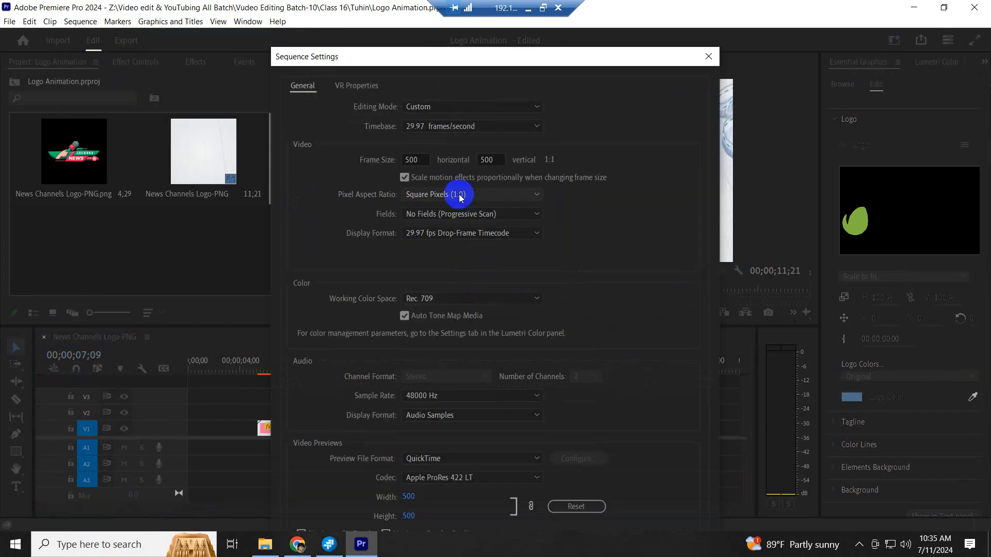
drag(420, 159, 380, 161)
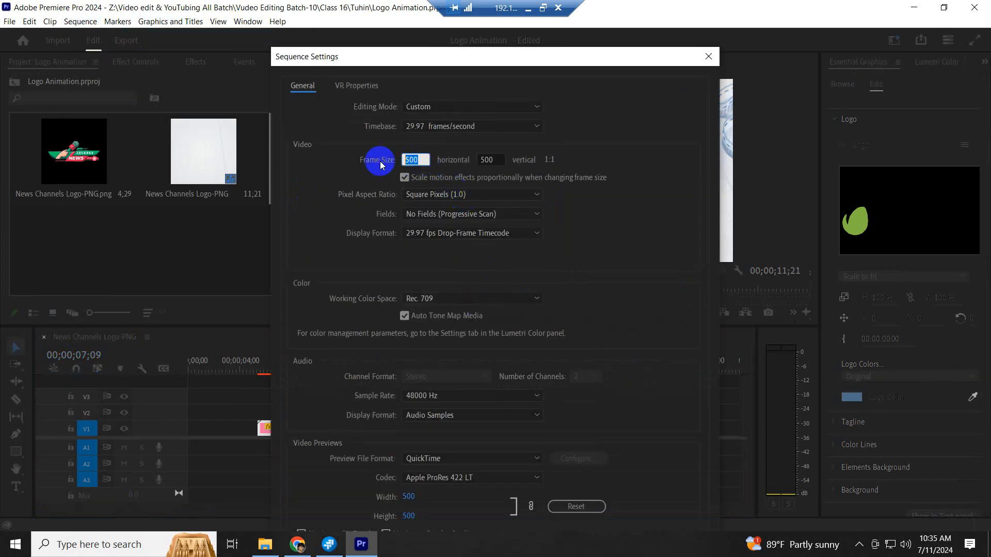
text(1920)
double_click(475, 159)
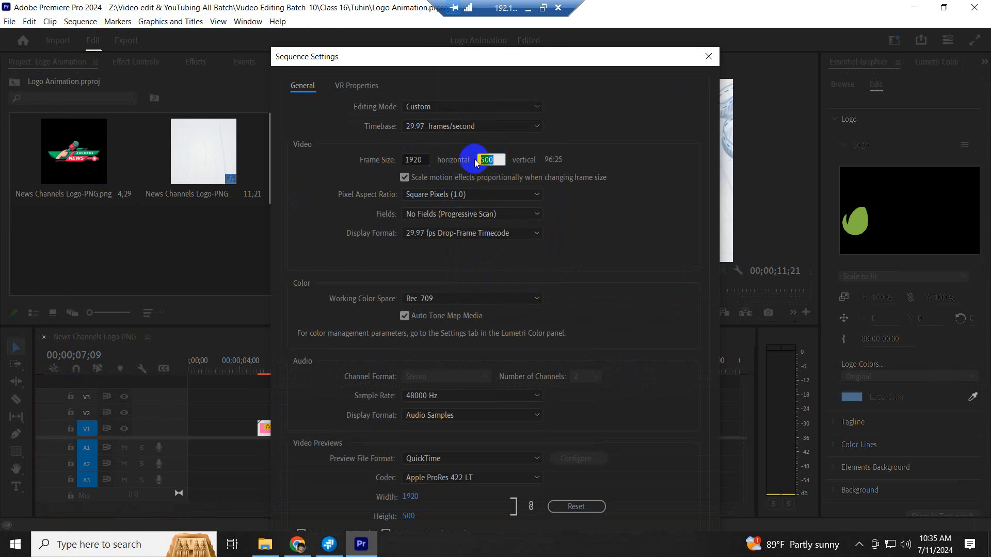
text(108)
key(Return)
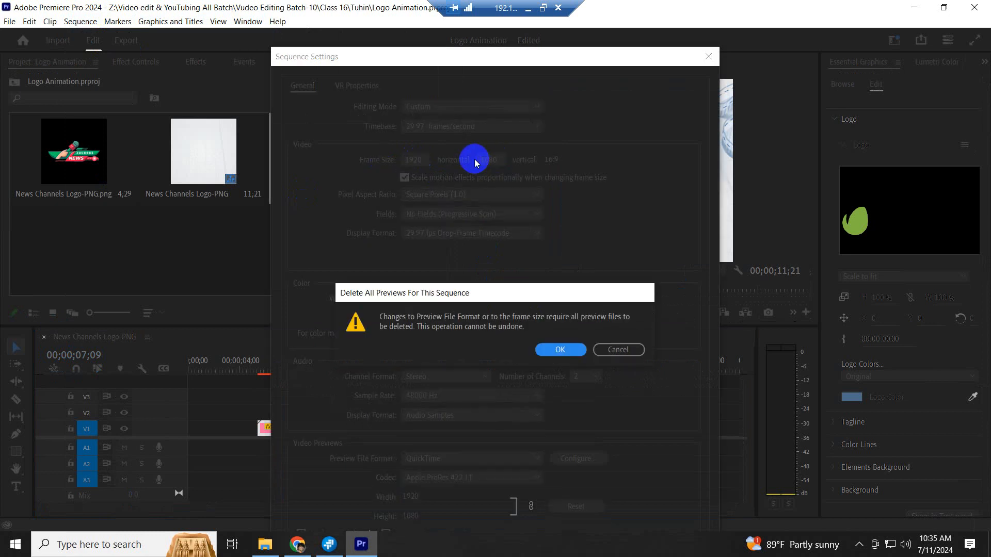
click(558, 350)
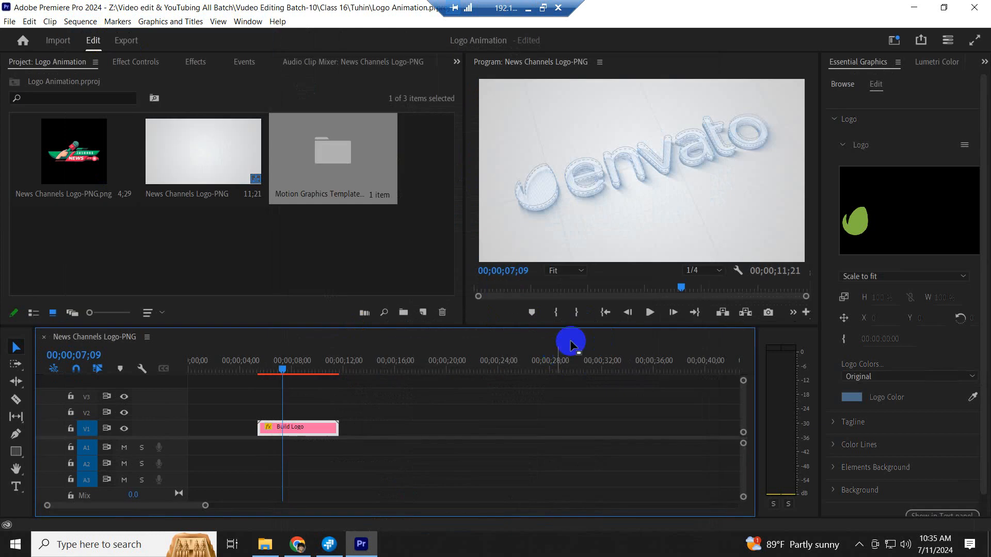
- Play from 5;15, then ripple-delete the empty gap before Build Logo on V1
click(259, 379)
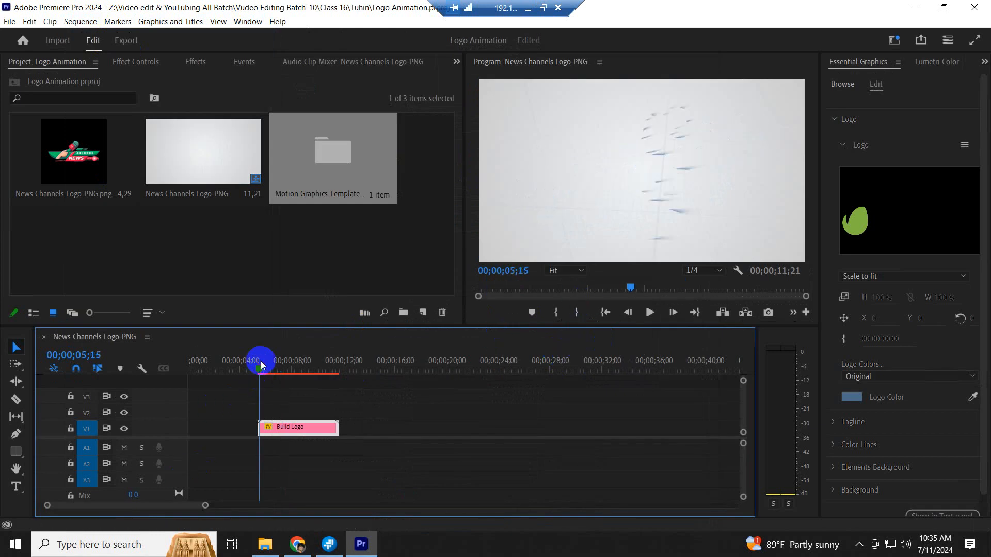
key(space)
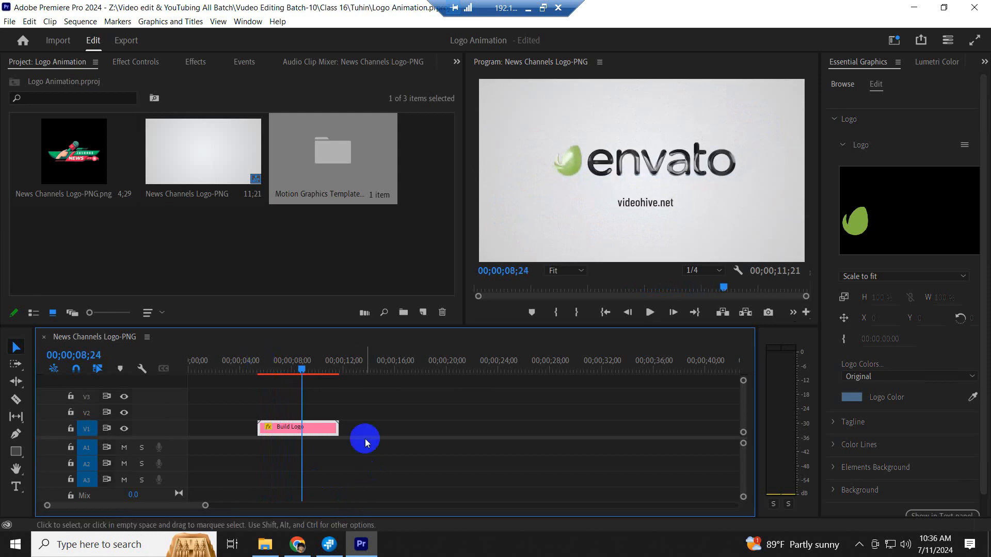
right_click(231, 432)
click(242, 438)
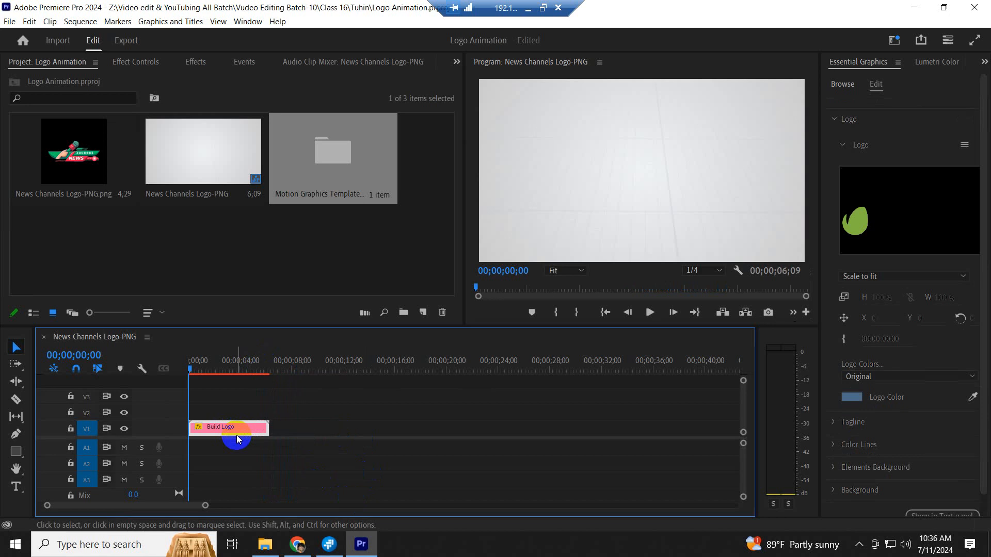
- Preview the logo animation from 00;00 now that the clip starts at zero
drag(193, 369, 188, 370)
key(space)
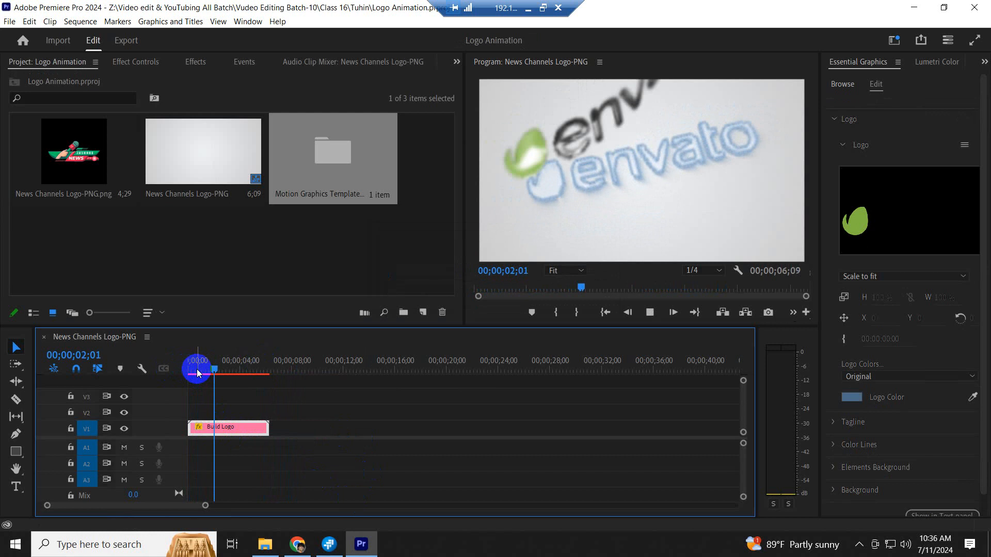
key(space)
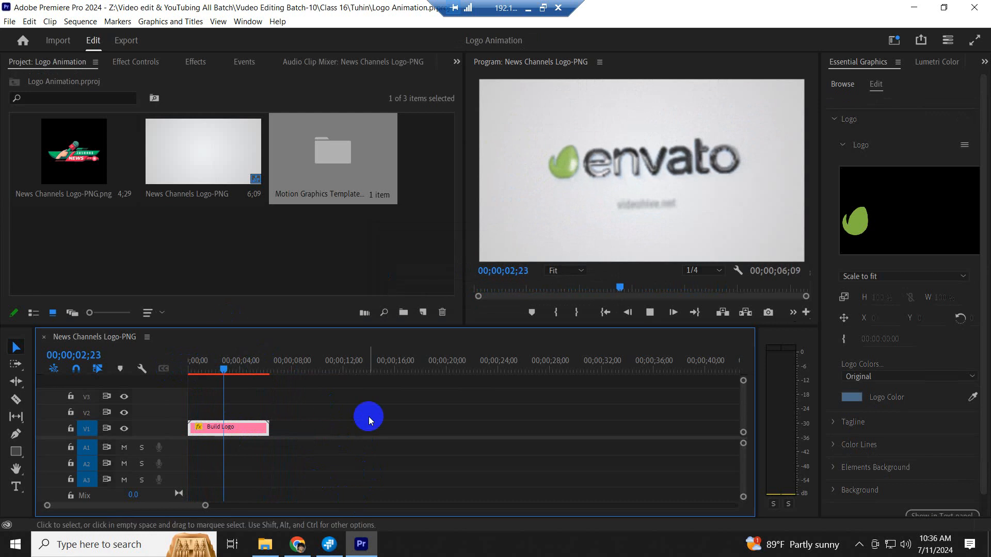
key(space)
key(space)
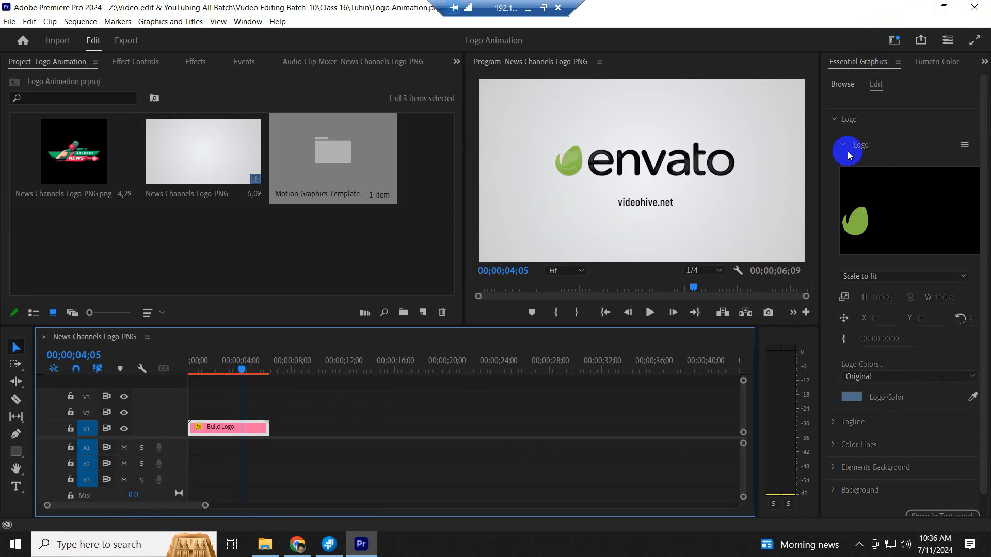
- Swap the template's logo for News Channels Logo-PNG from the Logo folder via Replace from Explorer
click(964, 149)
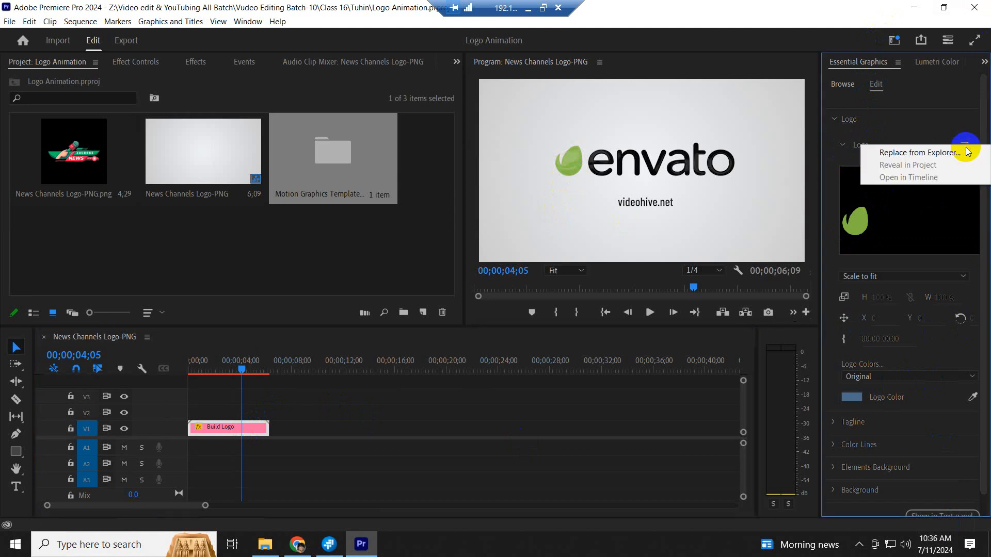
click(903, 154)
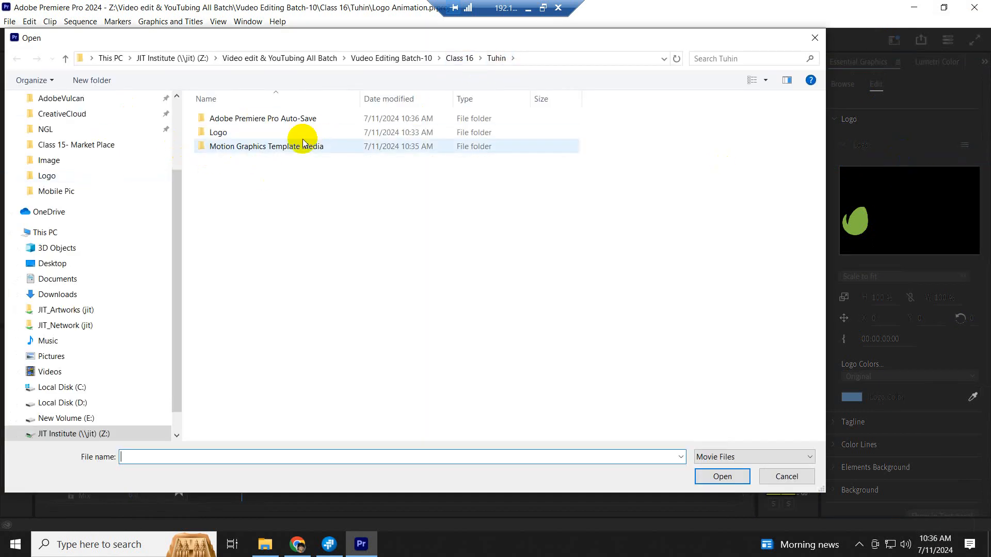
double_click(227, 133)
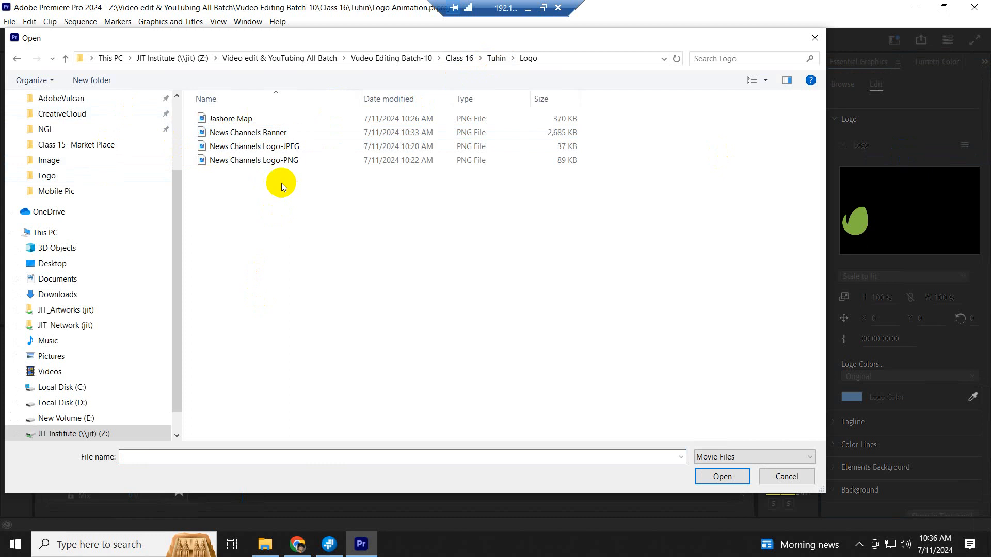
click(290, 160)
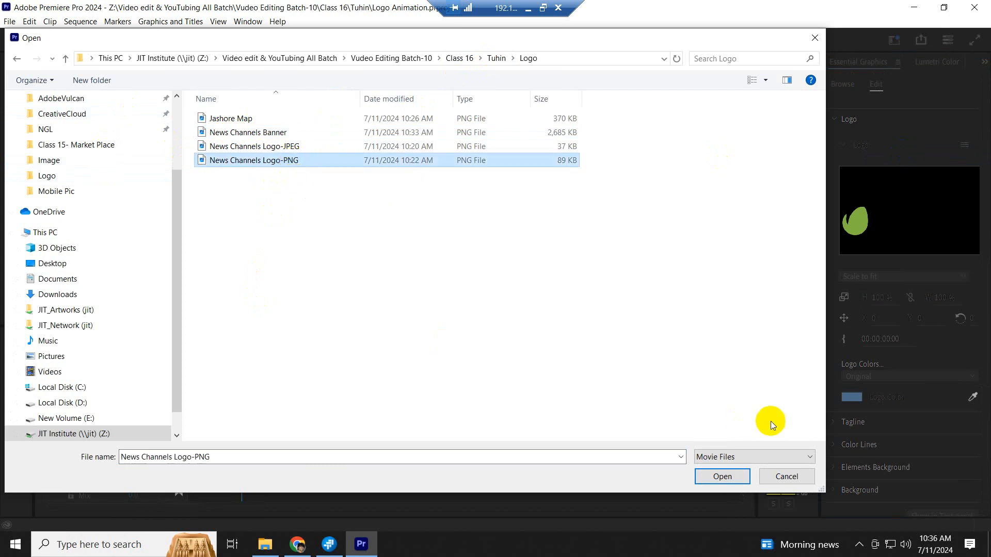
click(721, 476)
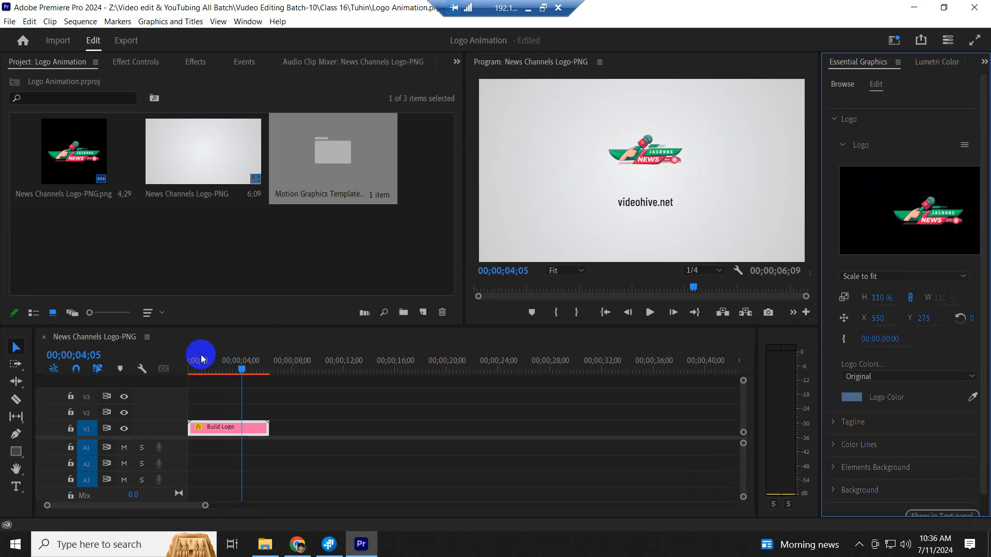
- Play the animation from near the start to check the new logo
drag(204, 363, 193, 368)
key(space)
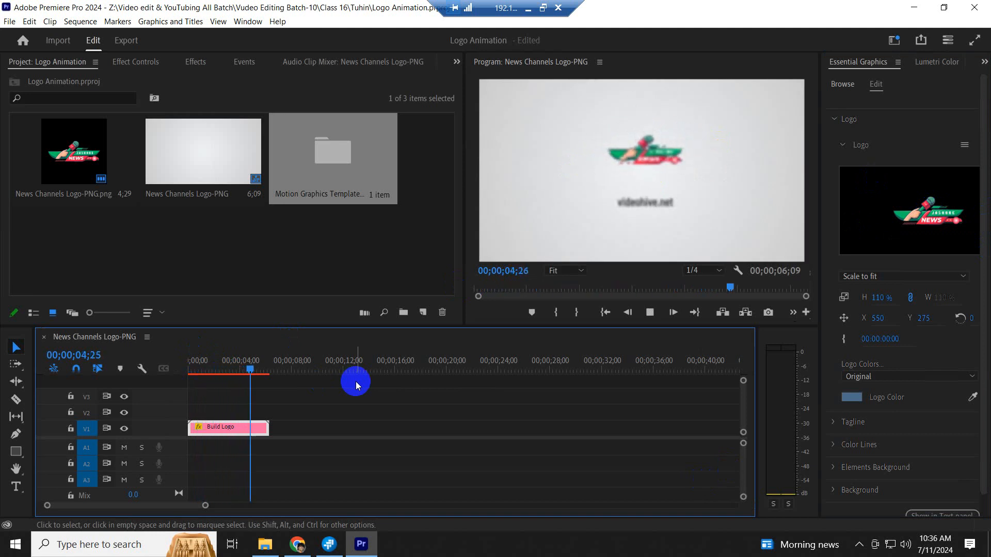
key(space)
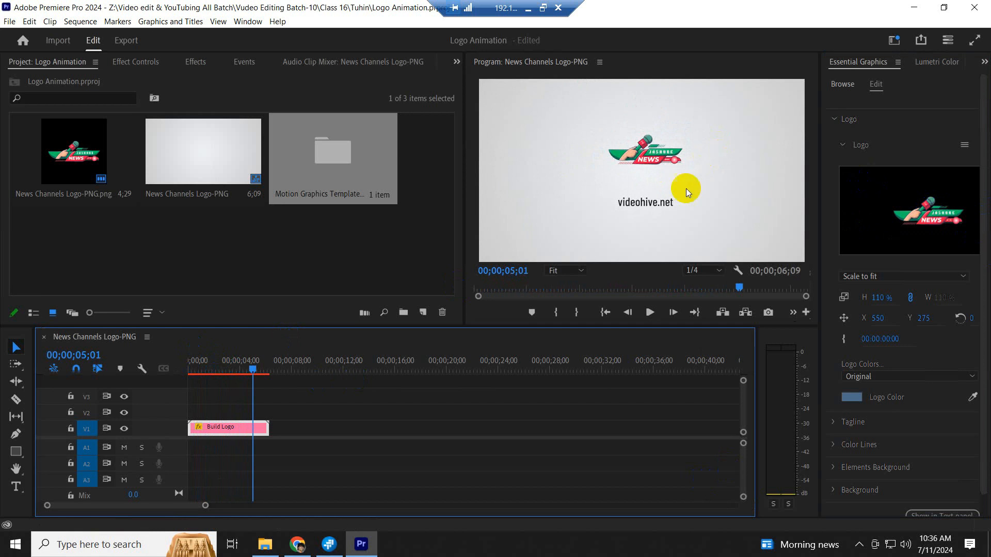
- Delete the 'videohive.net' text from the Tagline's Source Text in Essential Graphics
click(986, 308)
scroll(978, 377, down, 1)
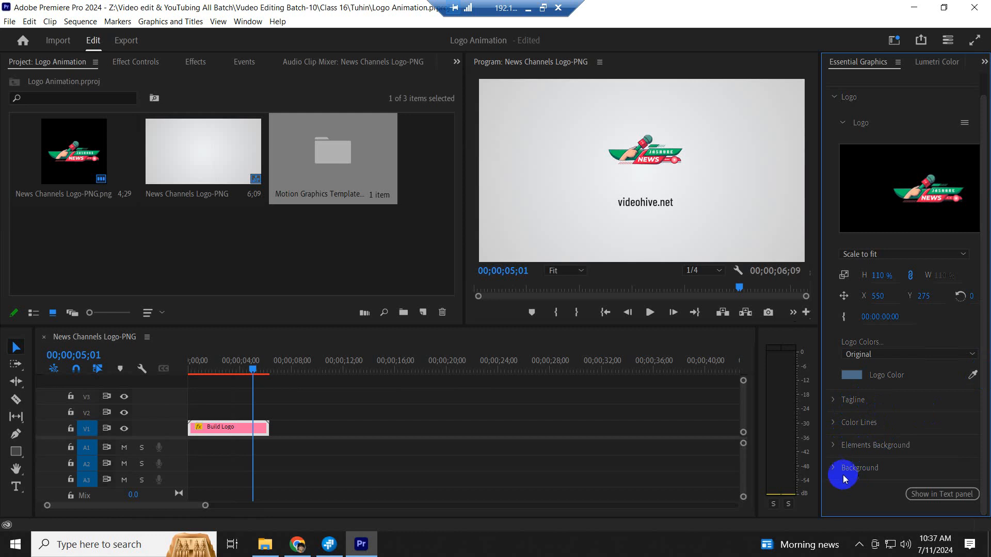
click(835, 401)
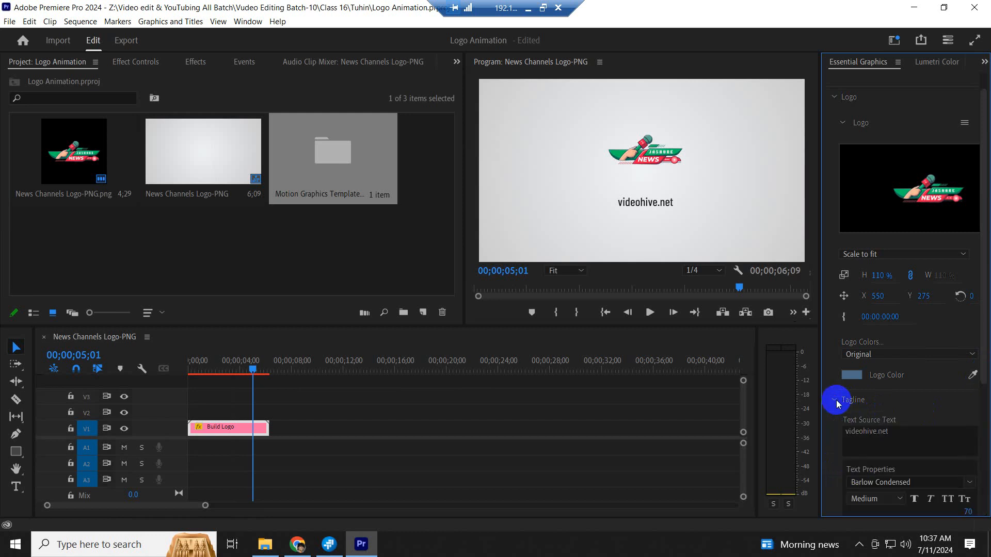
click(895, 430)
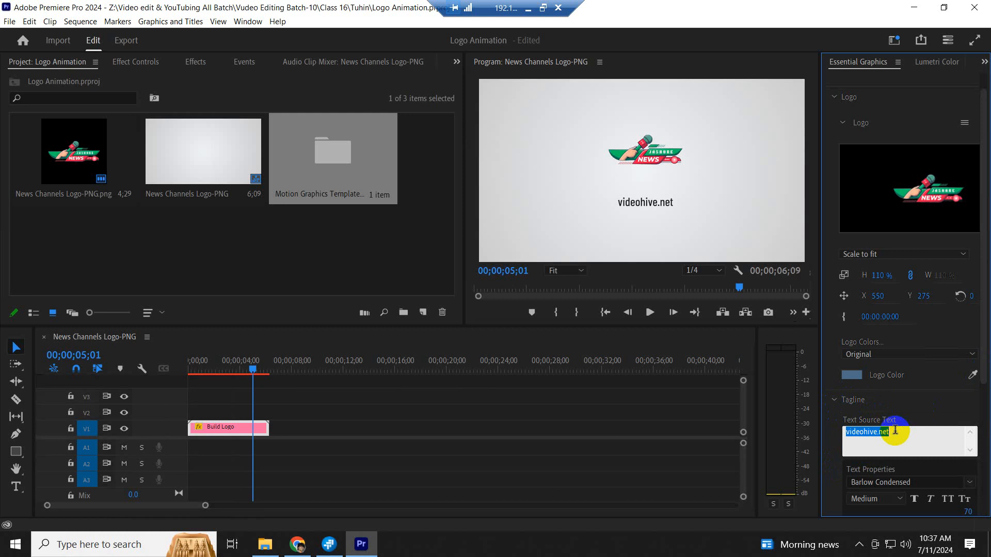
key(BackSpace)
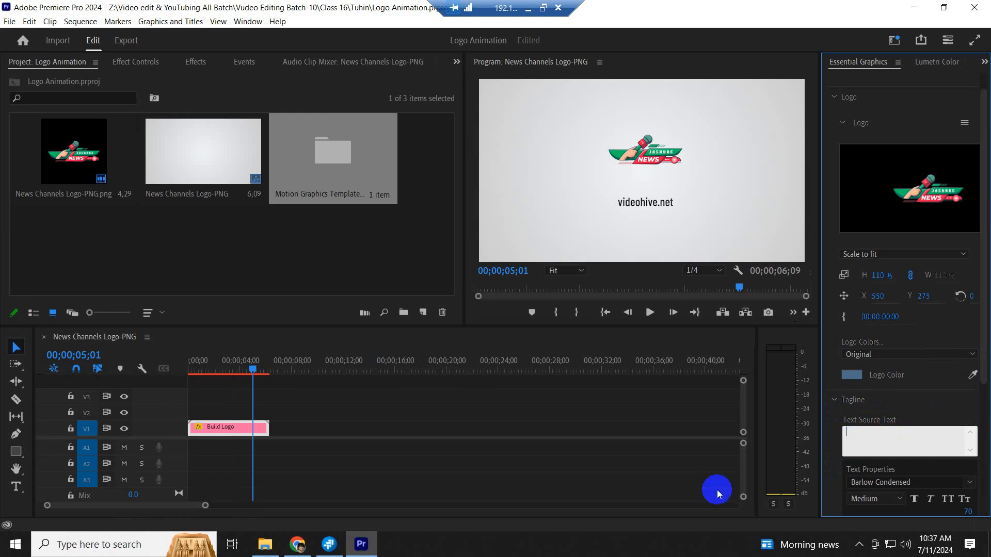
- Enlarge the logo's height scale to 144% and play the animation to check its size
click(251, 363)
drag(251, 364, 220, 355)
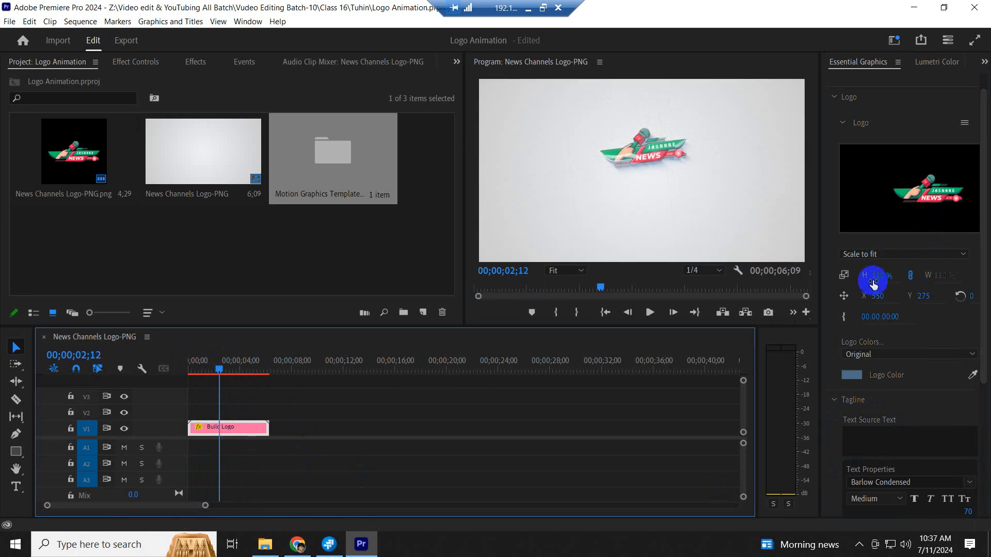
drag(873, 284, 904, 280)
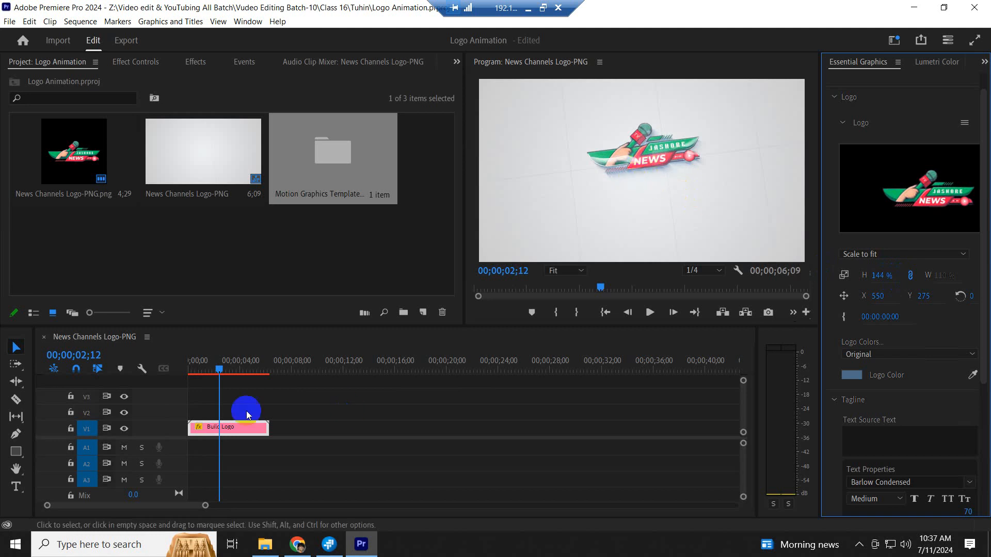
click(209, 367)
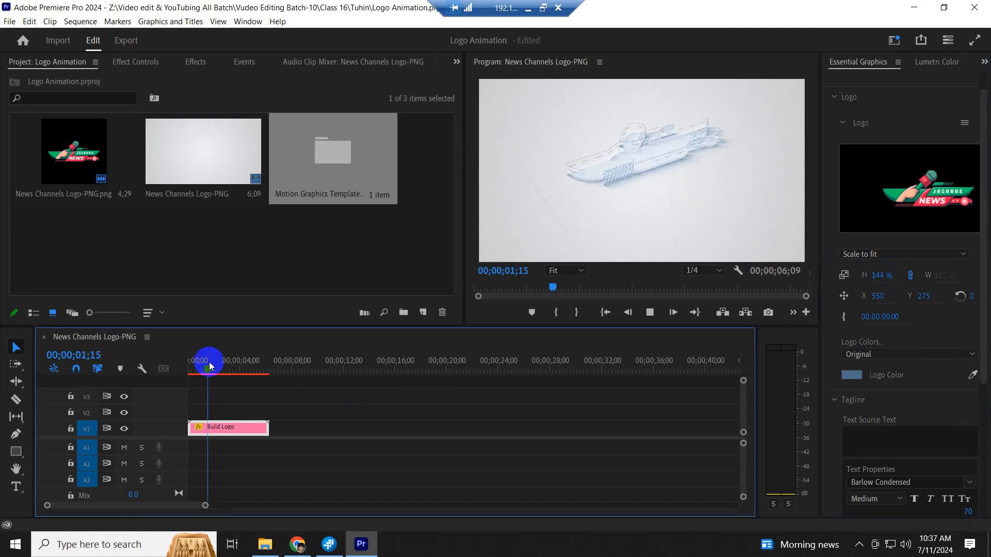
key(space)
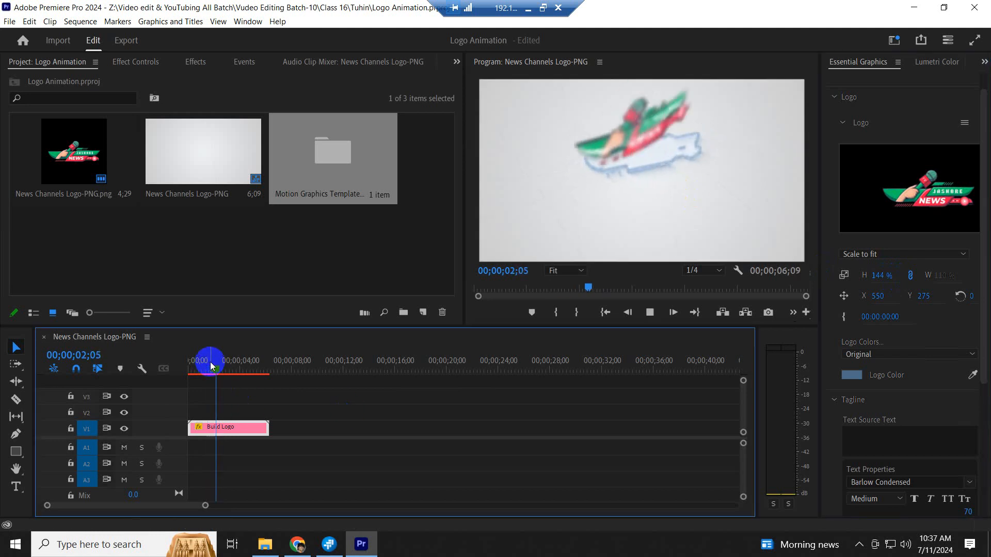
key(space)
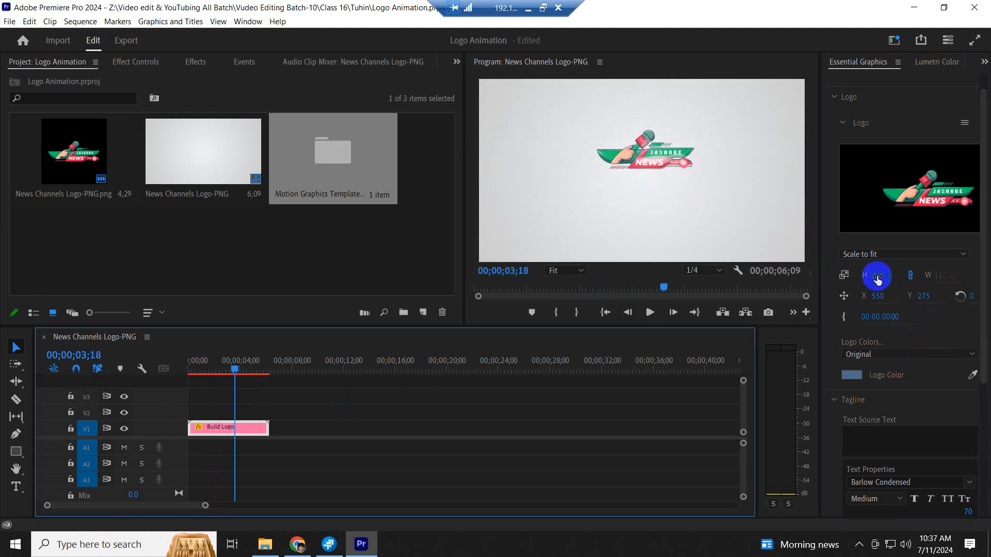
- Increase the logo height scale to 221%, replay the animation, and save with Ctrl+S
drag(877, 277, 924, 280)
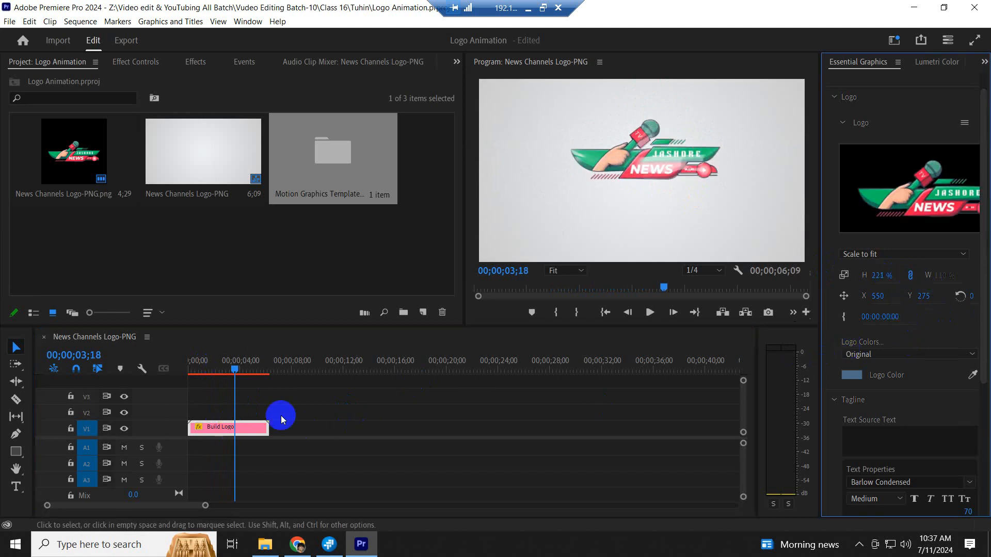
drag(206, 369, 191, 370)
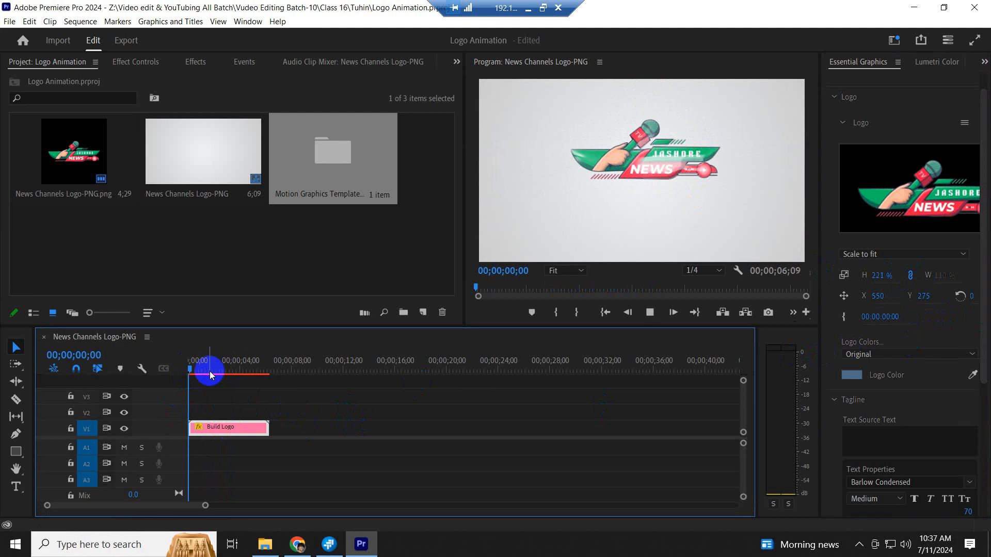
key(space)
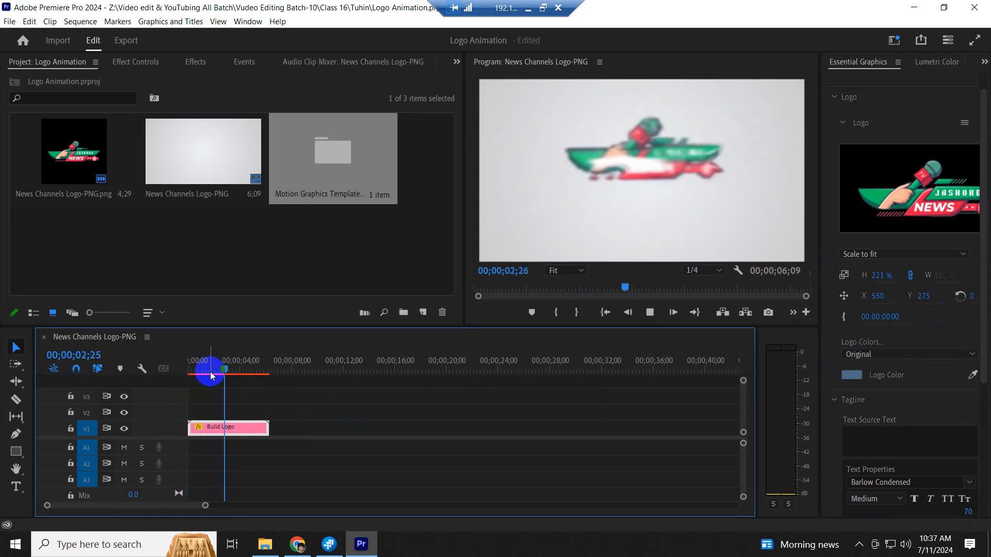
key(space)
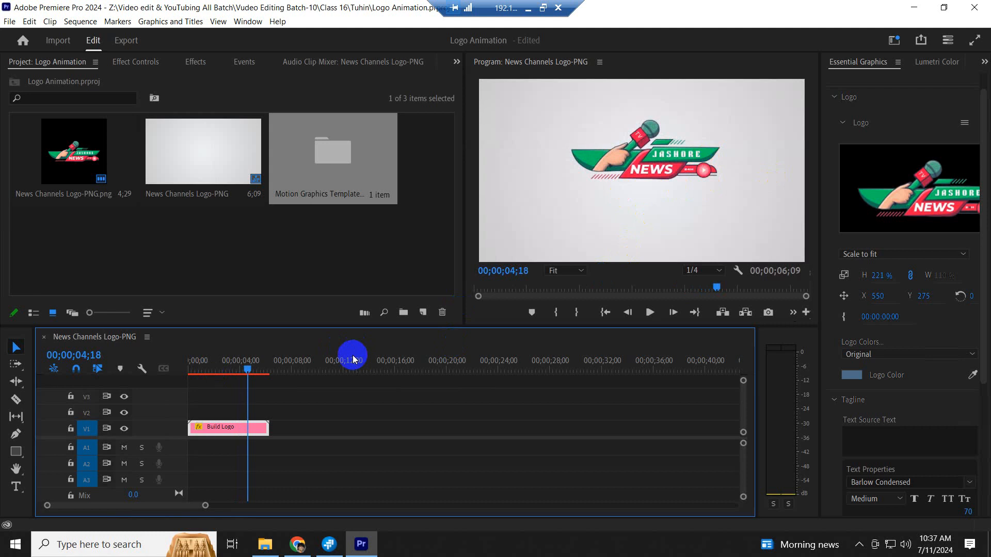
click(213, 366)
drag(214, 366, 205, 366)
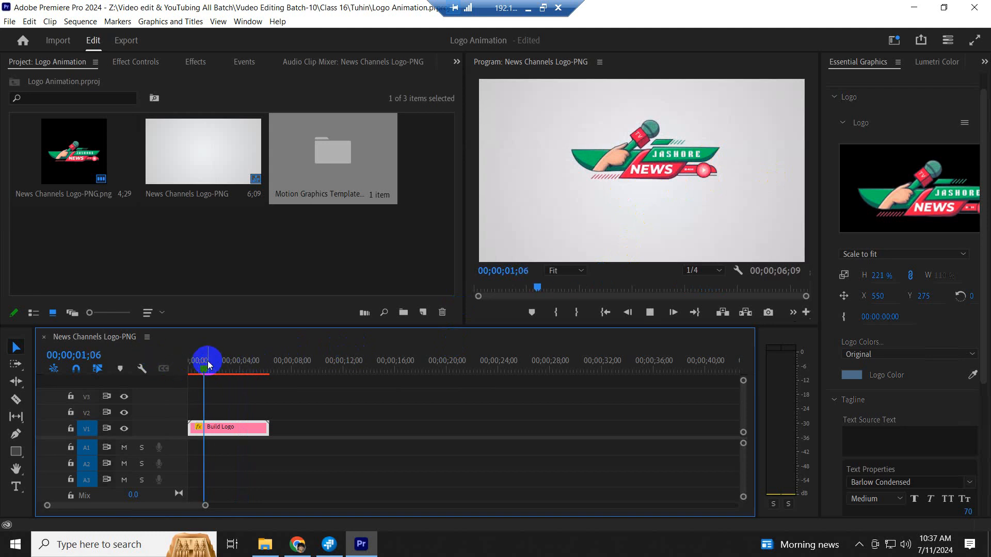
key(space)
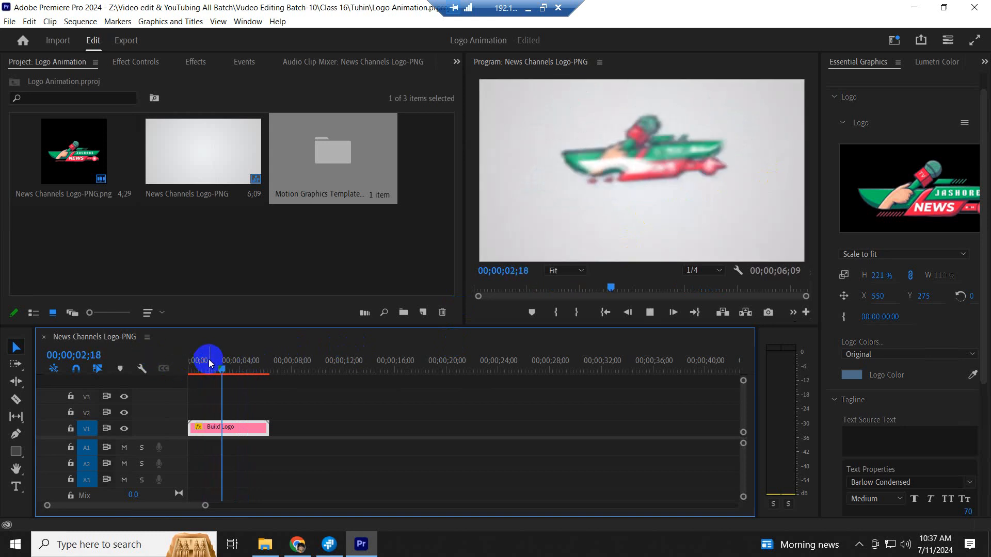
key(space)
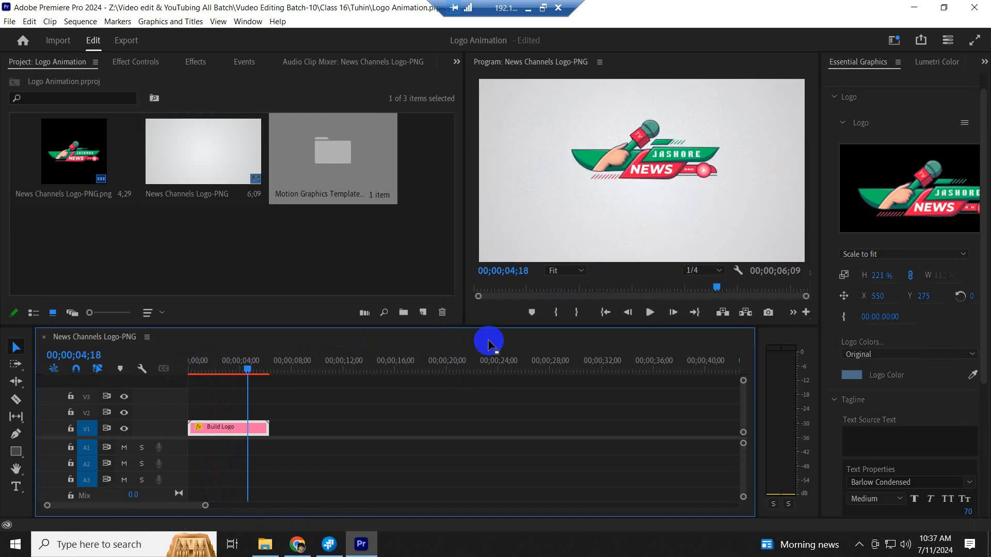
key(ctrl+s)
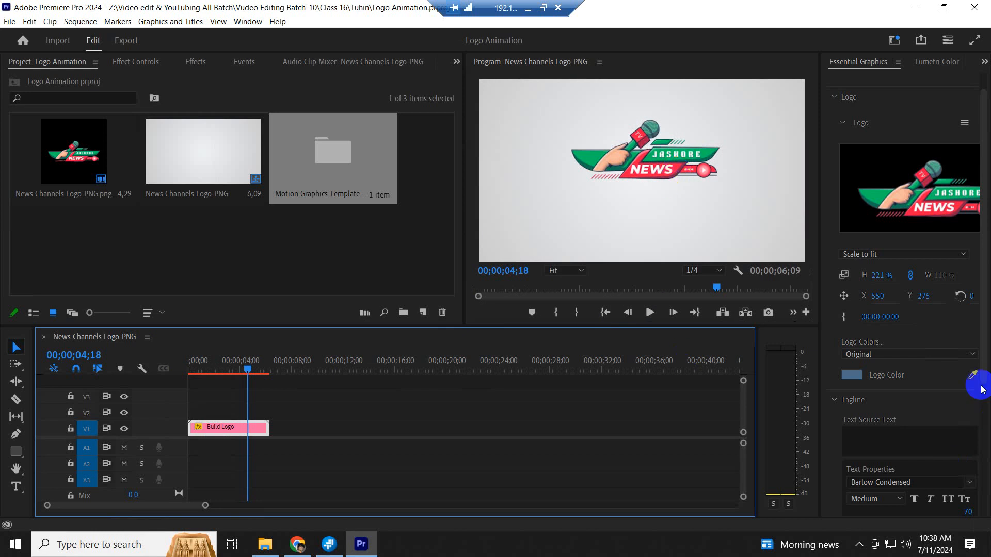
click(297, 544)
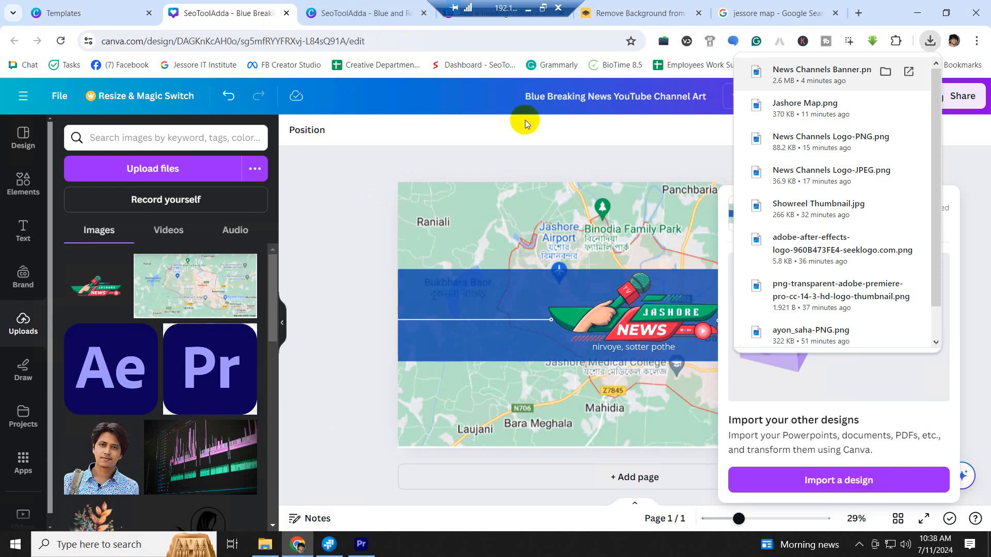
- In the Canva banner, open the 'nirvoye, sotter pothe' tagline for editing with the cursor after 'pothe'
click(401, 215)
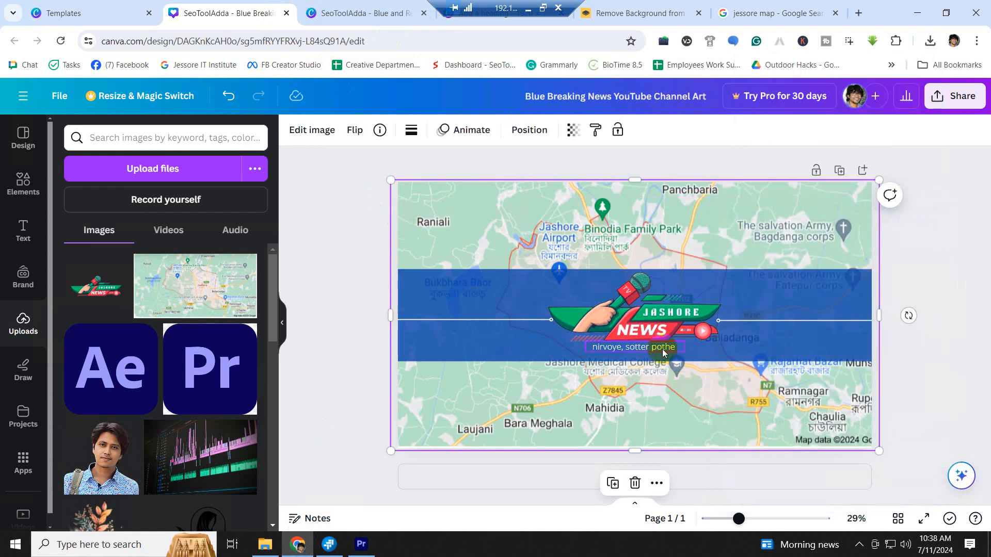
double_click(663, 346)
click(679, 352)
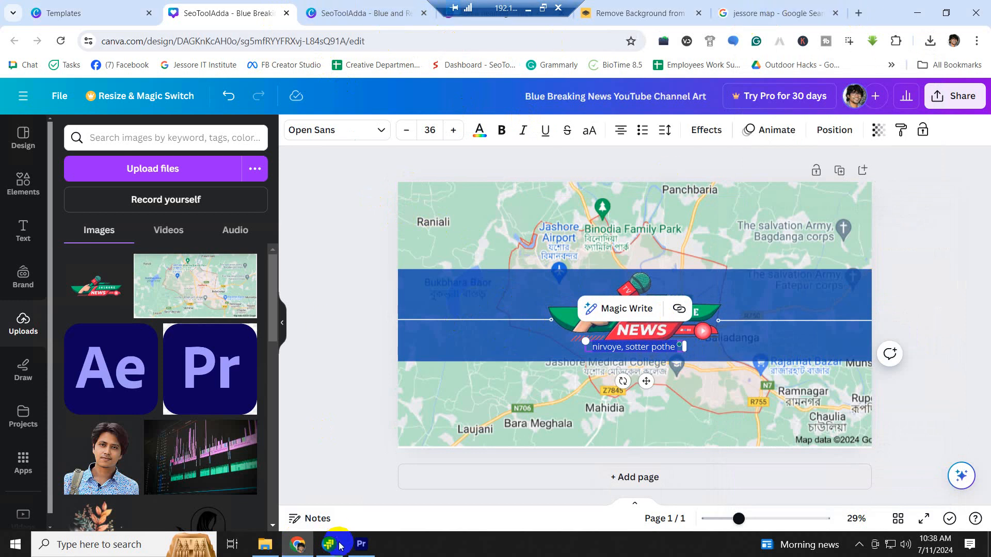
click(361, 544)
- Paste 'nirvoye, sotter pothe' into the Tagline Source Text and scrub to see it under the logo
click(892, 442)
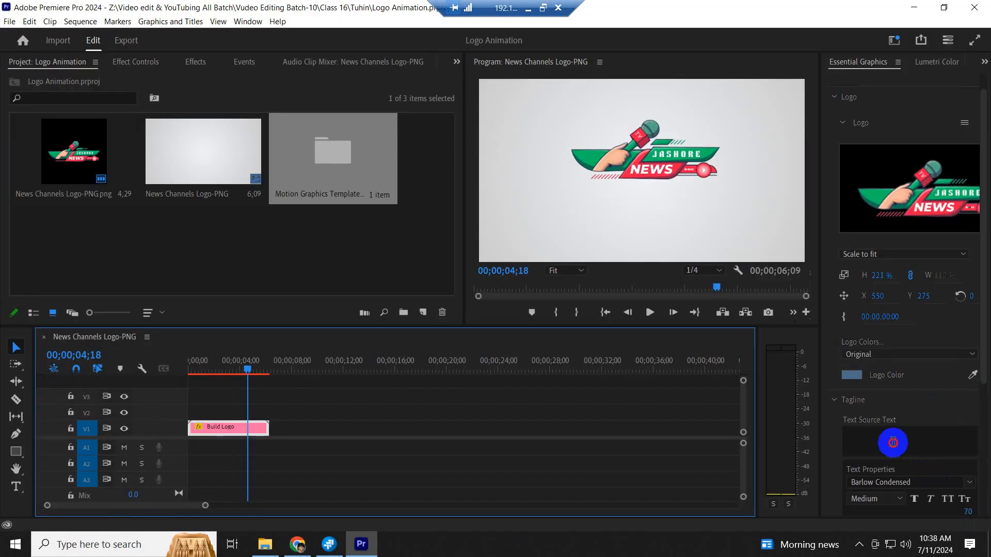
text(nirvoye, sotter pothe)
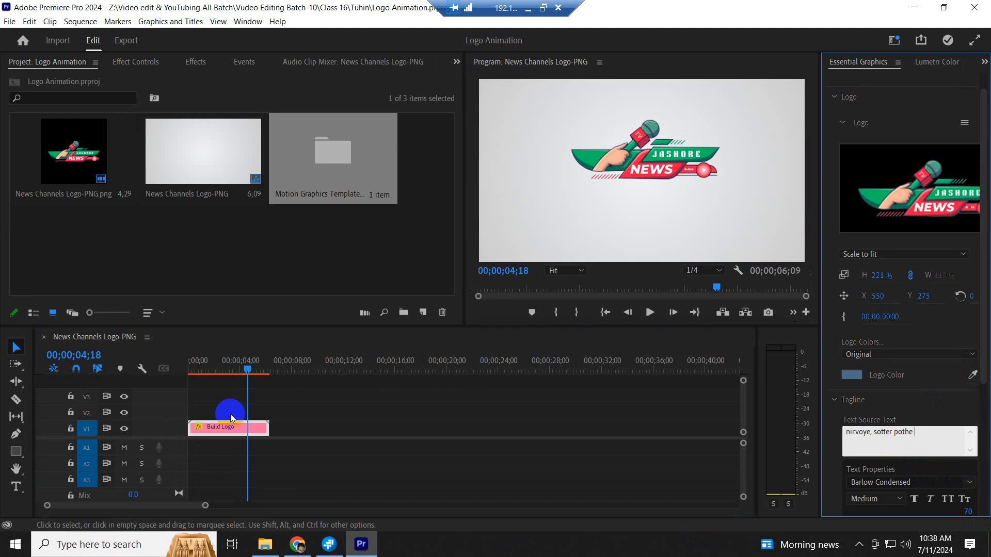
click(249, 370)
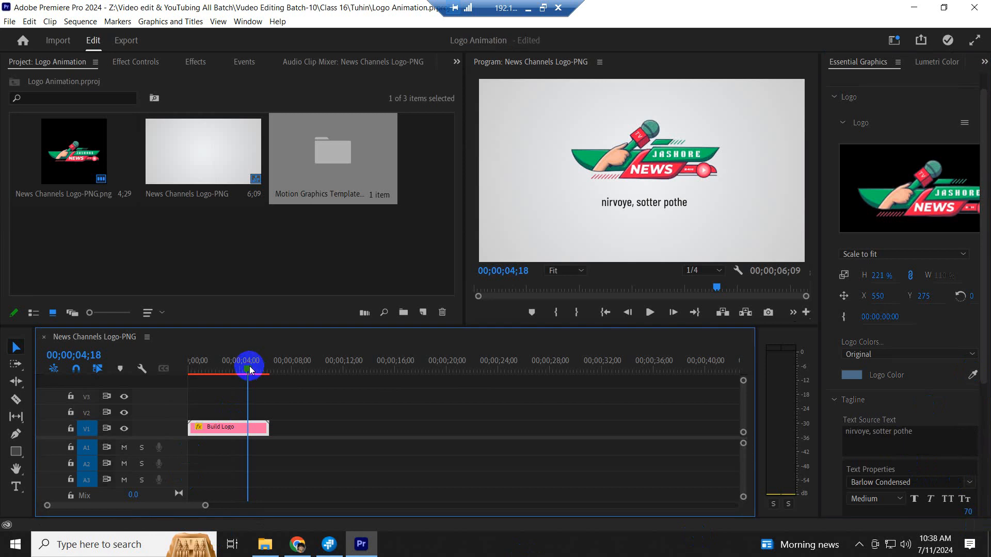
mouse_move(250, 369)
mouse_down()
mouse_move(199, 367)
mouse_move(233, 367)
mouse_up()
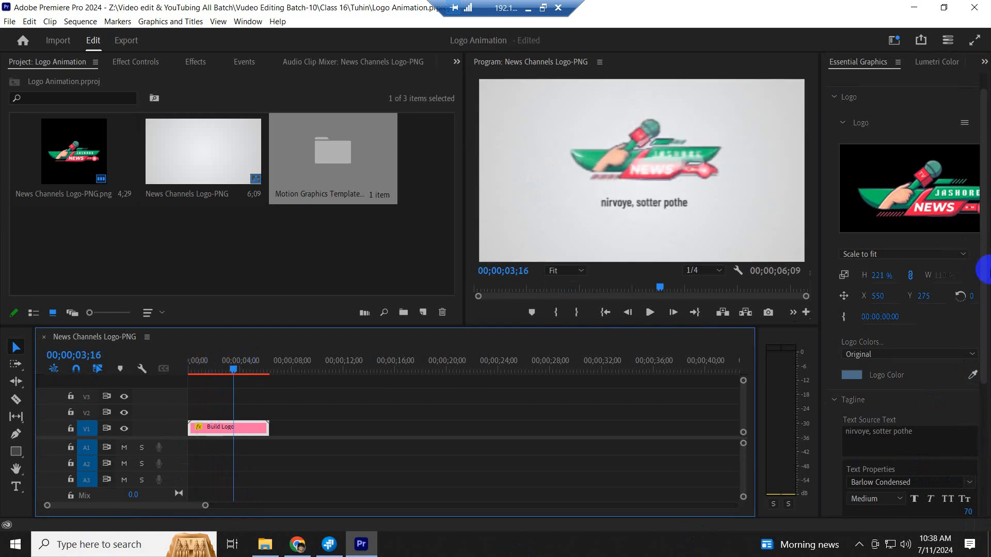
drag(984, 275, 987, 377)
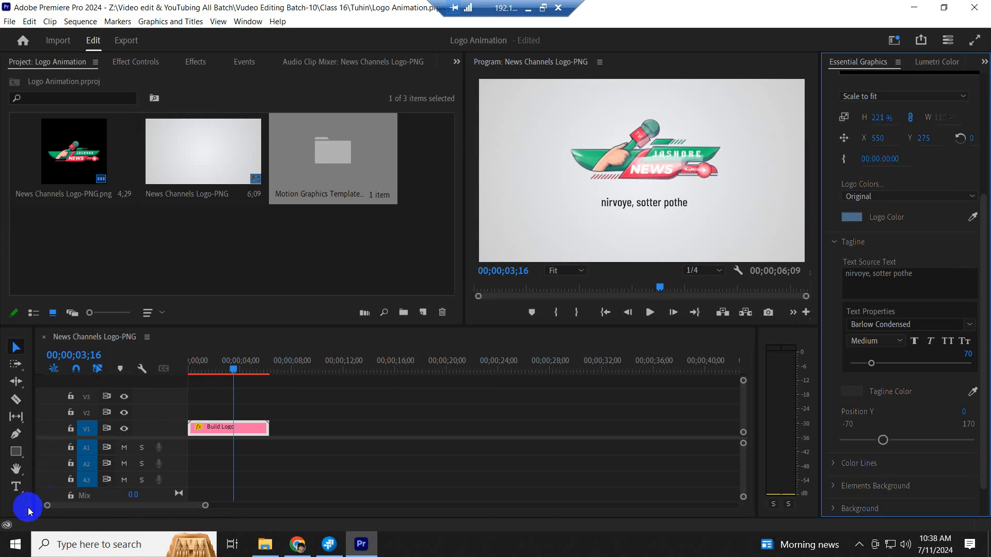
- Play the animation from the start to review the tagline and logo spacing
drag(201, 368, 181, 367)
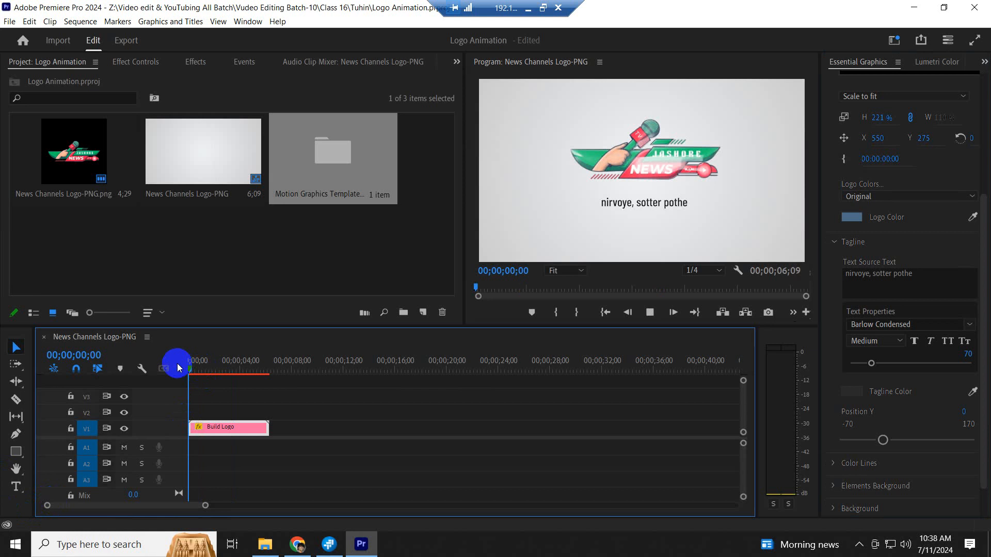
key(space)
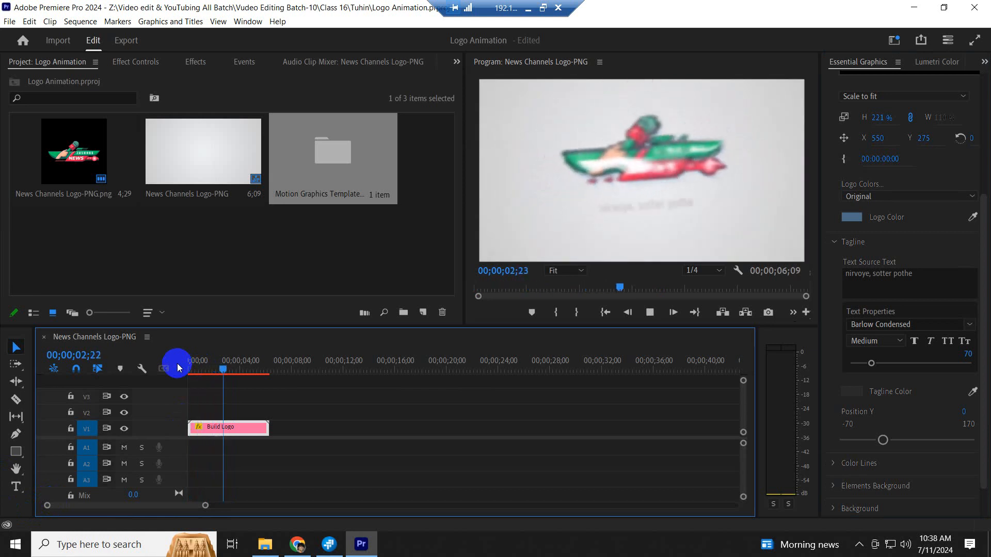
key(space)
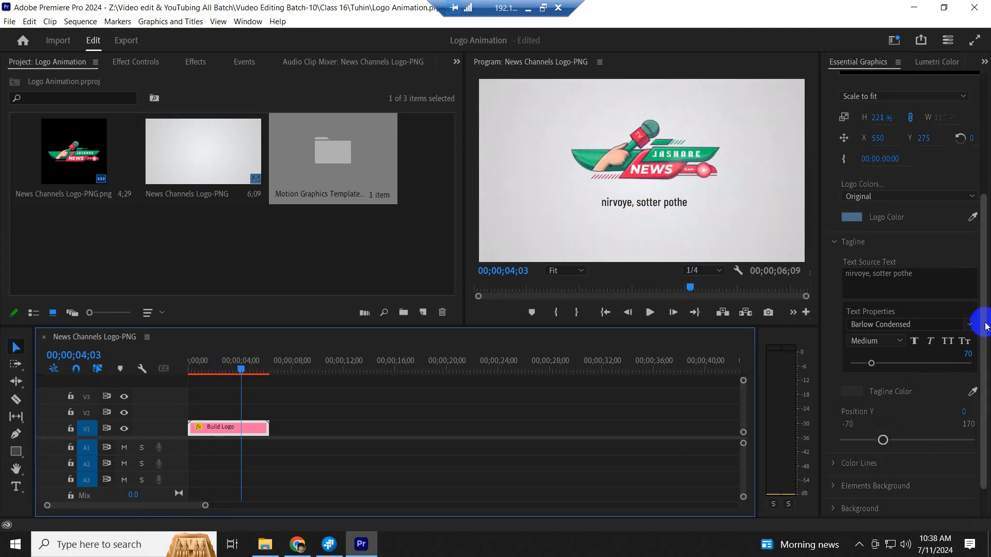
drag(986, 325, 987, 384)
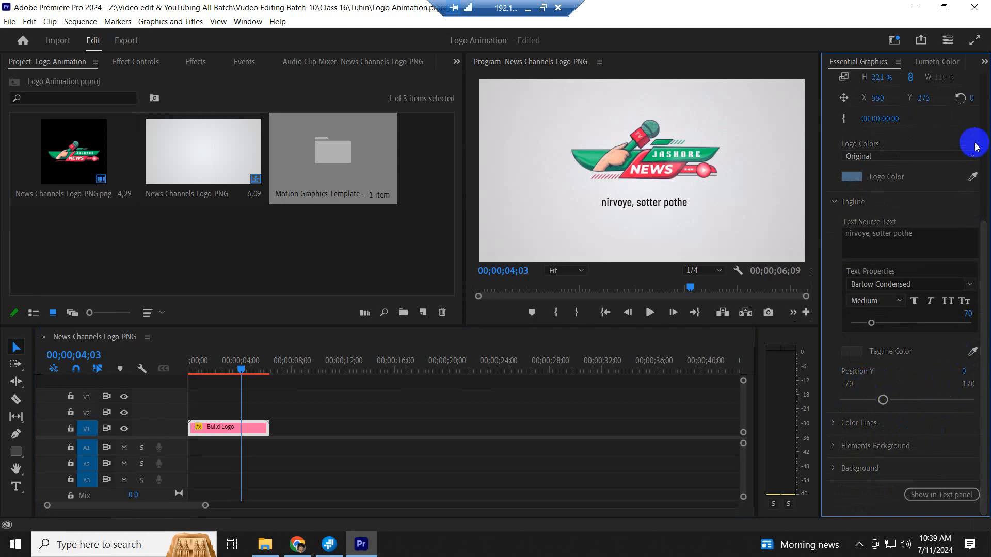
drag(985, 237, 985, 131)
- Move the logo down to Position Y 319, replay the animation, and save the project
drag(919, 278, 951, 274)
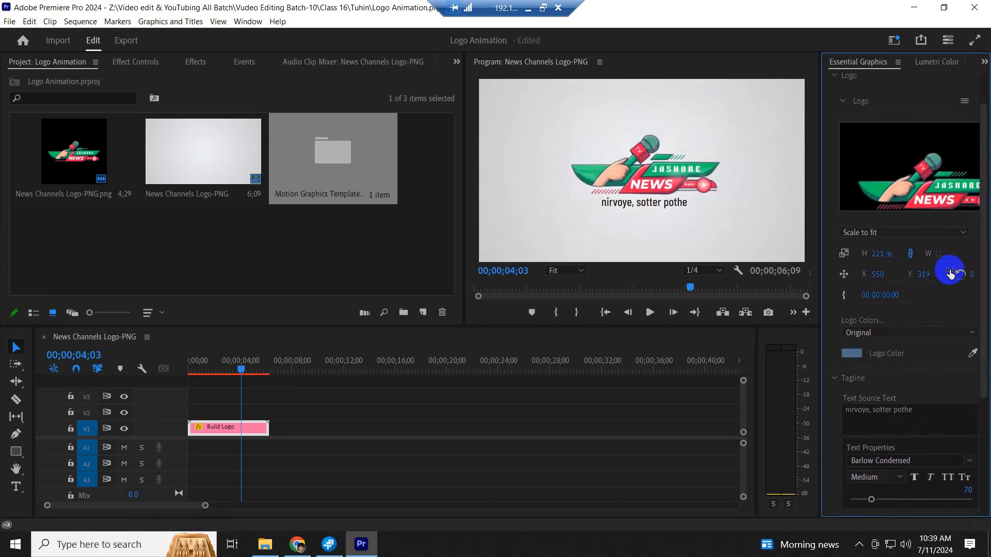
click(188, 364)
key(space)
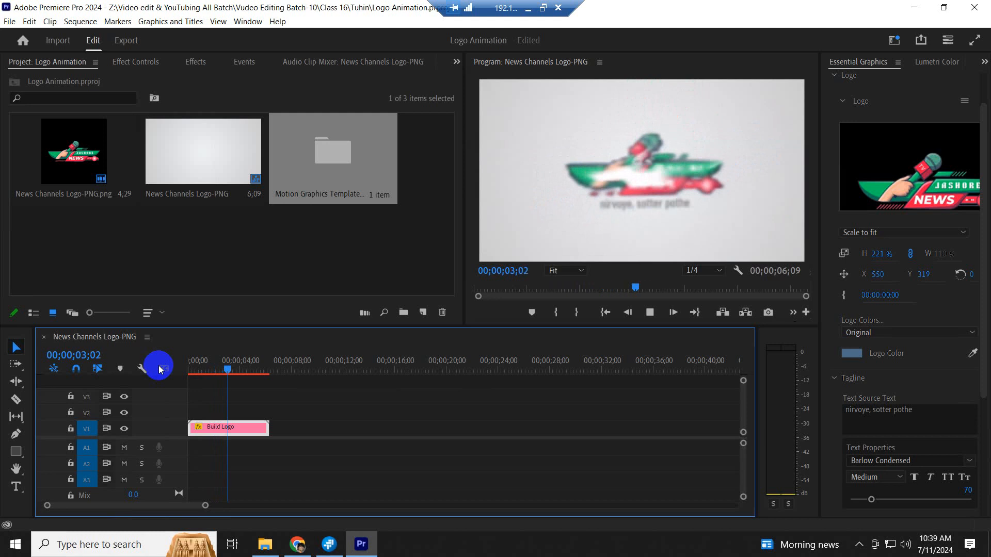
key(space)
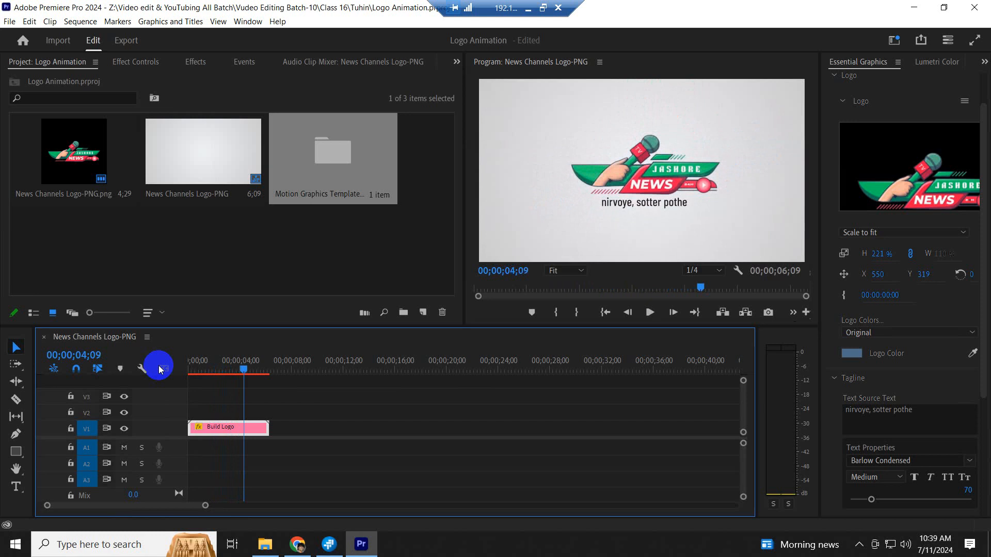
key(space)
key(space)
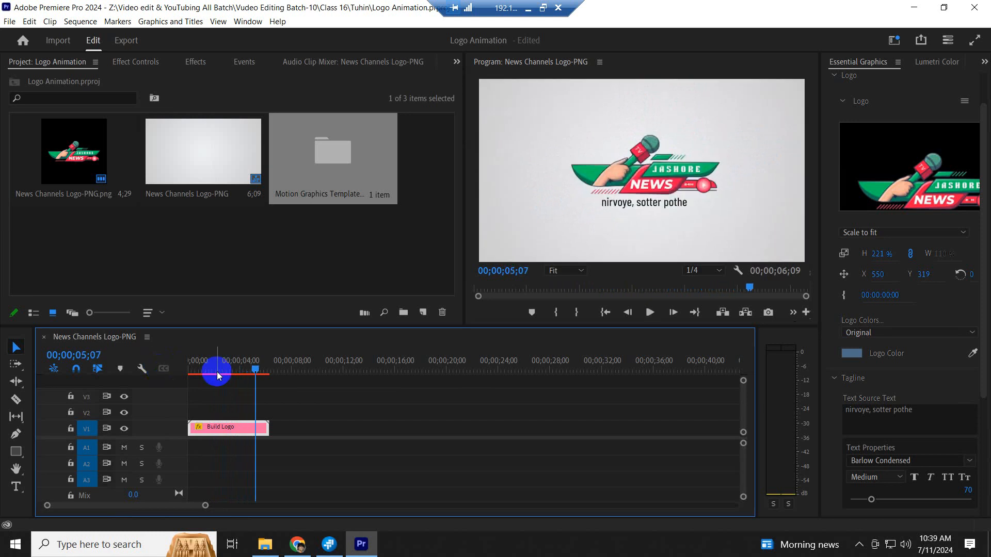
key(ctrl+s)
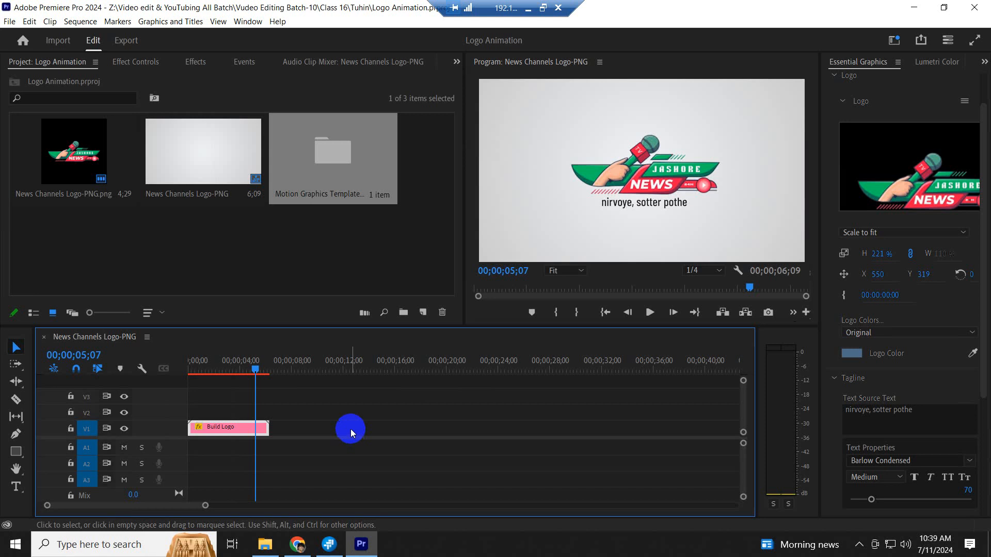
- Replay the finished logo animation from the very beginning
click(221, 353)
drag(220, 353, 162, 363)
key(space)
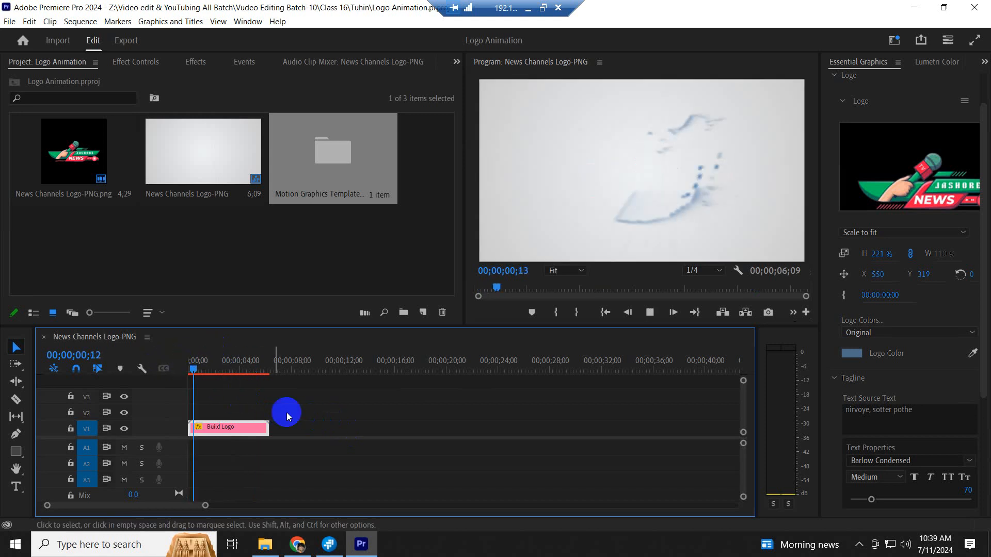
key(space)
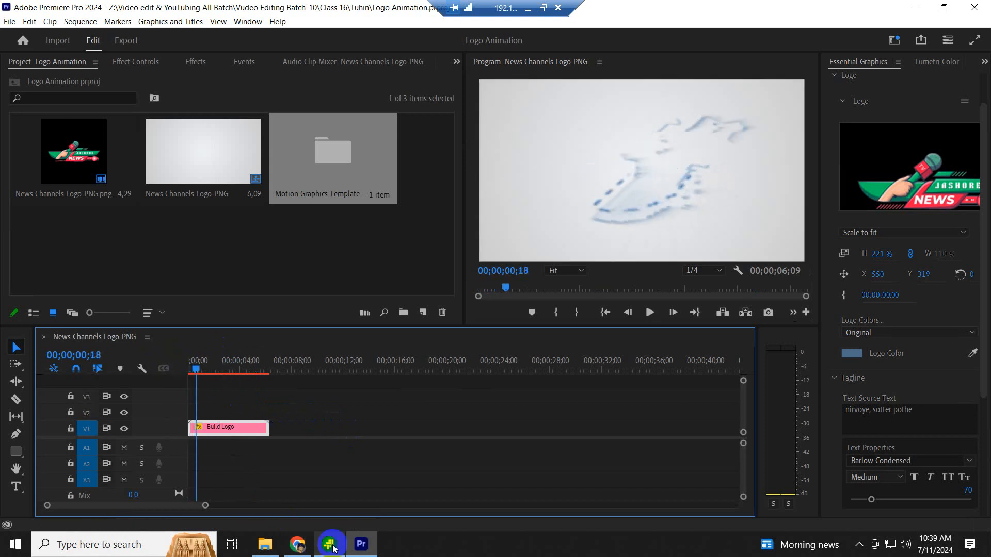
click(297, 544)
- Replace the 'jessore map' query with the Bengali tagline 'নির্ভয়ে সত্যের পথে' and select it for copying
click(841, 21)
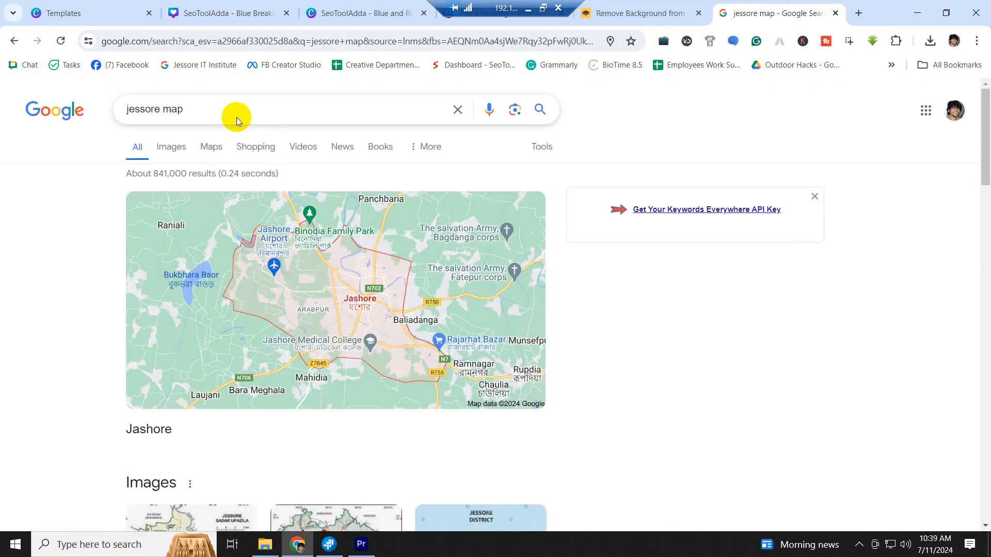
drag(203, 114, 67, 118)
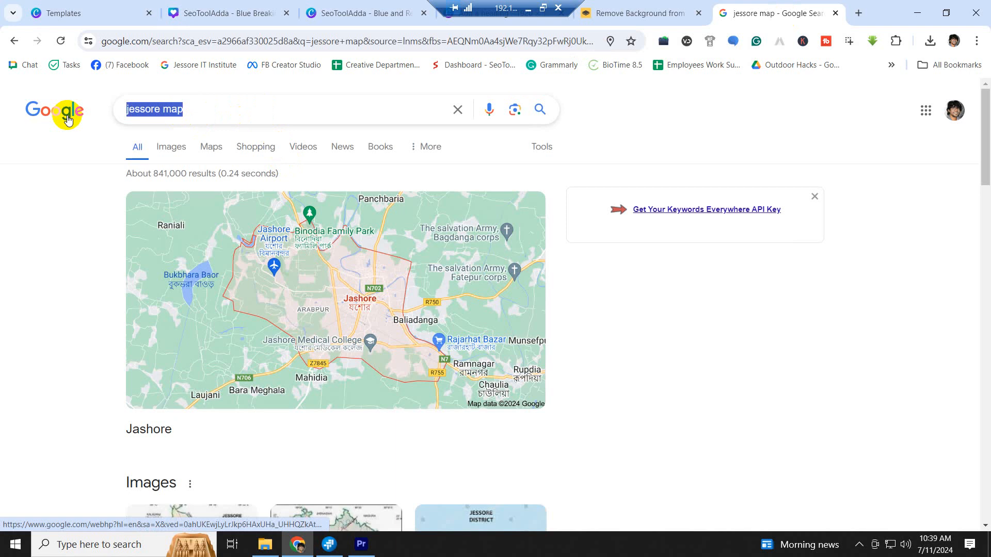
text(নিভর্ভ)
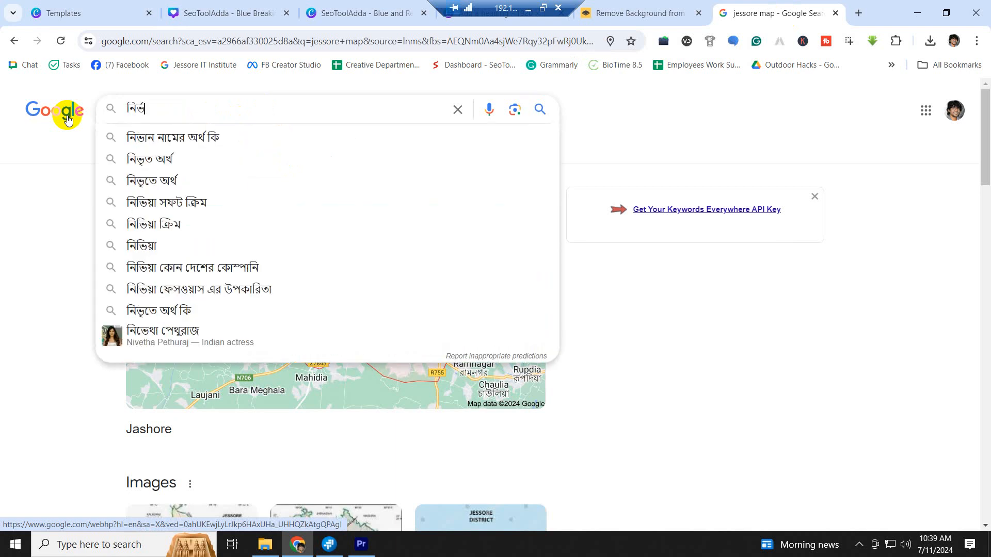
text(য়ে)
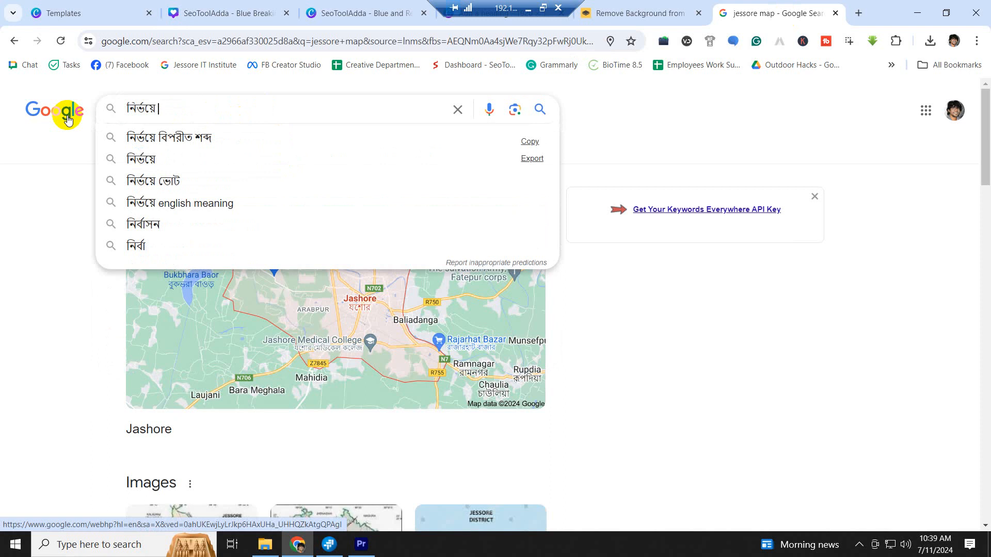
text( সত্যে)
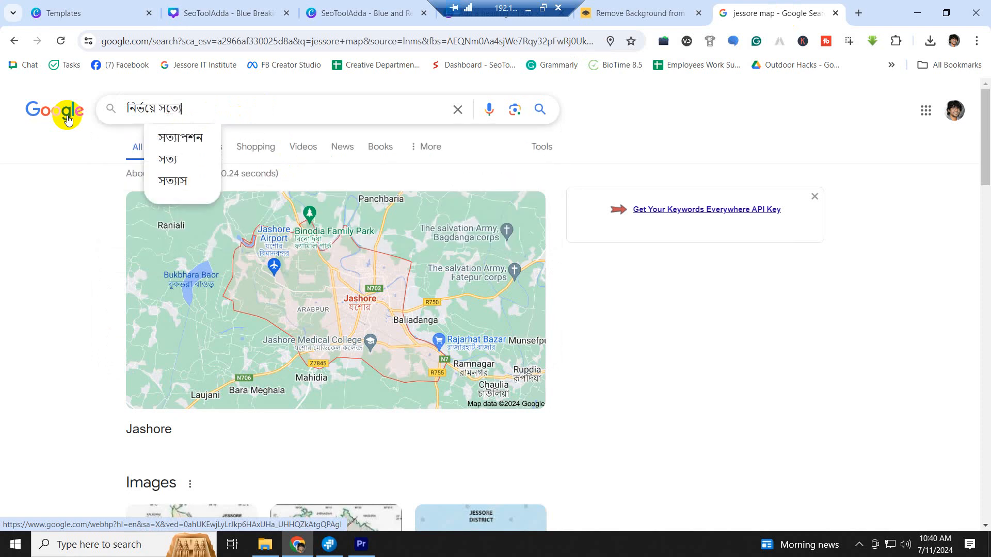
text(র প)
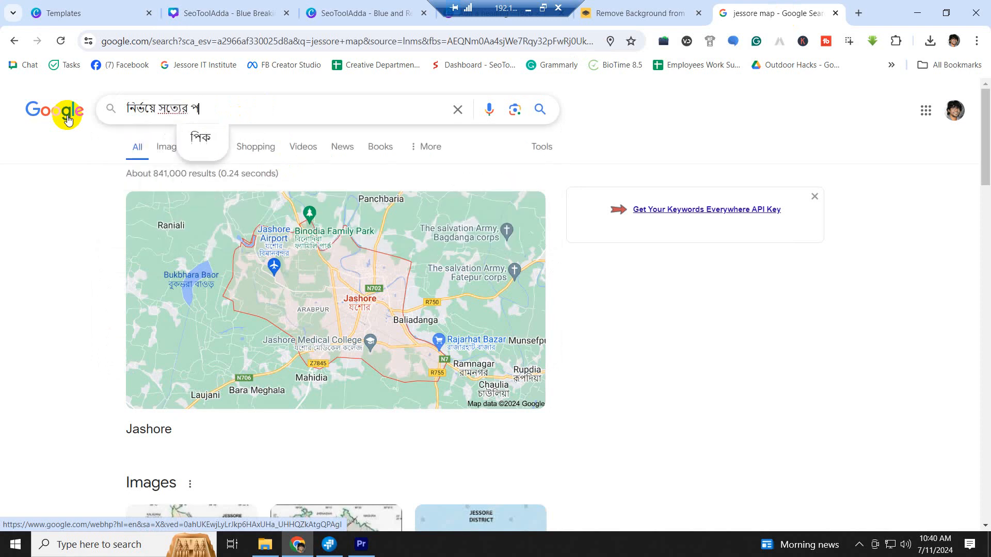
text(থে)
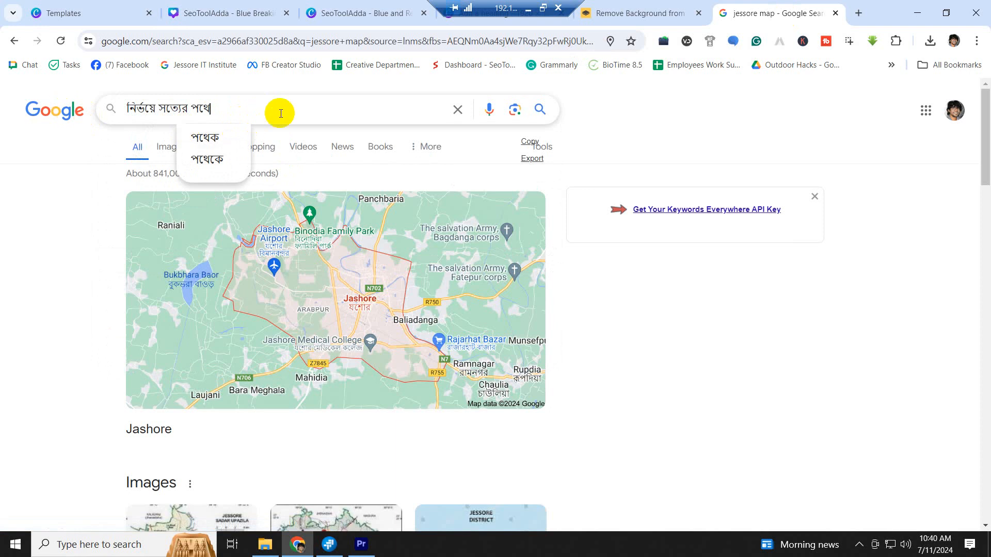
key(BackSpace)
key(BackSpace)
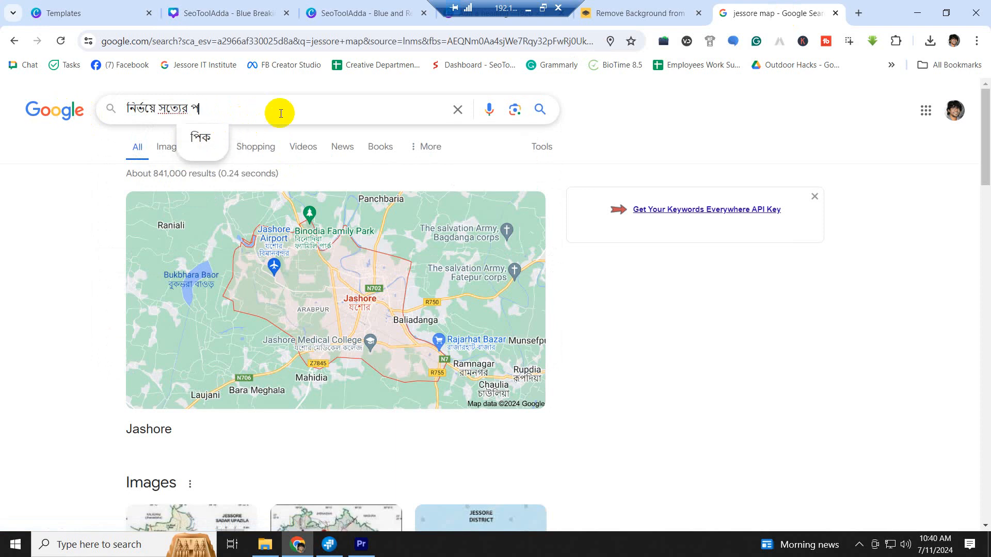
text(থে)
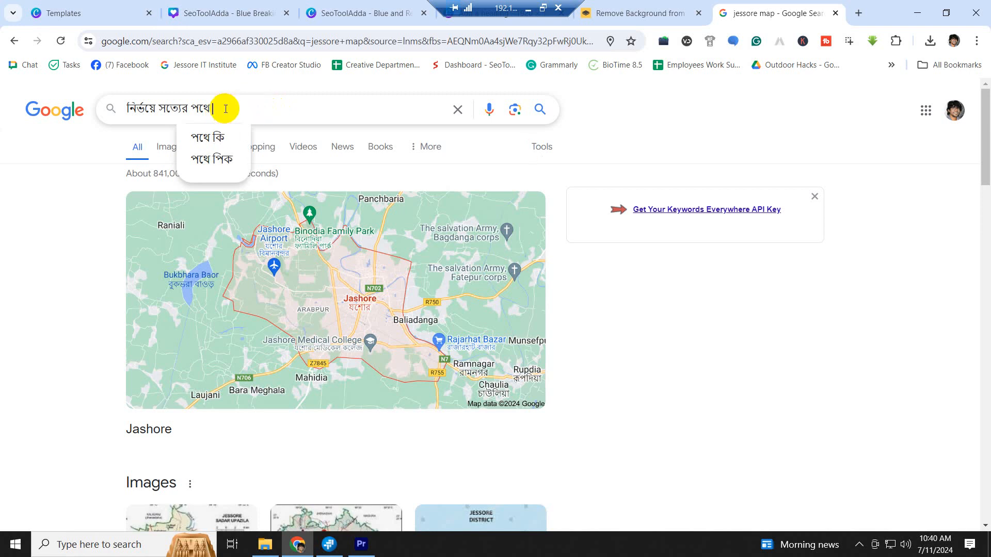
drag(232, 108, 122, 112)
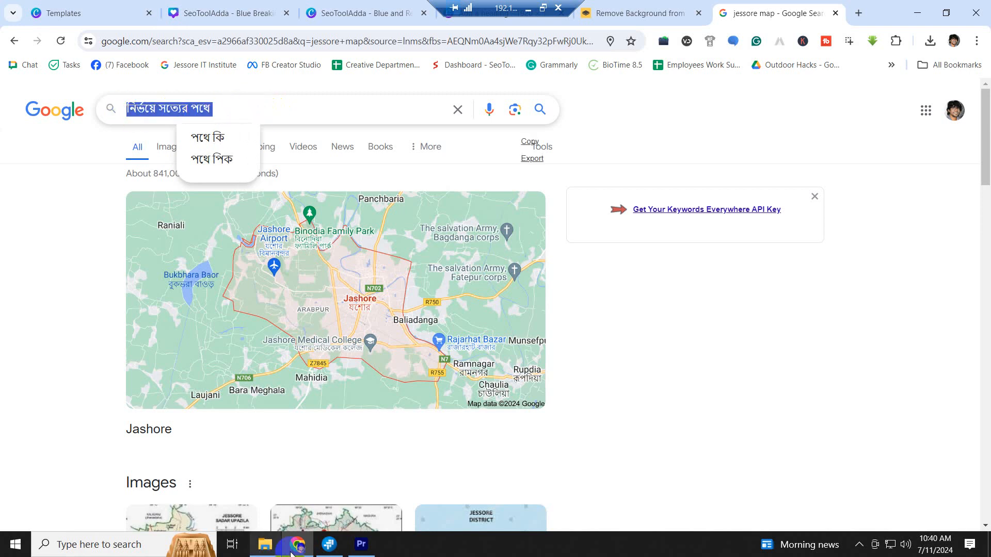
click(361, 544)
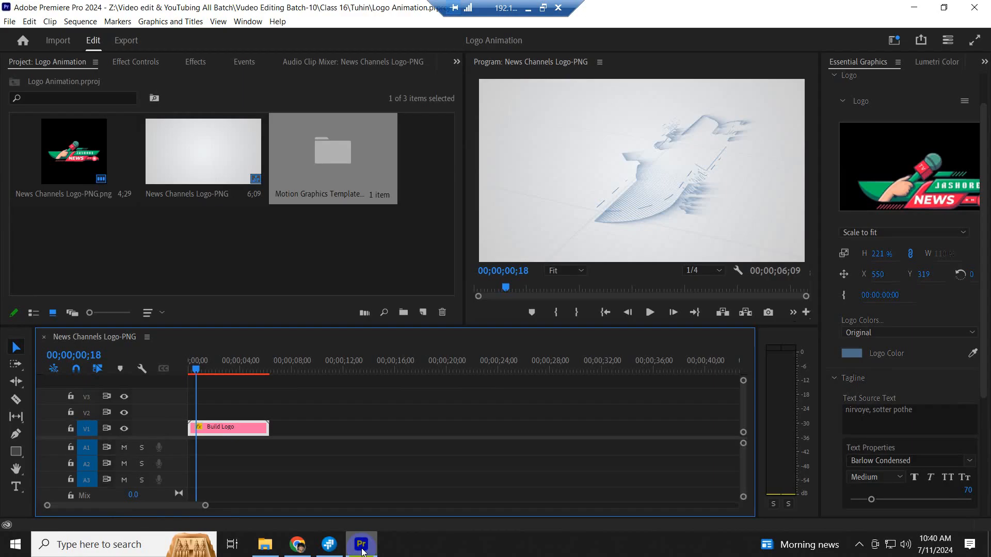
- Paste the Bengali 'নির্ভয়ে সত্যের পথে' into the Tagline Source Text and scrub to 04;03
click(905, 421)
text(নির্ভয়ে সত্যের পথে)
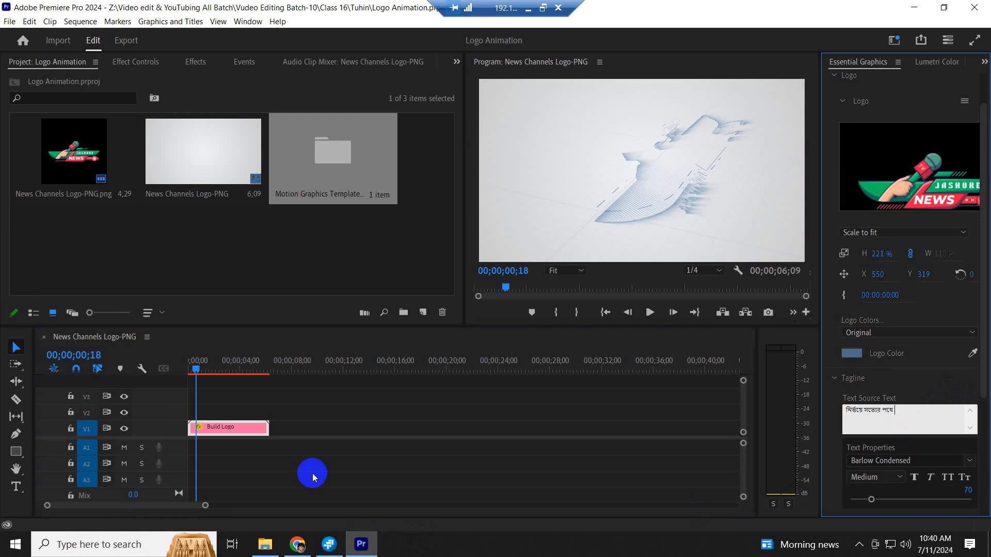
drag(206, 375, 245, 371)
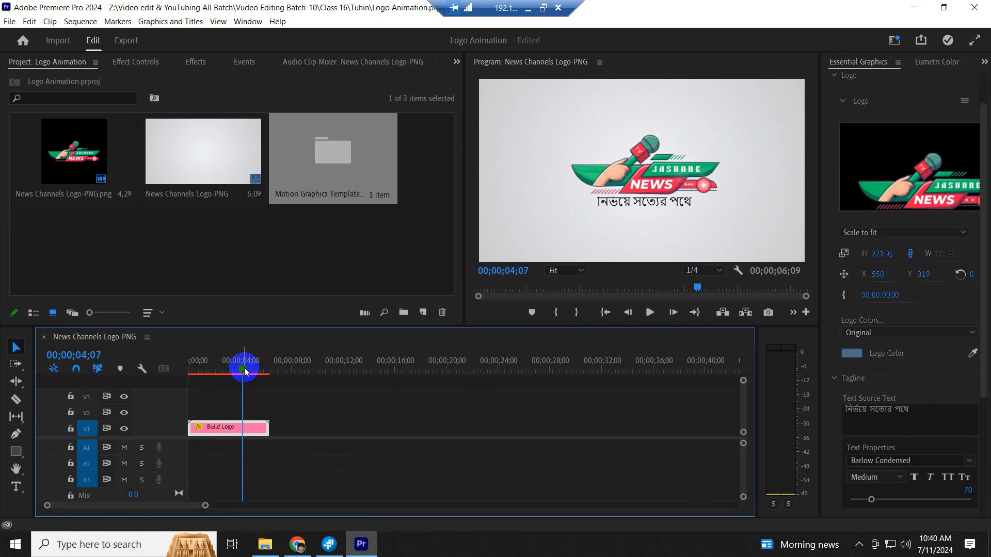
mouse_move(245, 372)
mouse_down()
mouse_move(230, 370)
mouse_move(251, 371)
mouse_up()
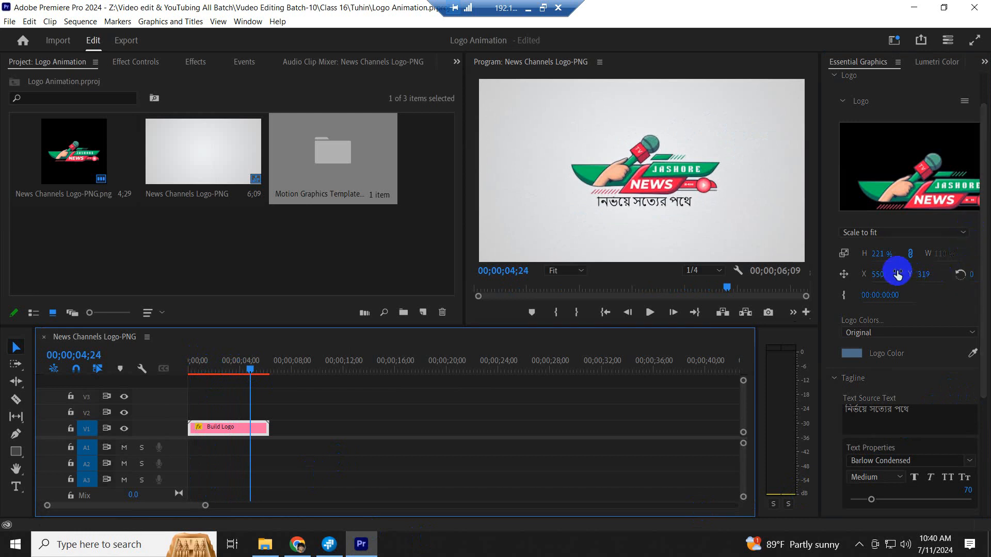
- Nudge the logo to Position X 538, undo the vertical move, and tighten tagline spacing to 54
click(878, 275)
drag(877, 275, 876, 279)
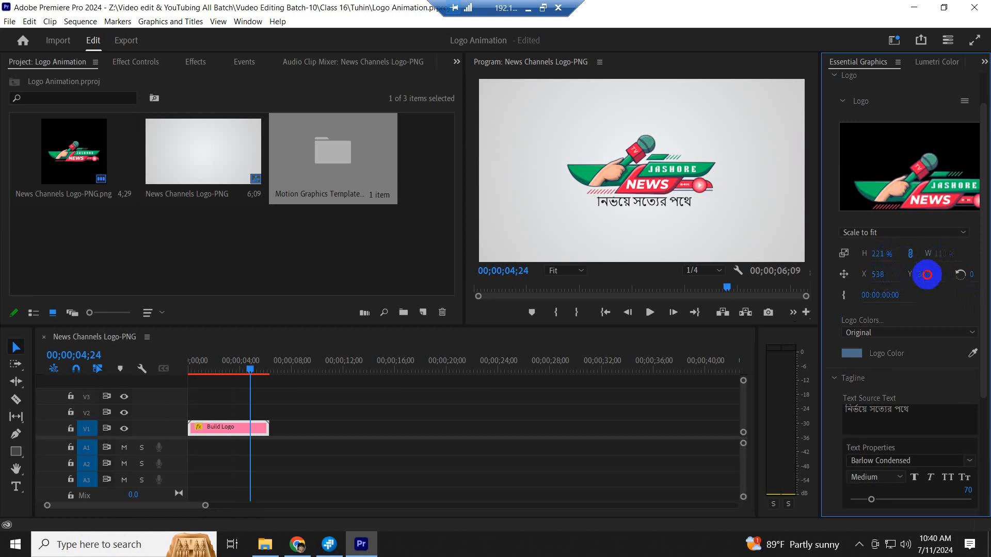
mouse_move(926, 274)
mouse_down()
mouse_move(935, 272)
mouse_move(908, 275)
mouse_up()
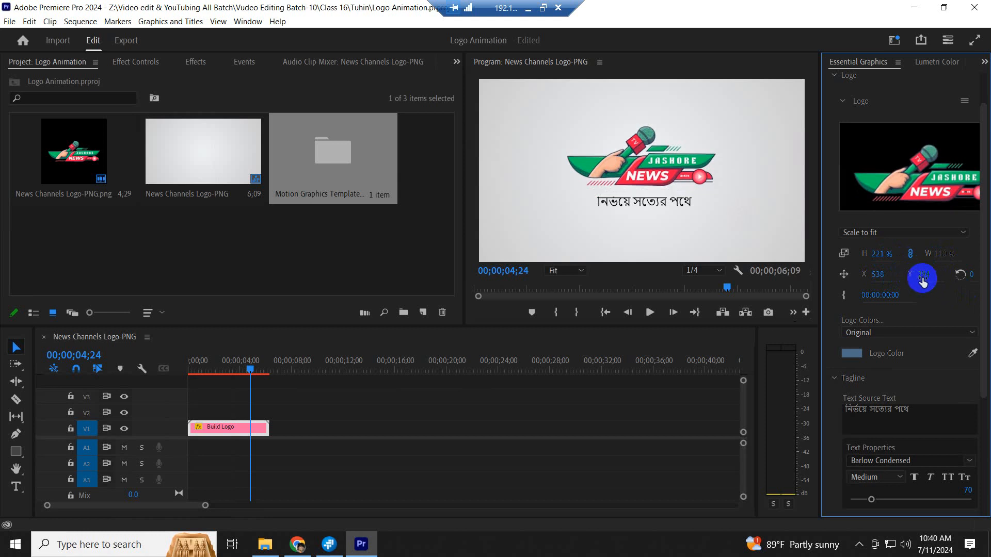
key(ctrl+z)
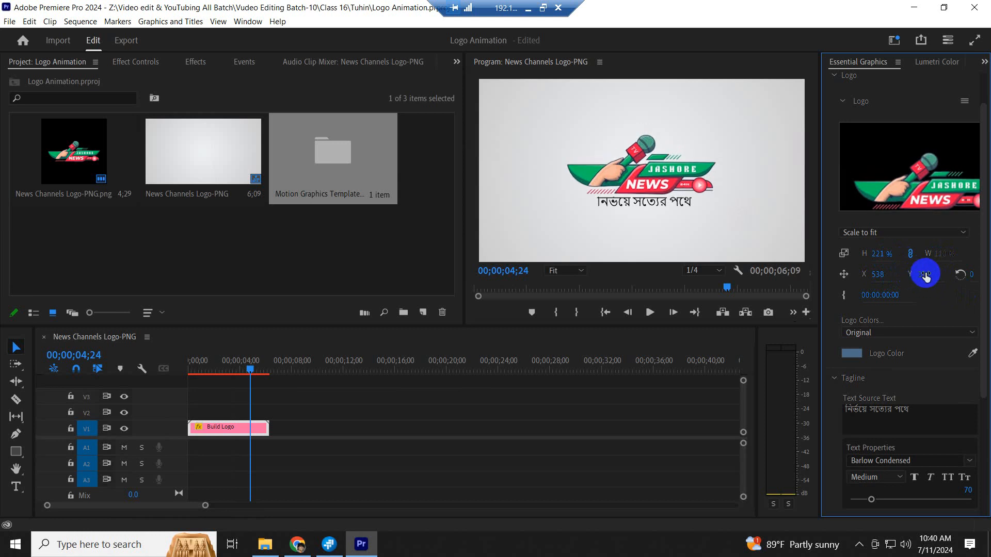
drag(871, 499, 865, 502)
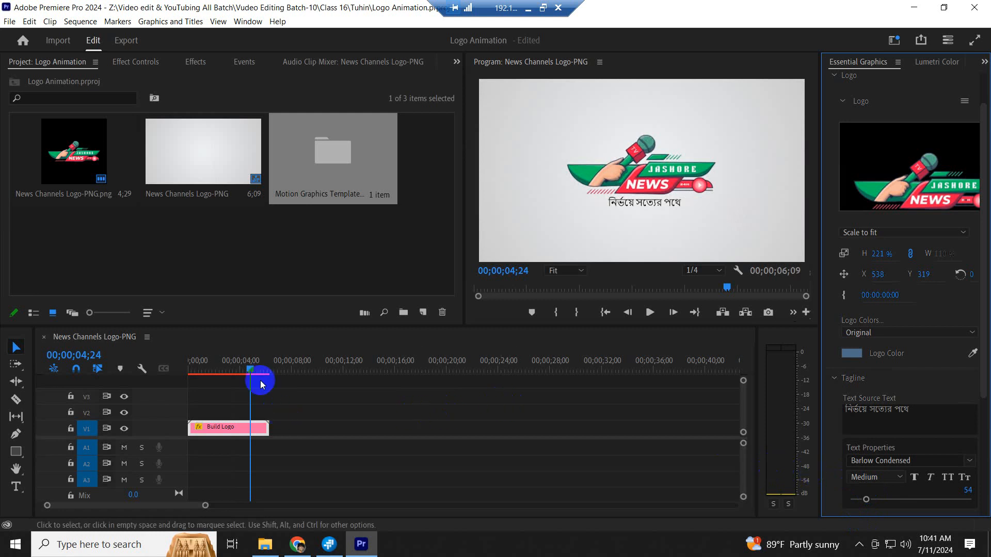
- Save the project and play the logo animation through from the start
drag(215, 358, 149, 351)
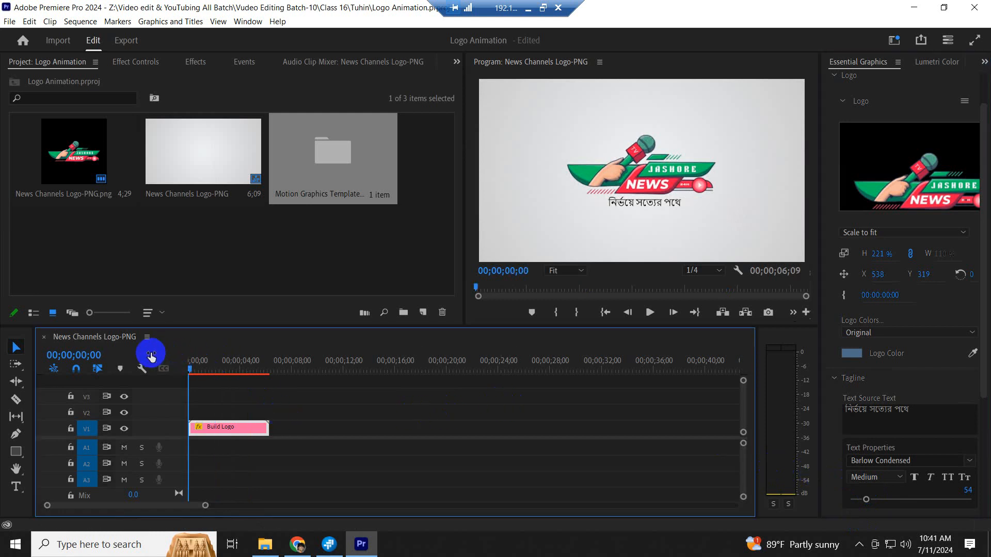
key(ctrl+s)
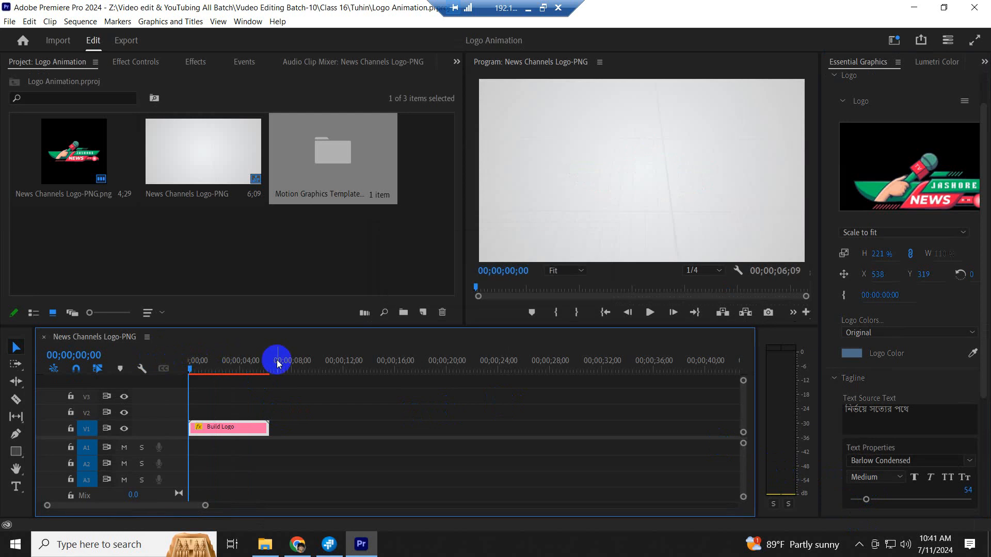
key(space)
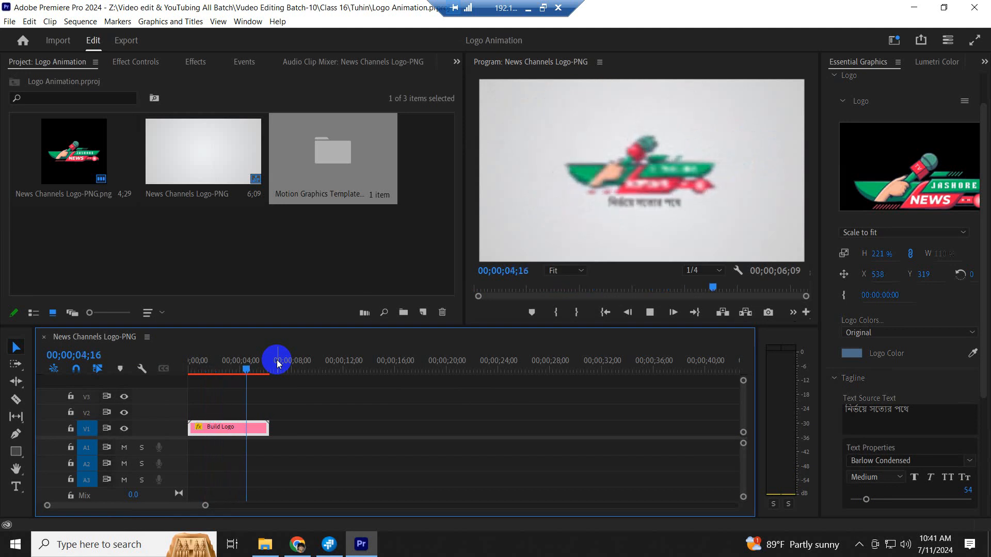
key(space)
key(space)
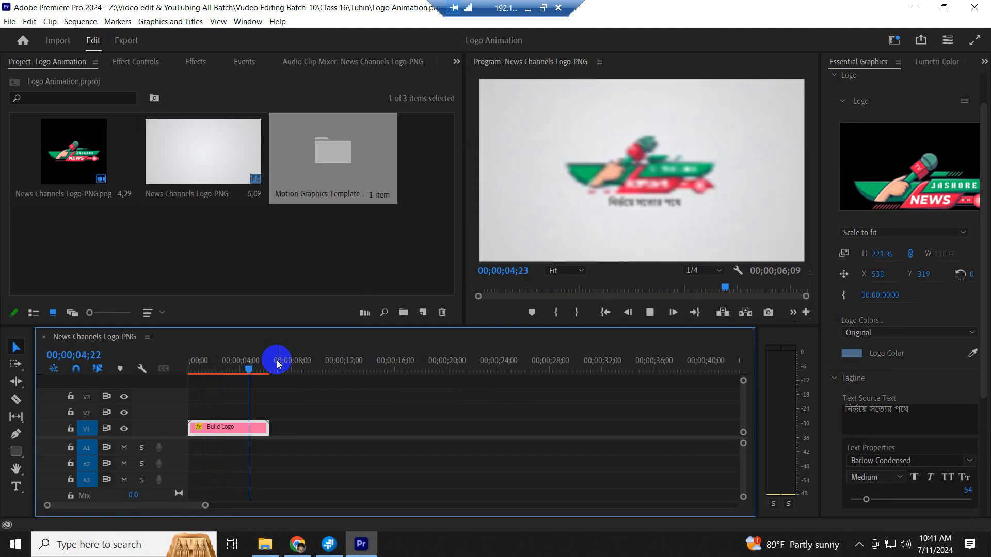
key(space)
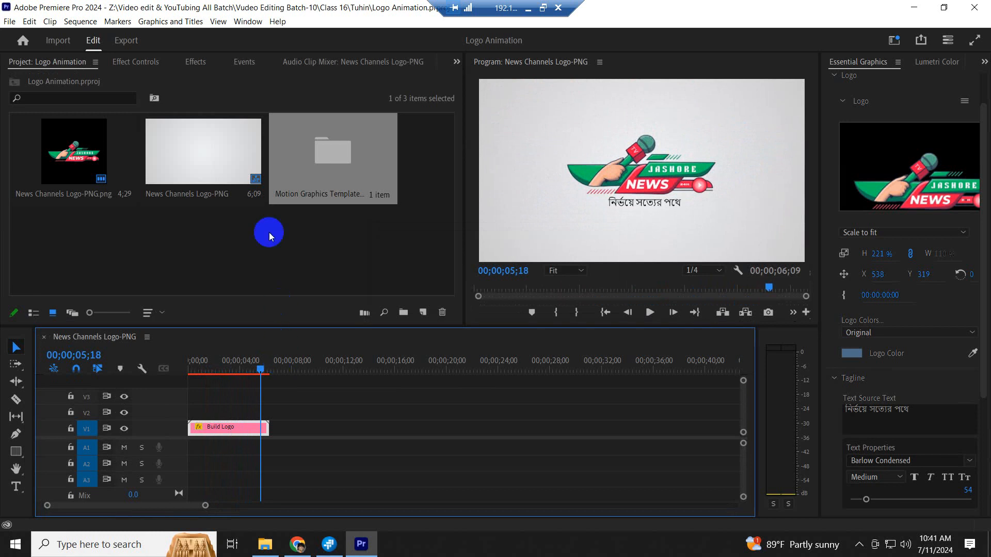
- Replay the animation from the start, then bring up the Window > Extensions list
drag(252, 360, 189, 360)
key(space)
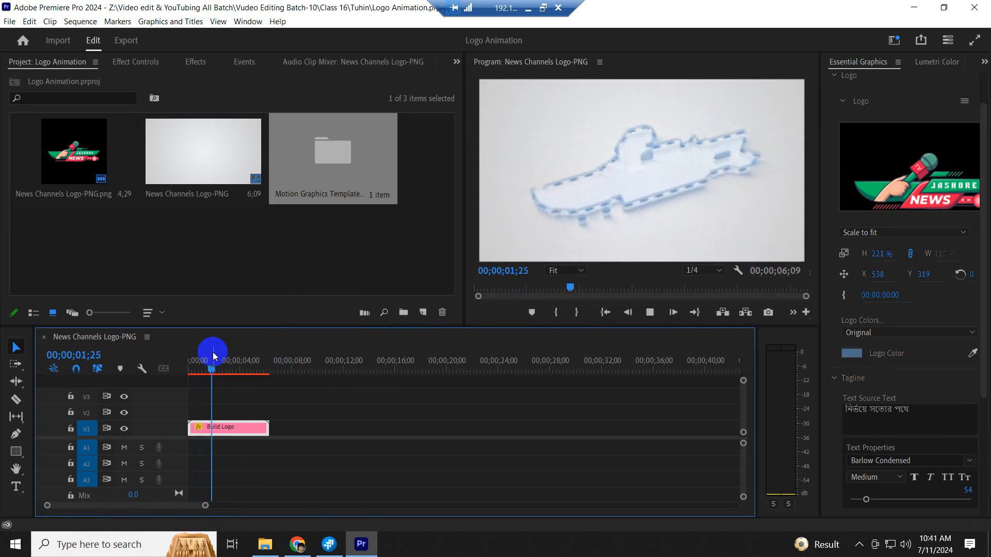
key(space)
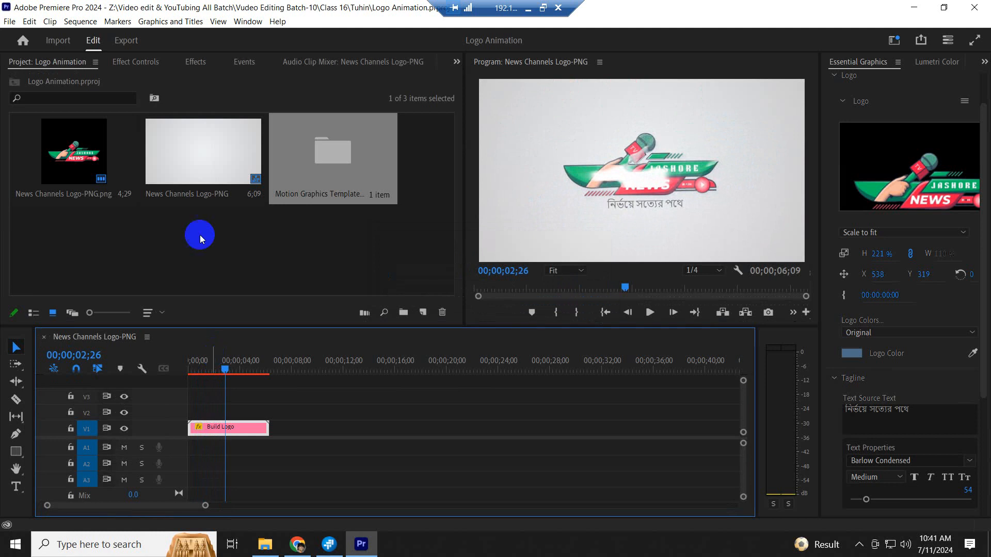
click(249, 20)
mouse_move(283, 66)
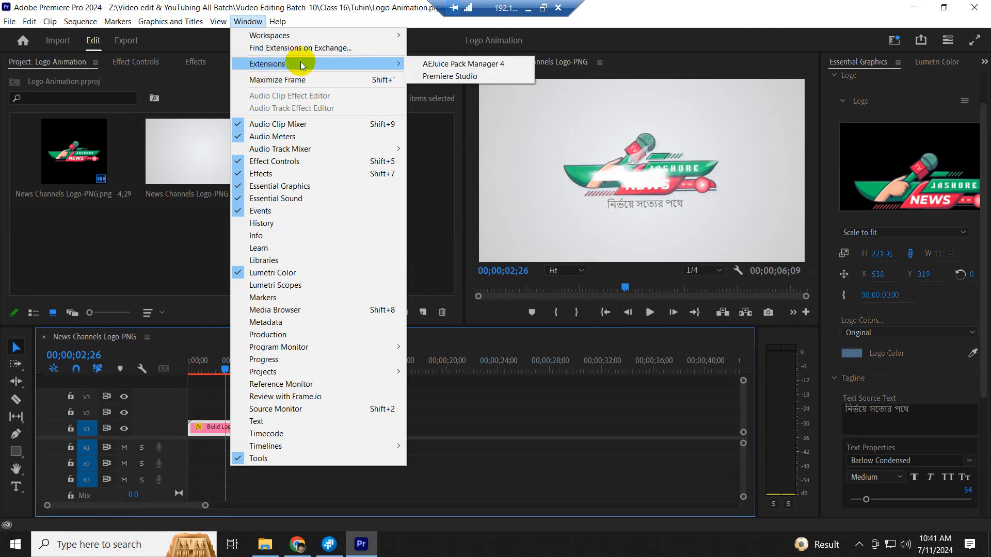
- Open the Premiere Studio panel, widen it, browse Demo > Demo Sound FX and pick Demo Choir - 001
click(449, 77)
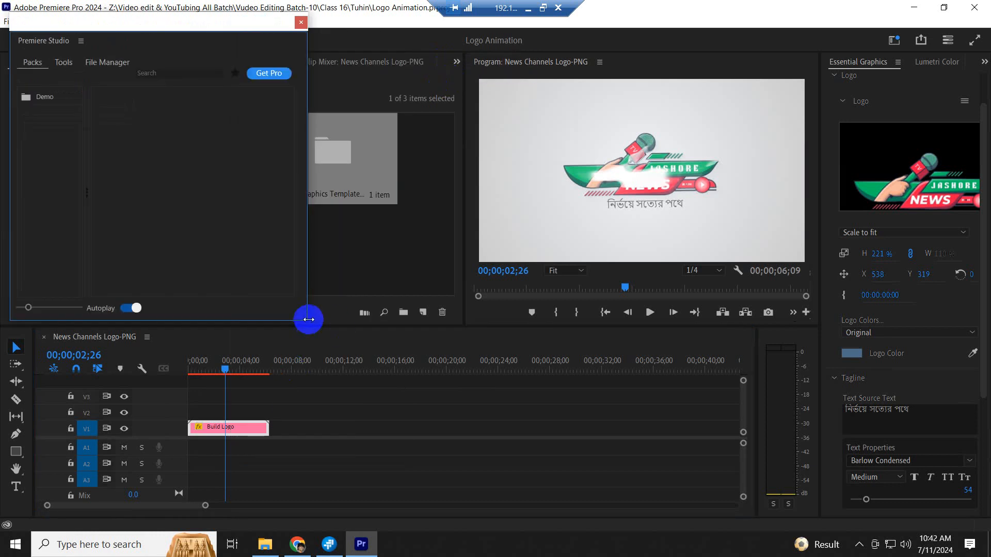
drag(308, 320, 483, 321)
click(32, 84)
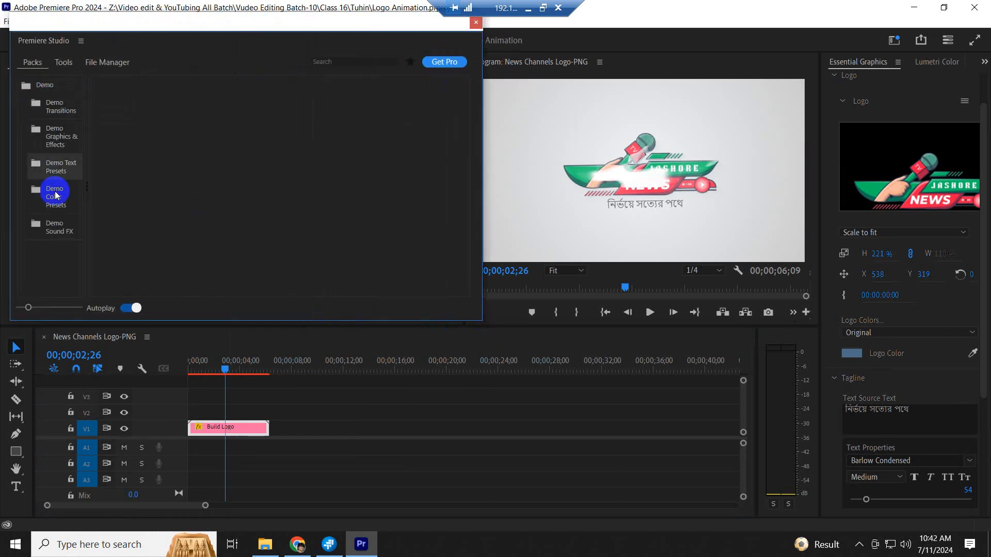
click(53, 227)
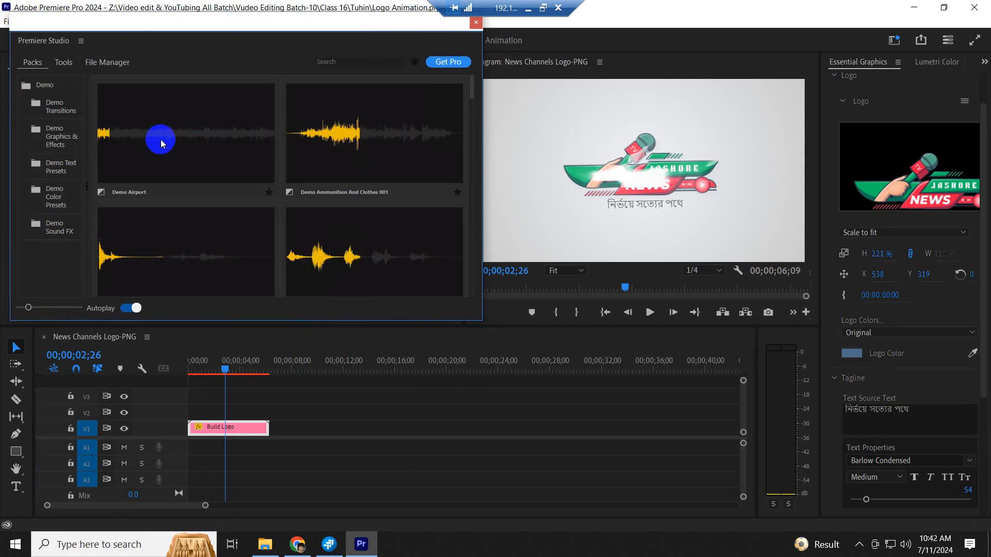
scroll(271, 159, down, 5)
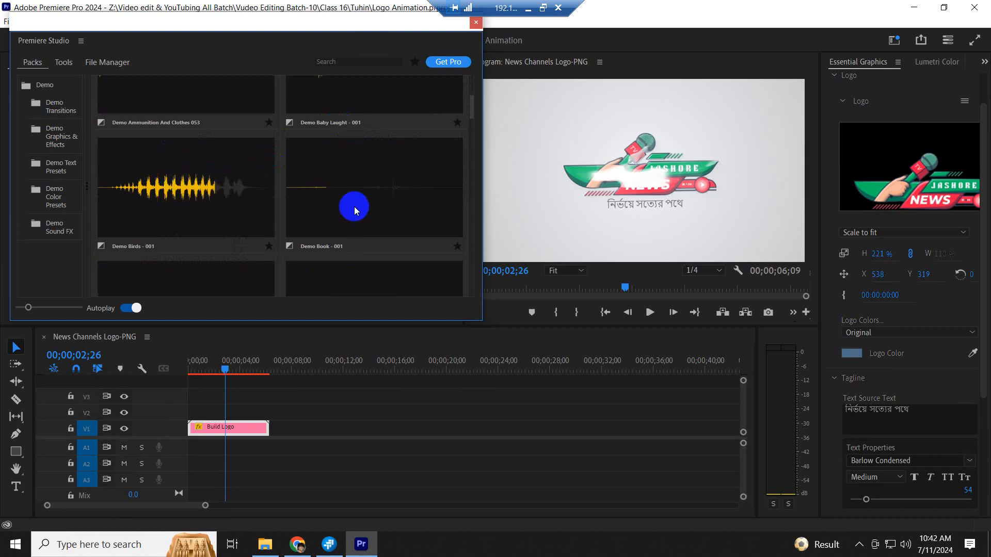
scroll(352, 207, down, 2)
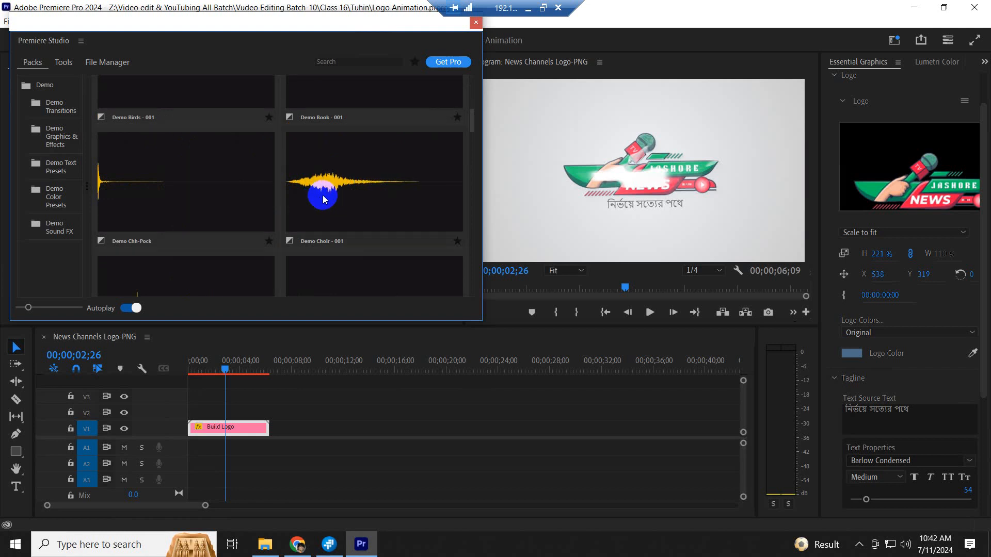
click(330, 188)
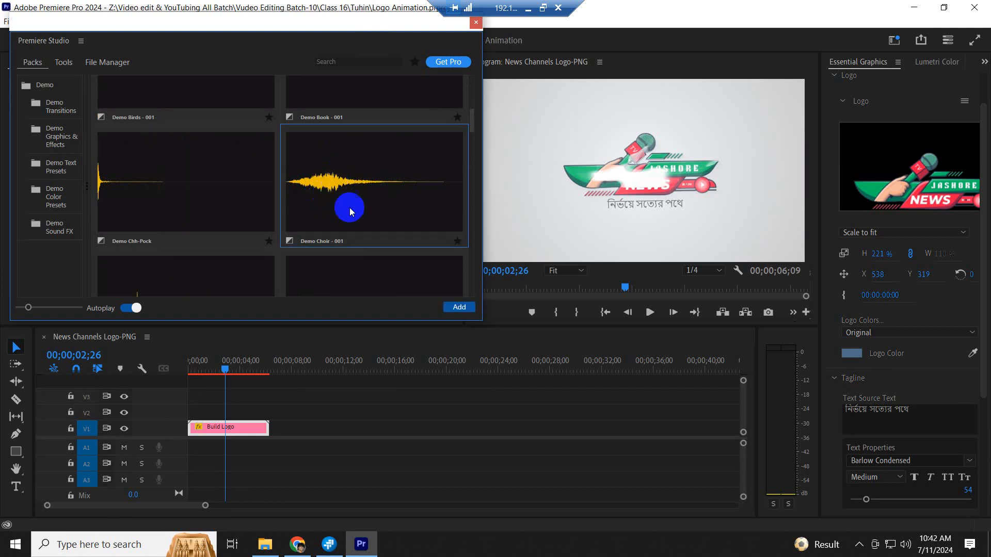
- Add Demo Choir to the timeline at the sequence start and play it with the animation
click(460, 309)
drag(284, 458, 243, 458)
click(183, 364)
key(space)
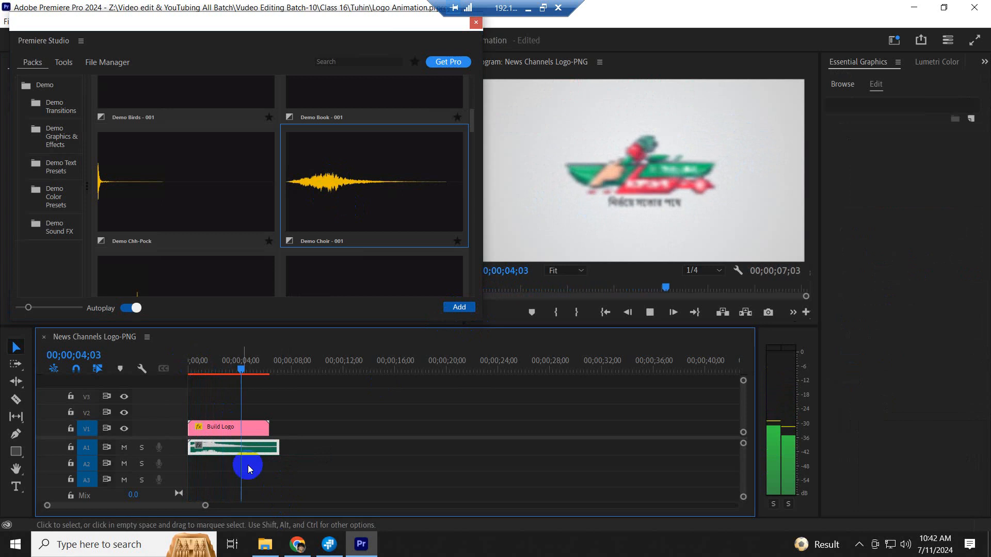
- Trim the choir clip to end with Build Logo, enlarge track A1, and save the project
drag(278, 448, 269, 448)
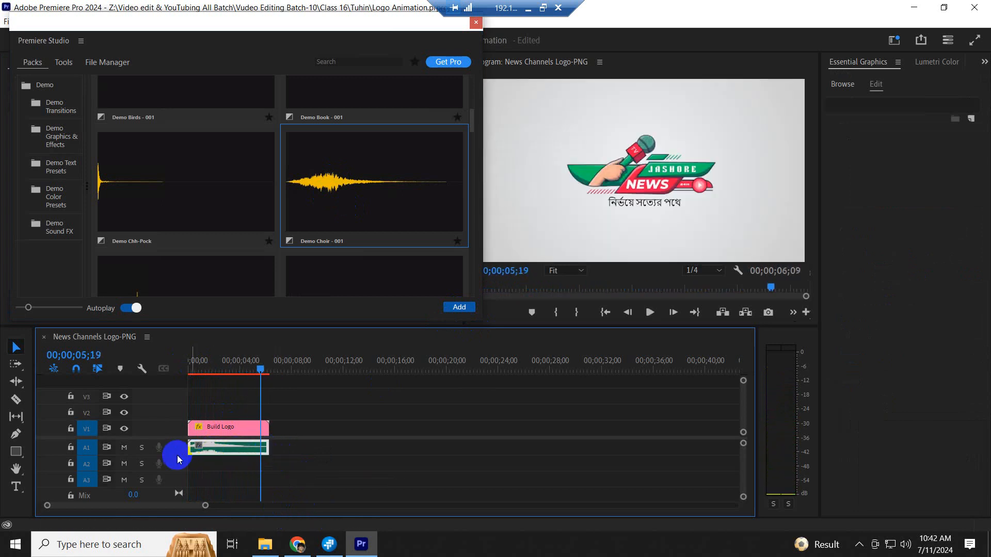
drag(178, 455, 179, 462)
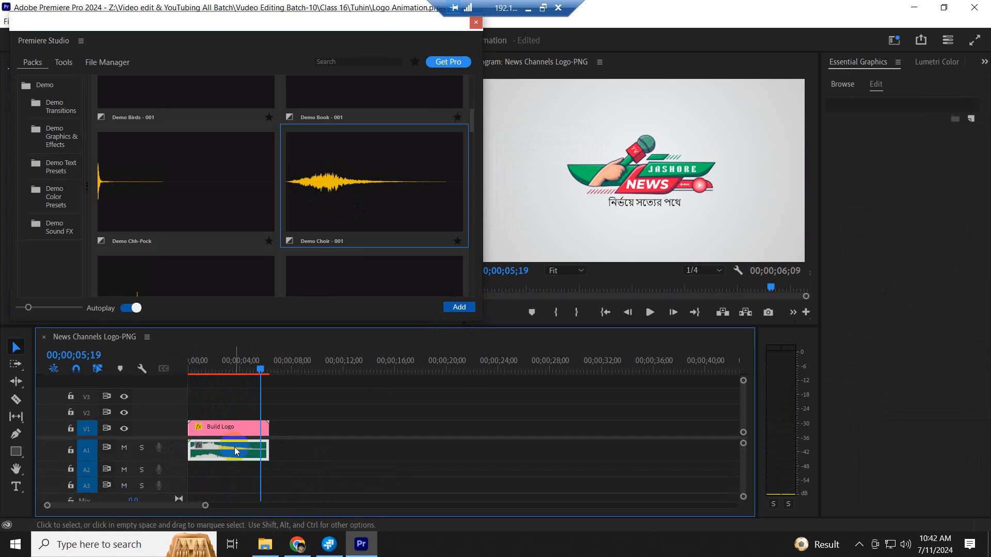
click(292, 425)
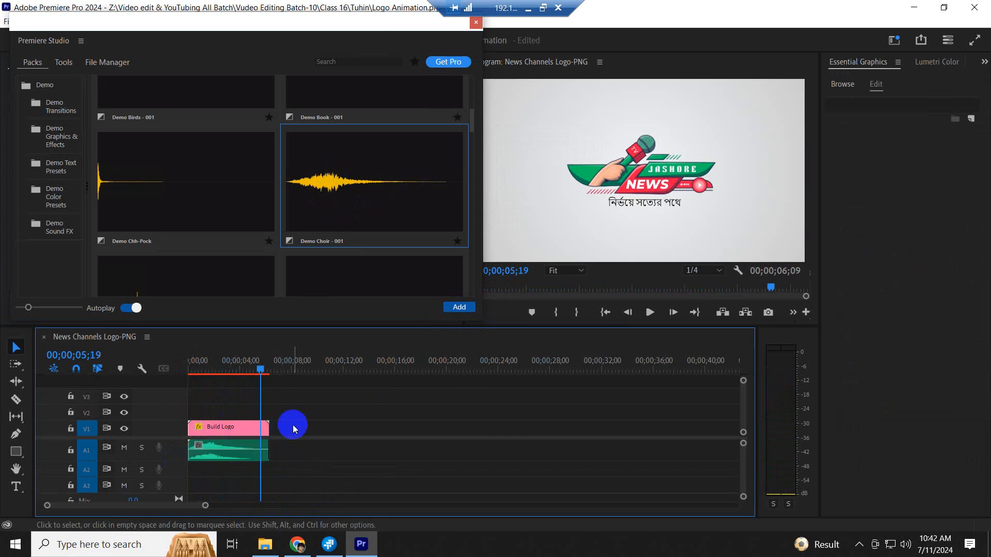
key(ctrl+s)
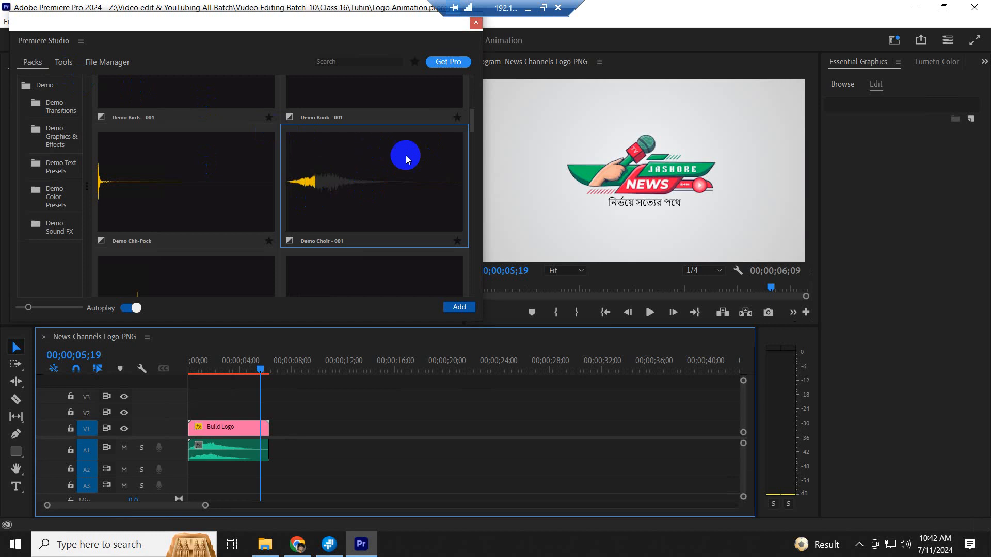
- Scroll up and down through the Demo Sound FX tiles to review the other sounds
scroll(389, 188, down, 5)
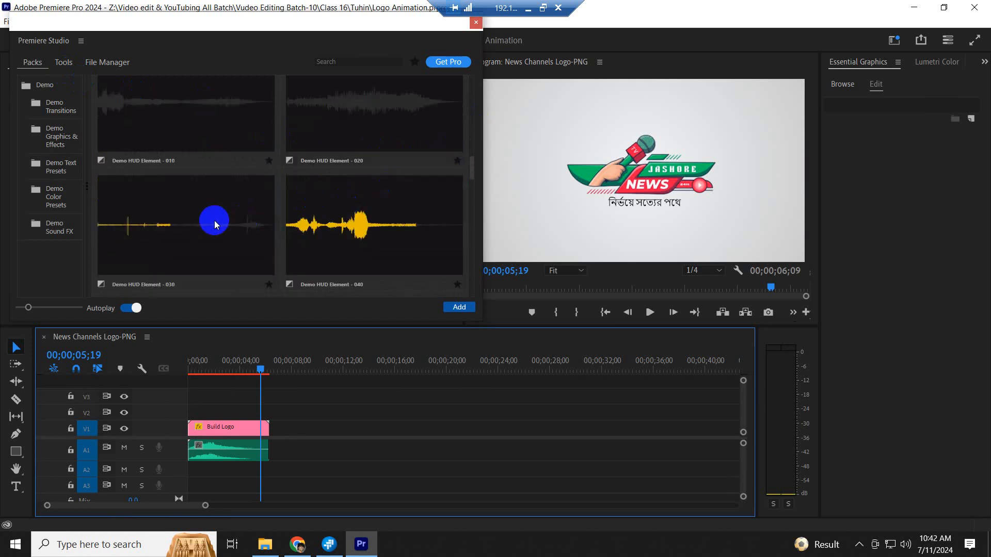
scroll(216, 219, down, 2)
scroll(218, 220, down, 3)
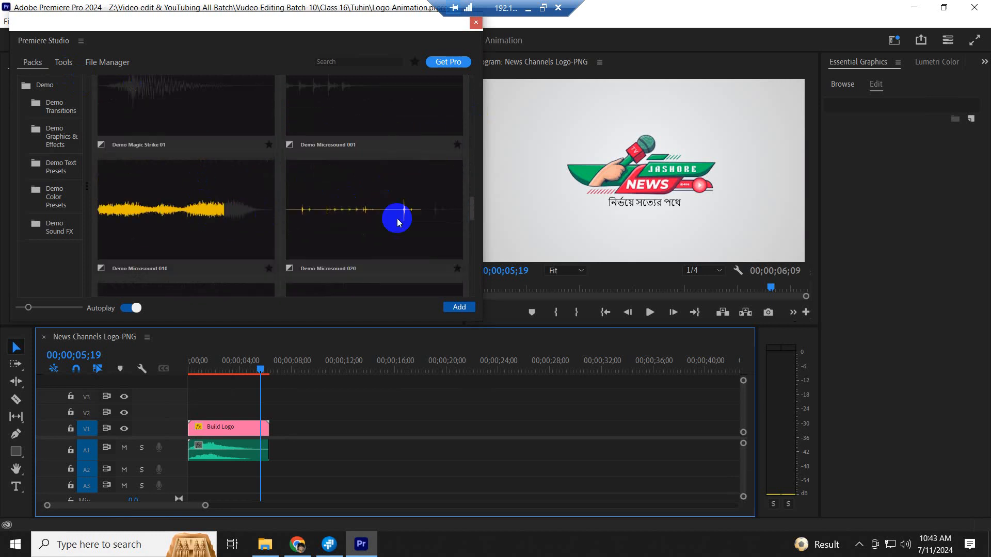
scroll(392, 220, down, 3)
scroll(345, 215, down, 1)
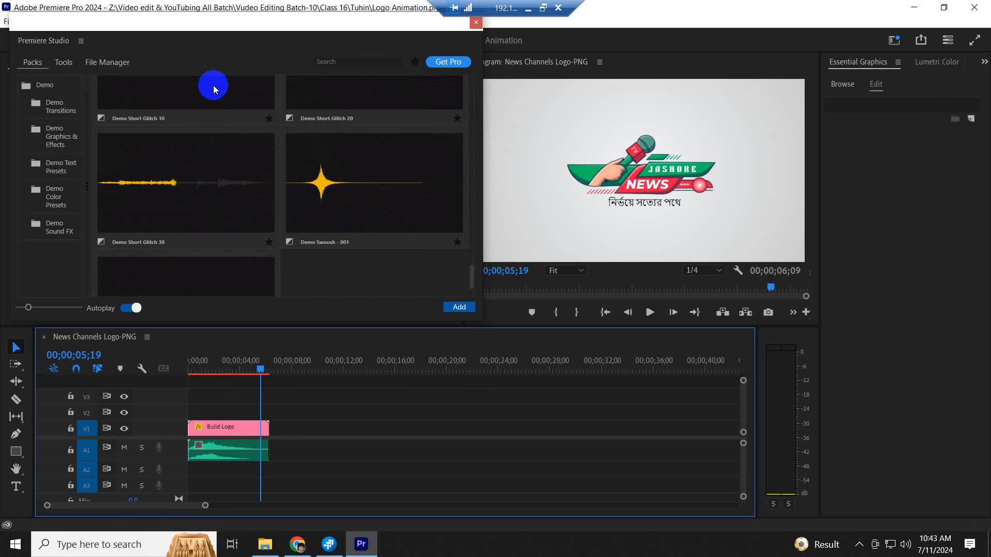
scroll(215, 86, up, 2)
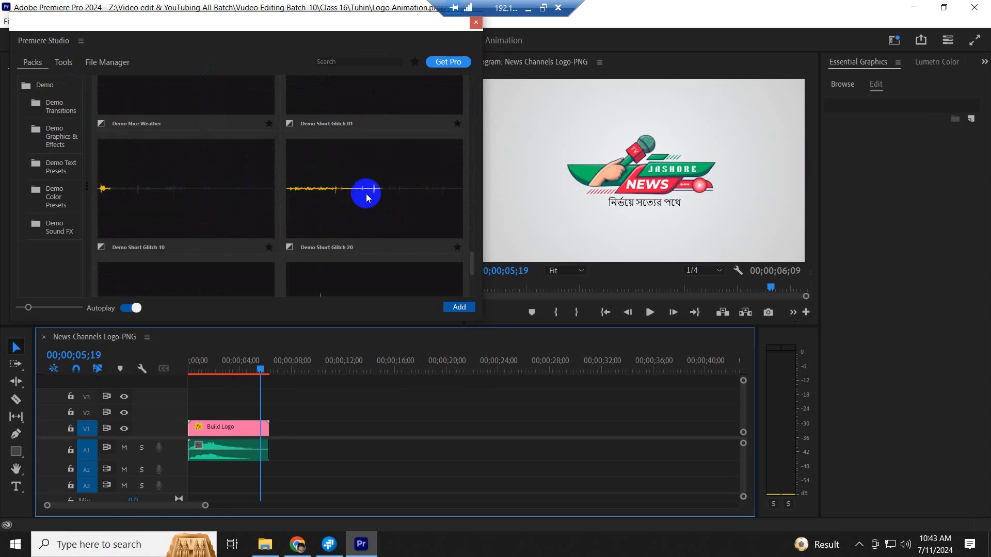
scroll(366, 196, down, 3)
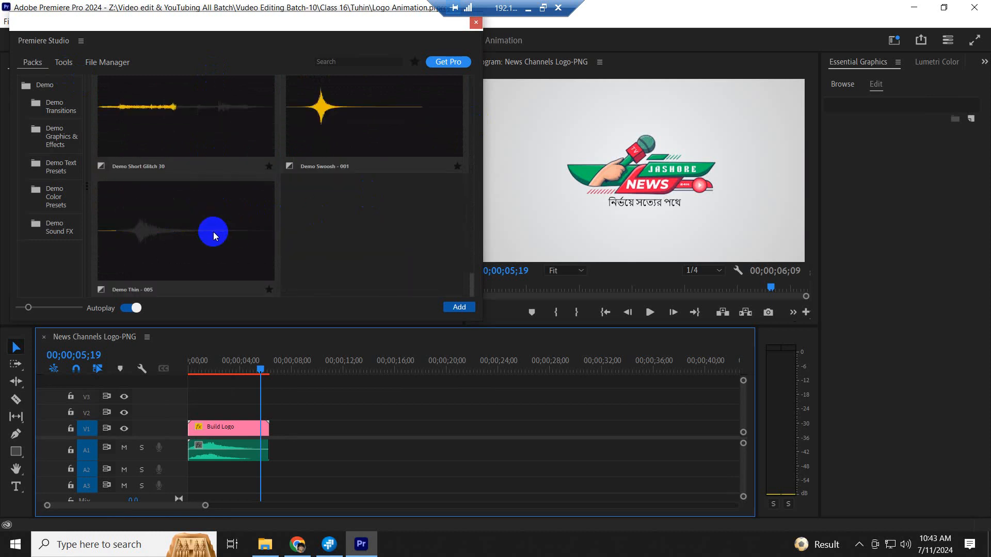
scroll(218, 222, up, 4)
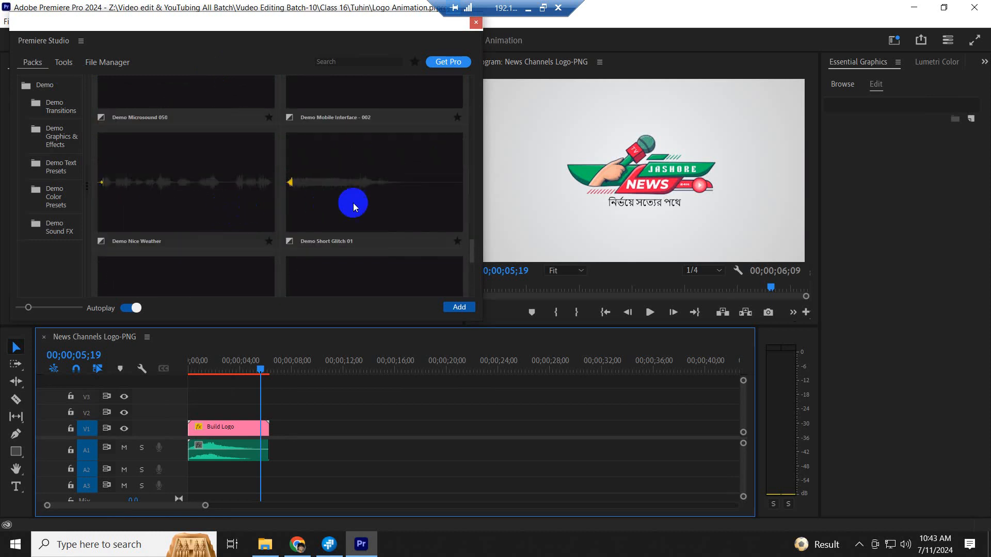
scroll(355, 207, up, 2)
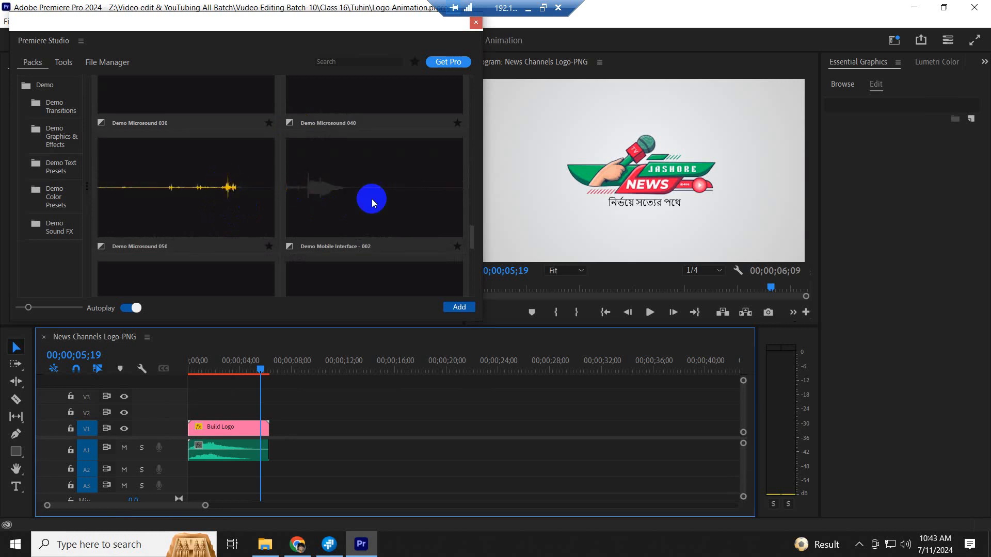
scroll(372, 207, up, 2)
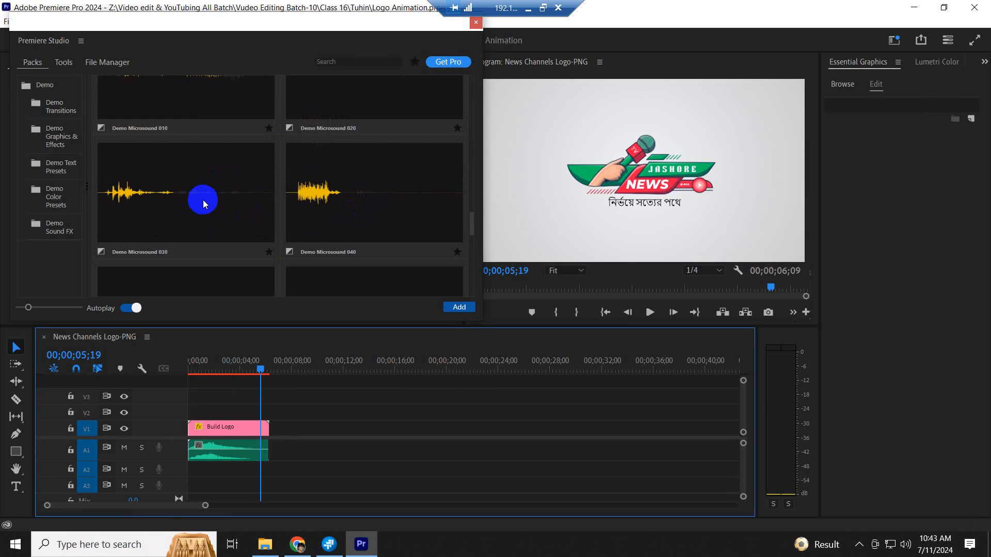
scroll(347, 202, up, 2)
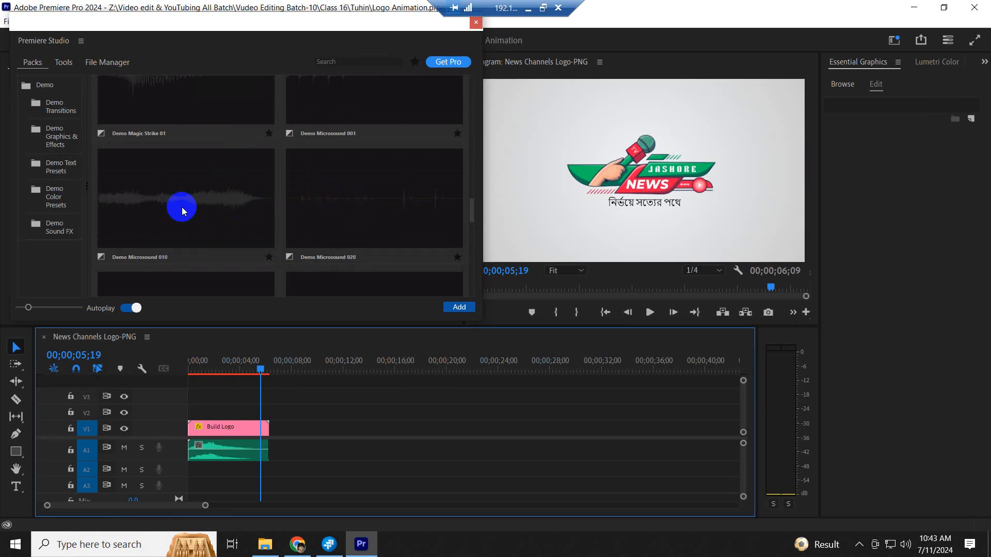
scroll(361, 211, up, 2)
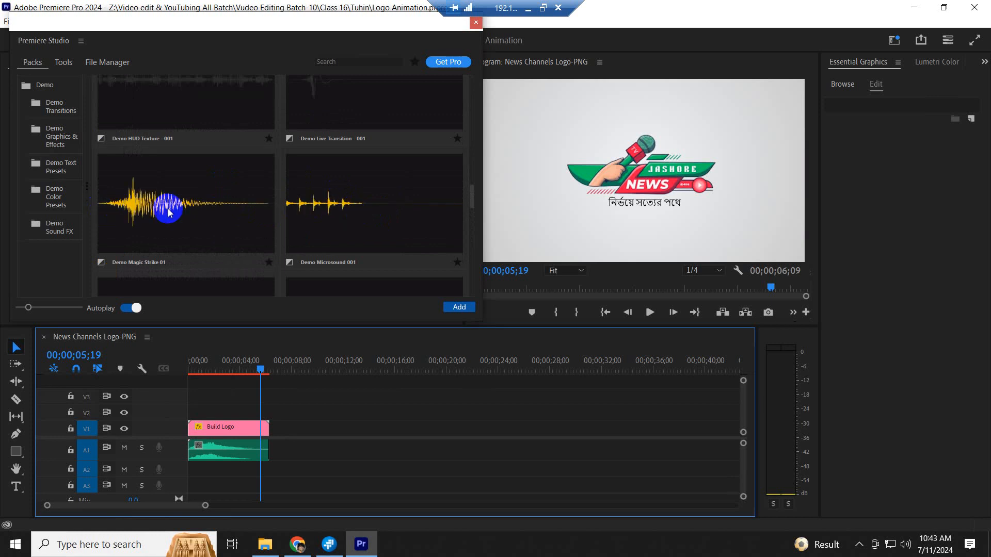
scroll(170, 201, up, 2)
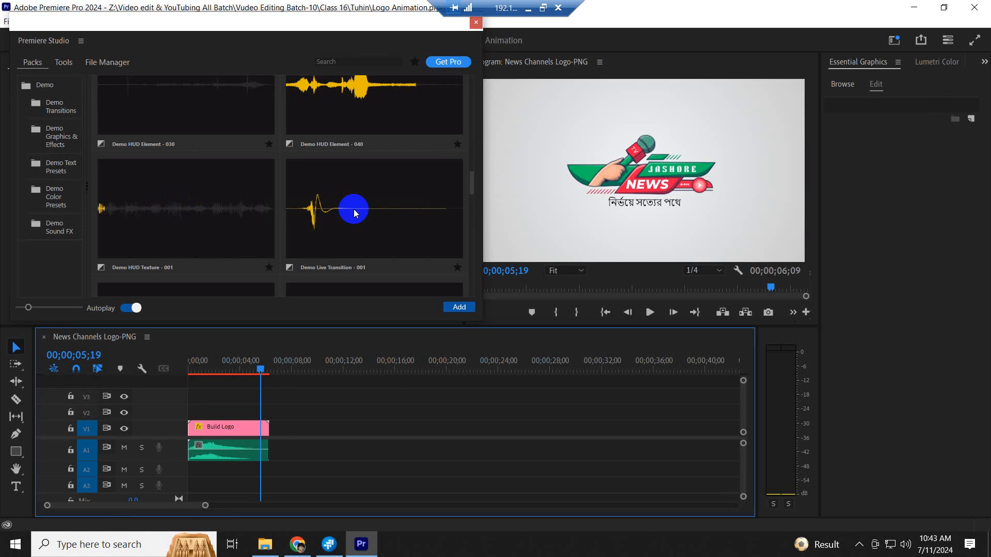
scroll(341, 227, down, 2)
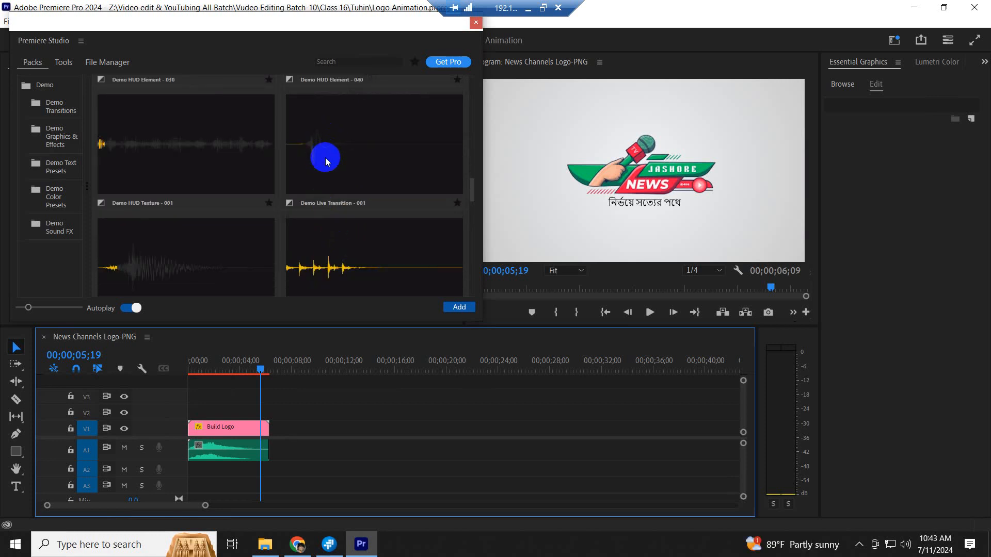
scroll(328, 171, down, 1)
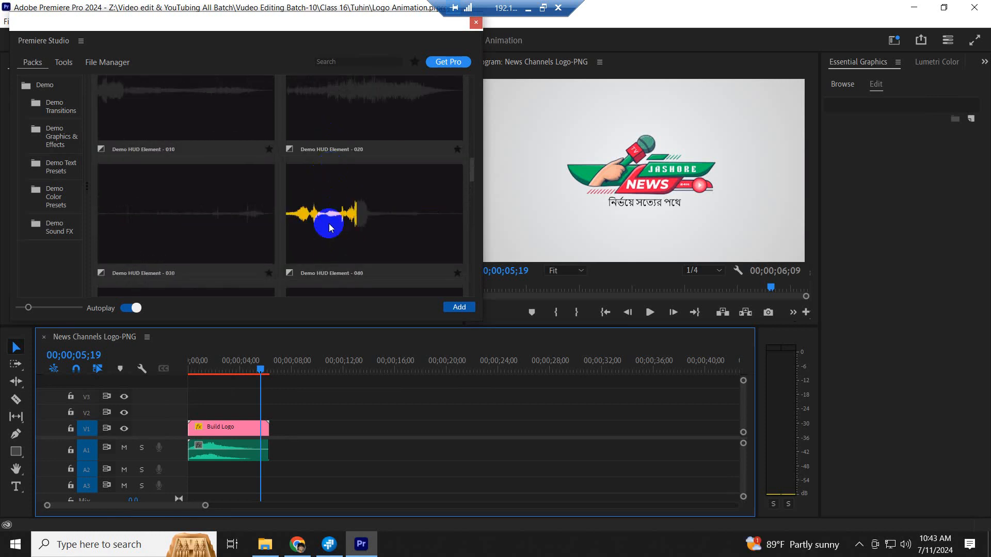
scroll(174, 210, up, 3)
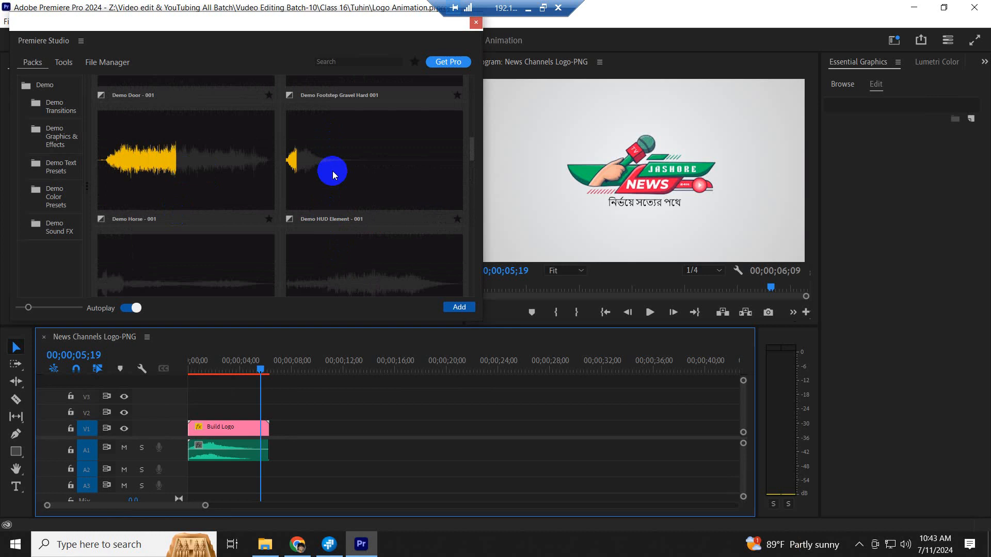
scroll(333, 173, up, 2)
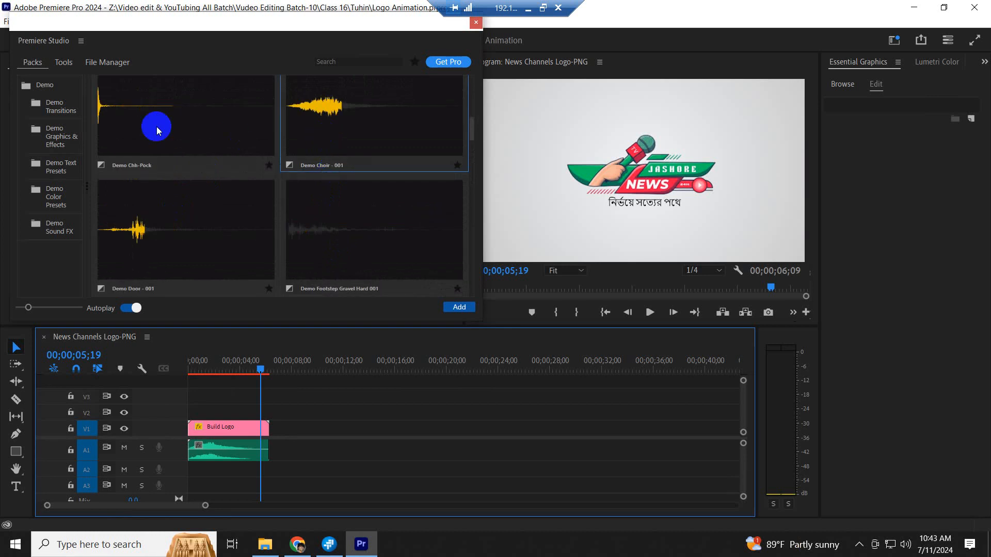
- Close the Premiere Studio panel and browse drive D's 1. JIT Institute > Review-JIT Institute folders
click(475, 23)
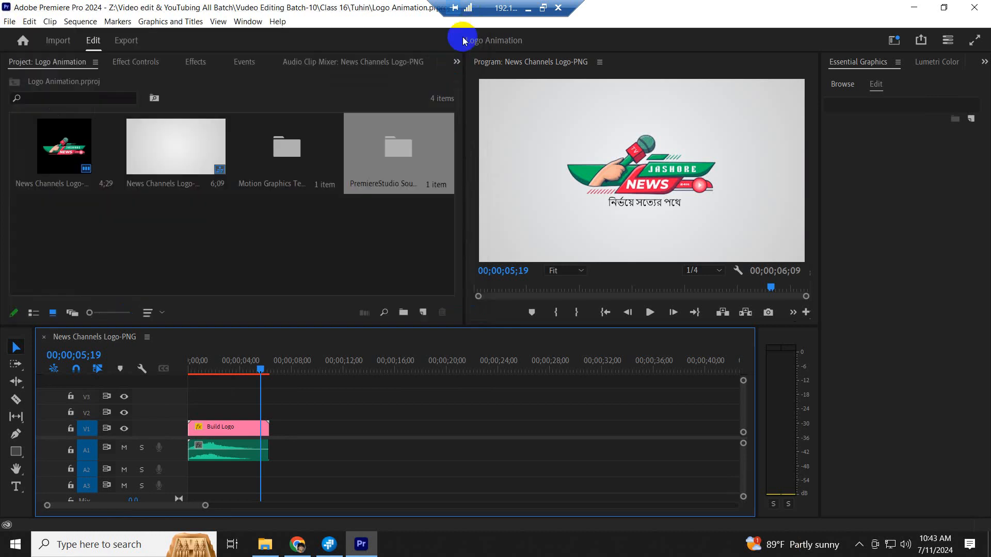
click(250, 546)
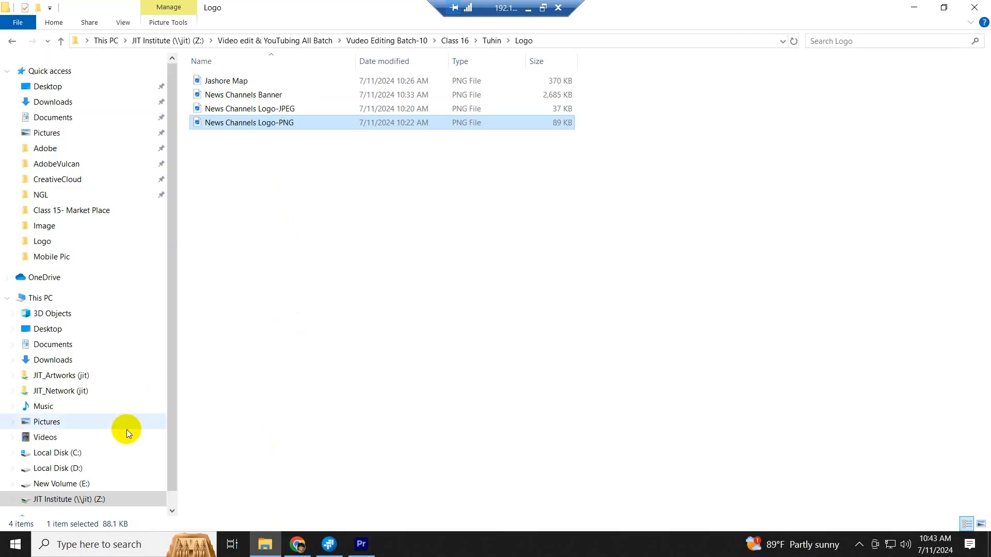
click(64, 471)
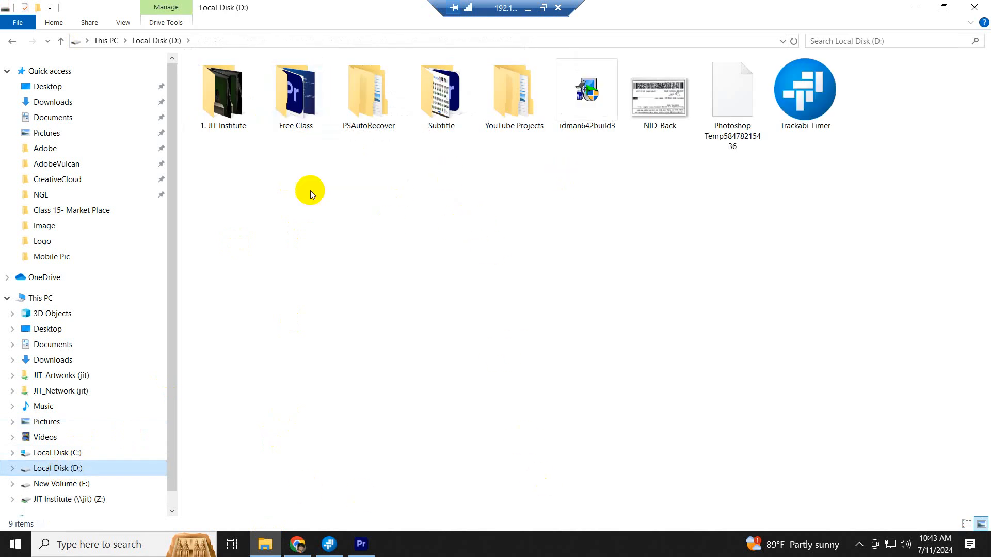
click(230, 113)
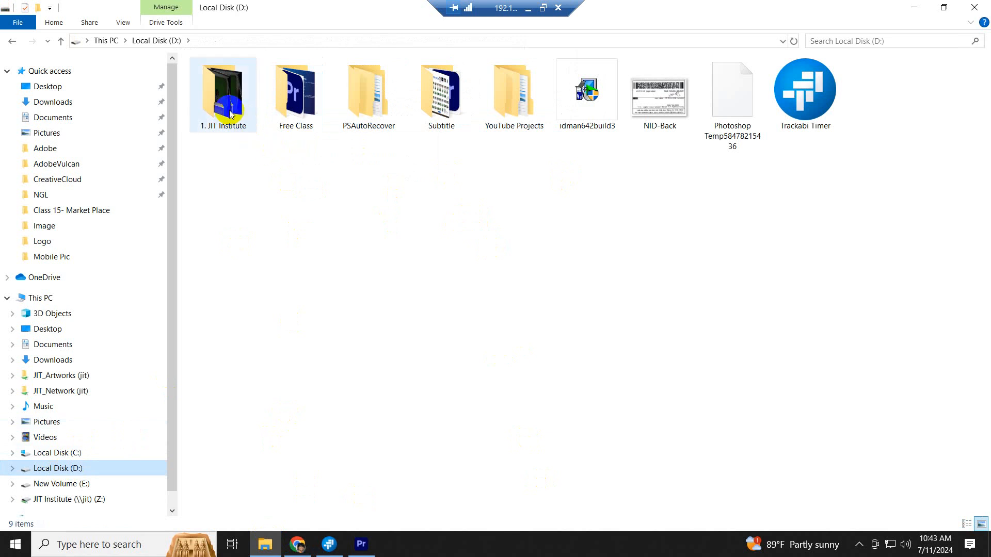
double_click(230, 114)
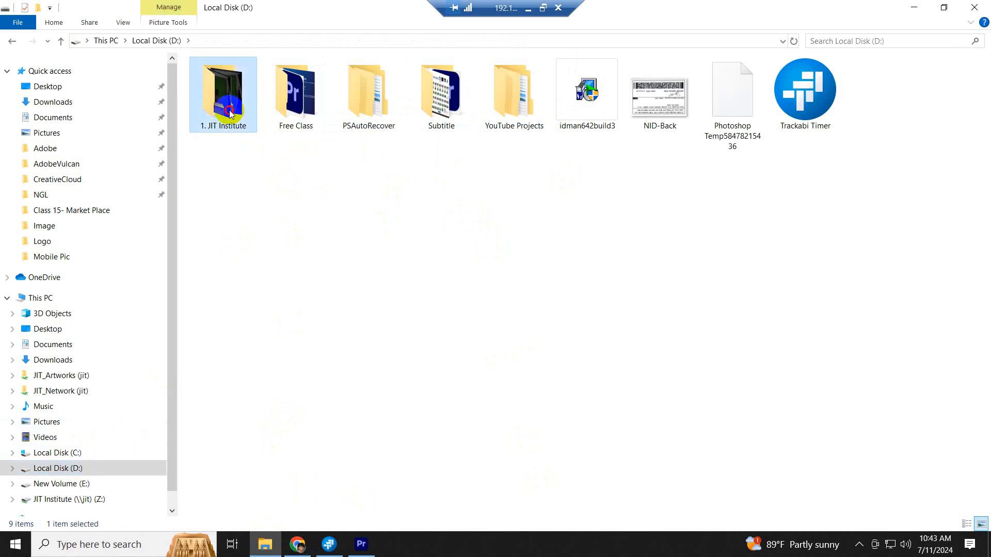
click(397, 120)
double_click(398, 120)
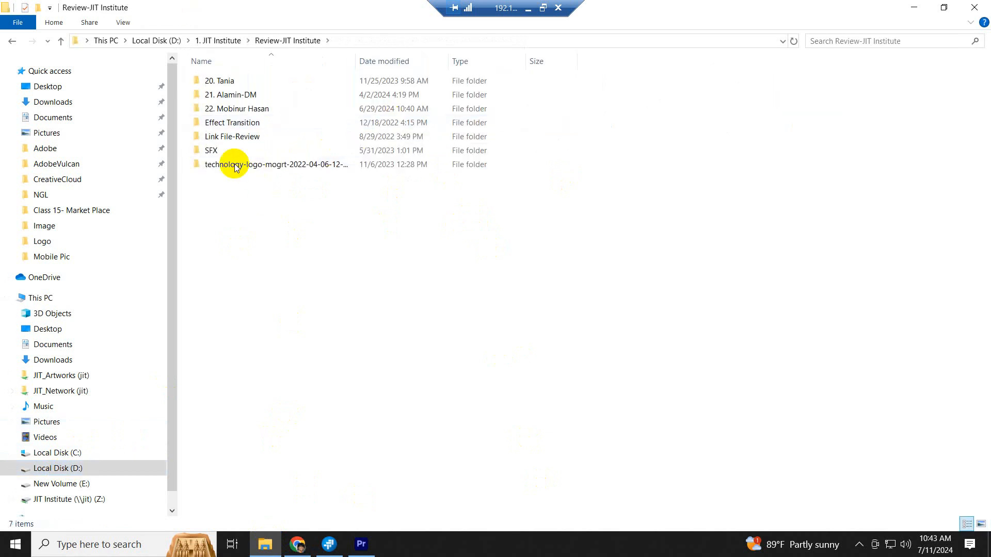
click(221, 150)
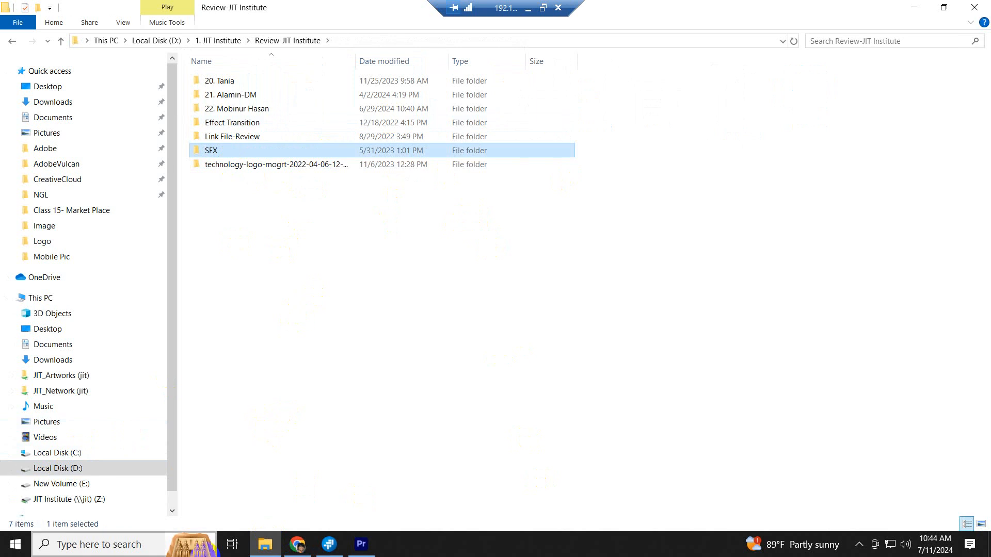
- Open Z:\...\Class 16\Tuhin\SFX and play the whip-wood-stick-whoosh .wav
click(98, 496)
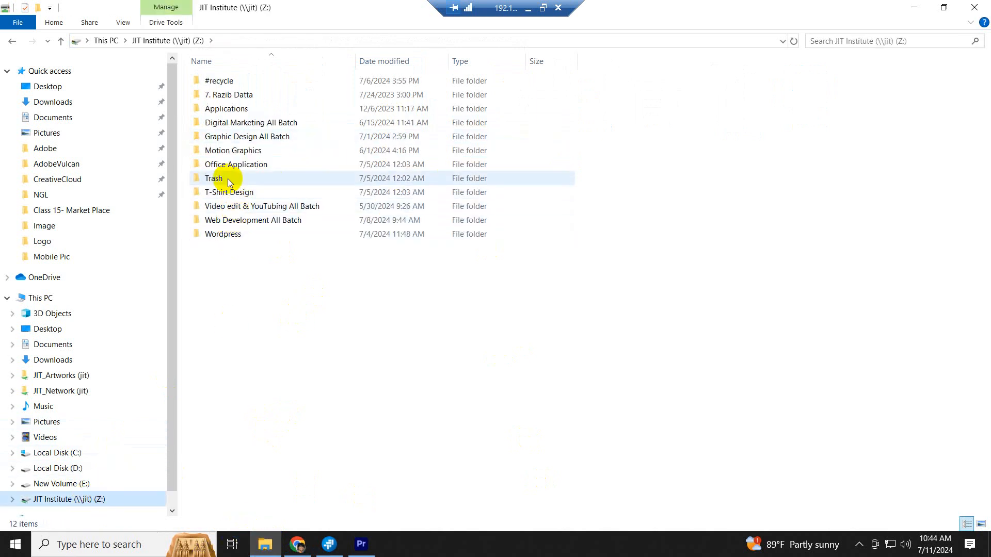
click(231, 206)
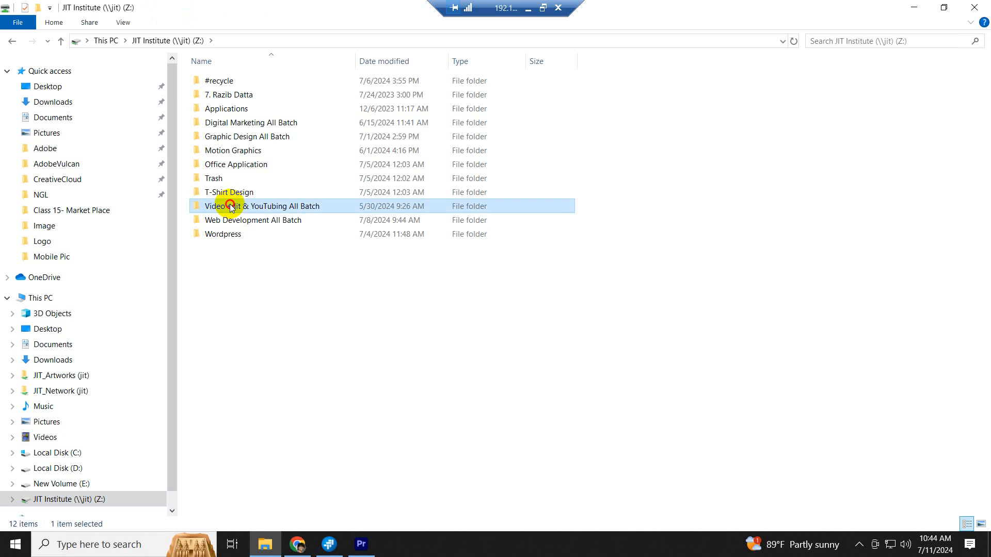
double_click(230, 206)
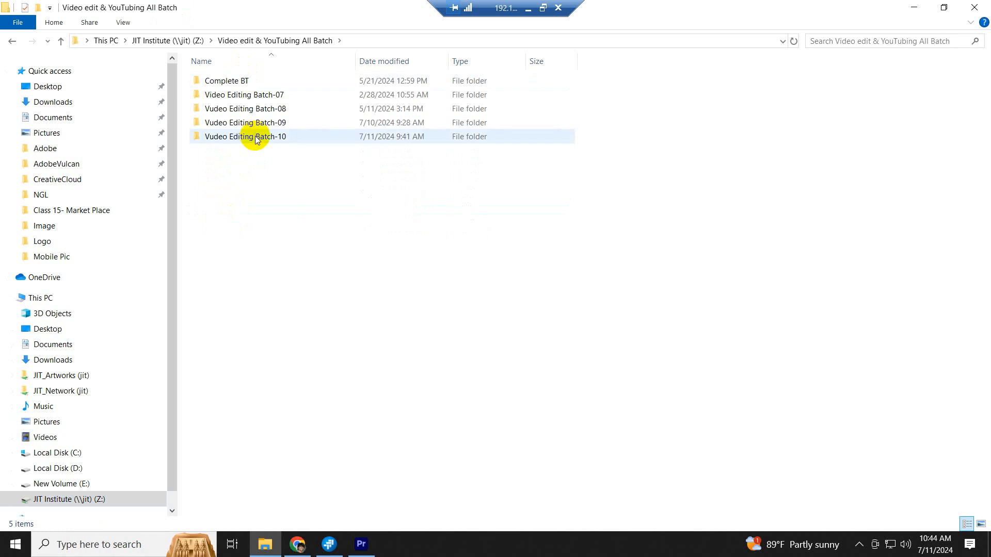
double_click(256, 140)
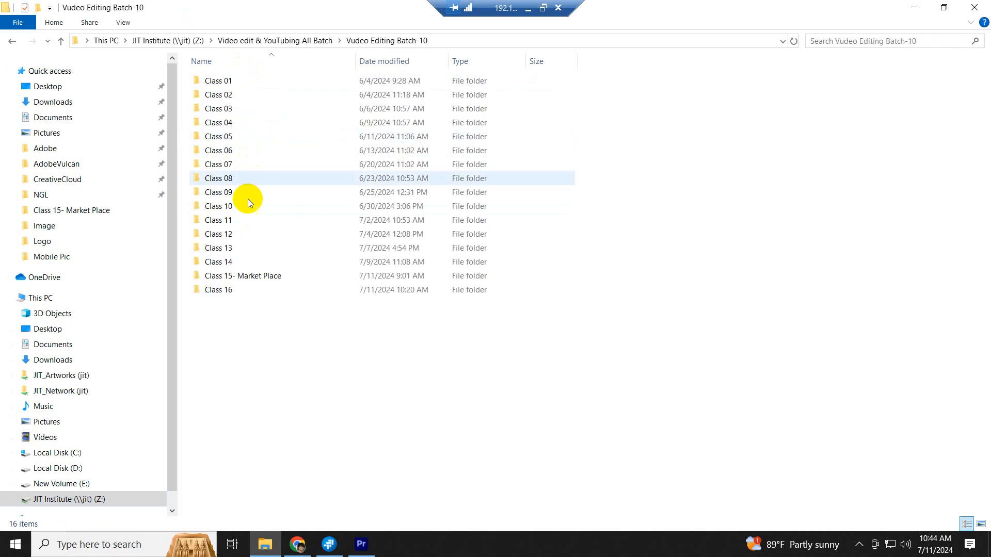
double_click(215, 292)
double_click(228, 113)
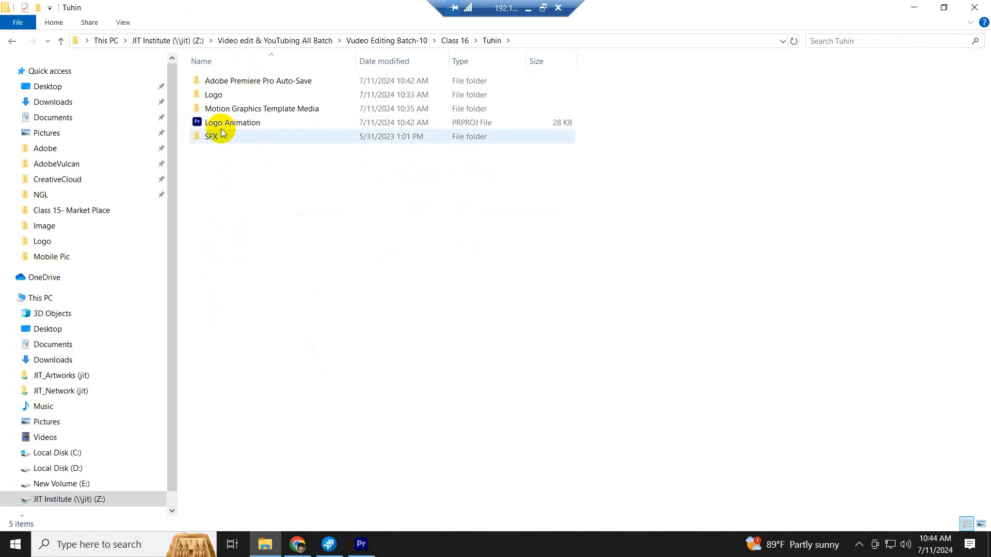
double_click(221, 137)
double_click(233, 164)
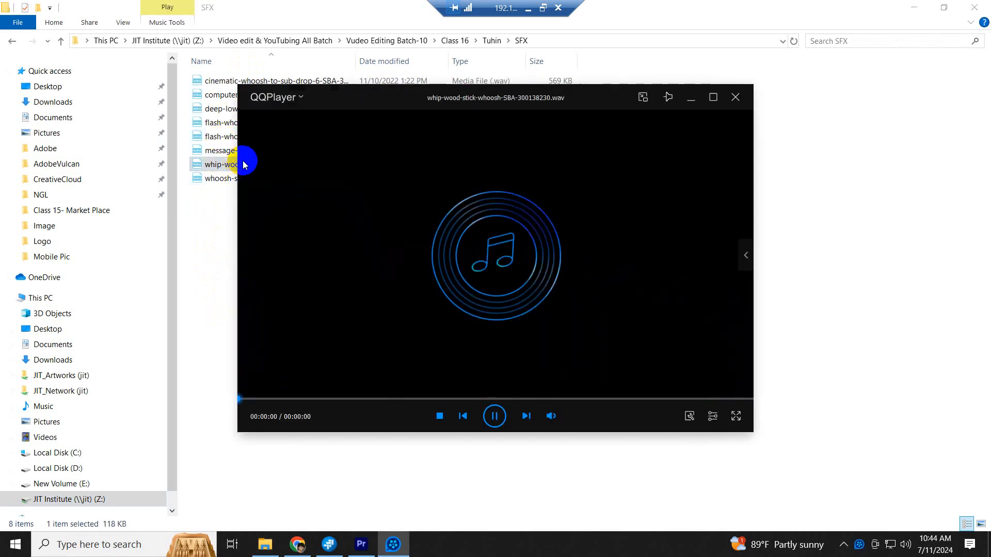
- Preview whoosh-synth-low-smooth .wav in QQPlayer, then drag it onto the Premiere timeline
click(735, 97)
double_click(269, 178)
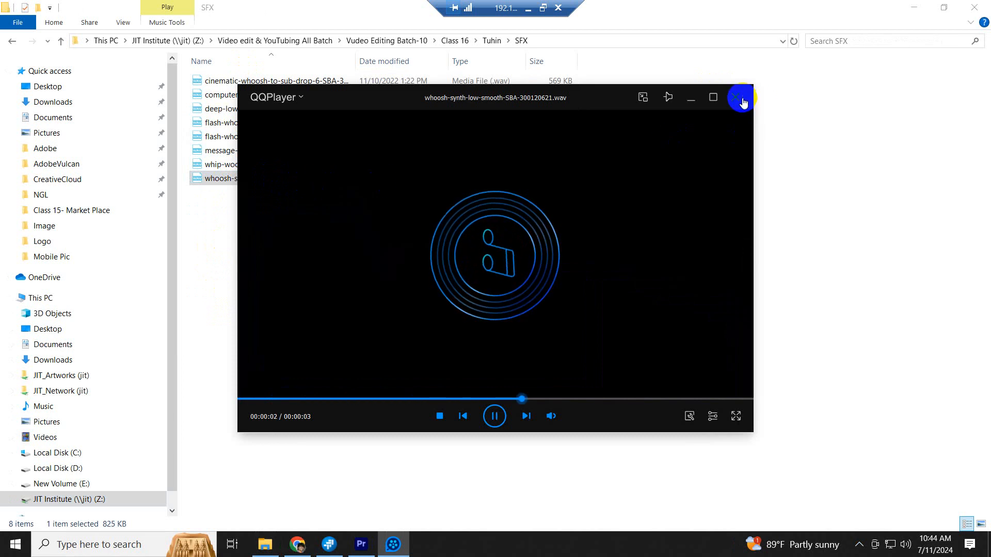
click(735, 97)
drag(268, 179, 219, 452)
- Play the sequence from 00;00;00;00 to hear the whoosh on A2 with the logo
drag(203, 363, 188, 368)
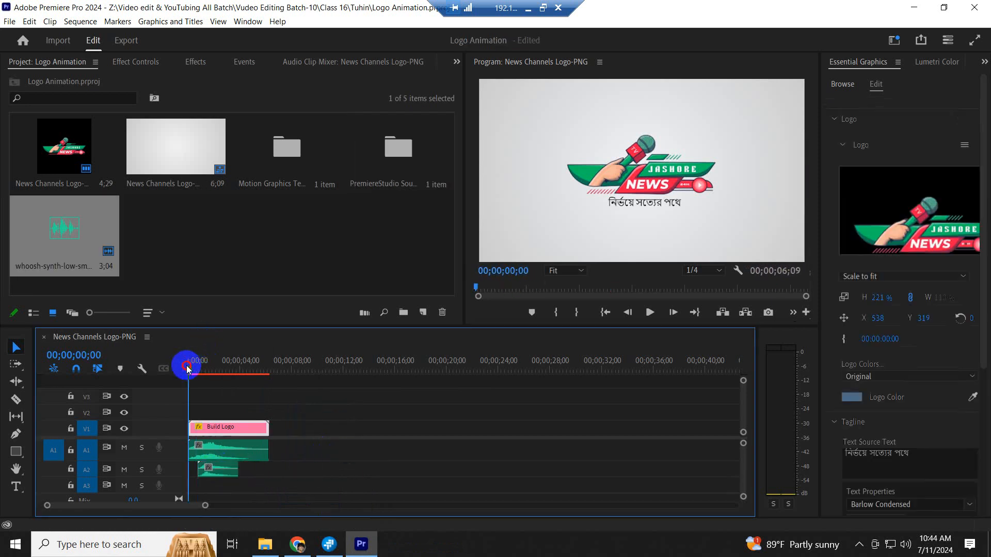
key(space)
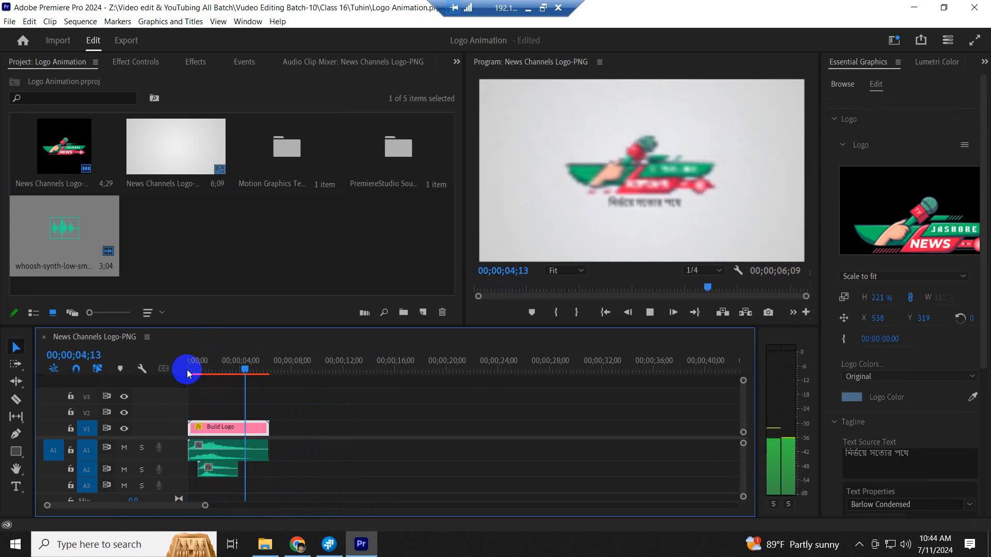
key(space)
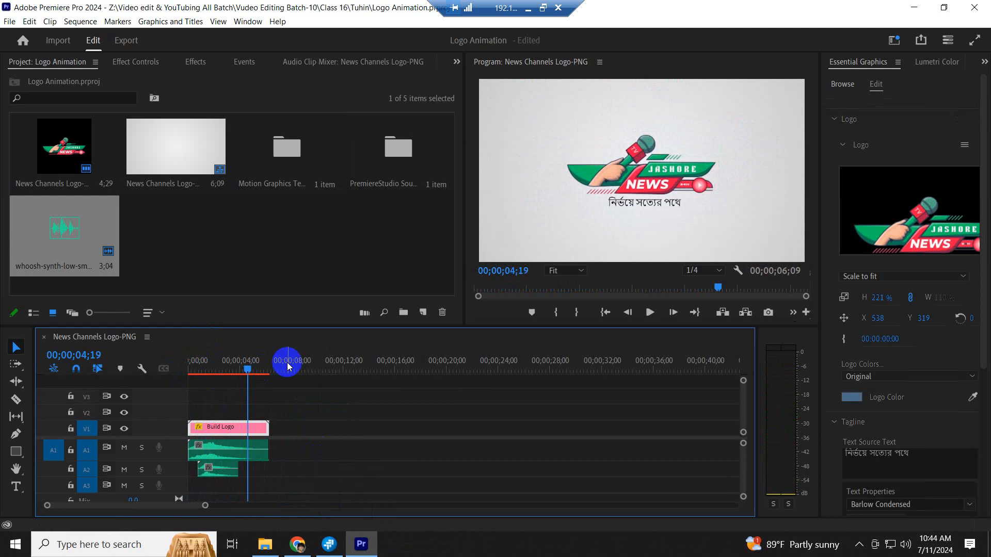
- Zoom into the timeline and play from the start to check the whoosh timing
key(equal)
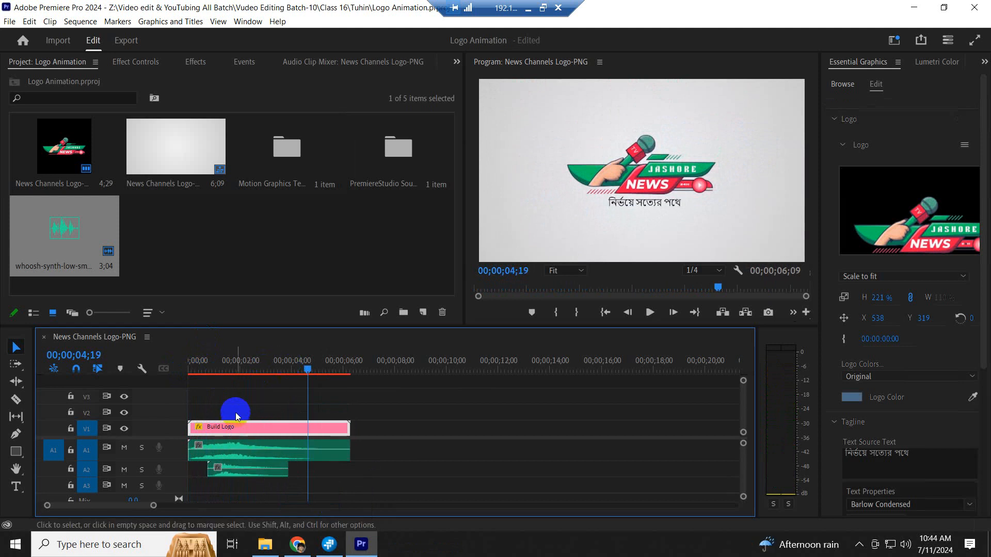
click(209, 361)
key(Home)
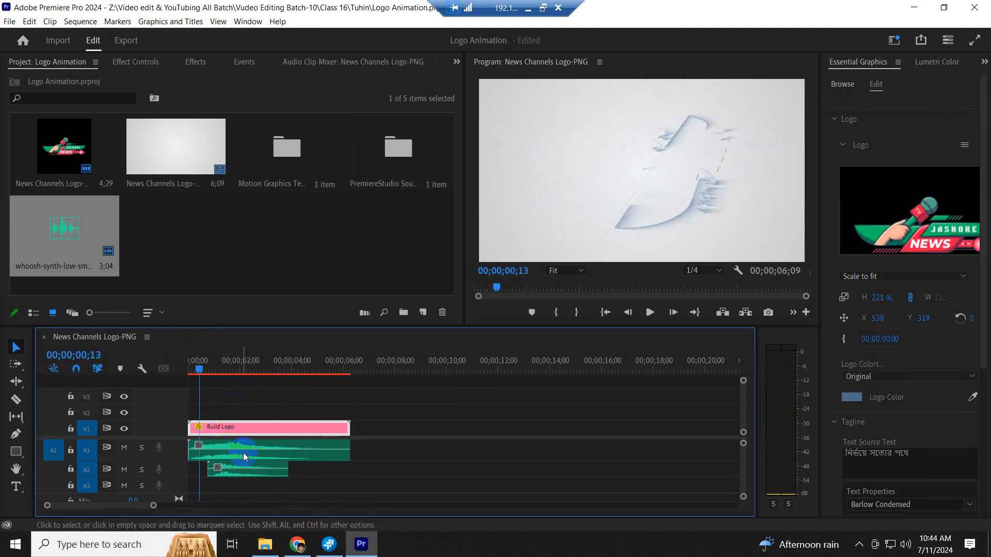
key(space)
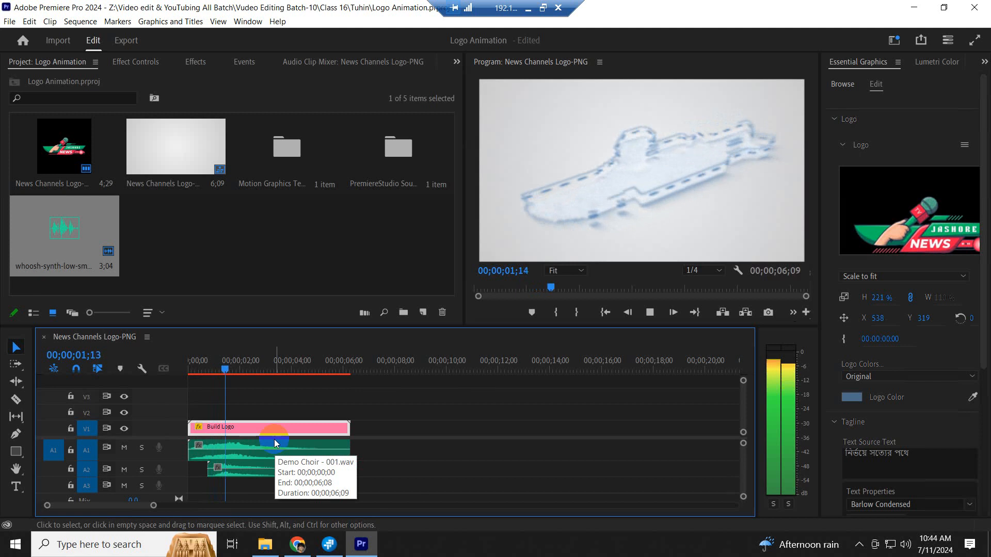
key(space)
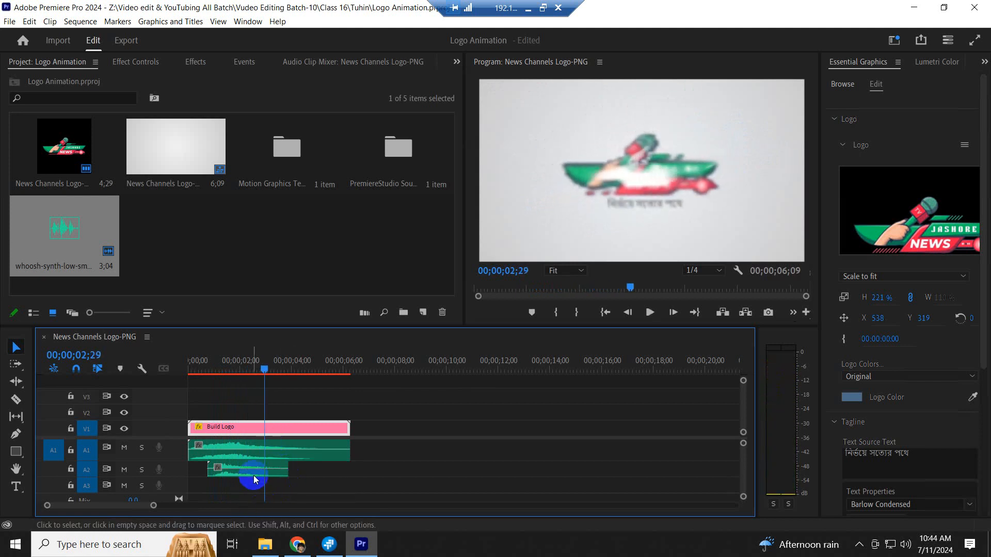
- Slide the A2 whoosh to start about 1.5 seconds in and replay the reveal
drag(254, 474, 275, 473)
click(228, 369)
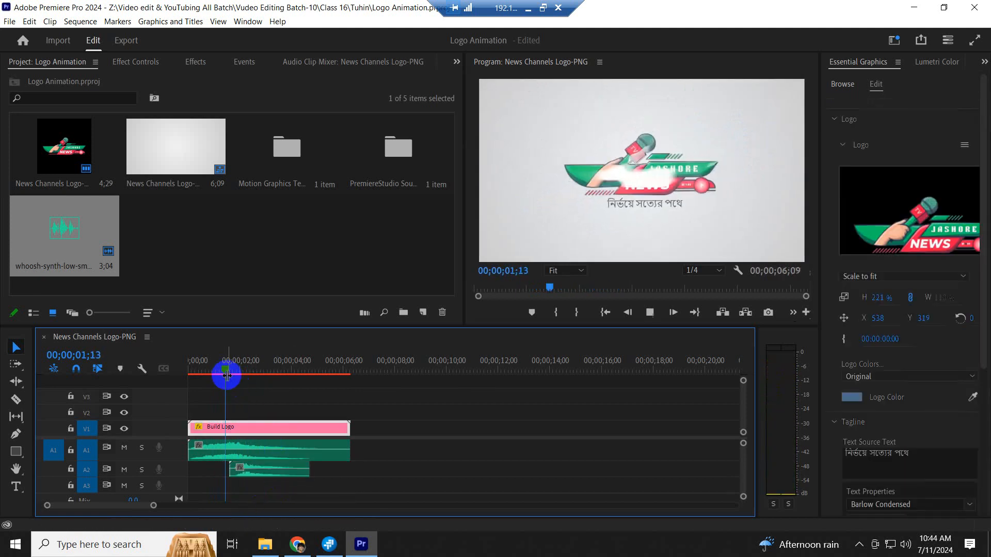
key(space)
key(space)
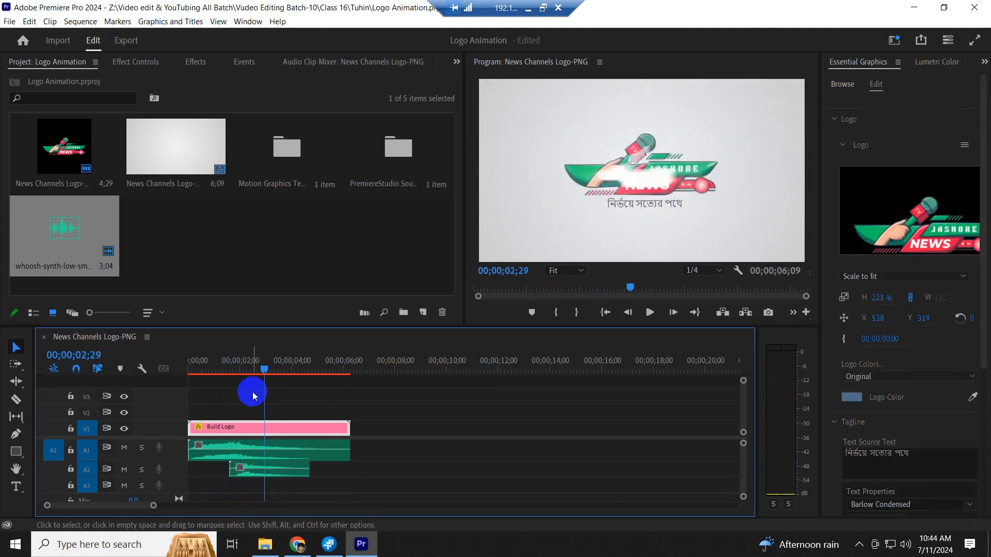
key(=)
click(262, 369)
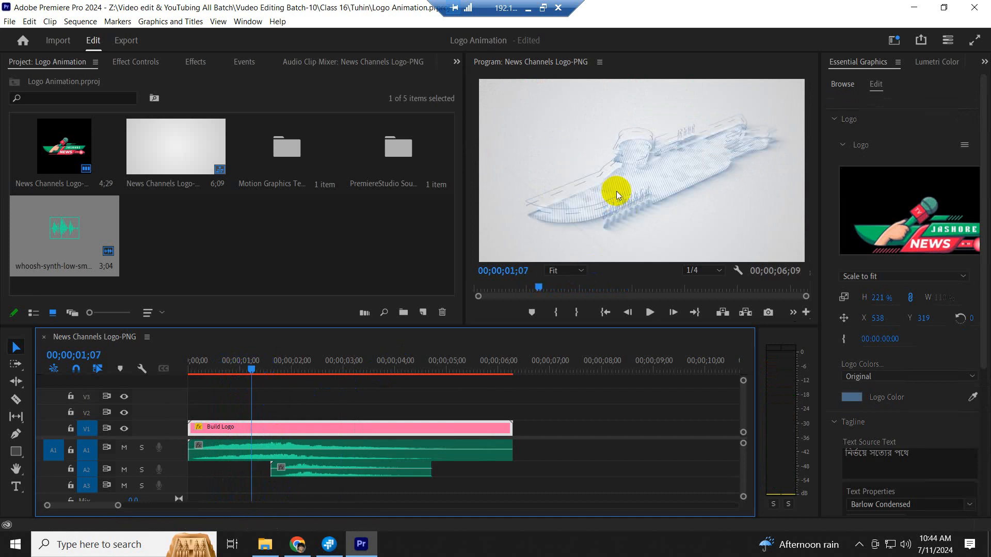
key(space)
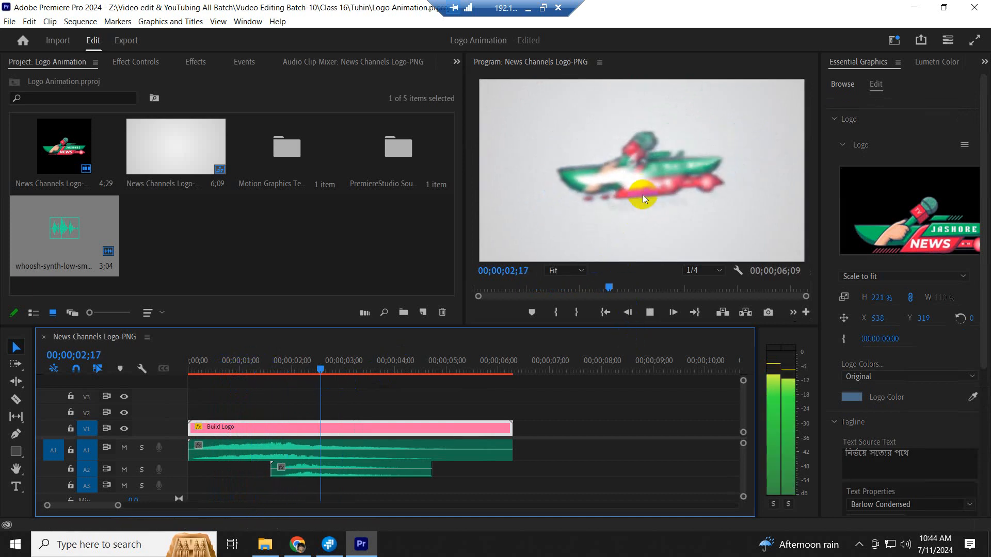
key(space)
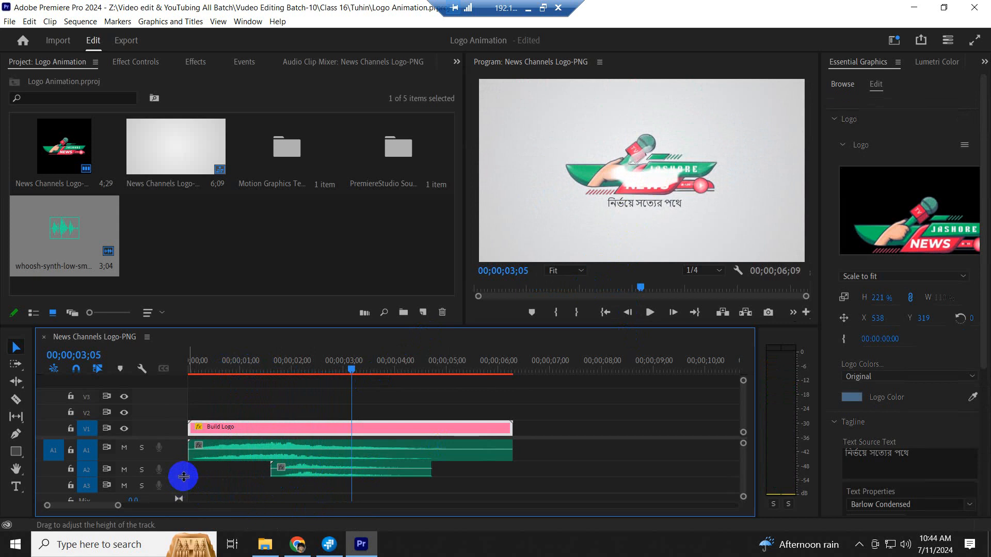
- Enlarge audio track A2, replay the whoosh, zoom out and park the playhead at 00;00;04;00
drag(184, 477, 182, 482)
drag(330, 473, 316, 475)
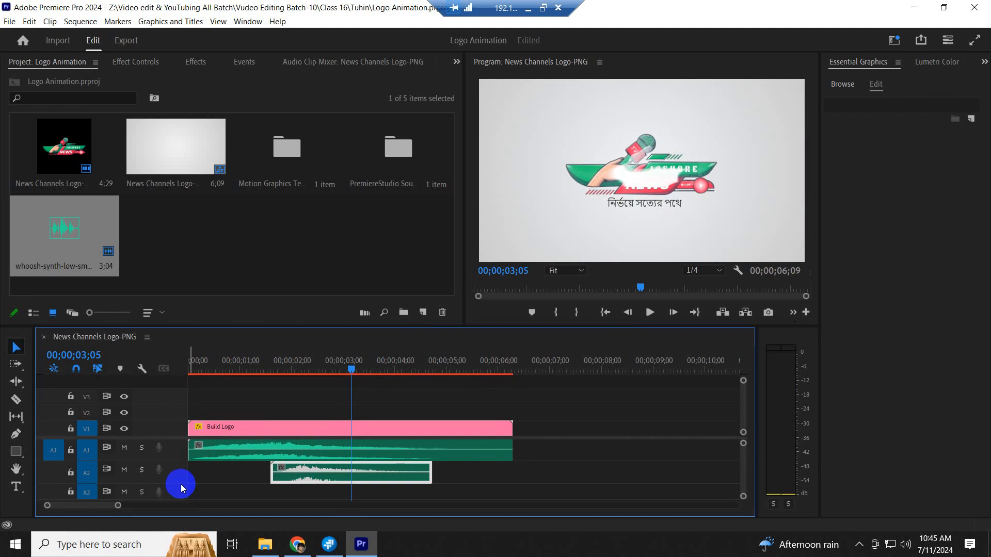
drag(180, 482, 181, 491)
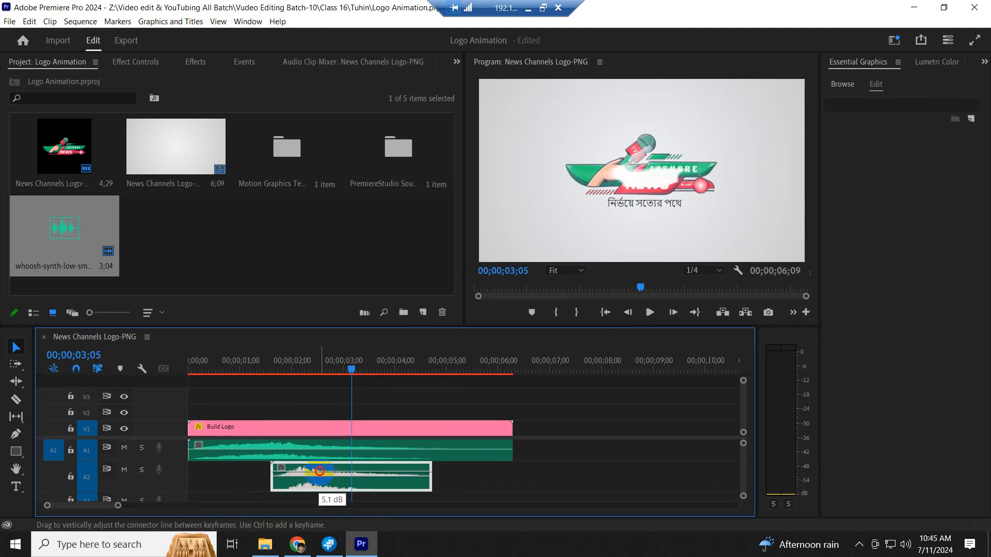
click(263, 360)
key(space)
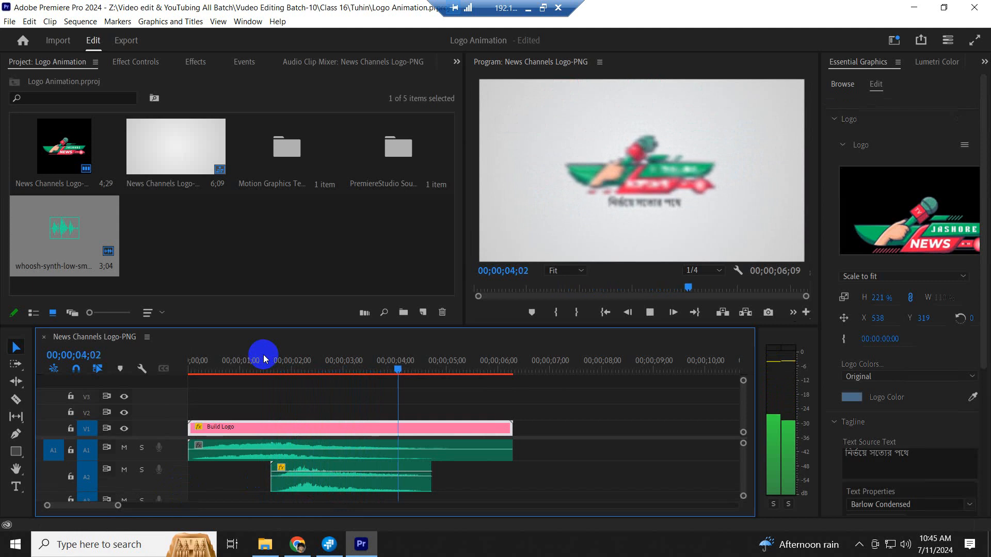
key(space)
key(minus)
key(minus)
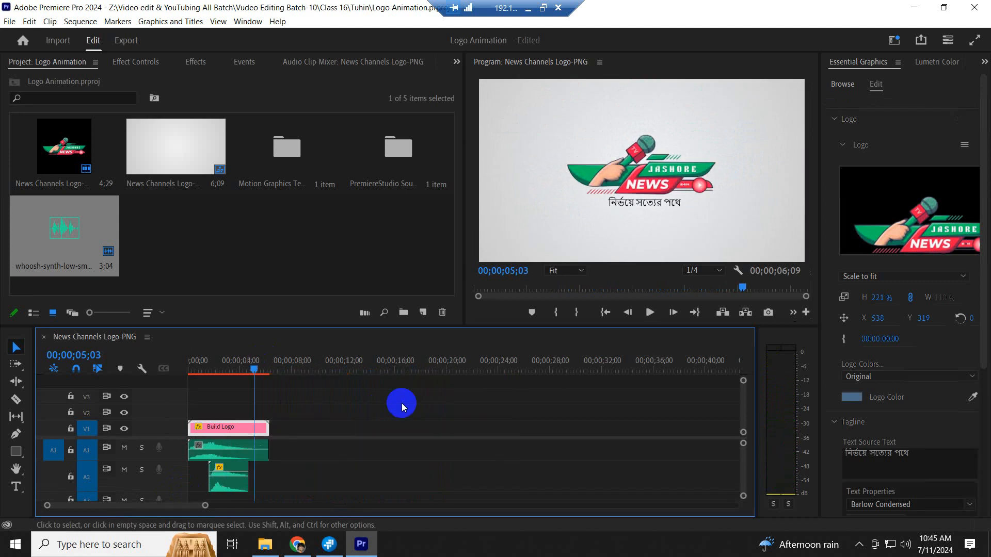
click(242, 361)
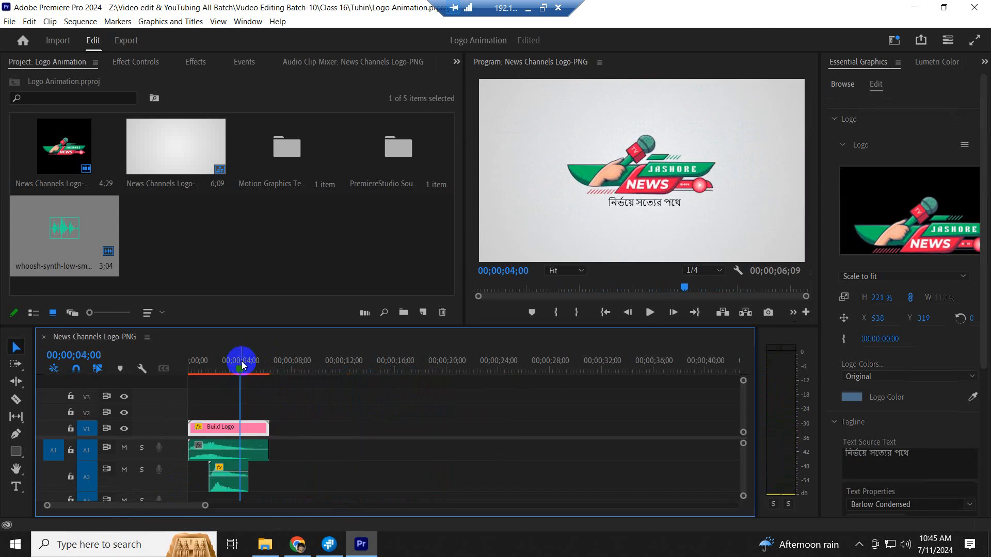
- Save the project and open H.264 export settings to choose the output location
key(ctrl+s)
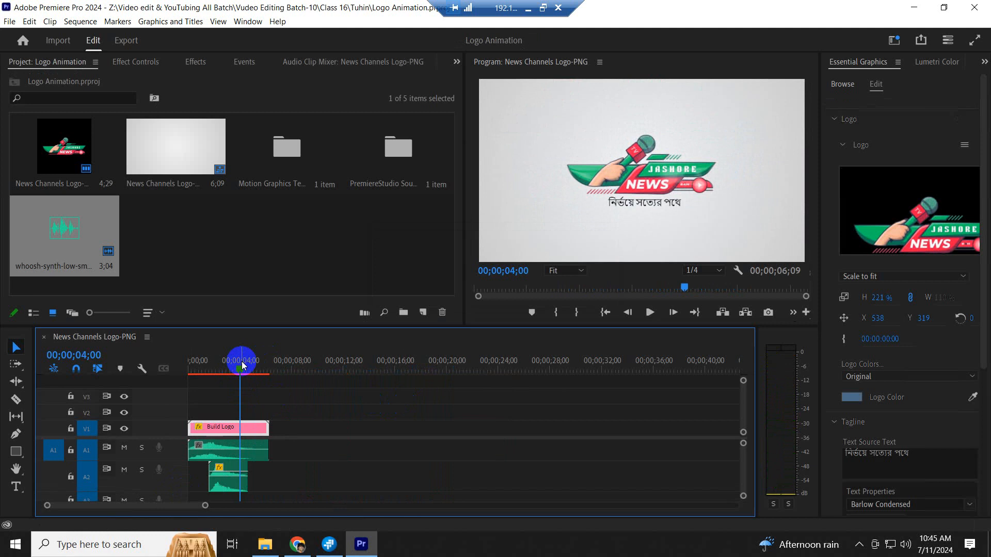
key(ctrl+m)
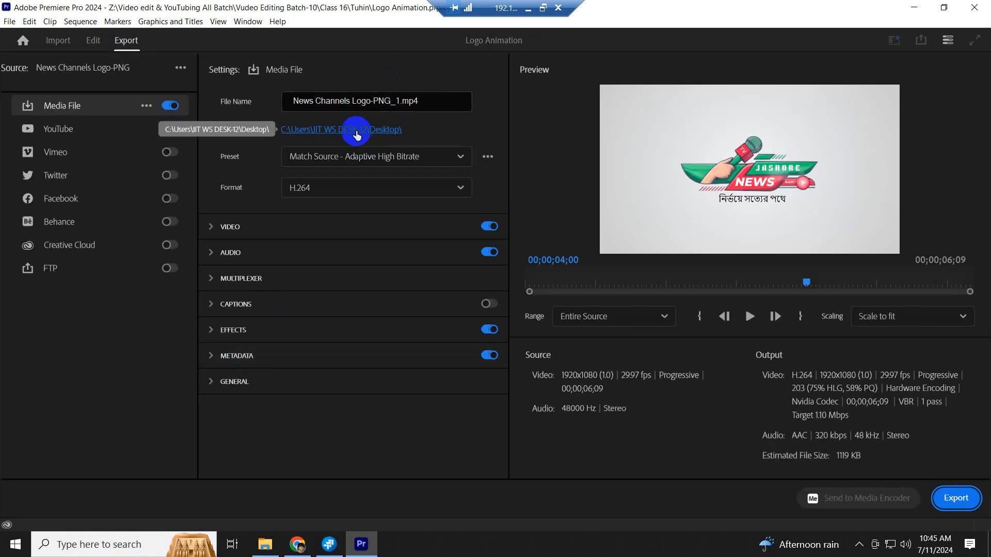
click(356, 130)
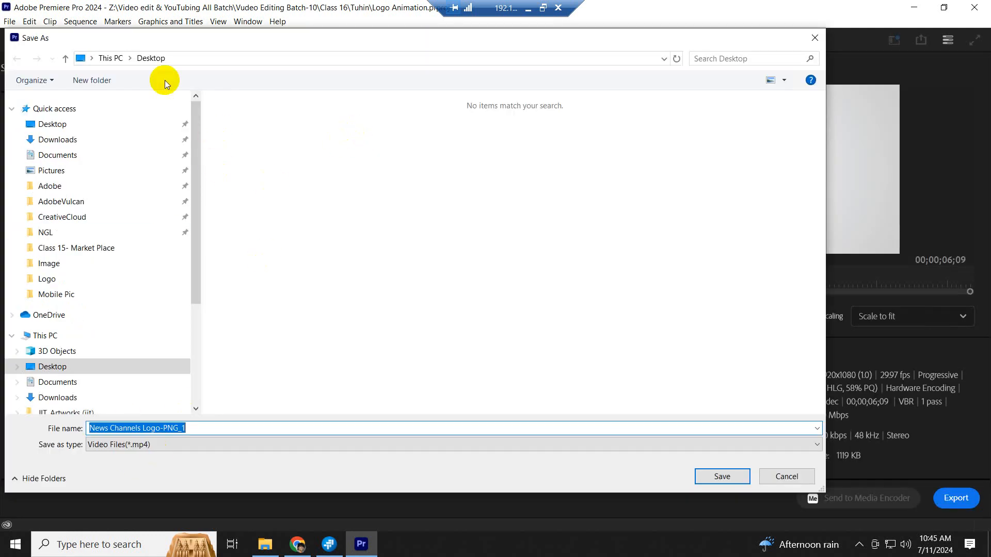
- Browse Z: > Video edit & YouTubing All Batch > Vudeo Editing Batch-10 > Class 16 > Tuhin > Logo
scroll(132, 350, down, 3)
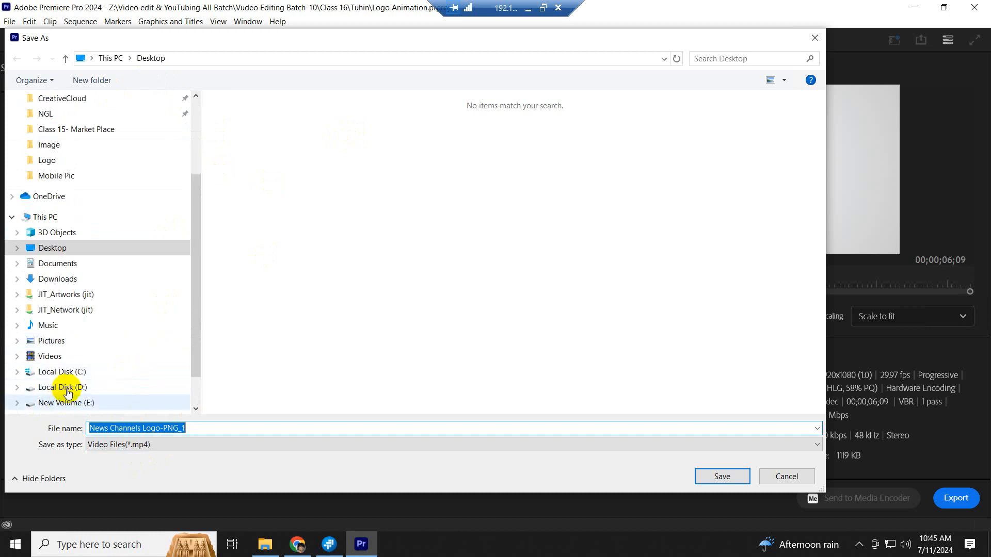
scroll(96, 349, down, 1)
click(119, 372)
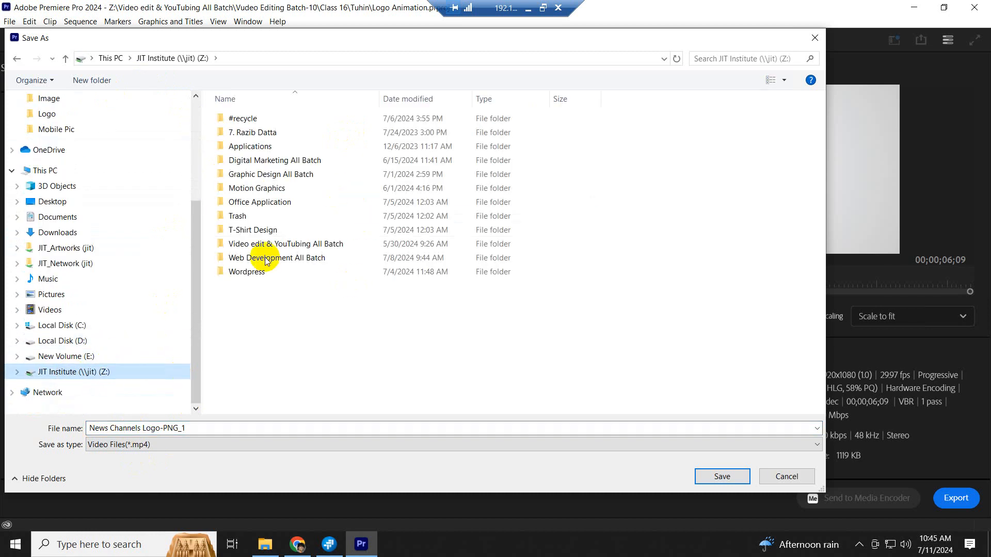
double_click(258, 244)
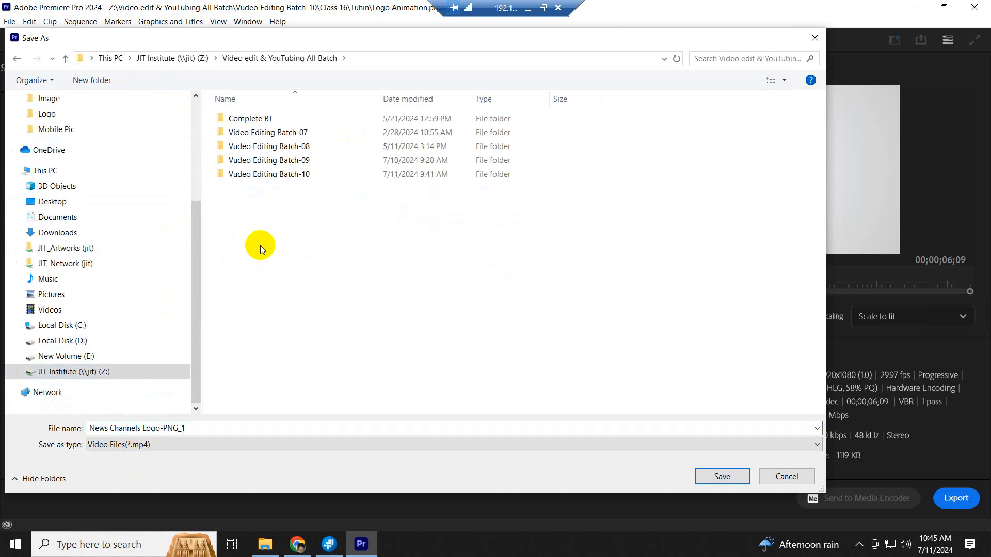
click(289, 178)
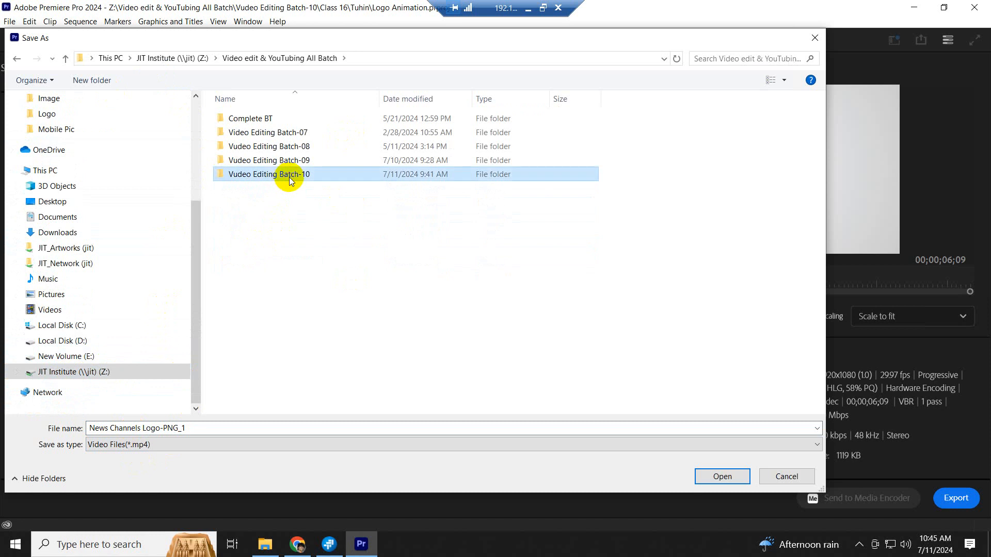
double_click(289, 178)
double_click(240, 331)
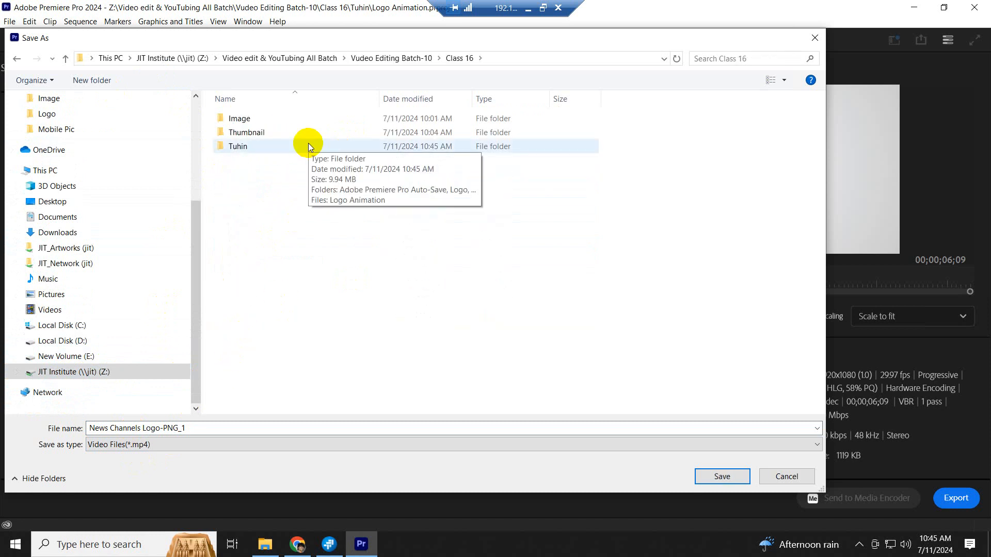
double_click(249, 146)
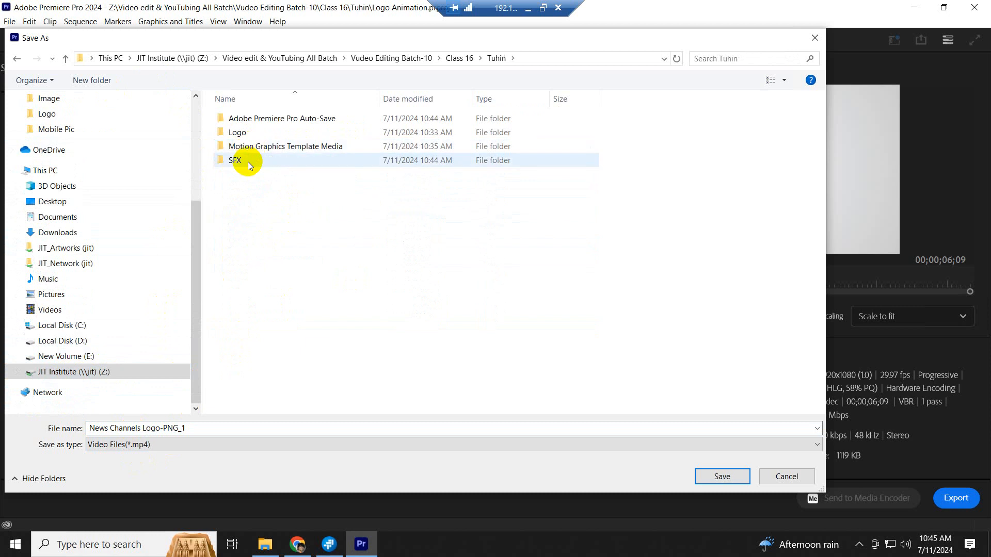
right_click(298, 211)
click(256, 194)
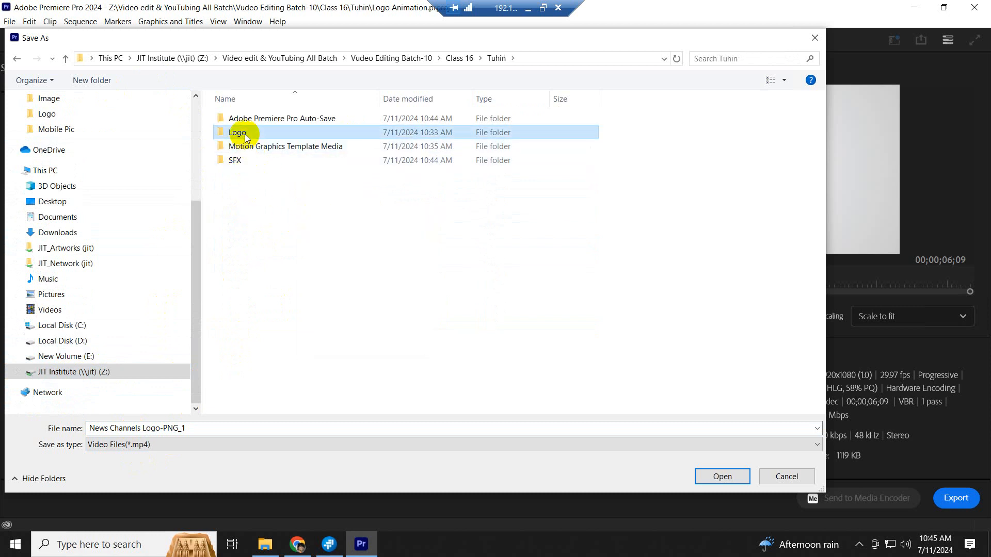
double_click(245, 134)
- Rename the output to News Channels Logo Animation.mp4 and save it there
click(248, 432)
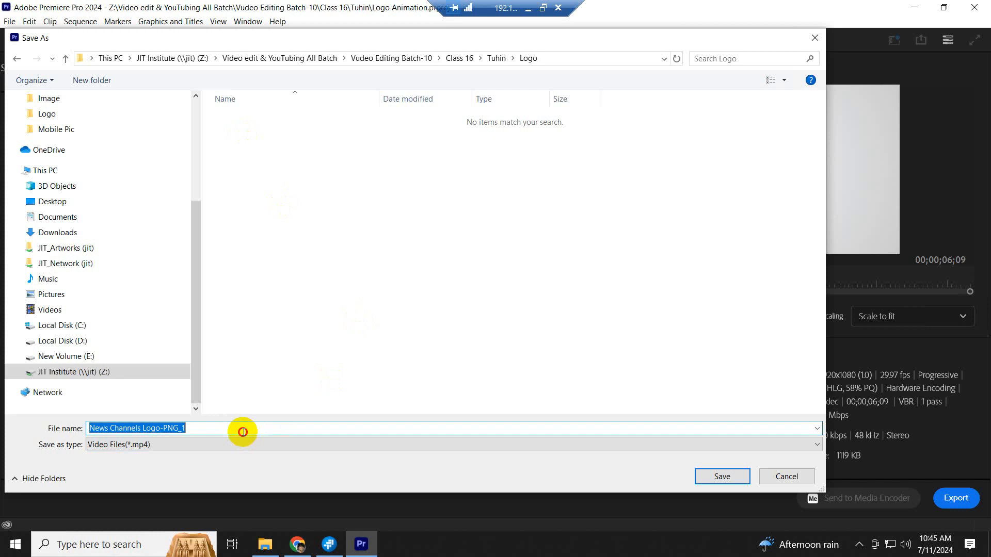
click(216, 429)
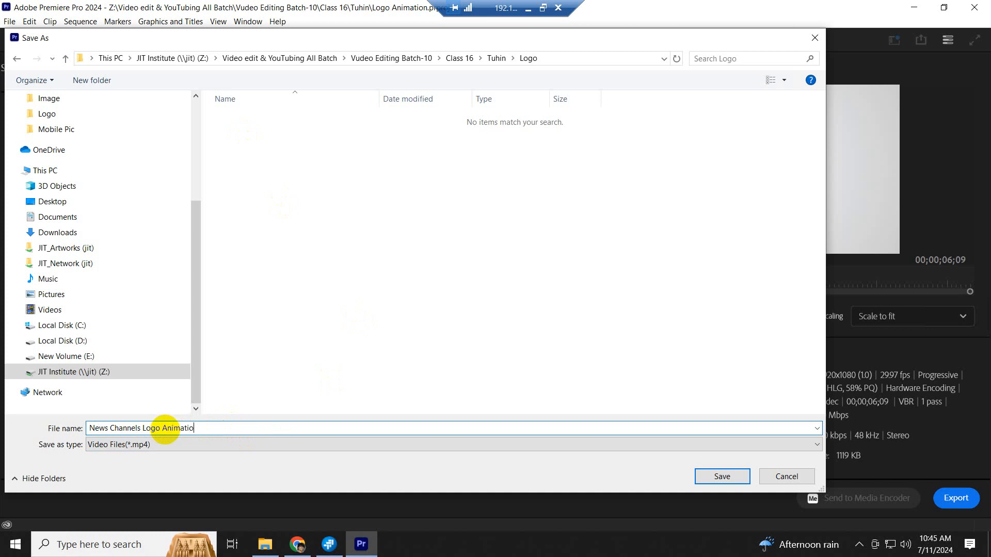
click(722, 477)
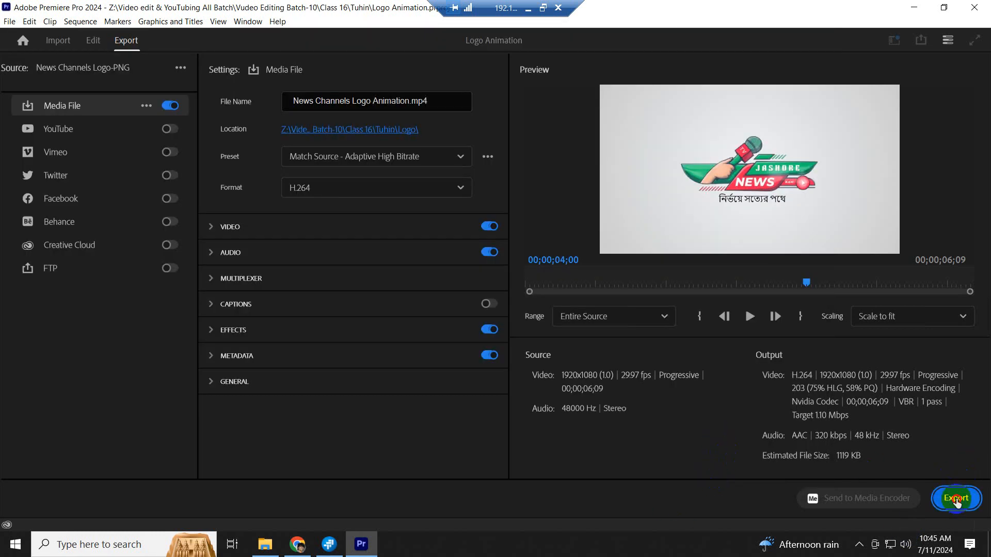
- Export the video, then open Tuhin's Logo folder and play News Channels Logo Animation.mp4
click(956, 499)
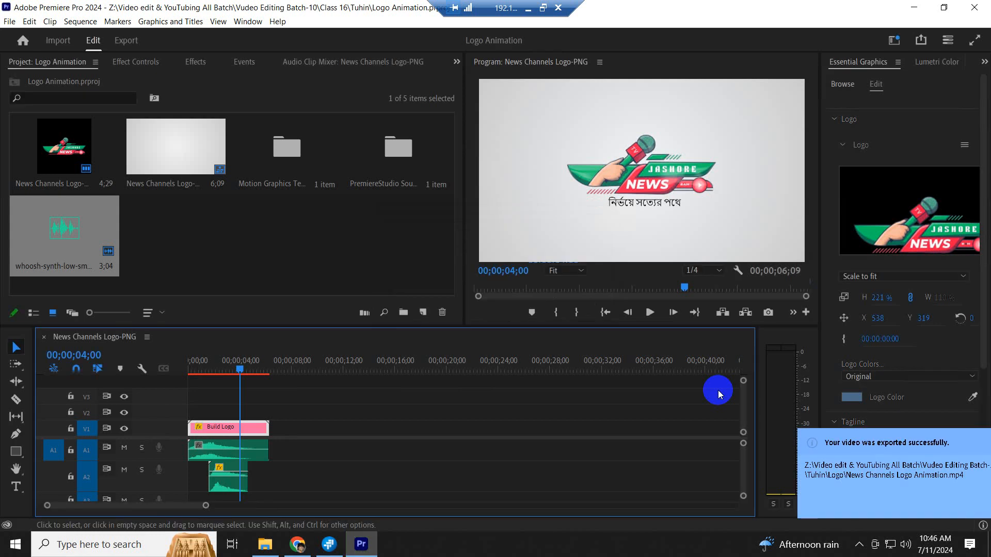
click(264, 545)
click(255, 215)
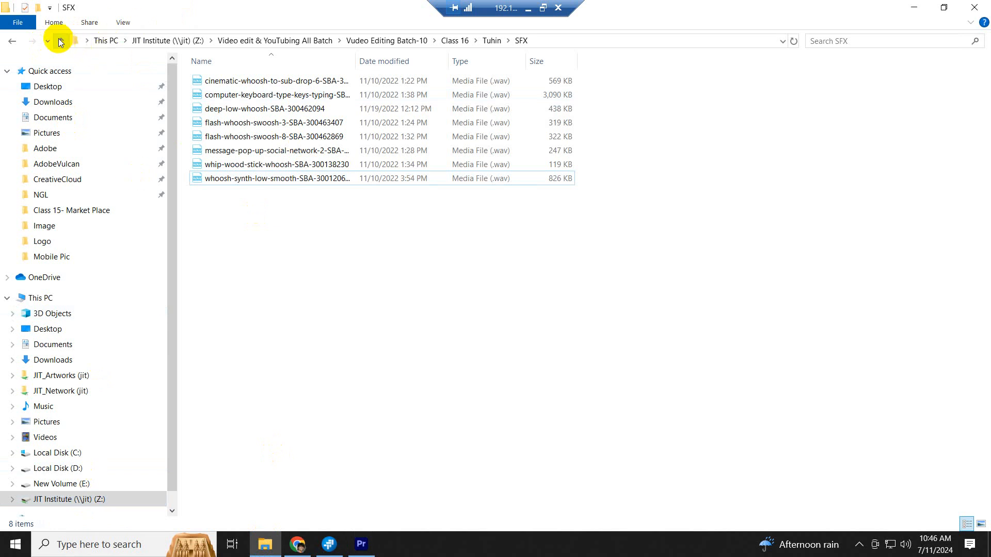
click(61, 42)
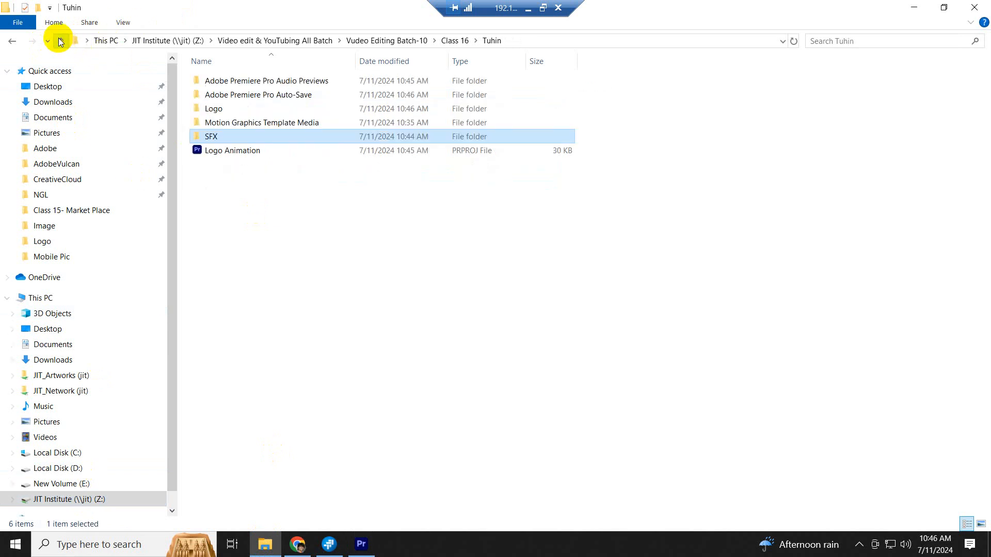
double_click(215, 109)
double_click(260, 108)
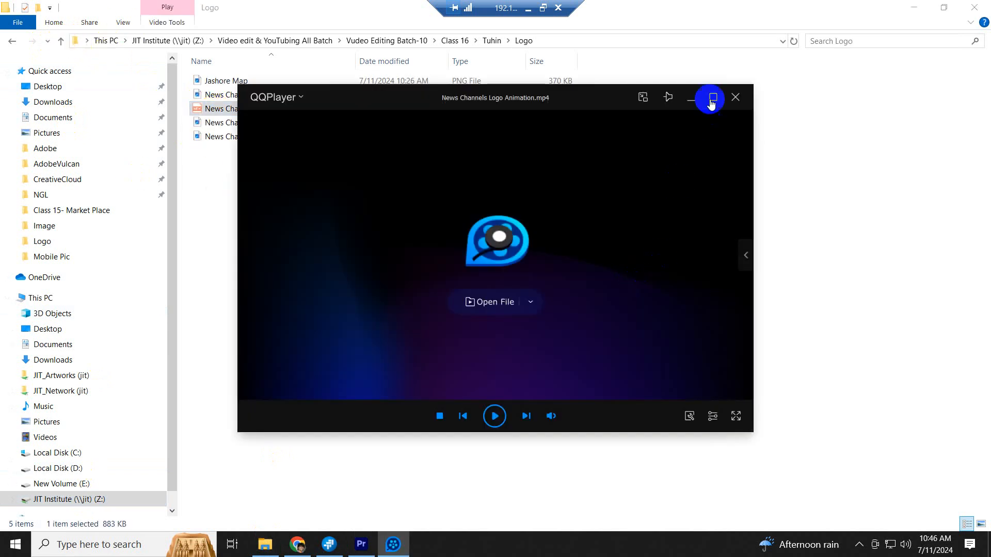
- Play the exported News Channels Logo Animation.mp4 full screen in QQPlayer, then close the player
click(712, 98)
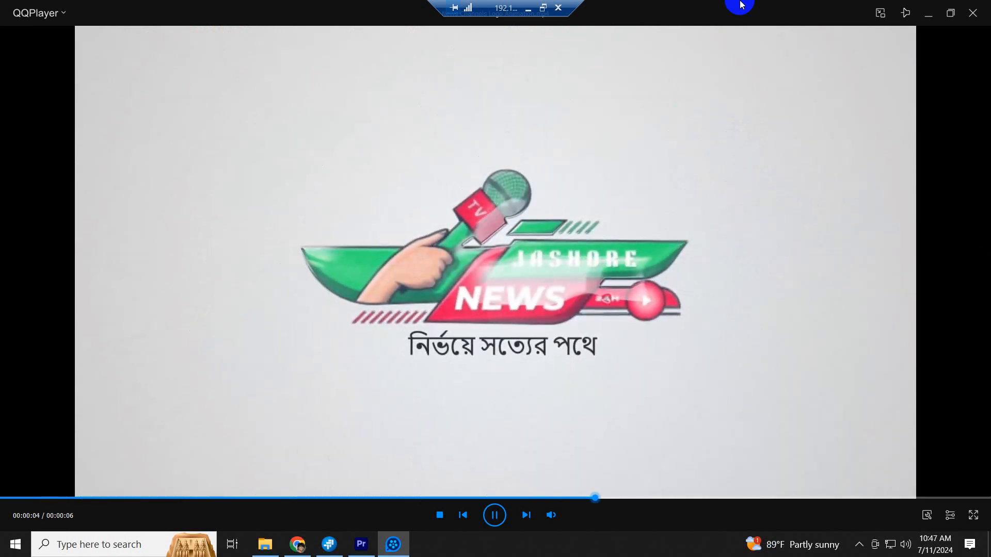
click(975, 19)
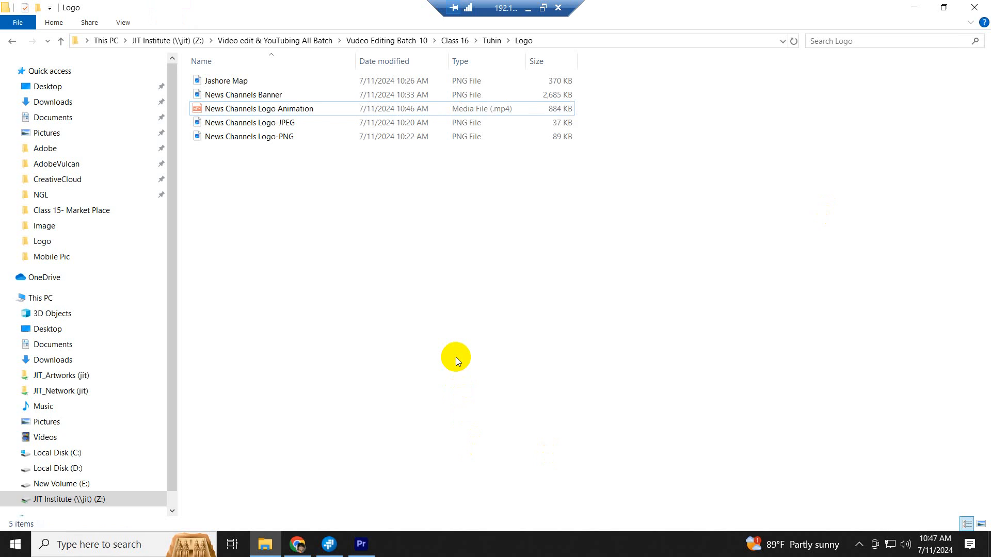
- Back in Premiere Pro, set the playhead to 00;00;04;18, save the Logo Animation project, and disconnect the remote desktop session
click(361, 543)
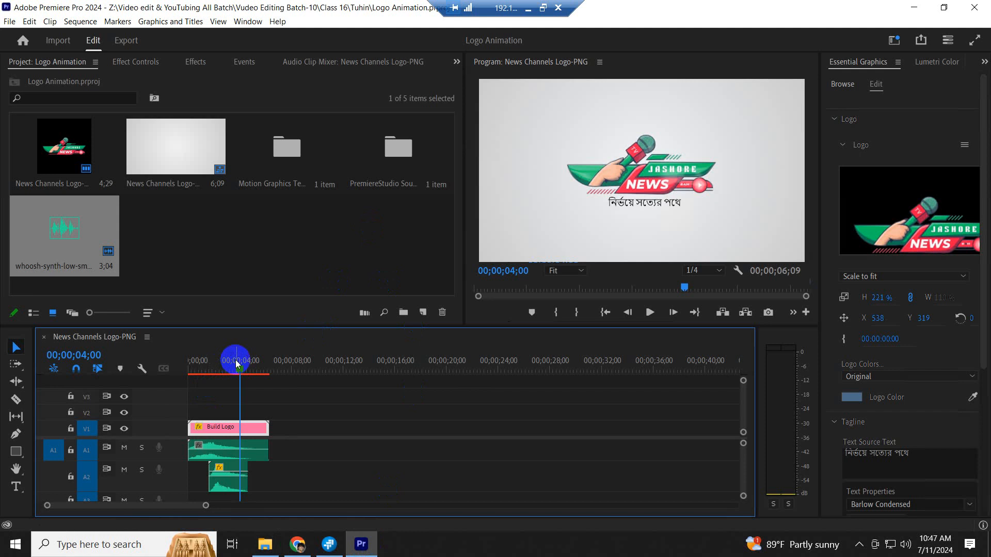
mouse_move(236, 364)
mouse_down()
mouse_move(254, 380)
mouse_move(250, 372)
mouse_up()
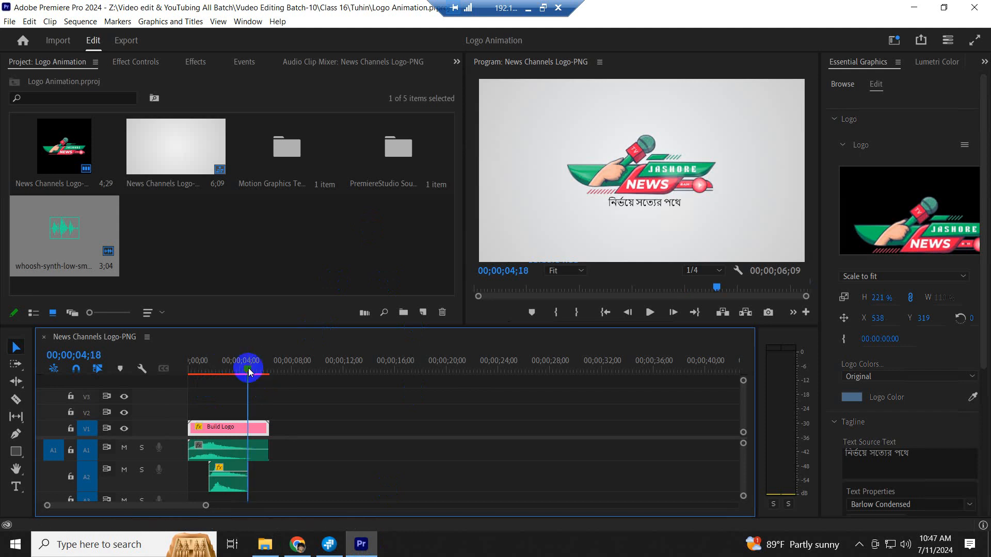
key(ctrl+s)
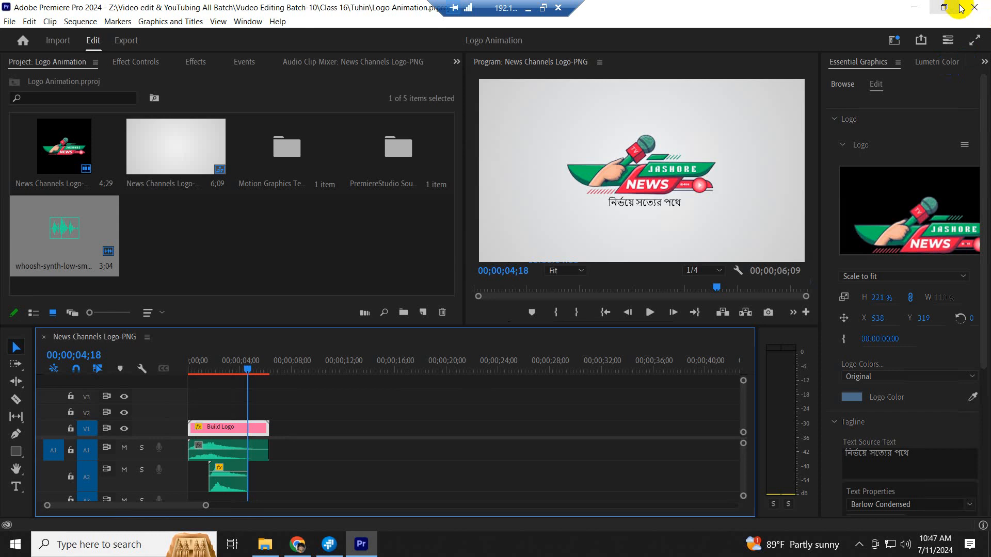
click(559, 9)
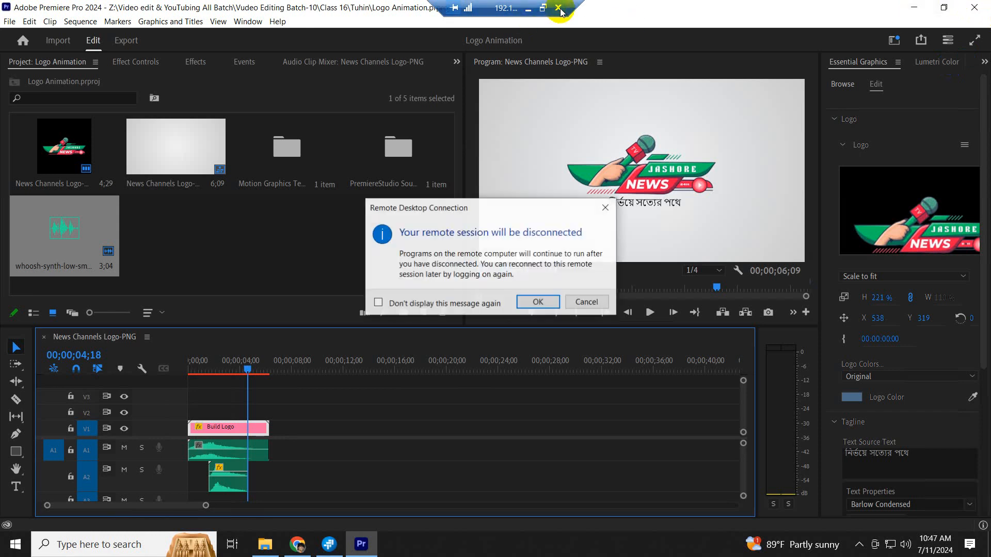
click(544, 302)
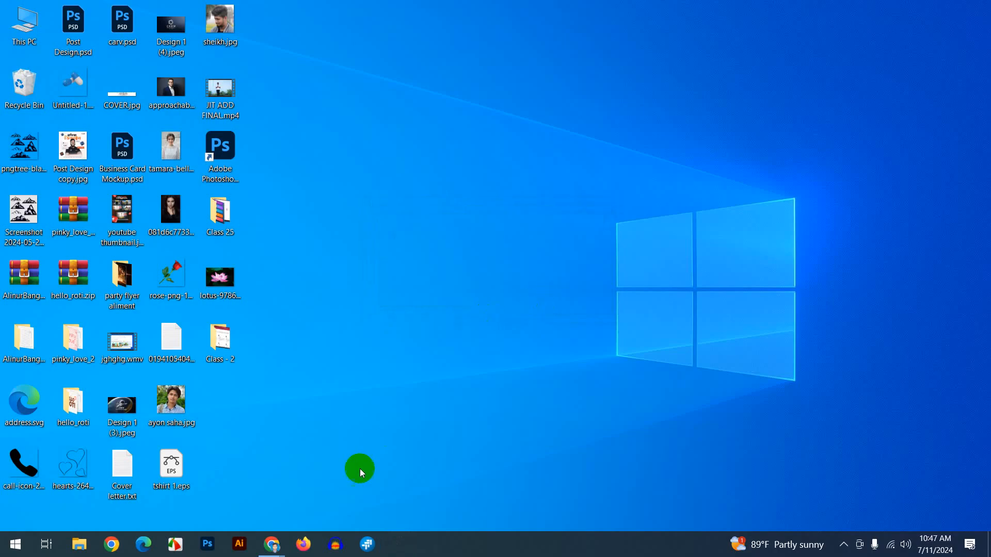